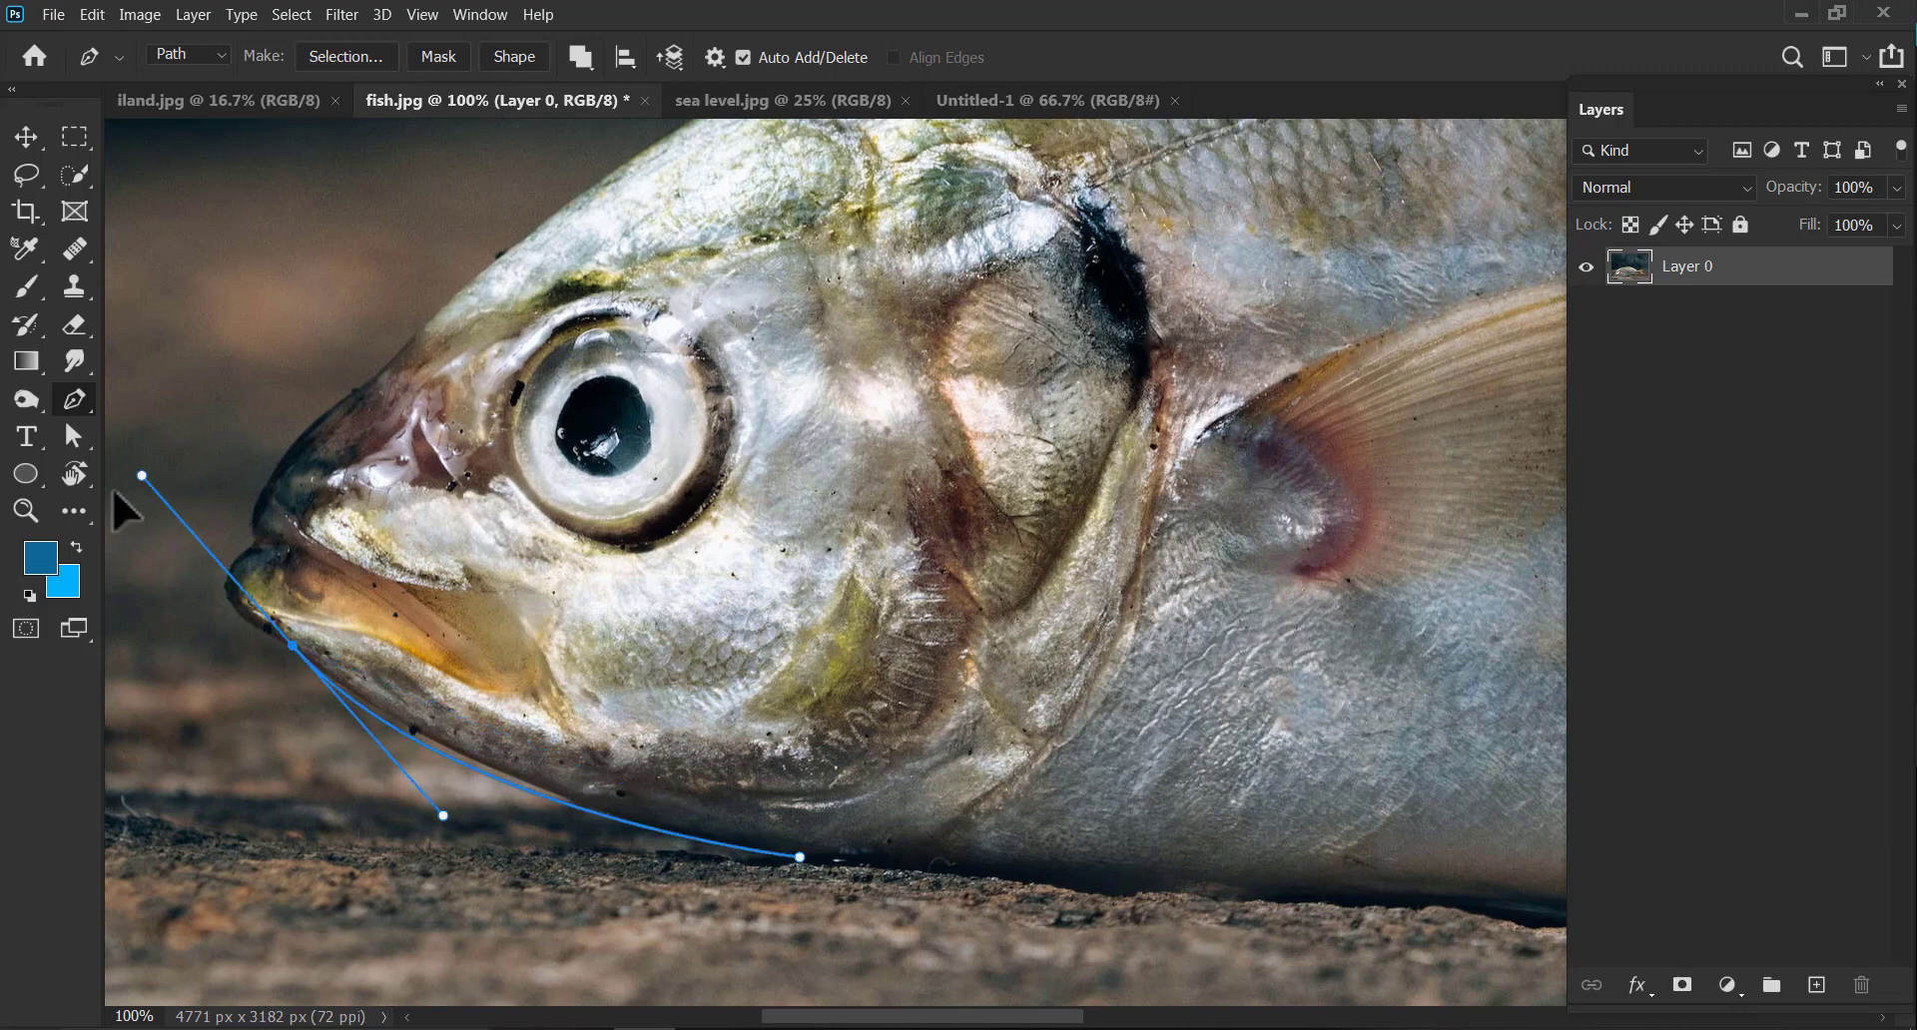
Trace the fish's mouth and snout with the Pen tool, continuing the path from under the jaw up to the forehead.
left_click_drag(174, 475, 340, 549)
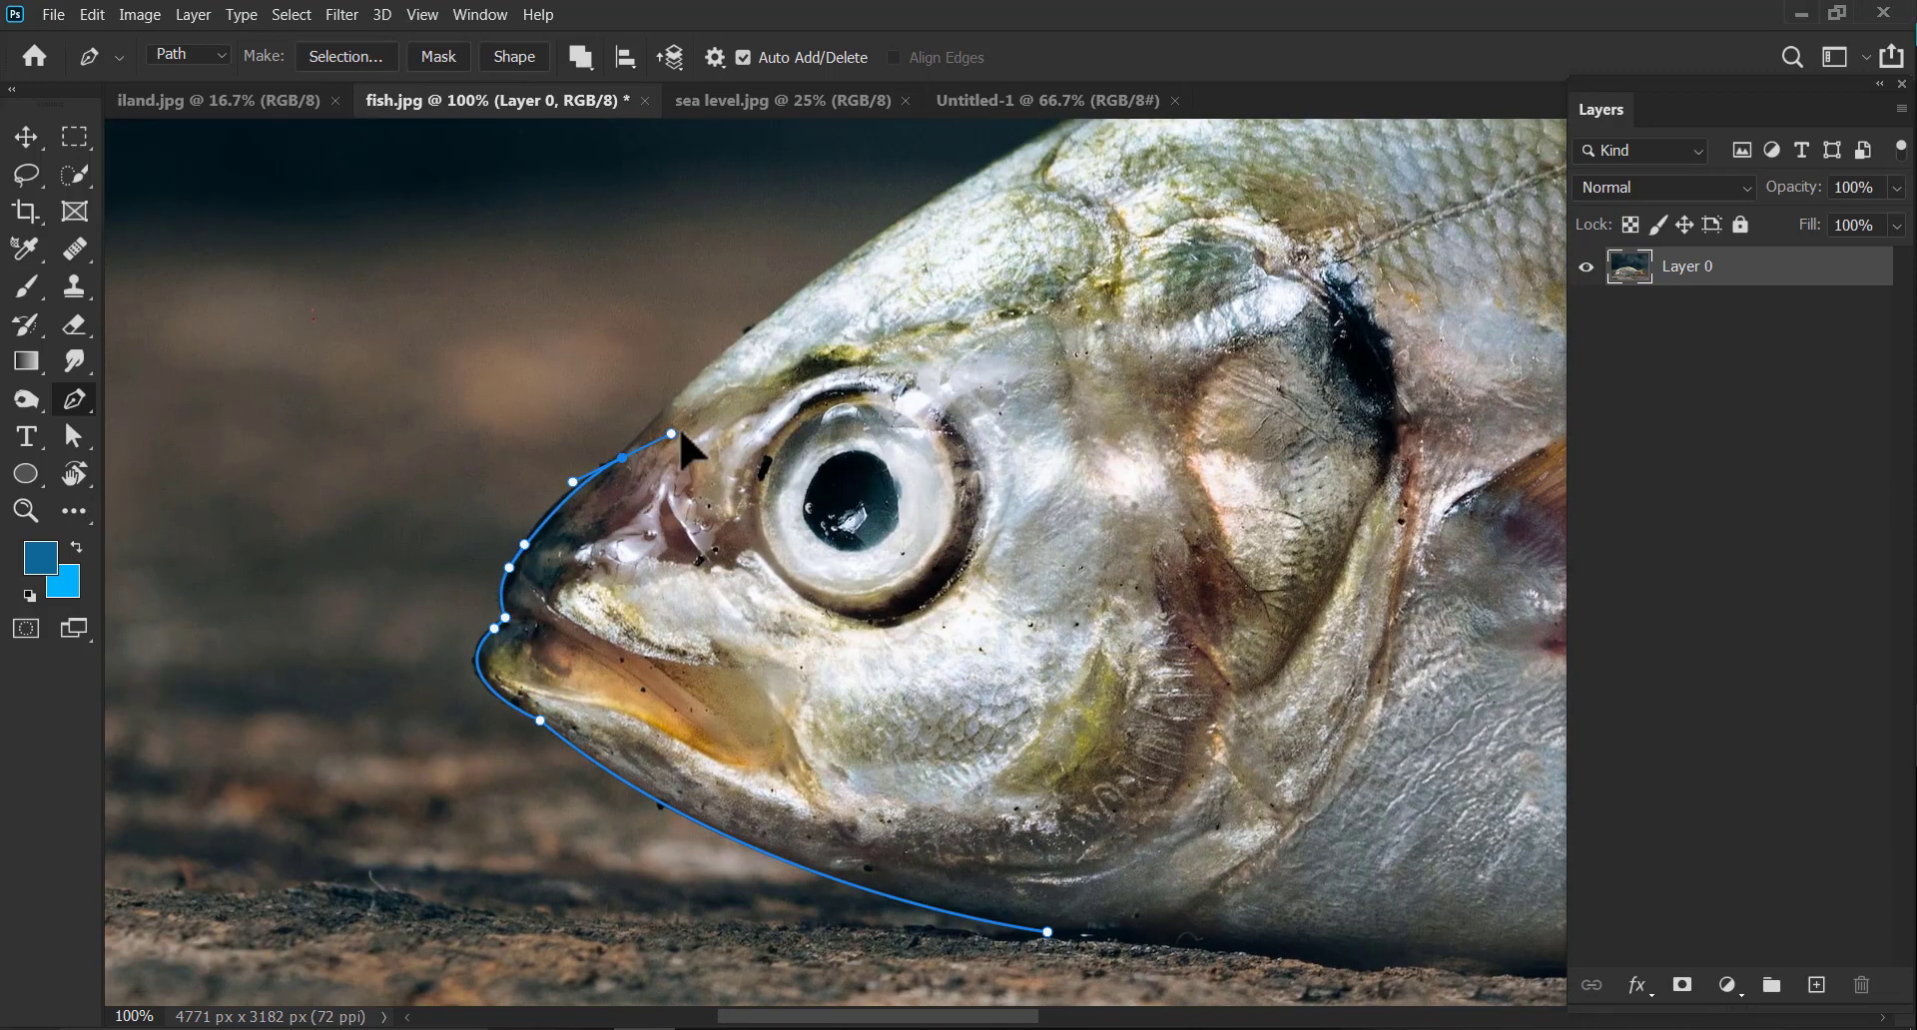
left_click_drag(681, 433, 699, 397)
left_click_drag(633, 419, 466, 586)
left_click(641, 457)
mouse_move(296, 633)
left_mouse_down()
mouse_move(150, 739)
mouse_move(306, 600)
left_mouse_up()
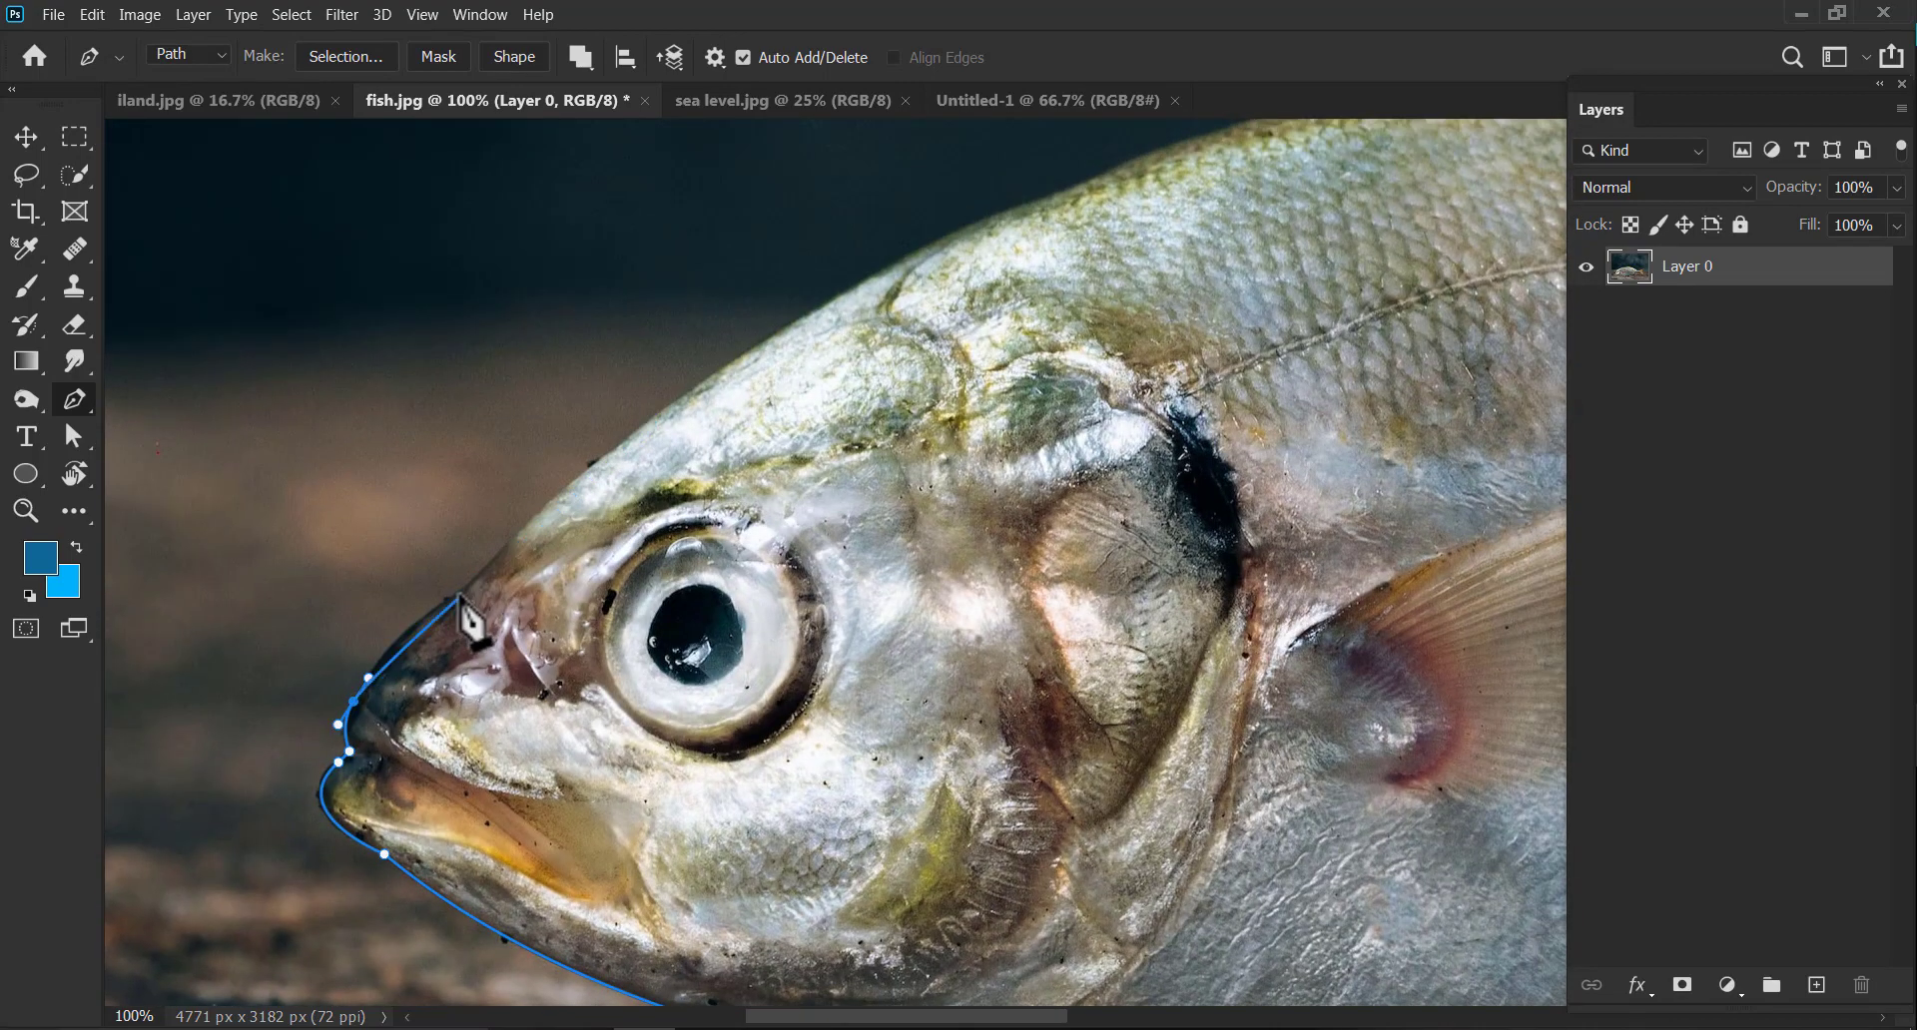
Extend the path along the fish's forehead and back to the start of the dorsal fin.
mouse_move(848, 329)
left_mouse_down()
mouse_move(761, 397)
mouse_move(1023, 227)
left_mouse_up()
scroll(978, 290, "down", 1)
left_click_drag(1039, 473, 1213, 495)
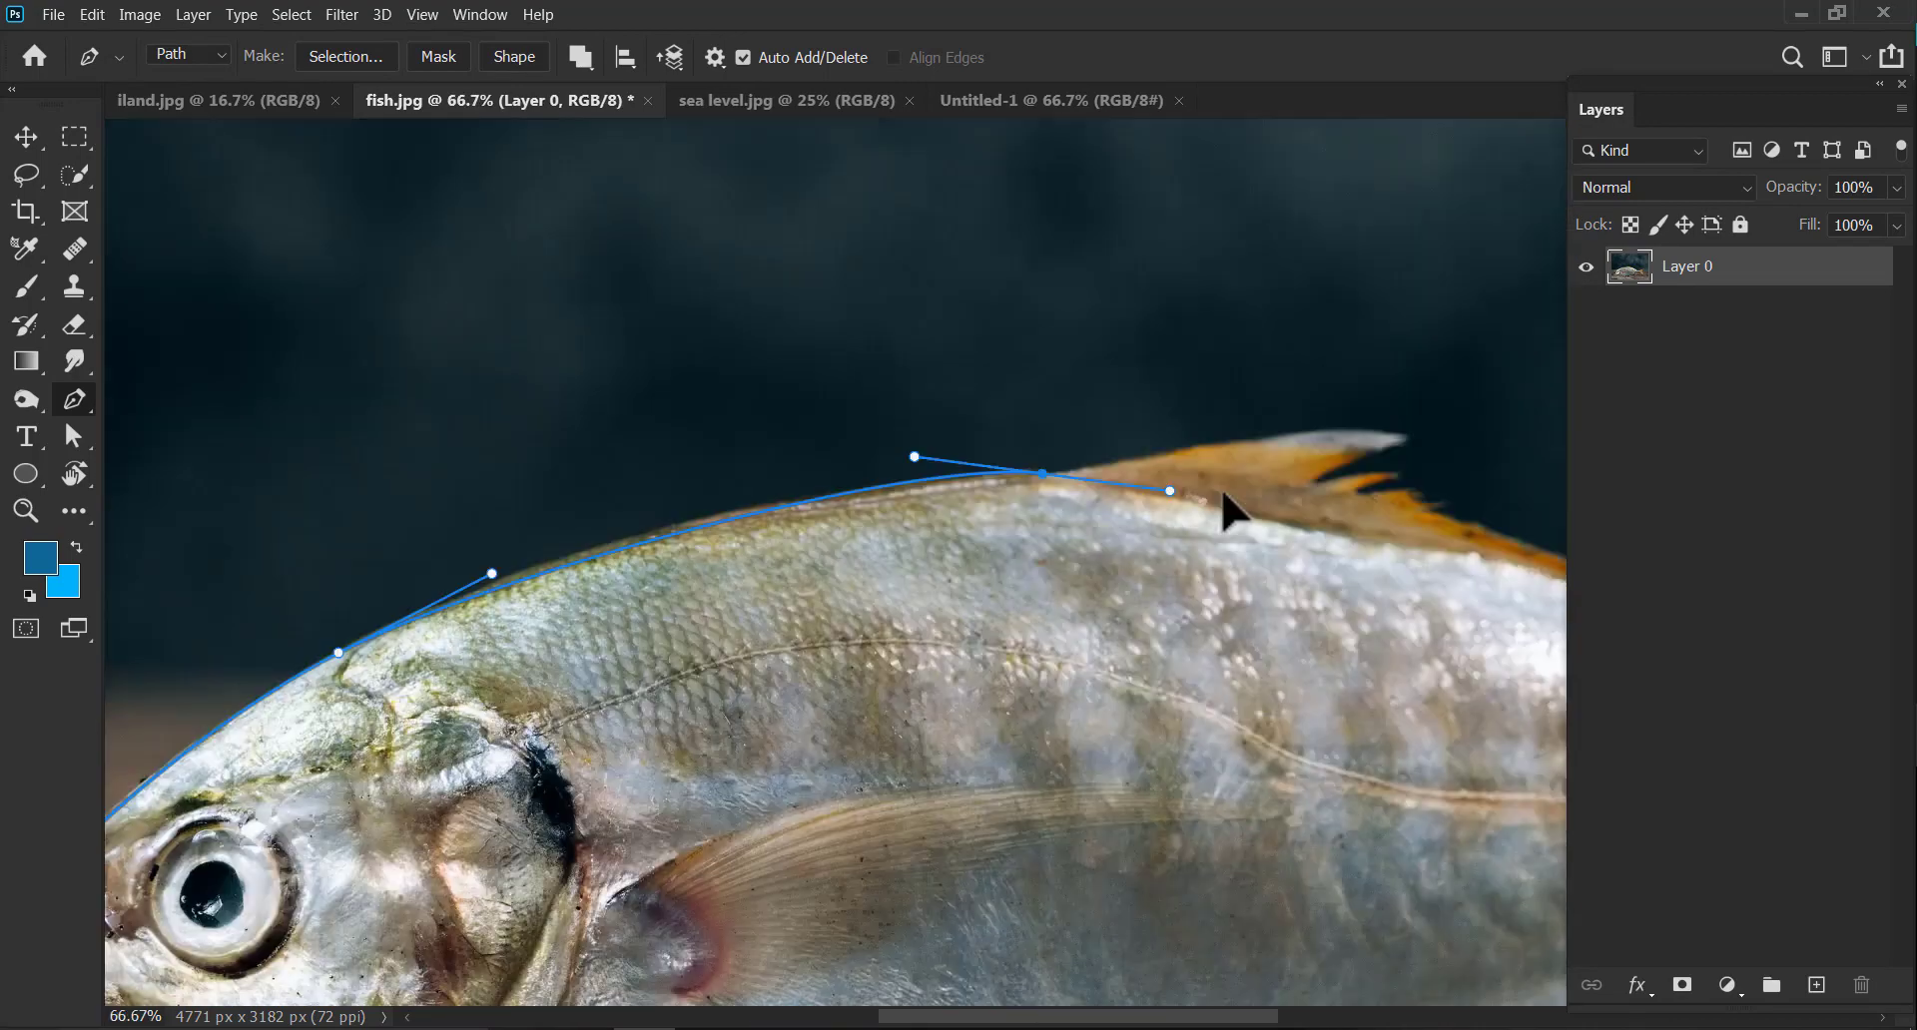
Trace the tip and jagged spikes of the dorsal fin with corner and curve points.
left_click(1039, 474, "alt")
left_click_drag(1055, 583, 1111, 601)
left_click(1054, 583, "alt")
left_click_drag(963, 631, 933, 660)
left_click(1048, 652)
left_click_drag(1086, 648, 1106, 647)
left_click_drag(1230, 728, 719, 423)
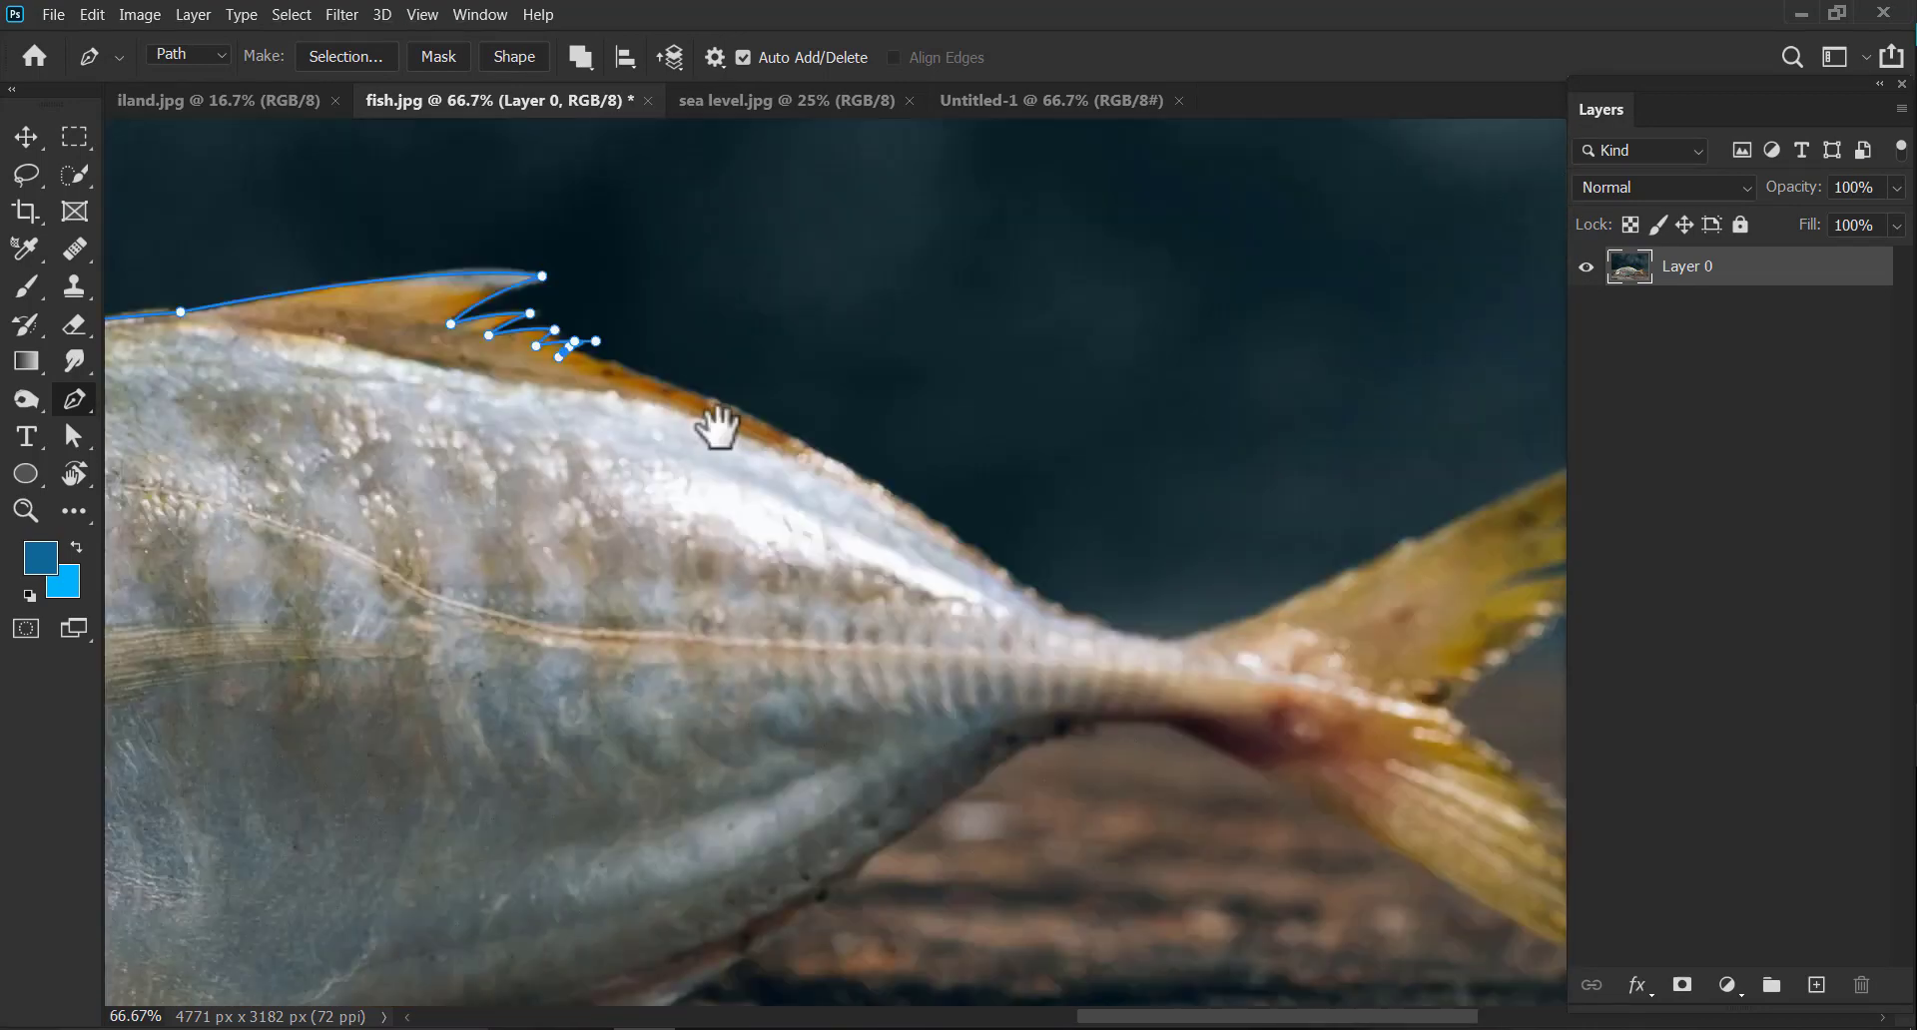
Continue the path from the dorsal fin down the rear of the back and onto the tail's upper edge.
left_click_drag(869, 466, 1001, 522)
left_click_drag(1099, 609, 966, 693)
left_click_drag(1119, 694, 1242, 671)
left_click_drag(1109, 660, 746, 852)
left_click_drag(1012, 771, 1076, 736)
Trace the ragged tips of the tail fin's upper lobe.
left_click_drag(1168, 715, 1238, 710)
left_click(1168, 715, "alt")
left_click(1134, 744)
left_click_drag(1193, 736, 1248, 731)
left_click(1193, 736, "alt")
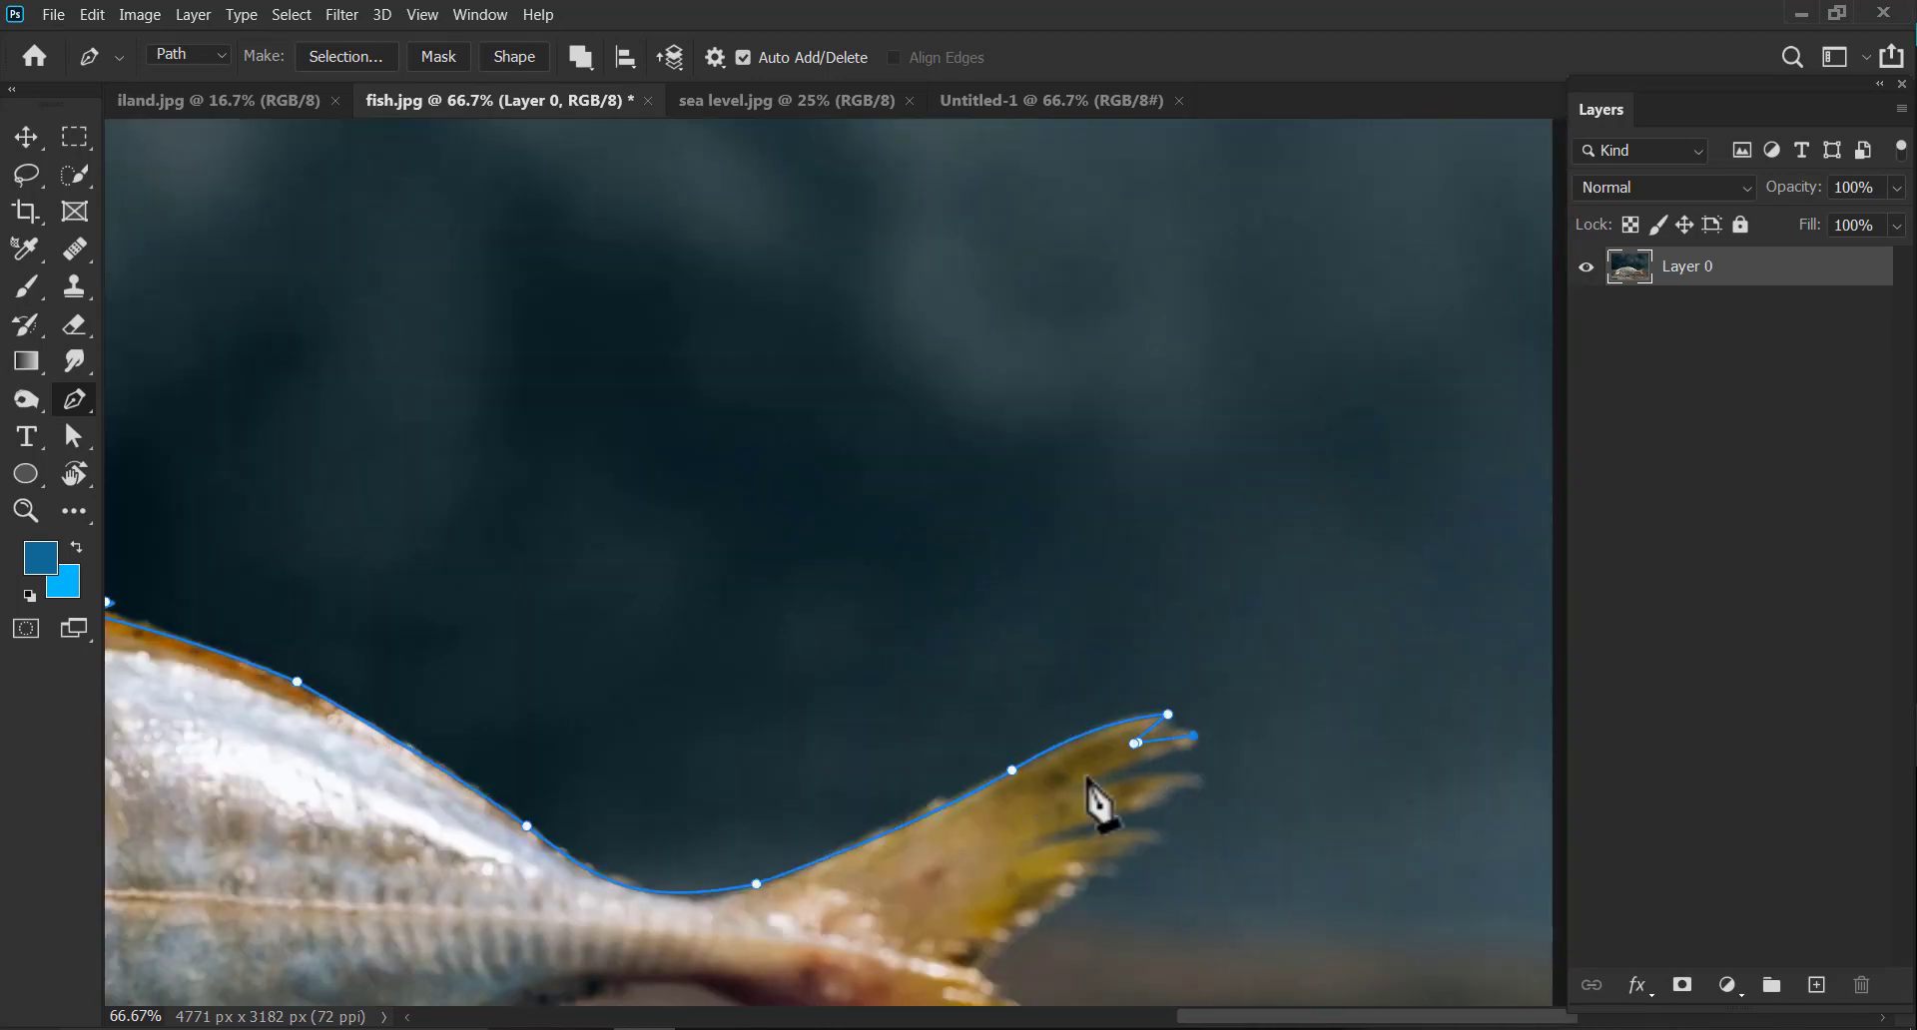
left_click(1032, 848, "alt")
left_click_drag(1128, 864, 1191, 760)
left_click_drag(1216, 730, 1310, 736)
left_click(1216, 729, "alt")
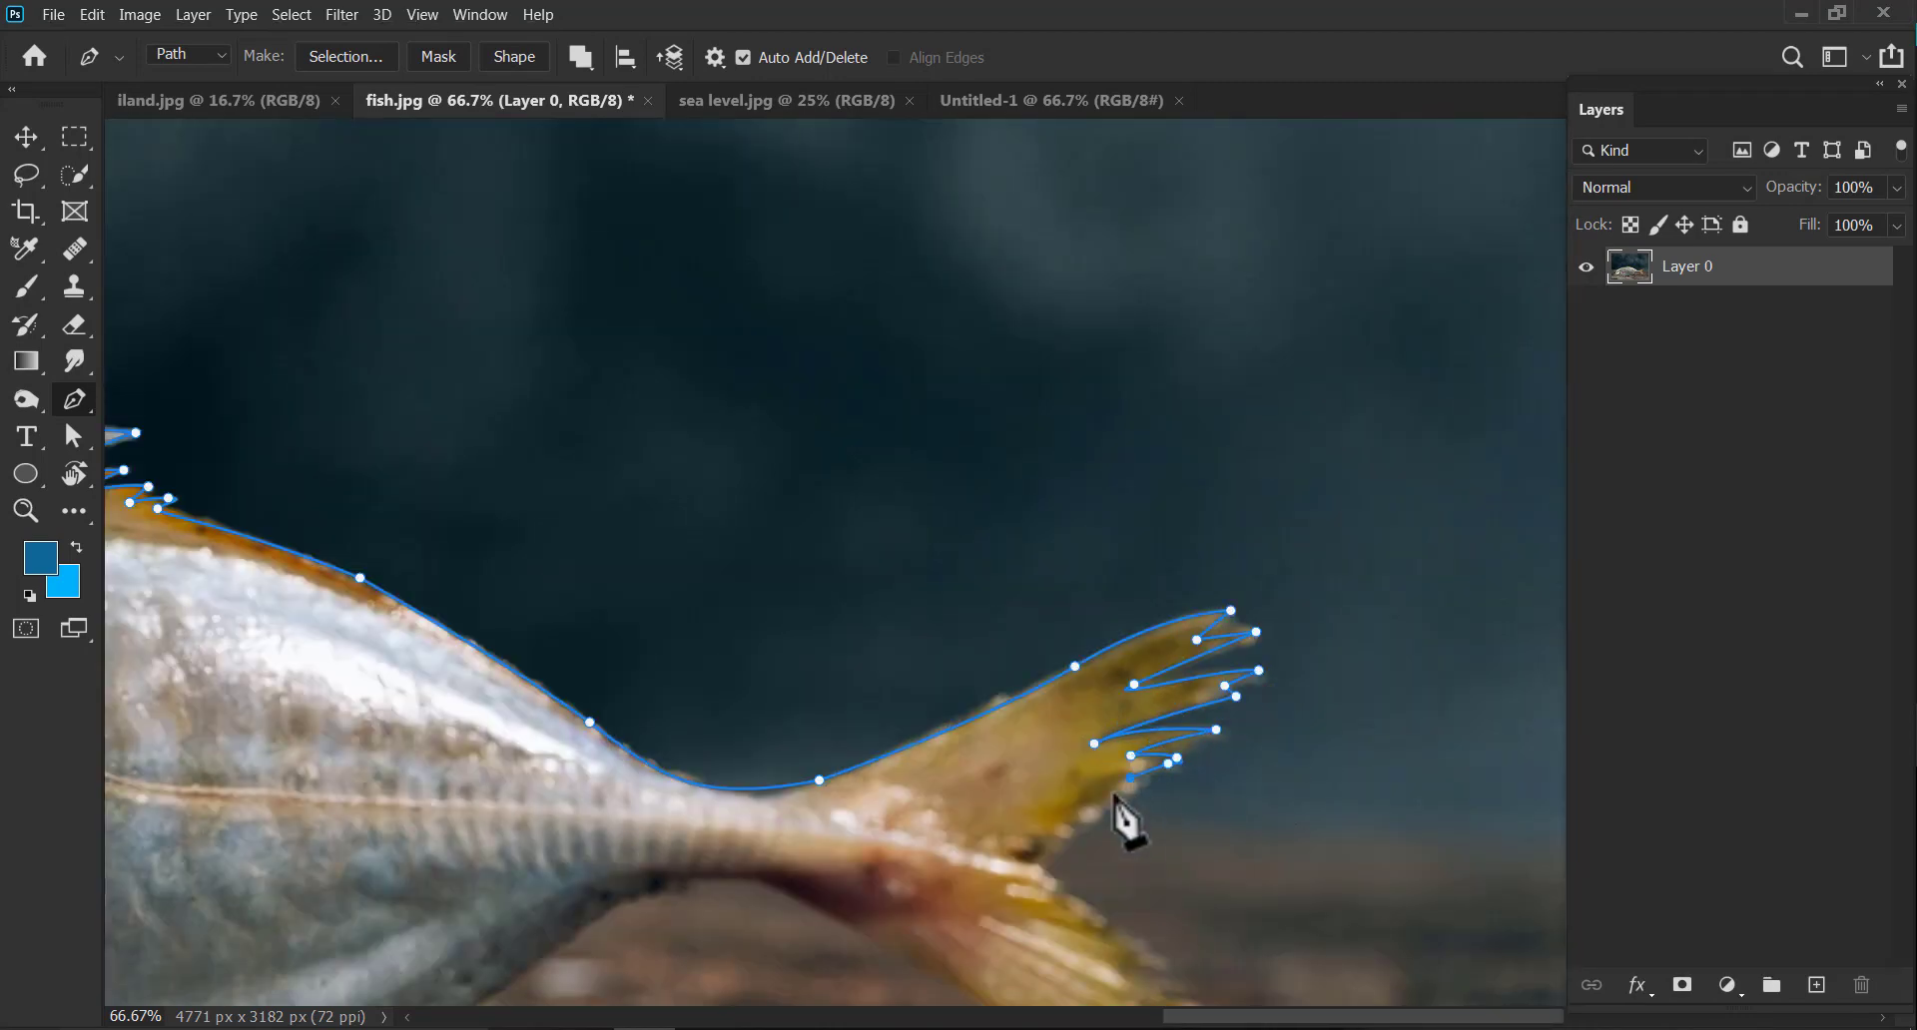
Trace the notch between the tail lobes and the frayed tips of the lower lobe.
left_click(1126, 793)
left_click_drag(1033, 861, 1034, 897)
left_click_drag(1108, 913, 866, 696)
left_click(909, 731)
left_click(879, 733)
left_click(1014, 903)
left_click_drag(697, 755, 719, 613)
Trace the tail's lower edge and the belly back to the jaw, closing the path around the fish.
left_click_drag(569, 669, 839, 774)
left_click_drag(860, 765, 706, 865)
left_click_drag(399, 849, 1193, 799)
left_click_drag(1110, 827, 970, 829)
left_click(956, 827)
left_click(657, 800)
left_click(425, 783)
left_click(397, 781)
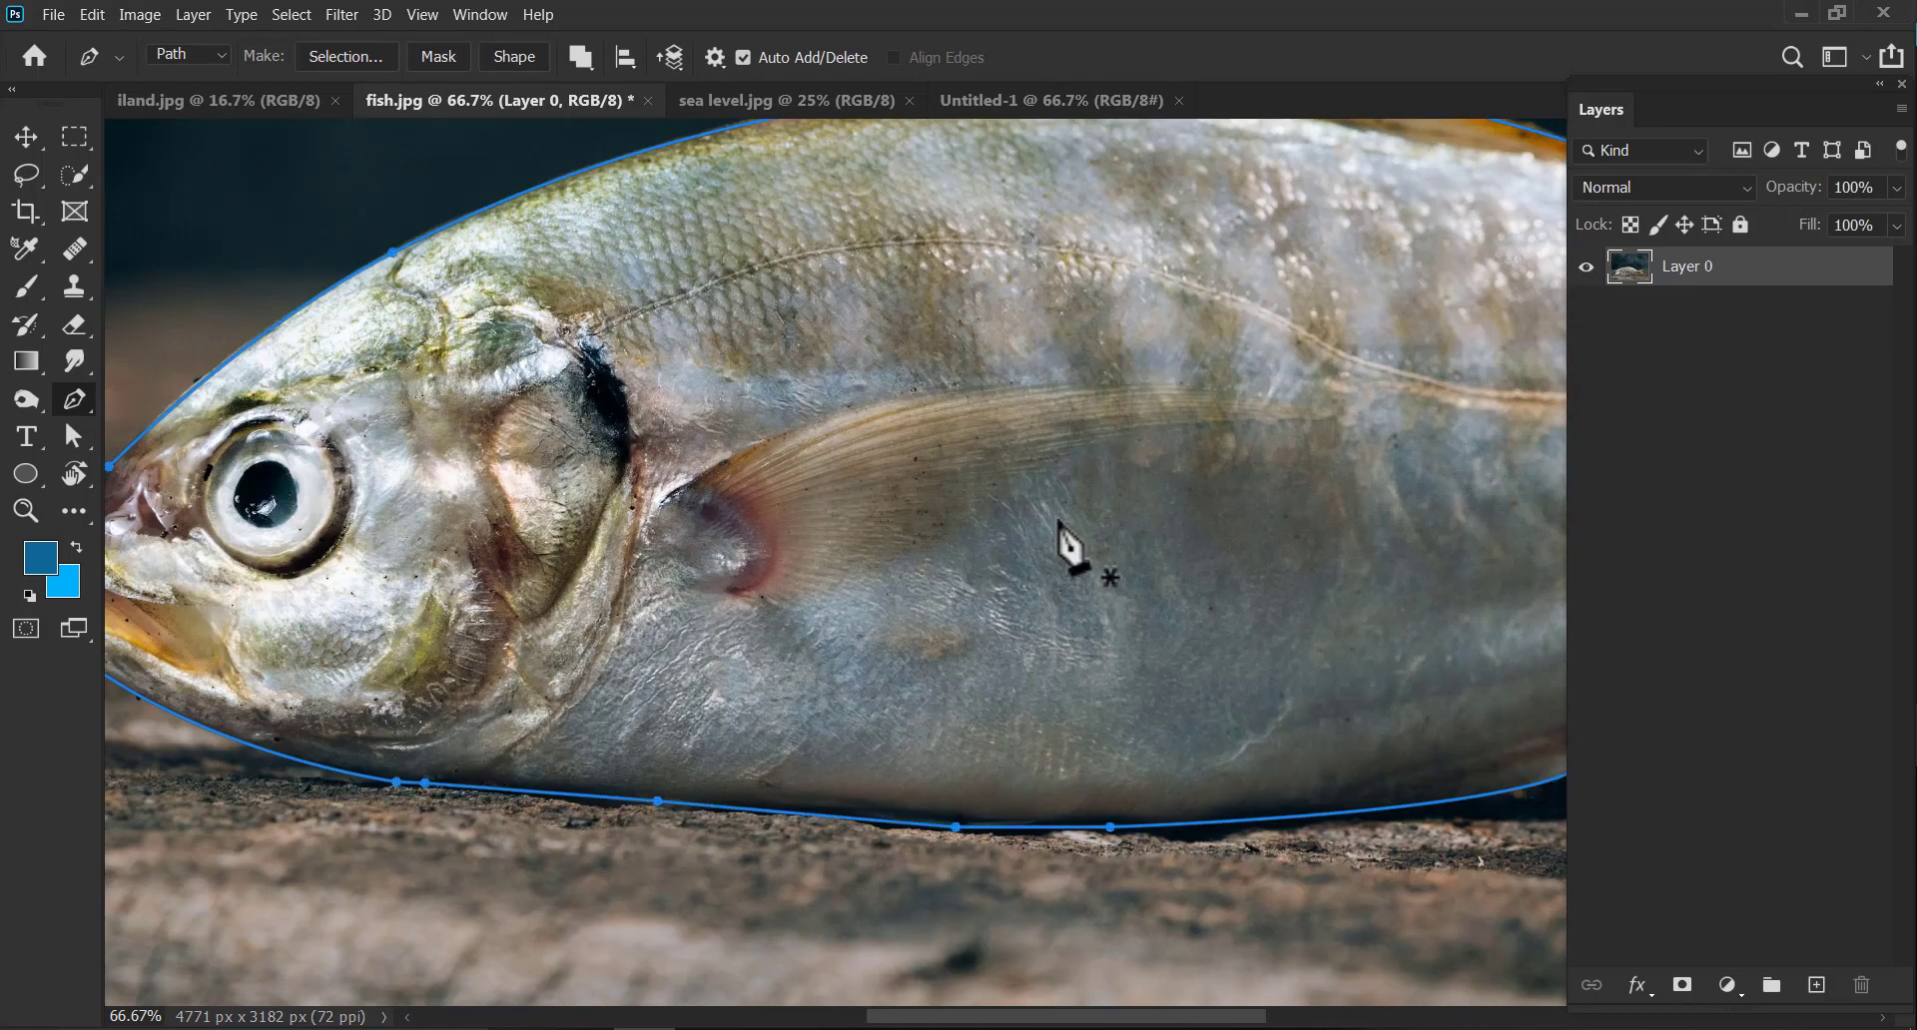
Convert the fish path to a new anti-aliased selection with a 0-pixel feather and apply it as a layer mask.
right_click(767, 347)
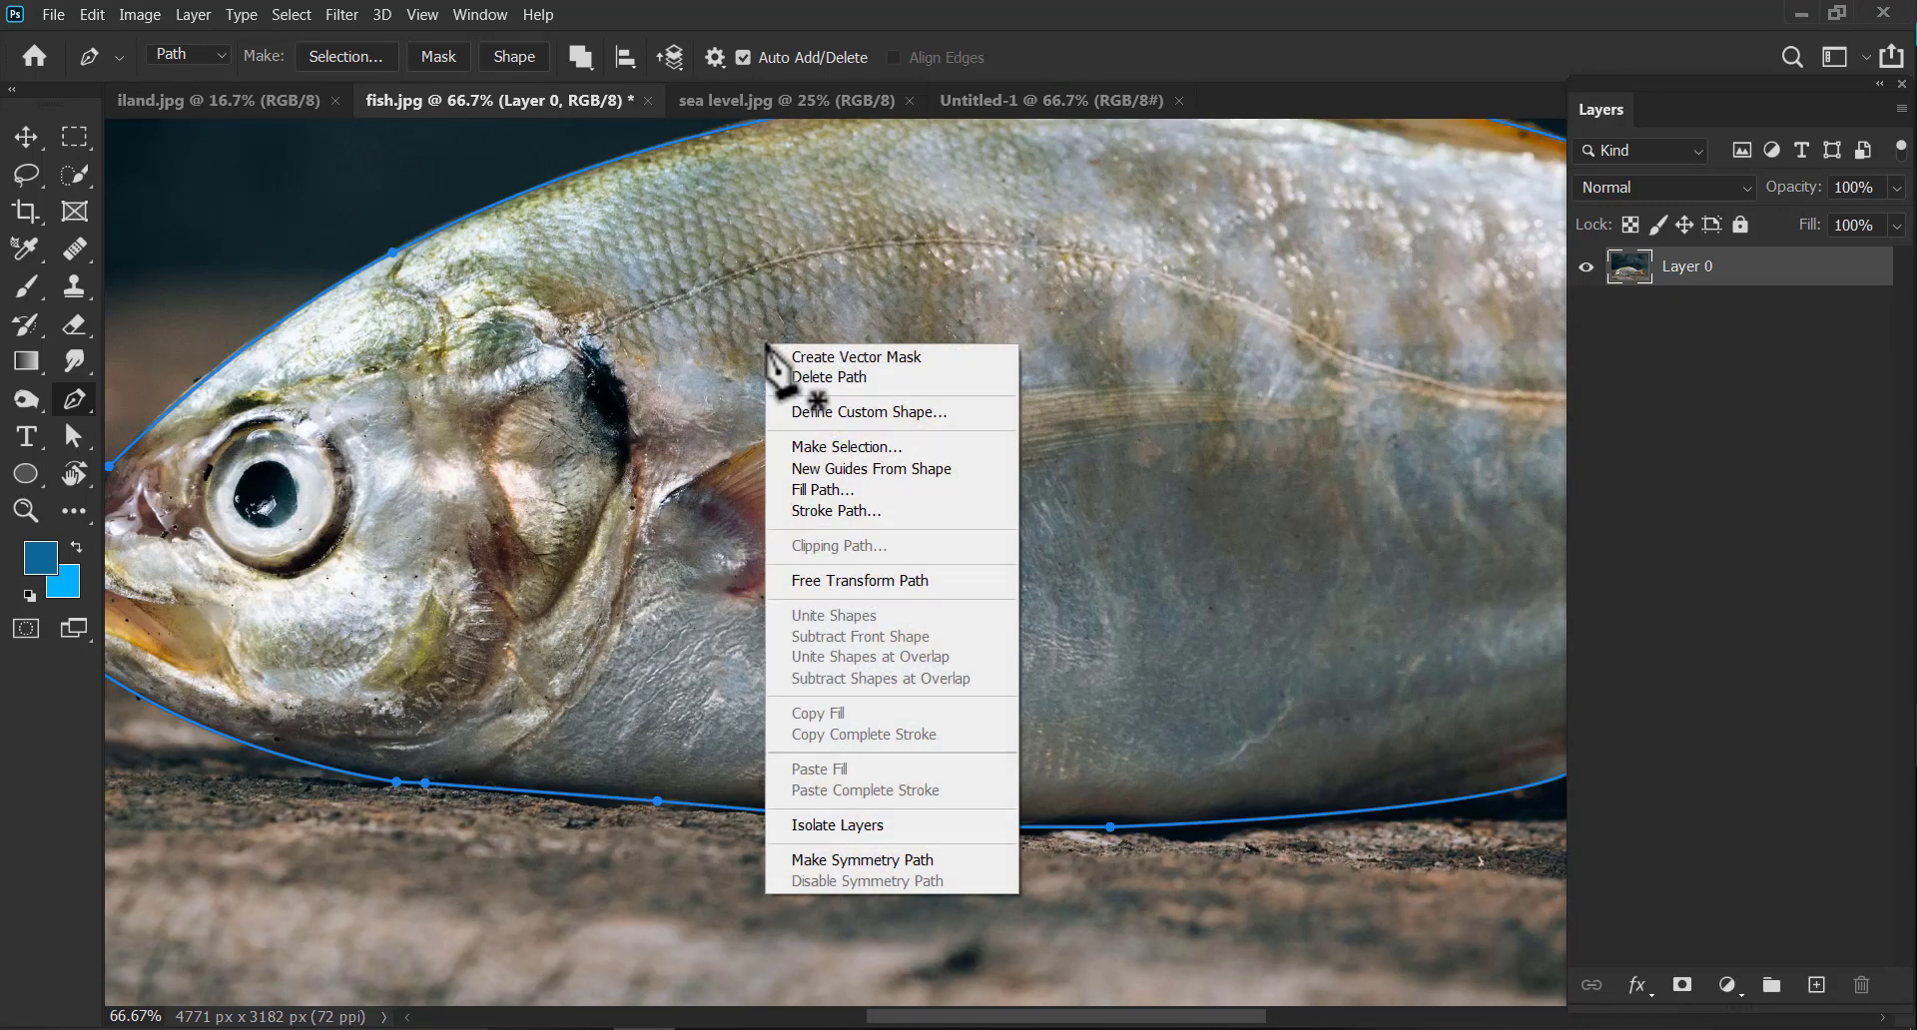
left_click(843, 441)
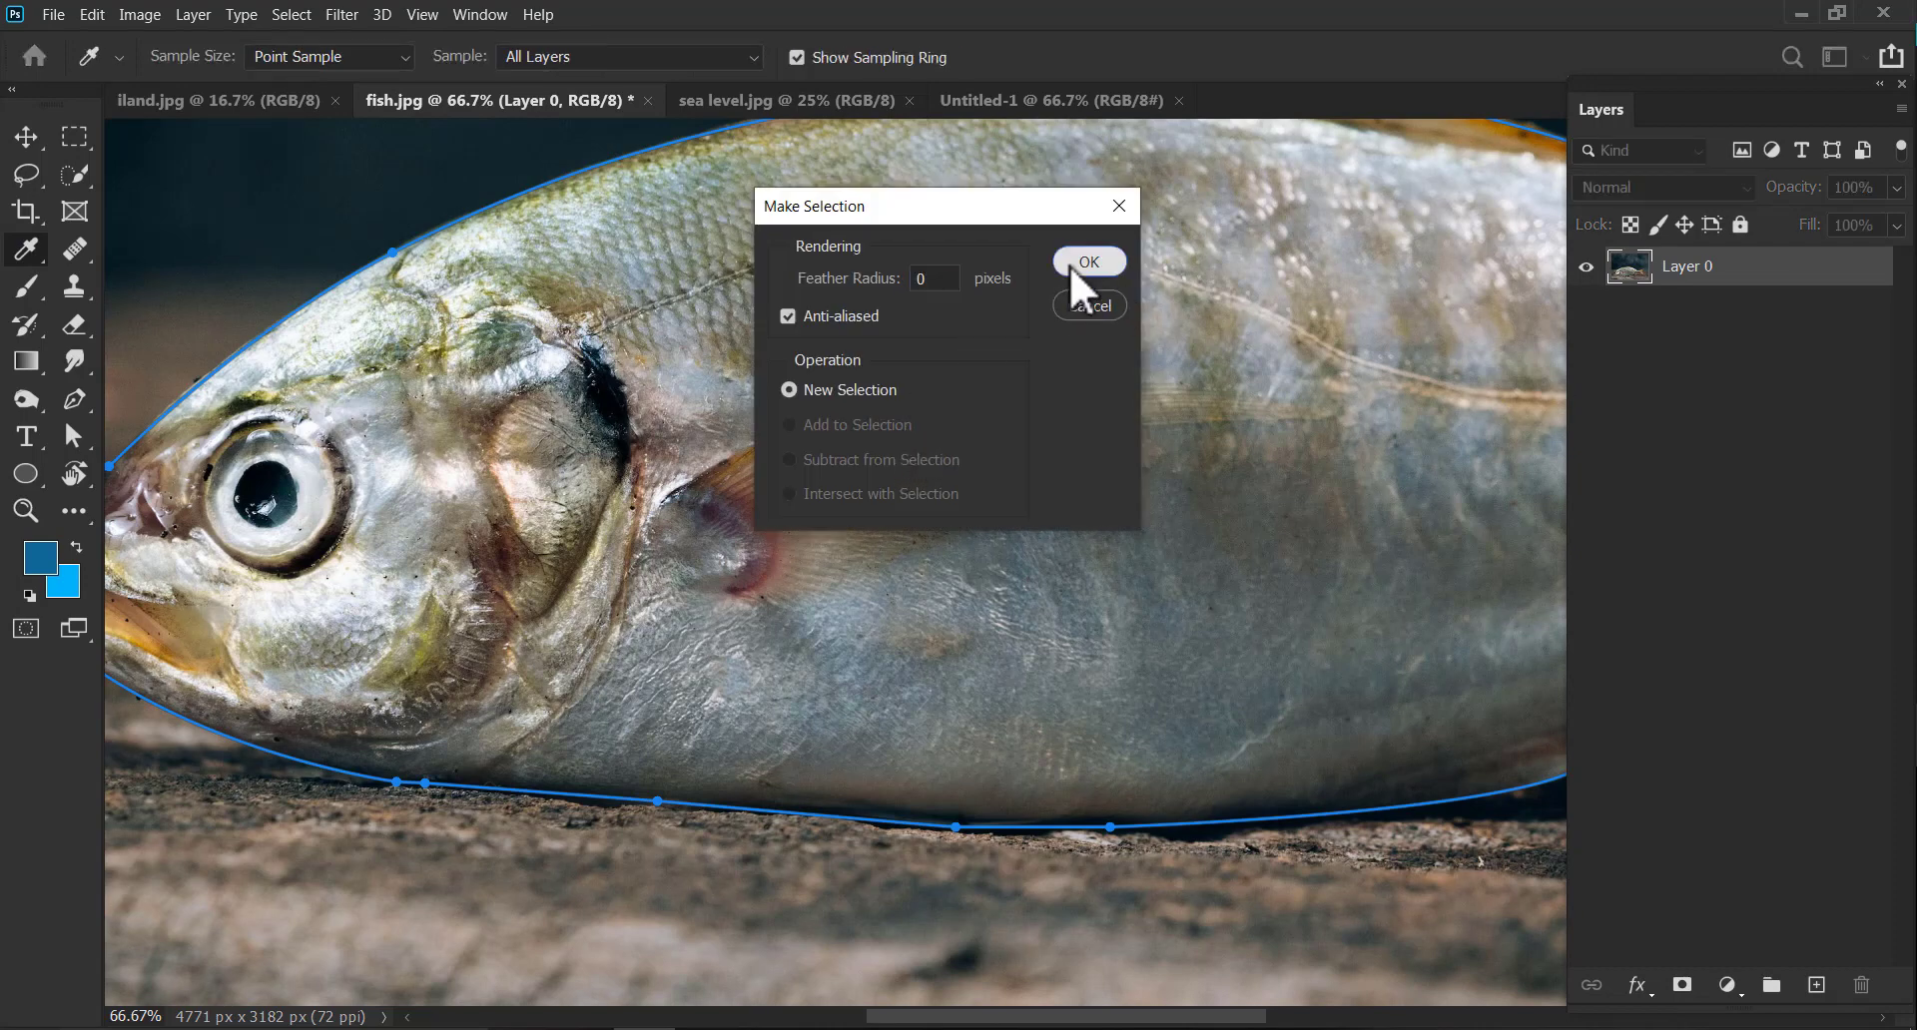
left_click(1086, 262)
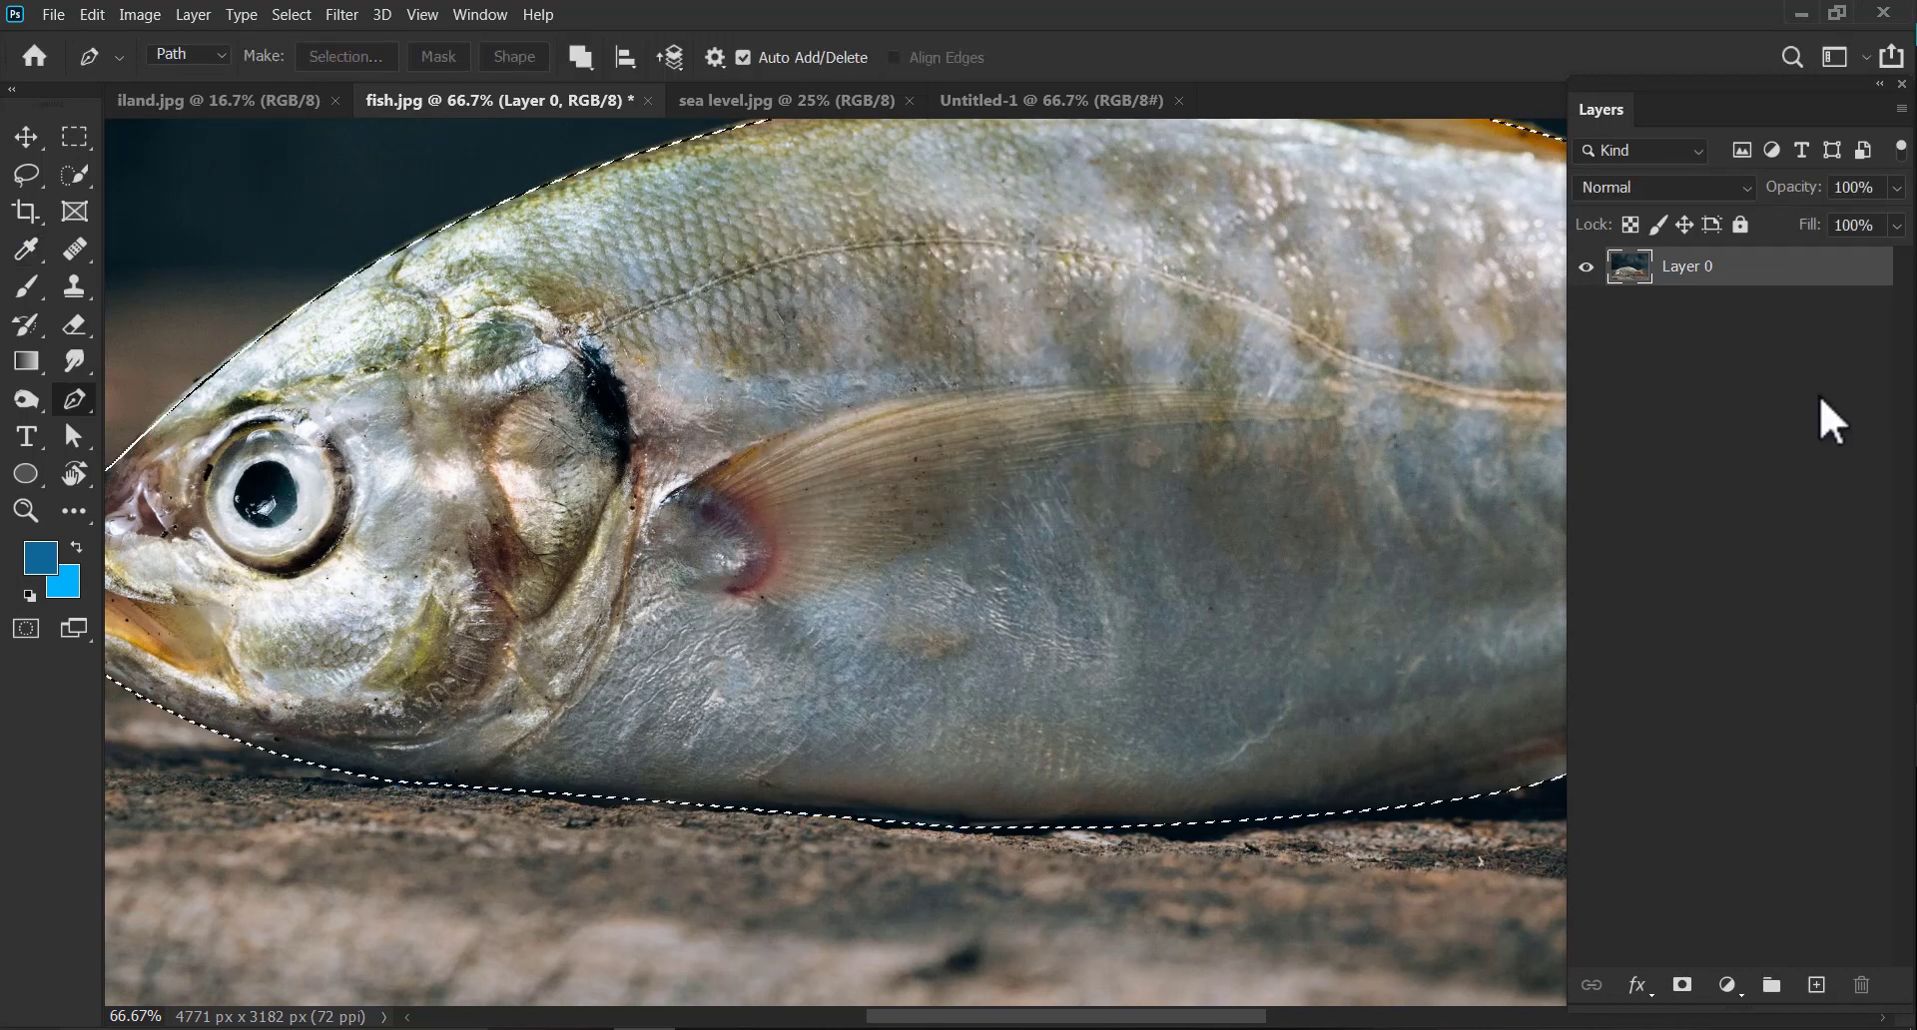
left_click(1682, 984)
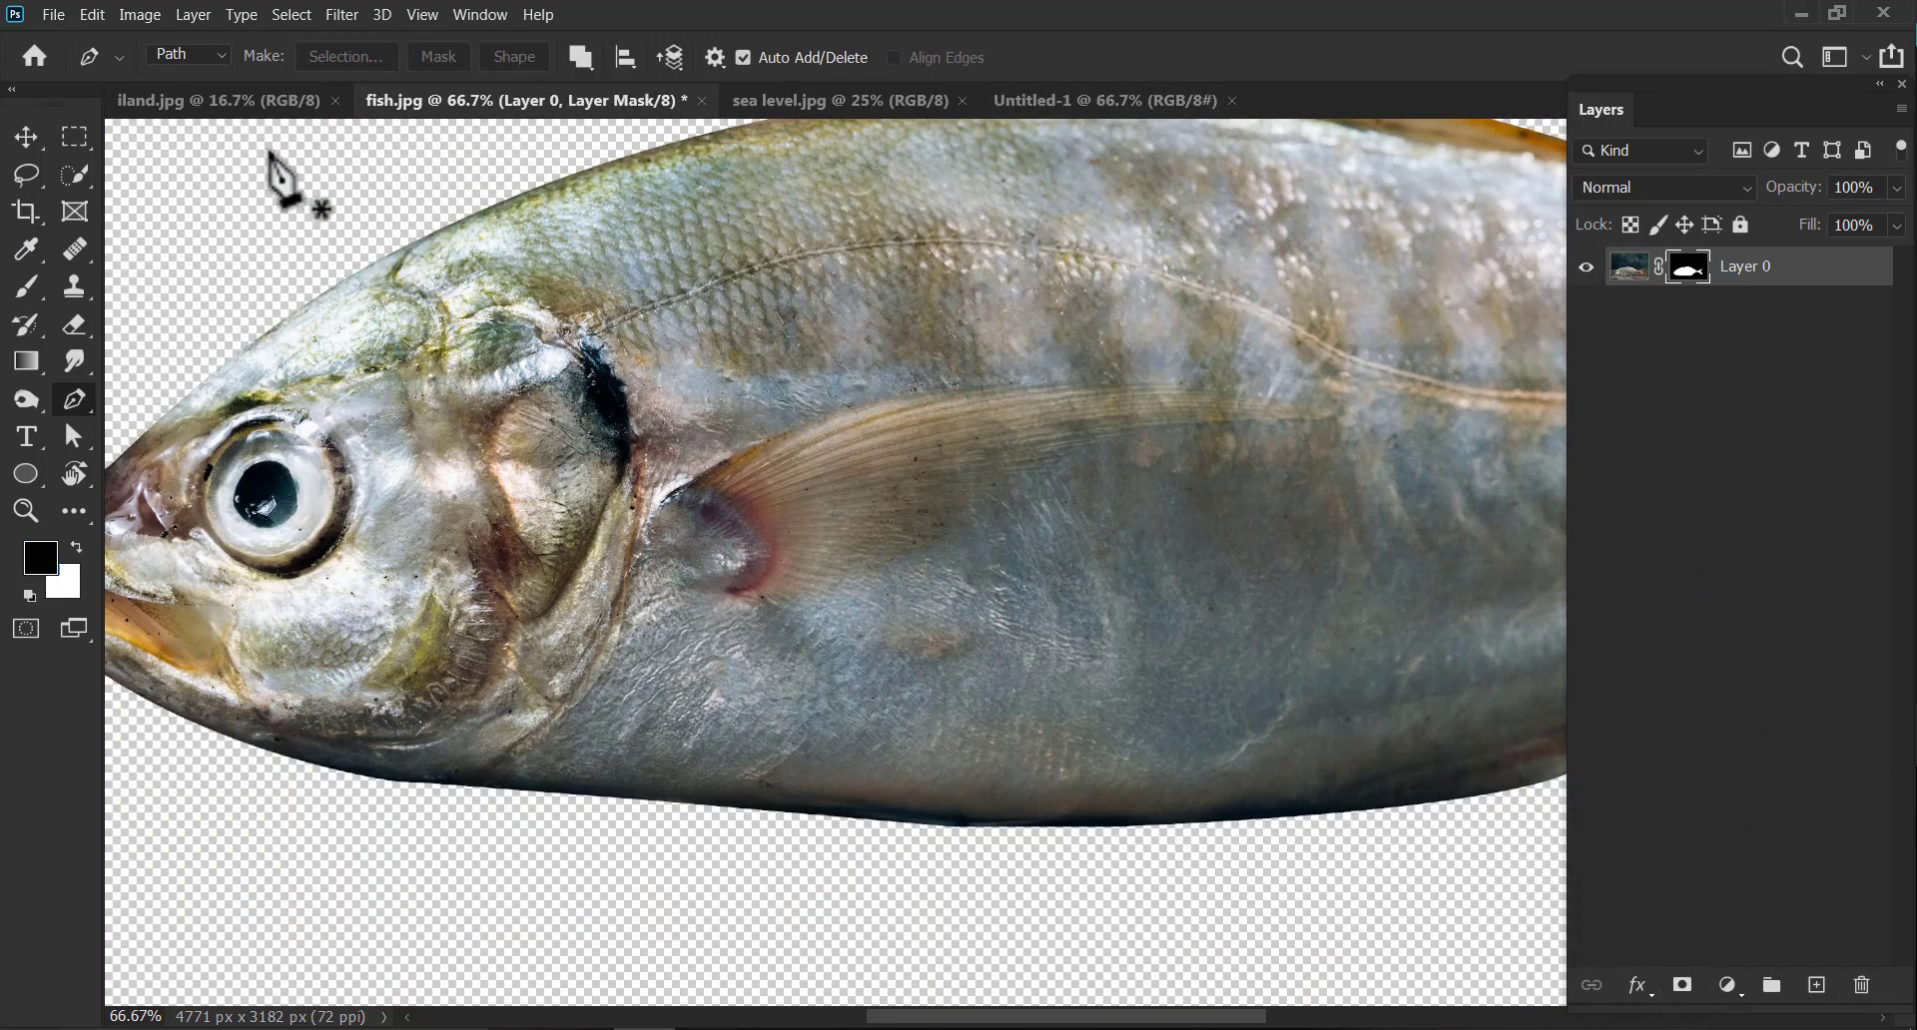
Copy the masked fish into the Untitled-1 document, scale it to about 30%, and position it in the lower half of the canvas.
left_click(31, 141)
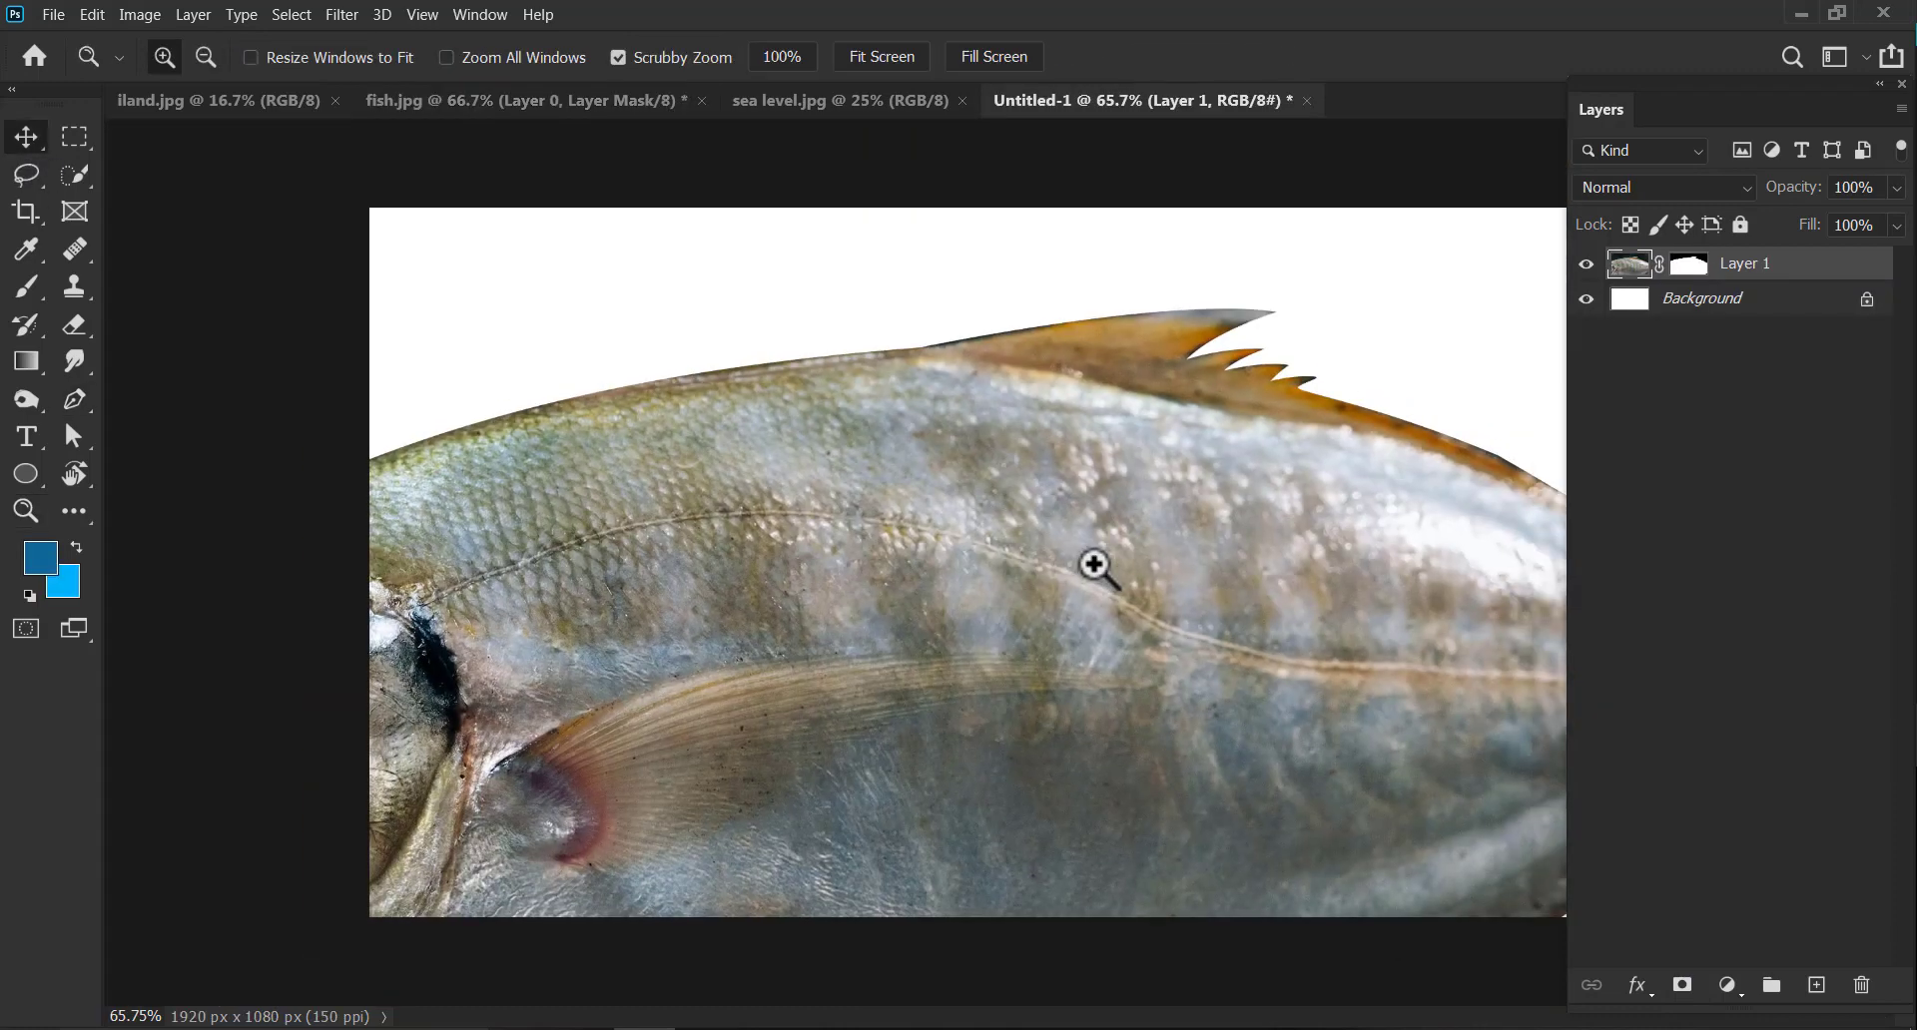
left_click_drag(993, 611, 1110, 613)
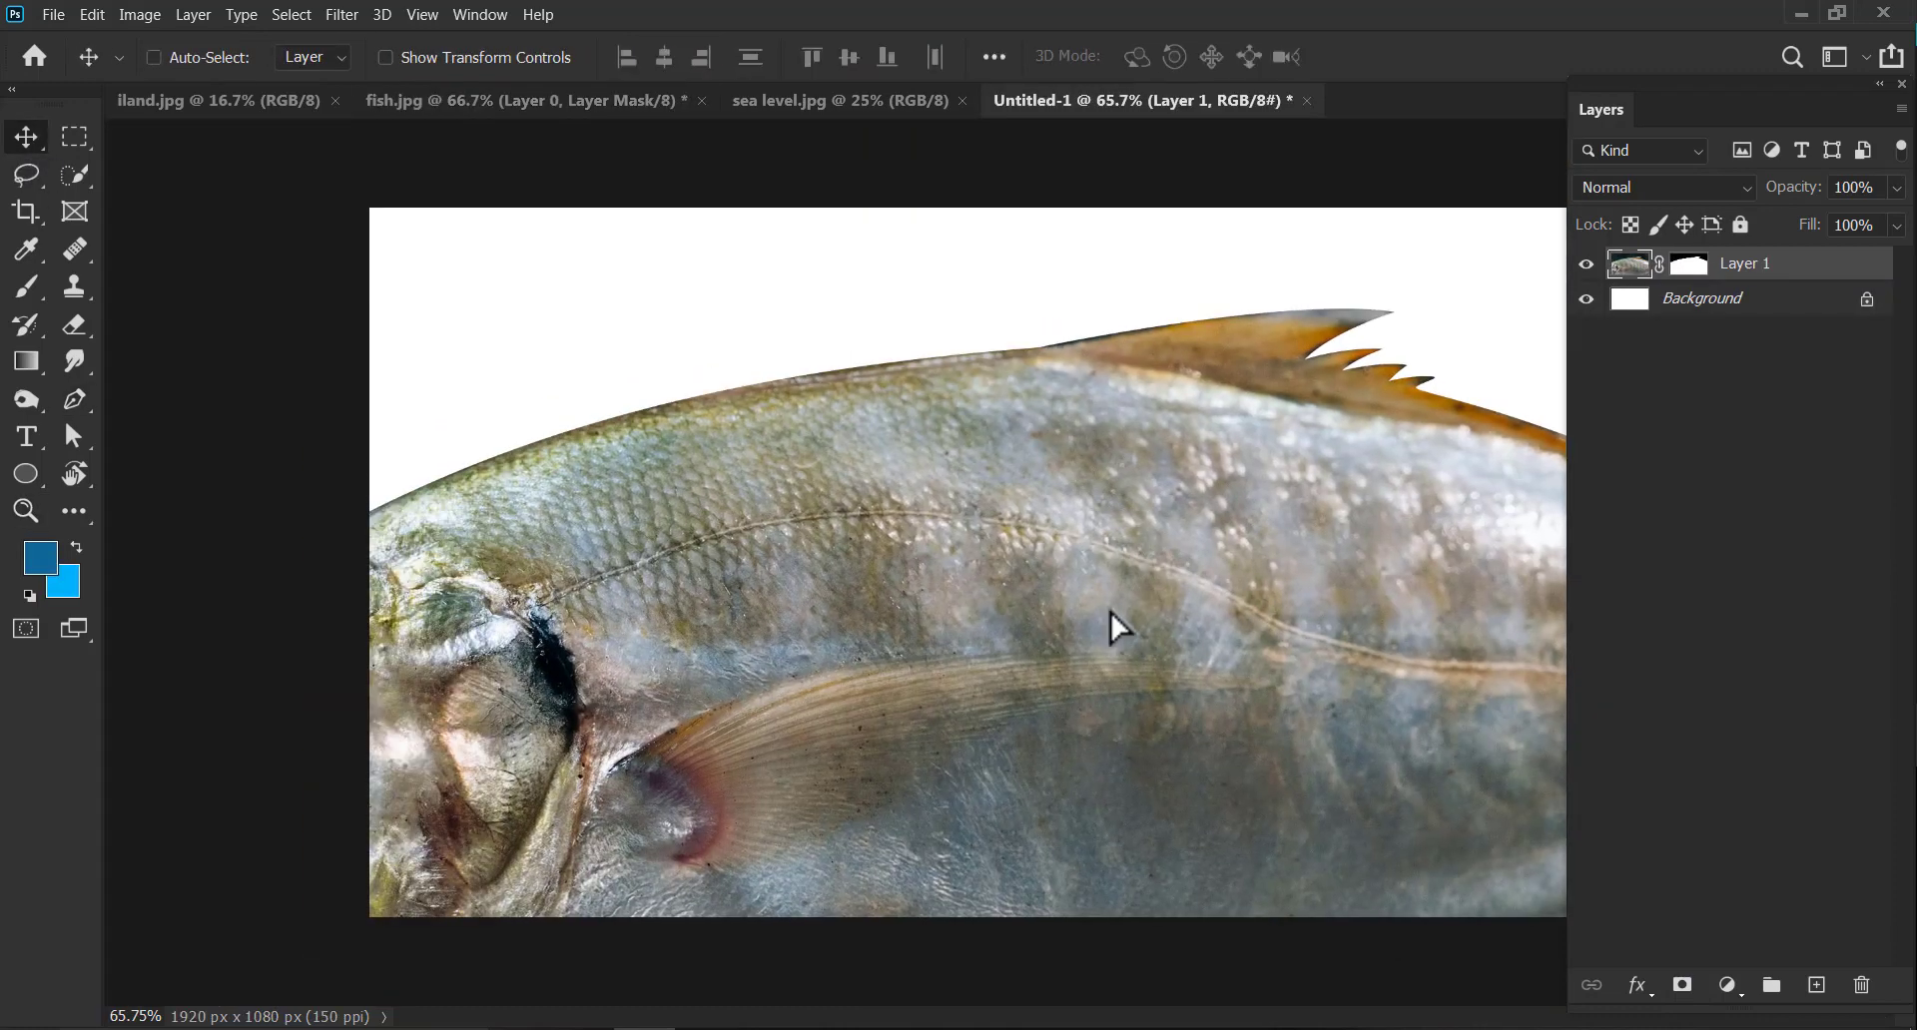
key("ctrl+t")
key("ctrl+minus")
key("ctrl+minus")
left_click_drag(601, 828, 1228, 436)
left_click_drag(1458, 242, 880, 583)
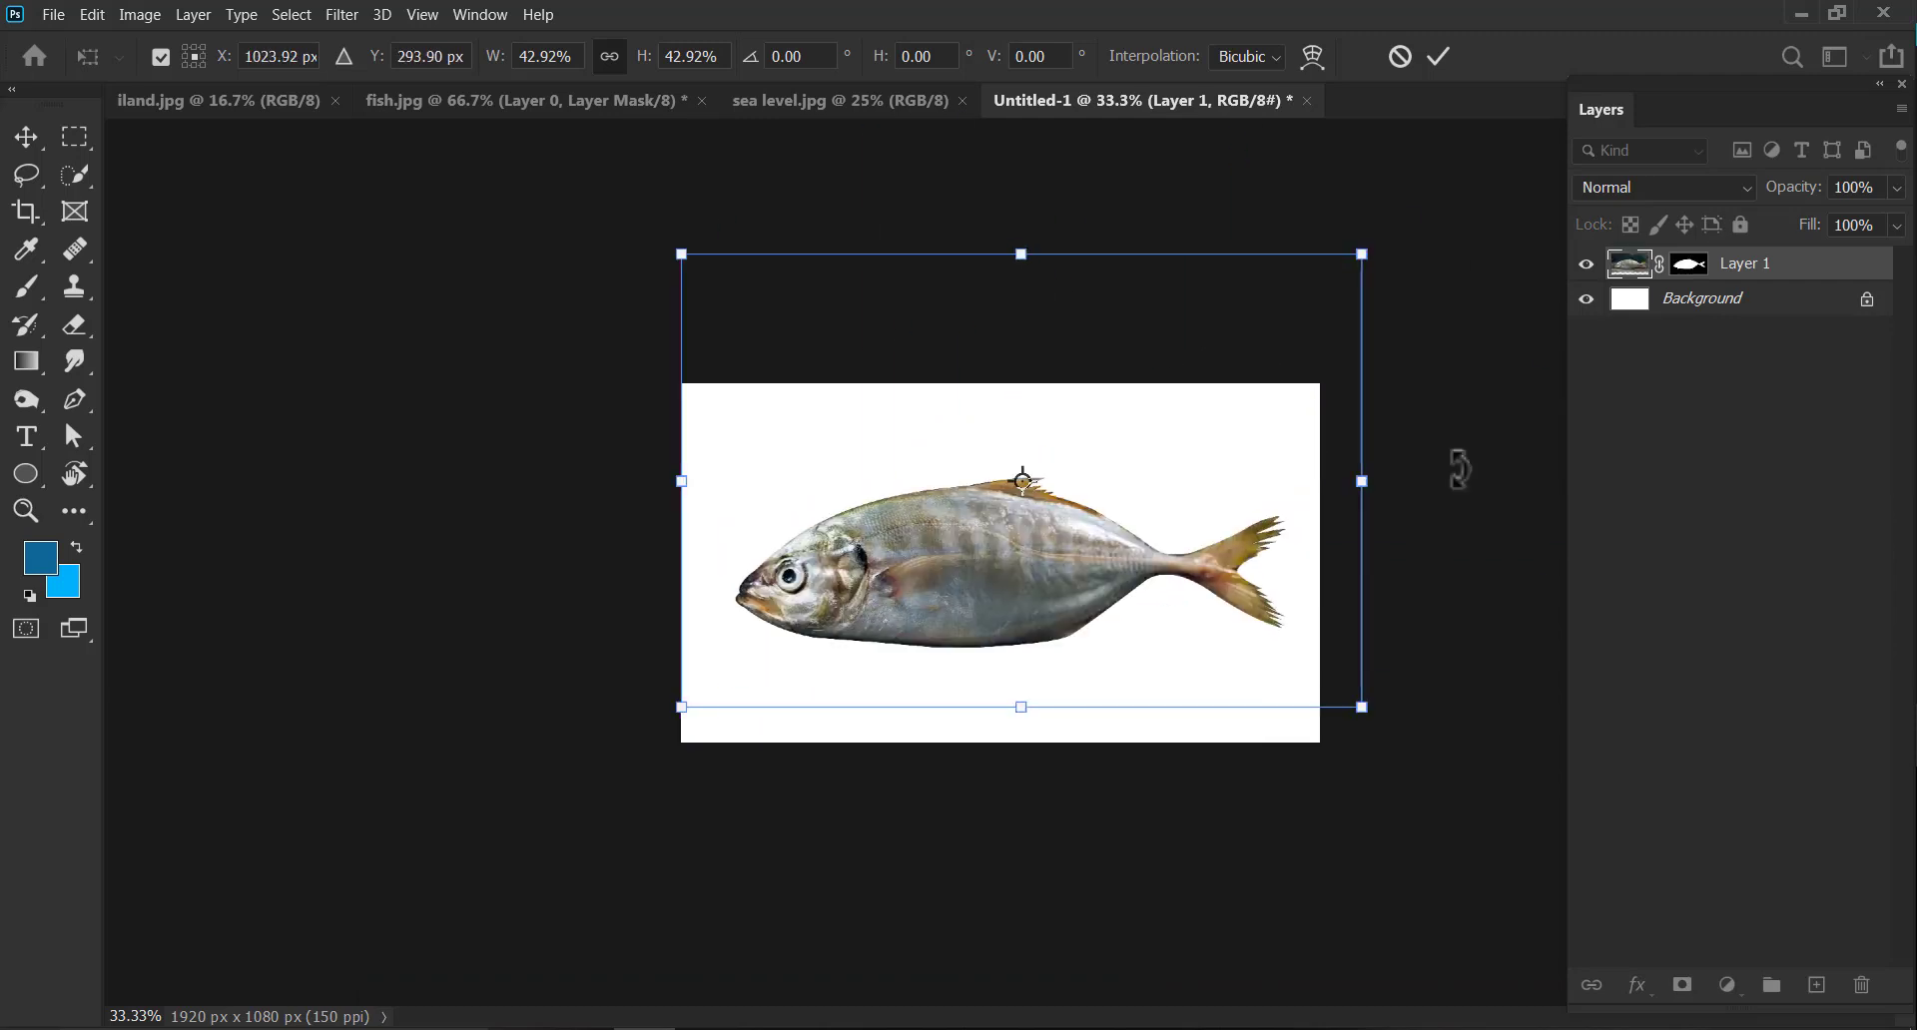
left_click_drag(1360, 253, 1118, 417)
left_click_drag(920, 635, 1041, 633)
left_click_drag(1238, 708, 1278, 724)
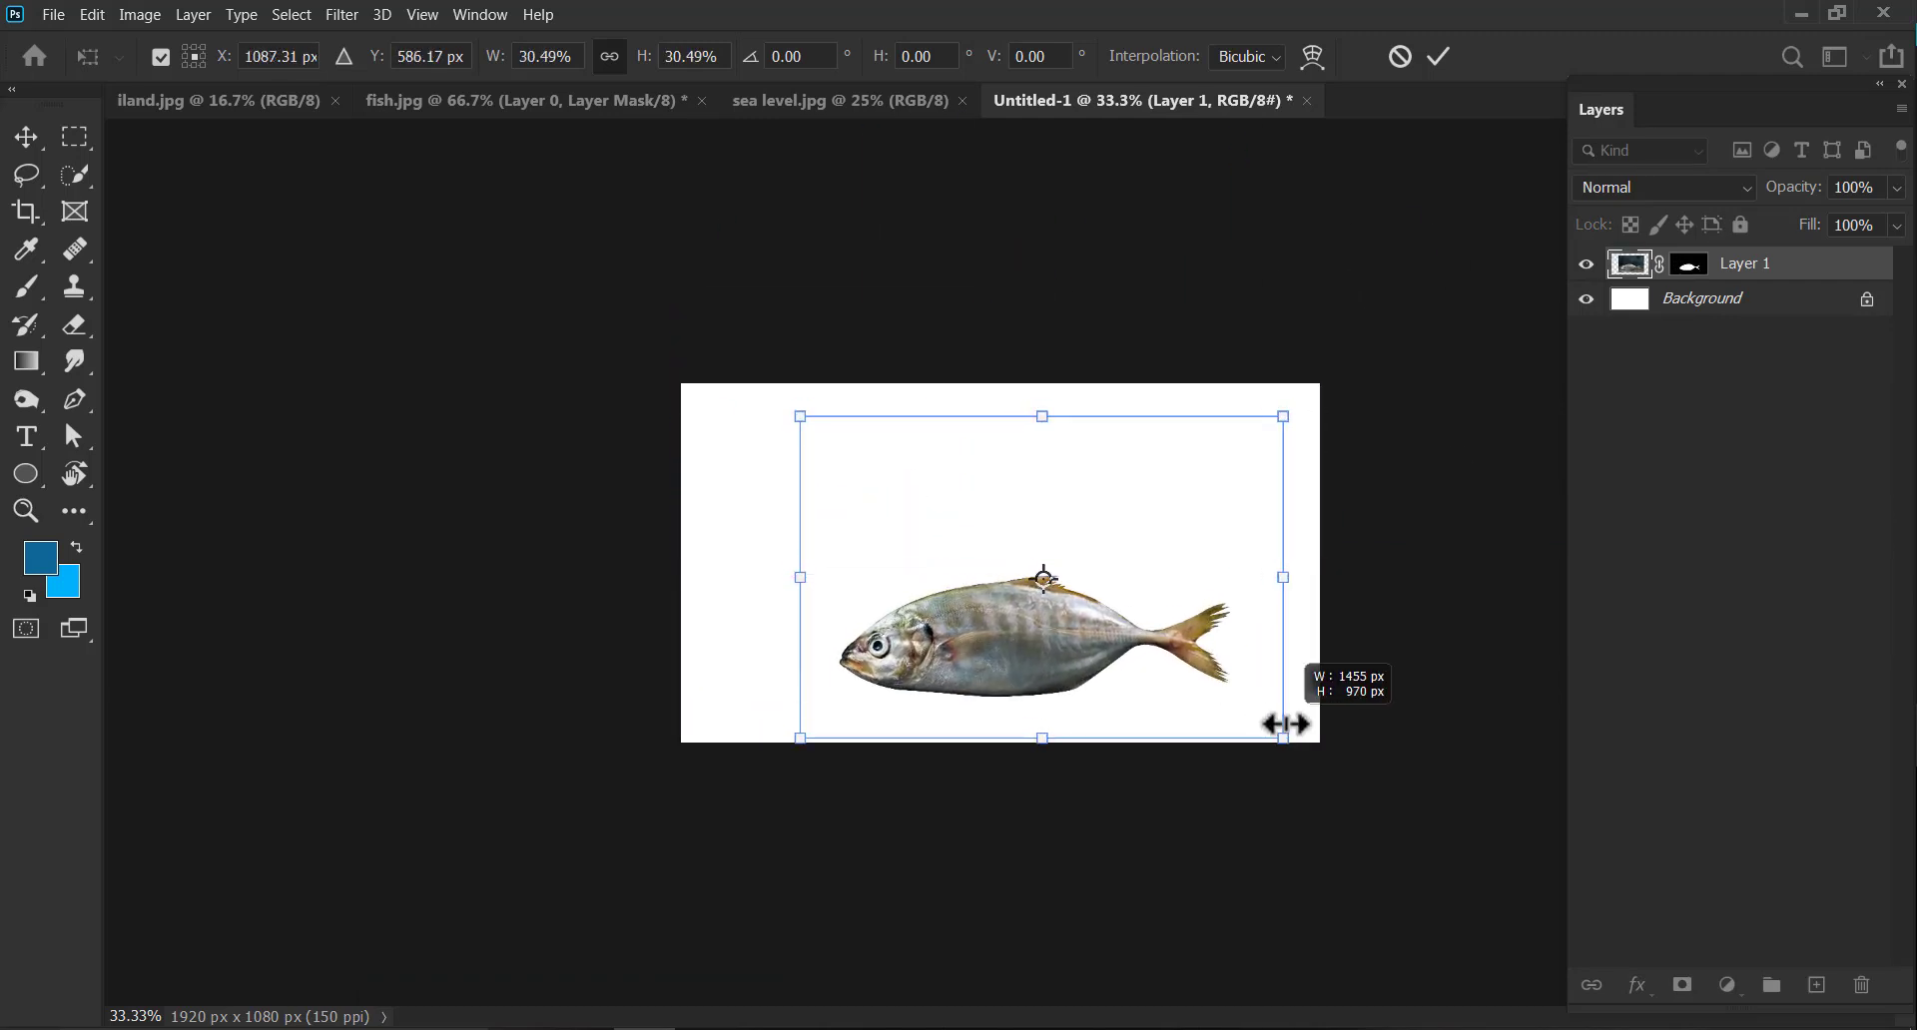
left_click_drag(990, 667, 967, 672)
left_click(1438, 56)
Place the sea level.jpg image on a layer above the fish and scale it down to cover the canvas.
key("z")
left_click(1082, 612)
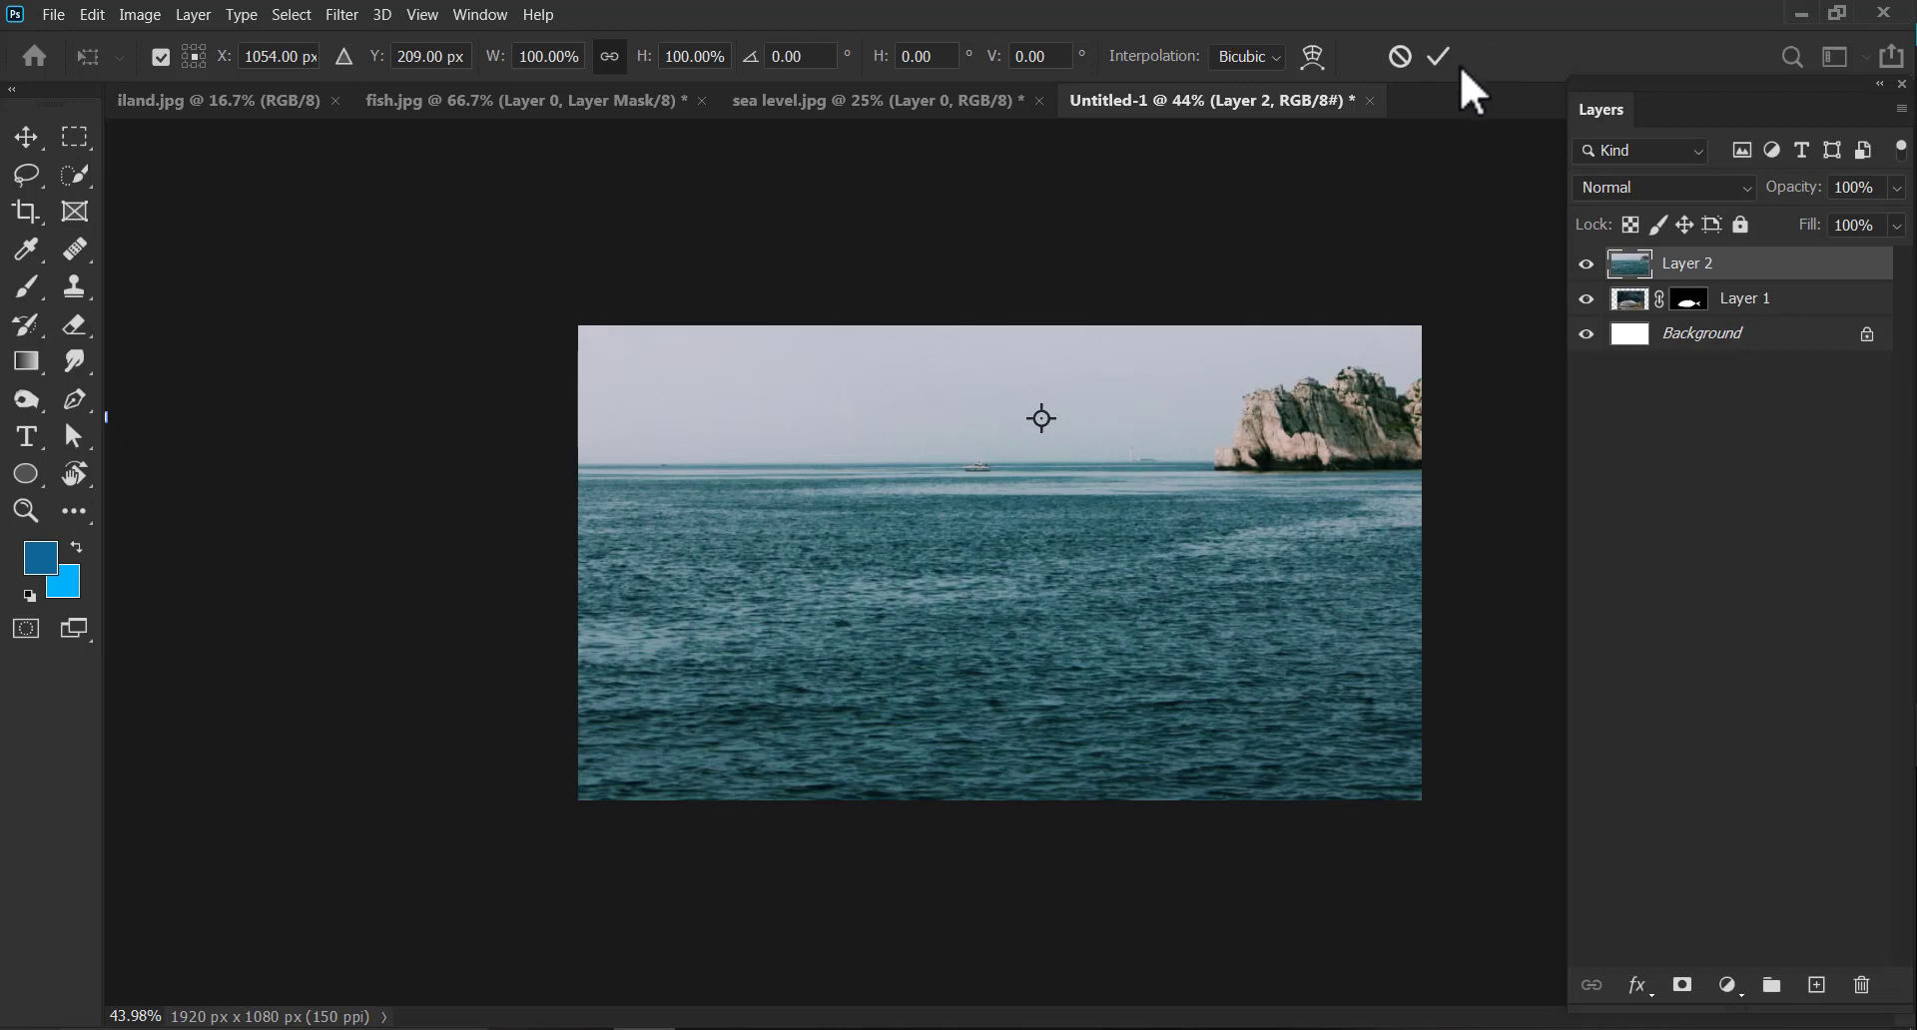
key("ctrl+minus")
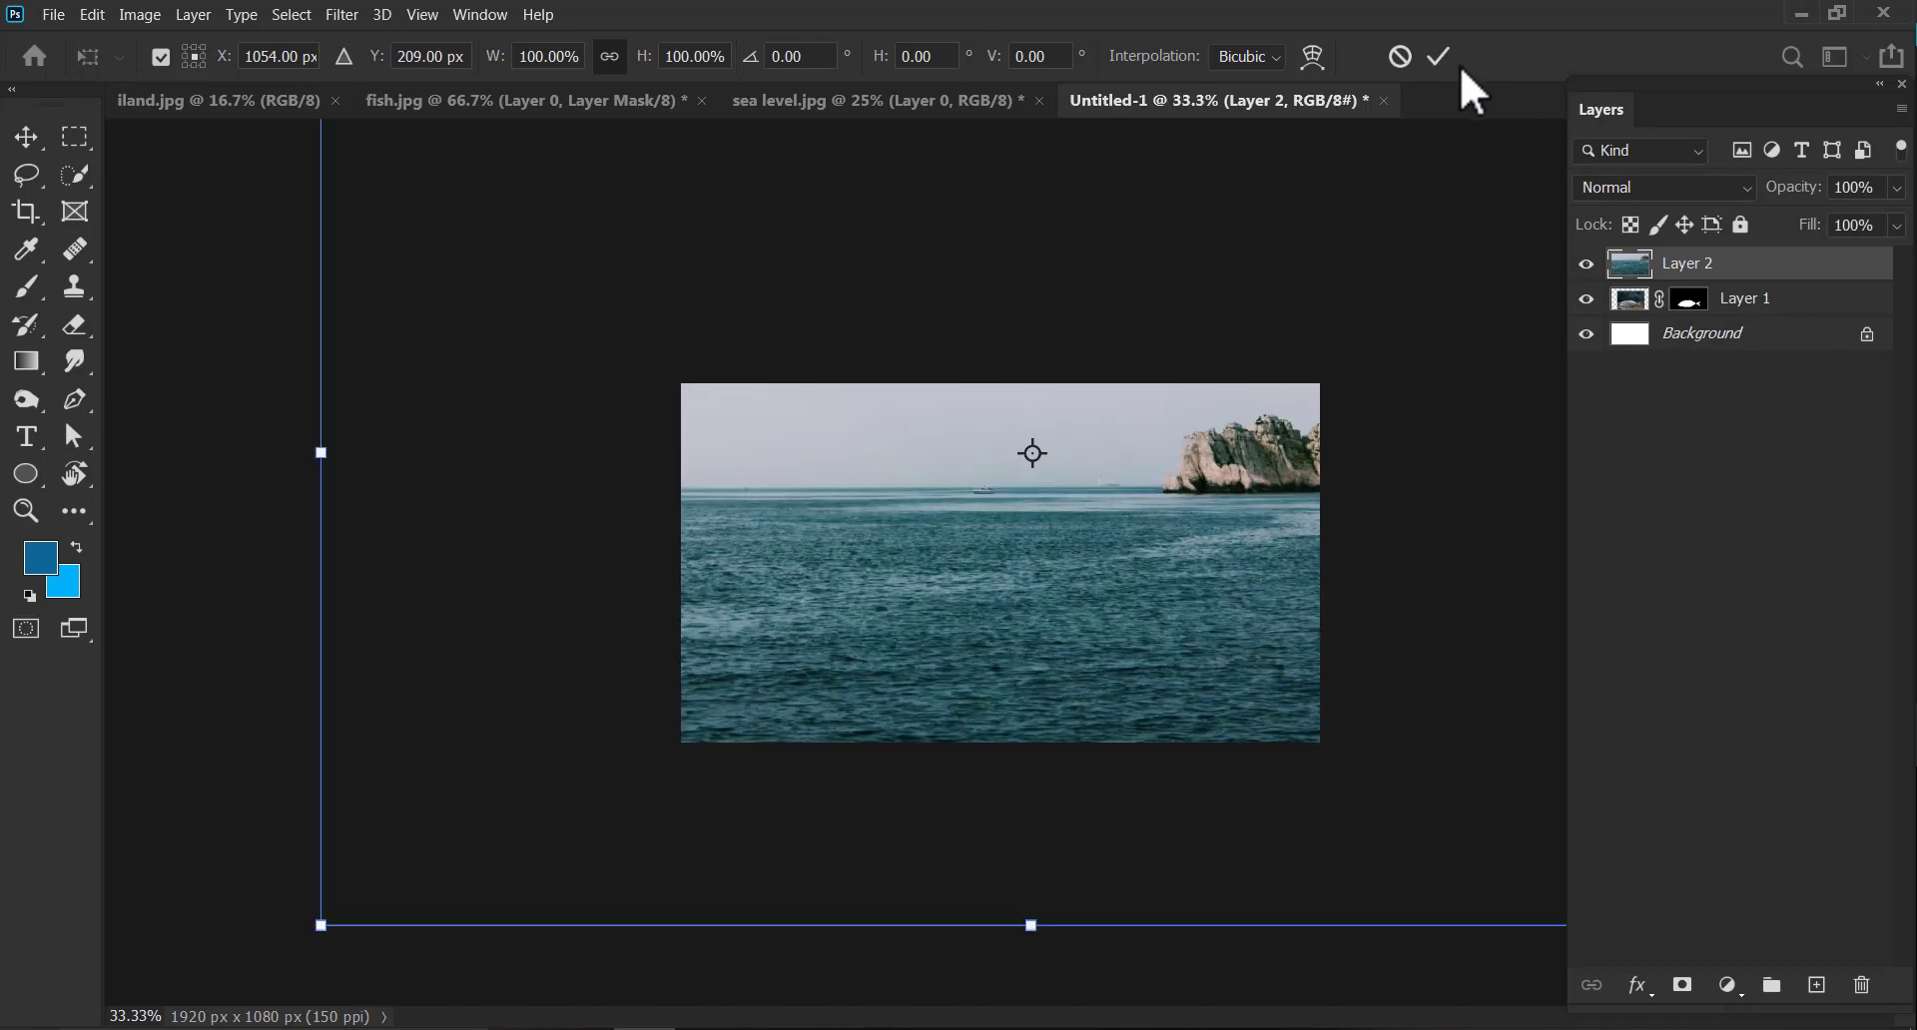
key("ctrl+minus")
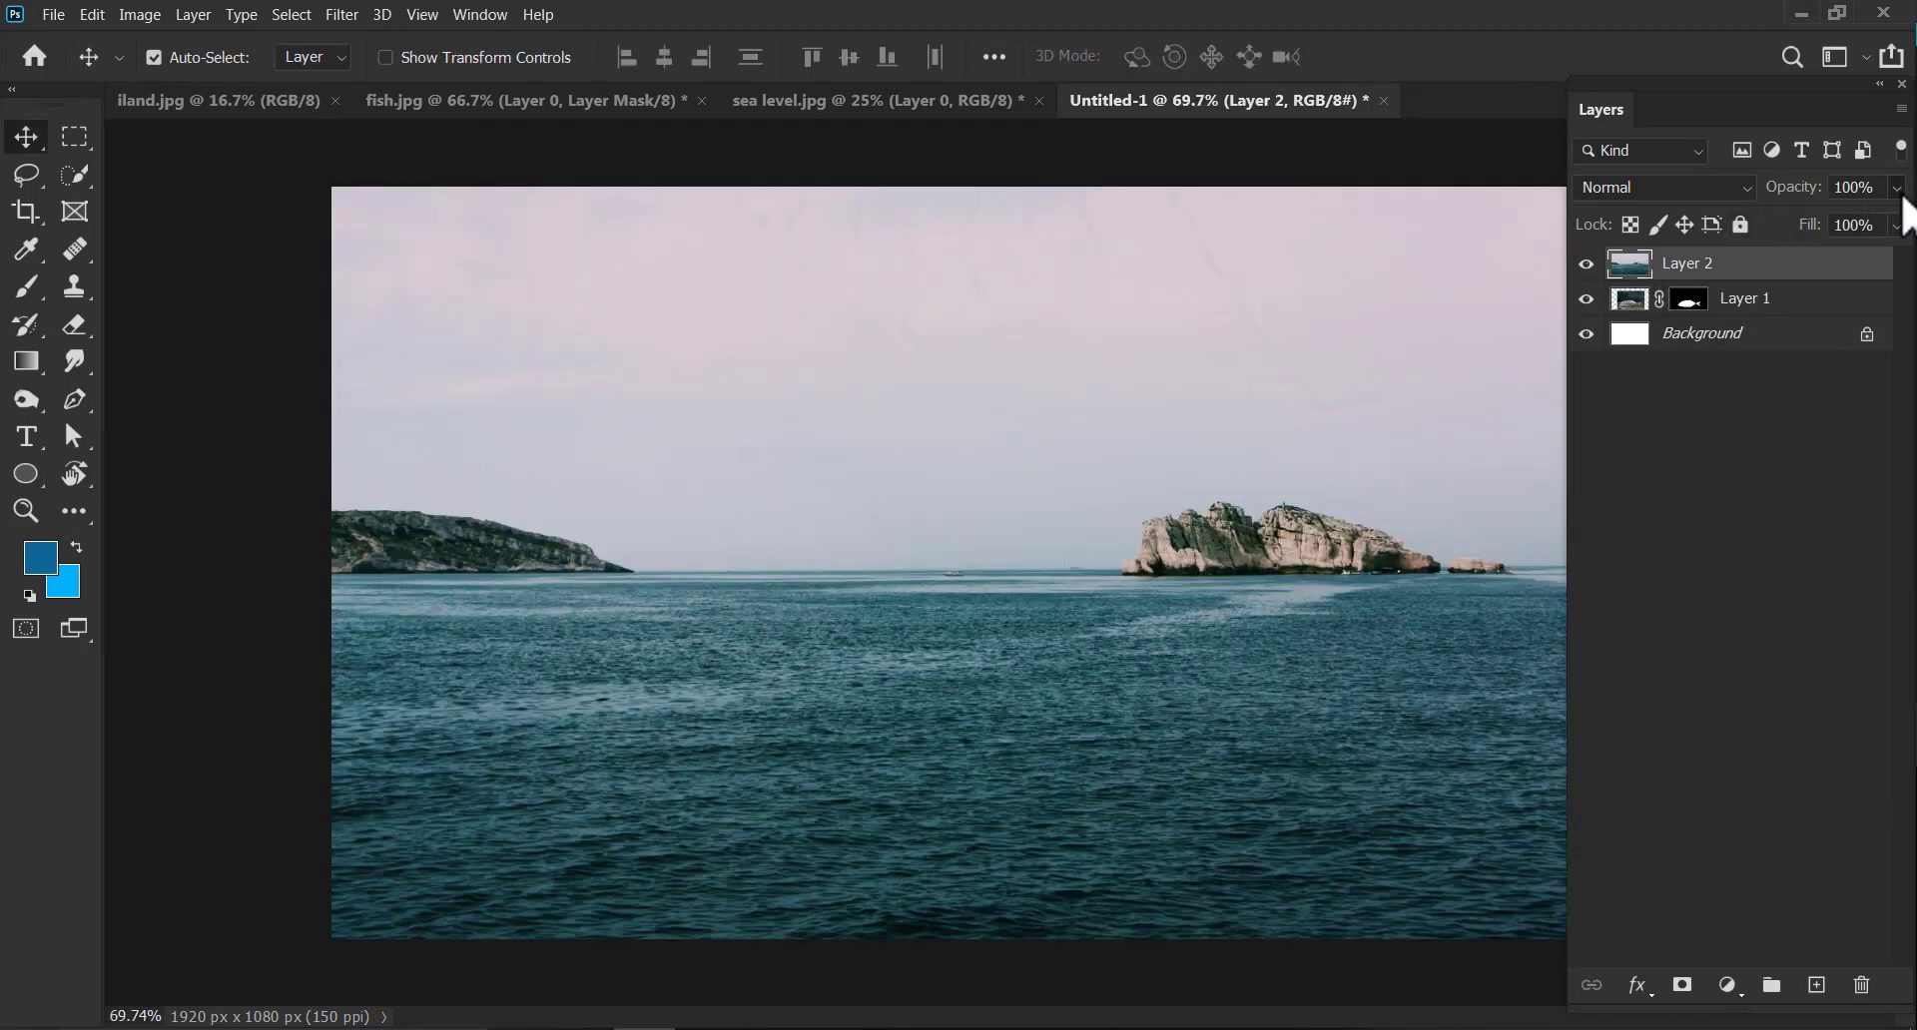
Duplicate the sea layer at 68% opacity and delete a full-width strip about 327 px high along the copy's lower edge.
left_click(1855, 216)
left_click_drag(330, 712, 1605, 950)
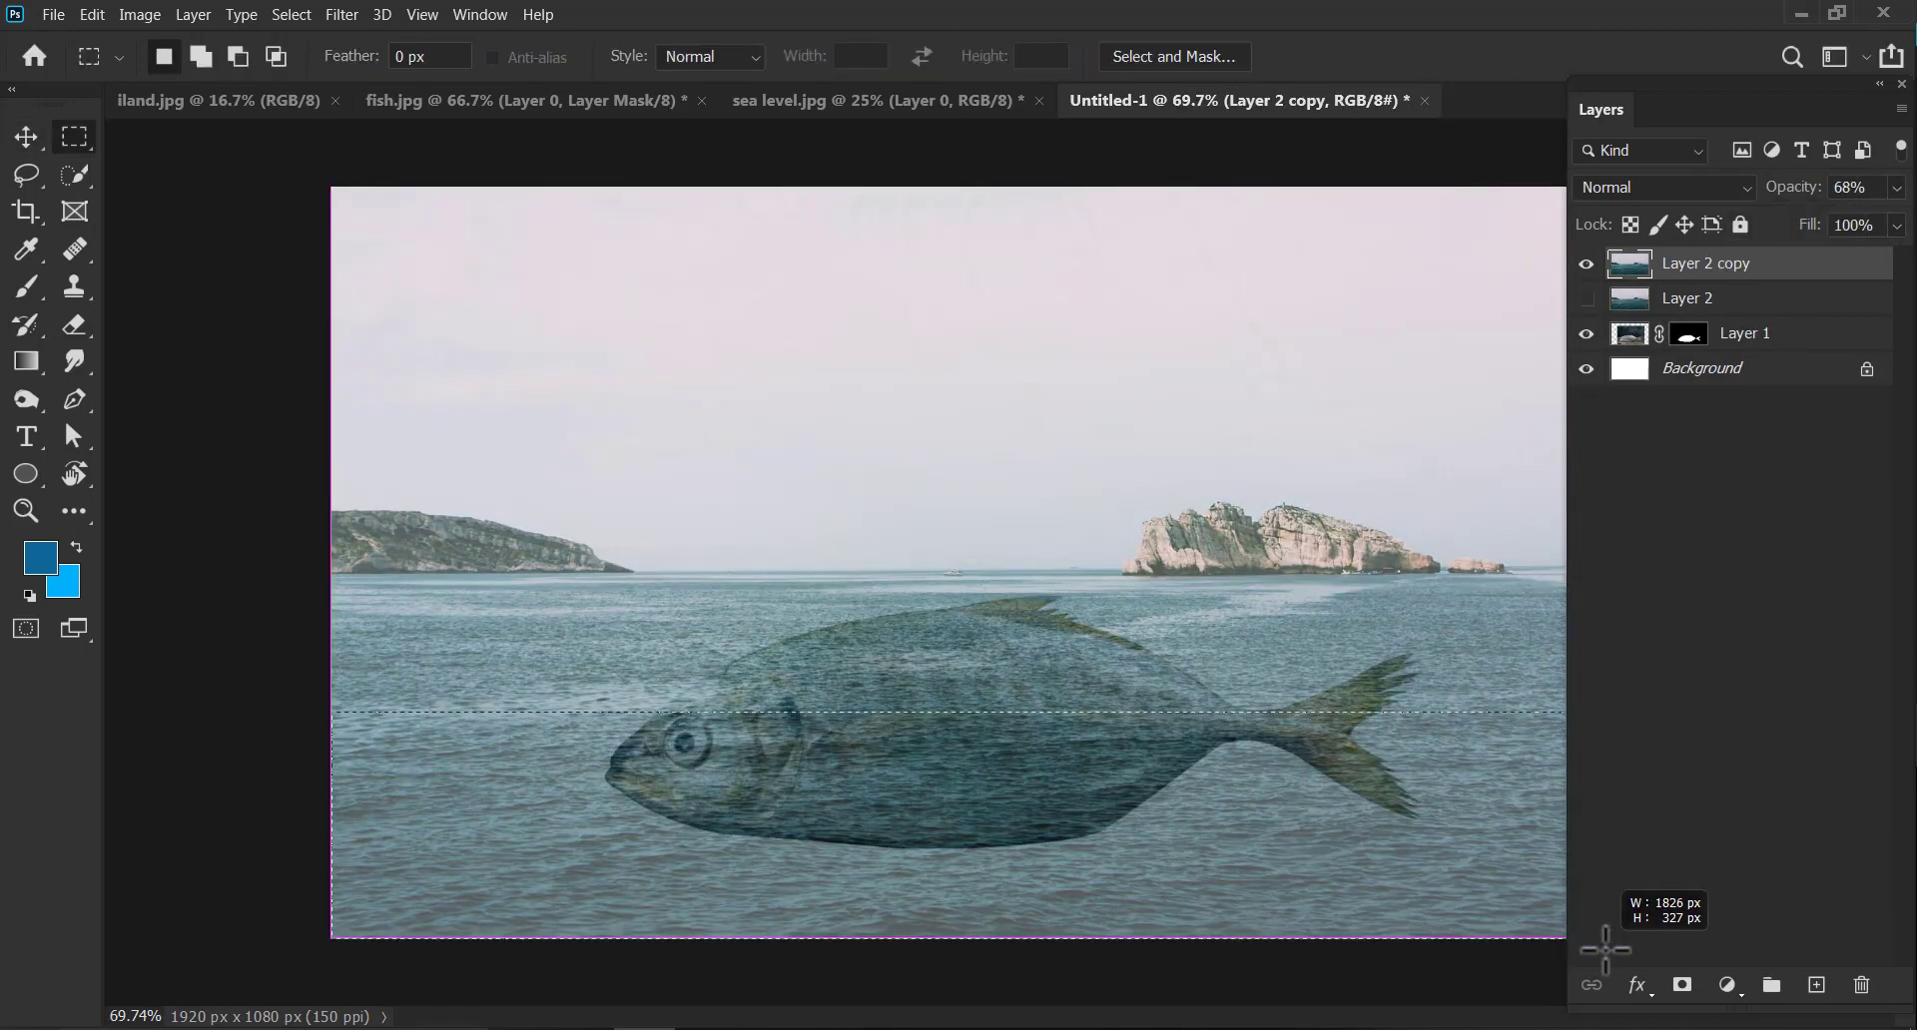
key("Delete")
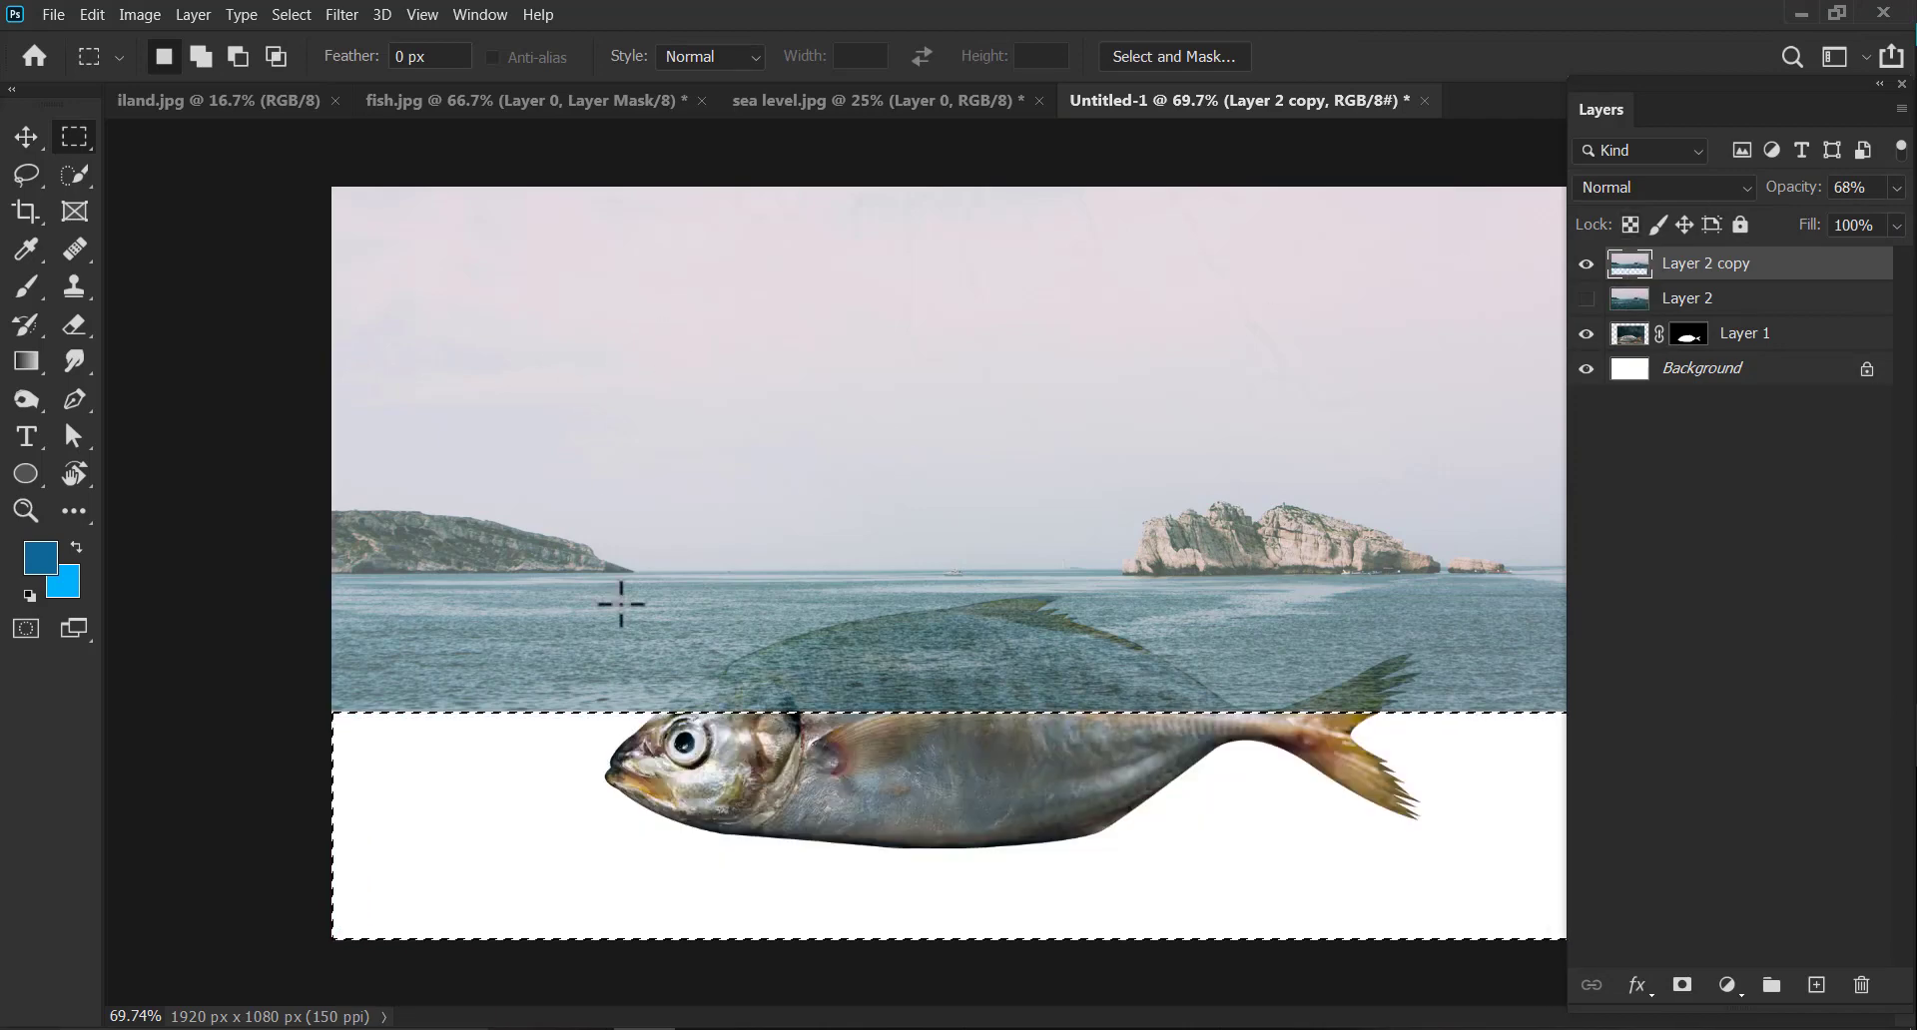
Fill the selected lower strip with the blue foreground color on a new layer and deselect it.
key("ctrl+shift+alt+n")
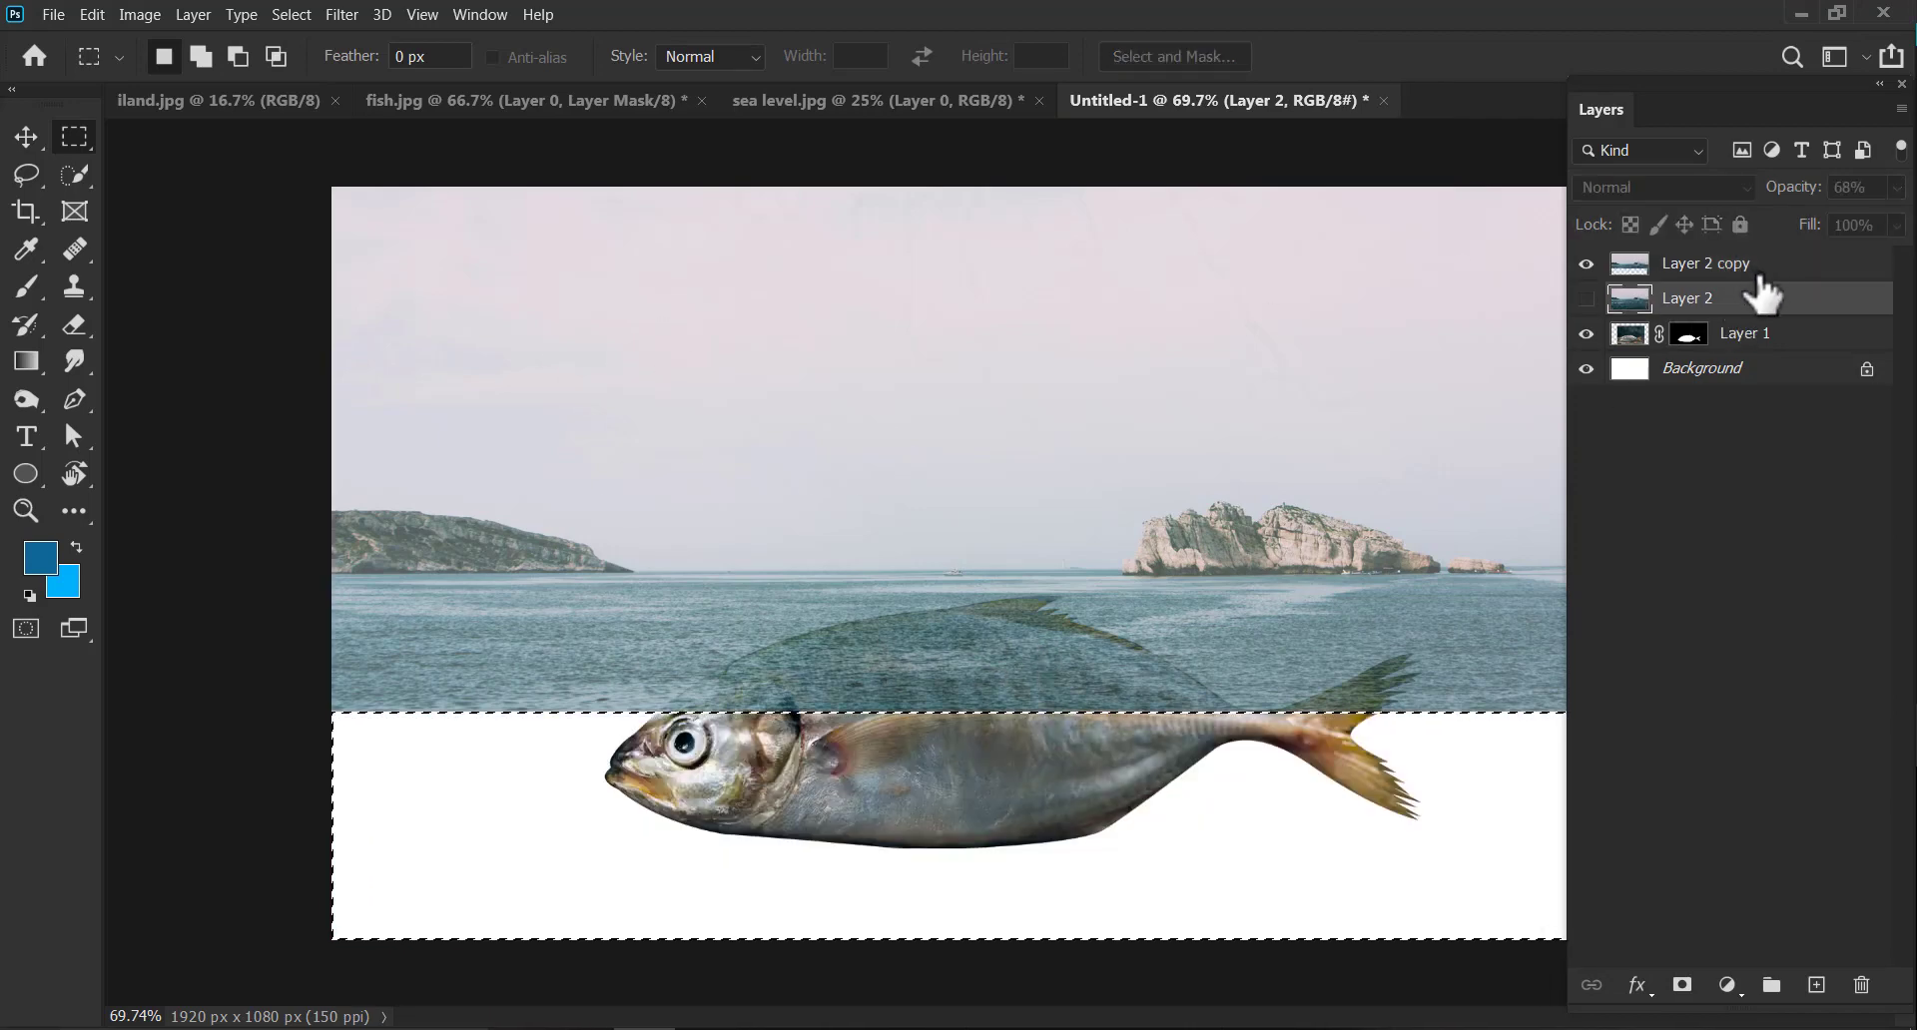
key("alt+BackSpace")
key("ctrl+d")
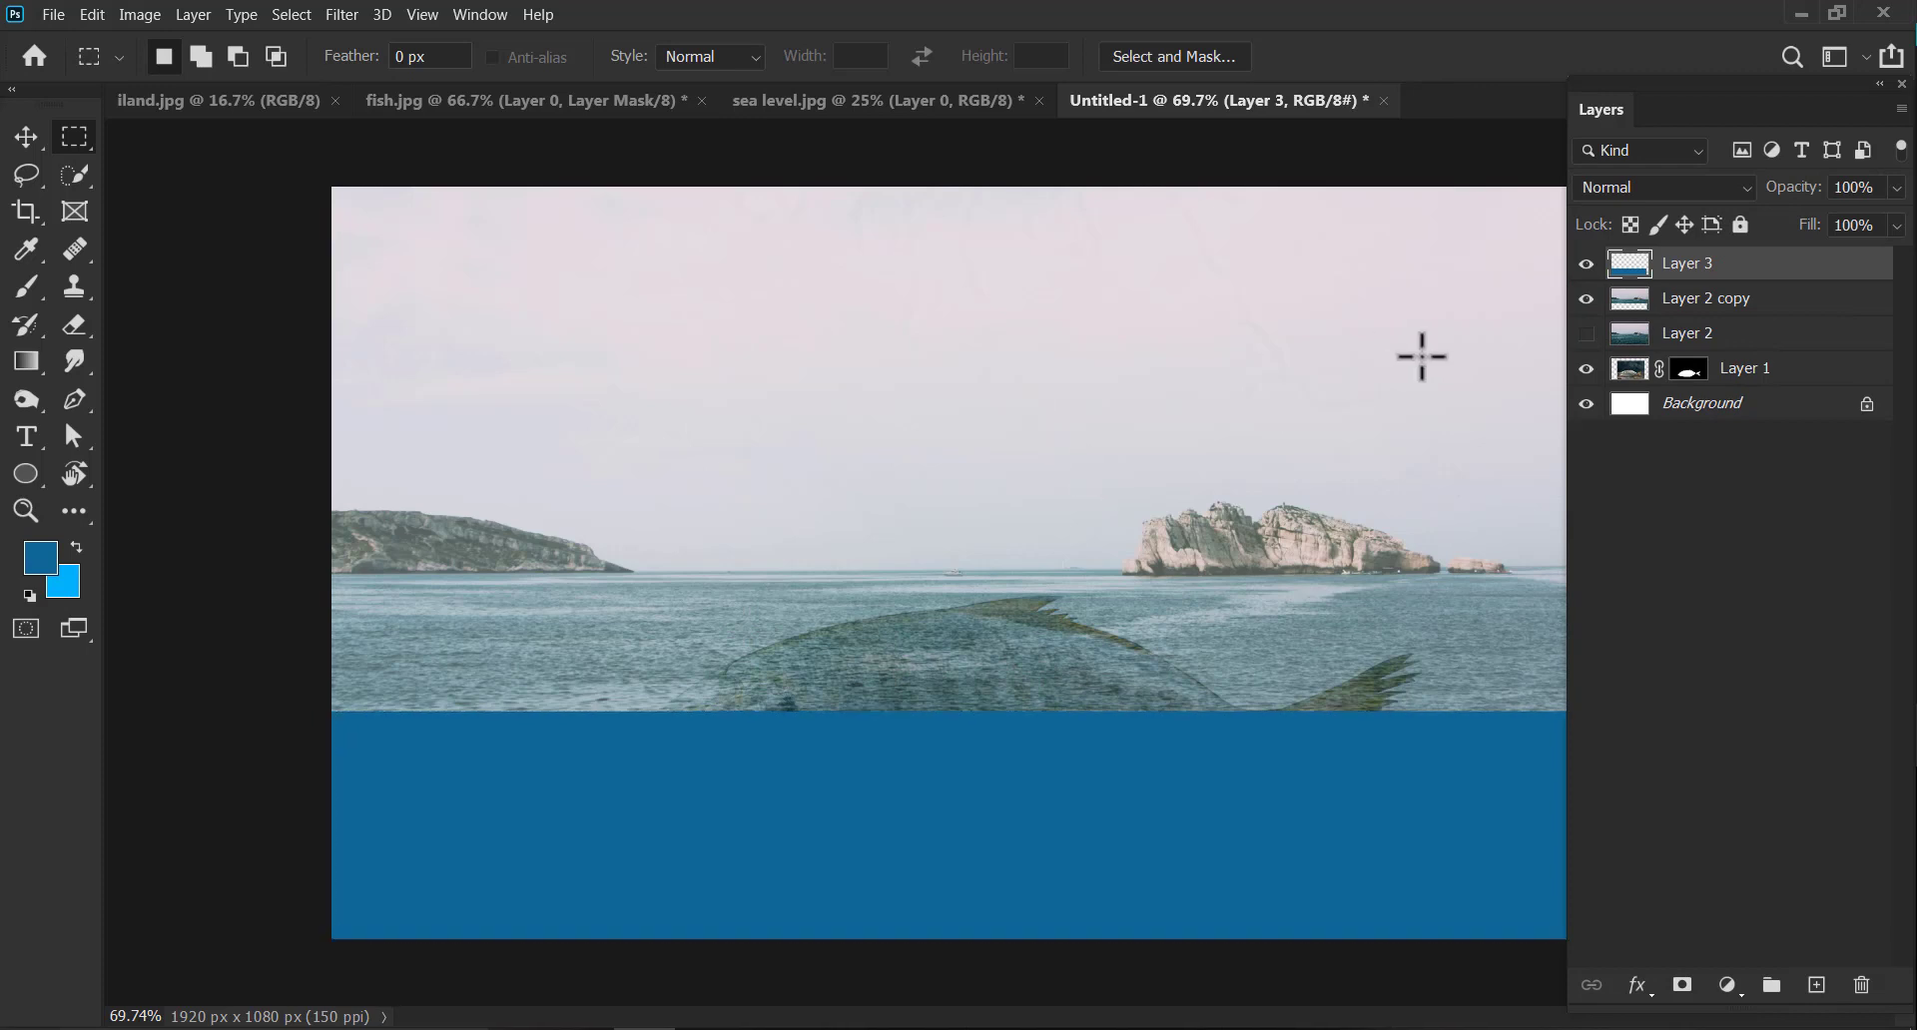
Set the blue strip layer's blend mode to Multiply.
left_click(1695, 196)
left_click(1695, 195)
key("Down")
key("Down")
key("Down")
key("Down")
key("Up")
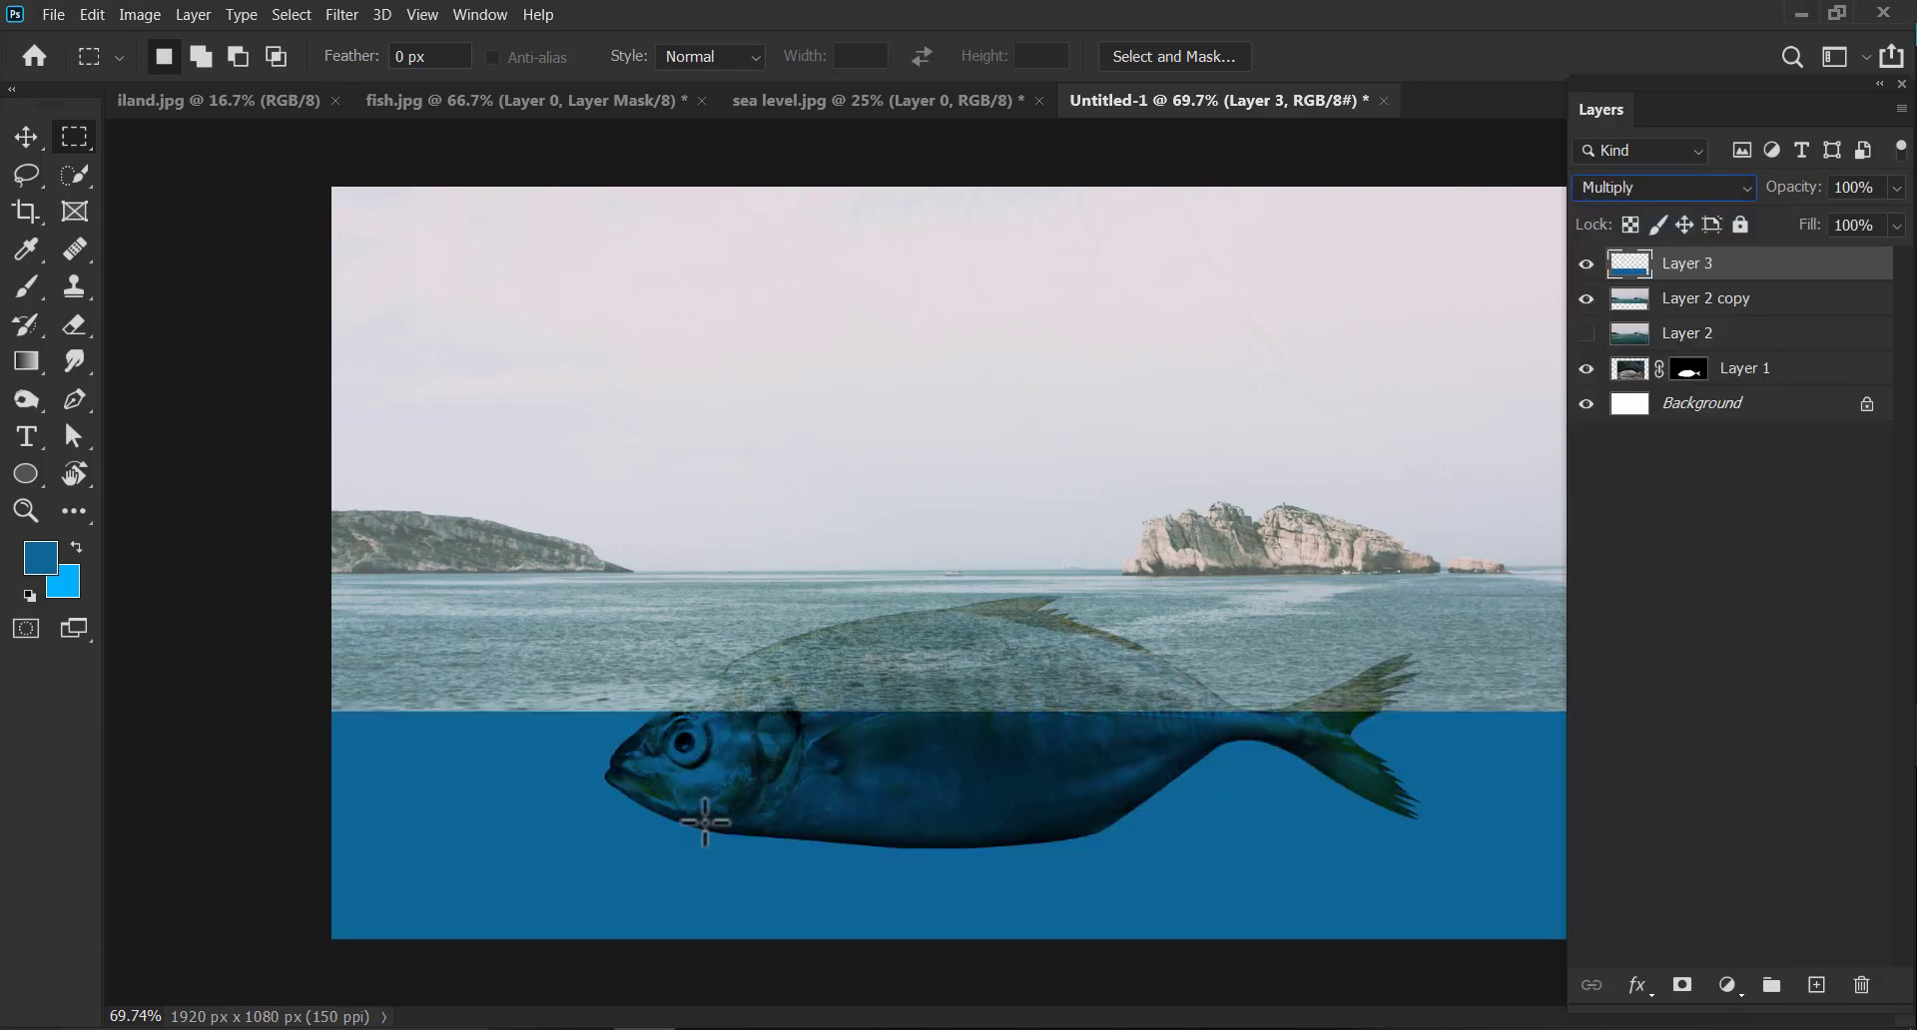
Unlock the background layer of iland.jpg and copy the island image into Untitled-1 above the Layer 2 copy layer.
left_click(27, 140)
left_click(1387, 706)
left_click(1043, 769)
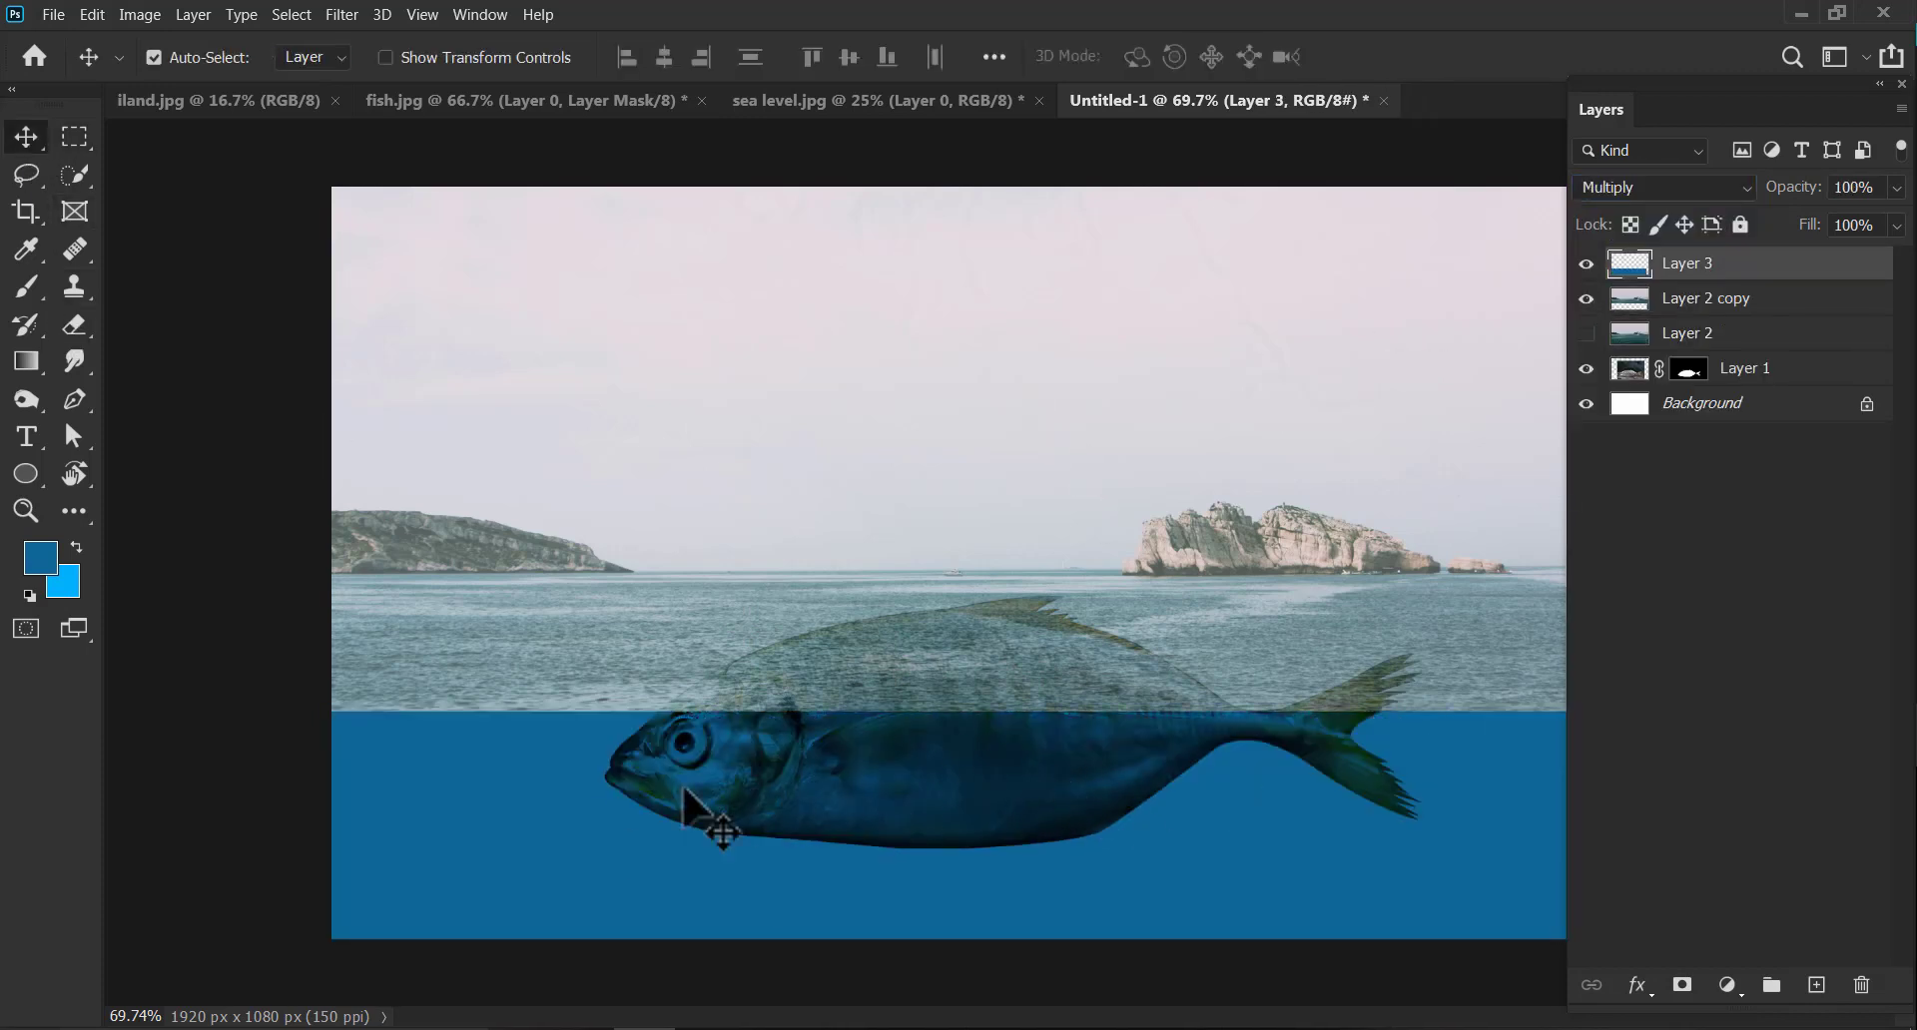
left_click(704, 647)
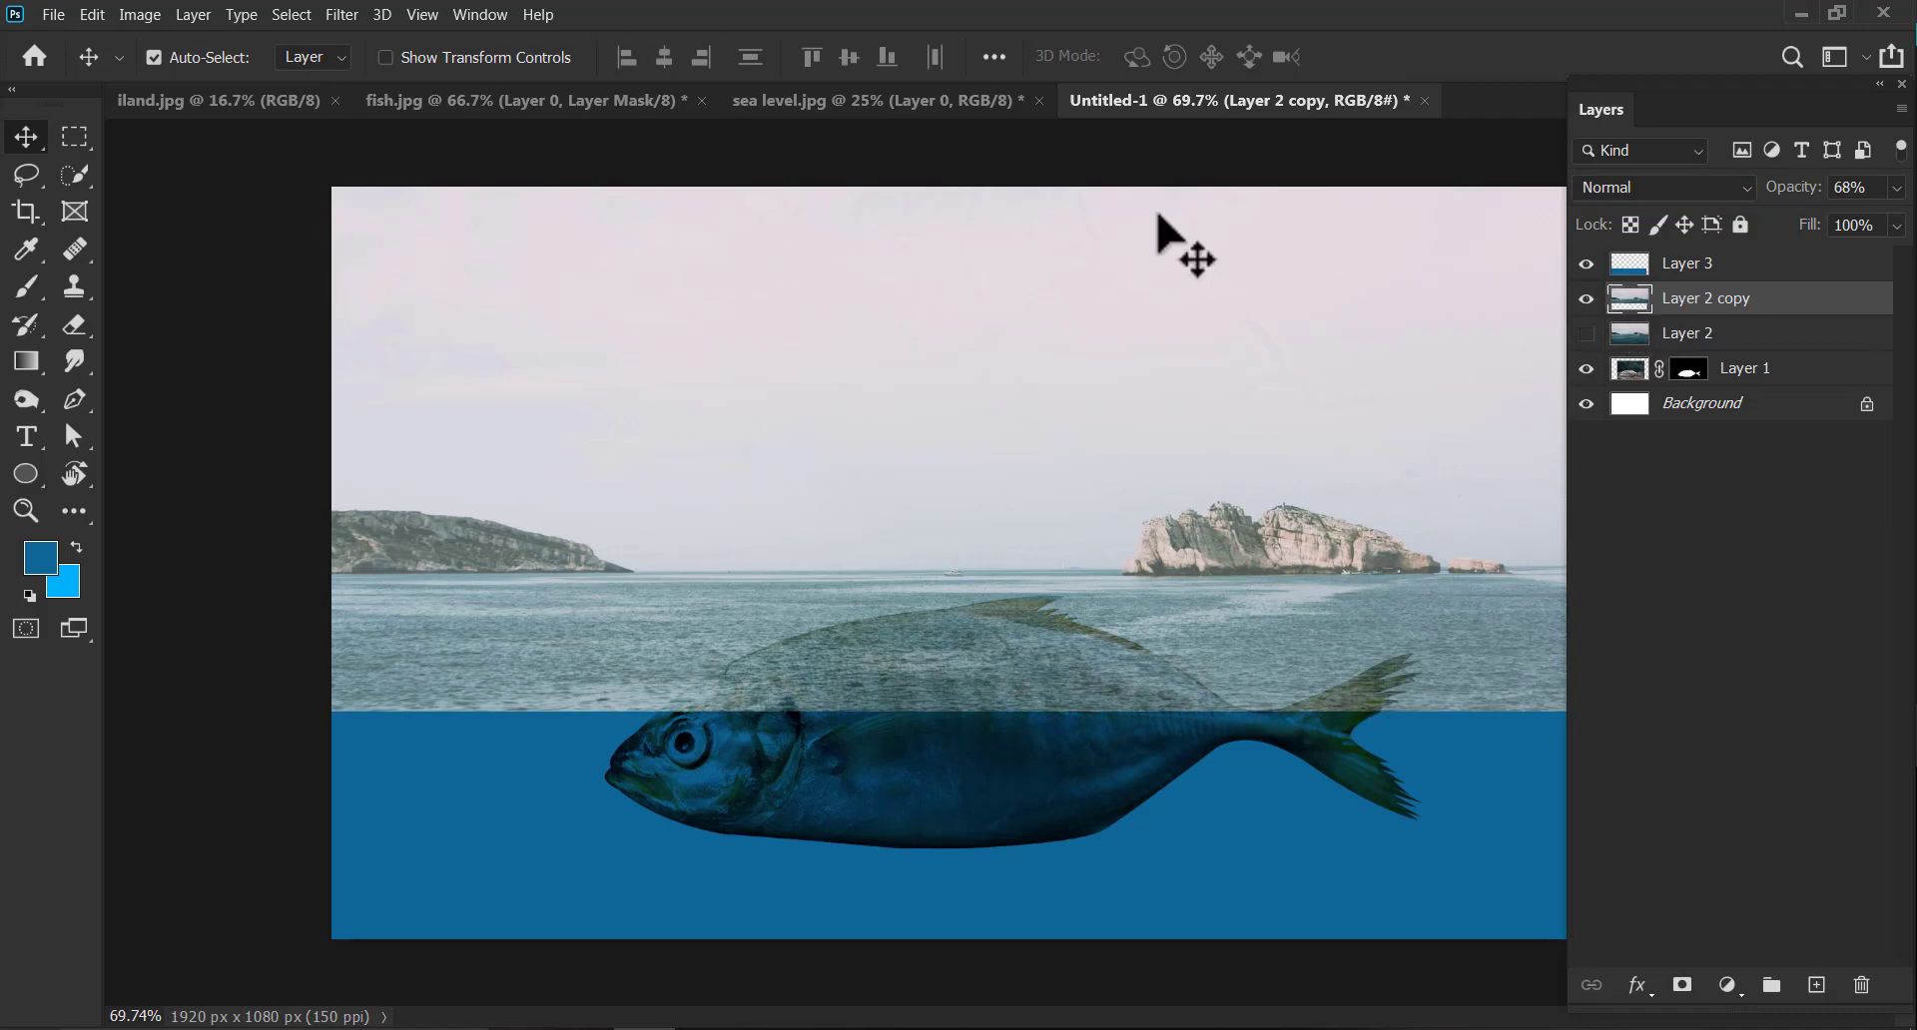
left_click(614, 103)
left_click(230, 101)
double_click(1769, 271)
left_click(1164, 305)
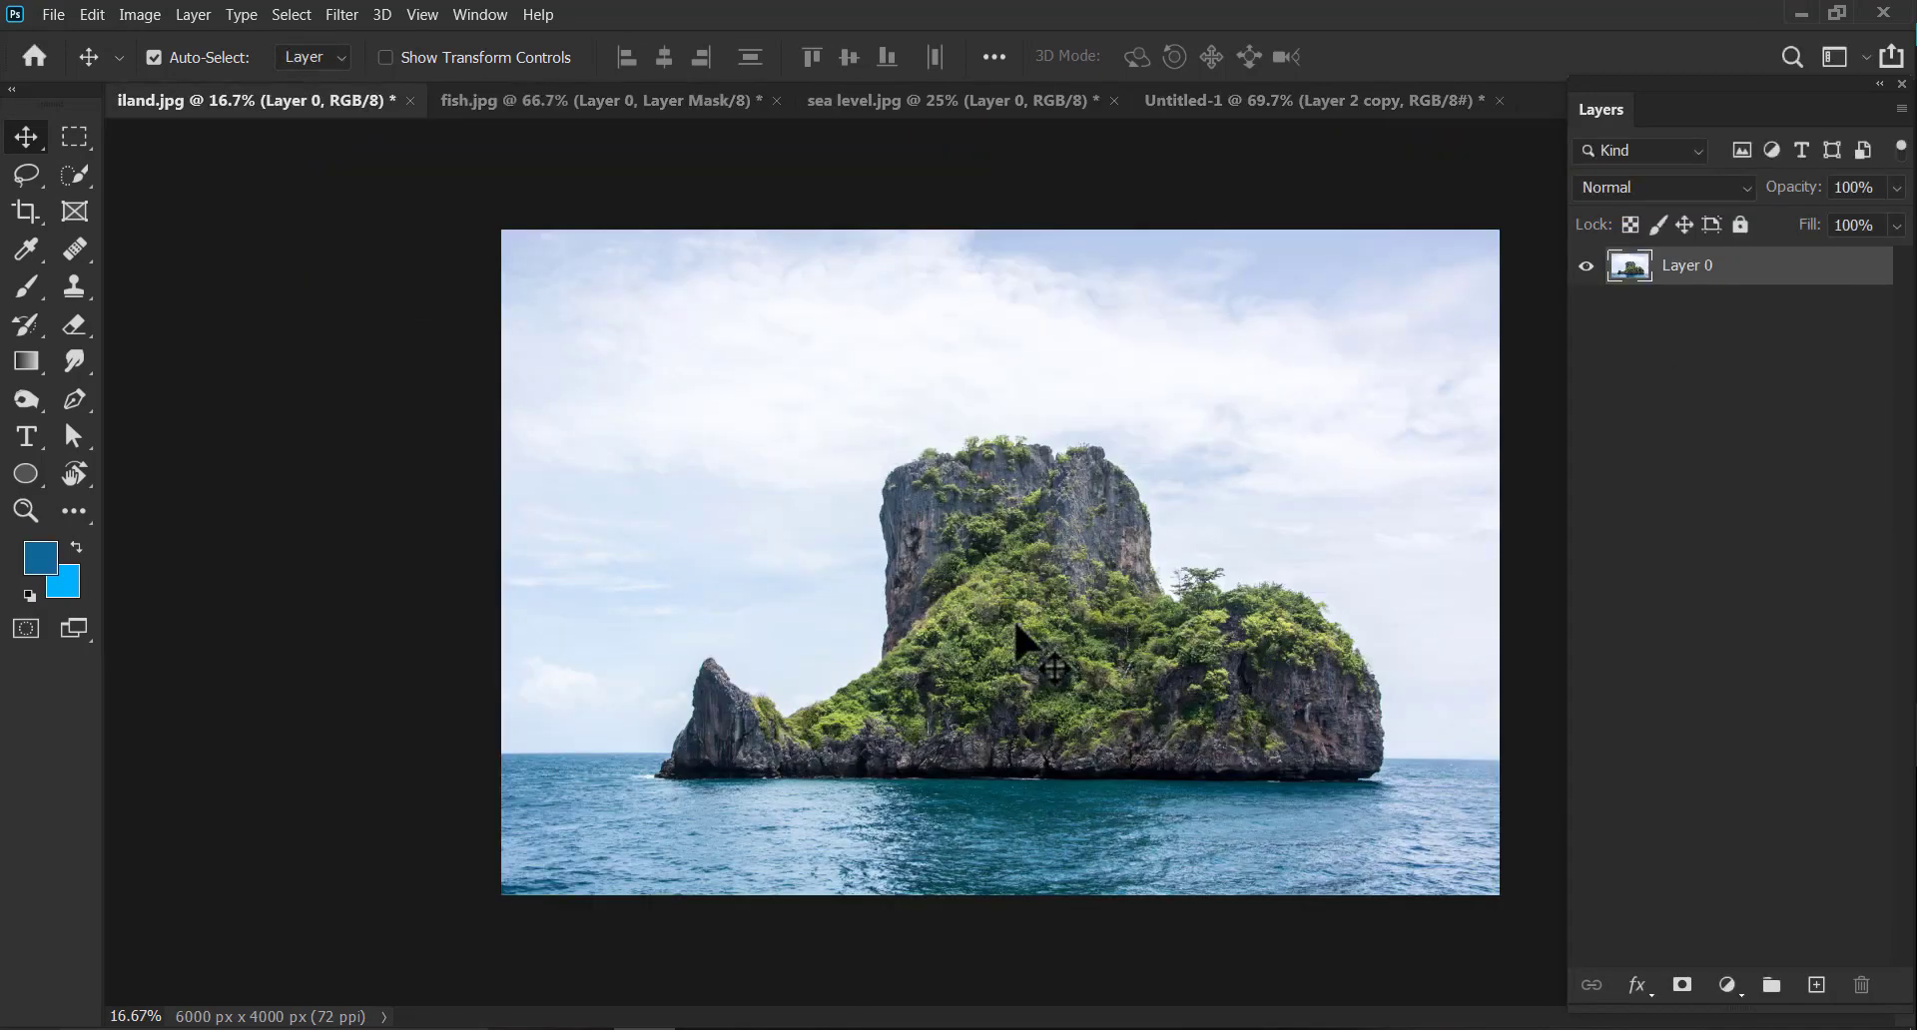
left_click_drag(1056, 667, 1062, 599)
left_click_drag(1062, 609, 1034, 531)
Scale the island layer to about 32% and position it toward the right side of the canvas.
key("ctrl+minus")
key("ctrl+minus")
key("ctrl+minus")
key("ctrl+minus")
key("ctrl+minus")
key("ctrl+minus")
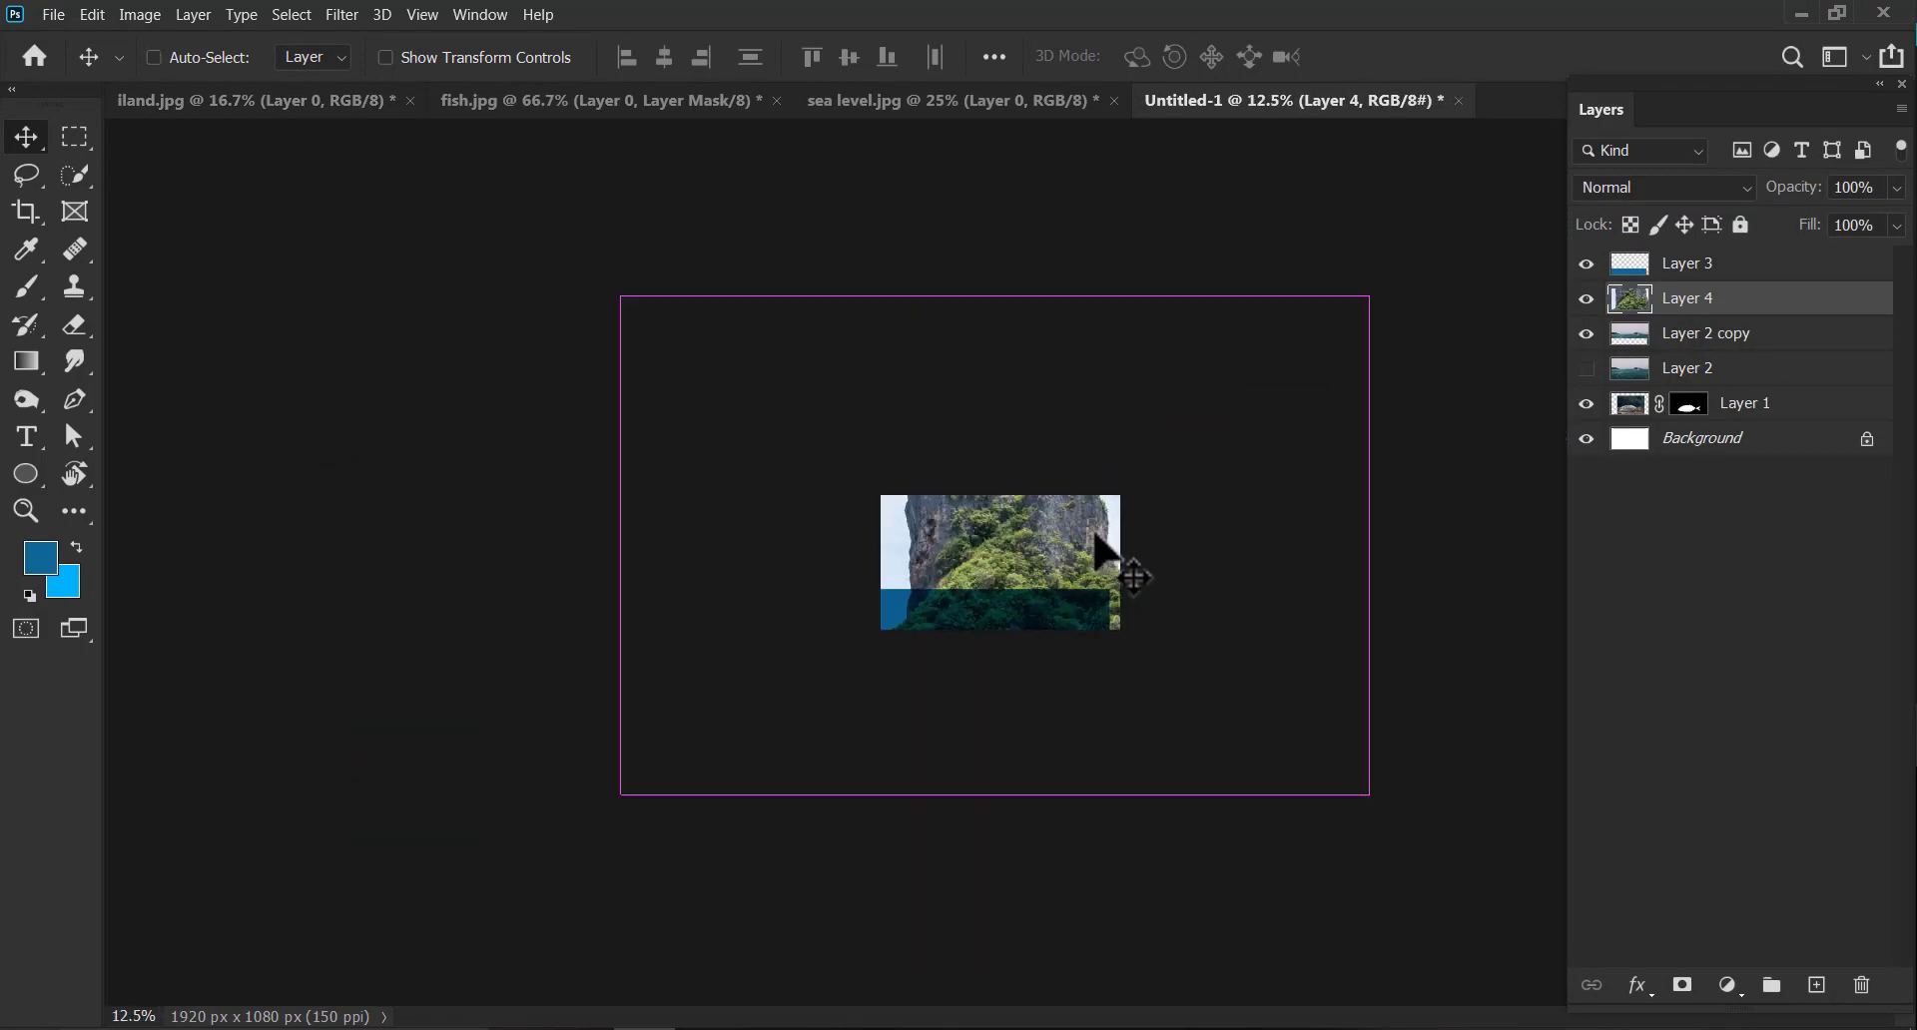
key("ctrl+t")
left_click_drag(1368, 290, 864, 637)
left_click_drag(808, 693, 1057, 599)
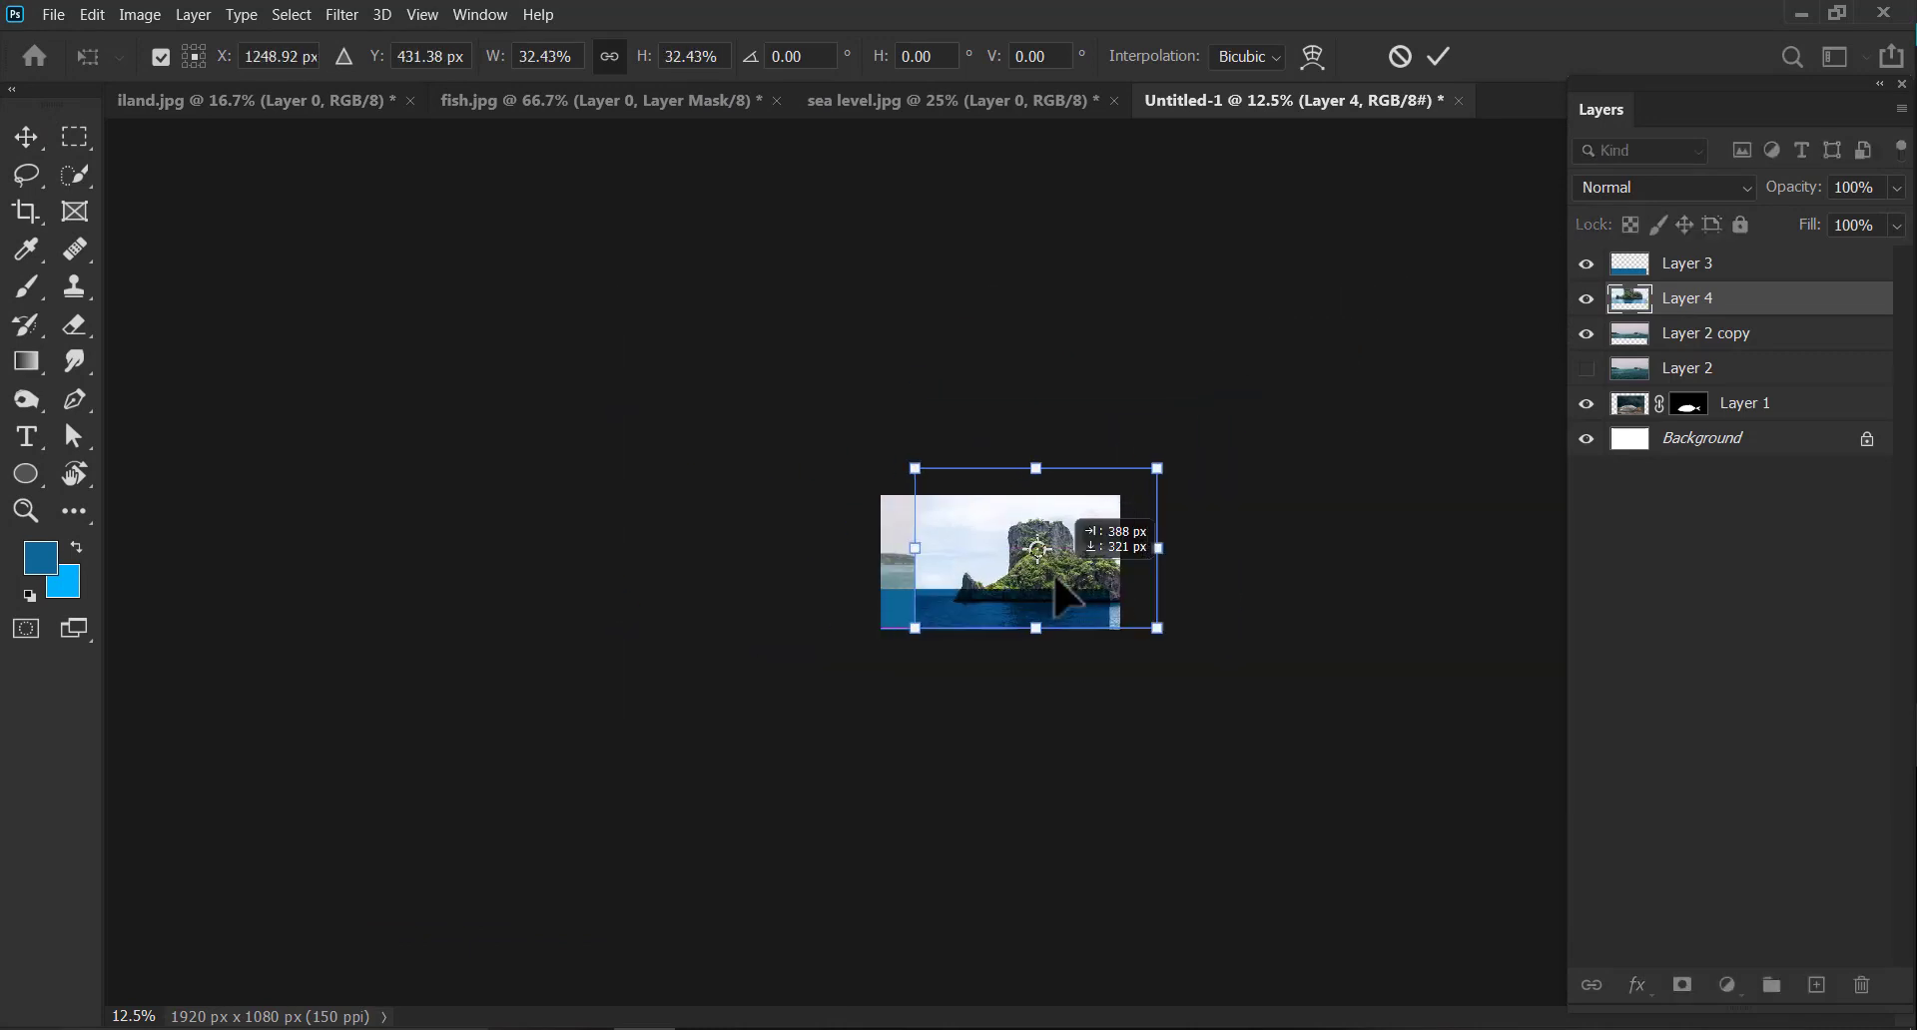
left_click_drag(1110, 427, 1104, 400)
key("ctrl+plus")
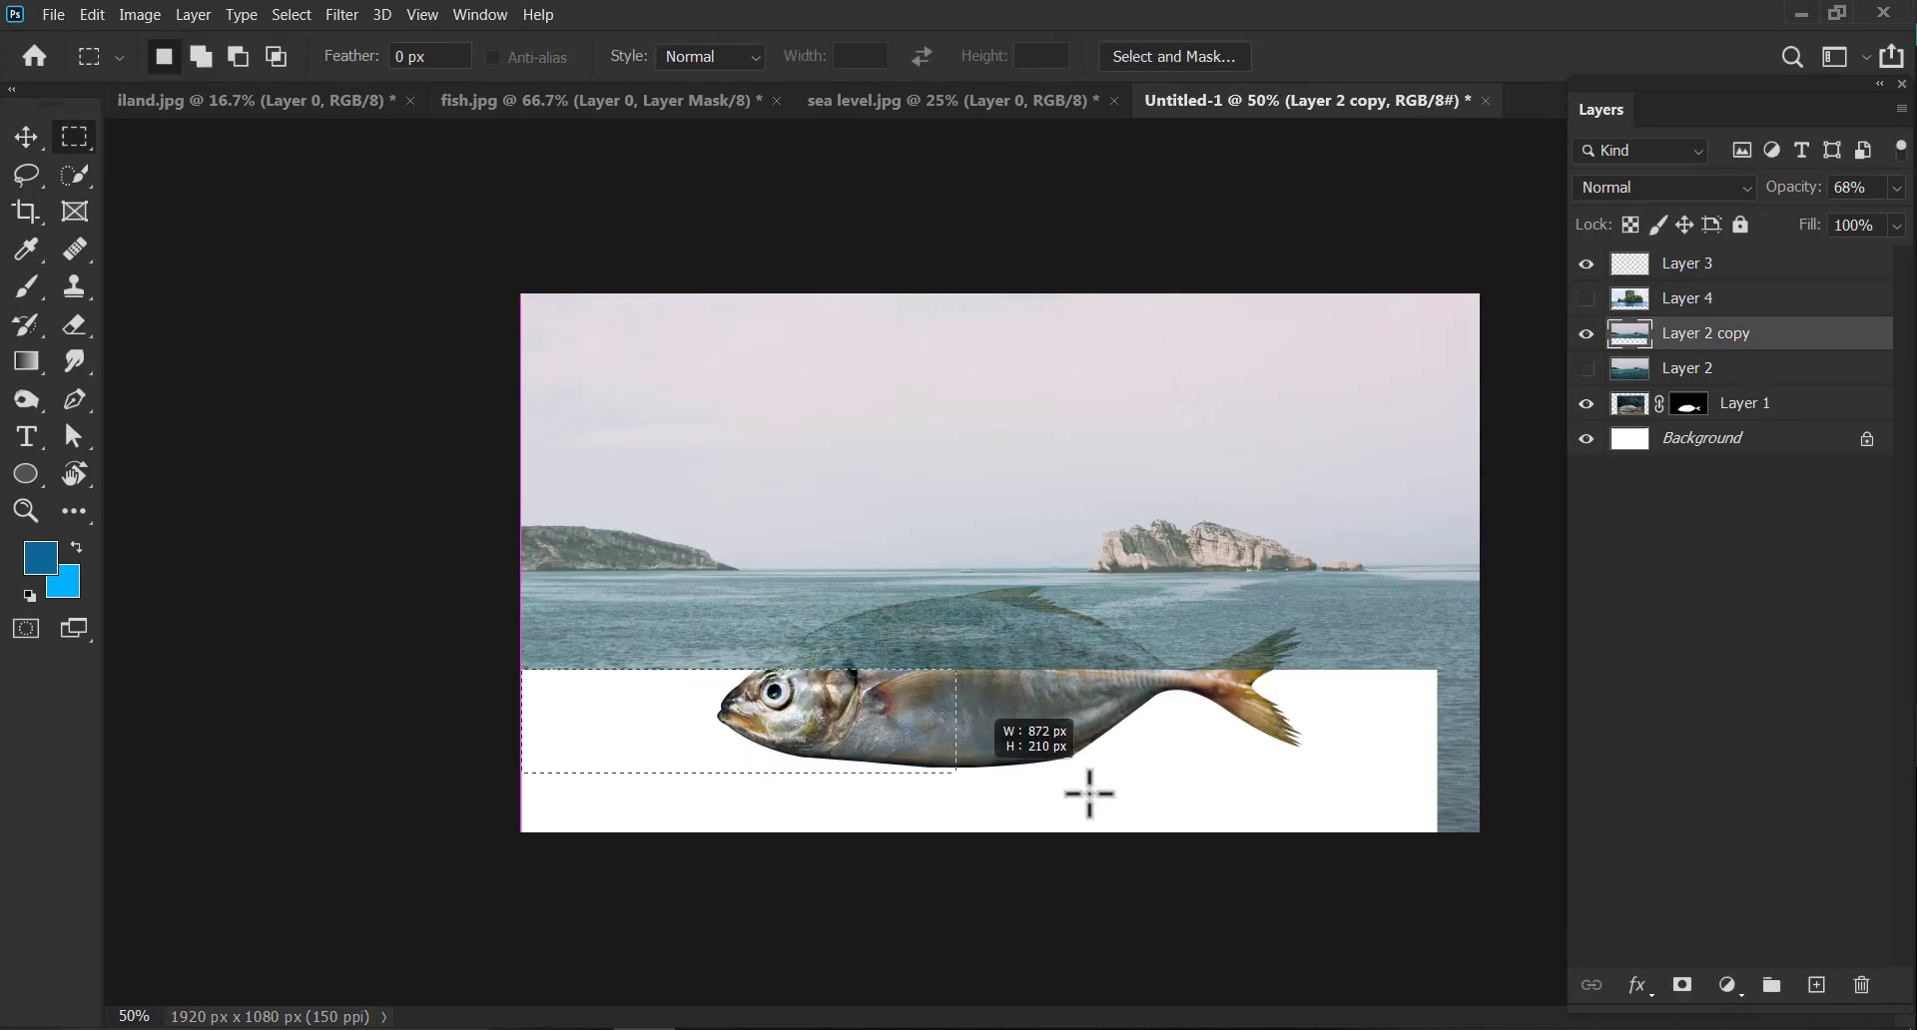
Clear the whole strip below the waterline on Layer 2 copy and fill the area with blue on a new layer.
left_click_drag(1088, 793, 1472, 868)
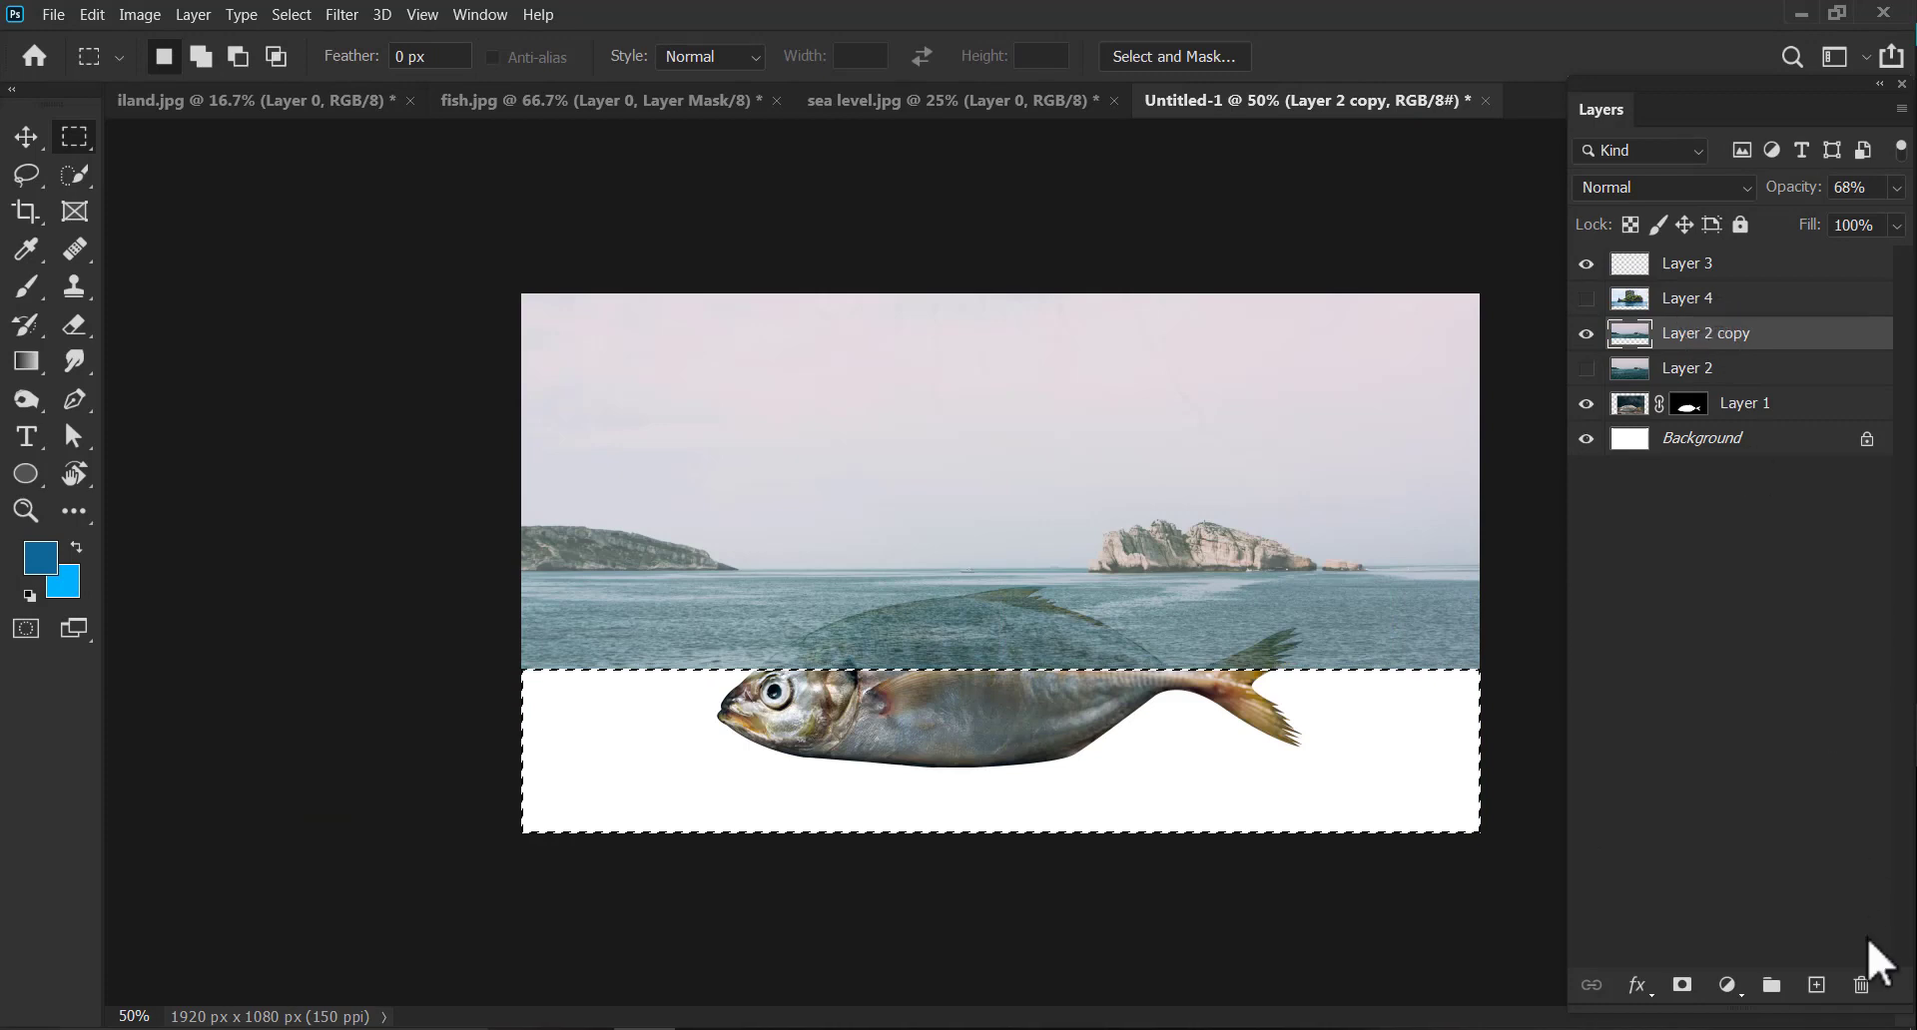
left_click(1817, 985)
key("alt+BackSpace")
key("ctrl+d")
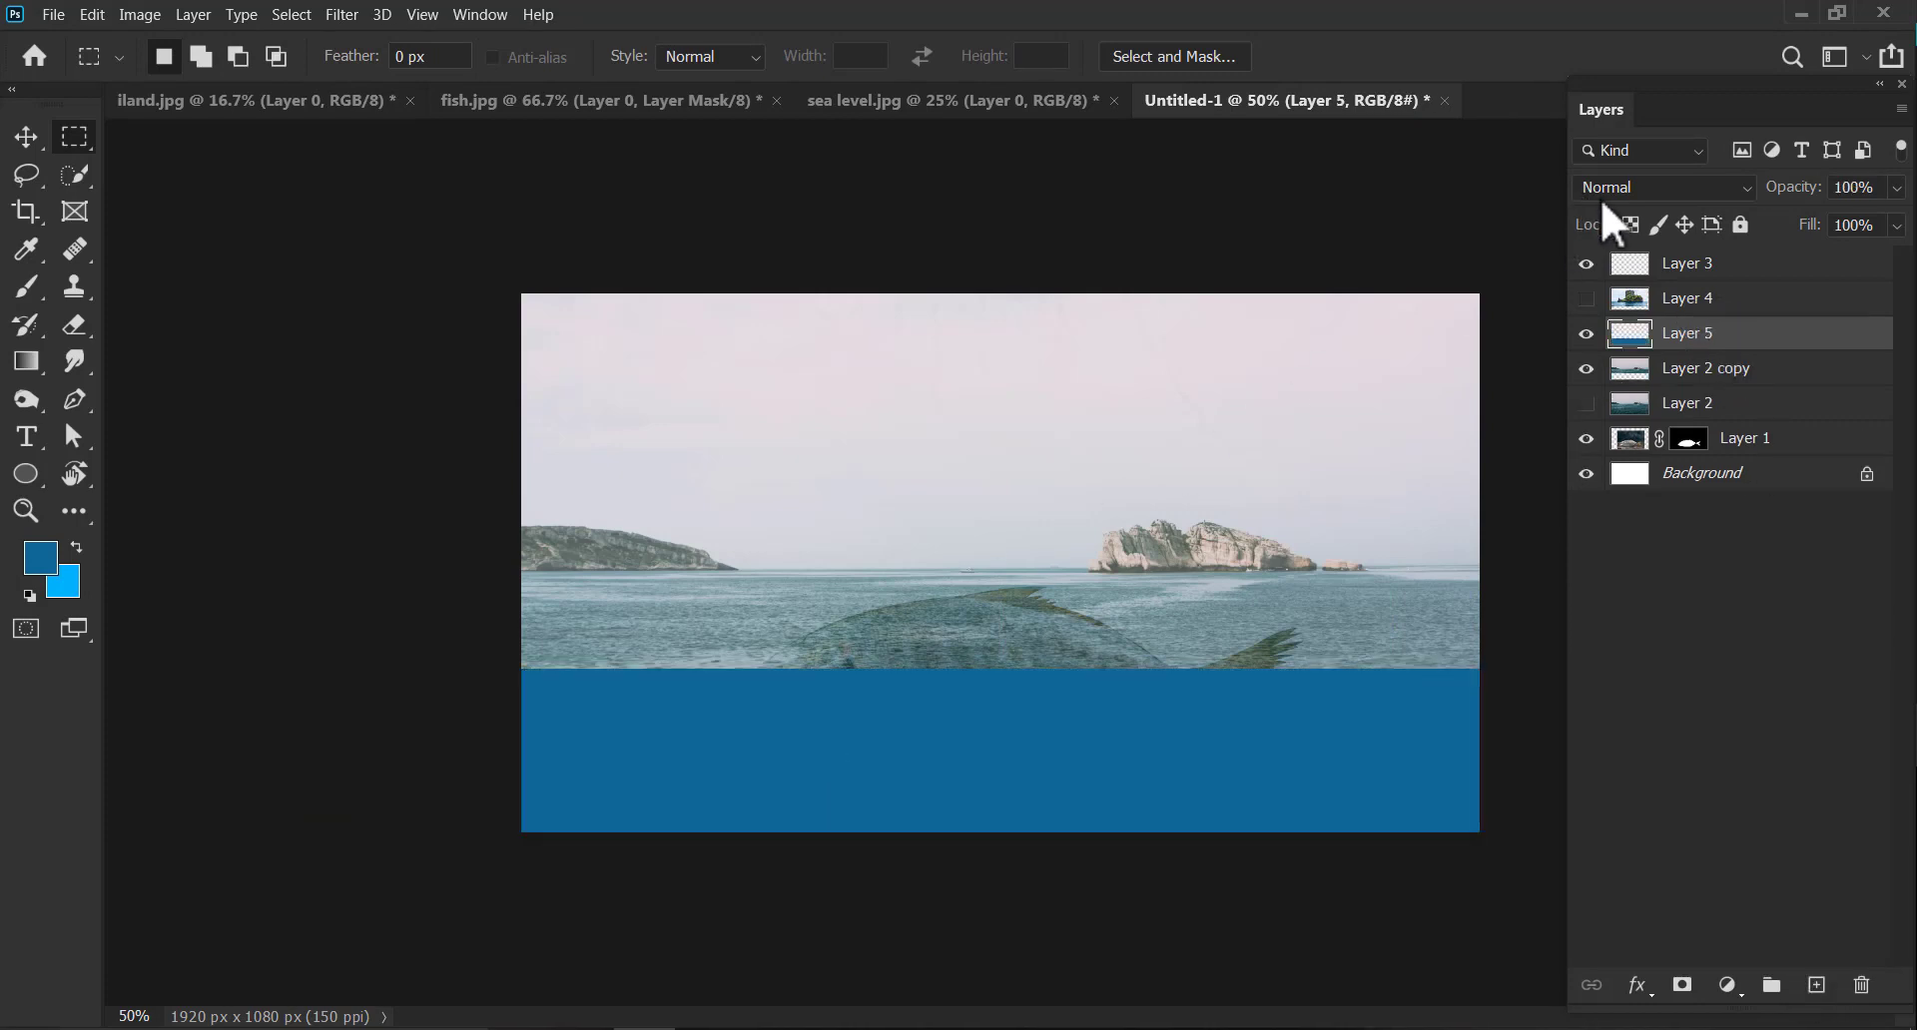
Compare blend modes for the new blue strip on Layer 5 and set it to Multiply.
left_click(1600, 197)
left_click(1585, 194)
scroll(1585, 196, "down", 3)
scroll(1584, 196, "down", 6)
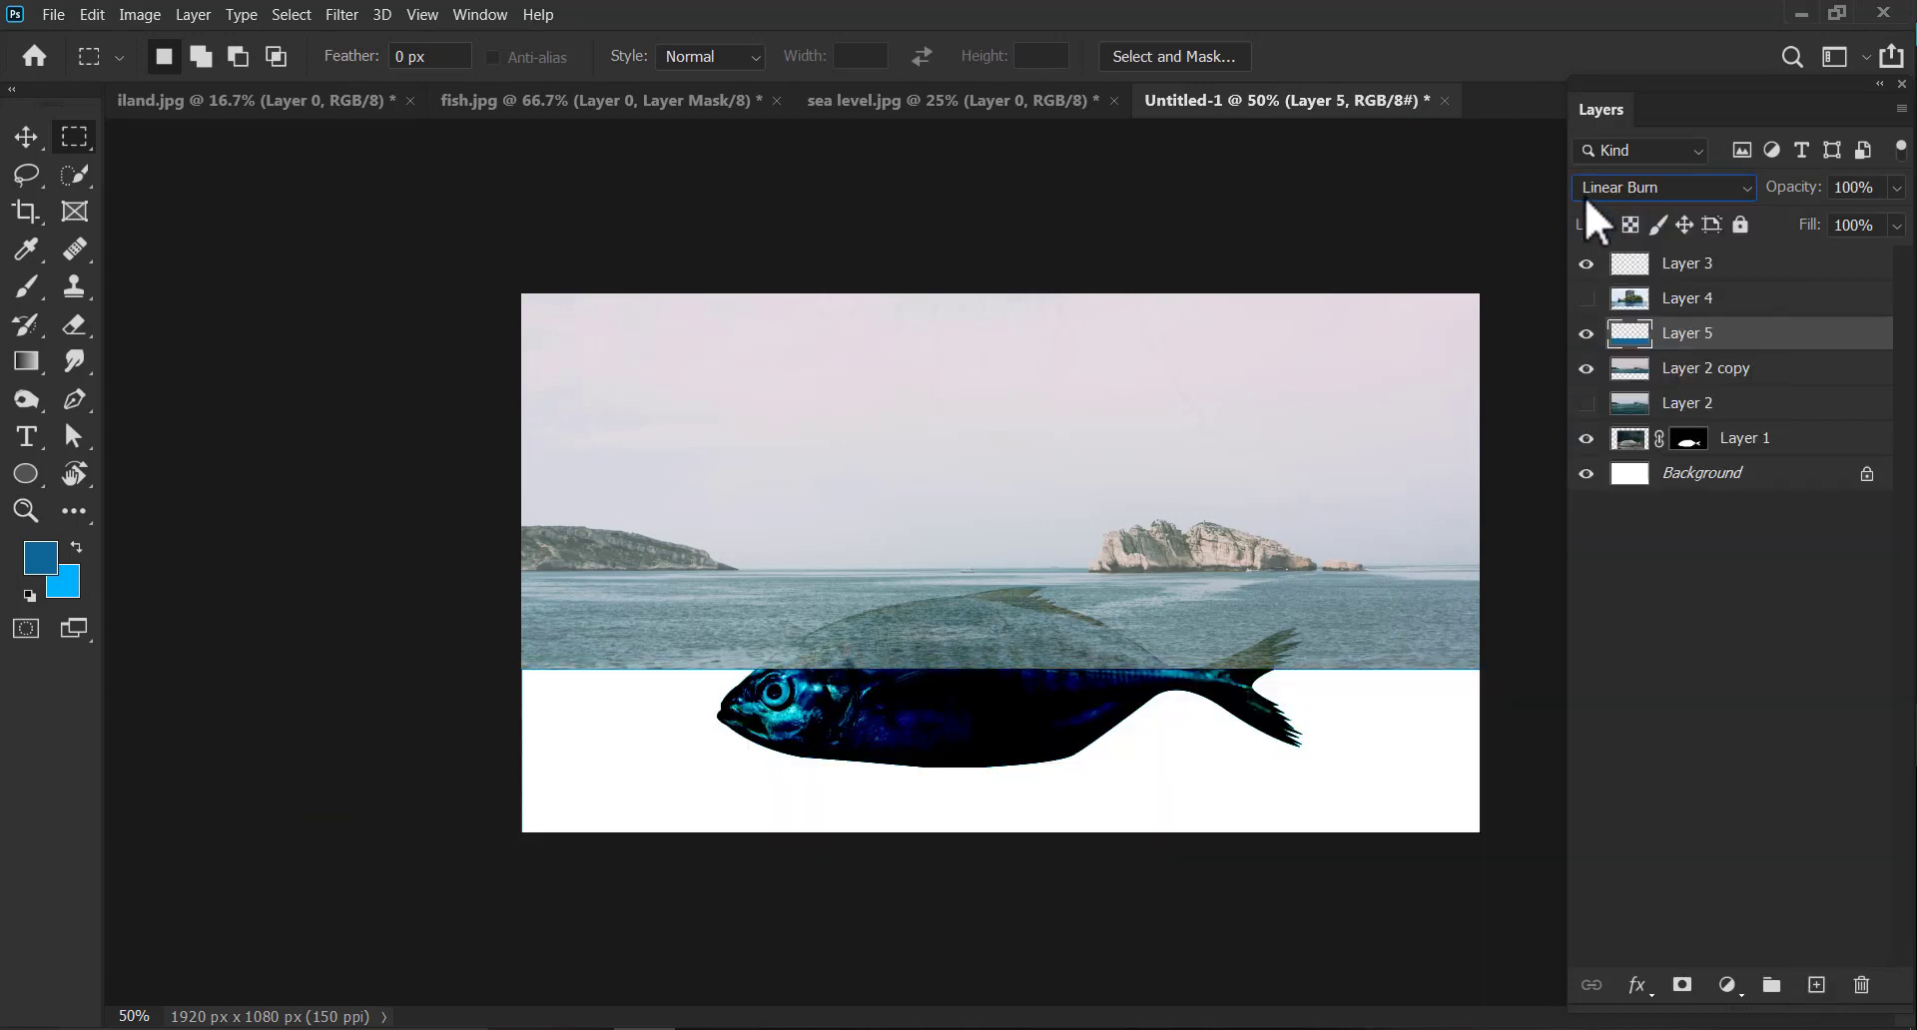
scroll(1585, 196, "down", 3)
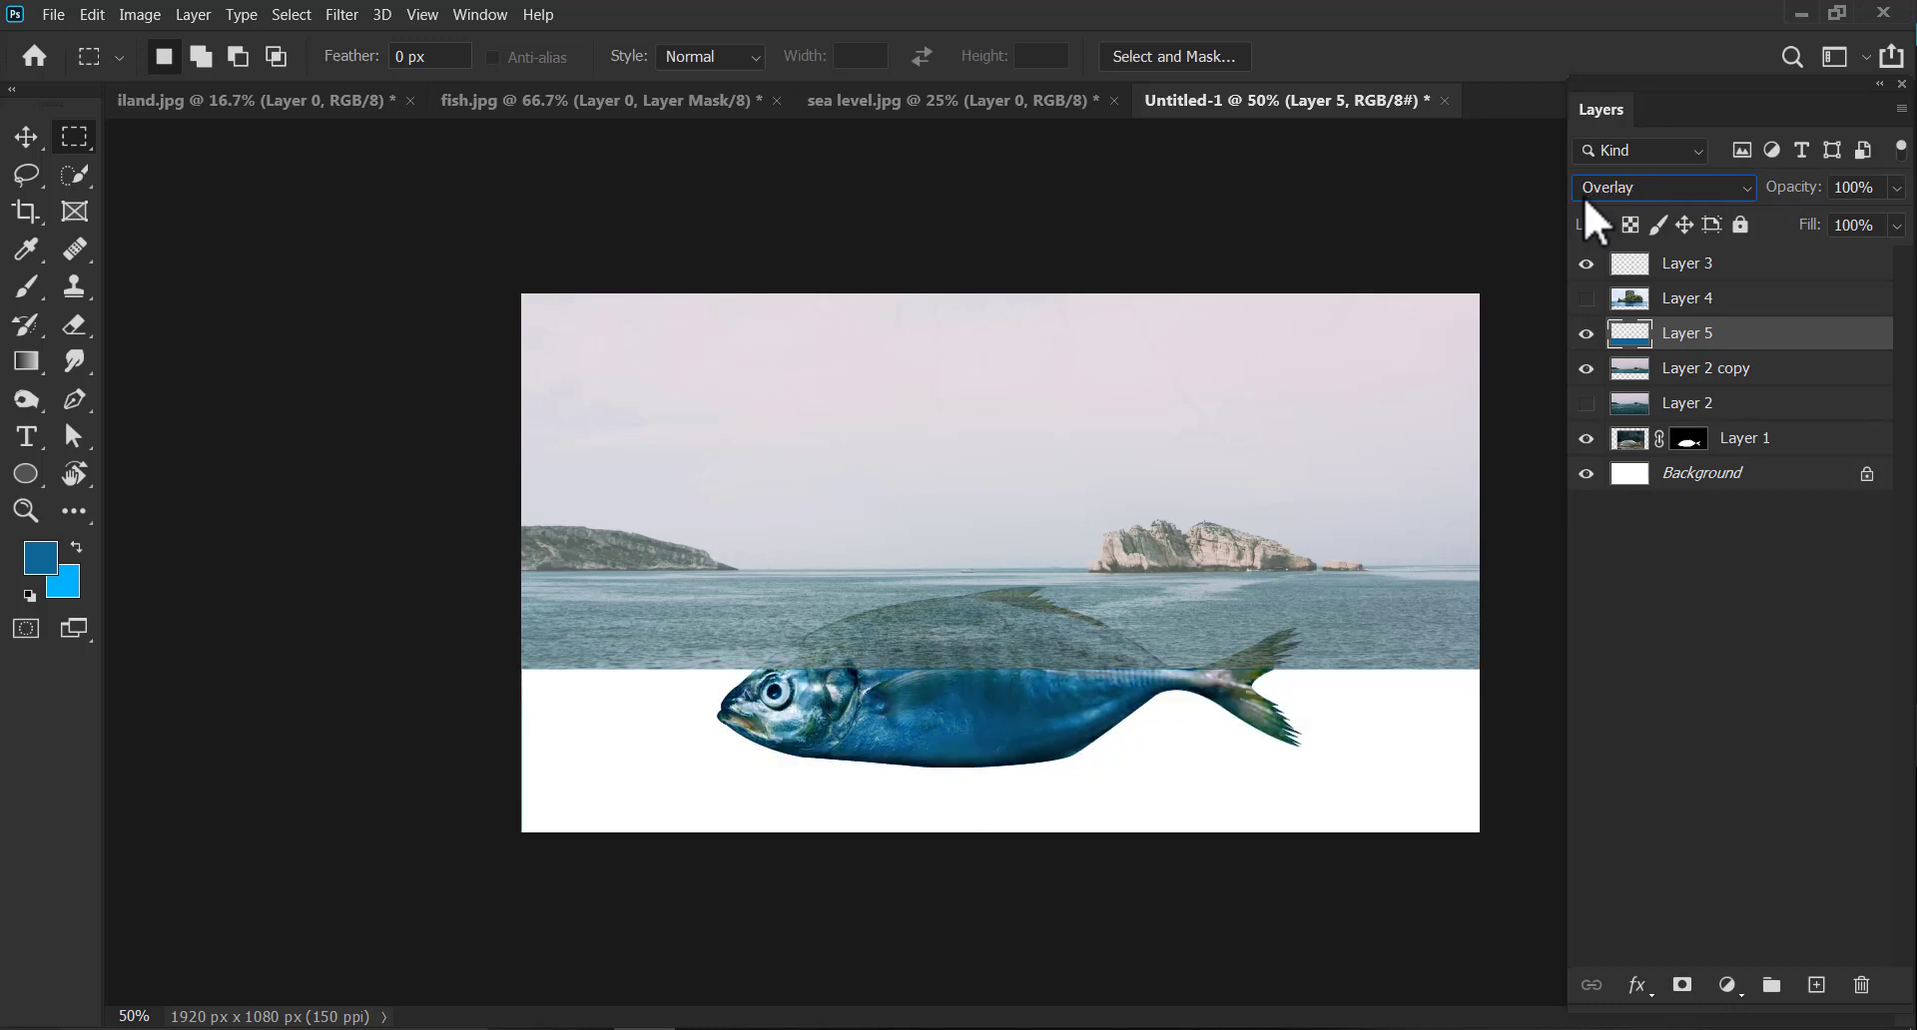
scroll(1583, 196, "up", 7)
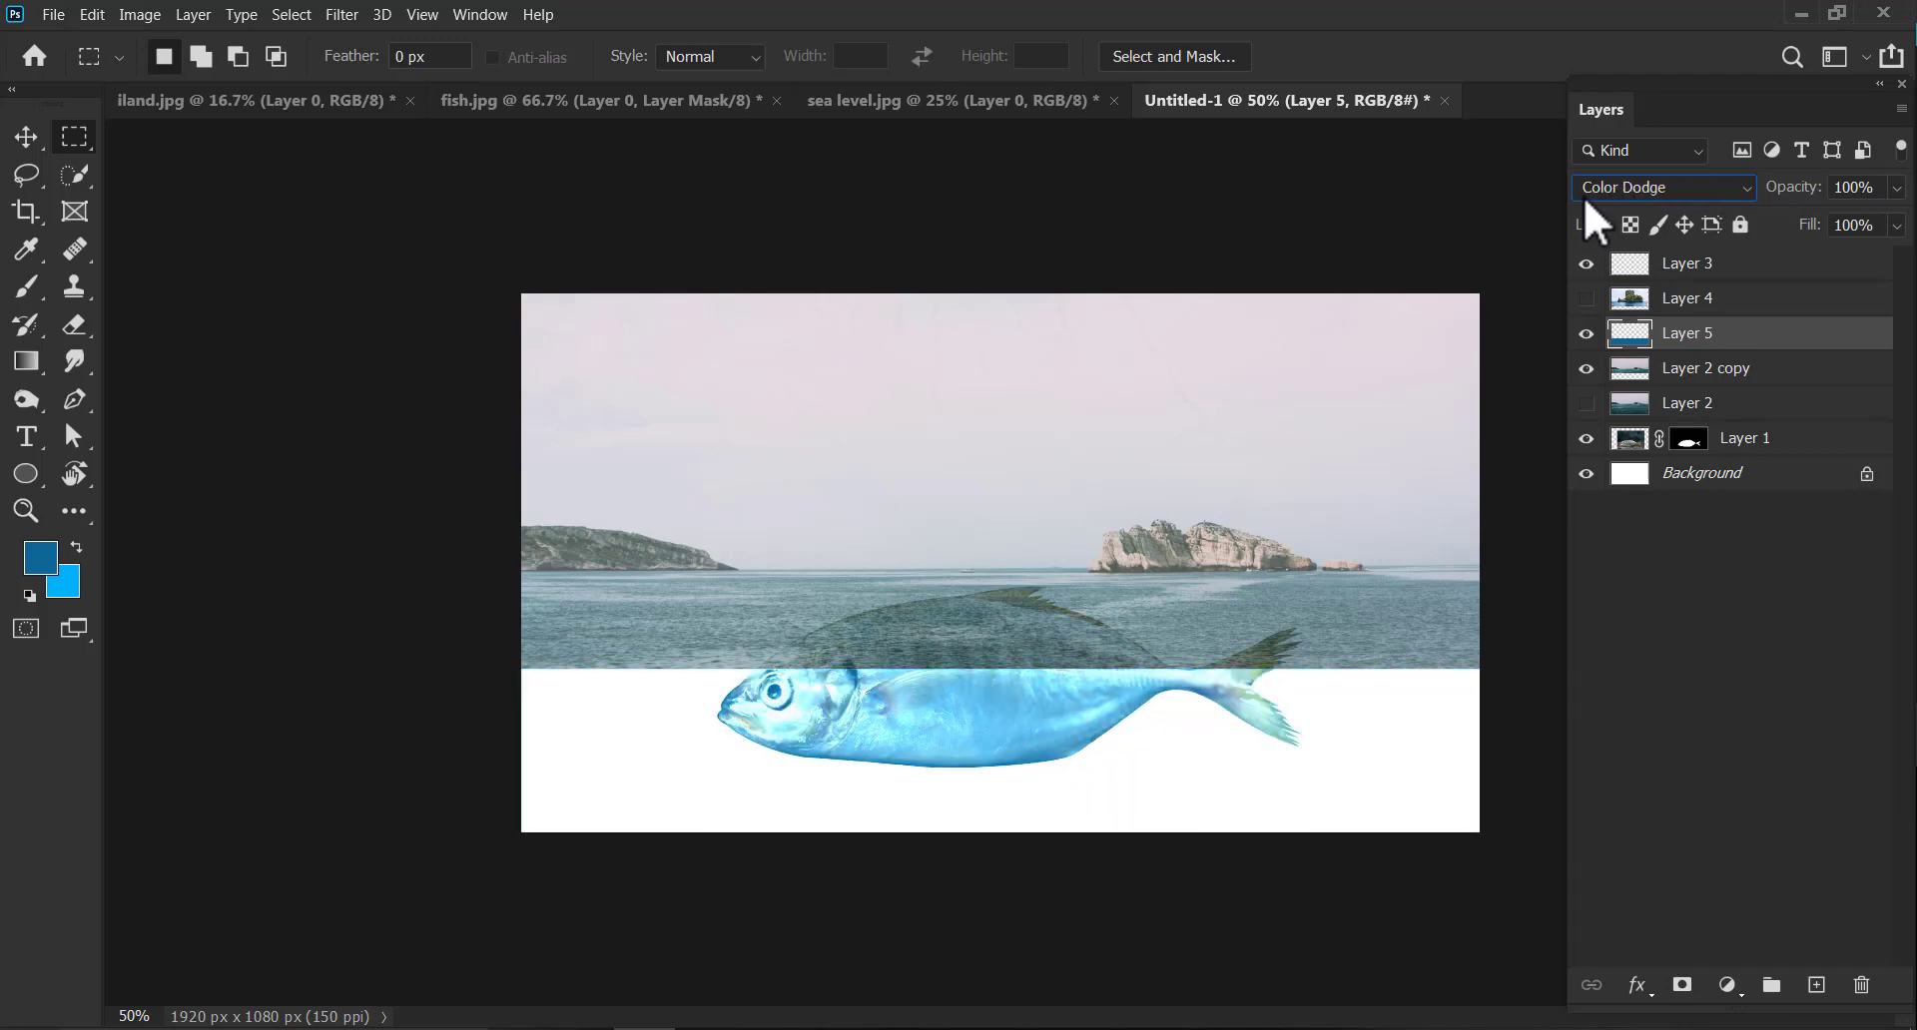
scroll(1583, 195, "up", 3)
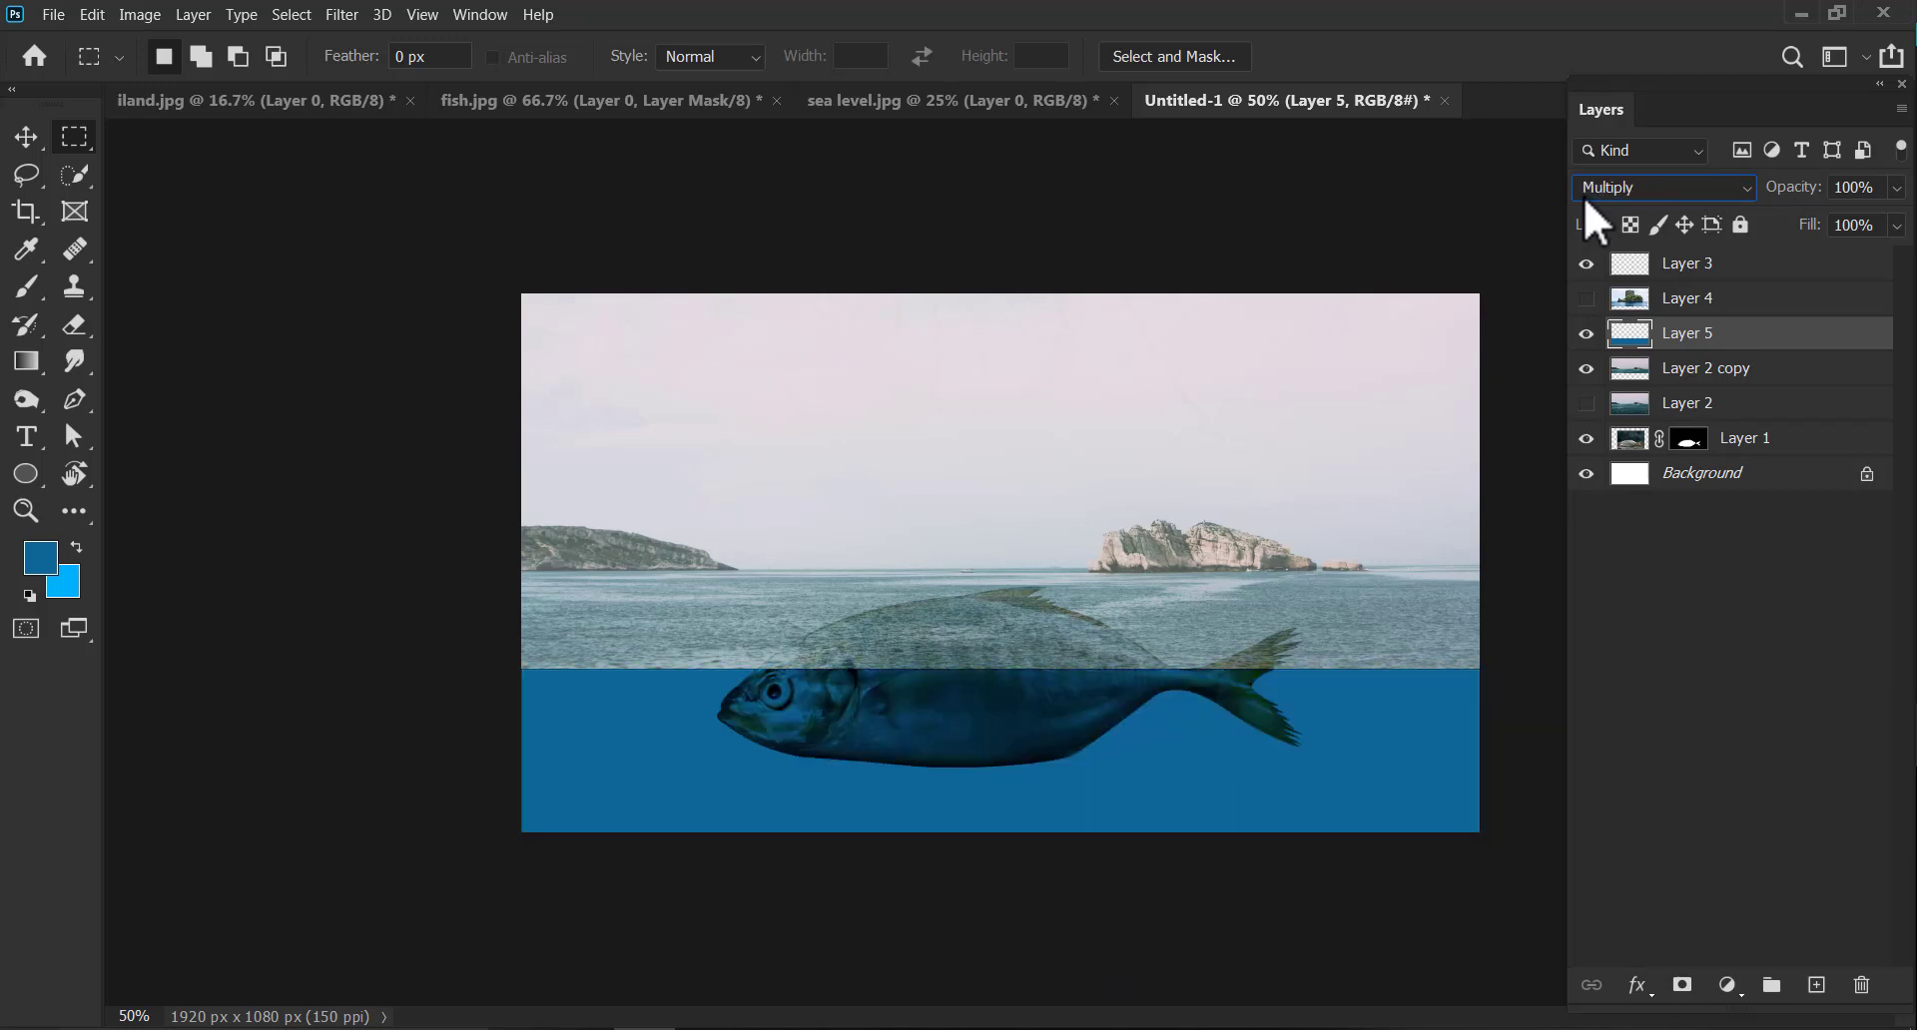
Raise the opacity of Layer 2 copy to 100%.
scroll(1583, 195, "up", 1)
scroll(1583, 196, "down", 1)
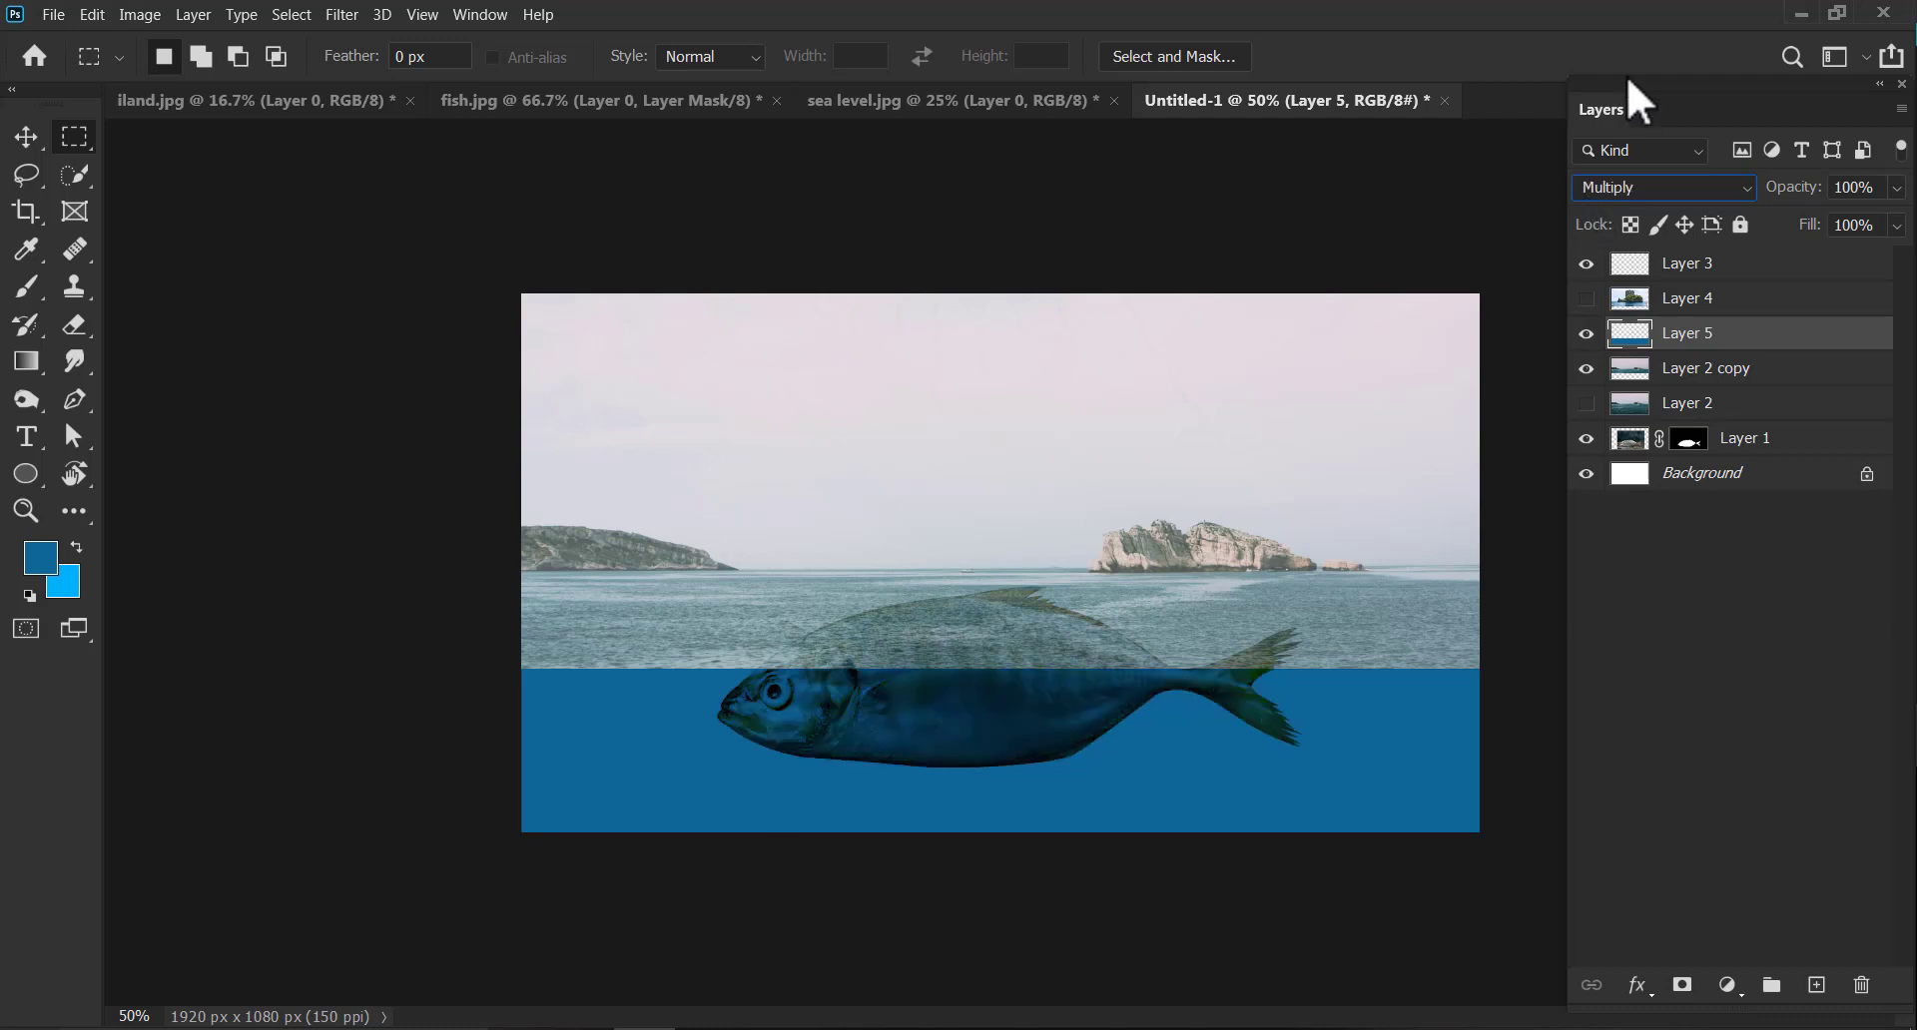
left_click(1785, 387)
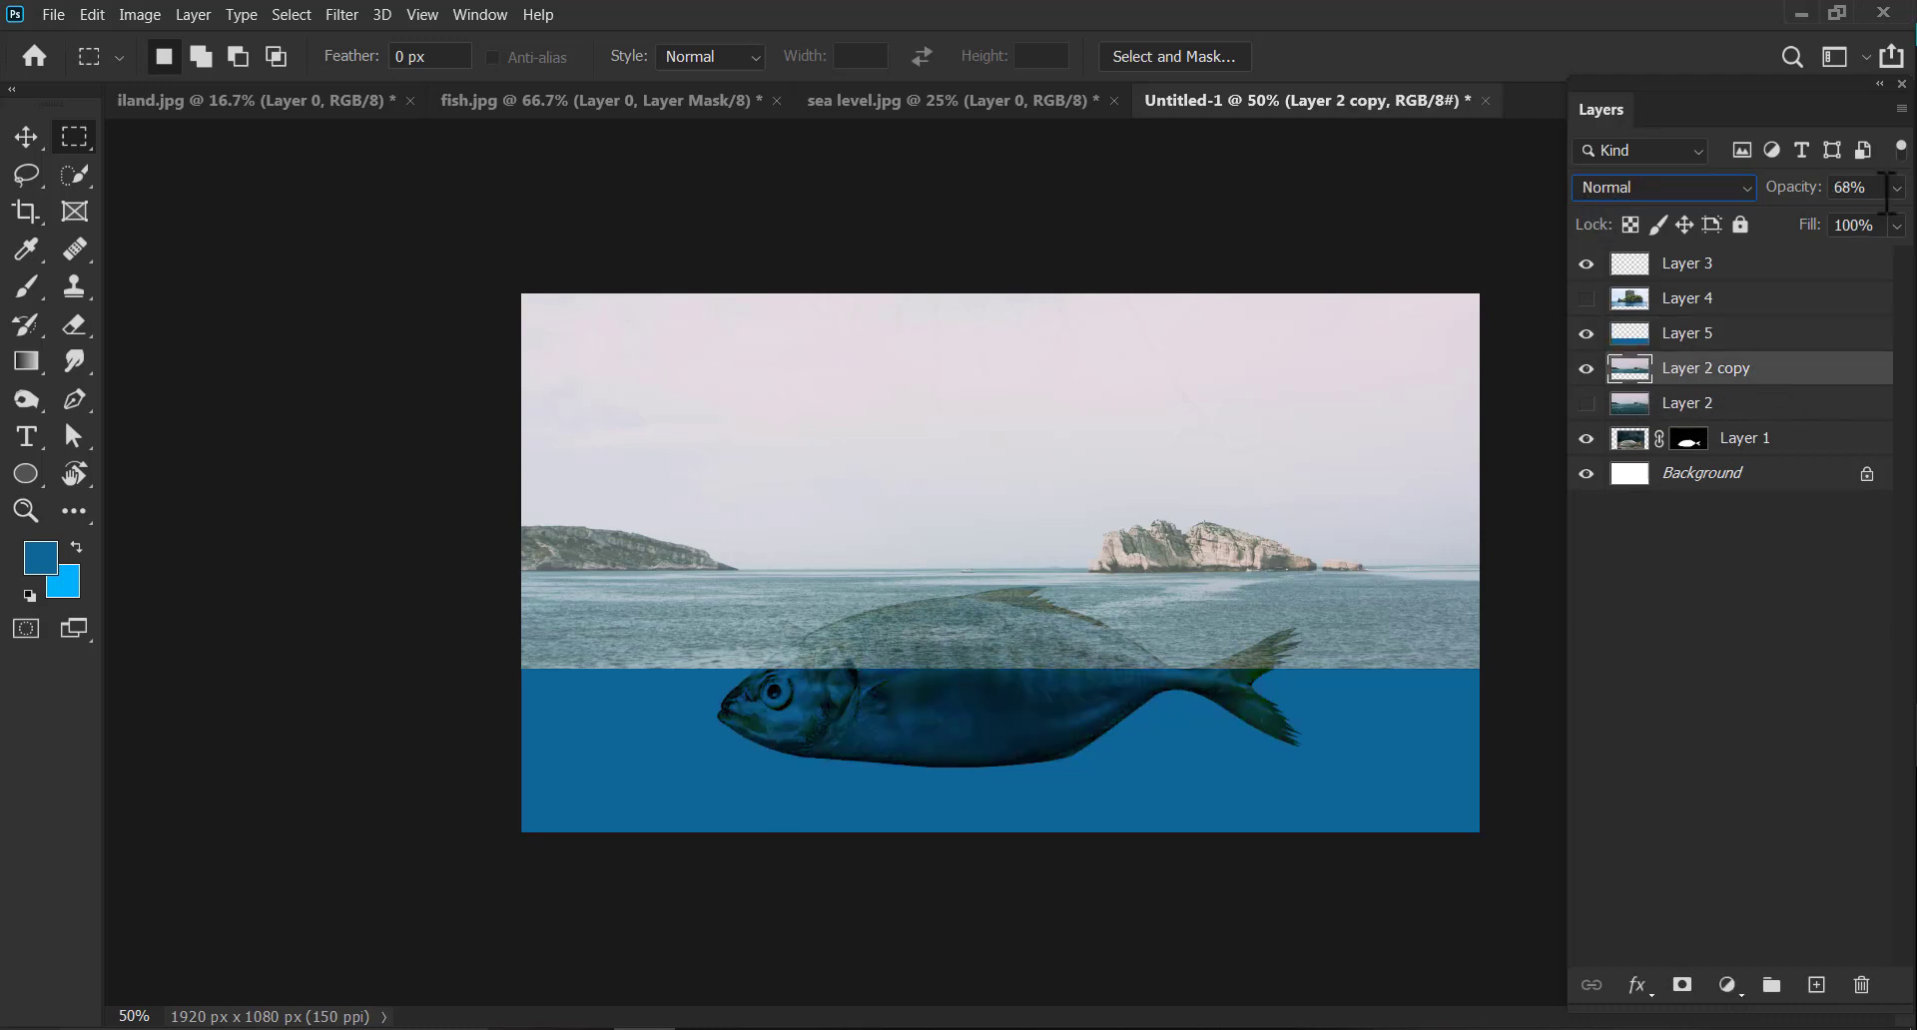
left_click_drag(1866, 216, 1907, 221)
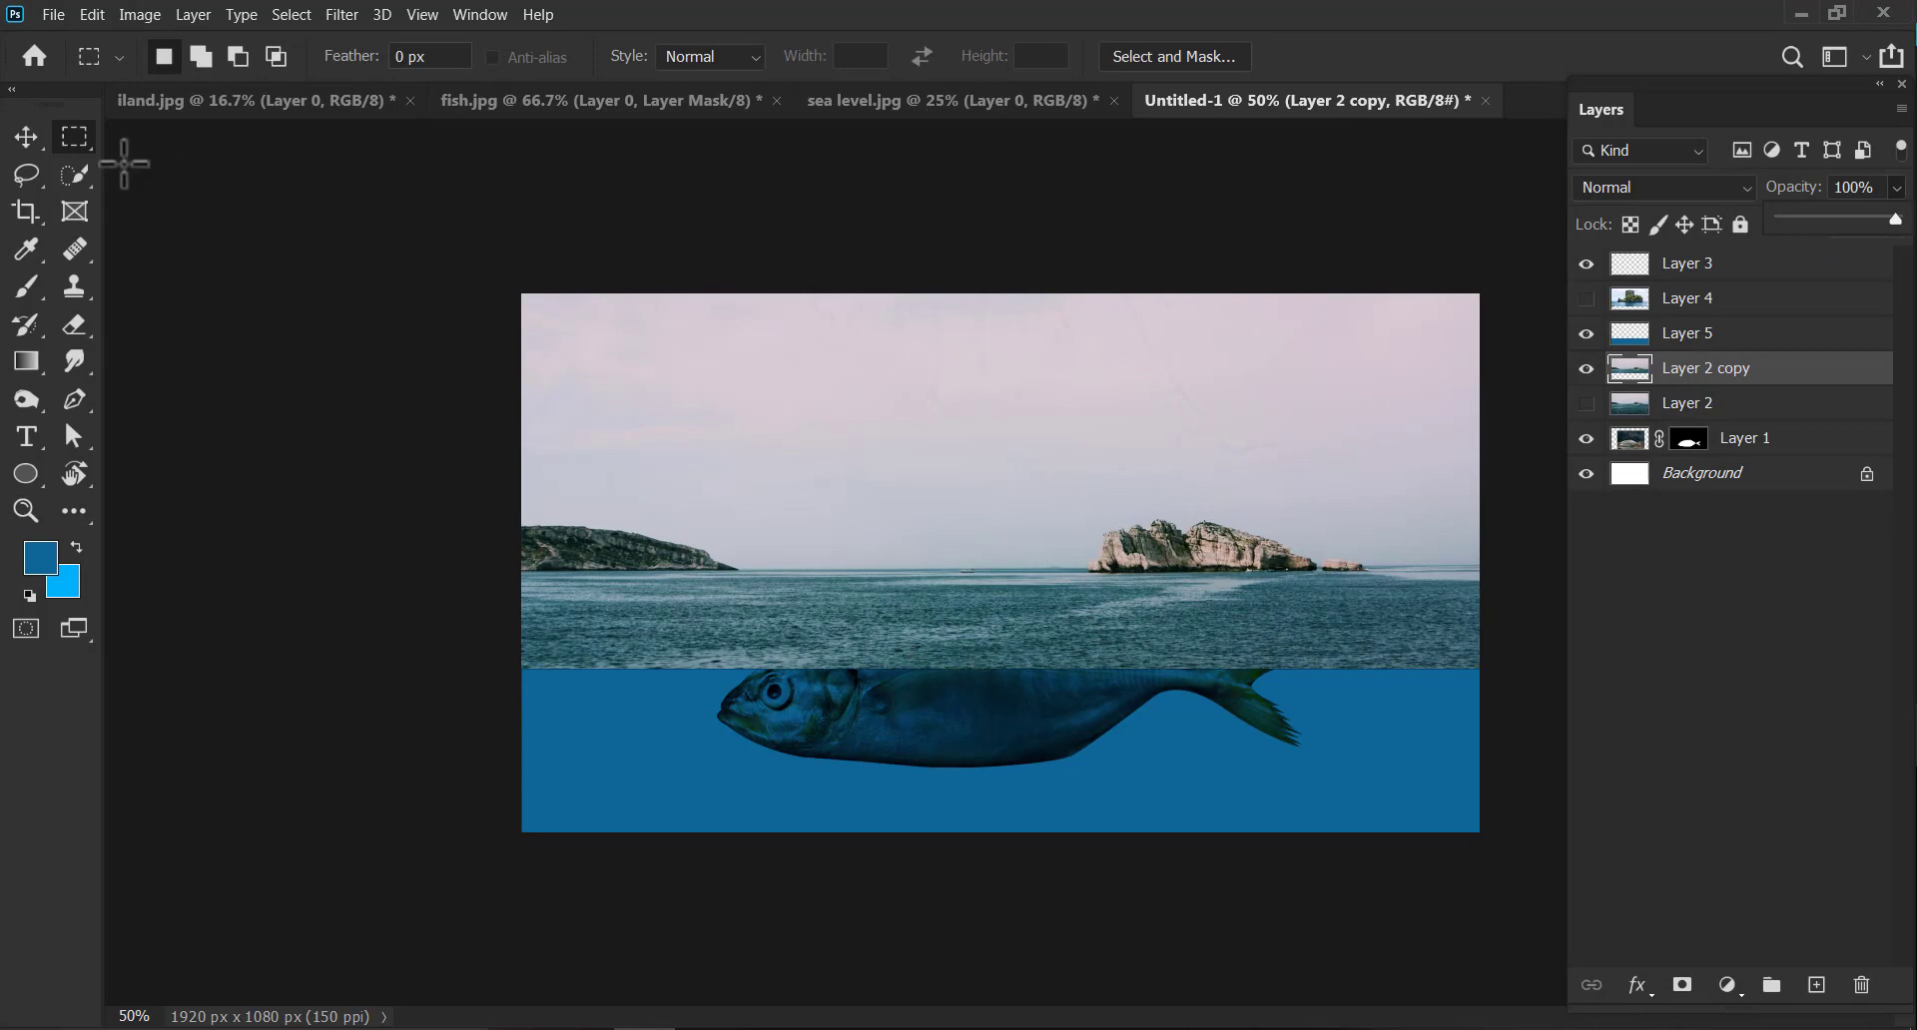
Show the island on Layer 4, scale it to about 69% and move it over the fish.
key("v")
left_click(1687, 300)
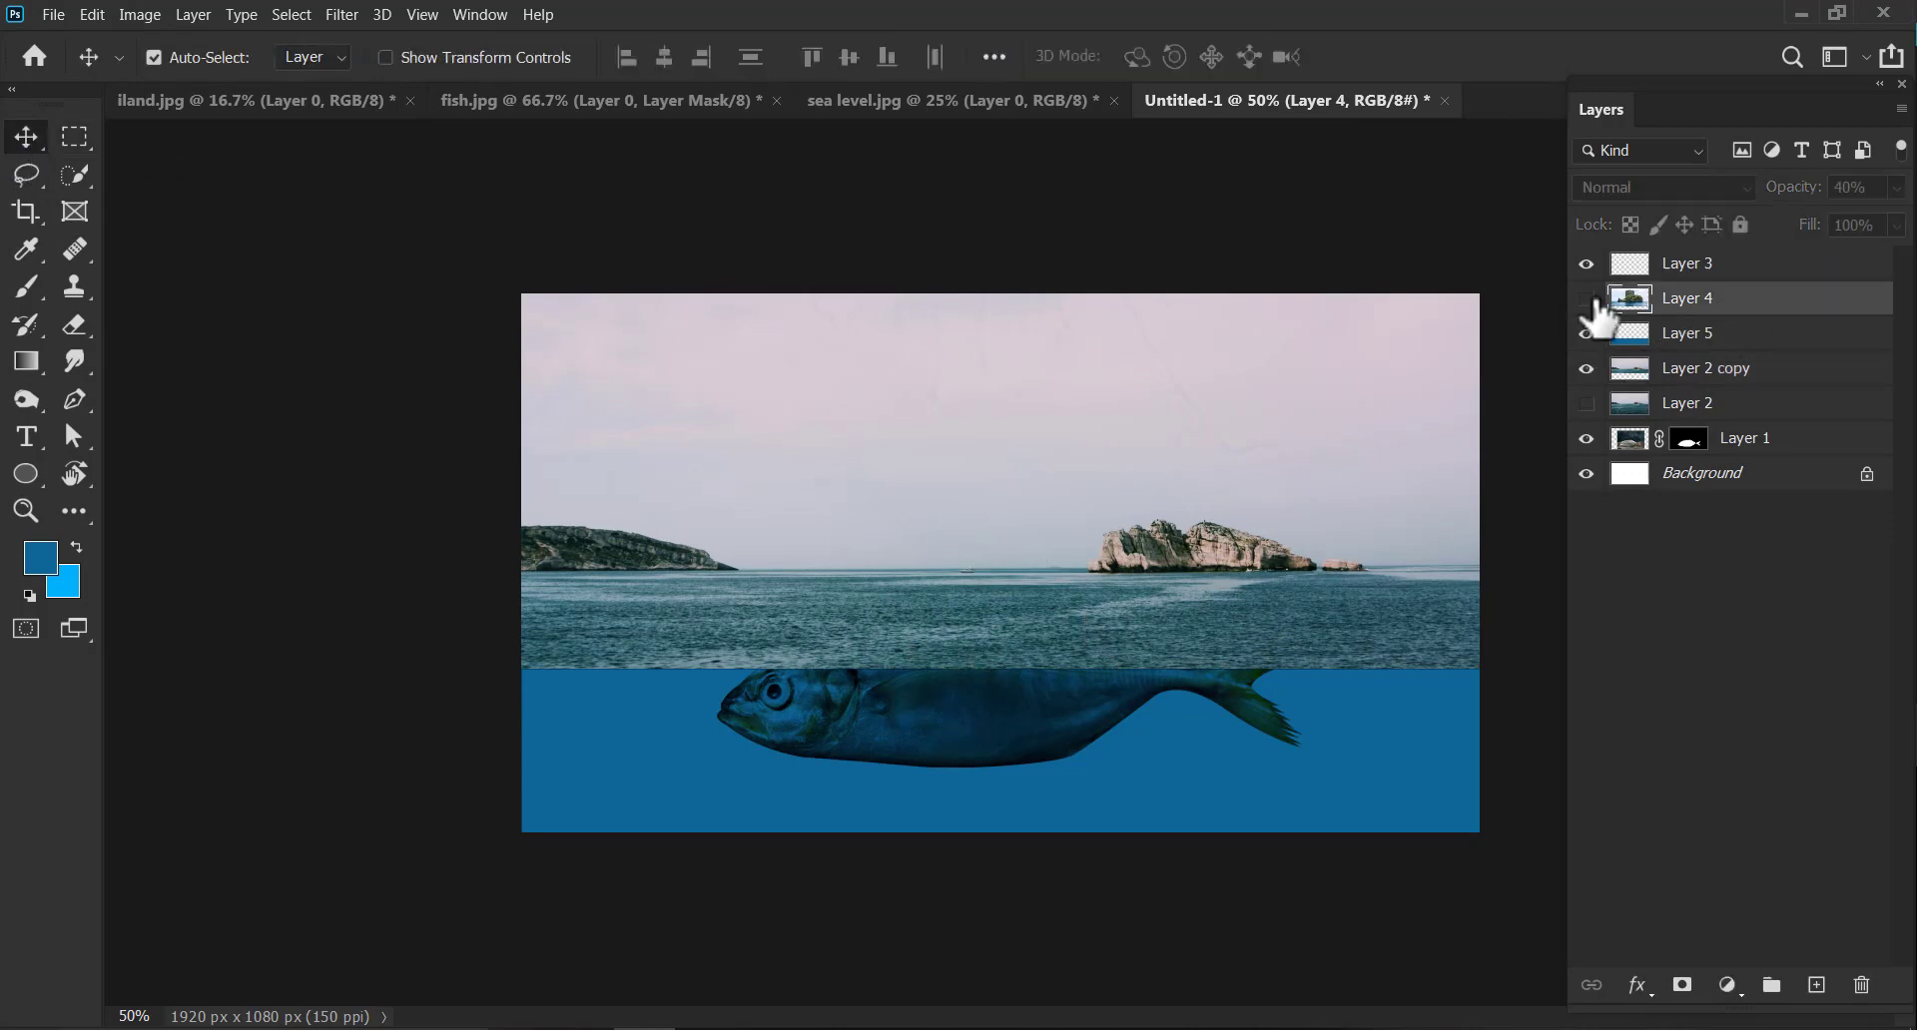
left_click(1586, 298)
mouse_move(1101, 554)
left_mouse_down()
mouse_move(1134, 535)
mouse_move(1121, 556)
left_mouse_up()
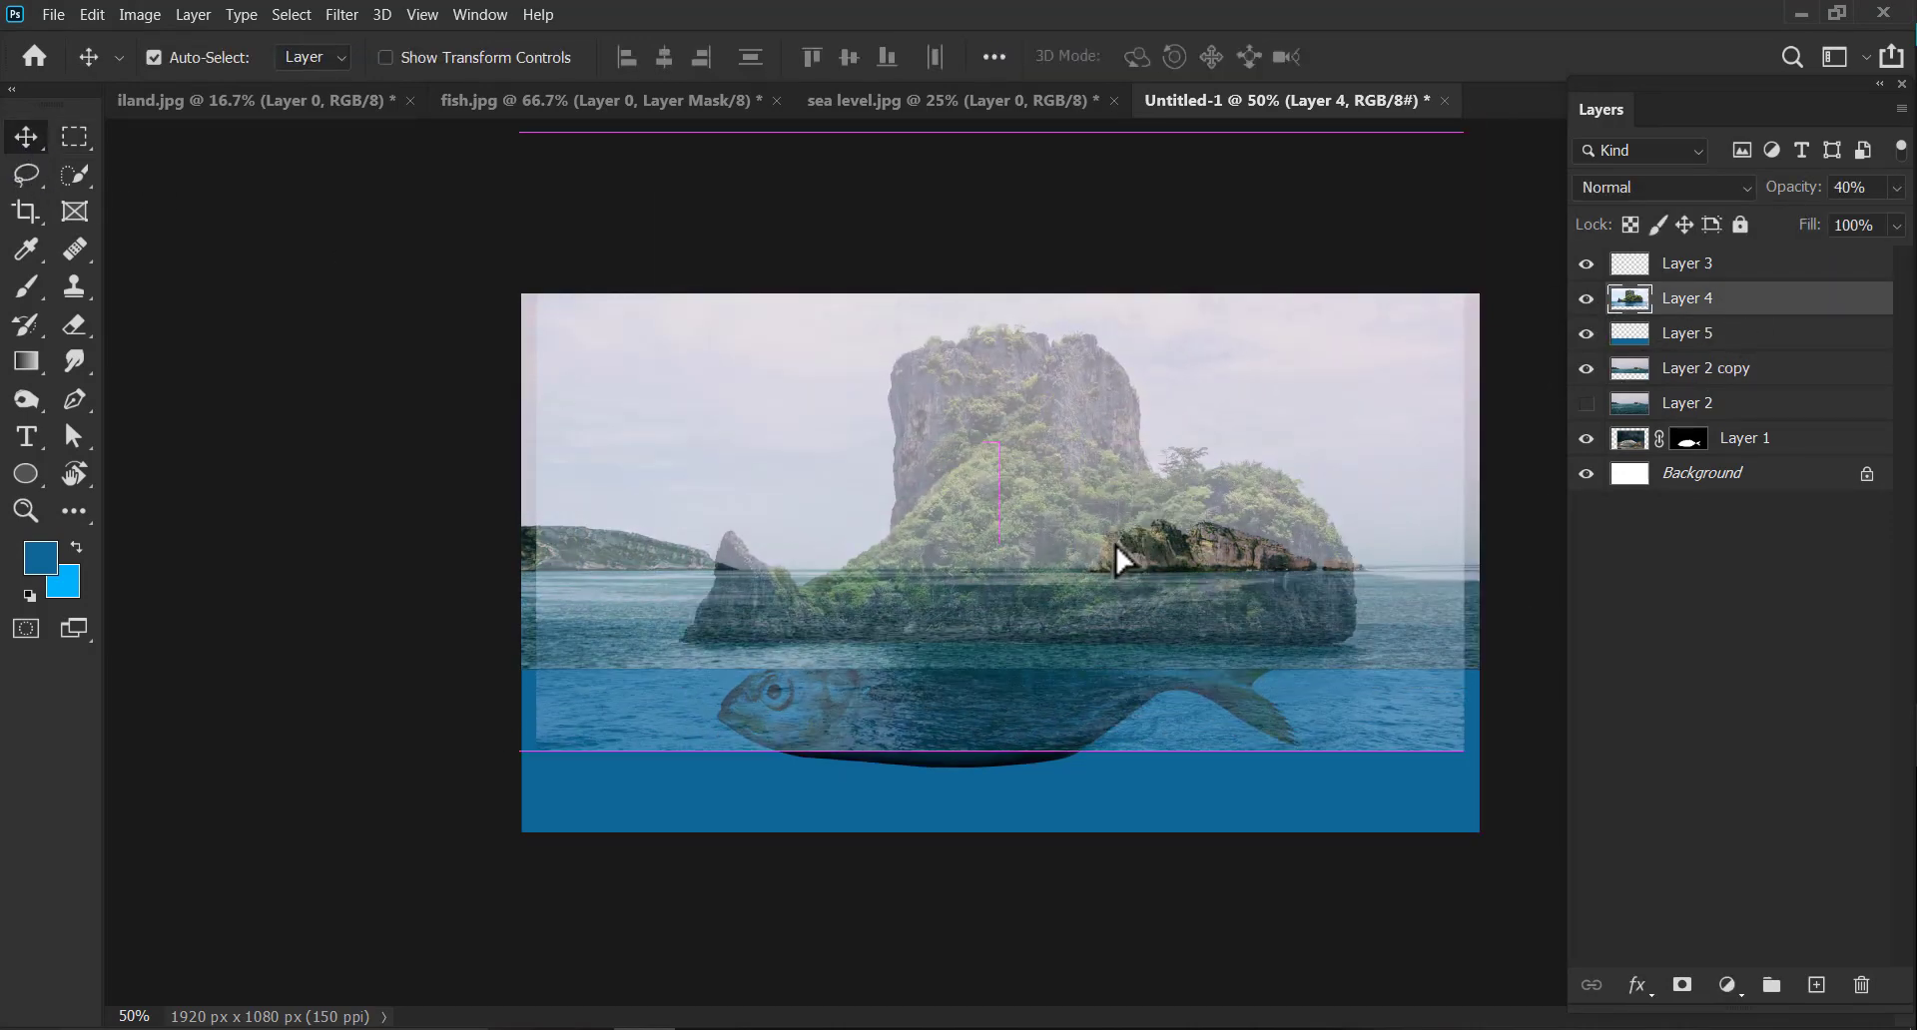
key("ctrl+t")
left_click_drag(1464, 132, 1133, 355)
left_click_drag(898, 511, 1033, 543)
right_click(1035, 545)
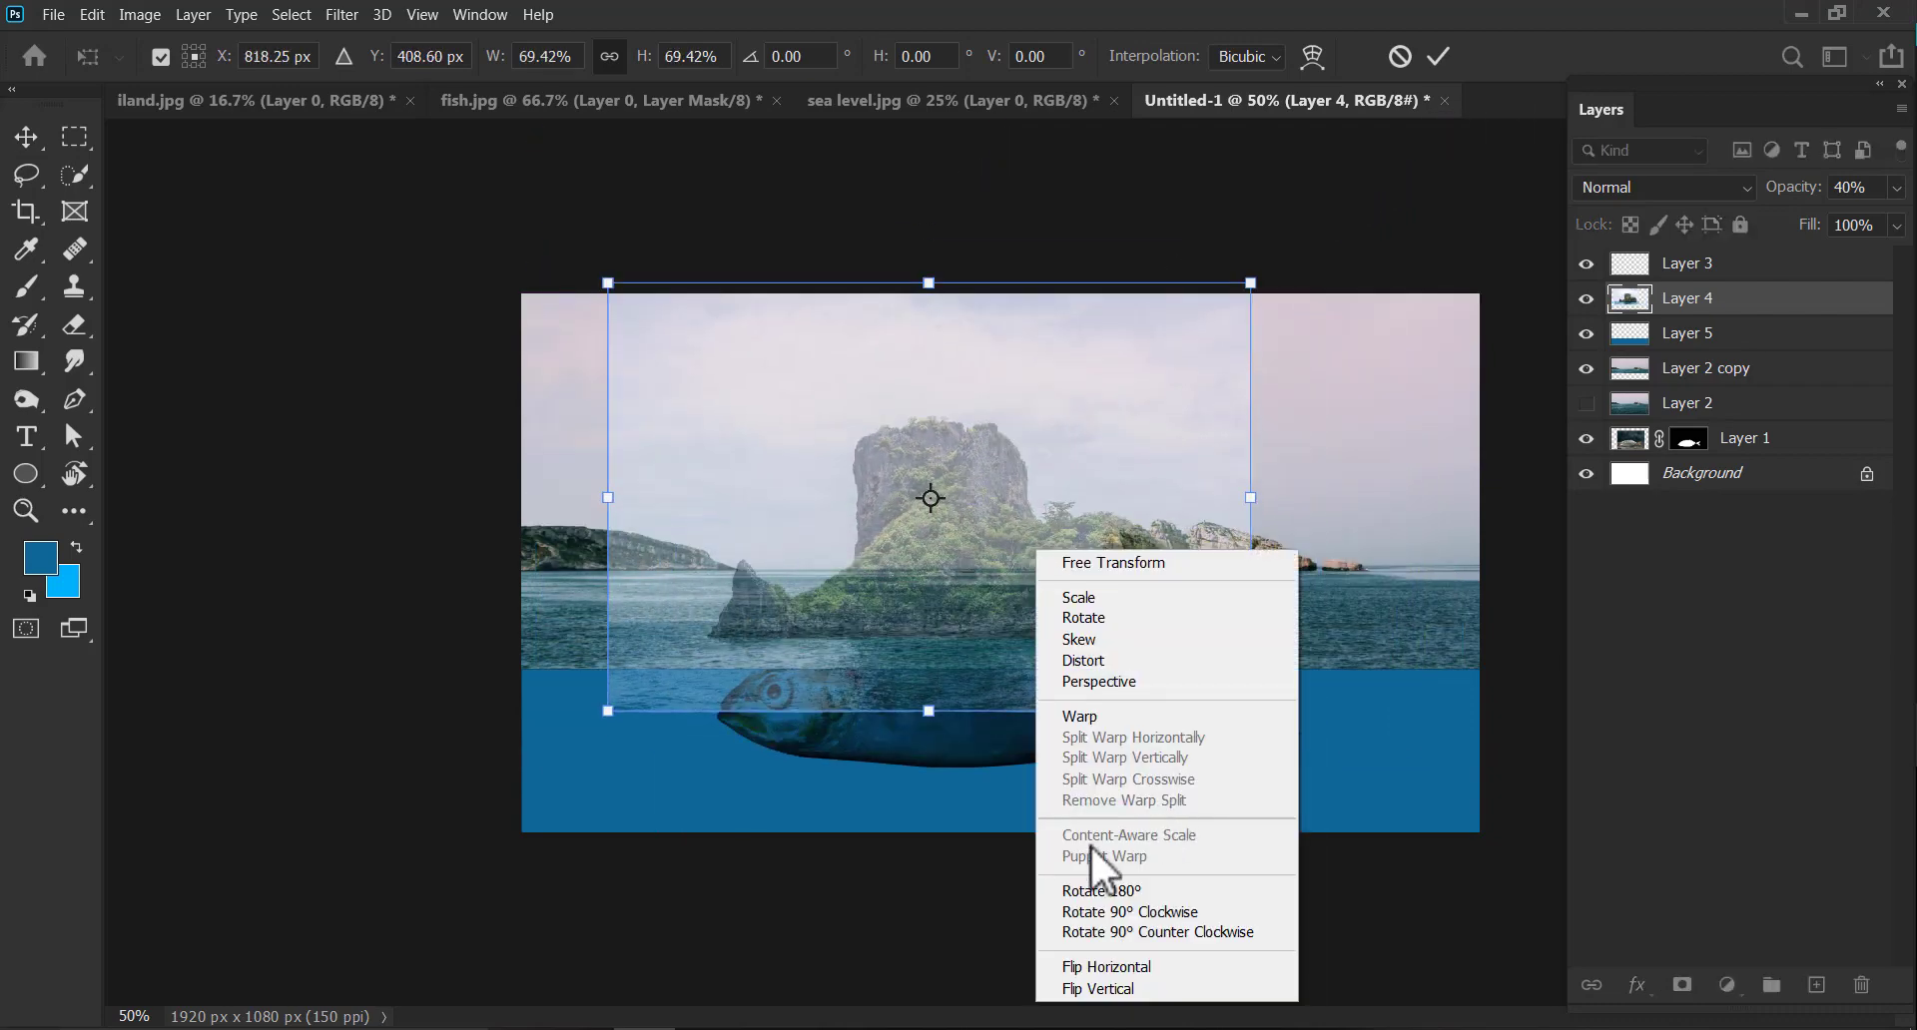
left_click(1158, 994)
key("ctrl+z")
Flip the island horizontally and reposition it over the middle of the fish.
right_click(1041, 622)
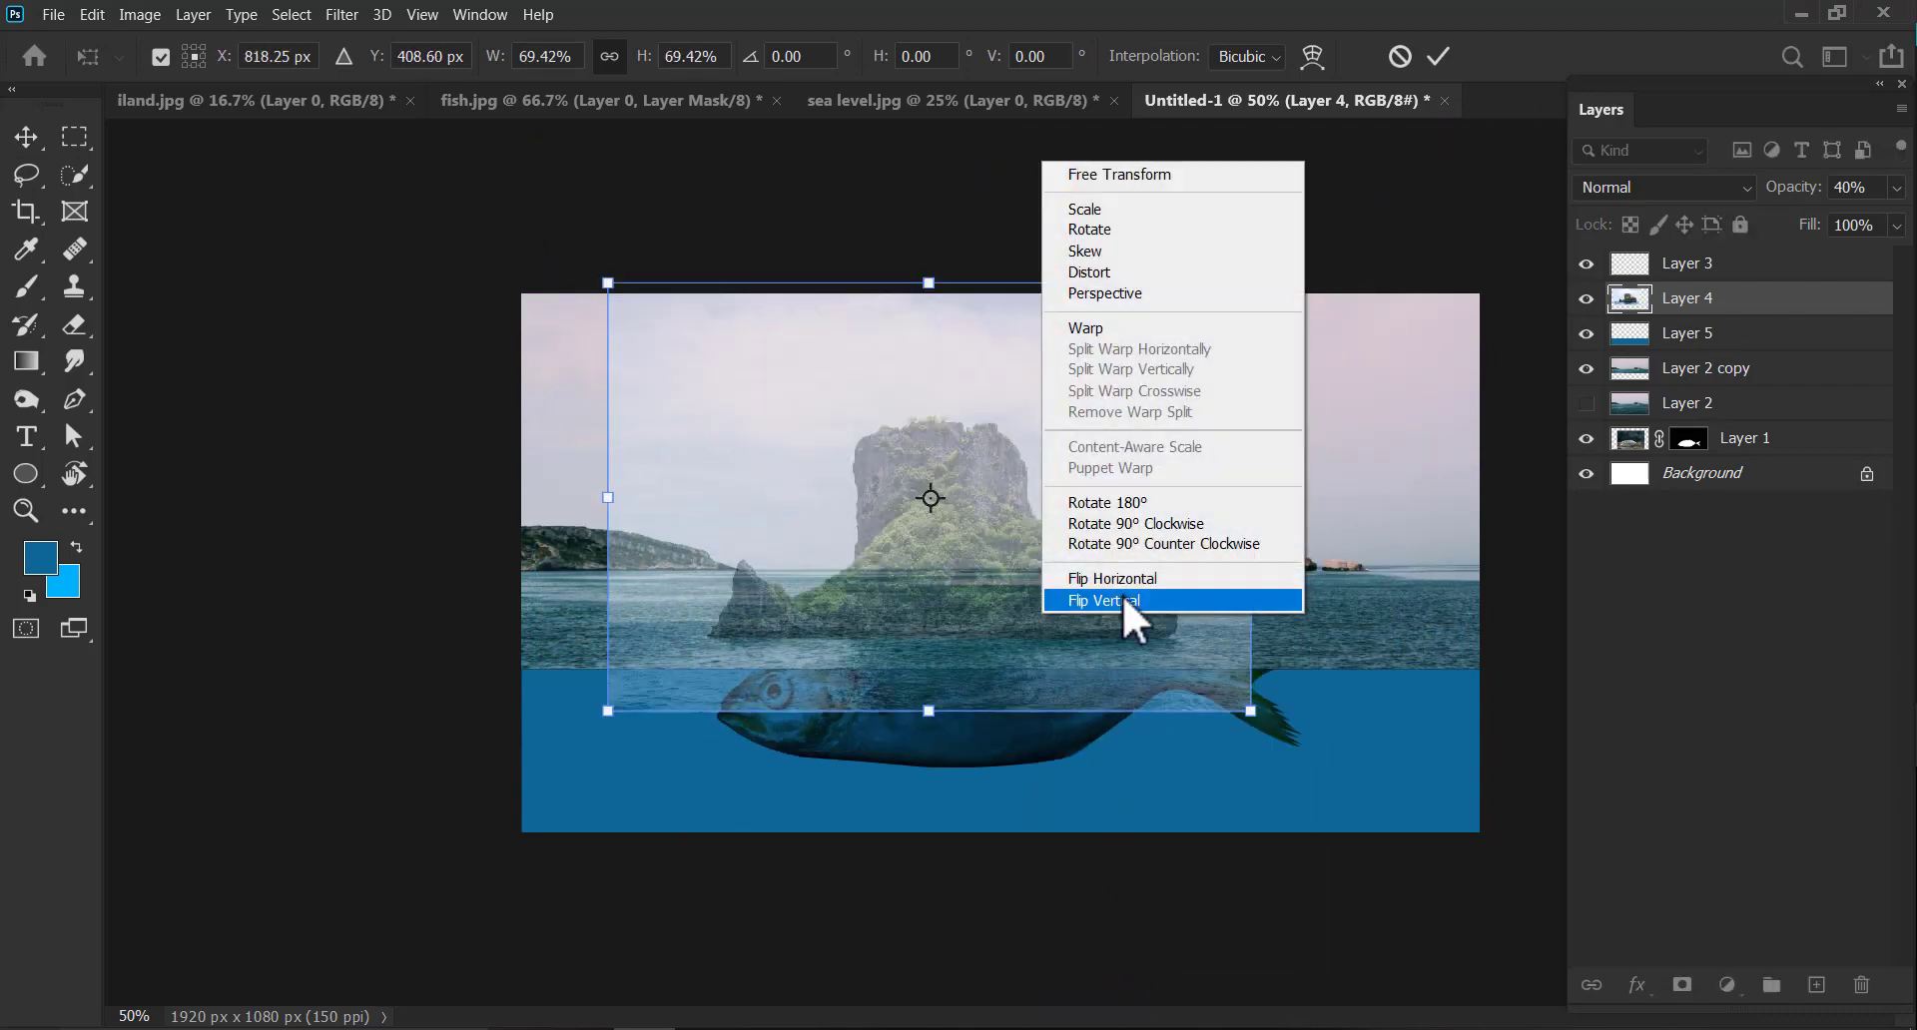
left_click(1123, 582)
left_click_drag(828, 594, 913, 617)
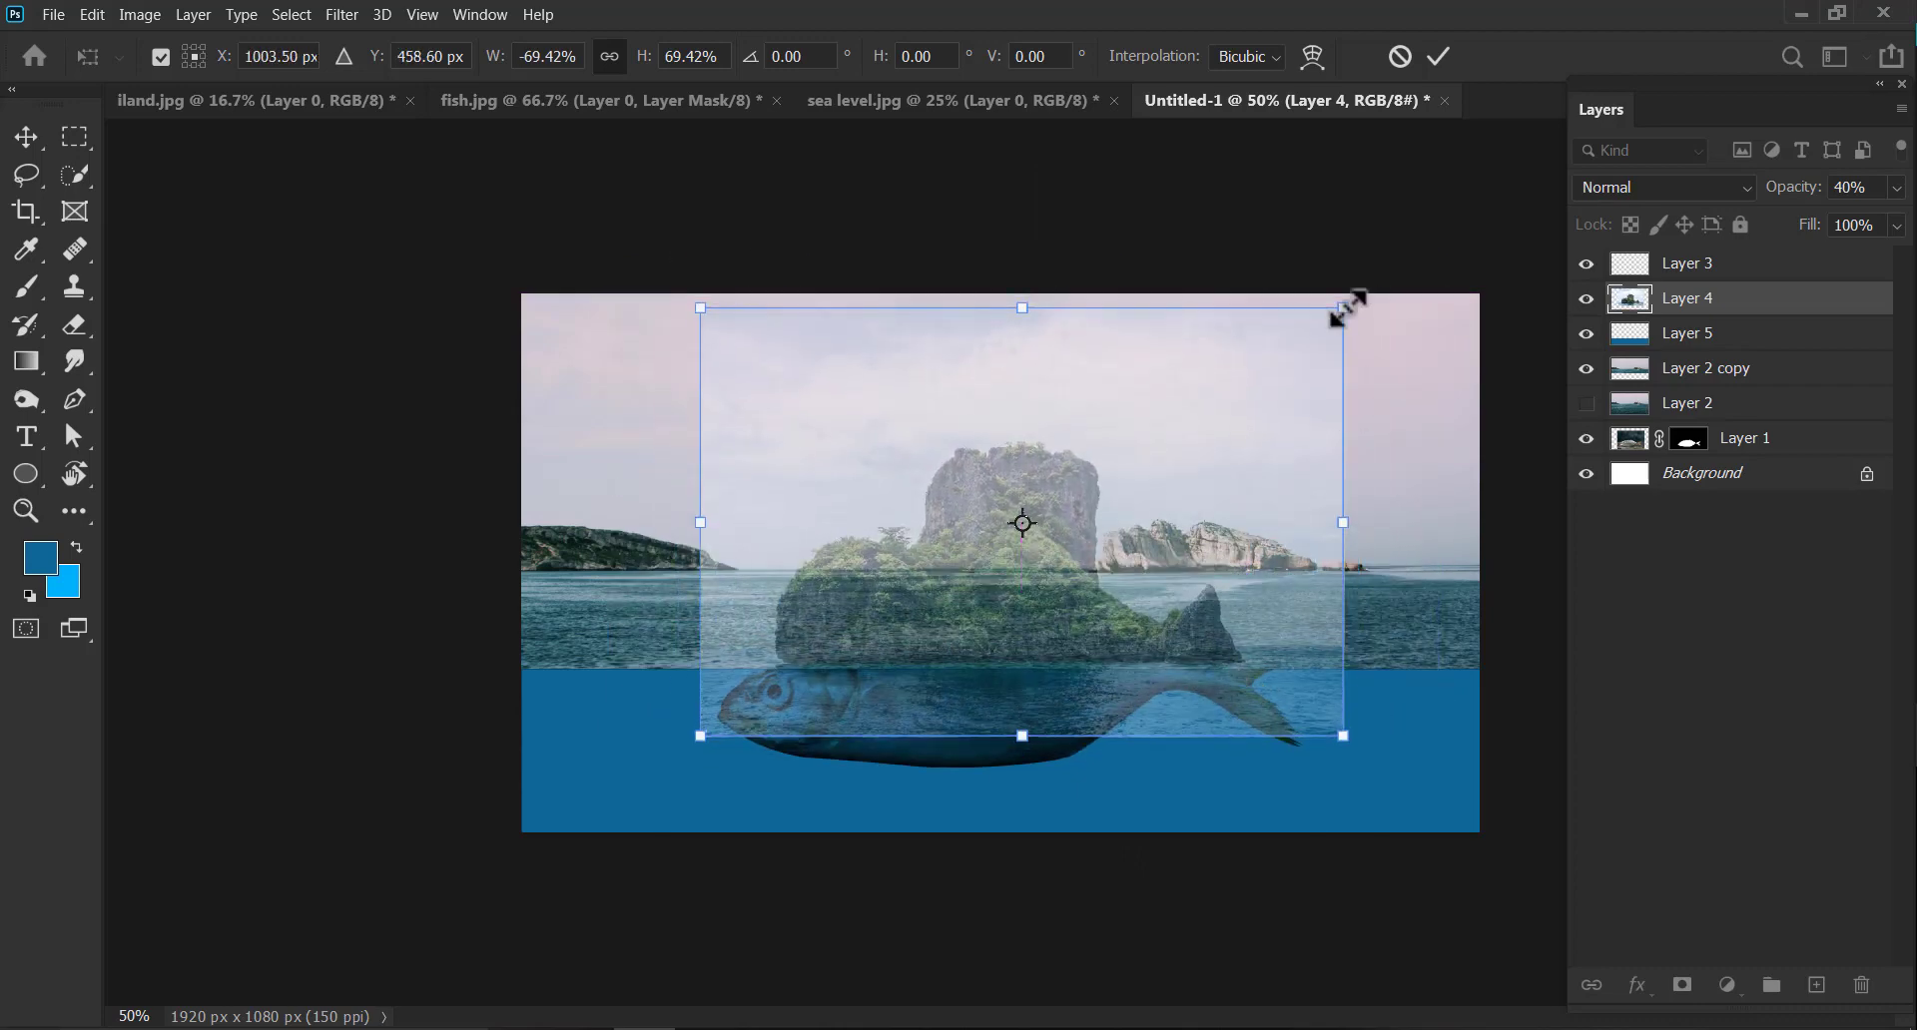
Scale the island to about 63%, align its base with the waterline above the fish and apply the transform.
left_click_drag(1346, 309, 1285, 346)
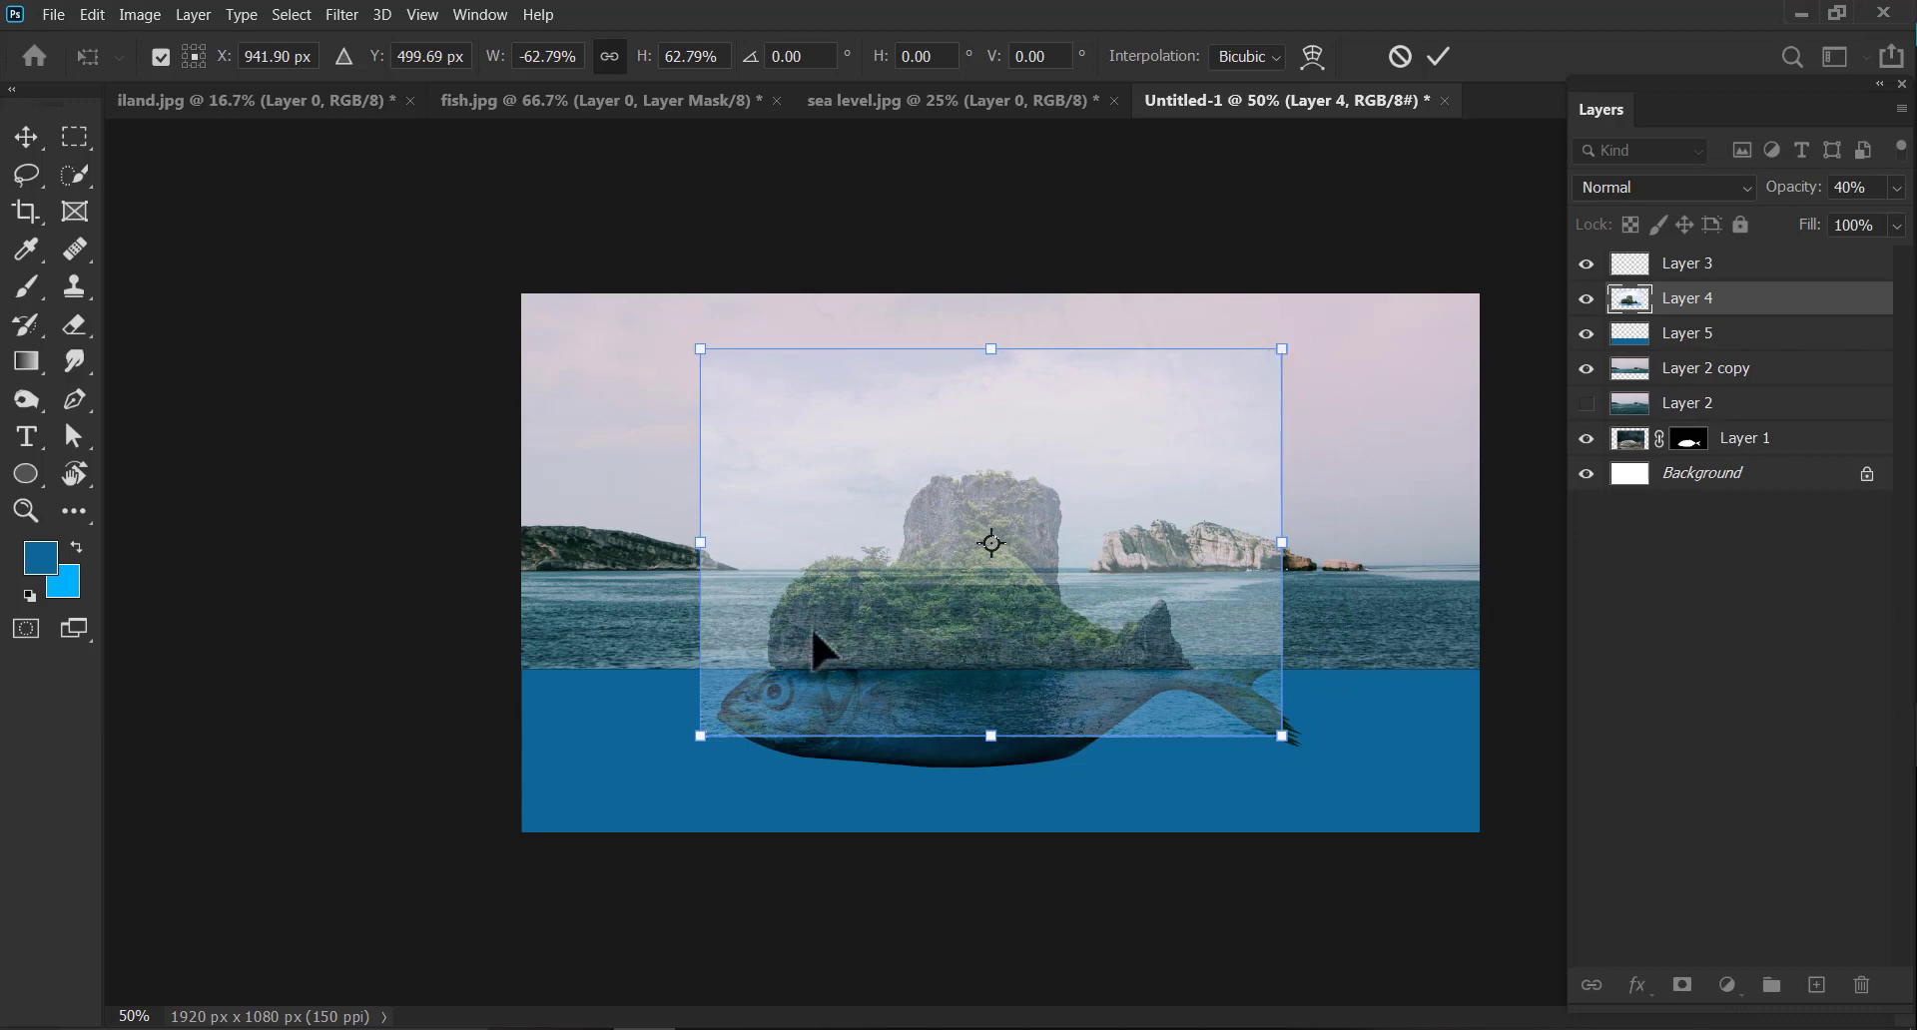
left_click_drag(813, 630, 822, 629)
key("Up")
key("Up")
key("Up")
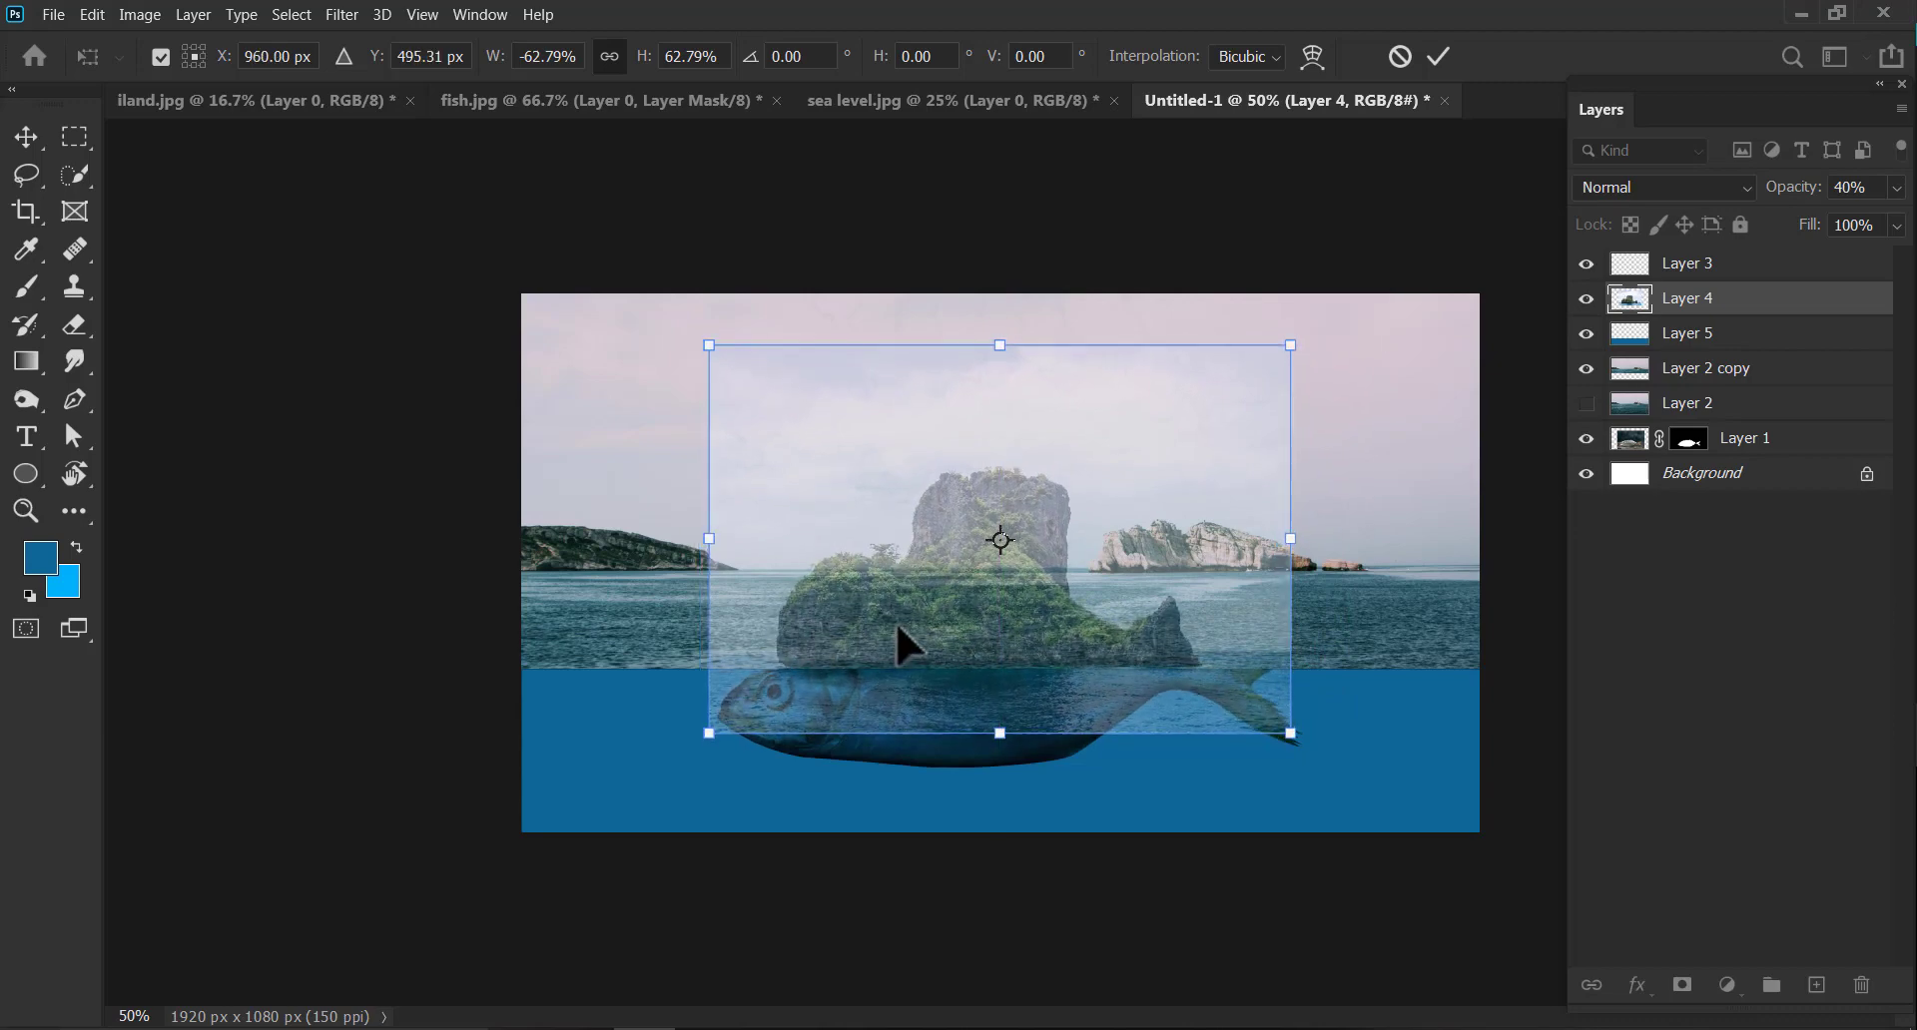
left_click(1438, 56)
Set Layer 4's opacity to about 53% and add a layer mask to it.
key("7")
key("8")
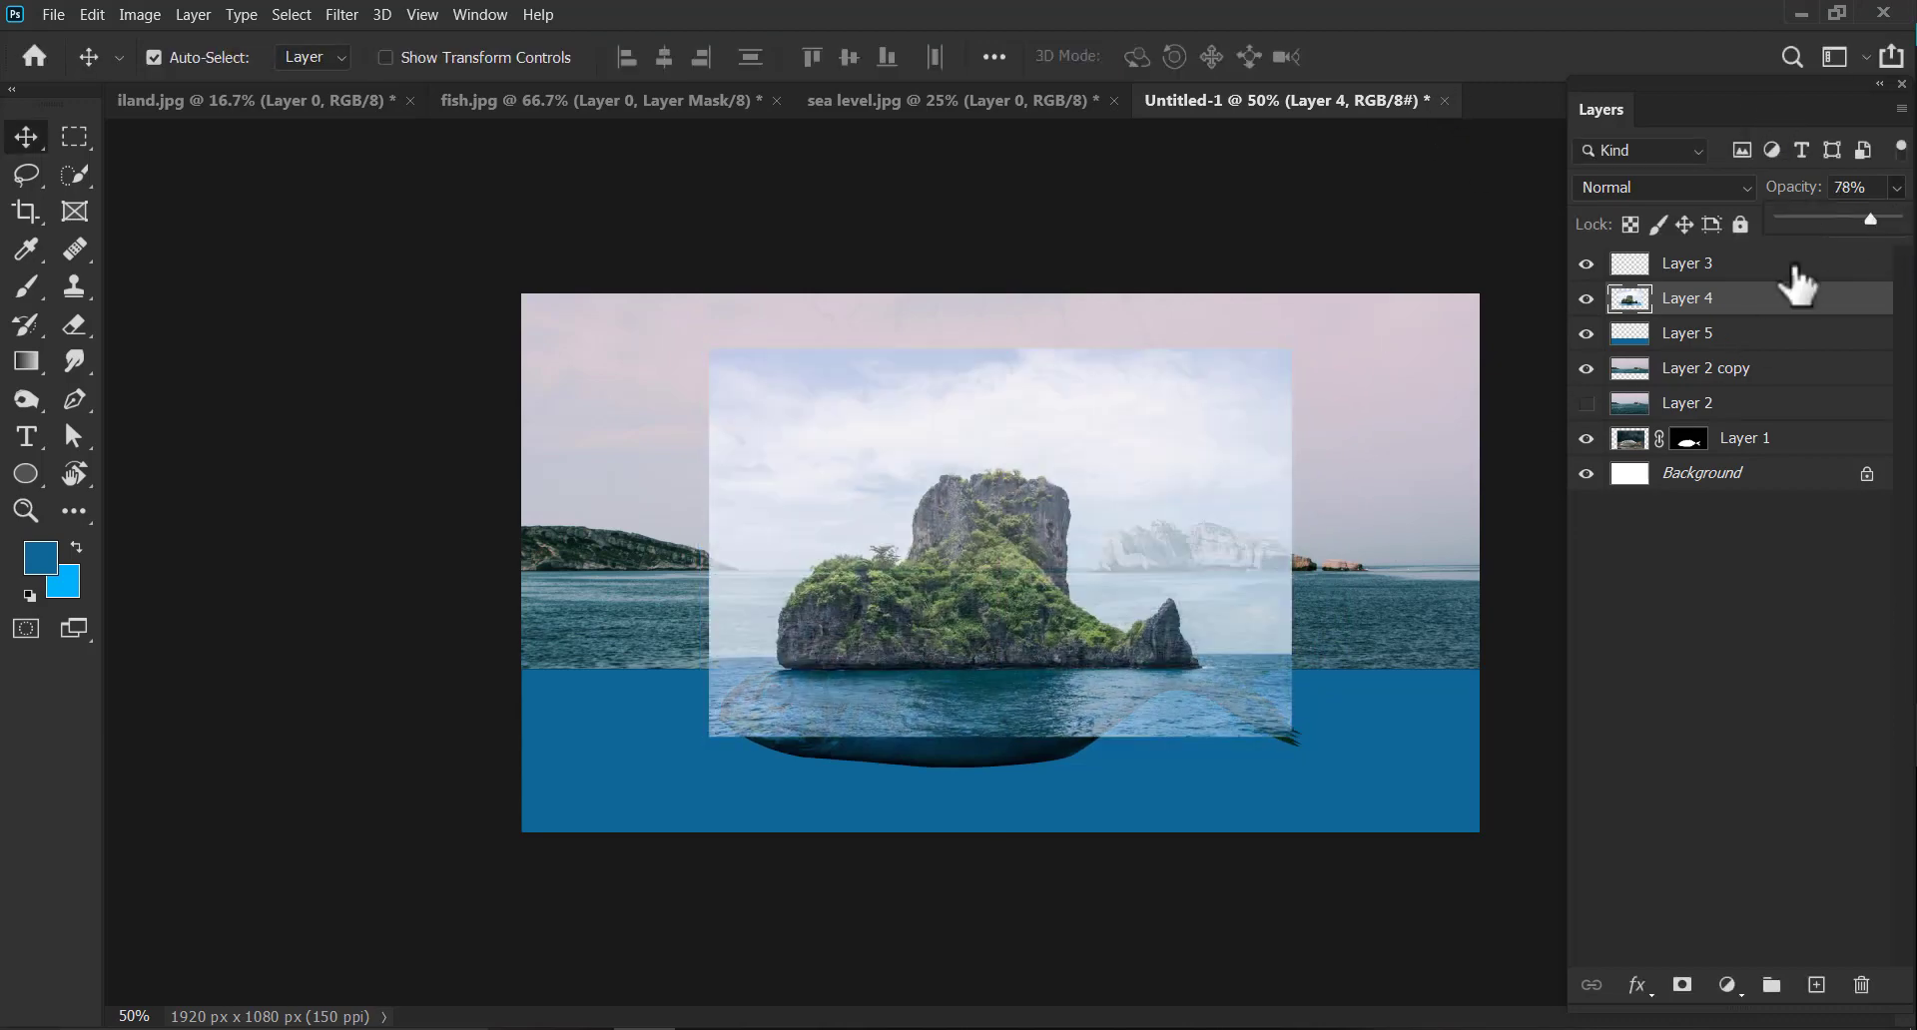
key("z")
left_click_drag(949, 663, 1173, 699)
left_click_drag(1259, 639, 1211, 736)
left_click_drag(1873, 223, 1839, 218)
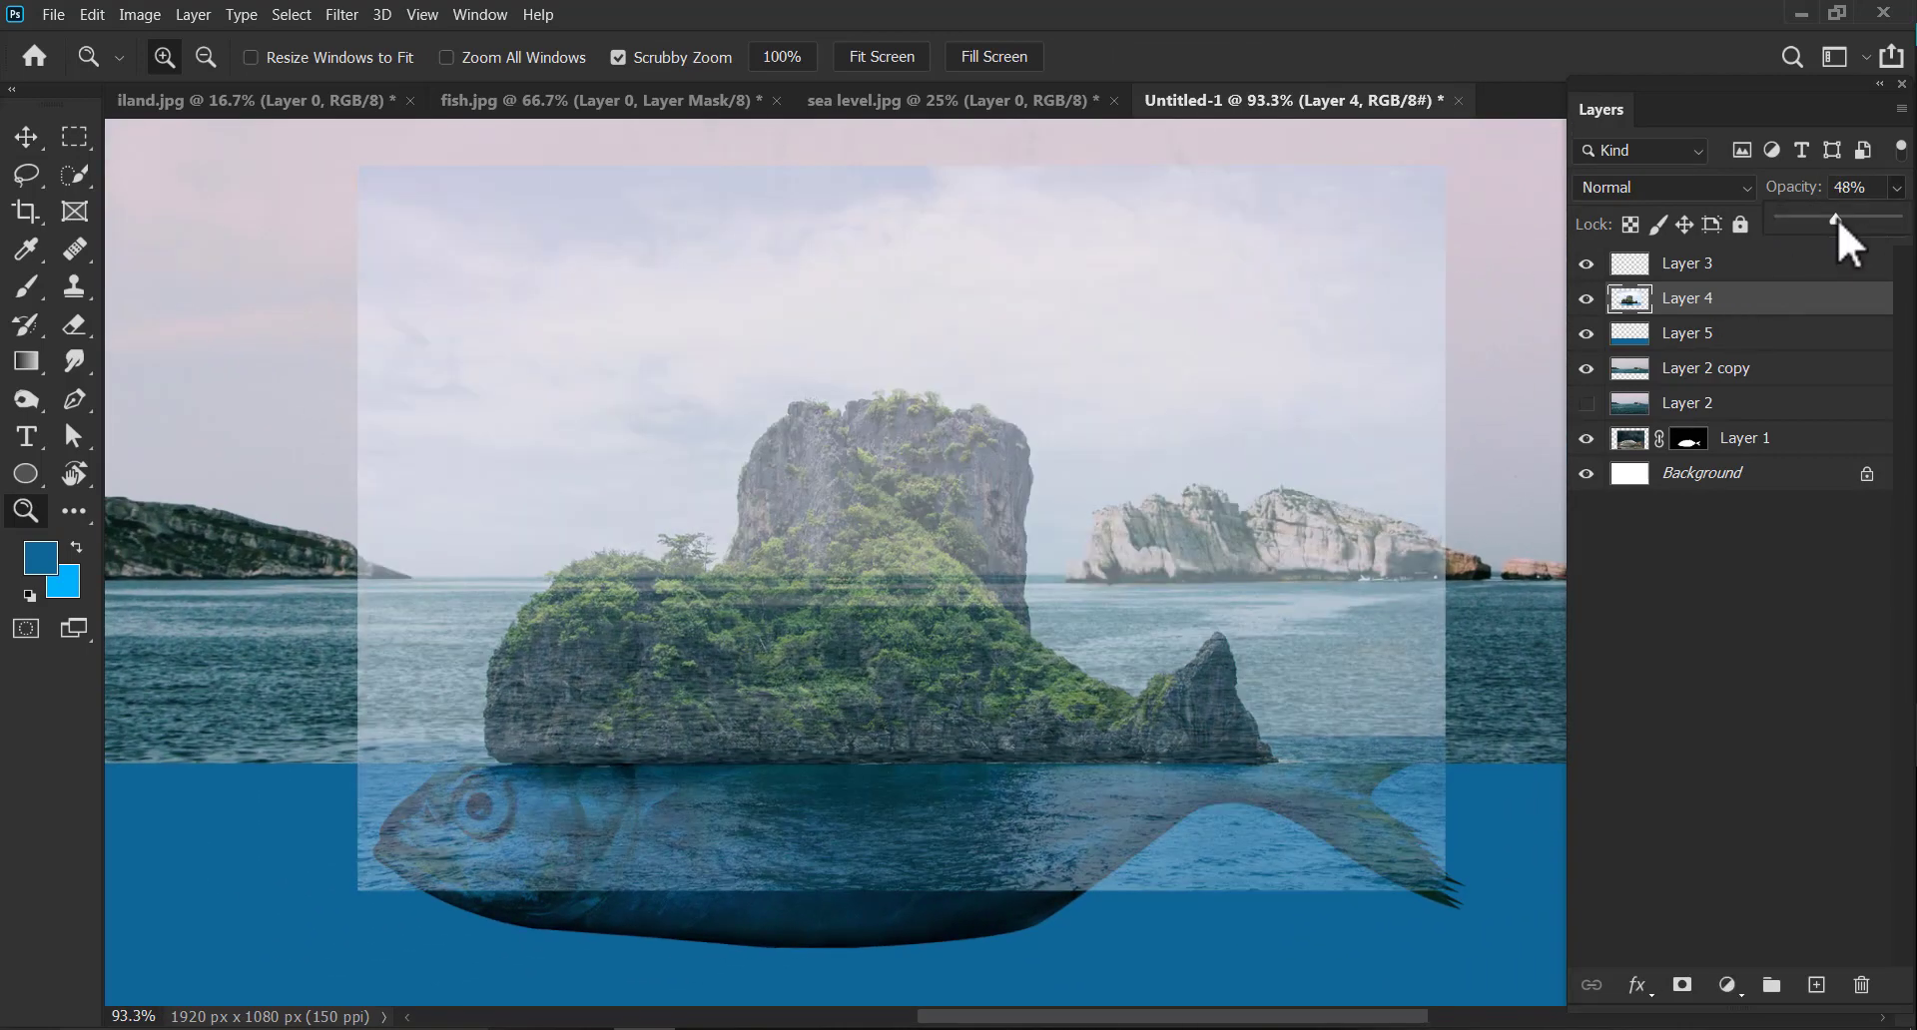
left_click(1683, 986)
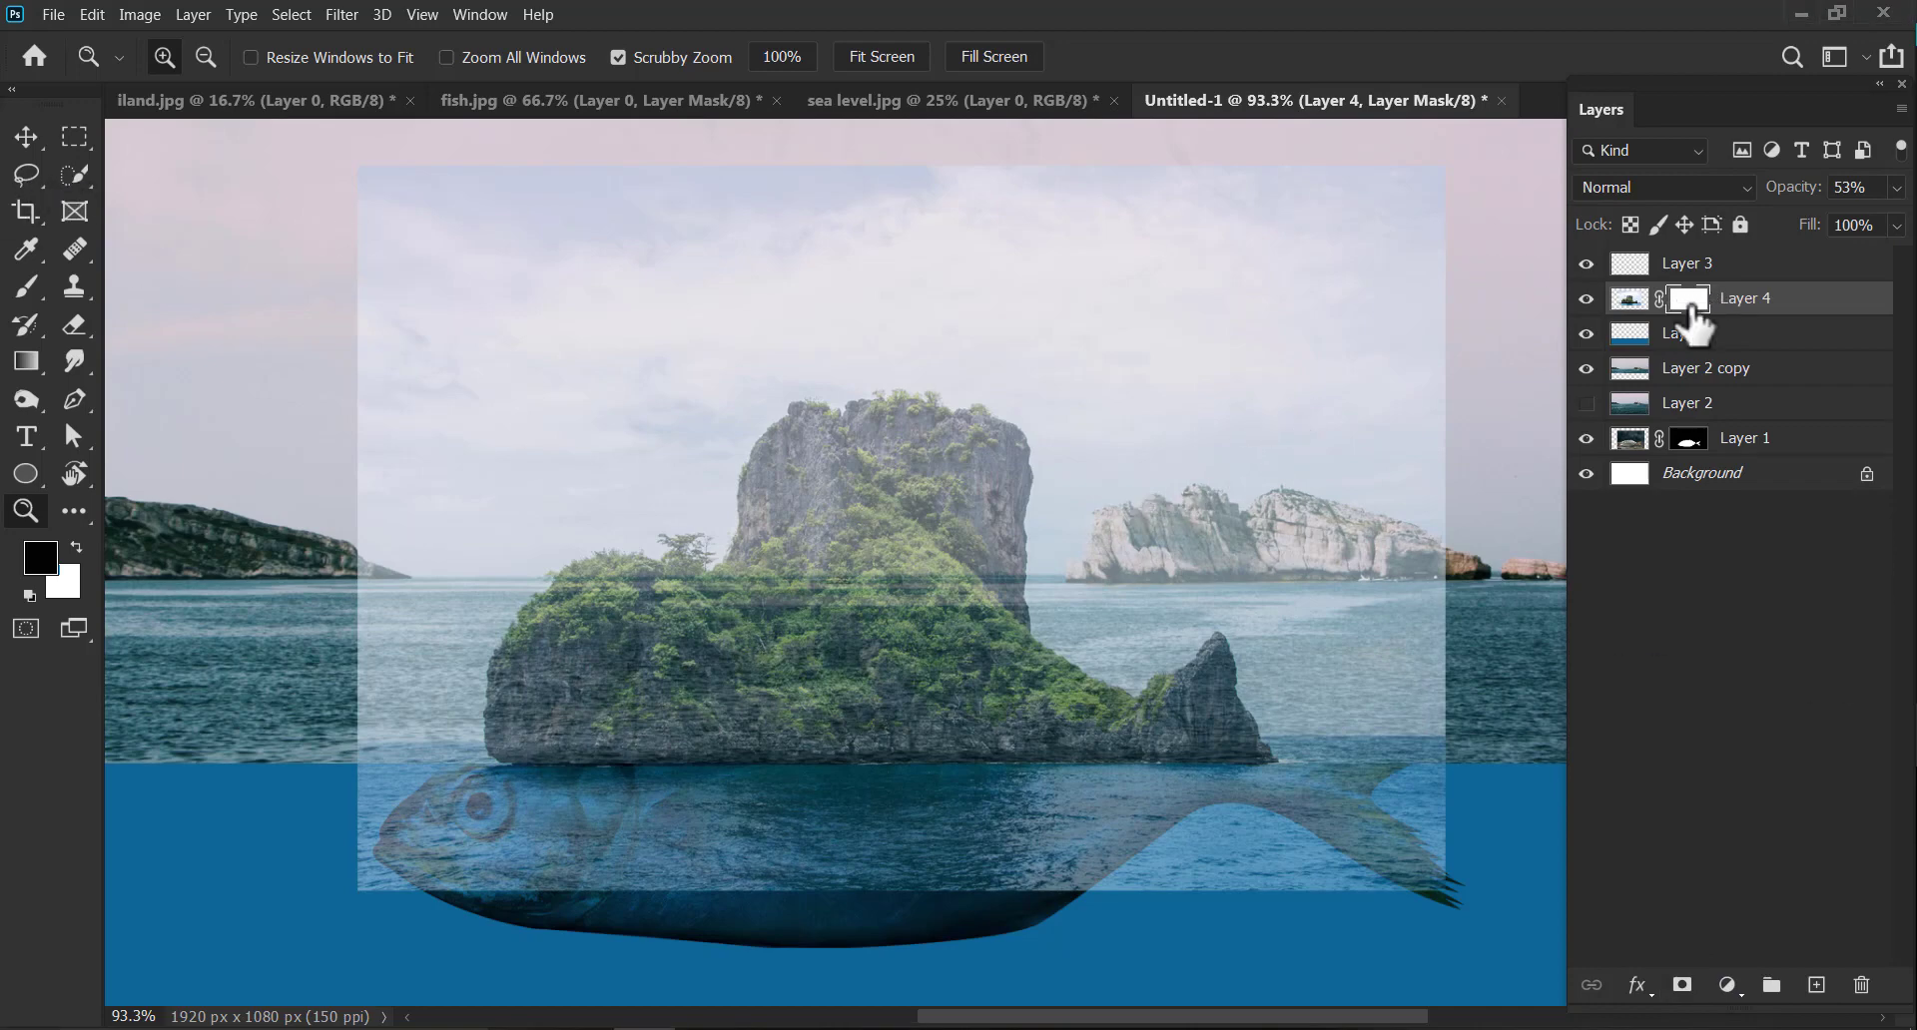
Set up the Brush with 100% opacity and 100% flow for painting on Layer 4's mask.
key("b")
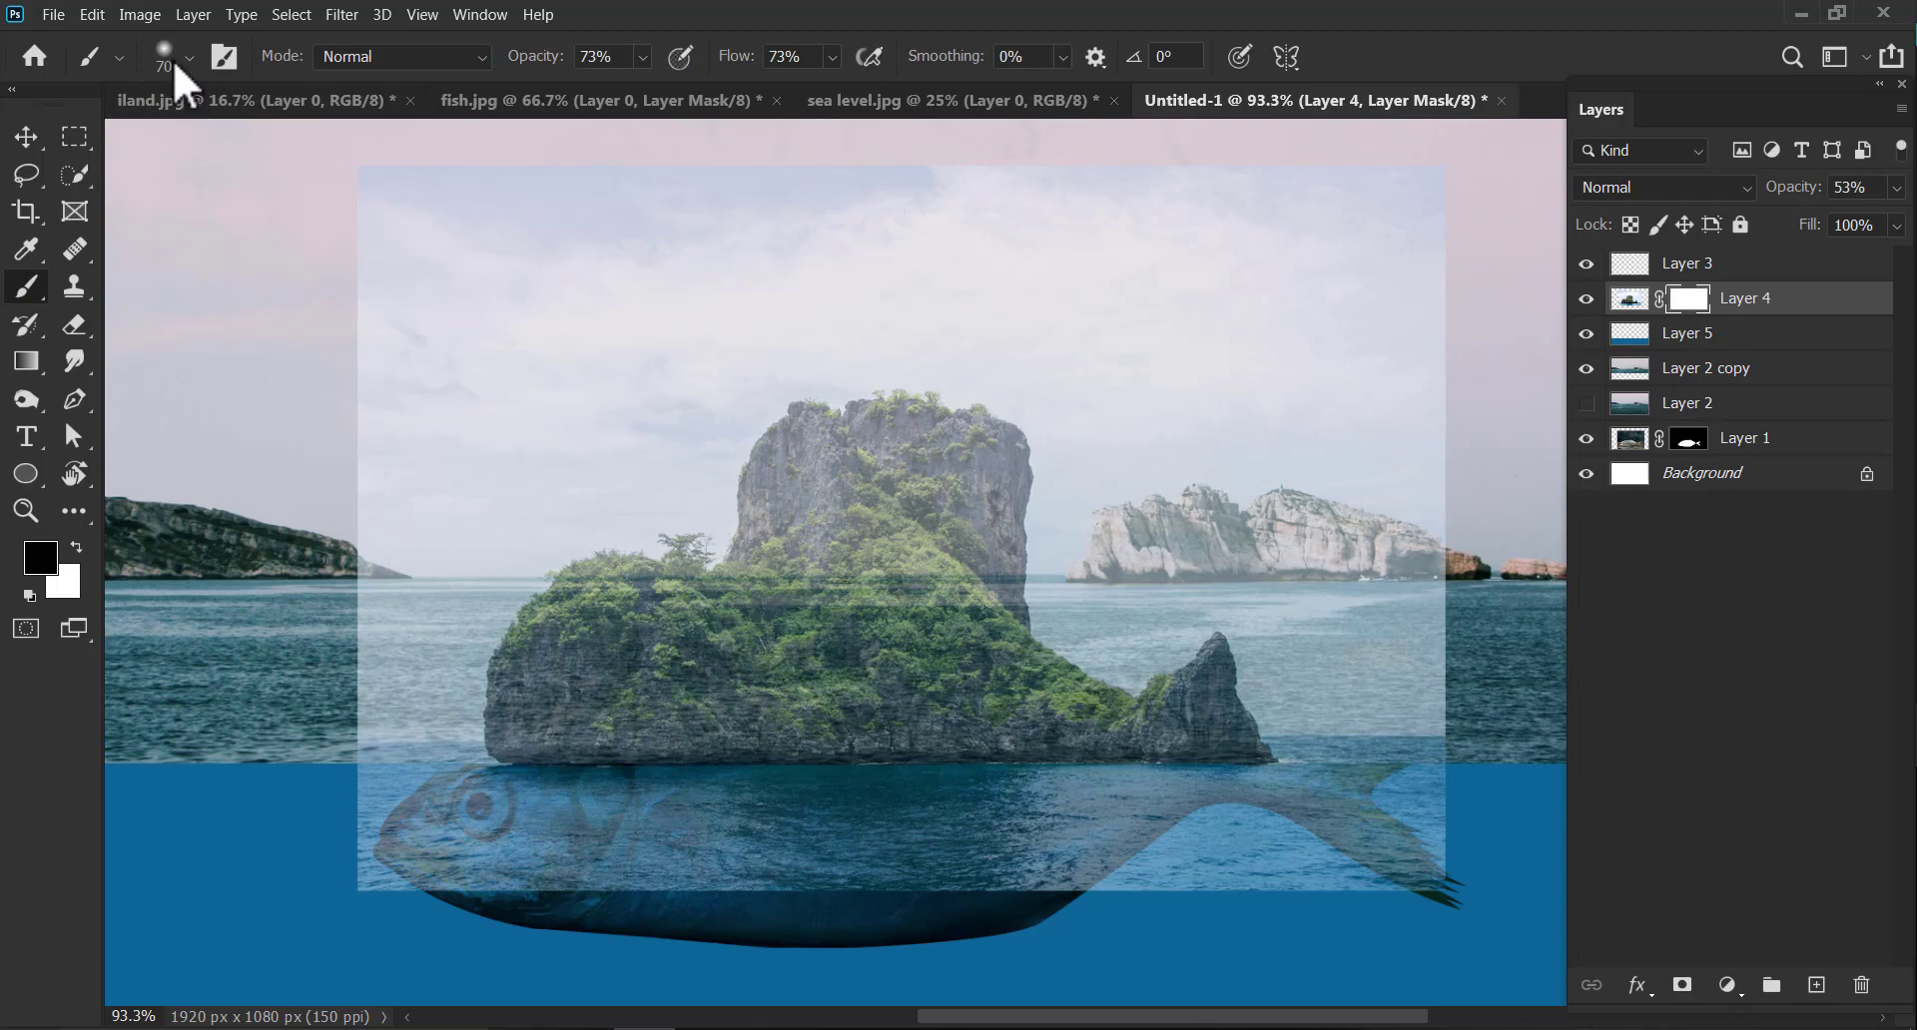
left_click(175, 61)
left_click(507, 34)
left_click(643, 58)
left_click_drag(659, 89, 818, 81)
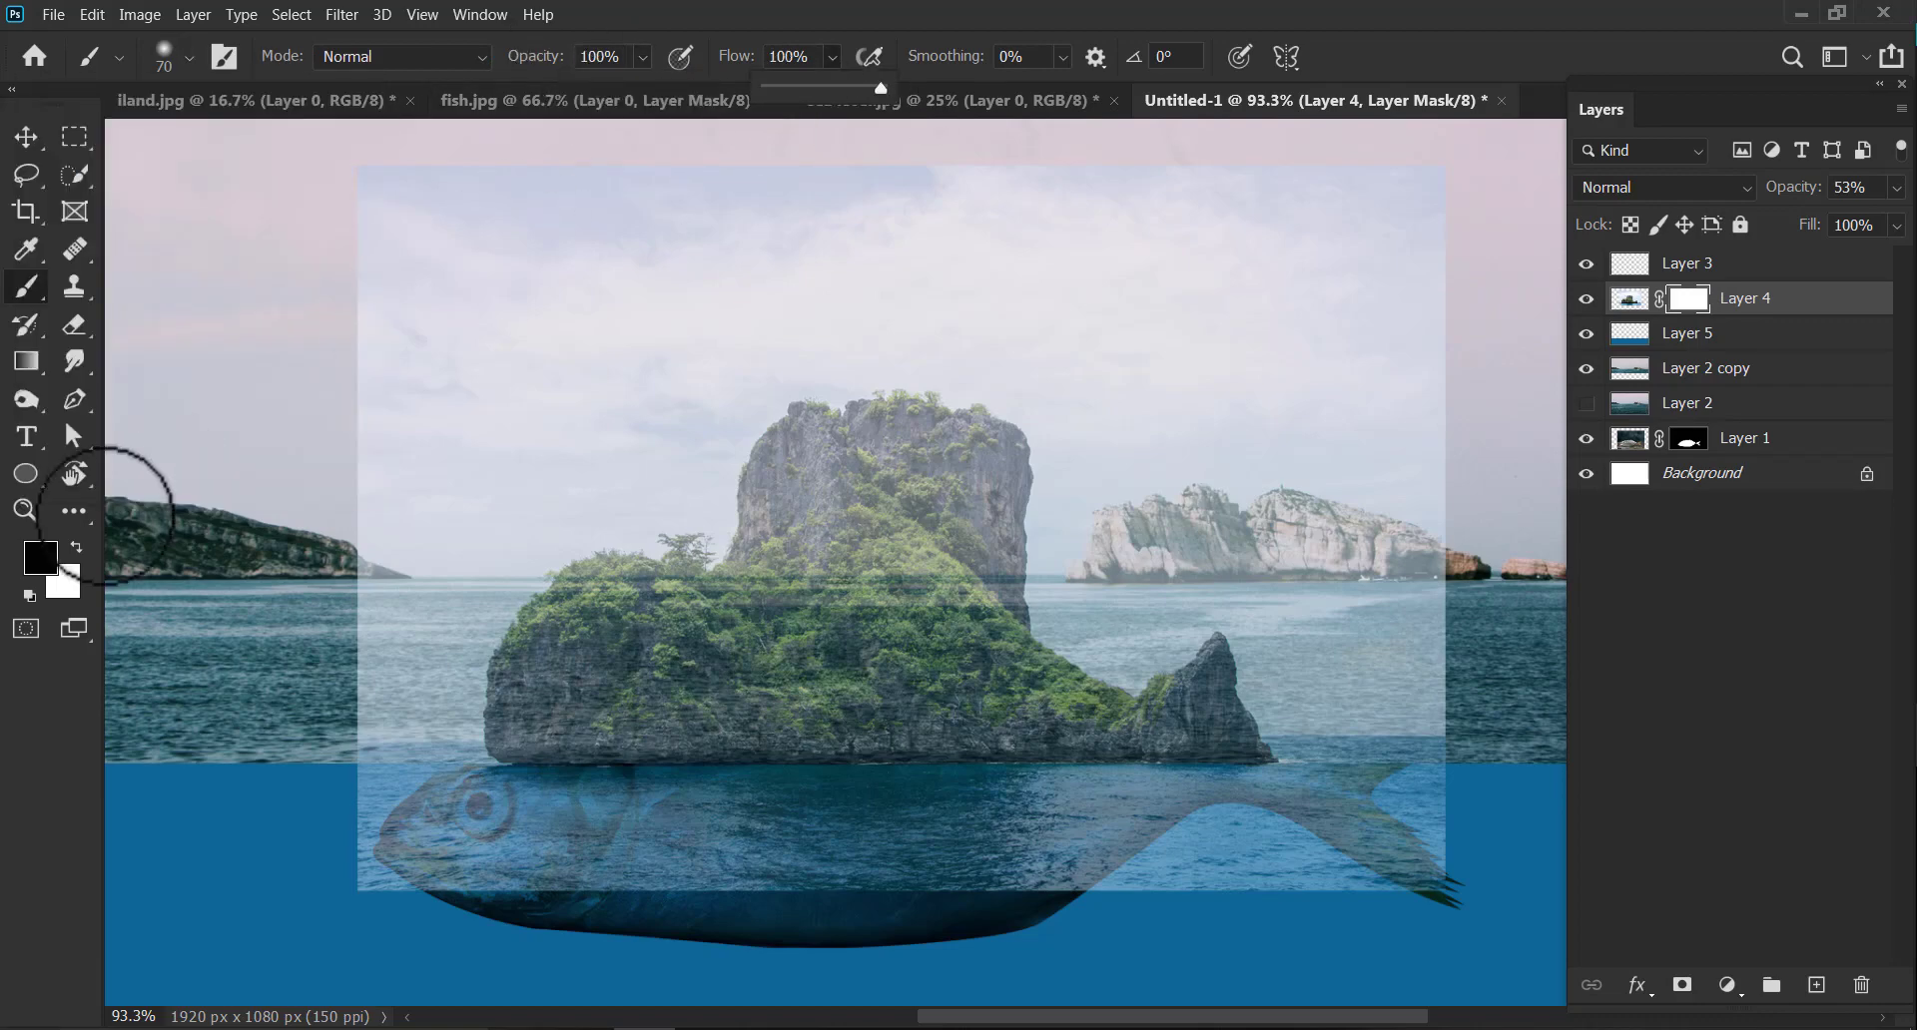
Paint black on Layer 4's mask to hide the image borders and the water around the island.
mouse_move(377, 596)
left_mouse_down()
mouse_move(346, 646)
mouse_move(323, 789)
left_mouse_up()
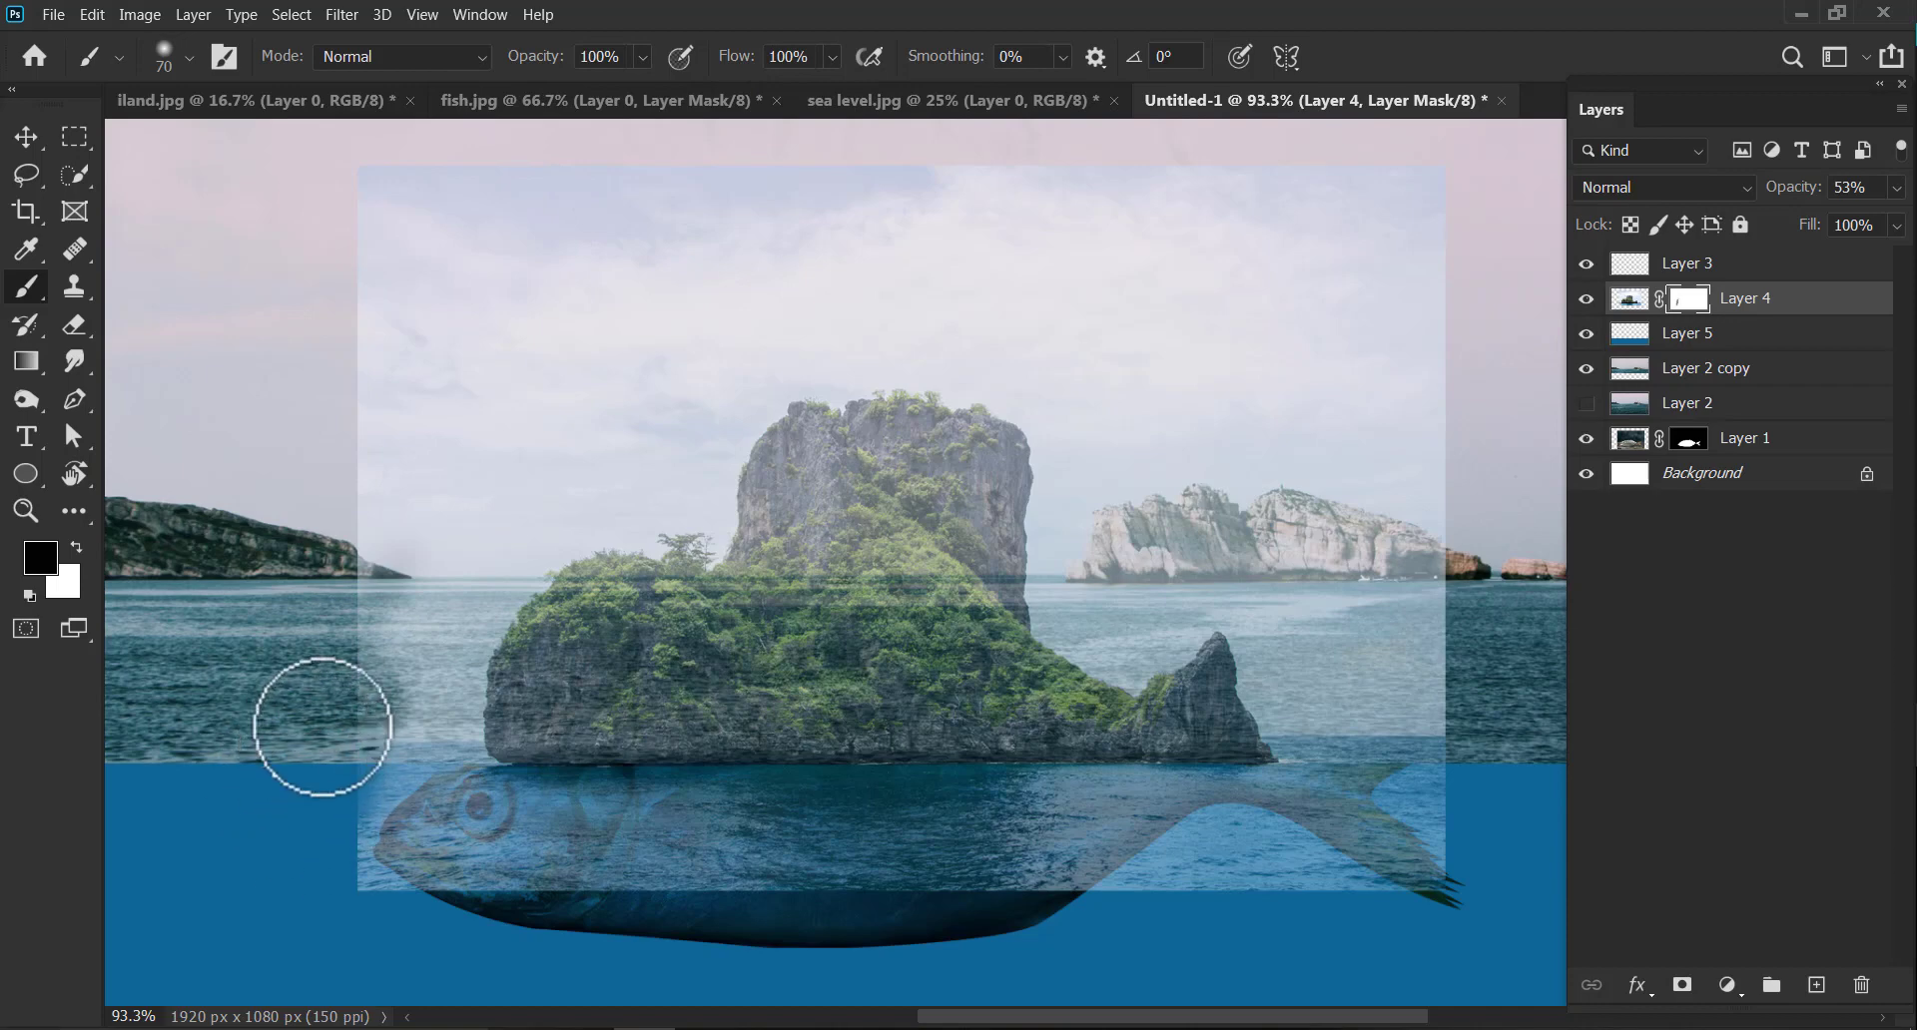
key("bracketright")
key("bracketright")
key("bracketright")
key("bracketright")
mouse_move(308, 286)
left_mouse_down()
mouse_move(325, 432)
mouse_move(360, 505)
mouse_move(345, 234)
mouse_move(1262, 193)
mouse_move(868, 300)
mouse_move(295, 560)
mouse_move(274, 811)
mouse_move(363, 901)
mouse_move(1021, 891)
left_mouse_up()
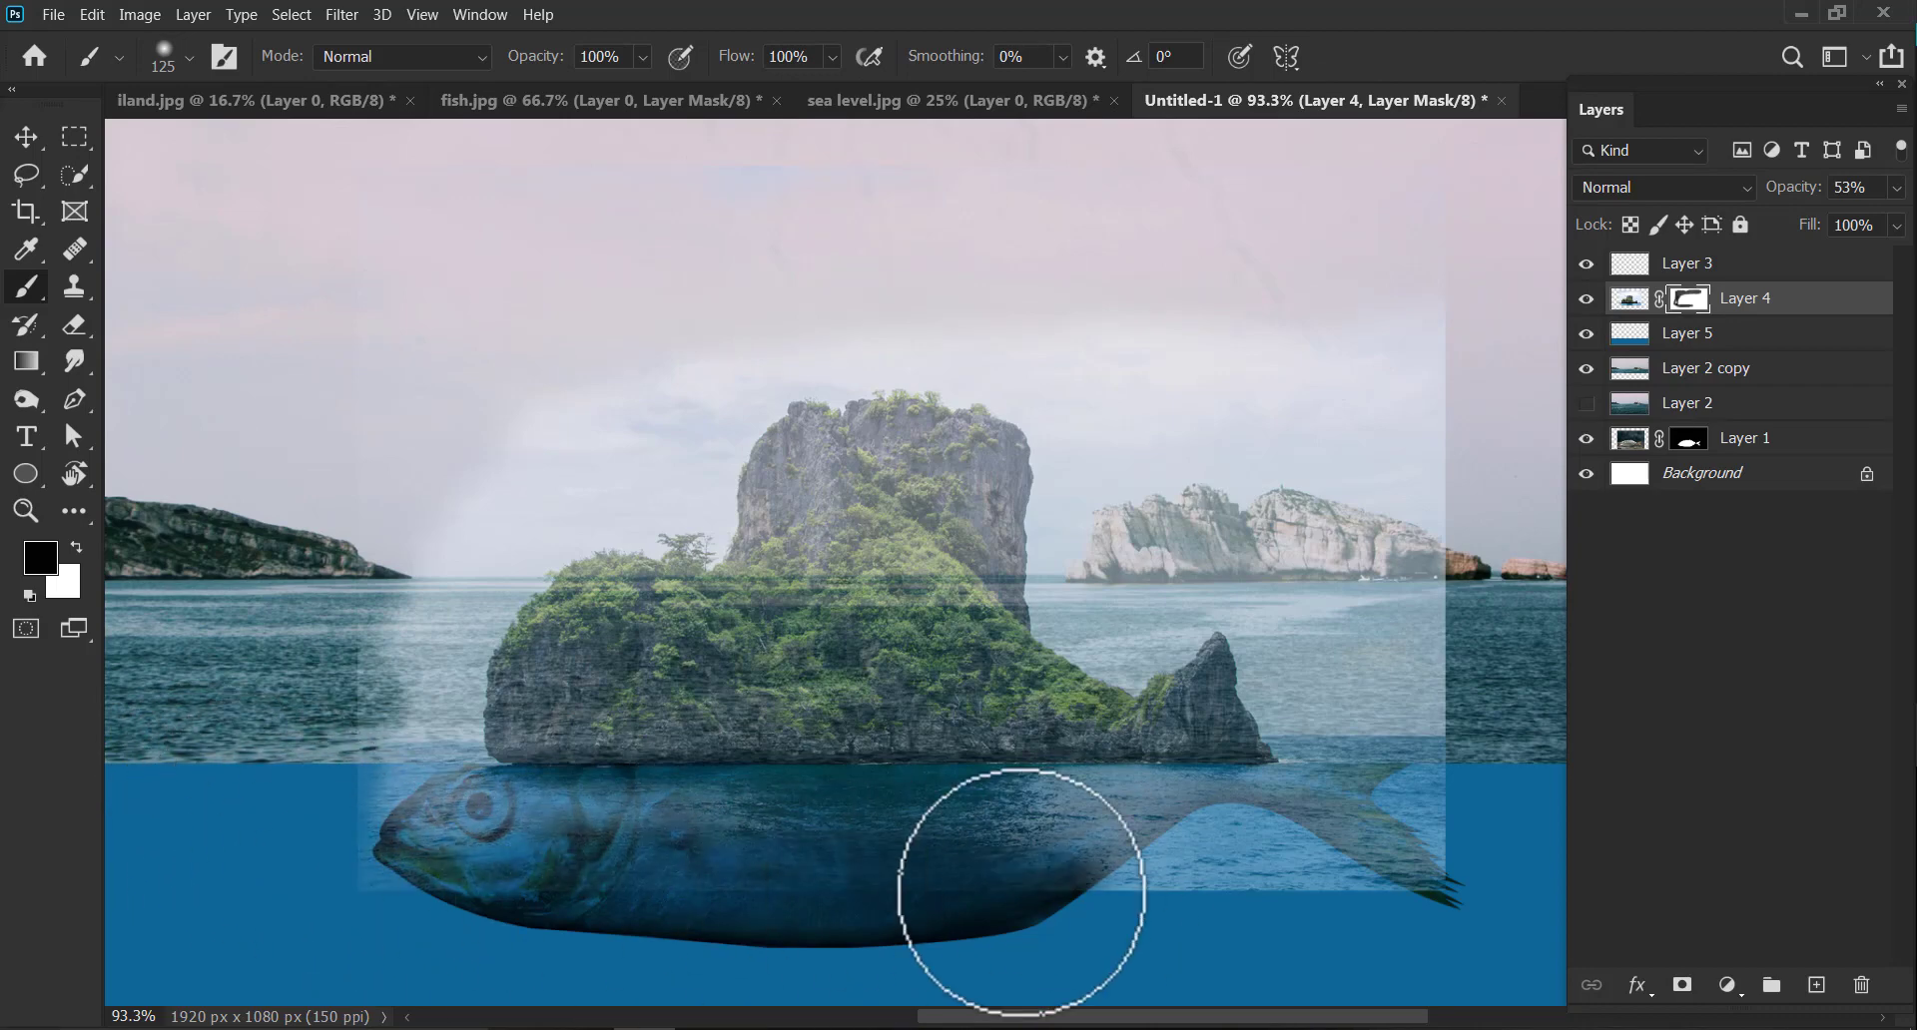
key("bracketright")
key("bracketright")
key("bracketright")
key("bracketright")
key("bracketright")
key("bracketleft")
key("bracketleft")
key("bracketleft")
key("bracketleft")
key("bracketleft")
key("bracketleft")
key("bracketleft")
mouse_move(347, 717)
left_mouse_down()
mouse_move(337, 815)
mouse_move(436, 859)
mouse_move(1262, 838)
mouse_move(1435, 861)
mouse_move(1314, 843)
mouse_move(1423, 819)
left_mouse_up()
left_click_drag(1487, 424, 1502, 679)
Raise Layer 4's opacity to 73% and trace a Pen path up the island's left cliff to the shrubs.
left_click_drag(1790, 188, 1810, 188)
left_click(26, 510)
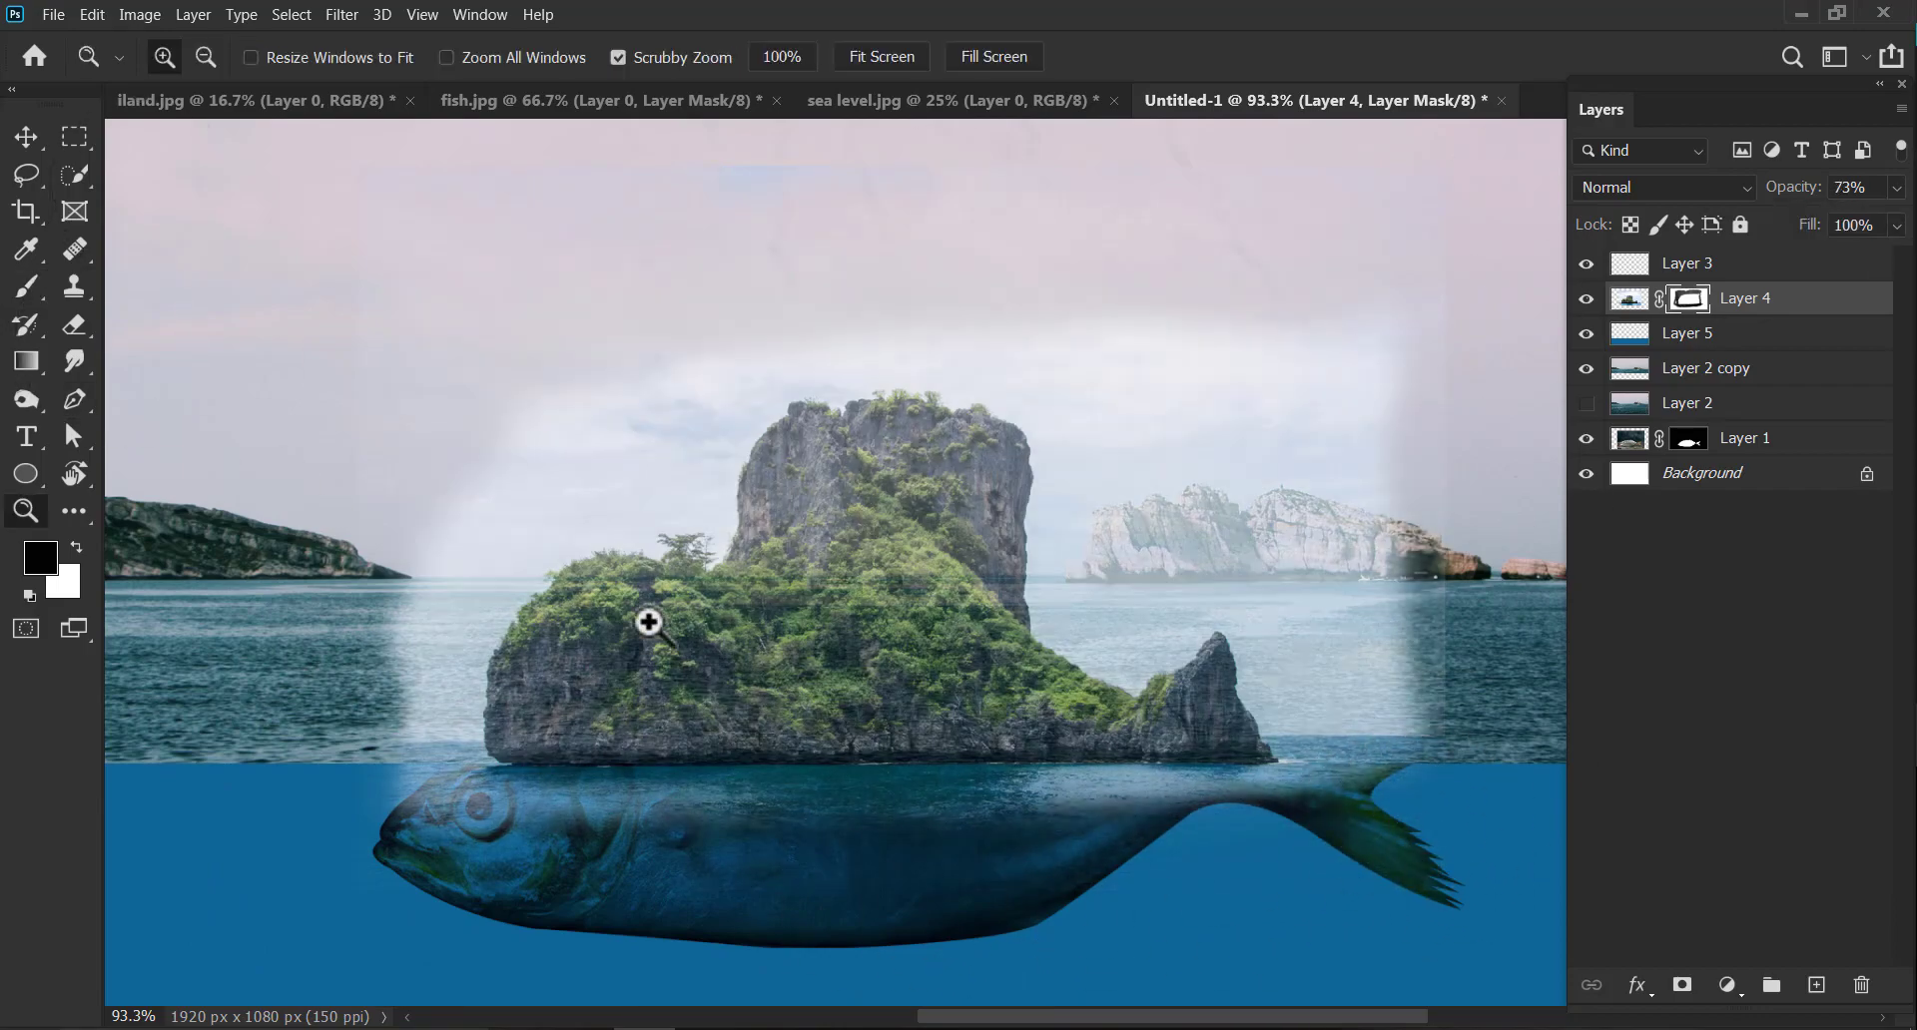
left_click_drag(516, 738, 688, 743)
key("p")
left_click(498, 862)
left_click(432, 868)
left_click(340, 682)
left_click(336, 596)
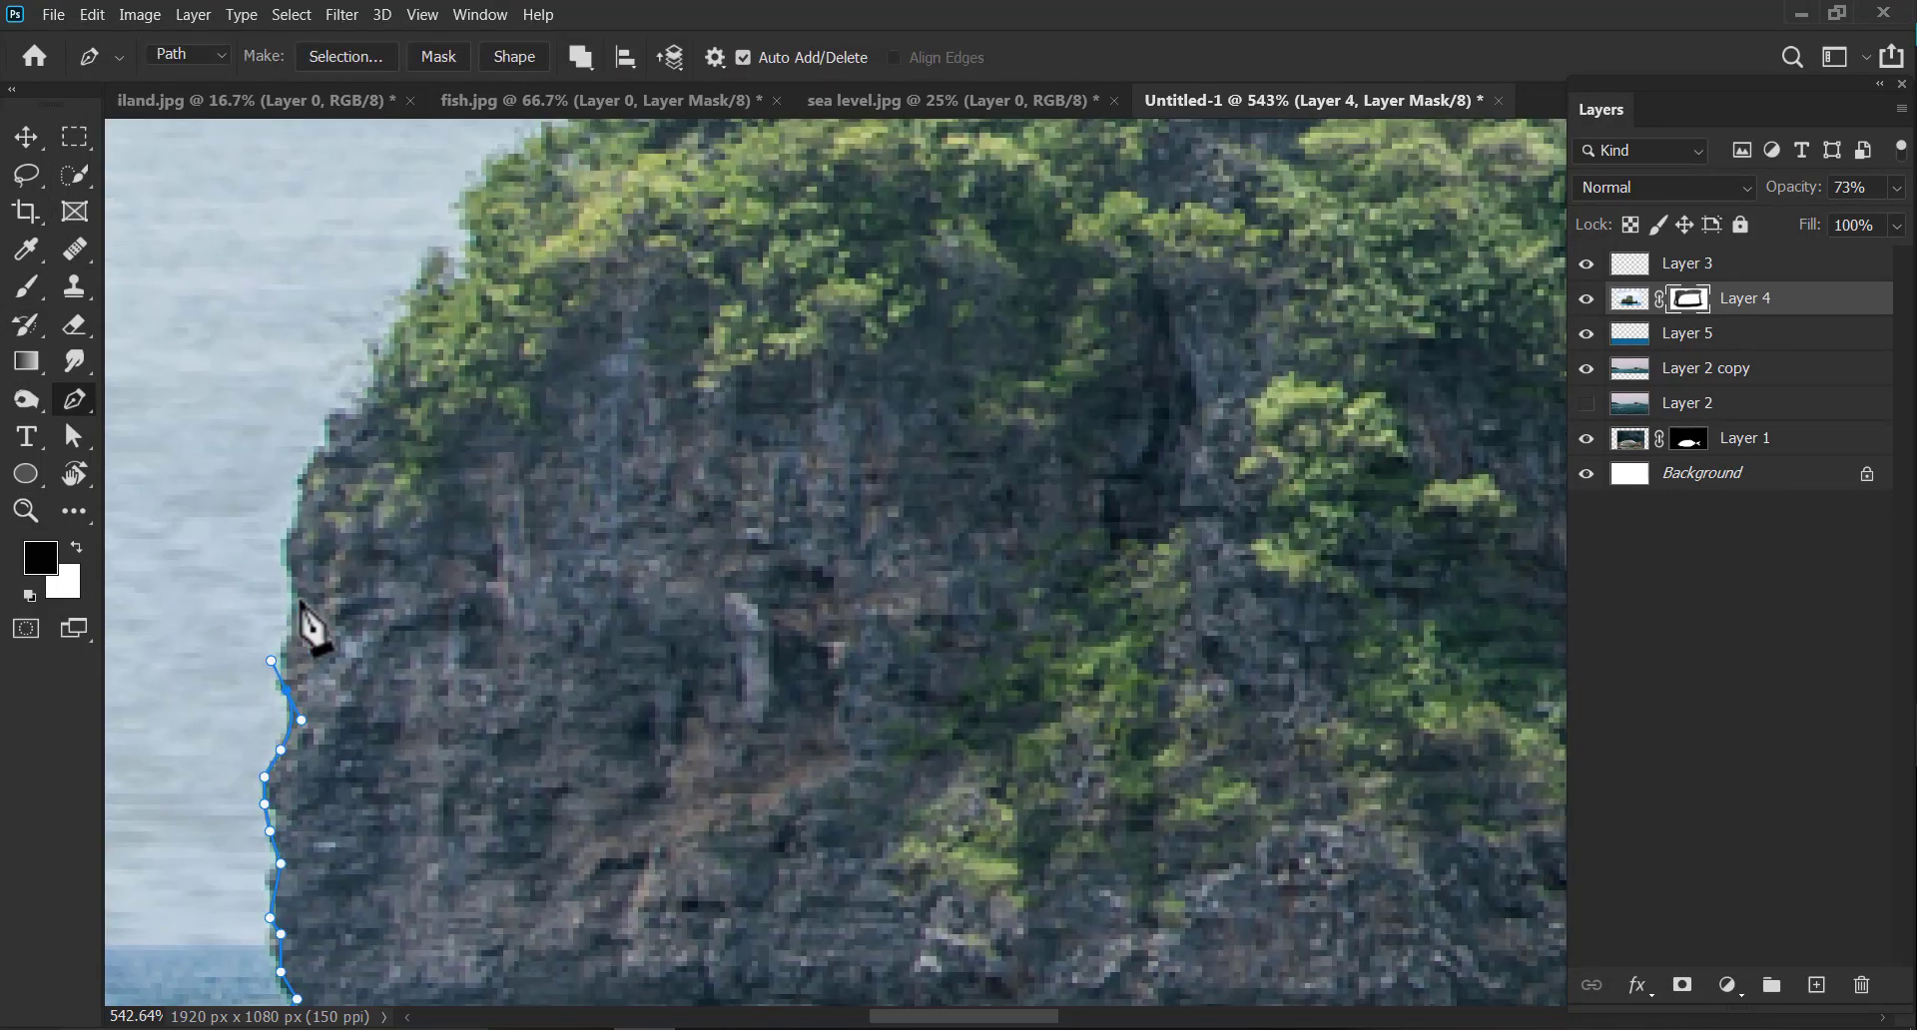
left_click(356, 647)
left_click(366, 558)
left_click(450, 568)
left_click(429, 524)
left_click(504, 519)
left_click(541, 492)
left_click(553, 486)
left_click(558, 469)
left_click_drag(599, 469, 405, 605)
left_click(548, 542)
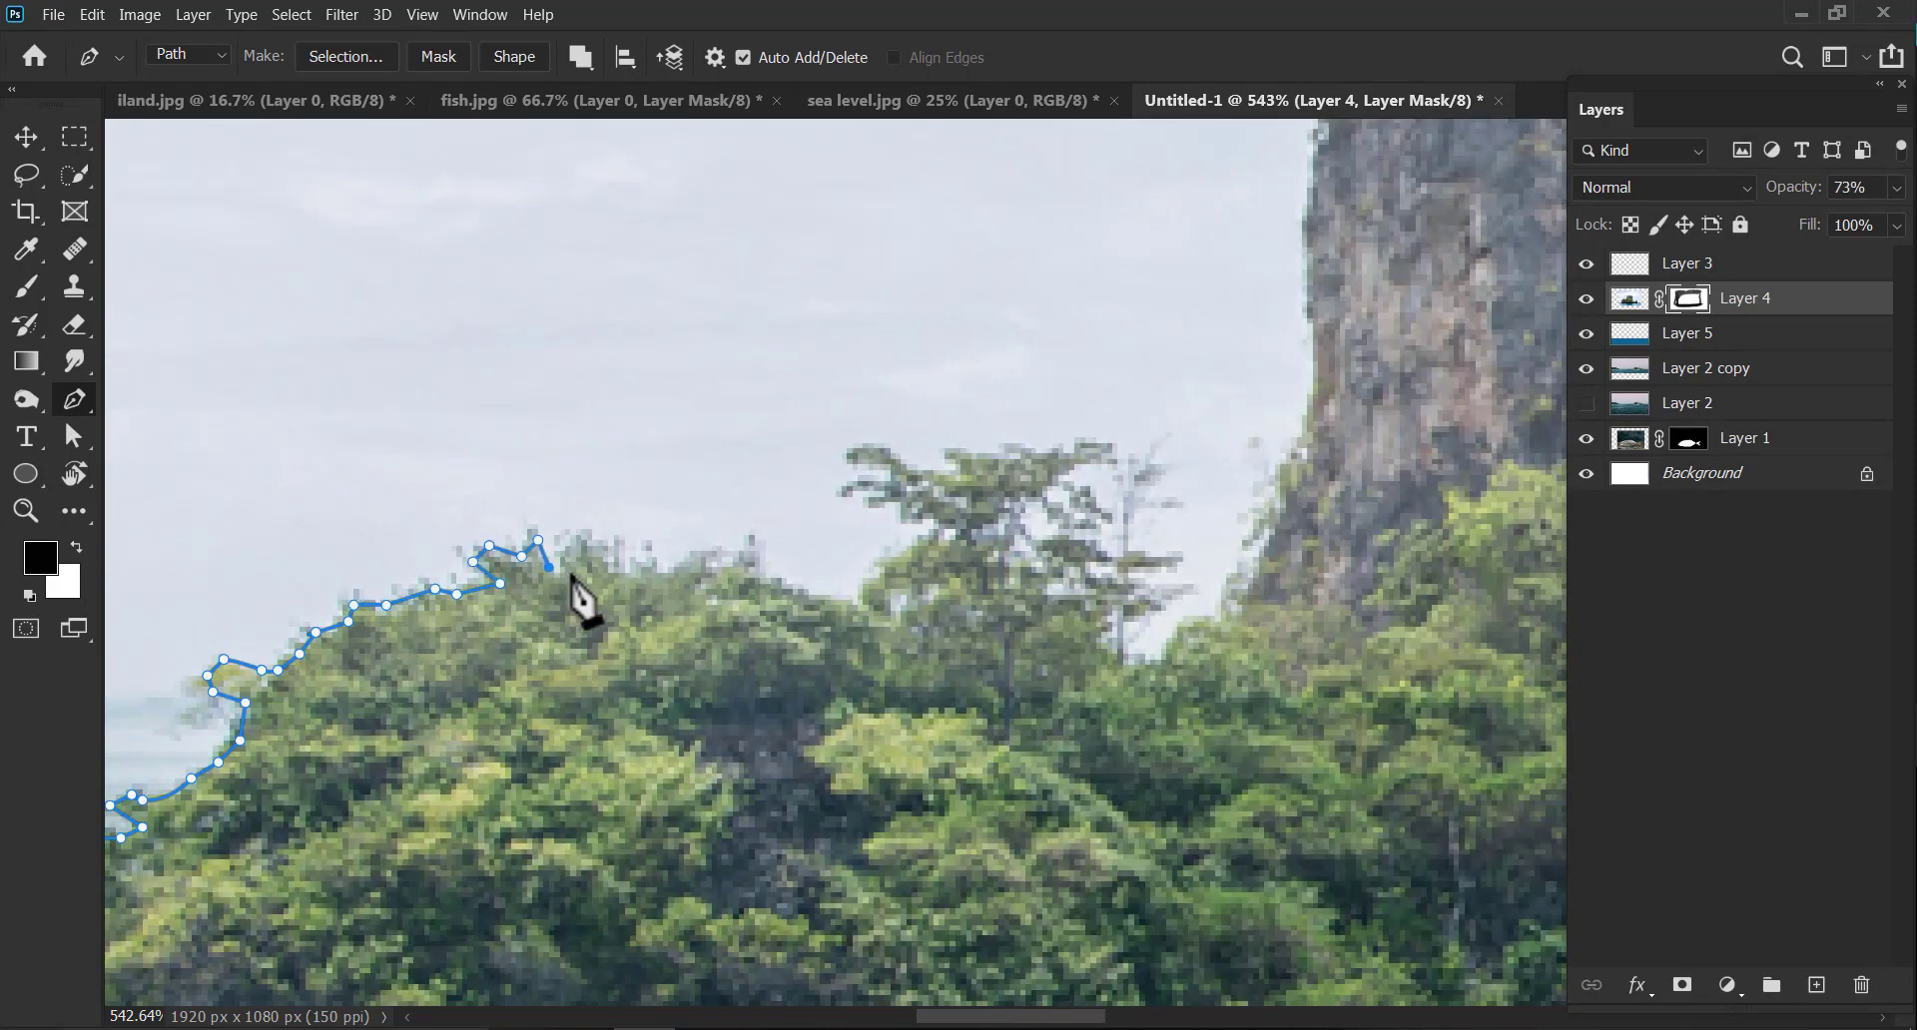
Continue the Pen path along the shrubs and around the small tree left of the tall rock.
left_click(586, 541)
left_click_drag(694, 572, 546, 514)
left_click(610, 494)
left_click(621, 526)
left_click(752, 406)
left_click(713, 406)
left_click(735, 385)
left_click(784, 422)
left_click(810, 417)
left_click(817, 400)
left_click(811, 396)
left_click_drag(842, 406, 513, 442)
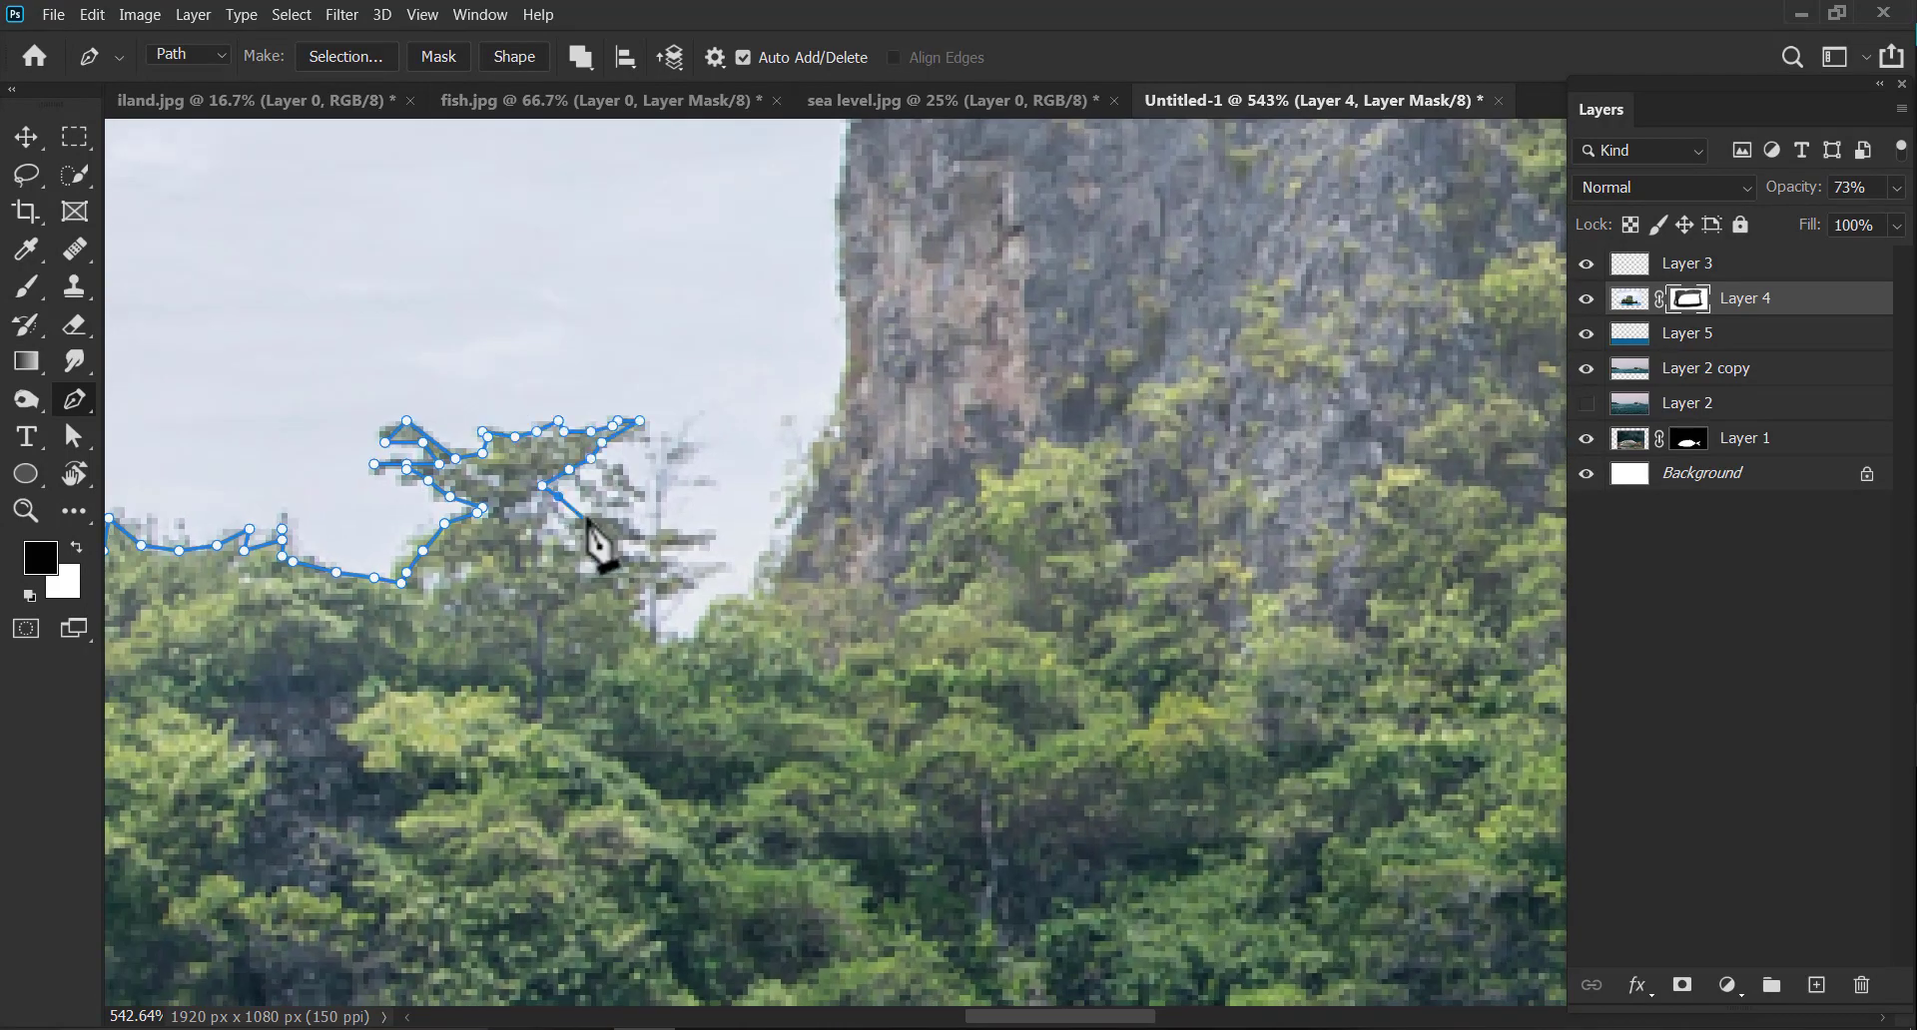
Trace the Pen path up the left side of the tall rock and along its overgrown top.
left_click(821, 488)
left_click_drag(844, 329, 649, 599)
left_click_drag(467, 465, 530, 423)
left_click(531, 526)
mouse_move(677, 423)
left_mouse_down()
mouse_move(760, 454)
mouse_move(716, 429)
left_mouse_up()
left_click(791, 424)
left_click(857, 462)
left_click(650, 469)
left_click(738, 421)
left_click(765, 421)
left_click(792, 421)
left_click(813, 421)
left_click(830, 415)
left_click(852, 415)
left_click_drag(933, 399, 703, 447)
left_click_drag(871, 471, 689, 440)
left_click(886, 470)
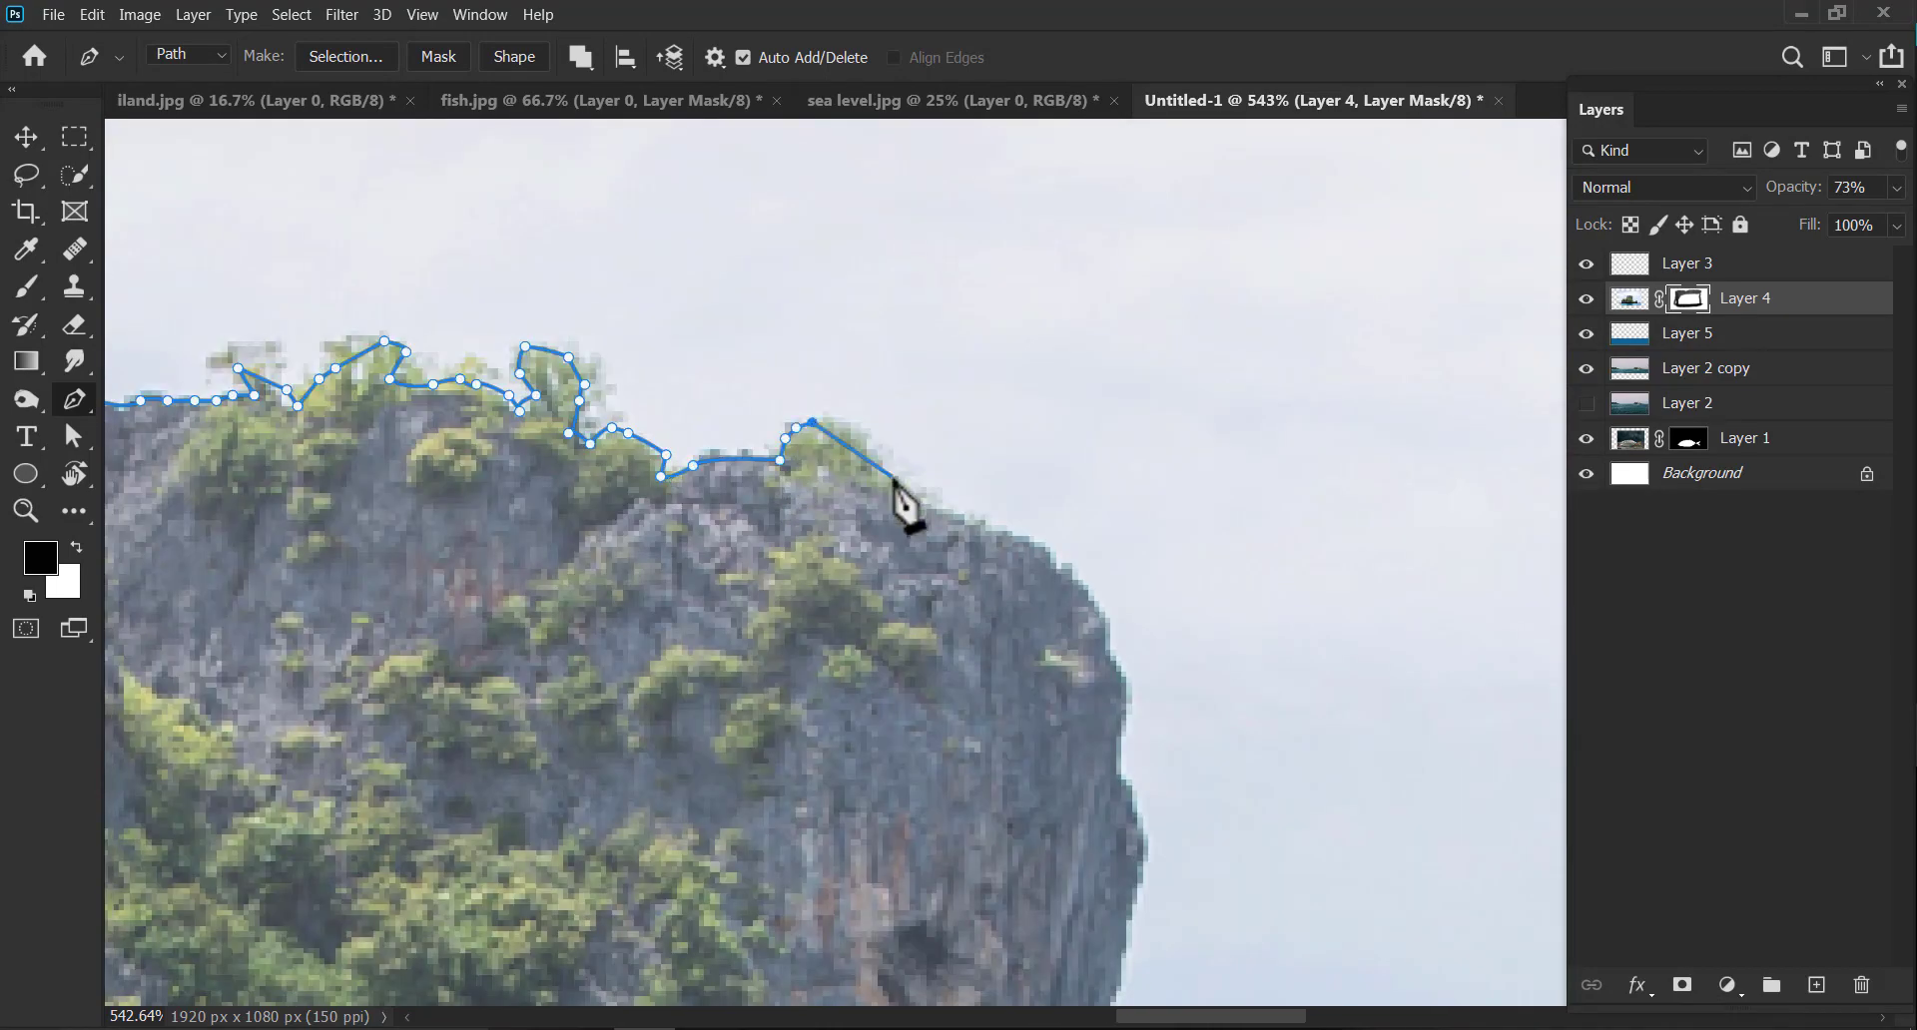
Trace the Pen path down the tall rock's right side and along the green slope to the pointed rock.
left_click_drag(938, 559, 799, 399)
left_click(905, 436)
left_click_drag(867, 619, 852, 339)
left_click(850, 396)
left_click(845, 468)
left_click(851, 512)
left_click_drag(884, 838, 746, 499)
mouse_move(733, 505)
left_mouse_down()
mouse_move(774, 590)
mouse_move(695, 369)
left_mouse_up()
left_click(807, 453)
left_click(835, 476)
left_click_drag(868, 499, 699, 414)
left_click(914, 542)
left_click(937, 553)
left_click_drag(959, 547, 602, 436)
left_click(761, 526)
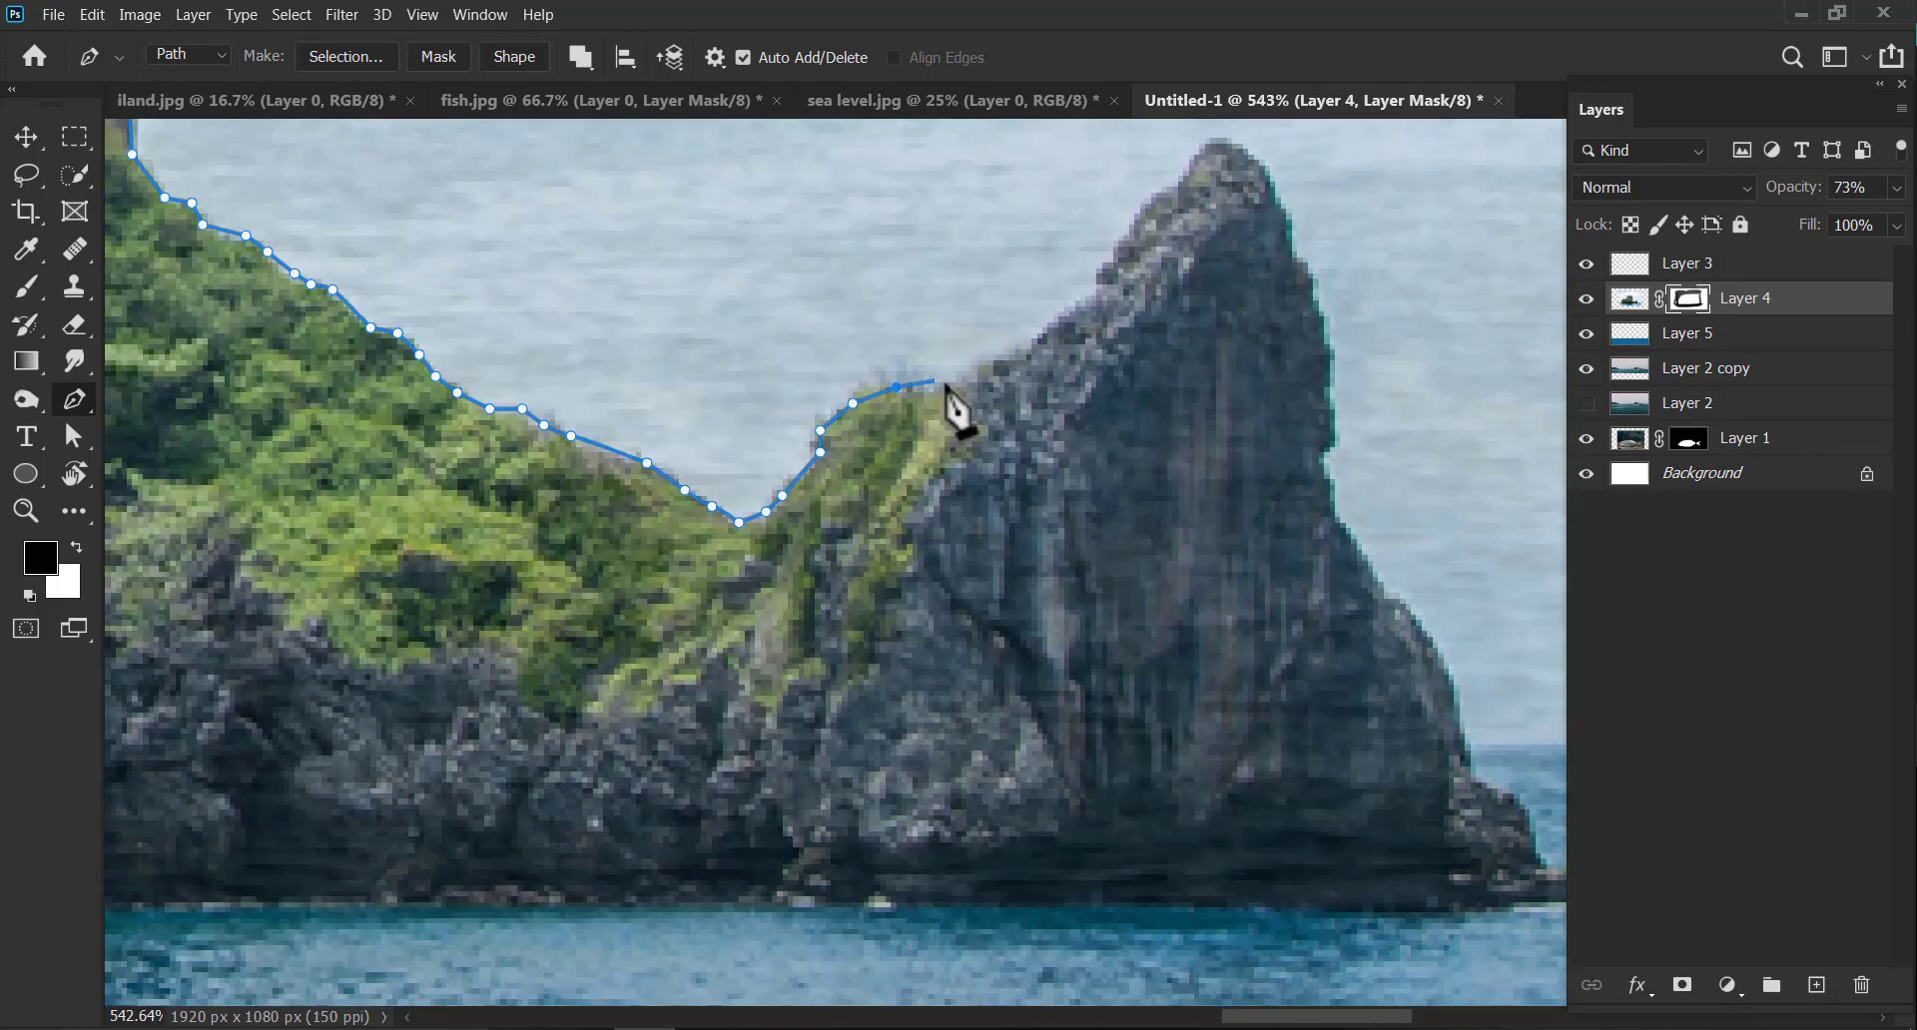
Trace the Pen path over the pointed rock and down to the waterline at the island's right end.
left_click_drag(946, 395, 744, 570)
left_click(1028, 334)
left_click_drag(1108, 599, 1035, 360)
left_click(1092, 431)
left_click_drag(1133, 504, 1053, 281)
left_click_drag(1094, 322, 1105, 361)
left_click(1114, 408)
left_click(1150, 457)
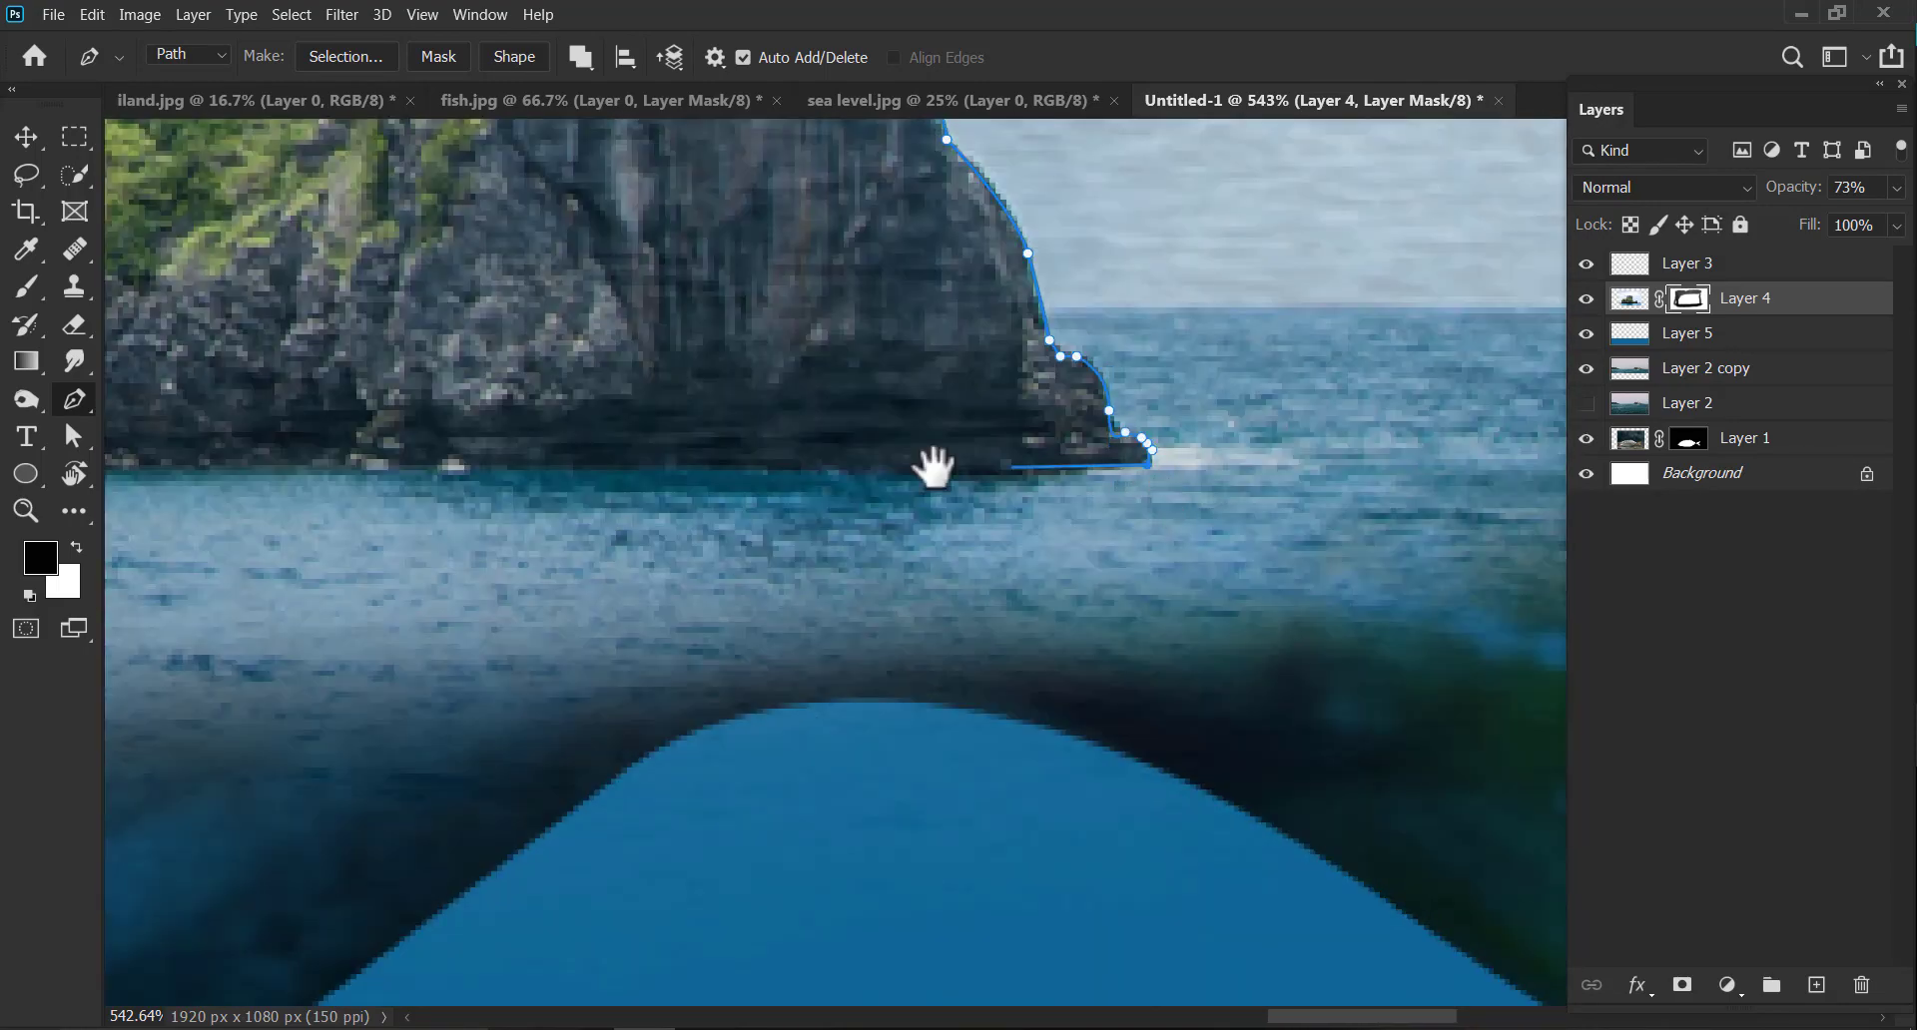
Close the Pen path below the waterline, looping it through the fish's body back to the island's left base.
left_click_drag(932, 470, 1110, 470)
key("ctrl+minus")
key("ctrl+minus")
key("ctrl+minus")
key("ctrl+minus")
left_click(1416, 590)
left_click(711, 613)
left_click(686, 478)
left_click(905, 409)
key("ctrl+minus")
key("ctrl+minus")
Turn the path into a selection, invert it, fill Layer 4's mask with black there and deselect.
right_click(1024, 628)
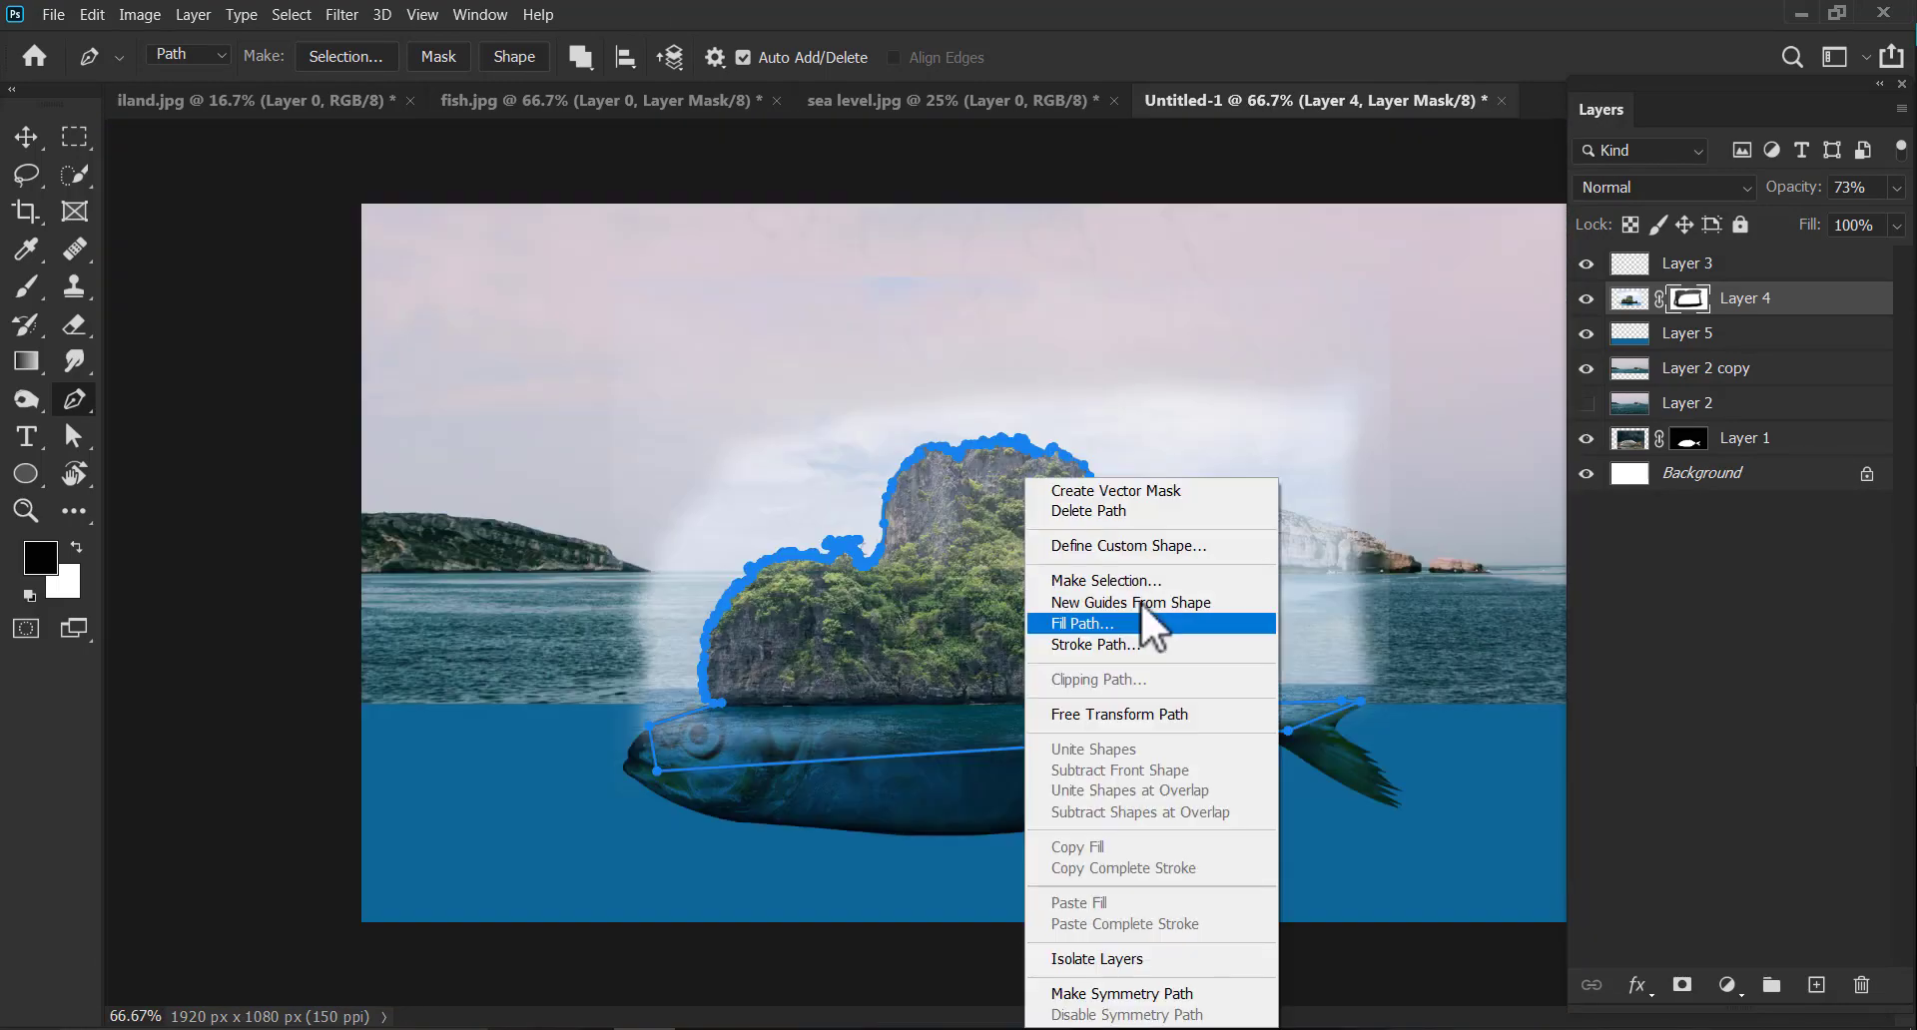
left_click(1133, 582)
left_click(1105, 245)
left_click(291, 15)
left_click(314, 100)
key("alt+BackSpace")
key("ctrl+d")
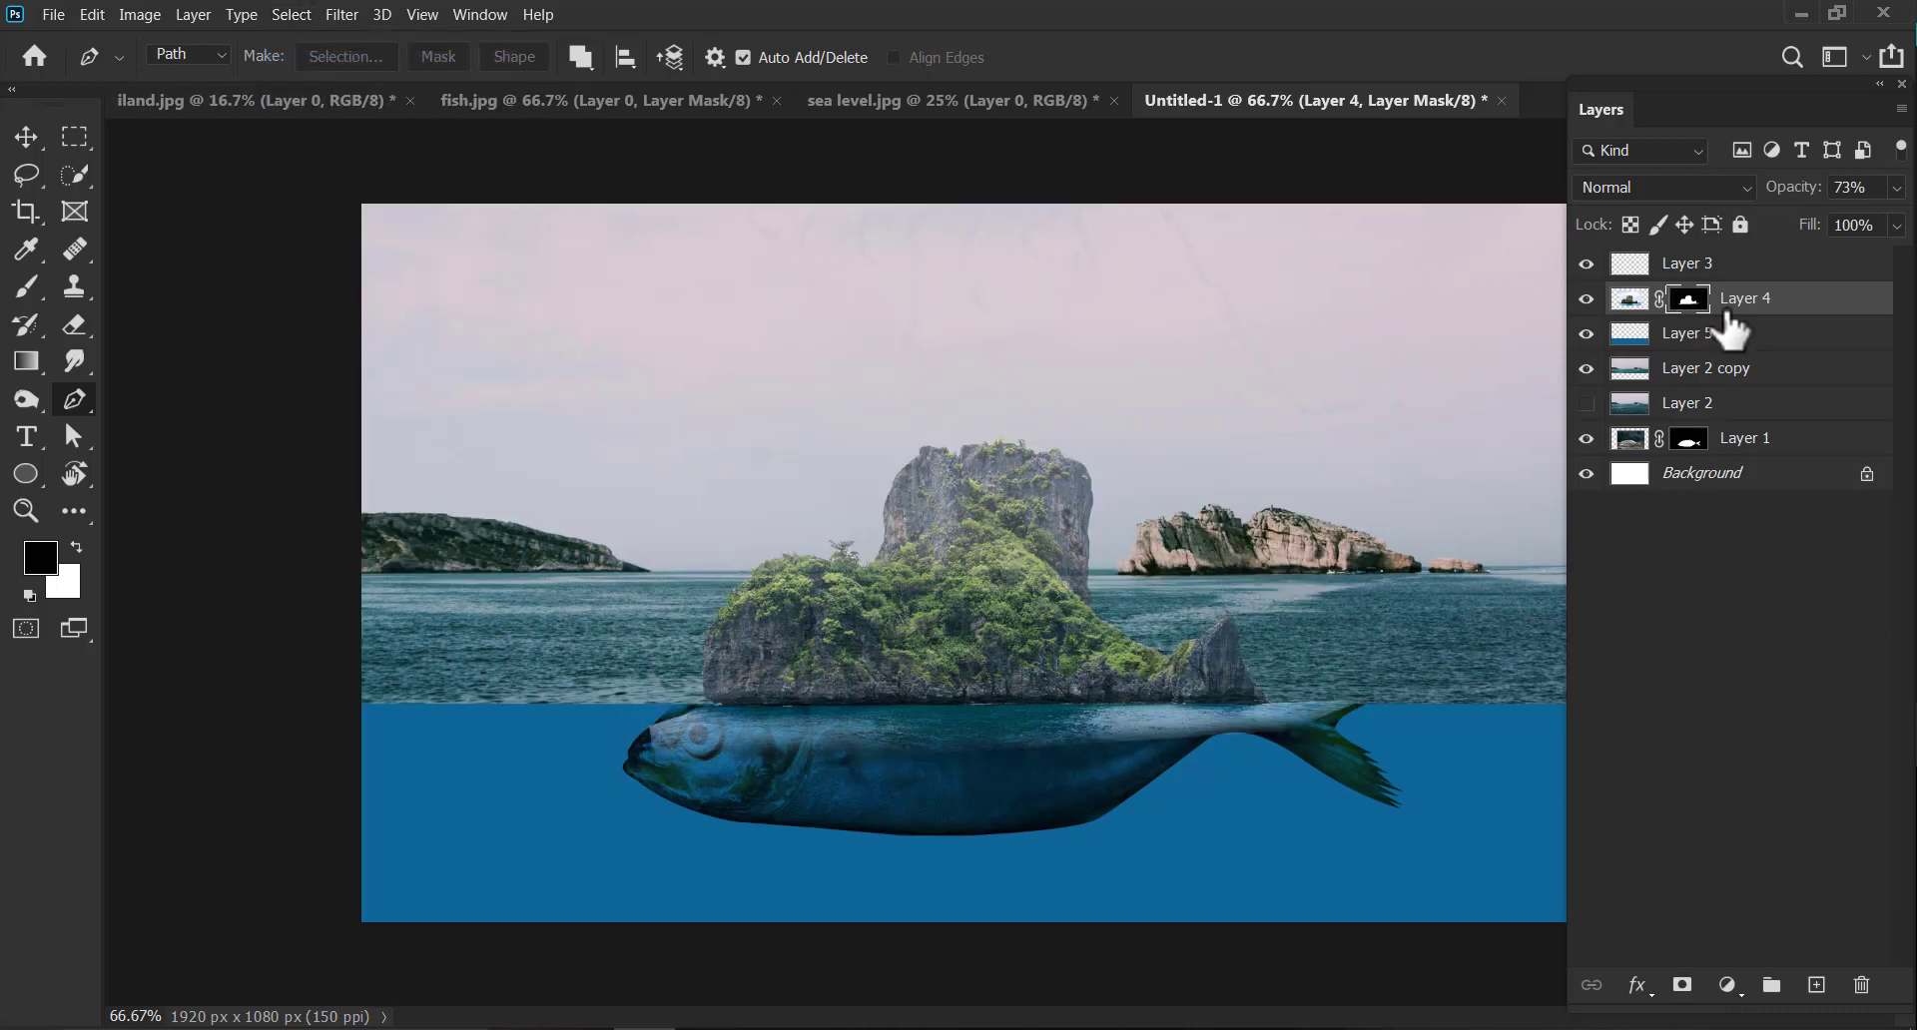
Raise the opacity of the masked island on Layer 4 to 100%.
left_click(1896, 188)
left_click_drag(1863, 220, 1898, 220)
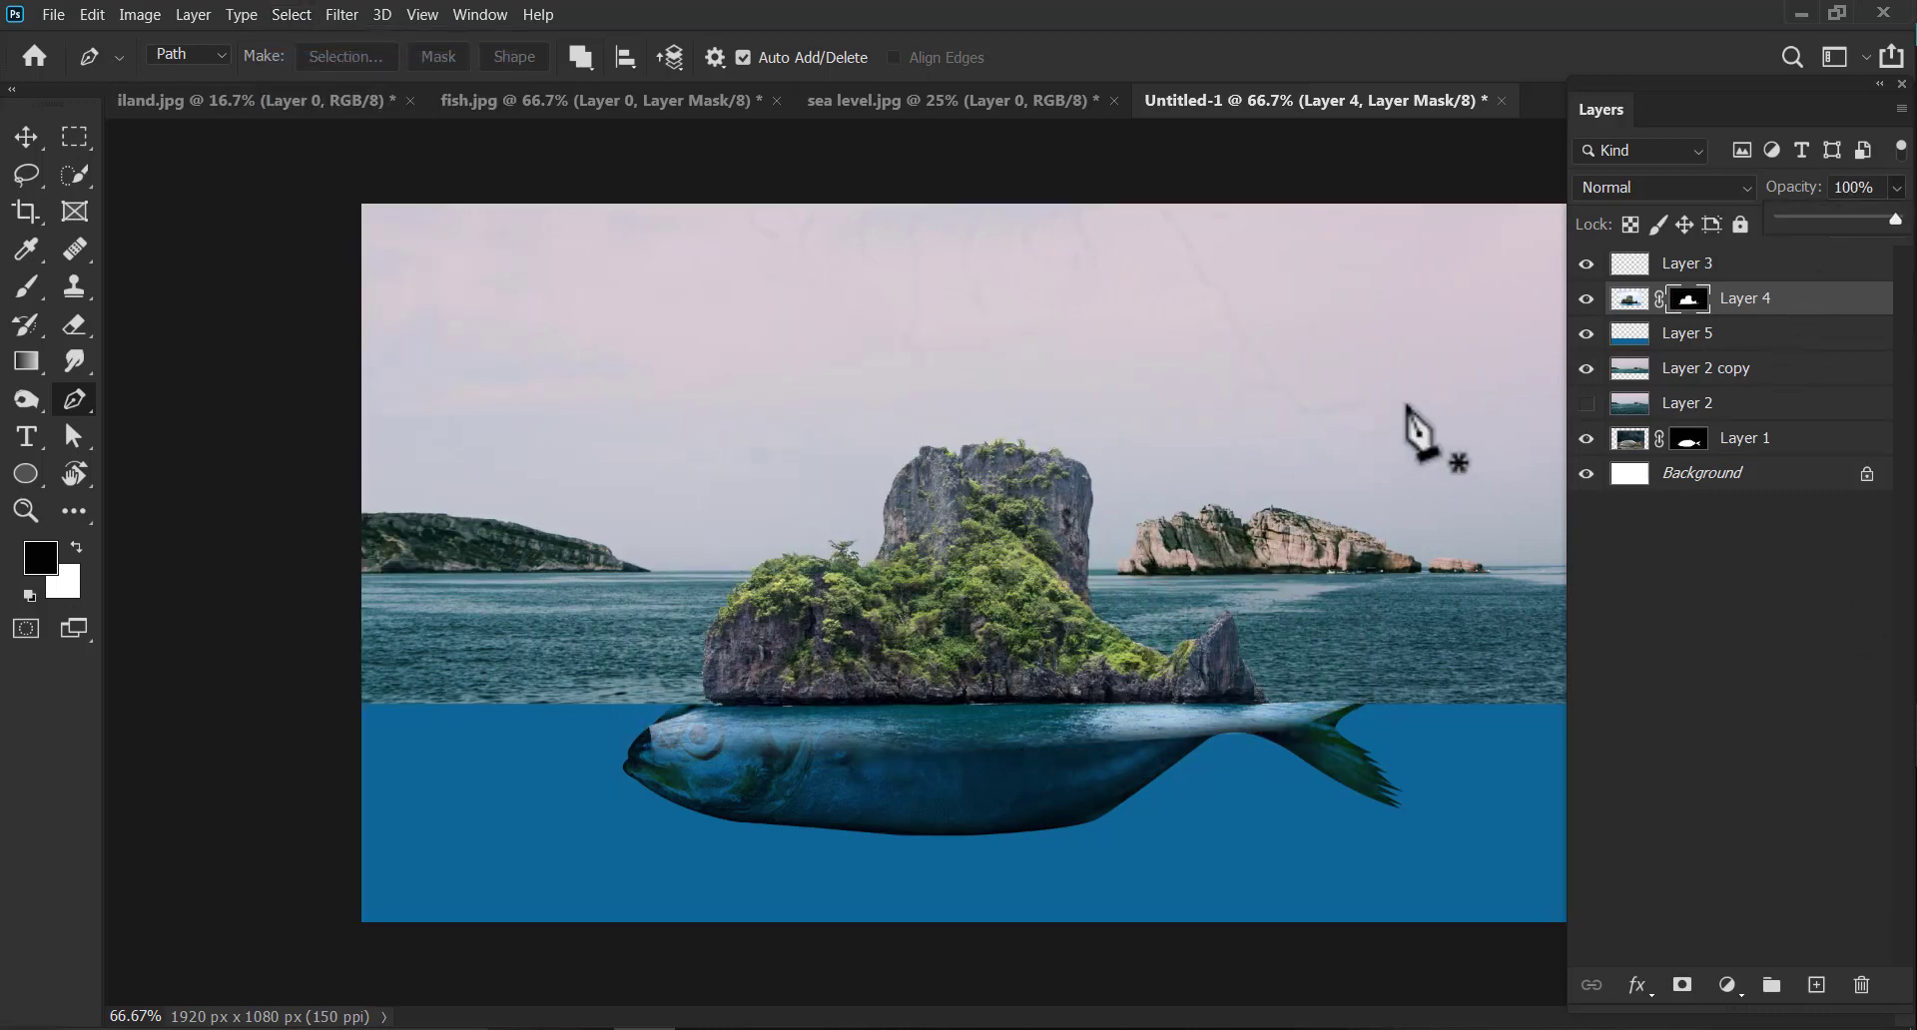
left_click(24, 138)
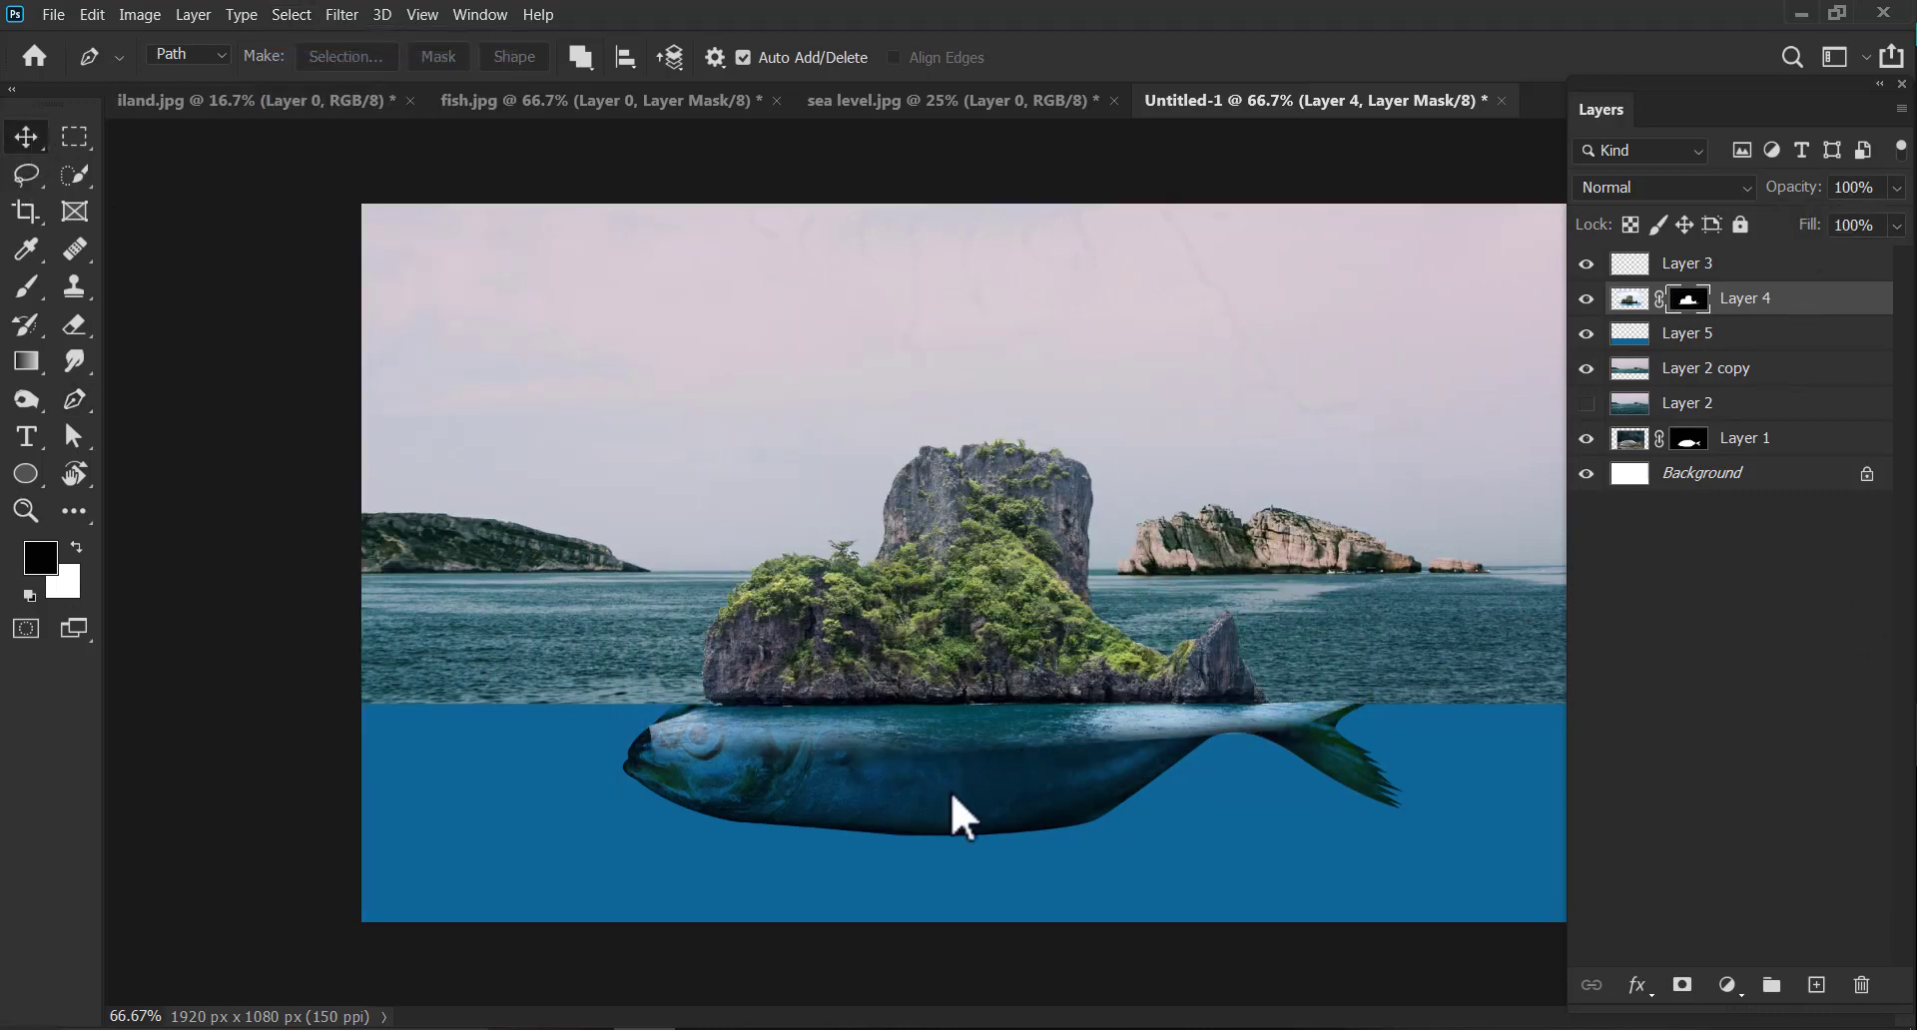
Duplicate the masked island on Layer 4 and hide the original layer.
key("z")
left_click_drag(868, 727, 895, 757)
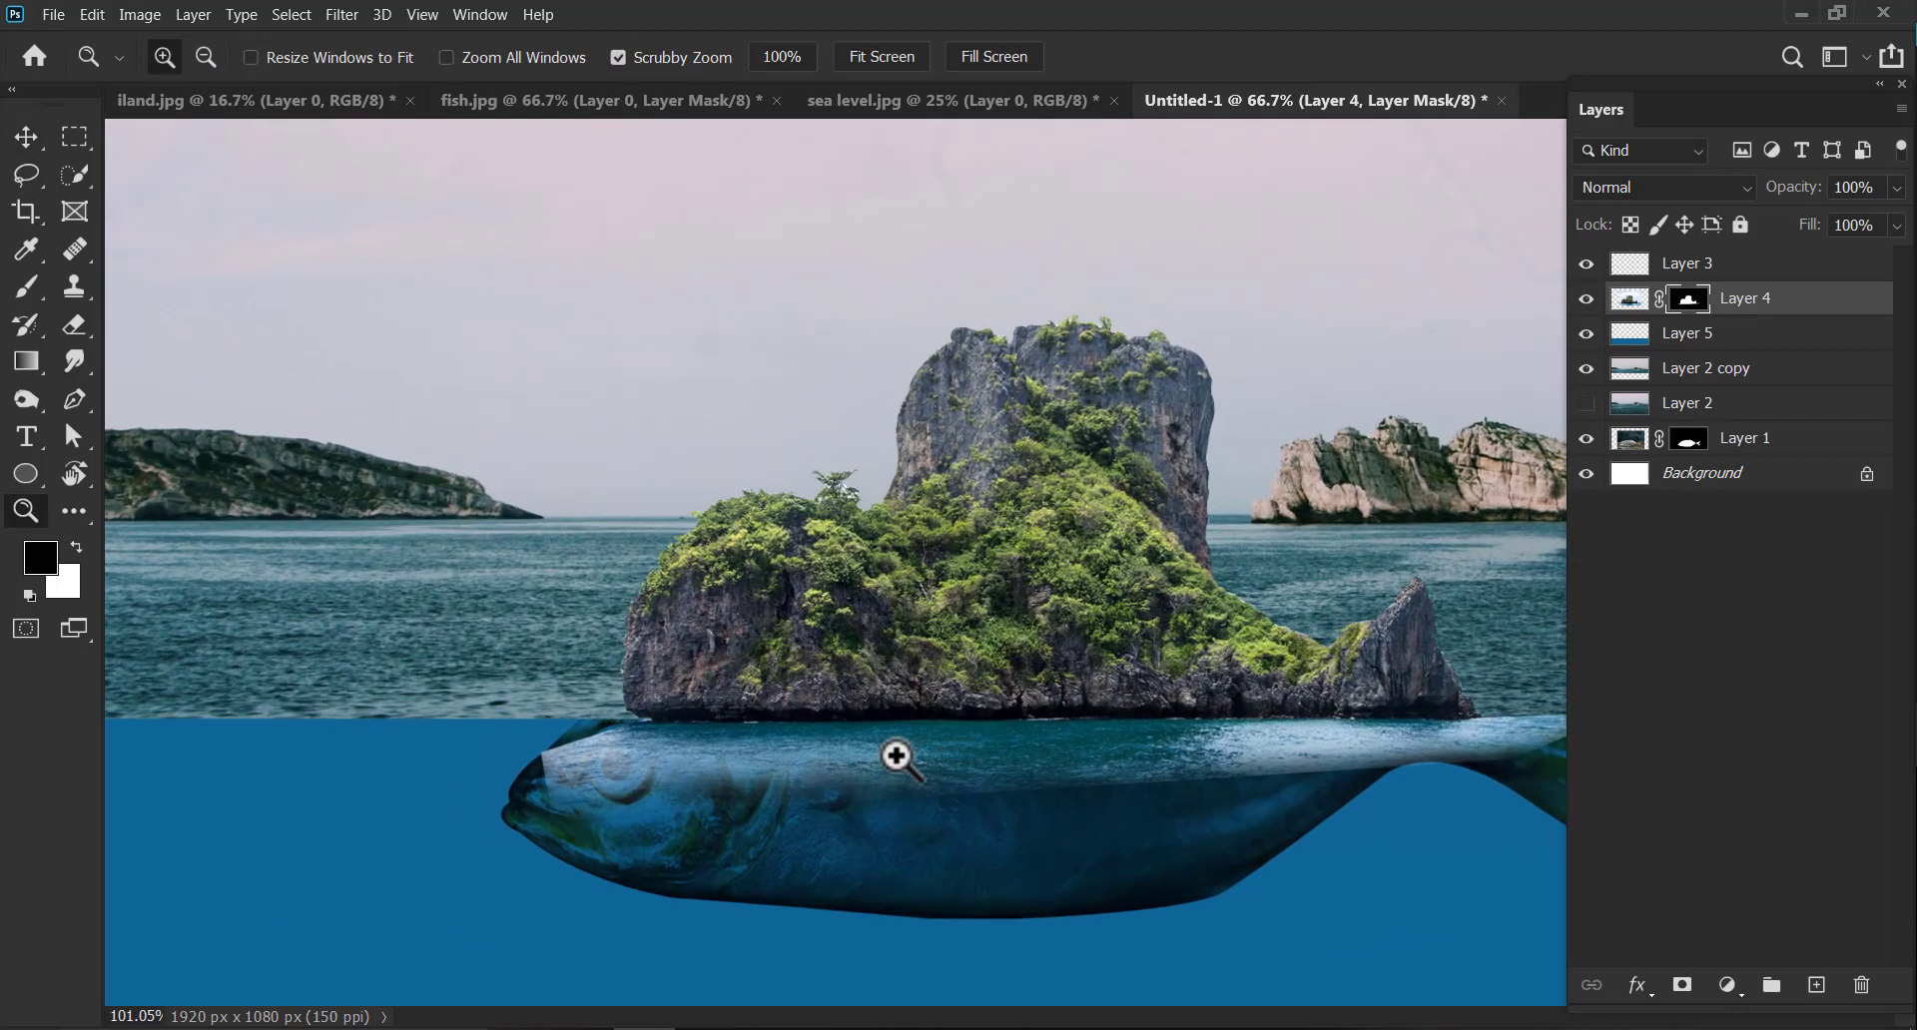
left_click_drag(1014, 699, 788, 711)
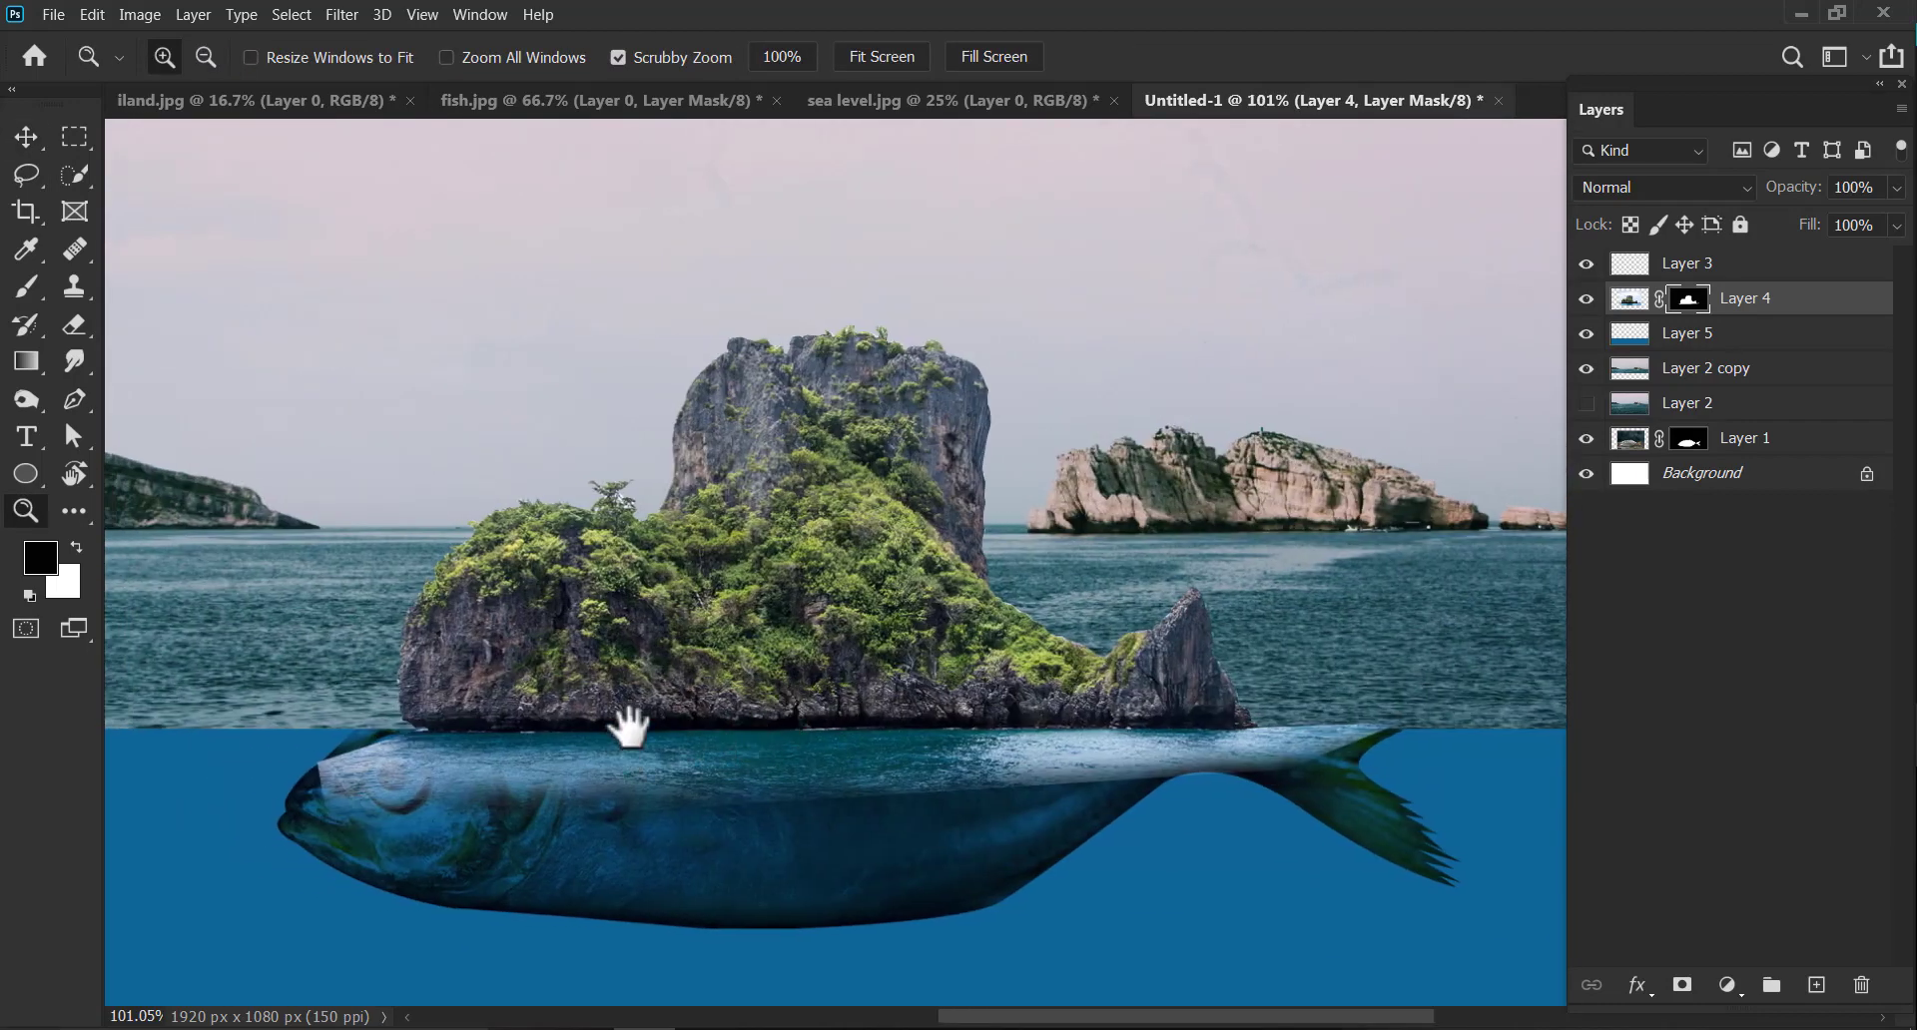
mouse_move(630, 728)
left_mouse_down()
mouse_move(662, 677)
mouse_move(619, 704)
left_mouse_up()
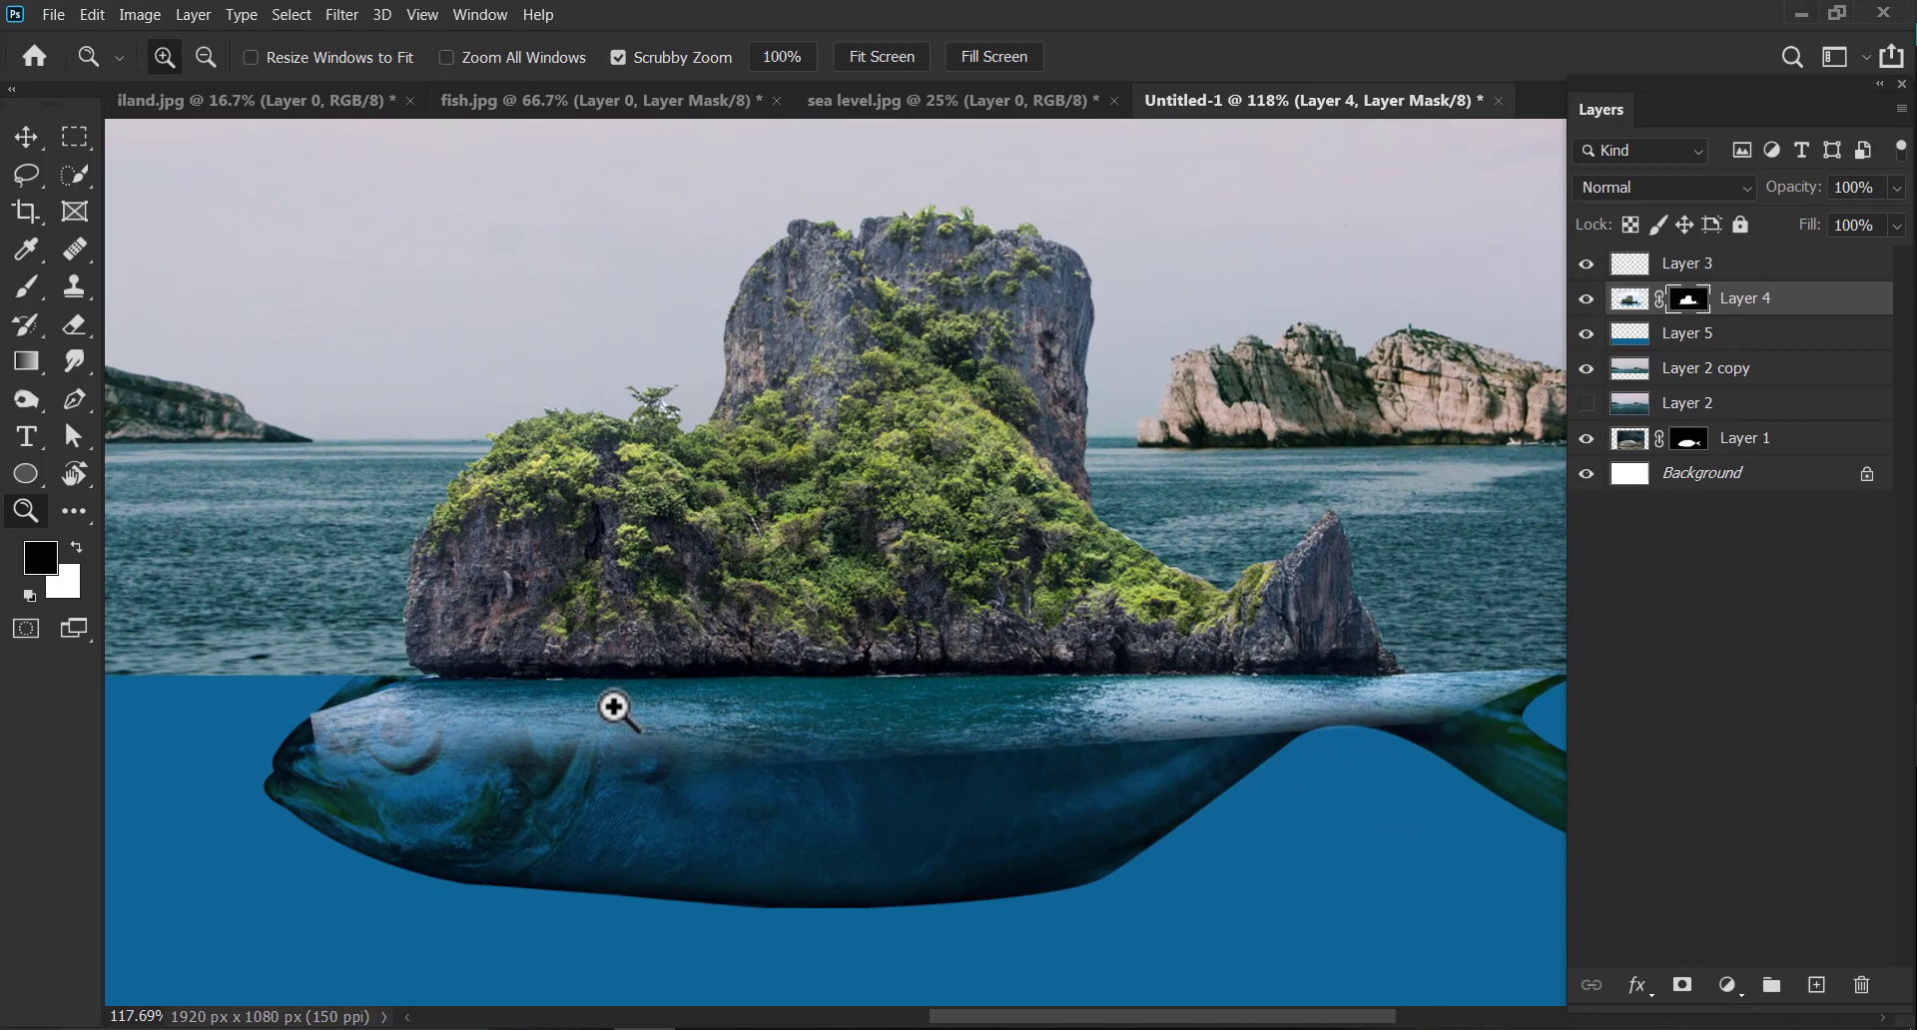
left_click(22, 141)
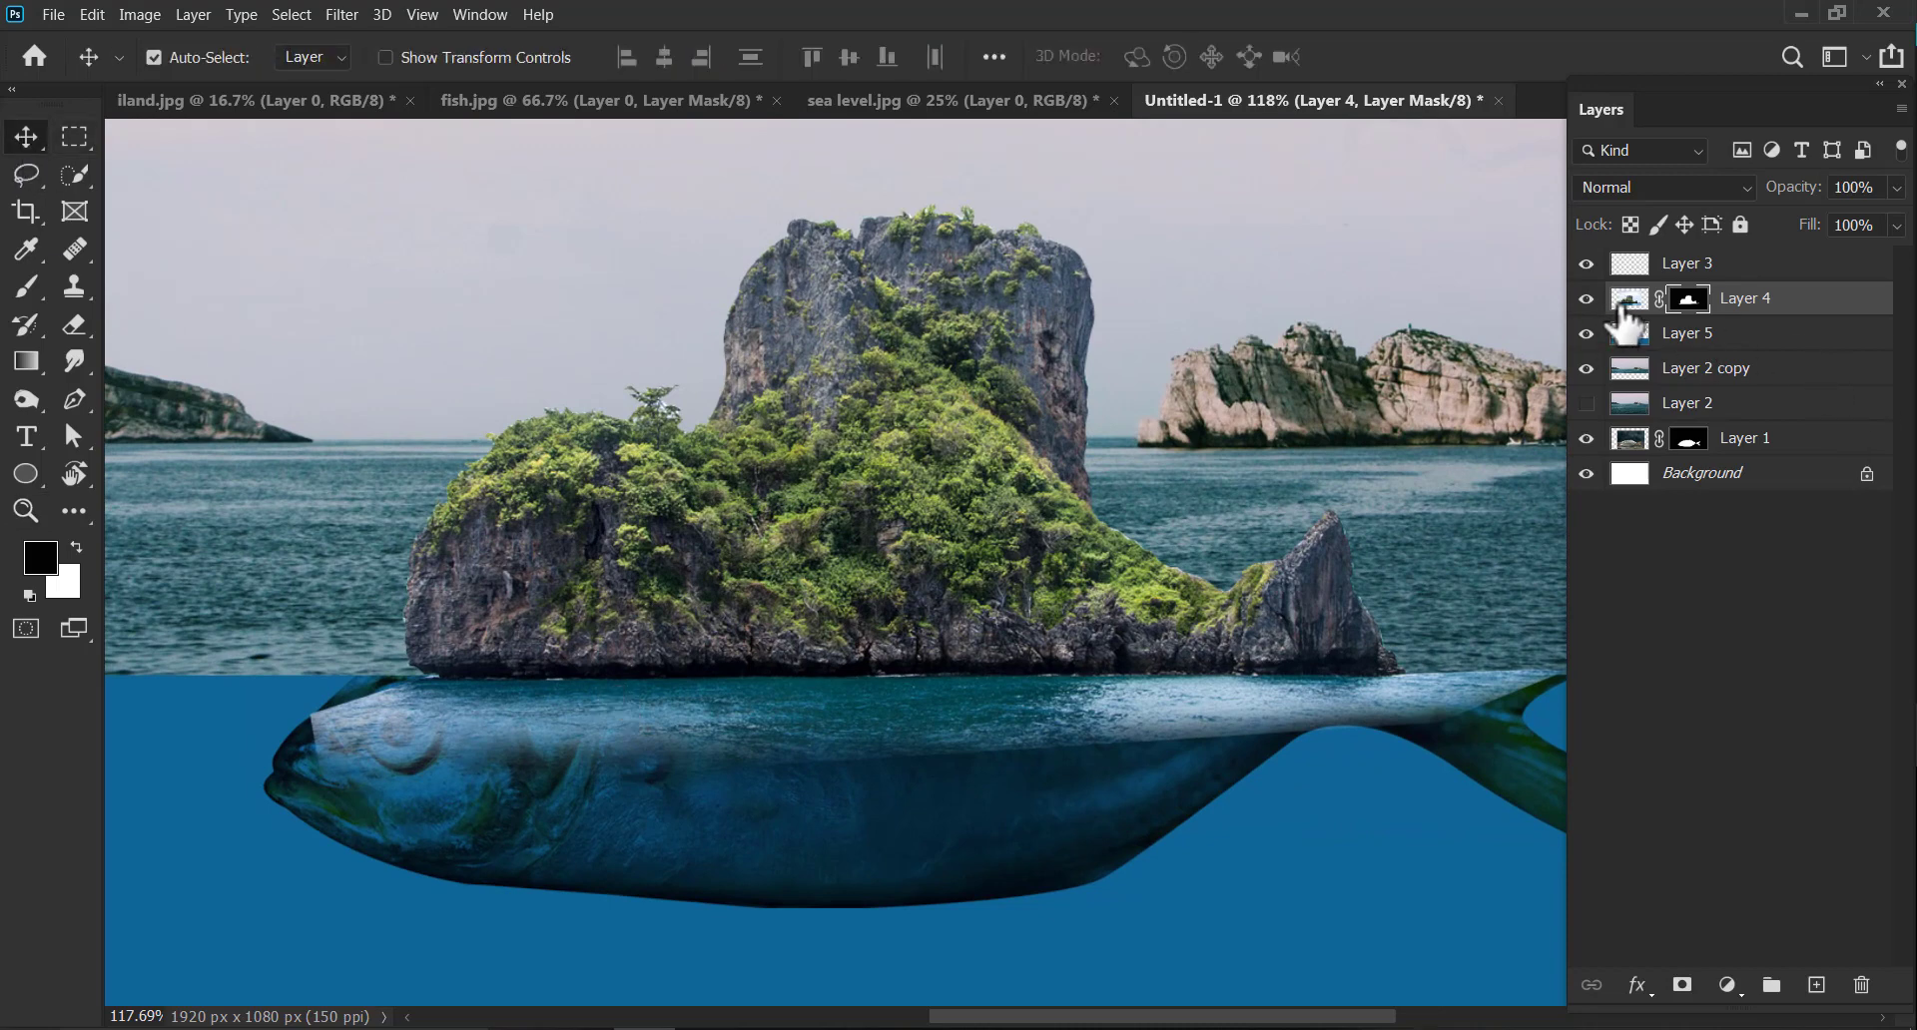
left_click(1804, 299)
key("ctrl+j")
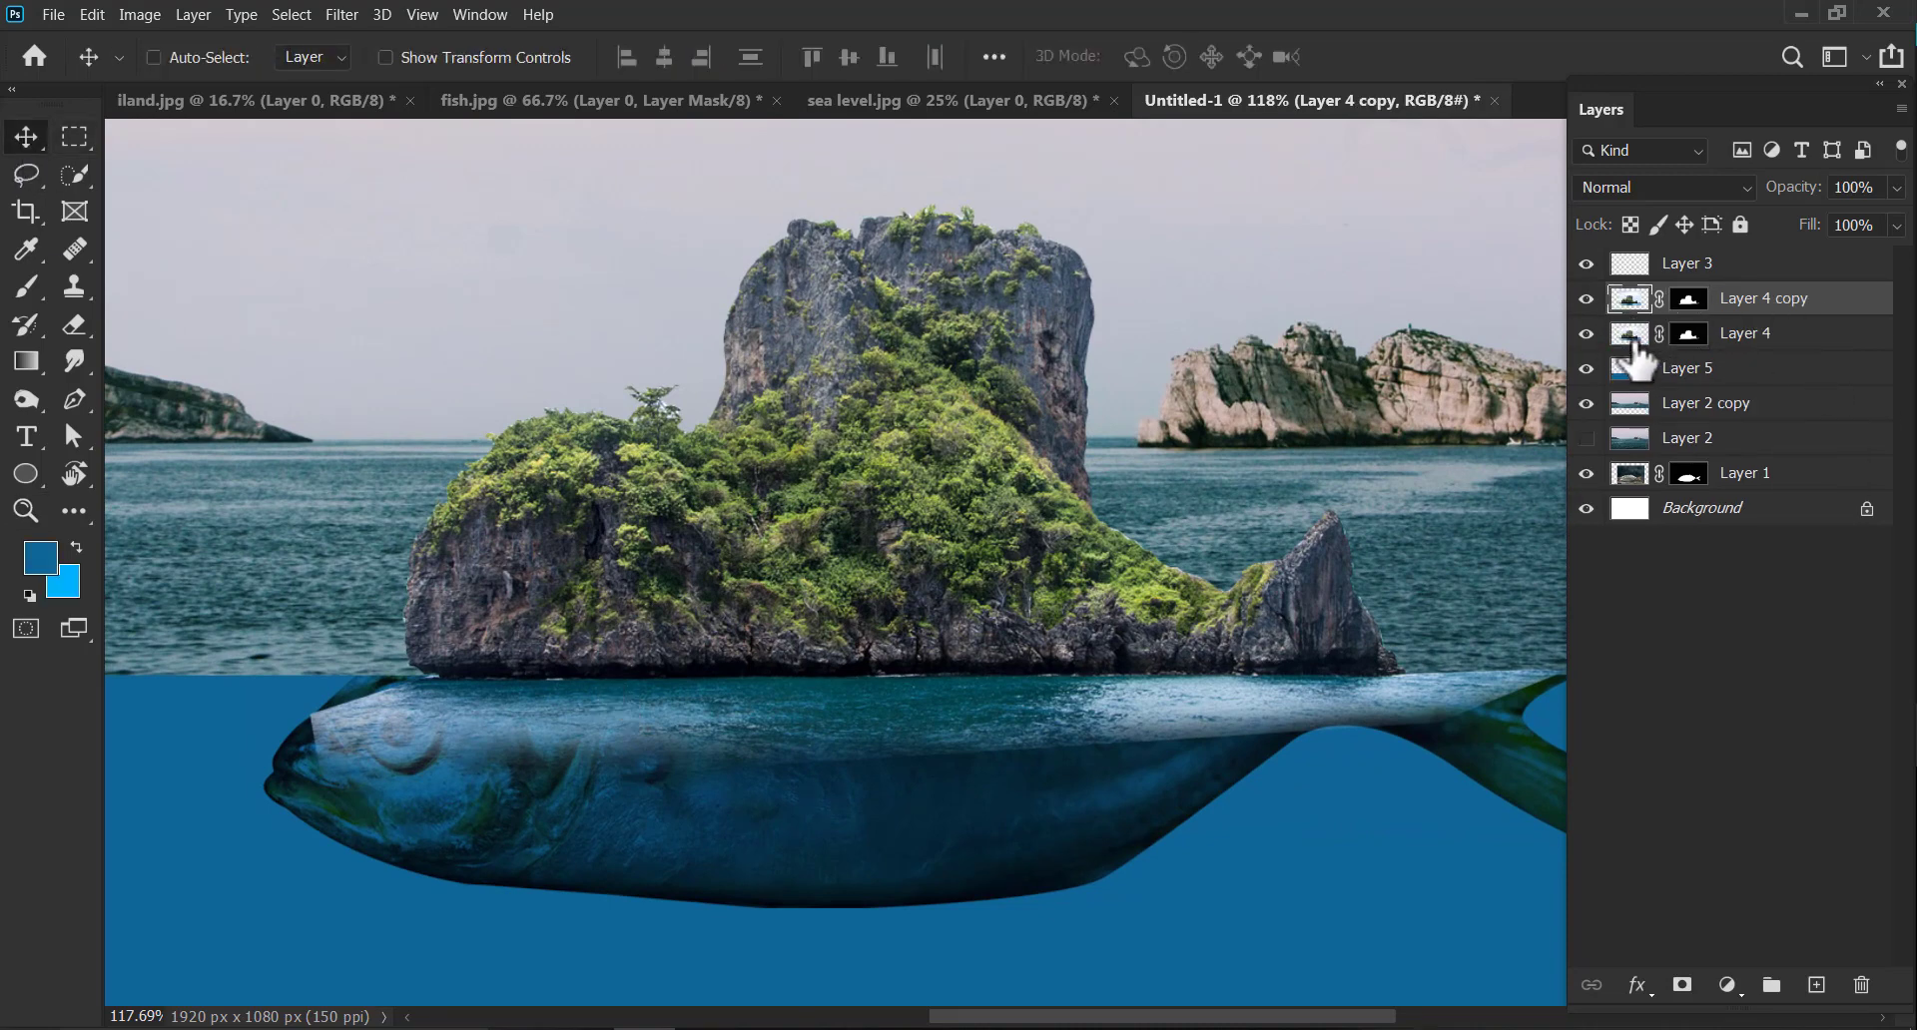
left_click(1586, 336)
Paint black on Layer 4 copy's mask with a 50 px soft brush to clear the water off the fish's head and body.
left_click_drag(649, 619, 661, 587)
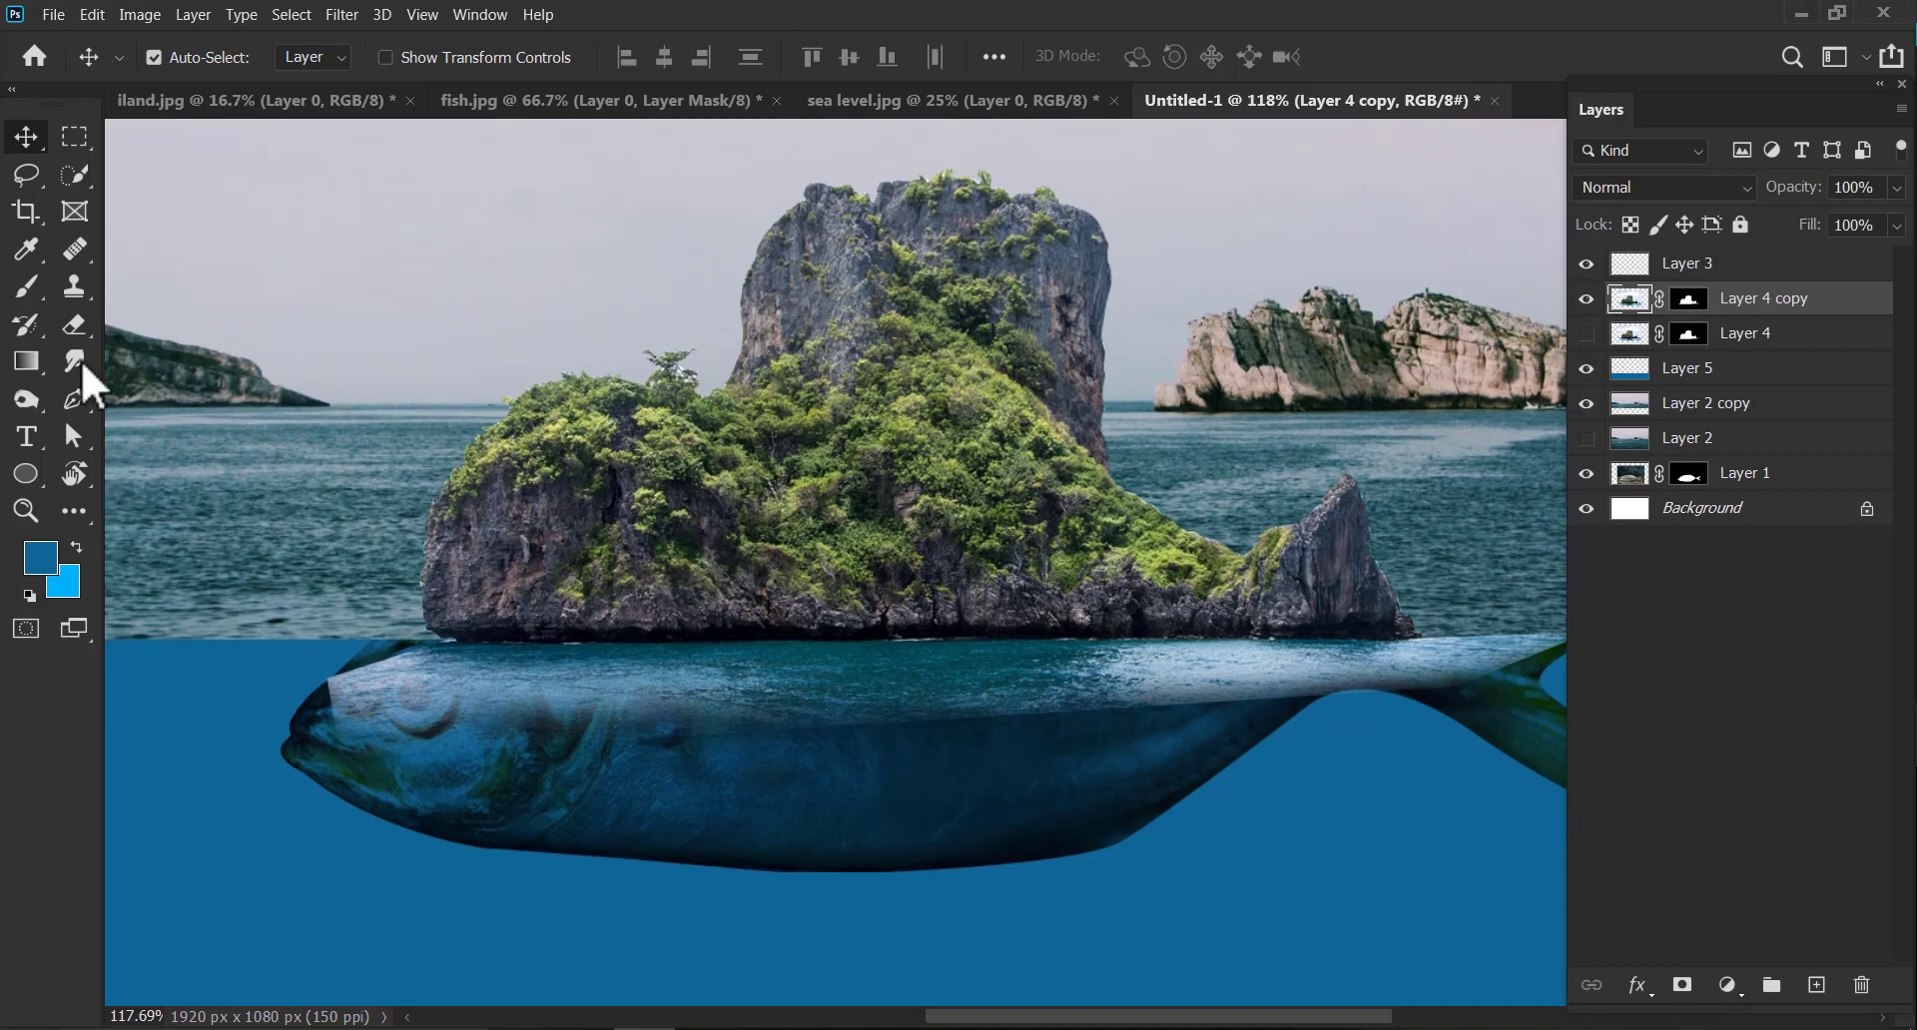
left_click(42, 281)
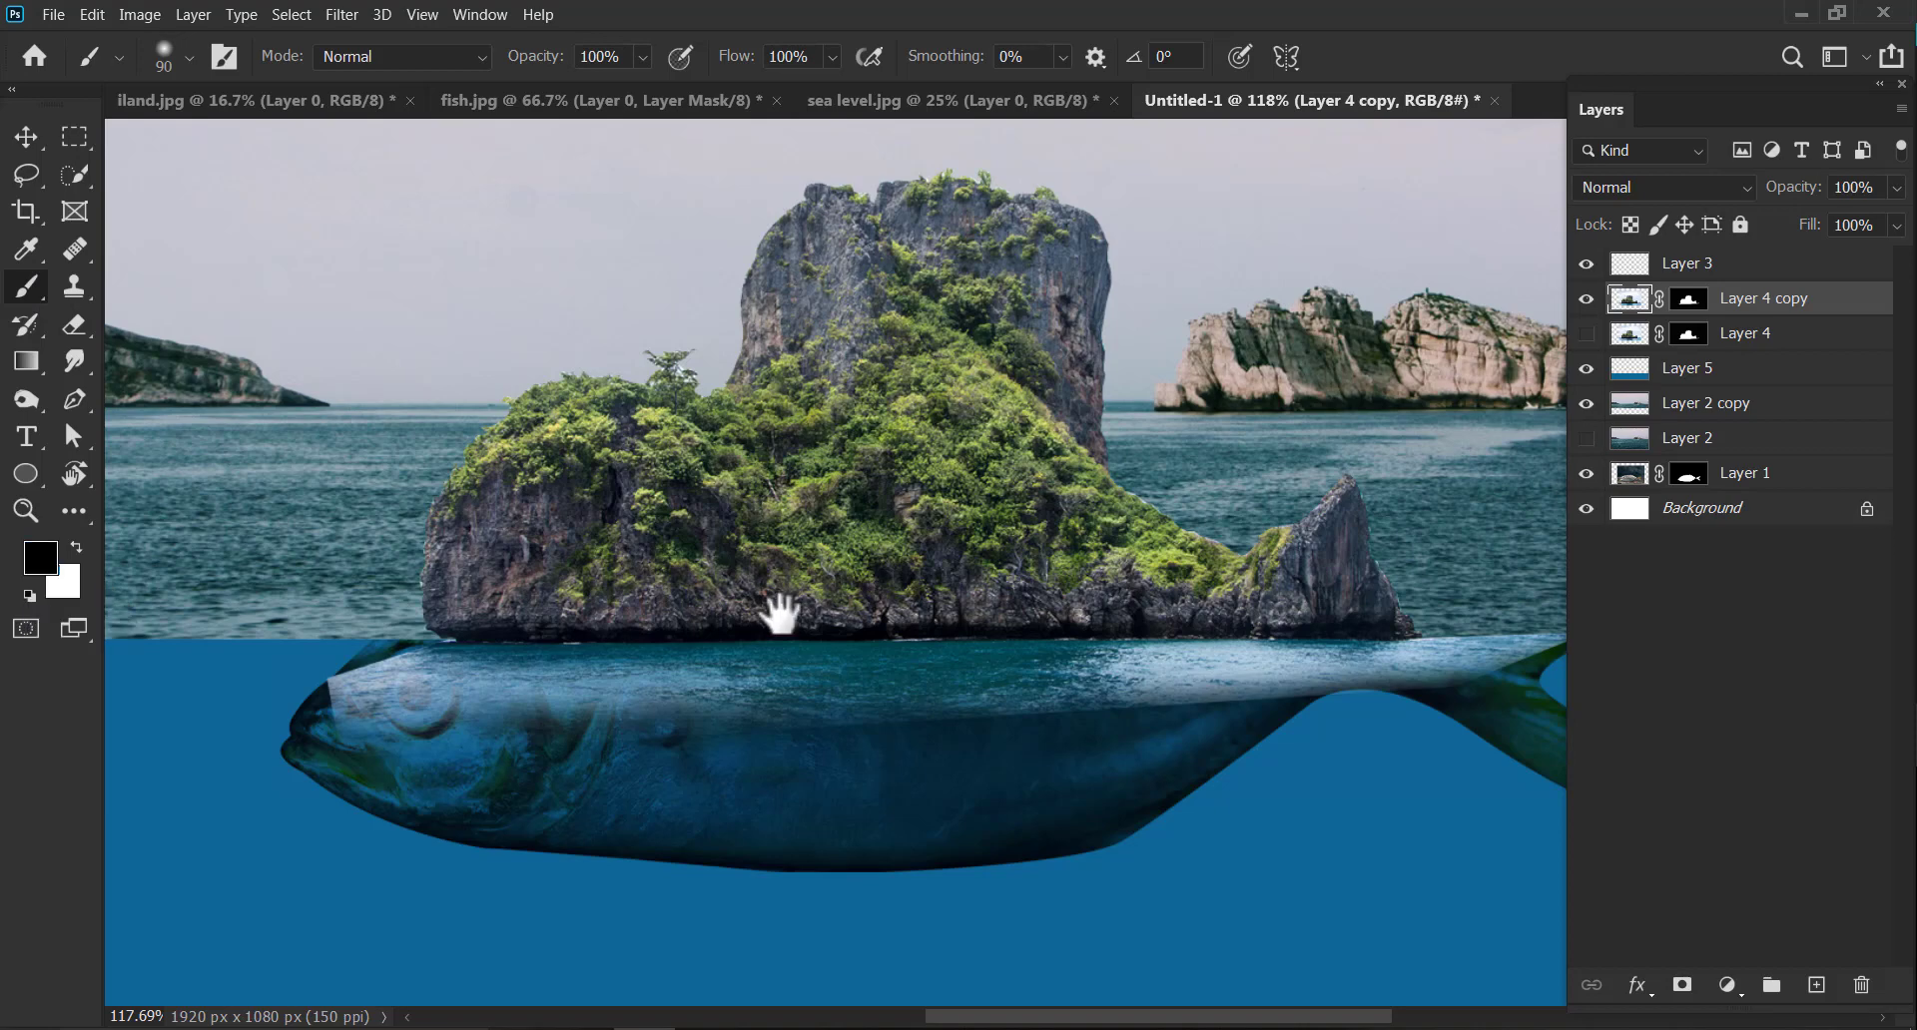
key("[")
key("[")
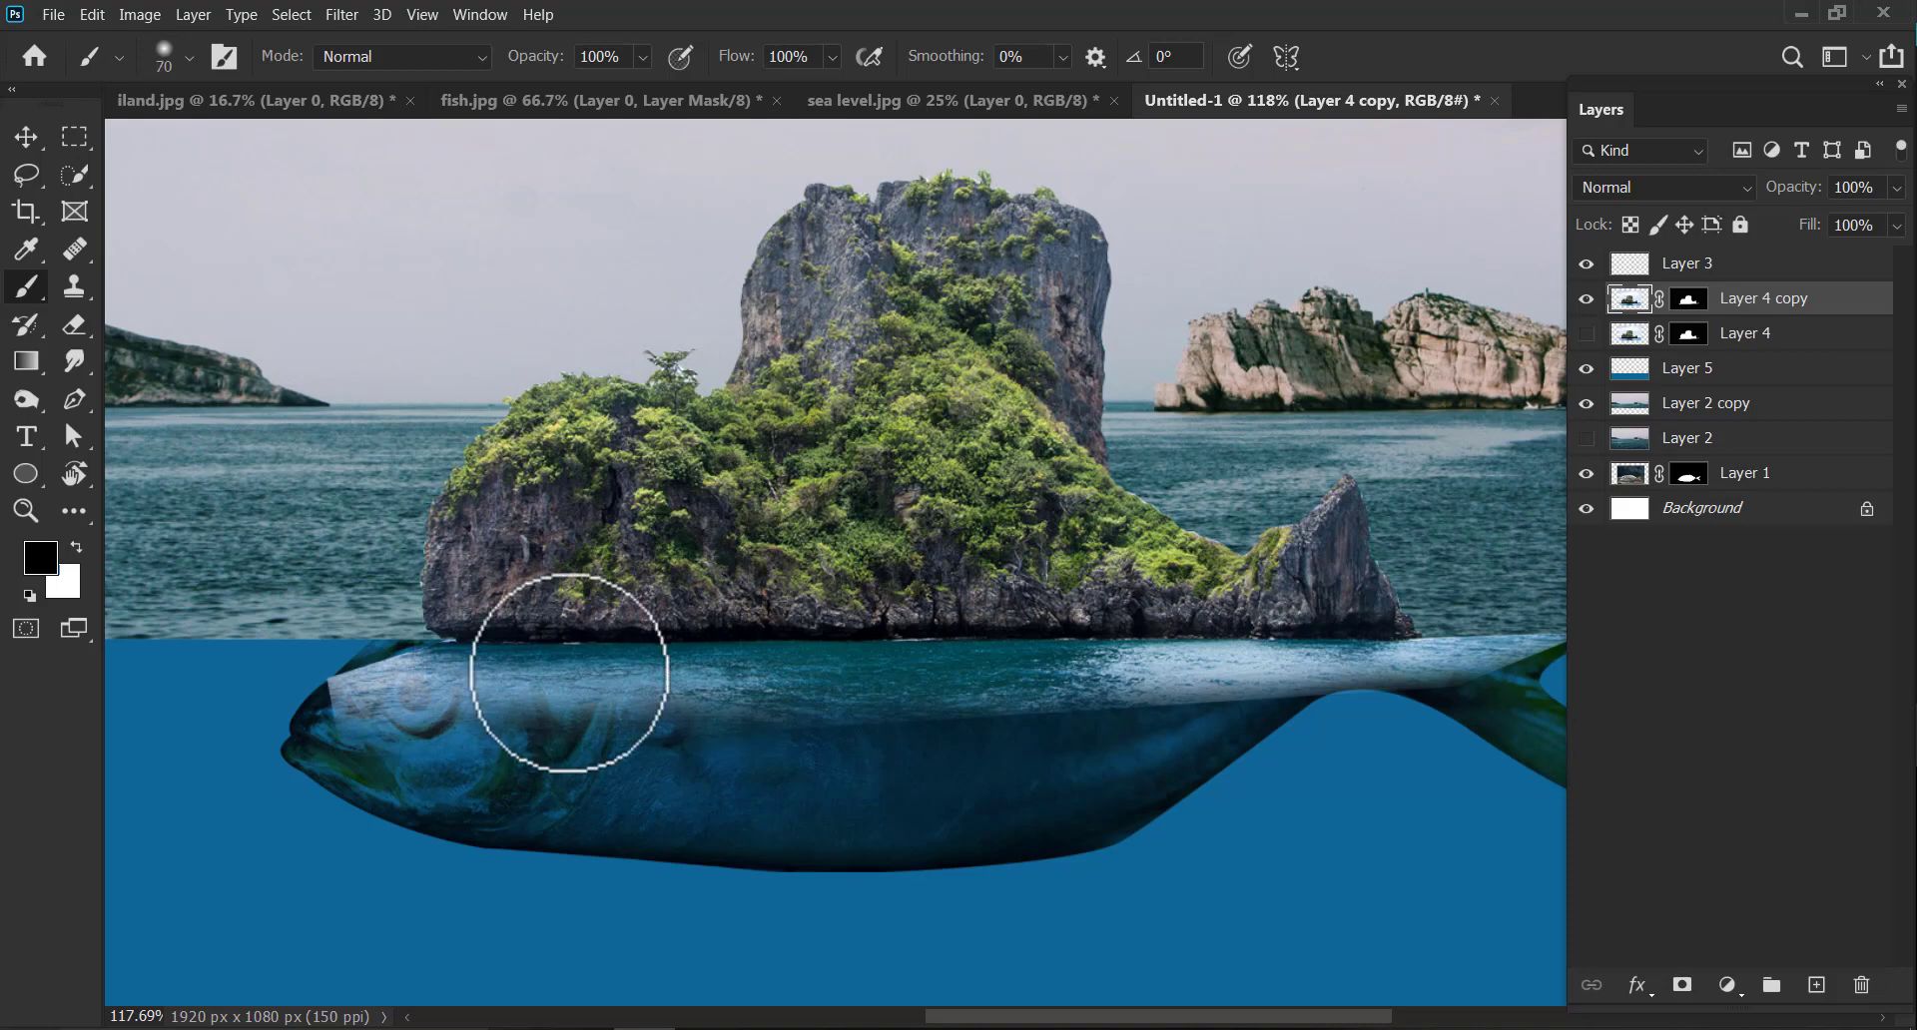
key("bracketleft")
key("bracketleft")
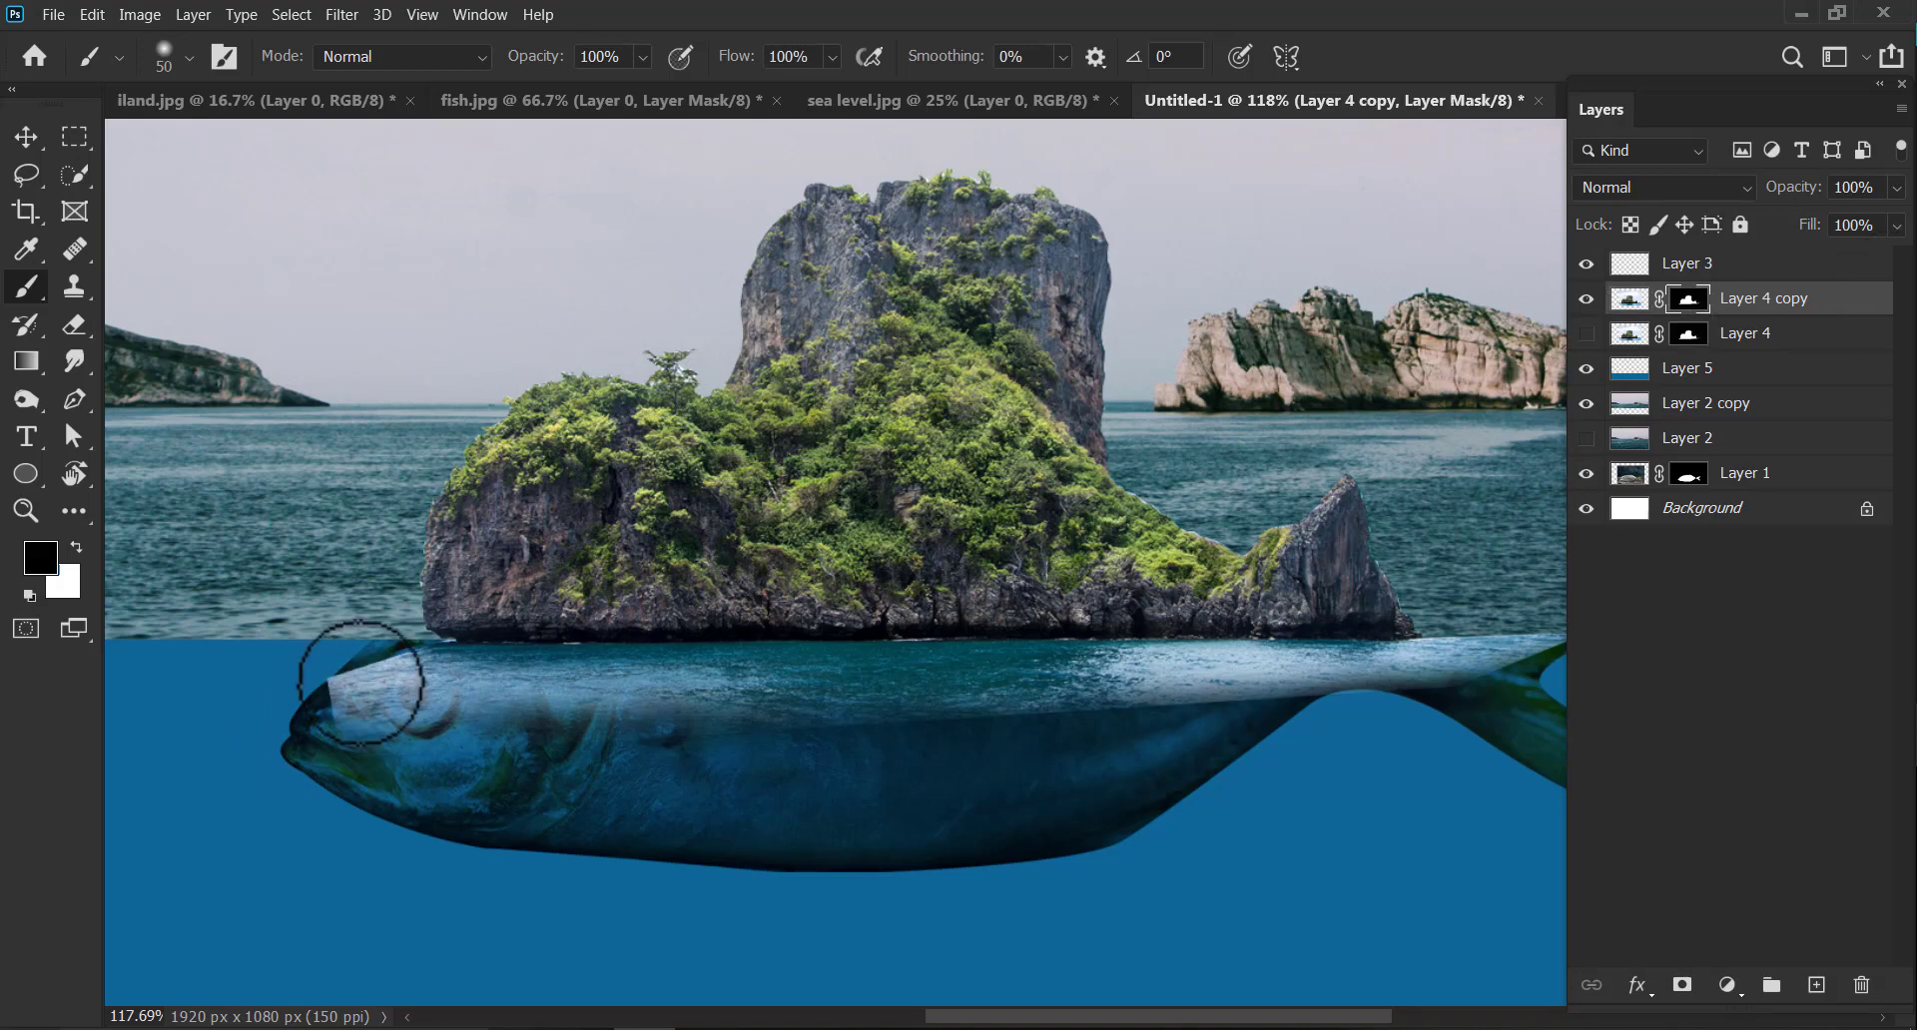
mouse_move(360, 683)
left_mouse_down()
mouse_move(312, 684)
mouse_move(392, 743)
mouse_move(327, 688)
left_mouse_up()
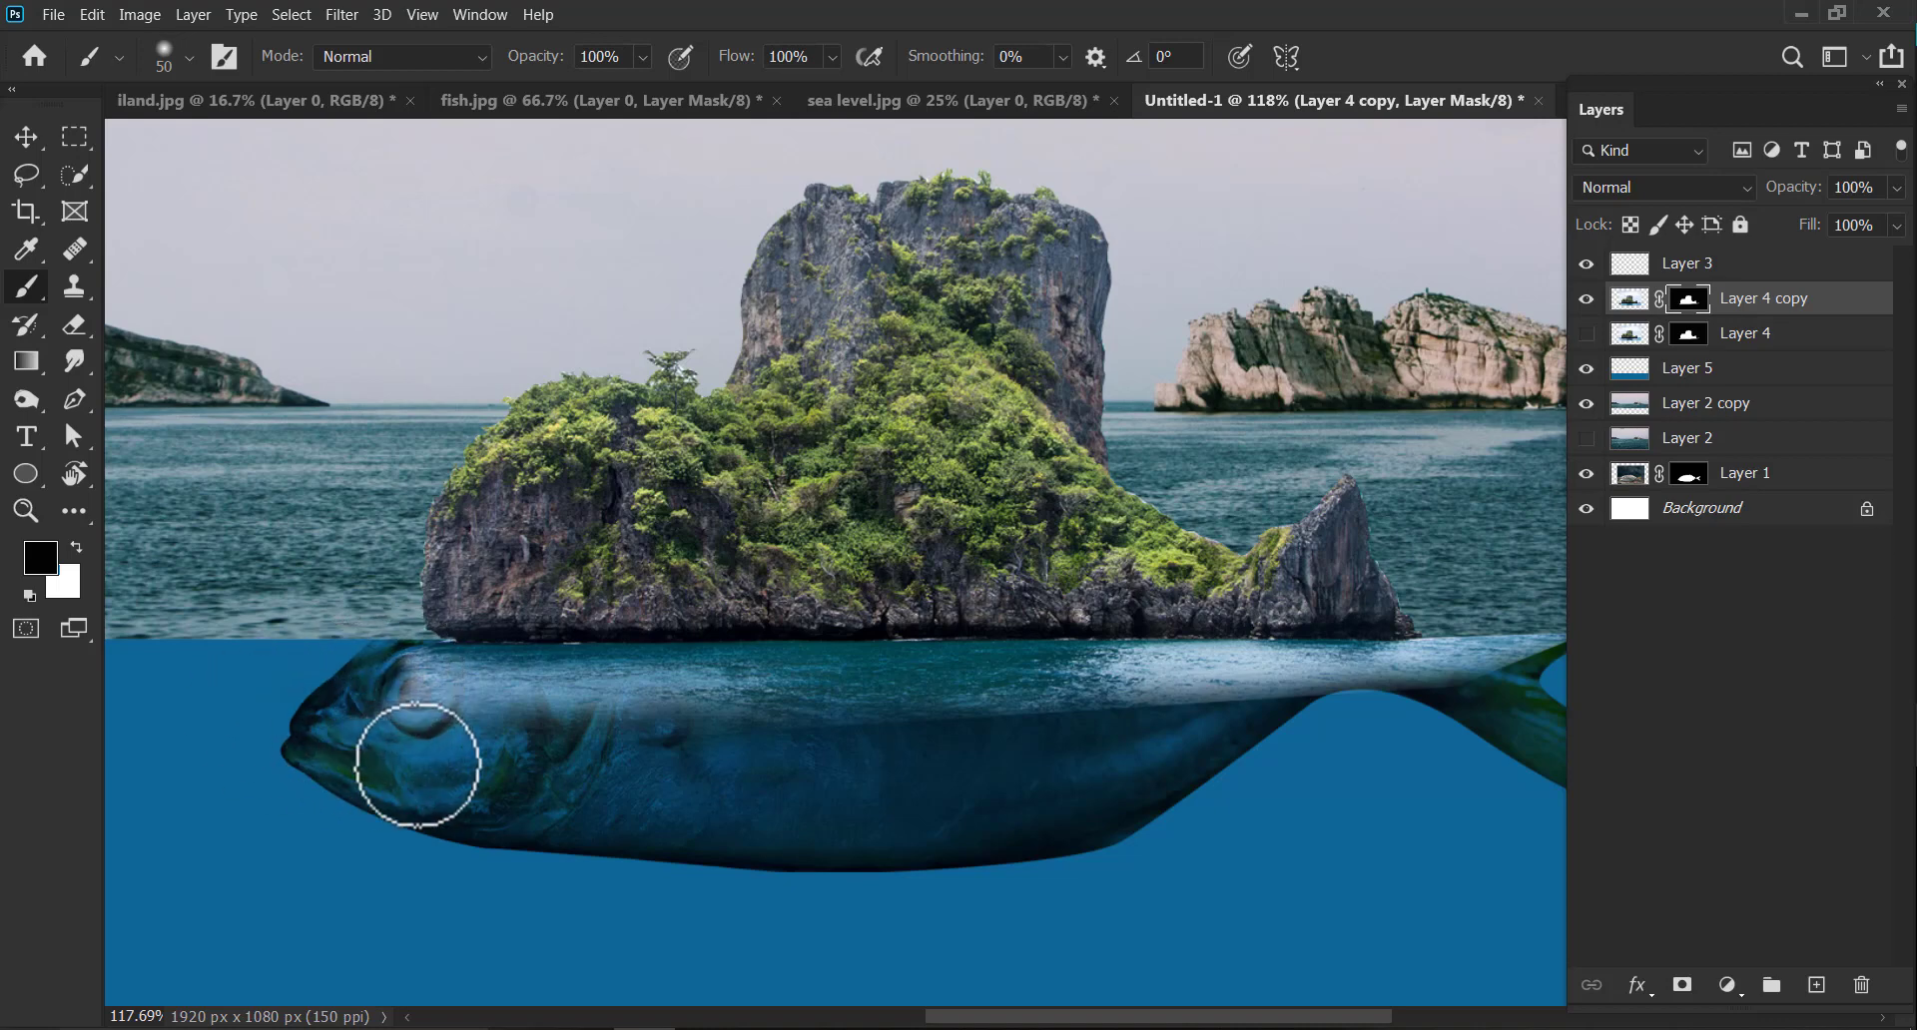
mouse_move(418, 764)
left_mouse_down()
mouse_move(415, 693)
mouse_move(394, 676)
mouse_move(432, 688)
mouse_move(395, 685)
mouse_move(400, 711)
mouse_move(634, 763)
mouse_move(1134, 713)
mouse_move(1082, 725)
left_mouse_up()
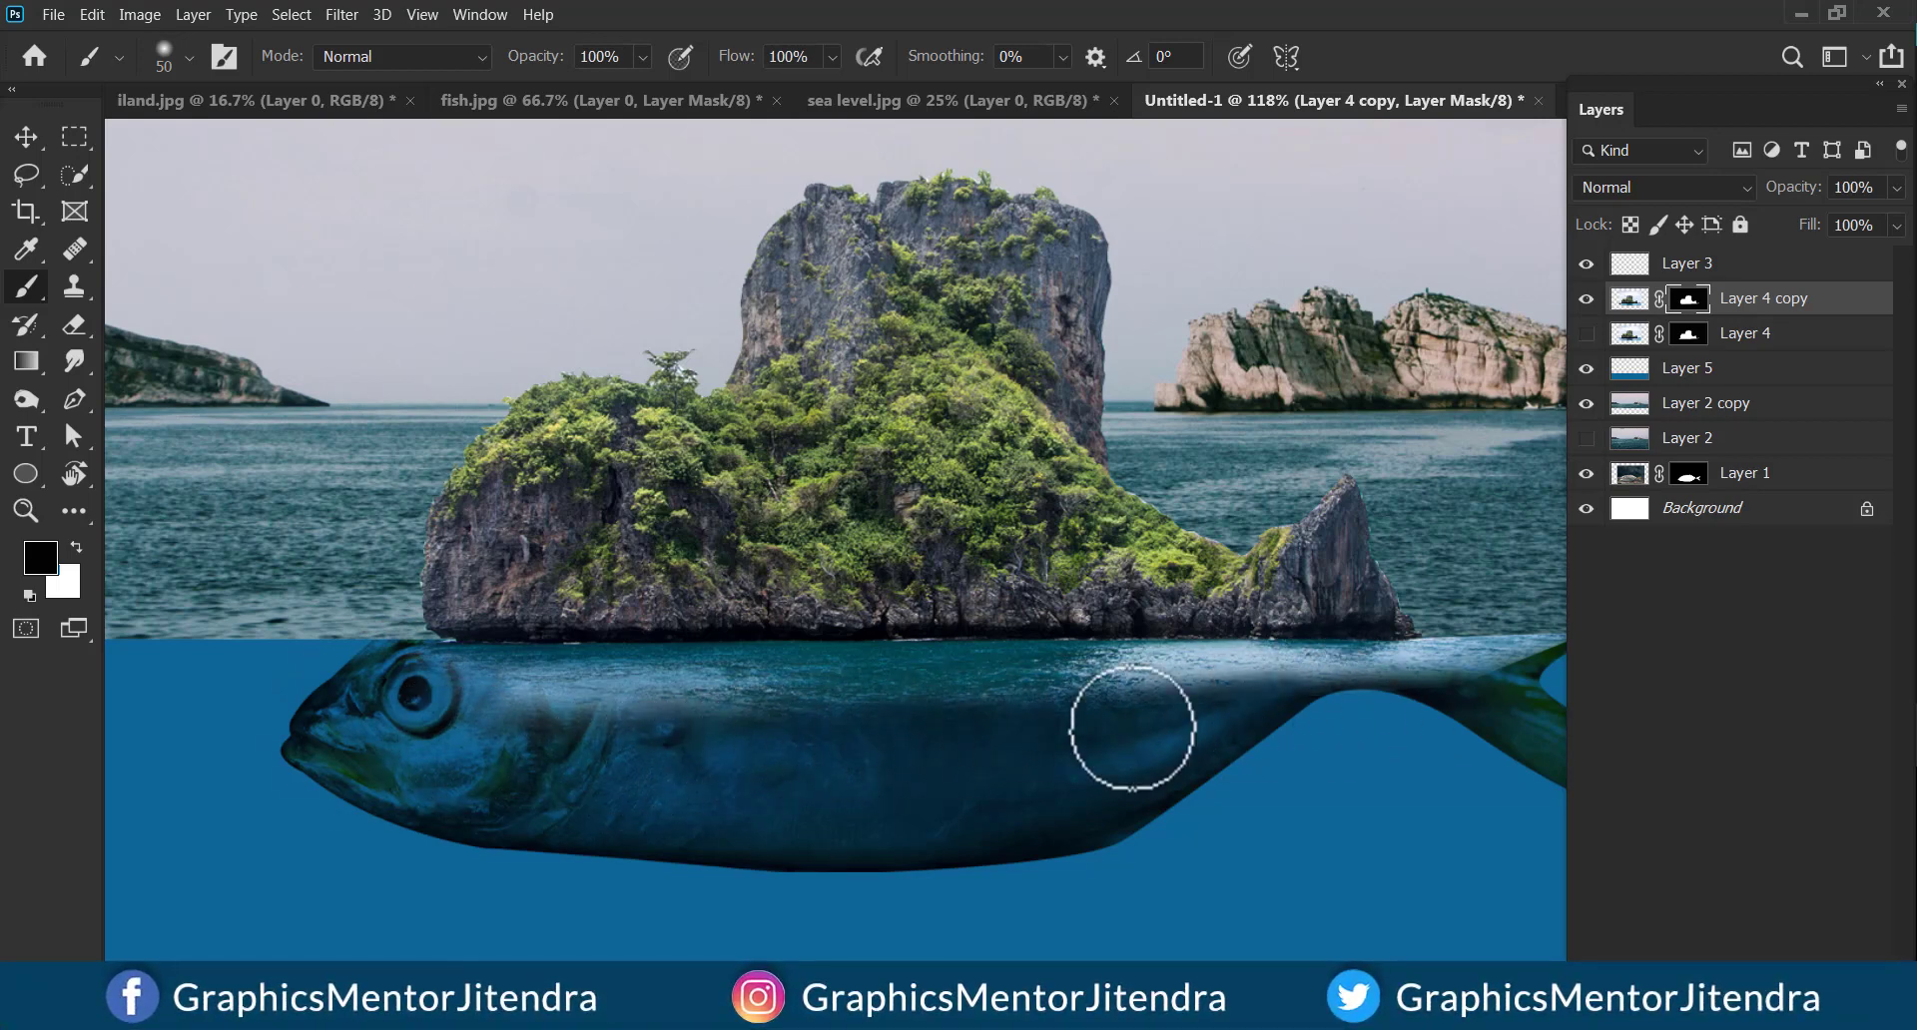
left_click_drag(1219, 710, 949, 735)
left_click_drag(1214, 721, 1346, 660)
Free-transform the island on Layer 4 copy to 100.24% and warp its lower left corner outward above the fish's head.
left_click_drag(811, 564, 806, 568)
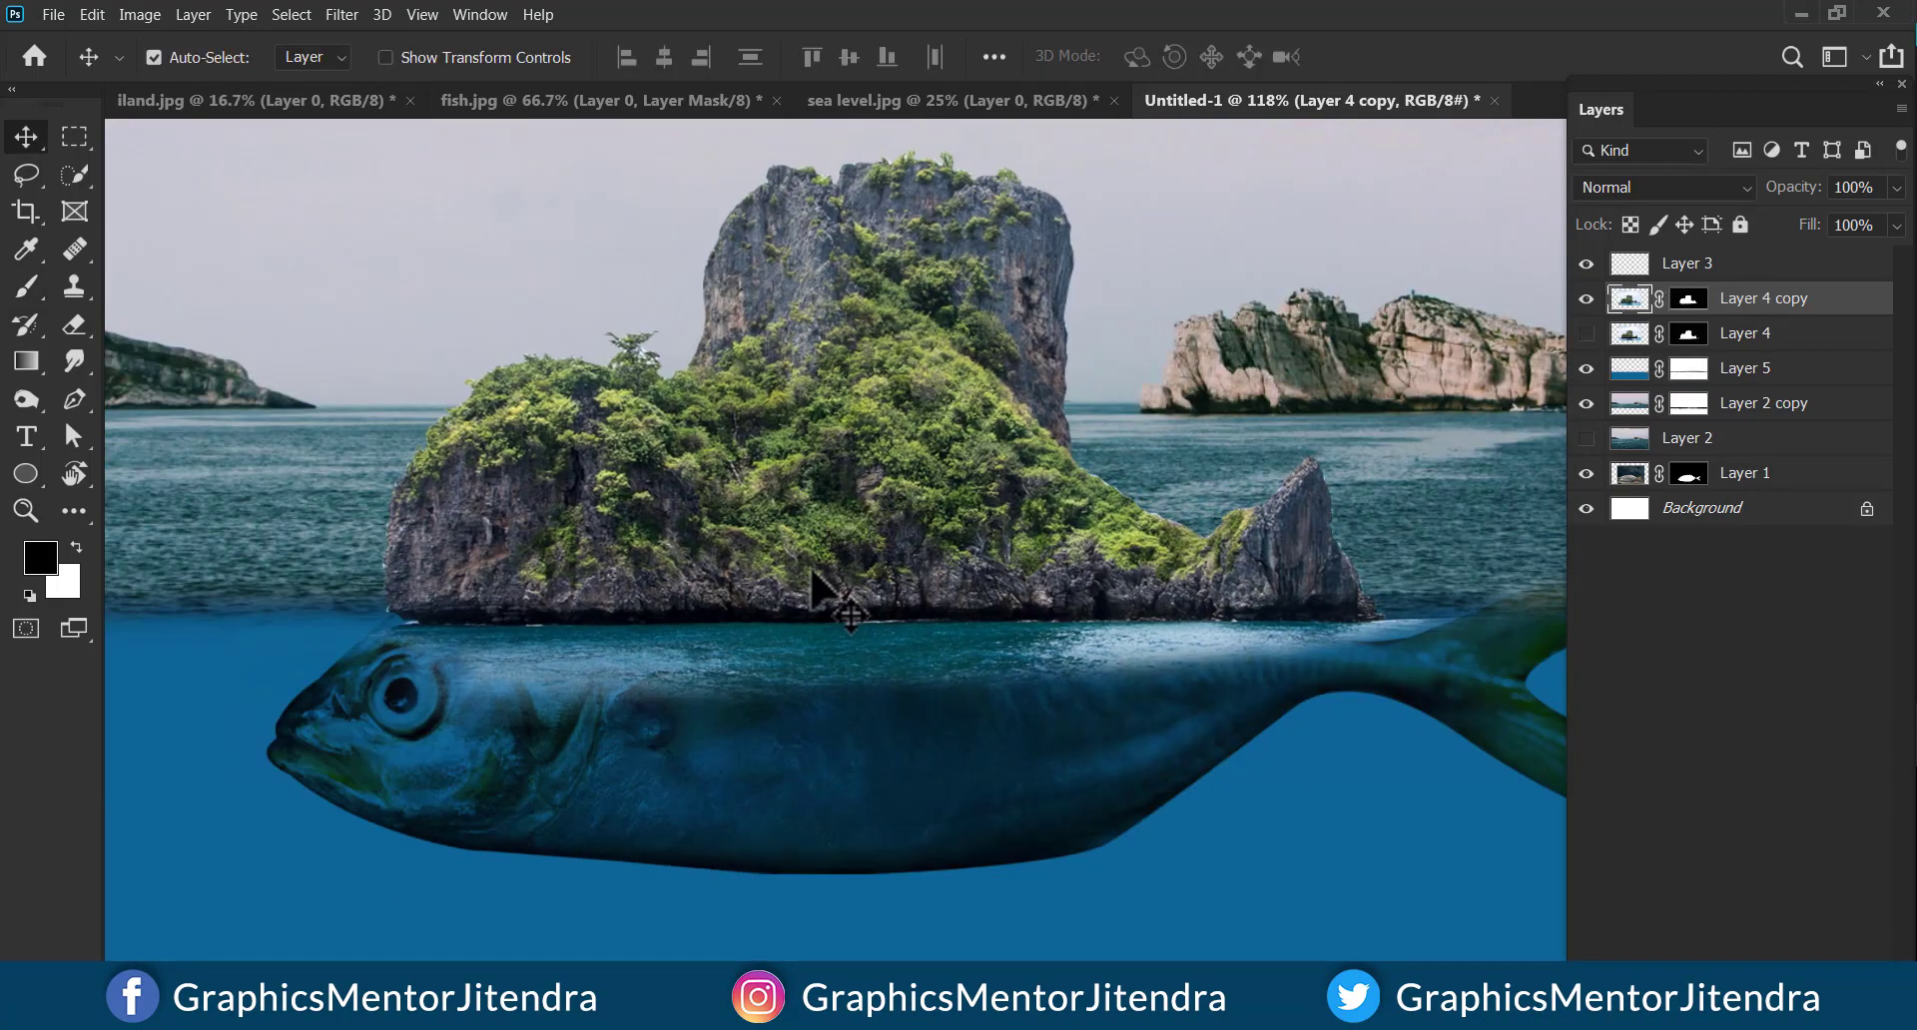
key("ctrl+t")
left_click_drag(494, 610, 615, 599)
mouse_move(322, 771)
left_mouse_down()
mouse_move(287, 774)
mouse_move(315, 771)
left_mouse_up()
right_click(777, 557)
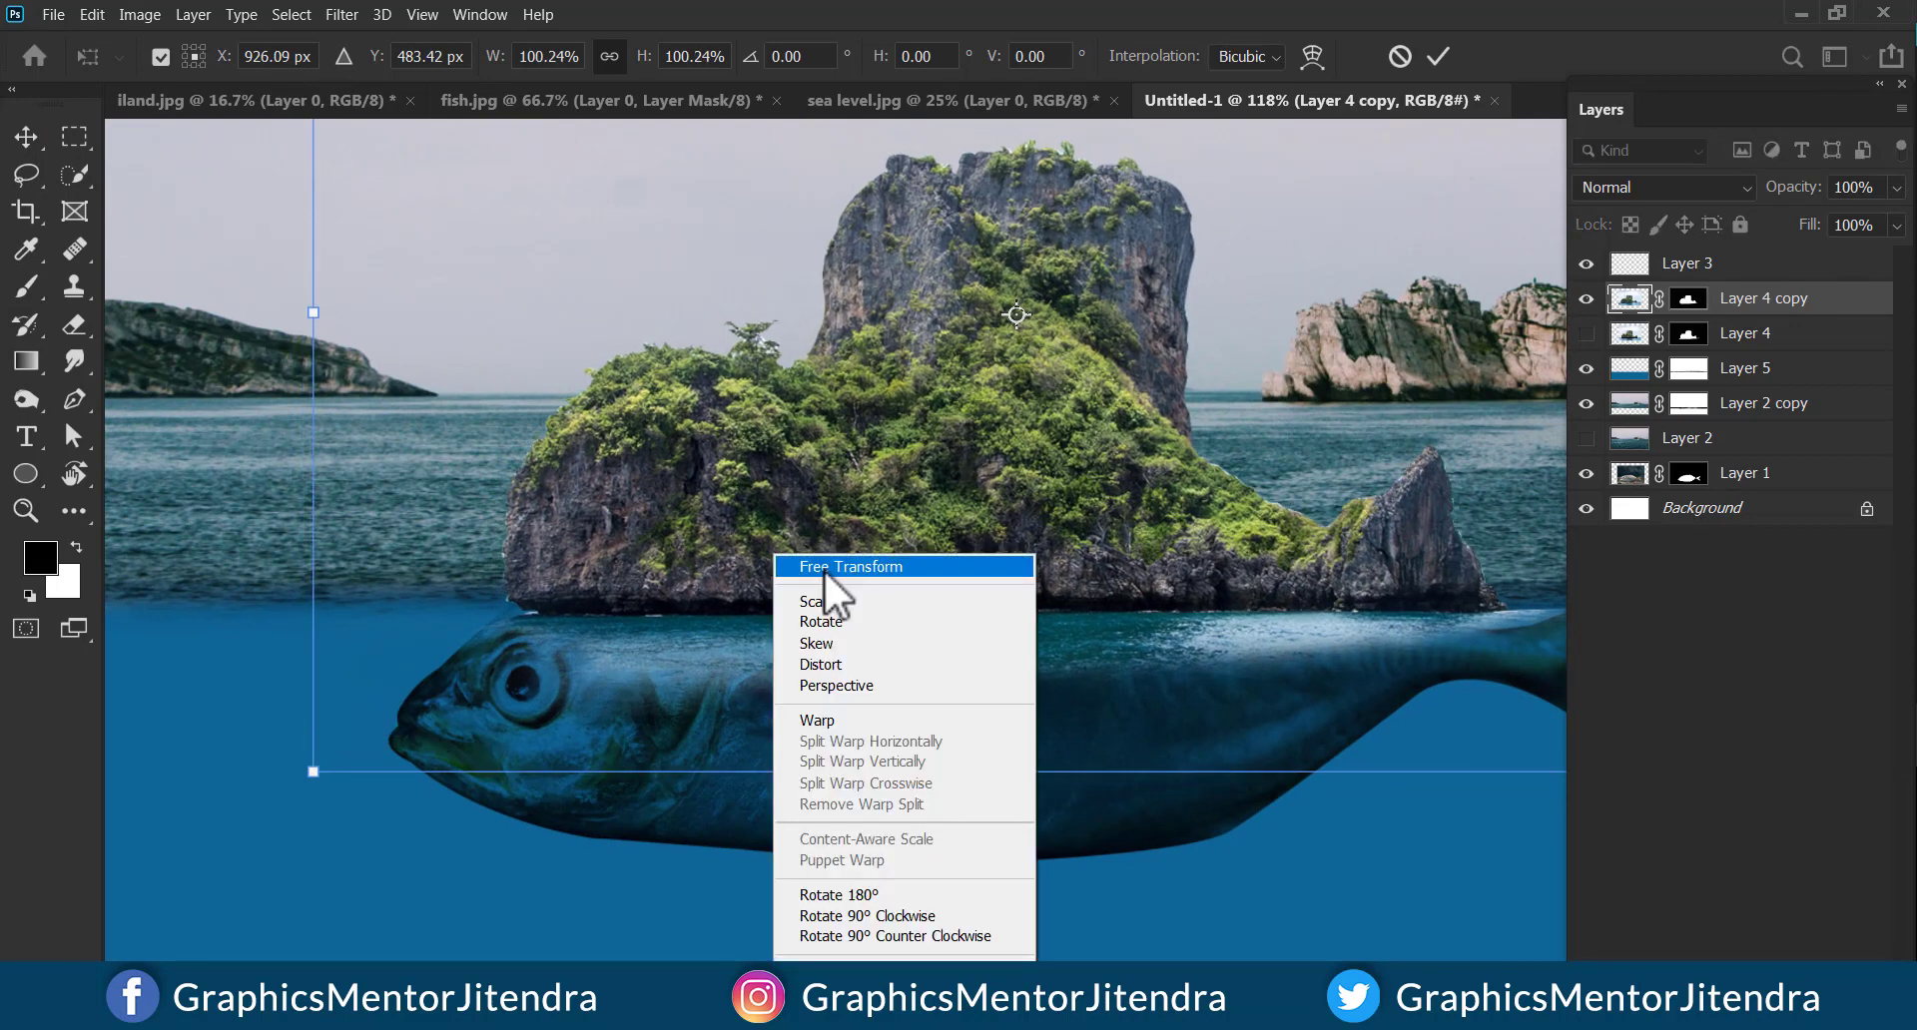
left_click(852, 719)
left_click_drag(672, 525, 637, 551)
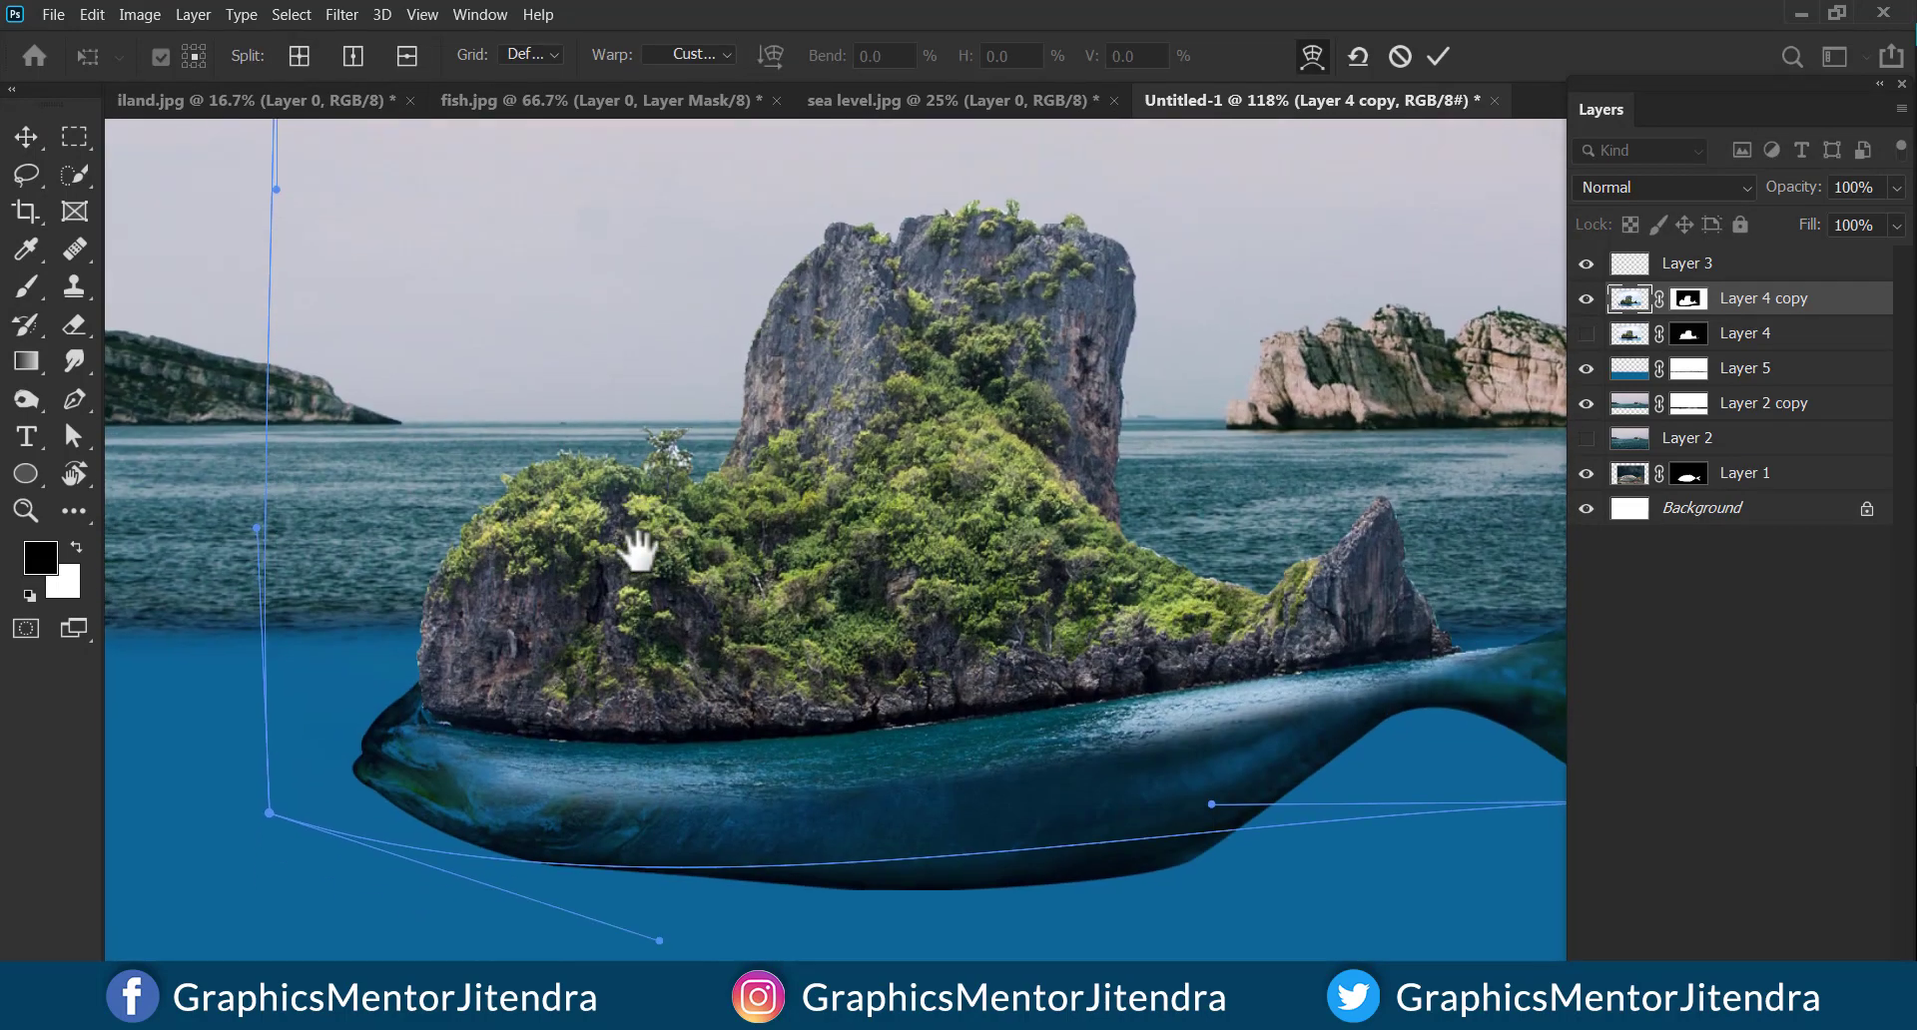
key("ctrl+z")
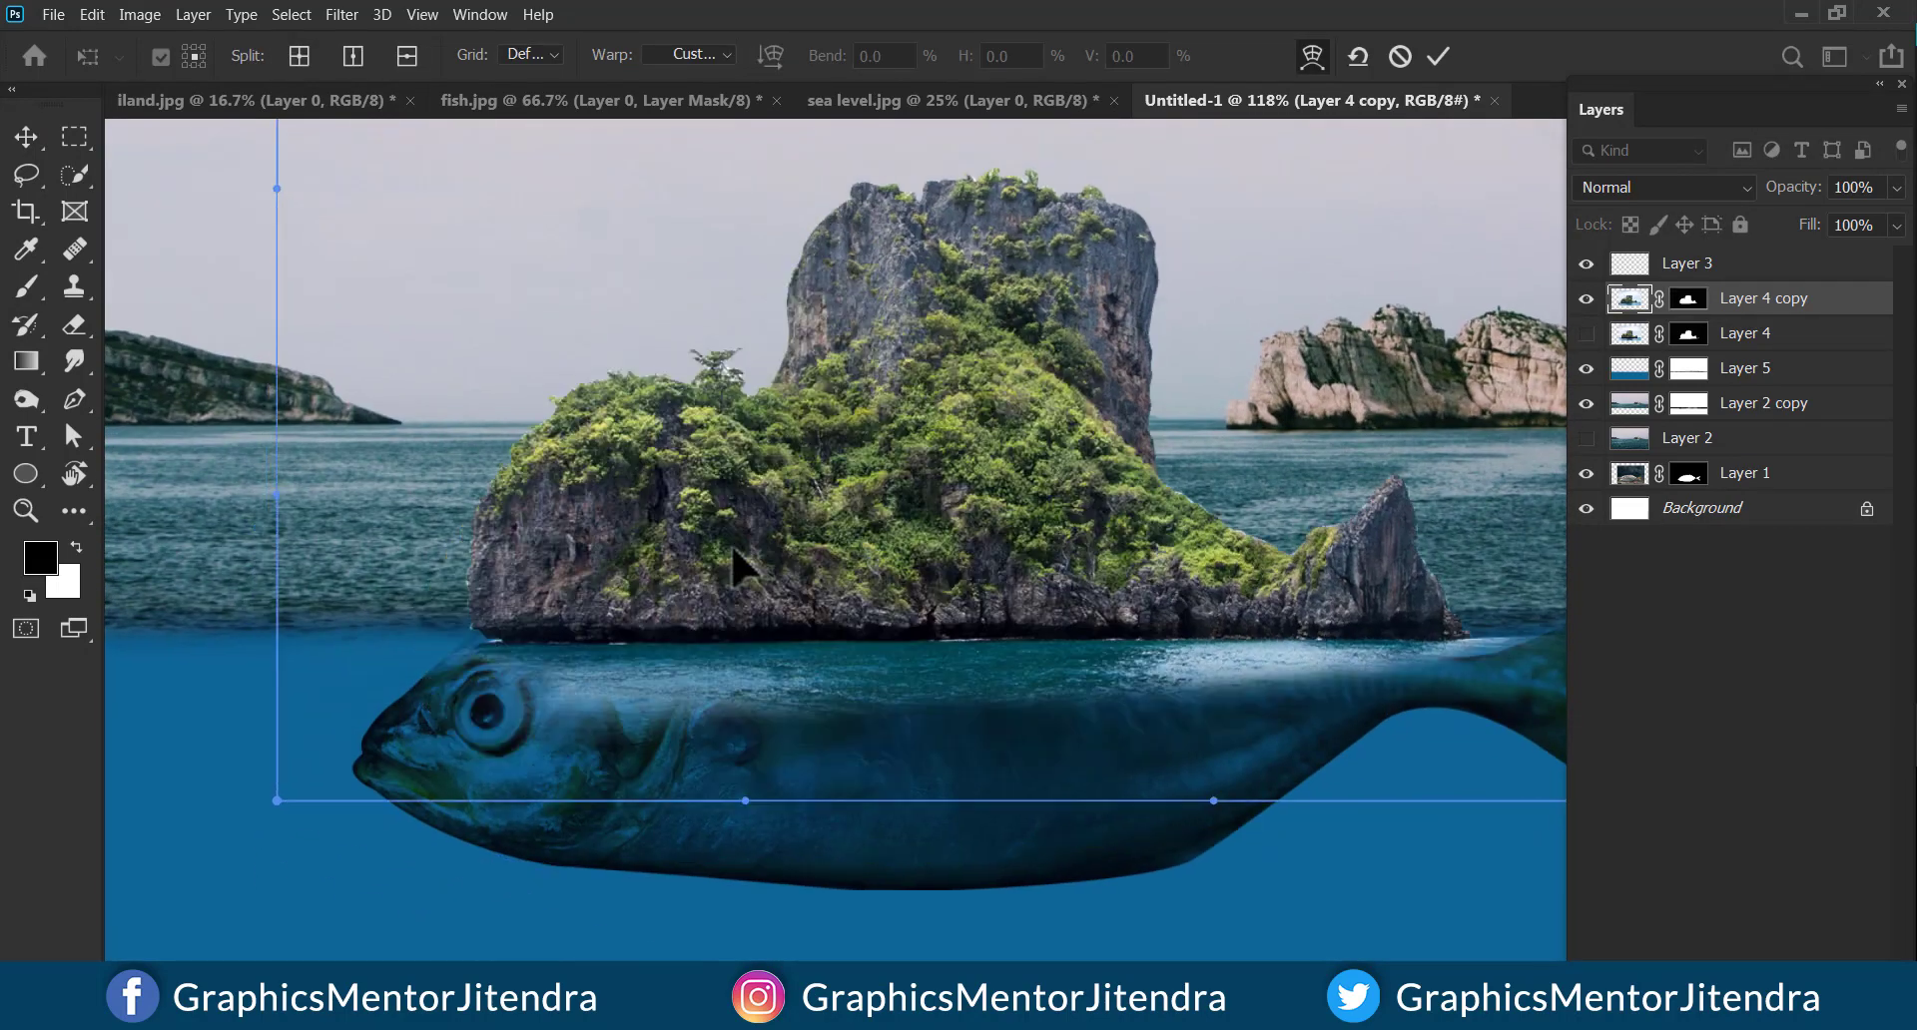
left_click_drag(278, 804, 222, 783)
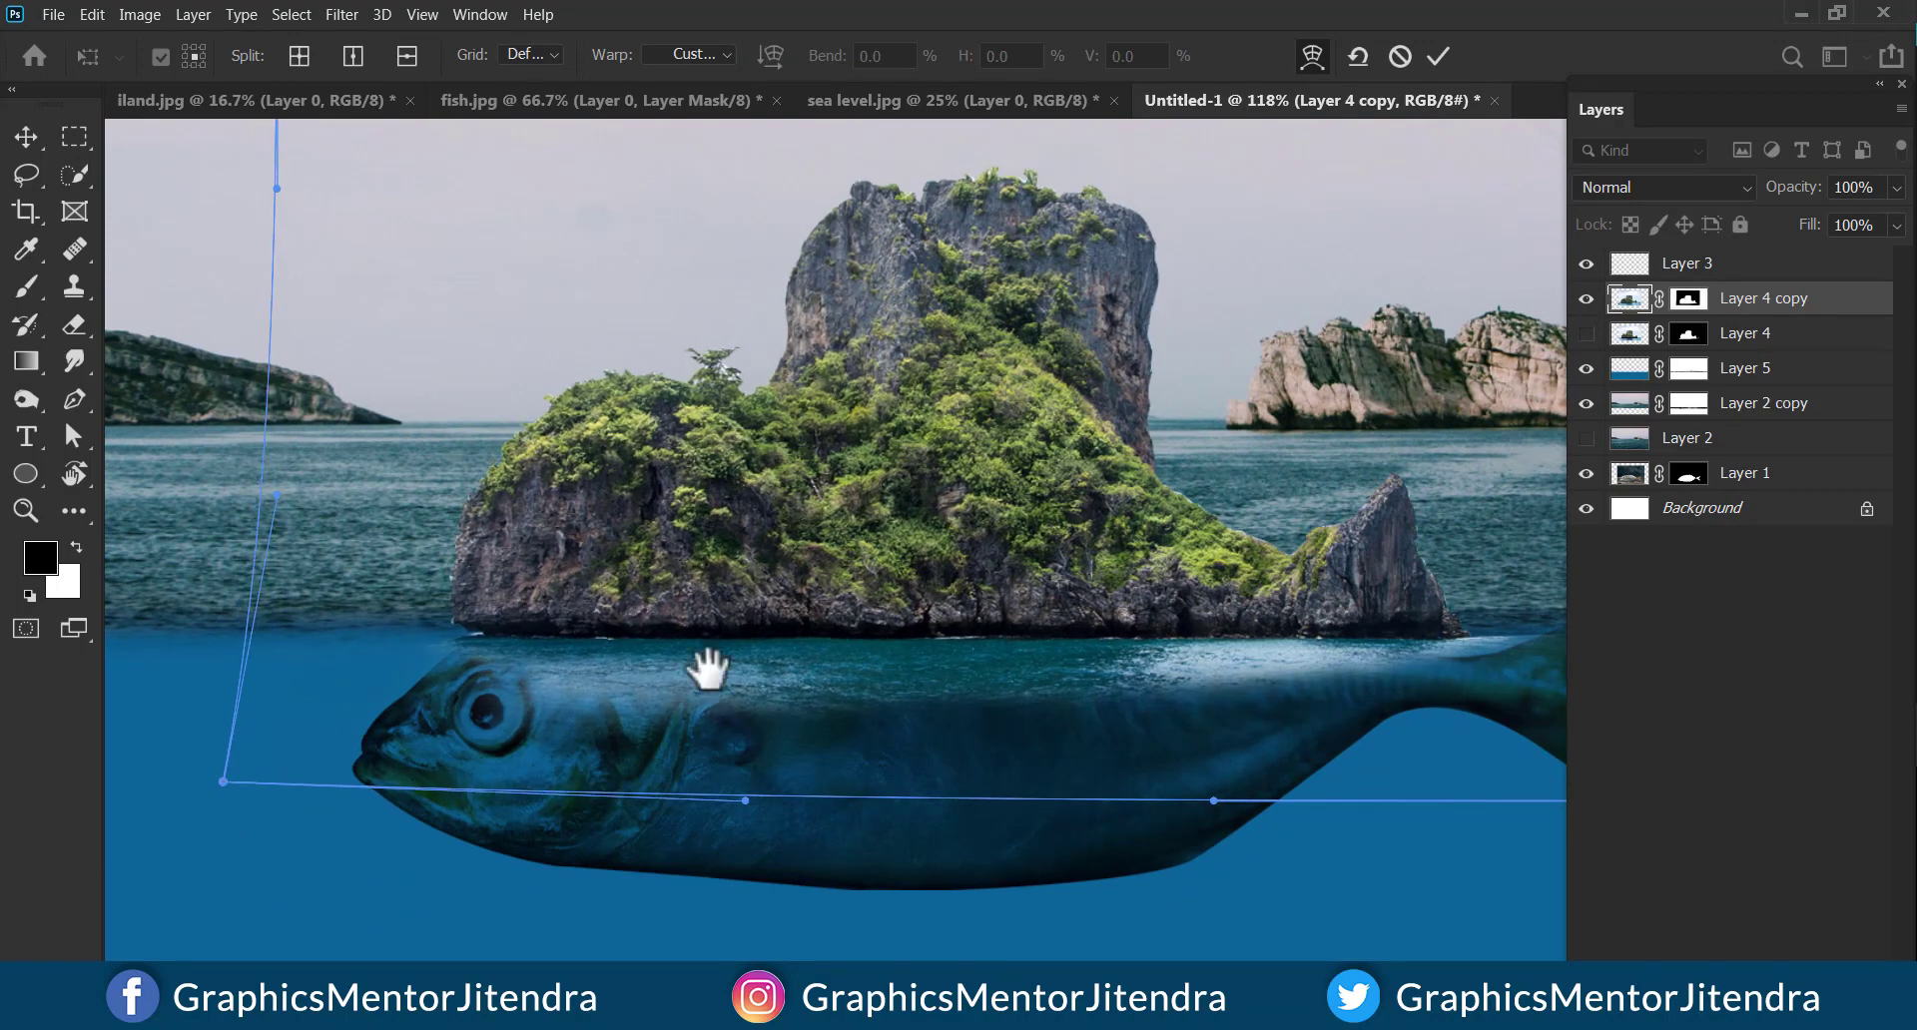
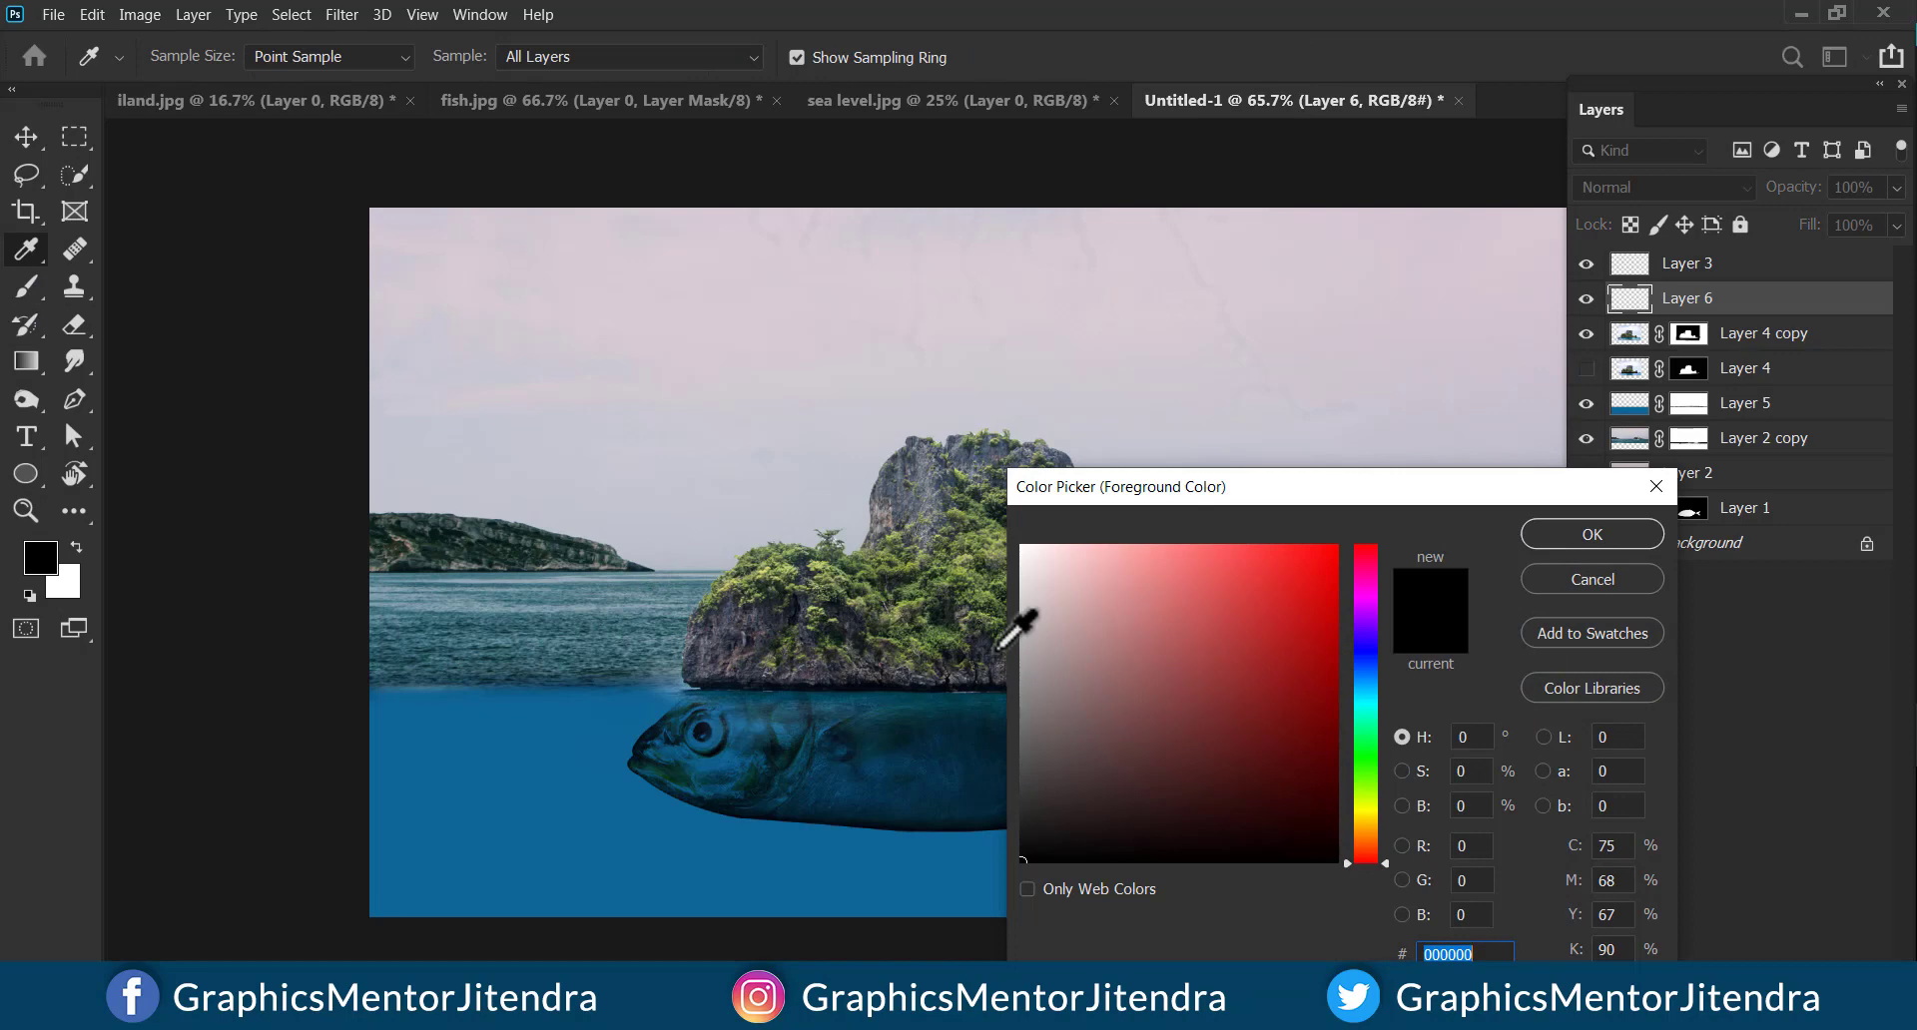
Set the foreground colour to dark blue #012335 and brush it on Layer 6 at the left edge of the underwater area.
left_click_drag(1368, 699, 1365, 685)
left_click_drag(1308, 743, 1336, 794)
left_click(1554, 537)
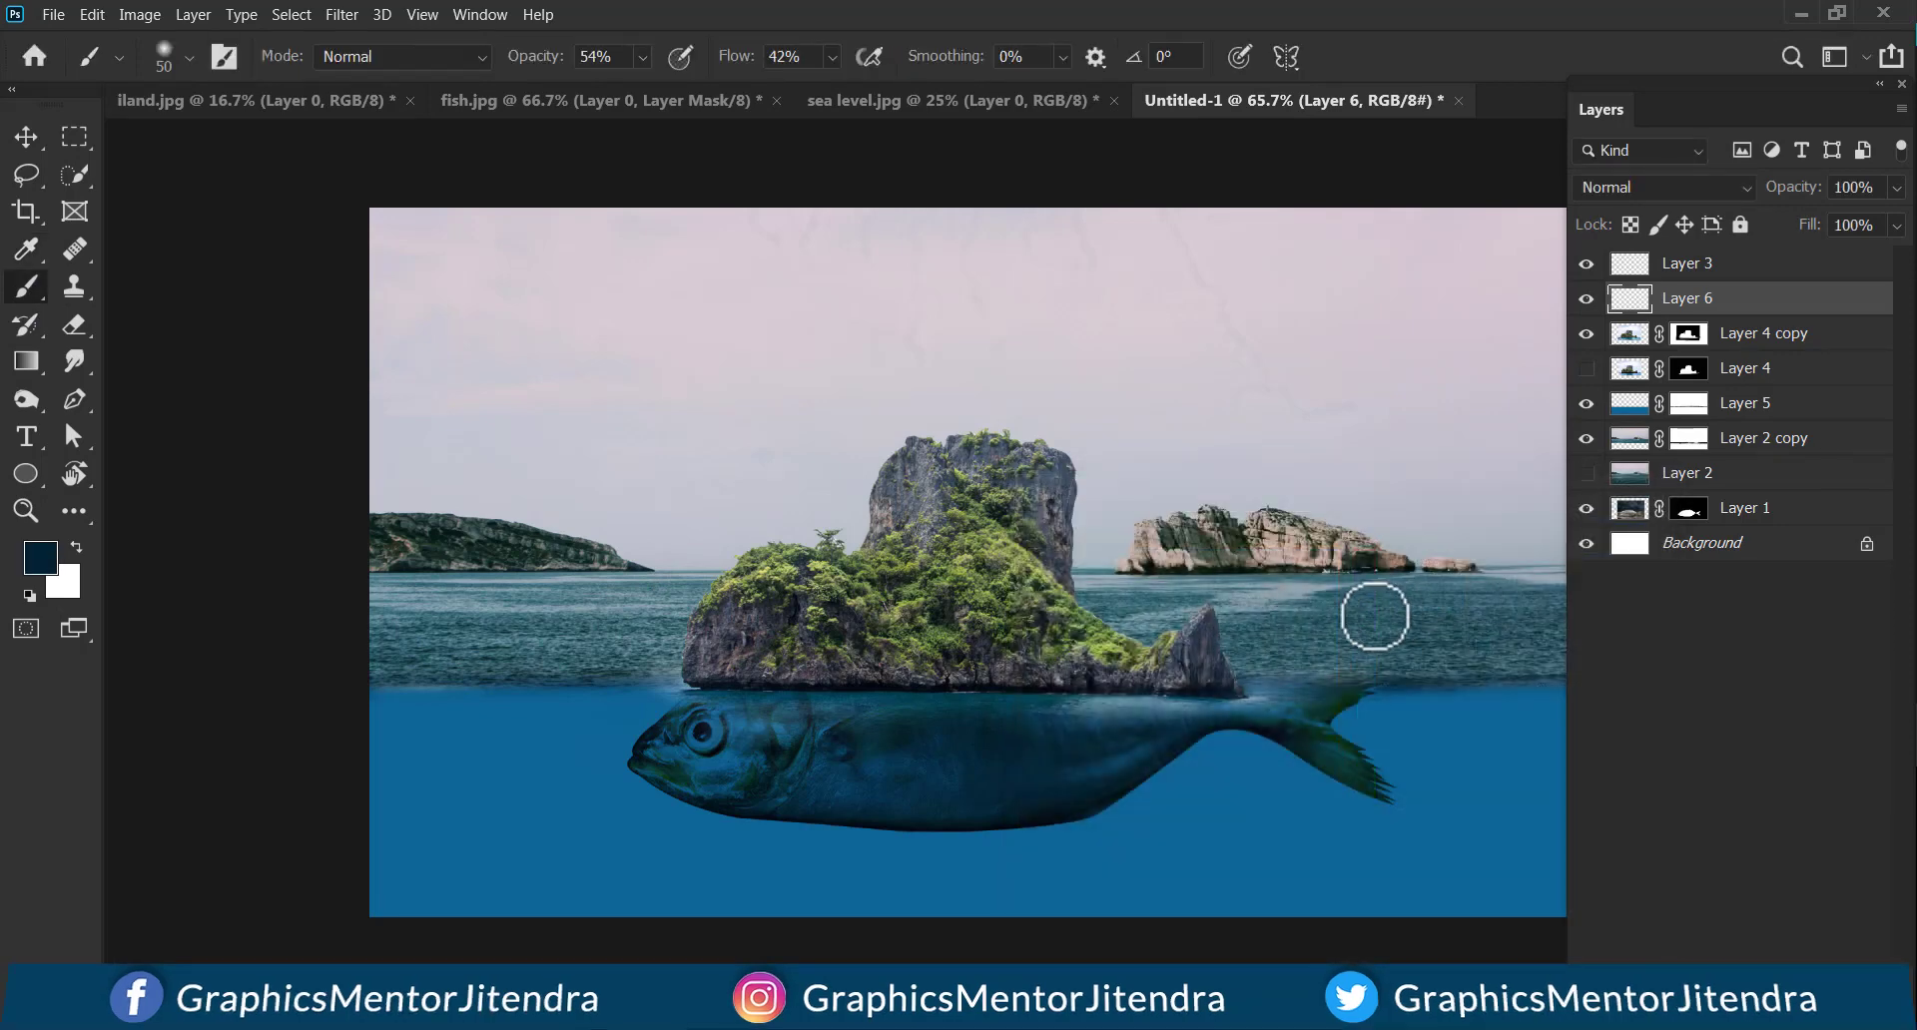
mouse_move(393, 702)
left_mouse_down()
mouse_move(369, 736)
mouse_move(378, 804)
mouse_move(381, 753)
left_mouse_up()
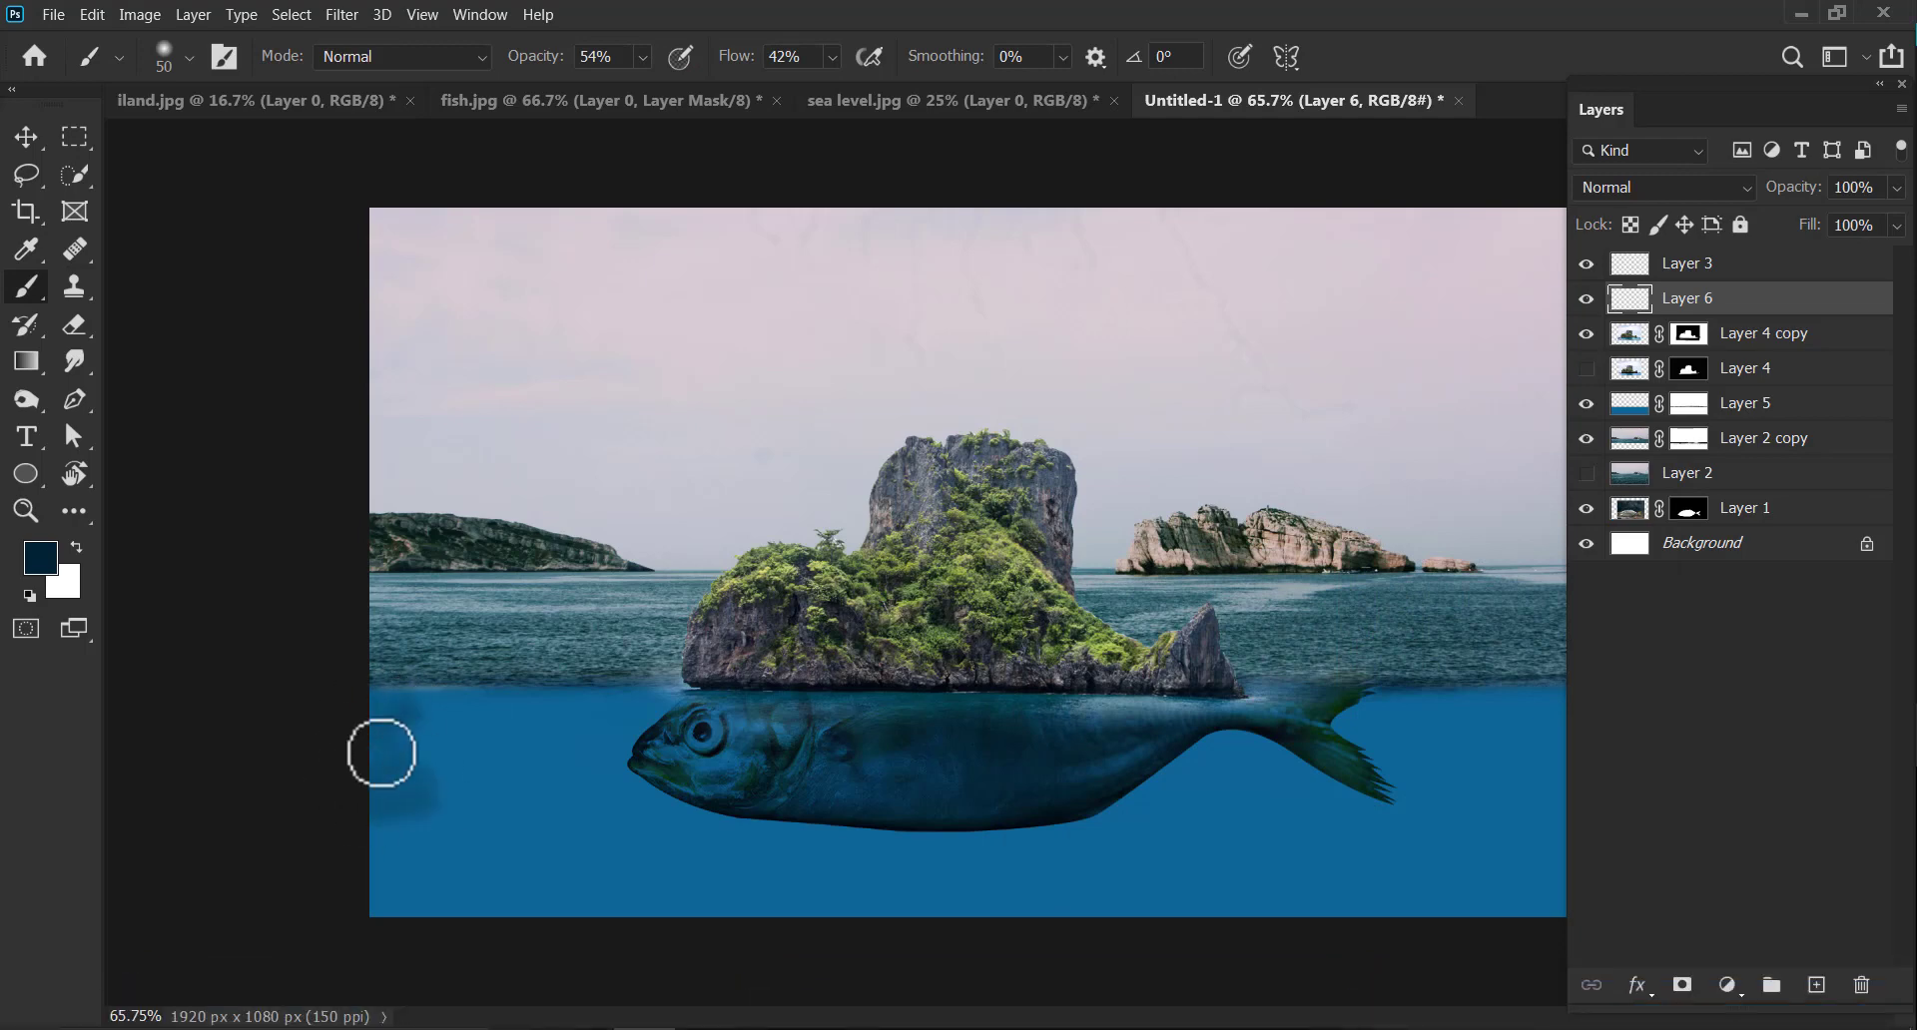
Raise the brush to 100% opacity and flow and paint dark blue along the underwater side and bottom edges, enlarging it to 100 px.
left_click(645, 58)
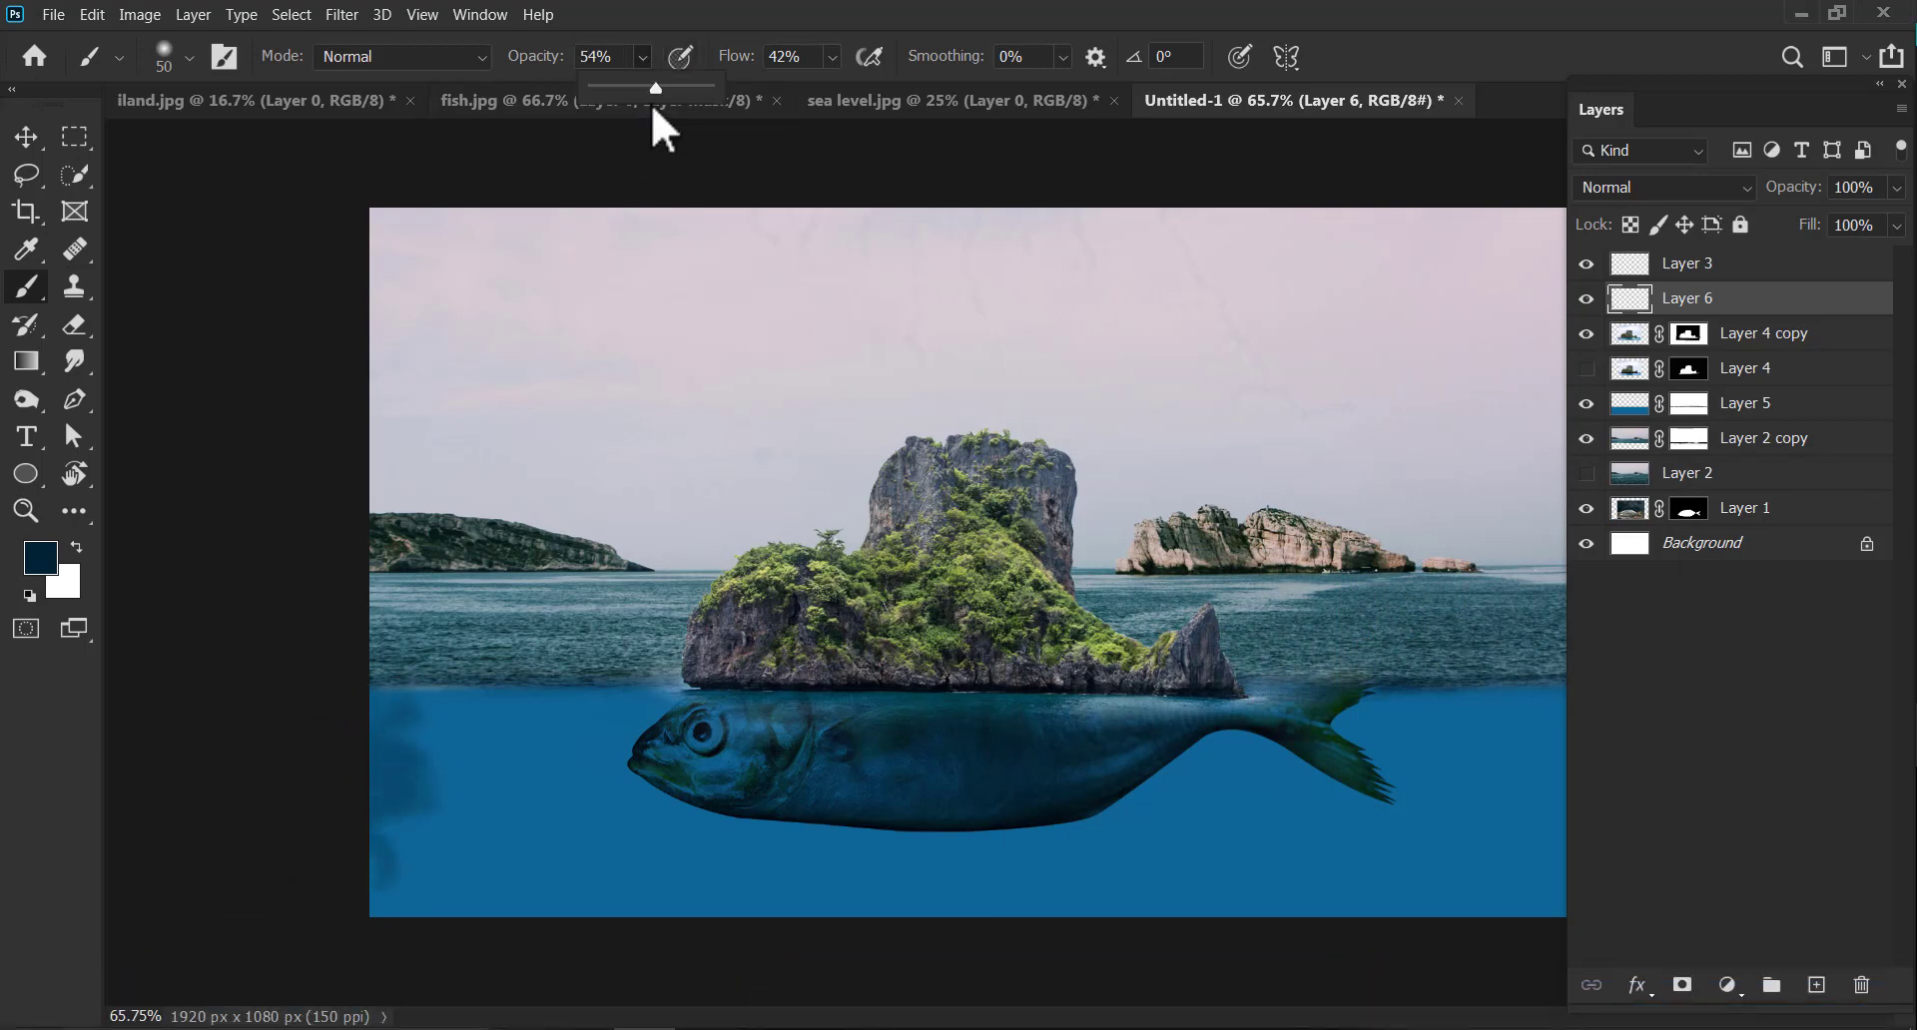
left_click_drag(655, 90, 766, 86)
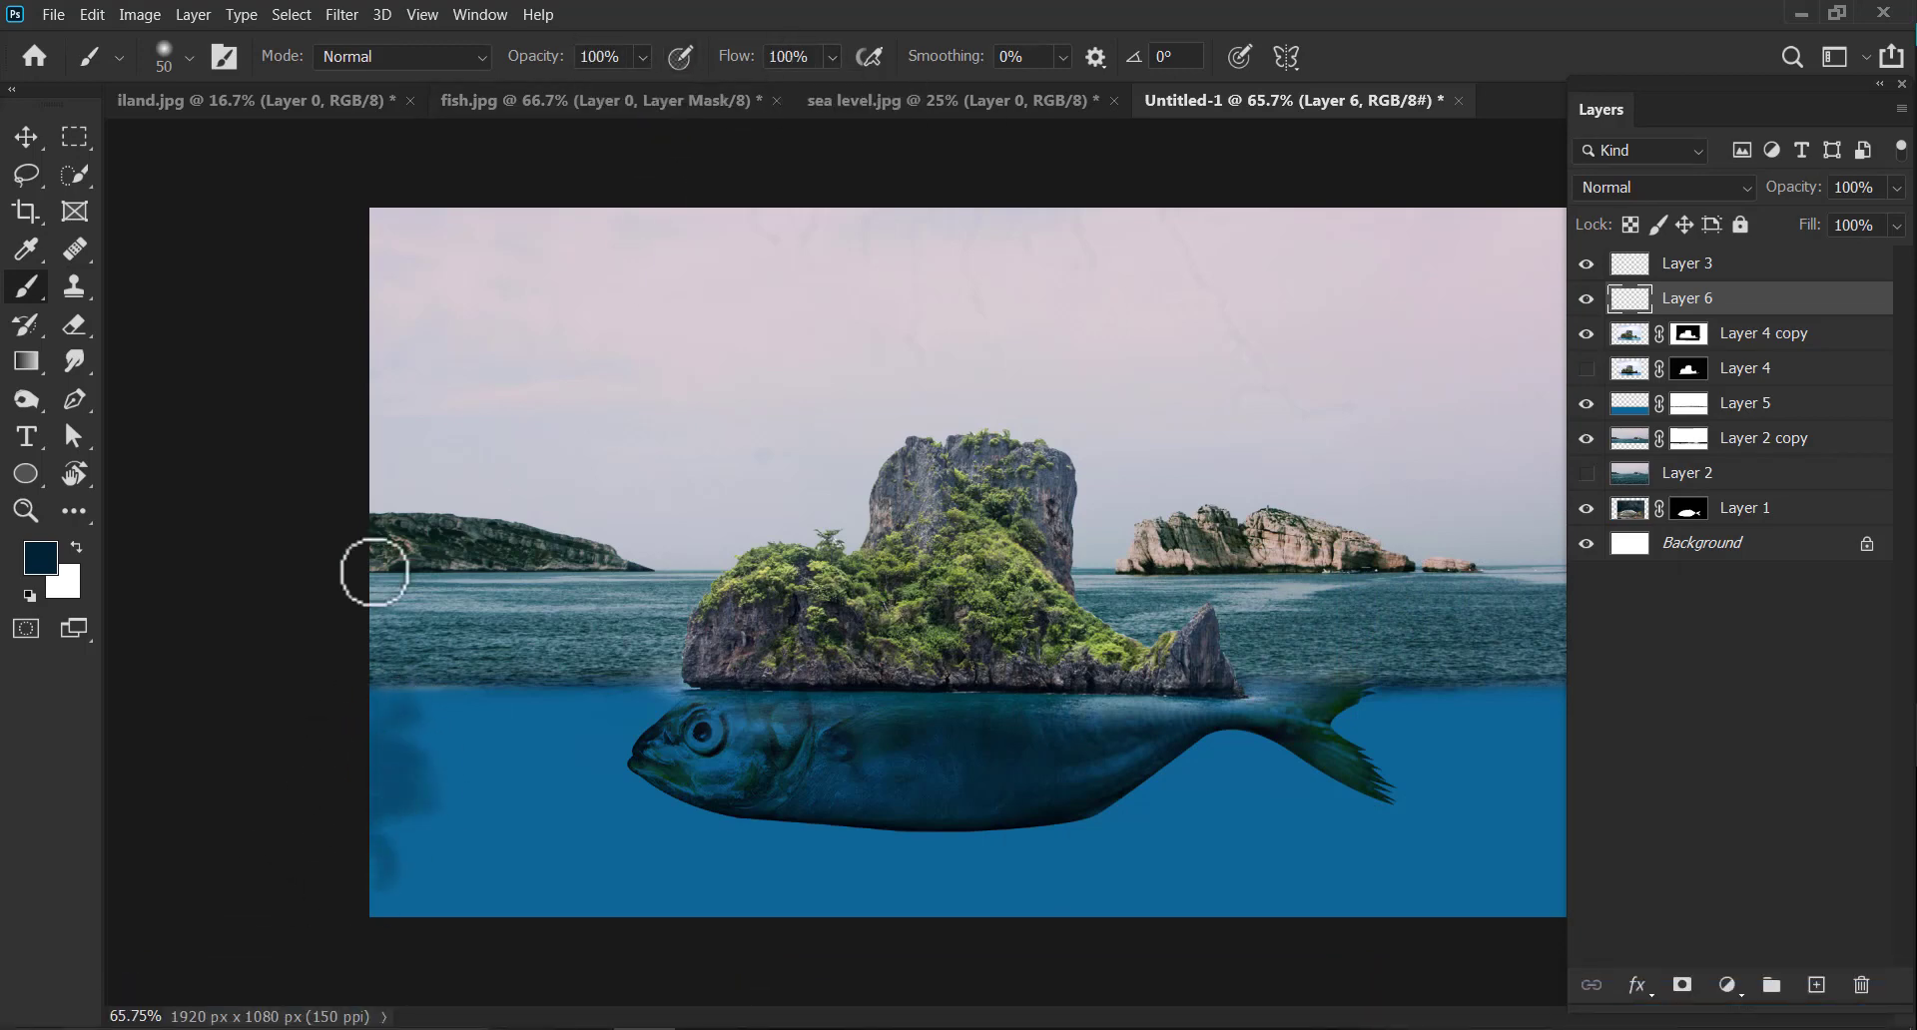
mouse_move(414, 904)
left_mouse_down()
mouse_move(446, 805)
mouse_move(368, 748)
mouse_move(399, 813)
mouse_move(1108, 934)
left_mouse_up()
key("bracketright")
key("bracketright")
key("bracketright")
key("bracketright")
key("bracketright")
key("ctrl+minus")
left_click_drag(1435, 823, 1005, 855)
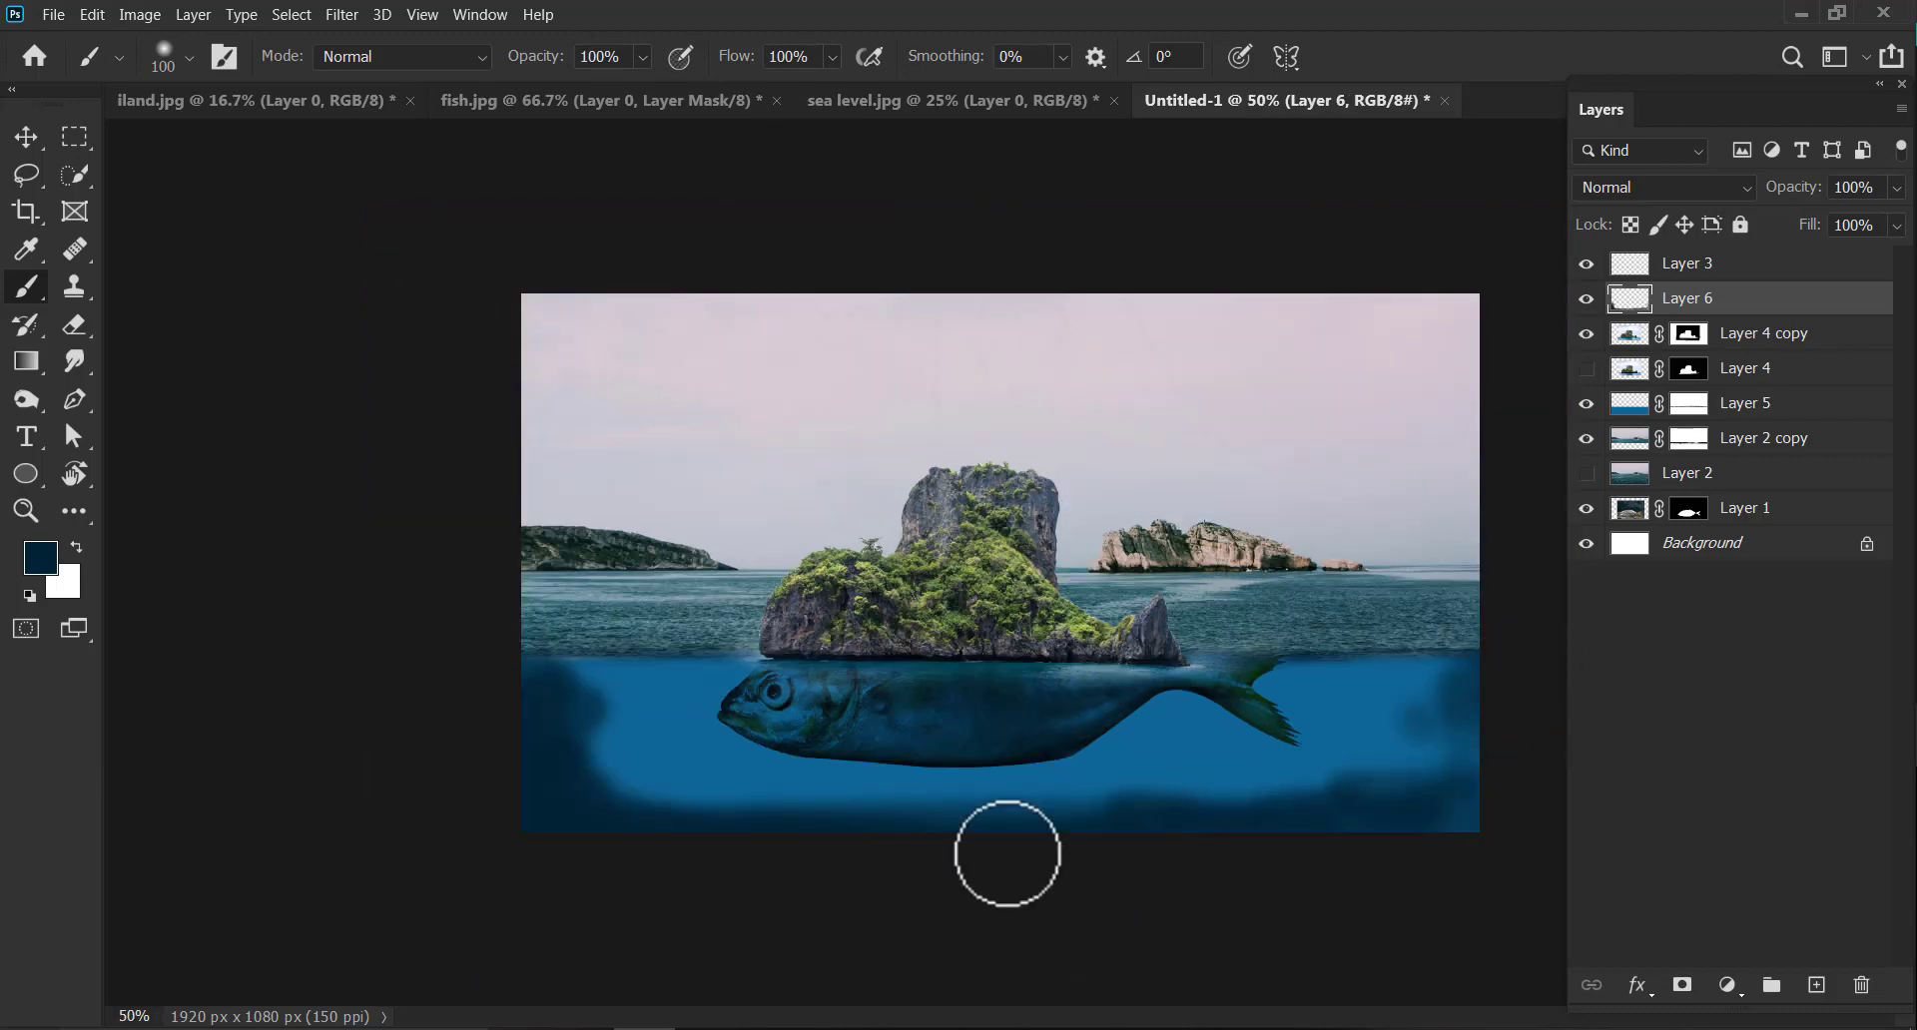
Lower the brush to 42% opacity and 26% flow and blend dark blue across the rest of the water around the fish.
key("4")
key("2")
key("shift+2")
key("shift+6")
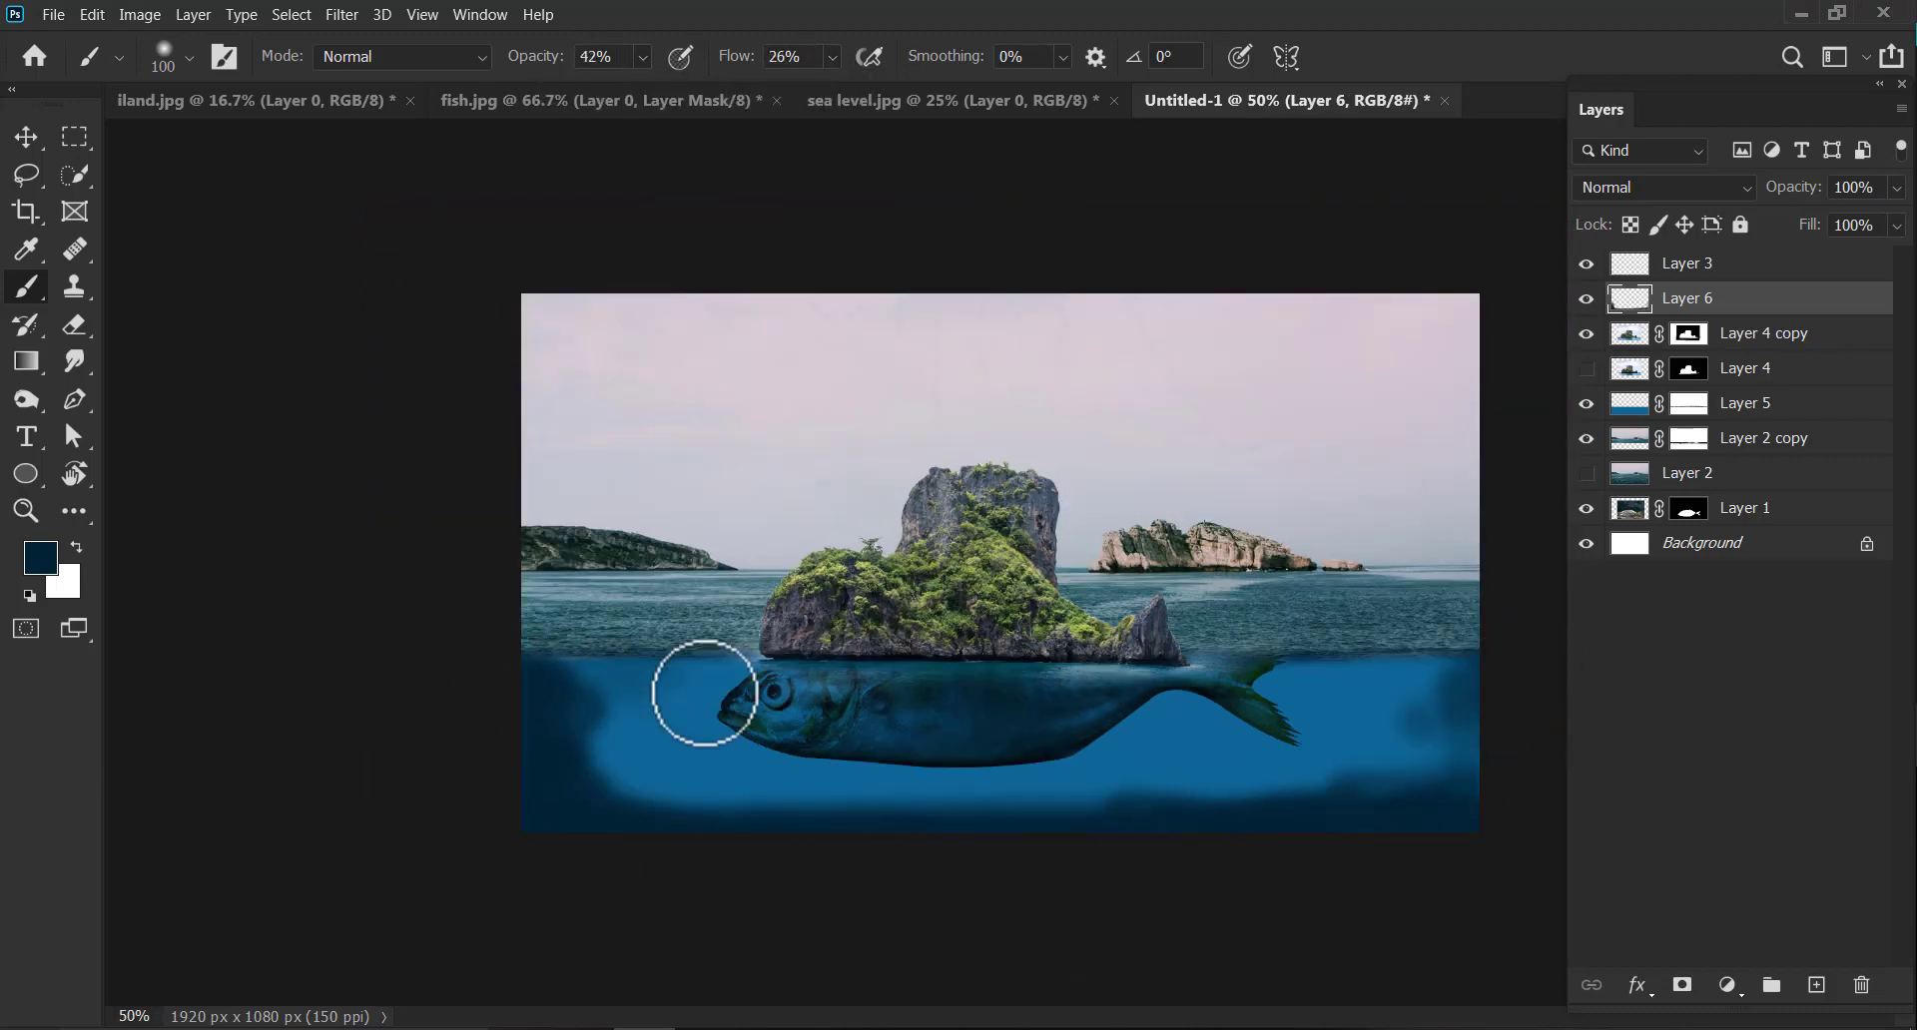
mouse_move(706, 693)
left_mouse_down()
mouse_move(635, 757)
mouse_move(659, 645)
mouse_move(735, 766)
mouse_move(544, 752)
mouse_move(613, 771)
mouse_move(578, 782)
mouse_move(725, 639)
mouse_move(553, 686)
mouse_move(639, 698)
mouse_move(548, 790)
mouse_move(889, 795)
mouse_move(684, 724)
mouse_move(669, 790)
mouse_move(647, 751)
mouse_move(561, 808)
mouse_move(534, 687)
mouse_move(918, 771)
mouse_move(1288, 800)
mouse_move(1016, 819)
mouse_move(1471, 751)
mouse_move(1113, 744)
mouse_move(1241, 696)
mouse_move(1374, 713)
mouse_move(1126, 756)
mouse_move(1369, 775)
left_mouse_up()
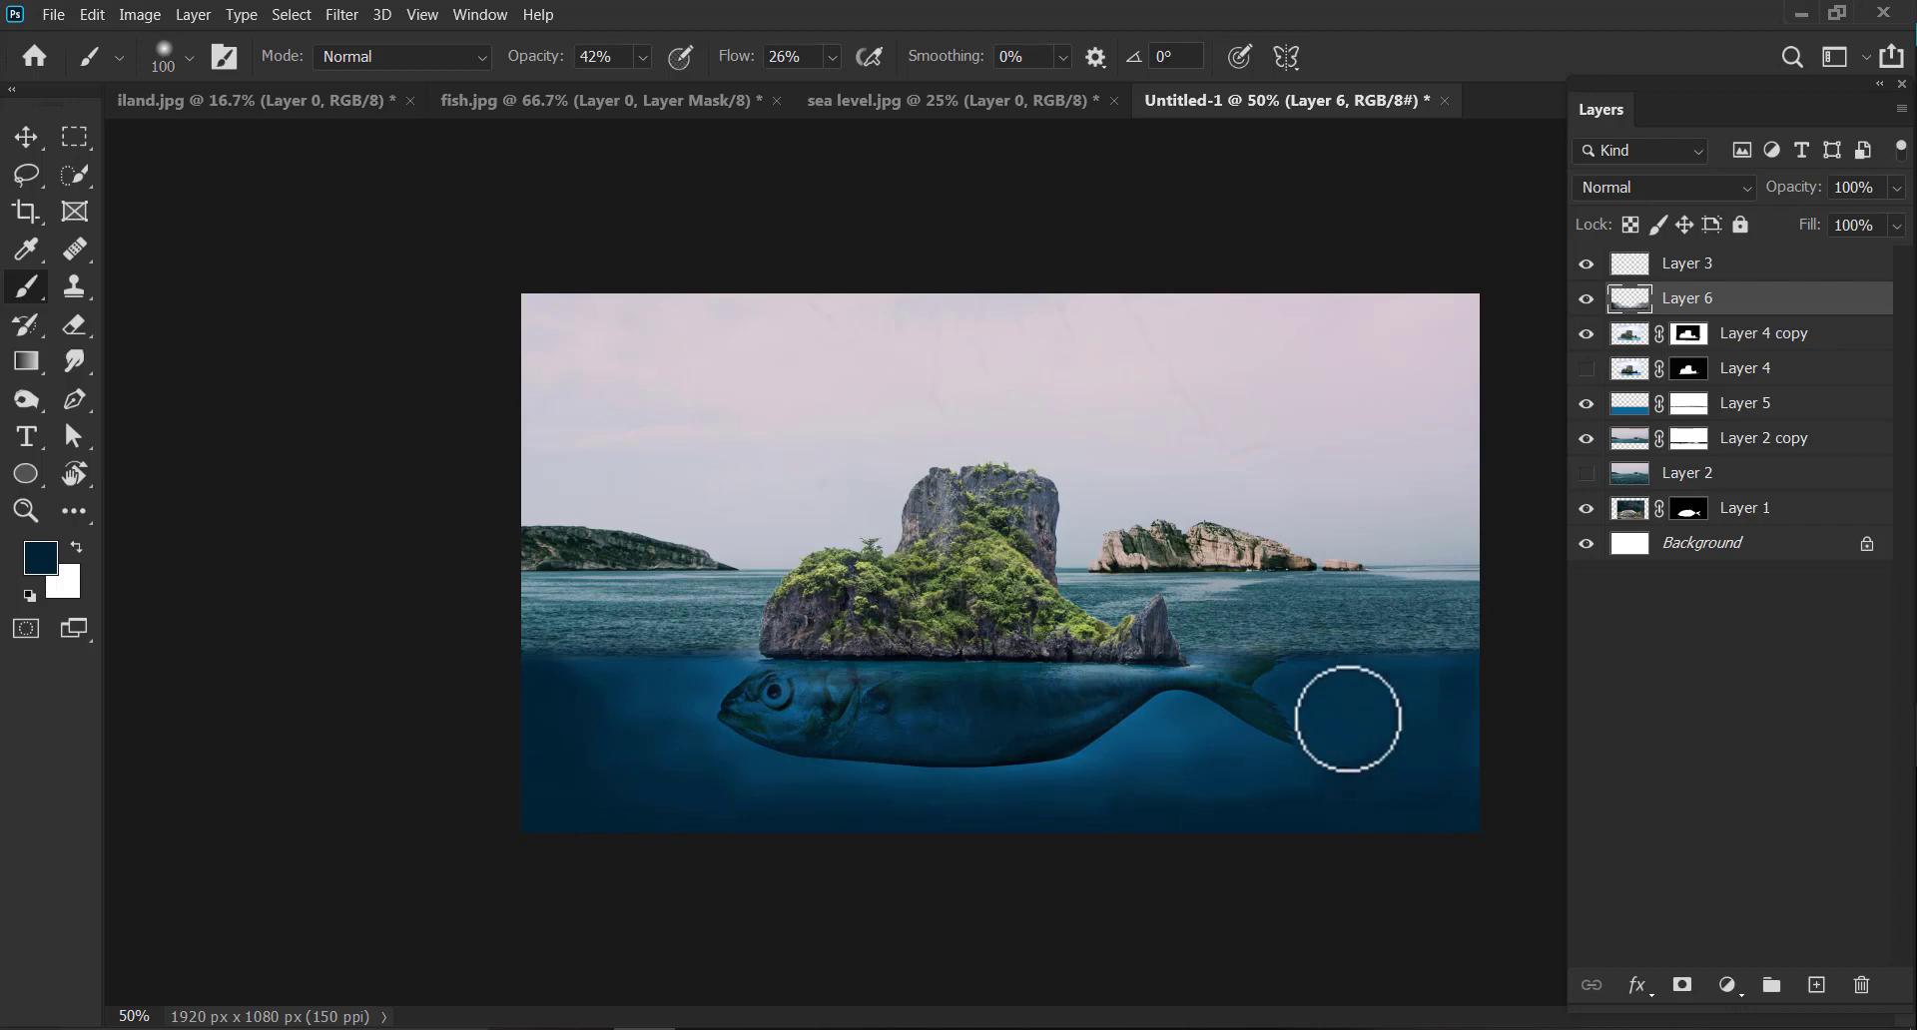
Enlarge the brush to 150 px, darken the foreground colour to near-black navy and add a new layer above Layer 6.
key("bracketright")
key("bracketright")
left_click(40, 558)
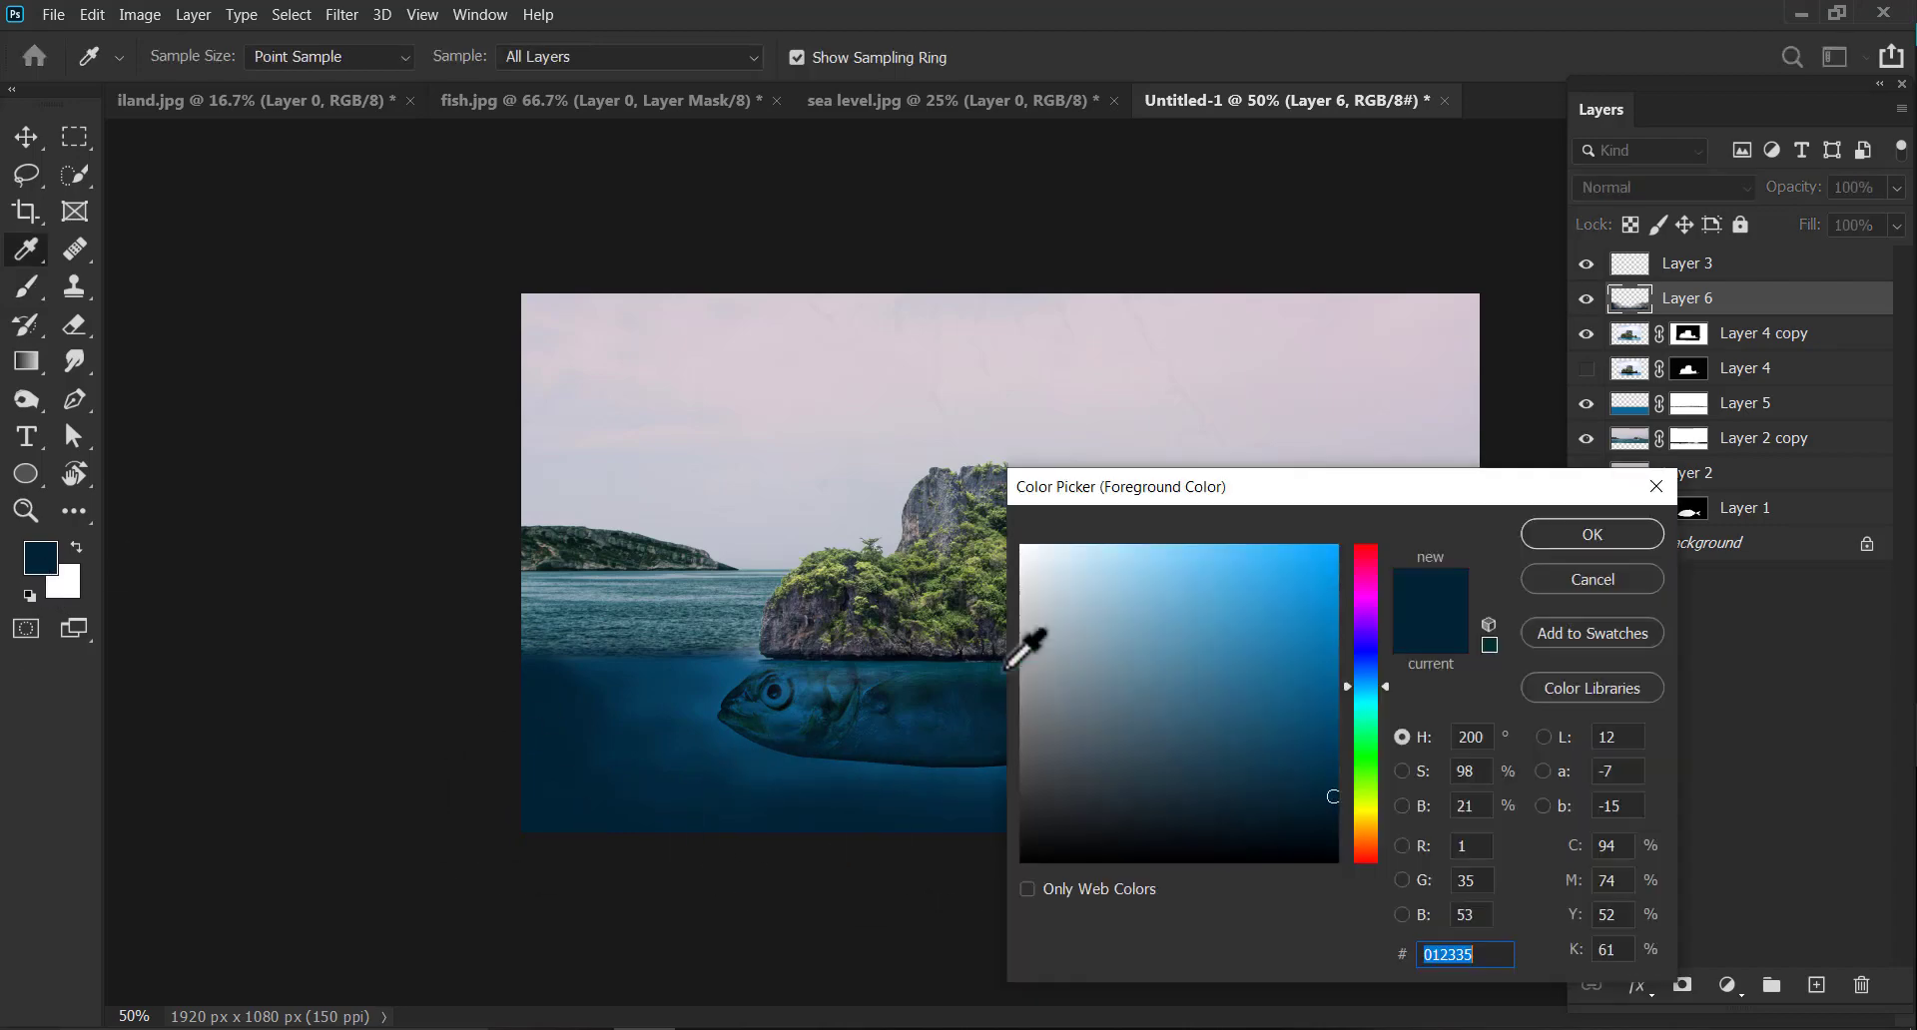
left_click(1331, 832)
left_click(1591, 535)
left_click(1816, 986)
Set the brush to 78% opacity, 65% flow and 300 px, and paint dark navy along the bottom of the water on Layer 7.
left_click(642, 57)
left_click(694, 86)
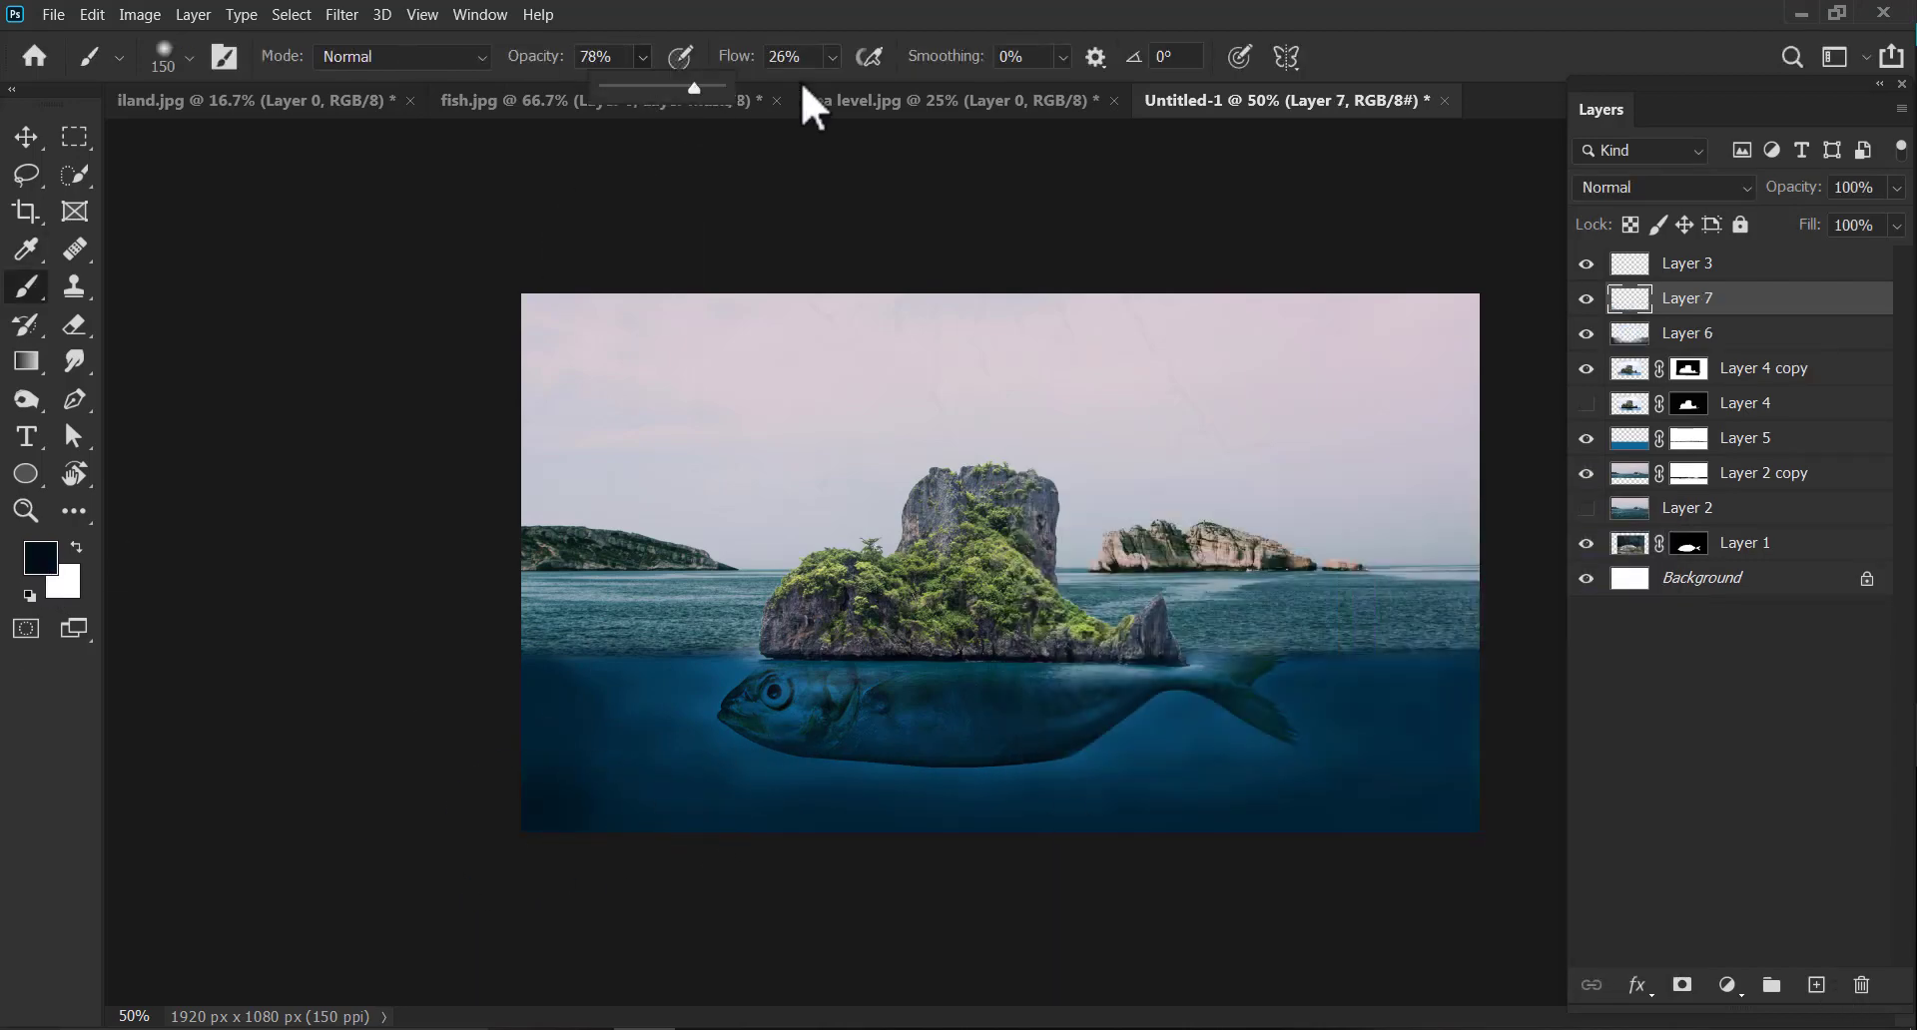
left_click(832, 56)
left_click(875, 86)
key("bracketright")
key("bracketright")
key("bracketright")
left_click(506, 832)
key("bracketright")
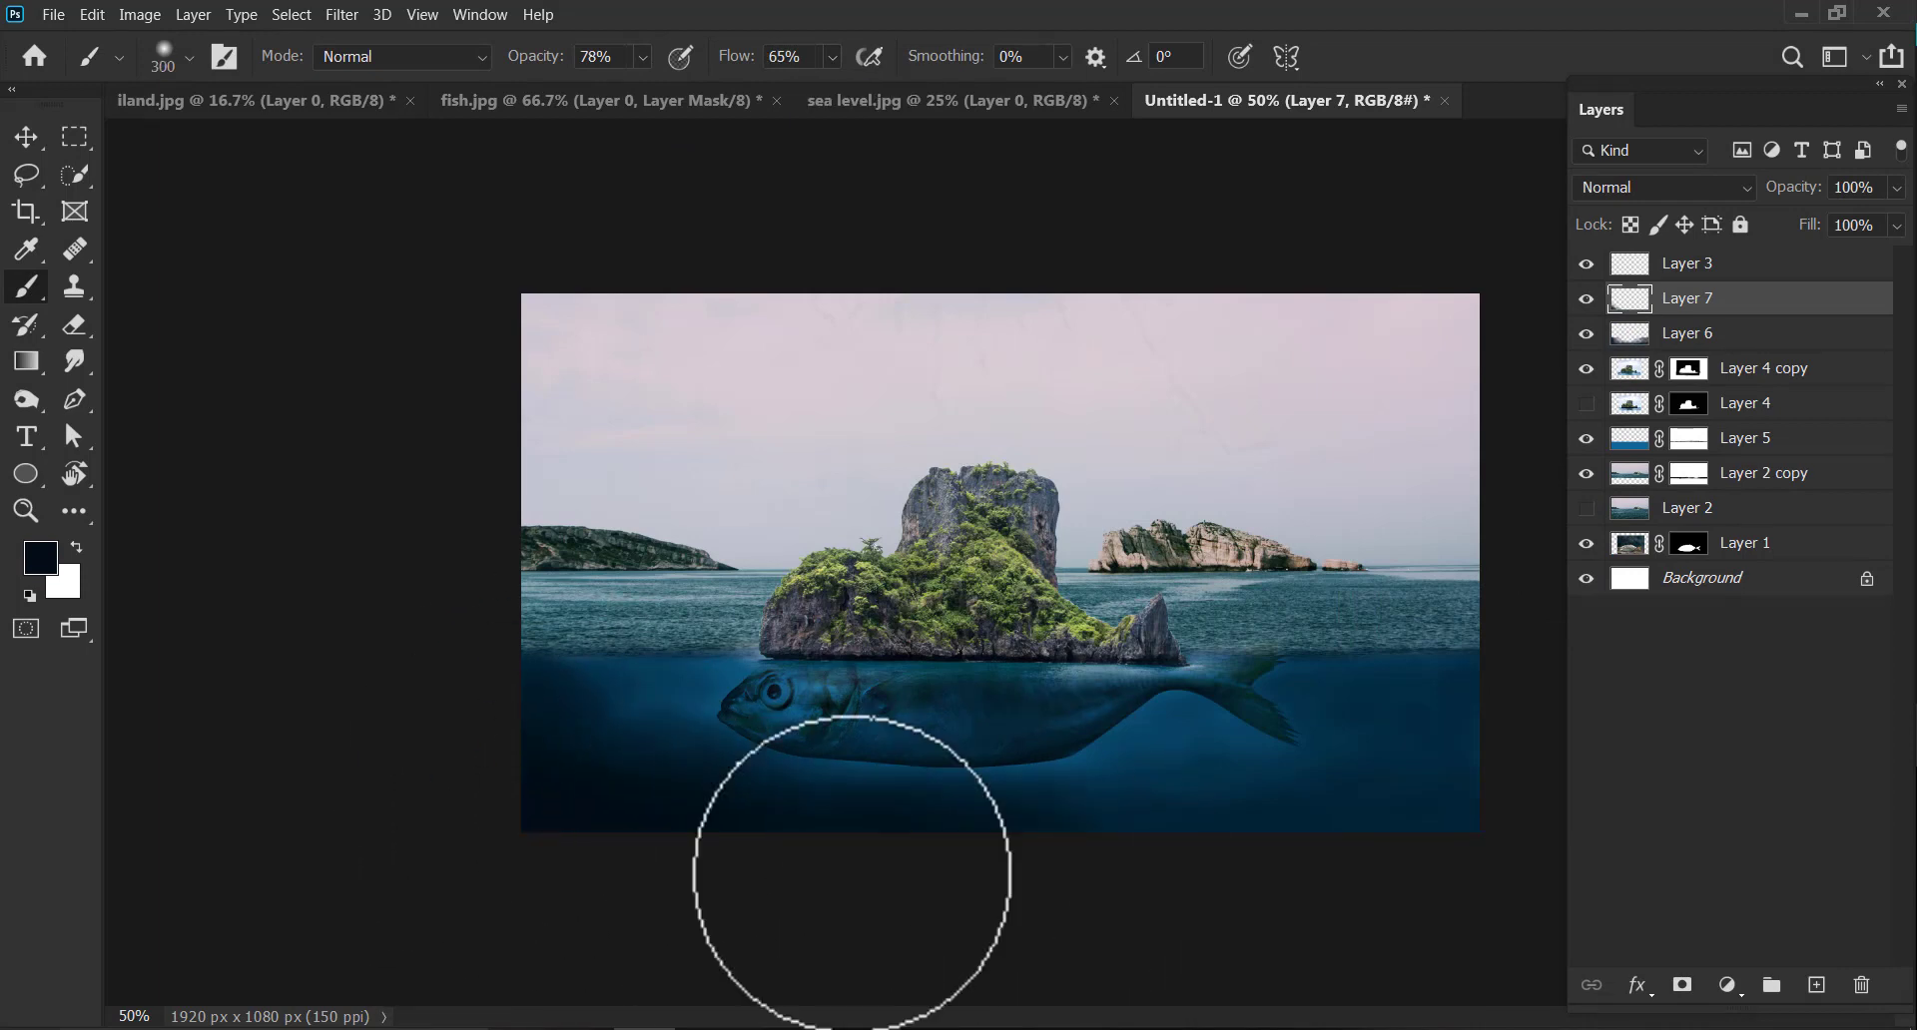
left_click_drag(1198, 768, 1433, 728)
Reduce the brush to 150 px, 29% opacity and 39% flow, and soften the dark navy shading at the water's left side.
key("bracketleft")
key("bracketleft")
key("bracketleft")
key("bracketleft")
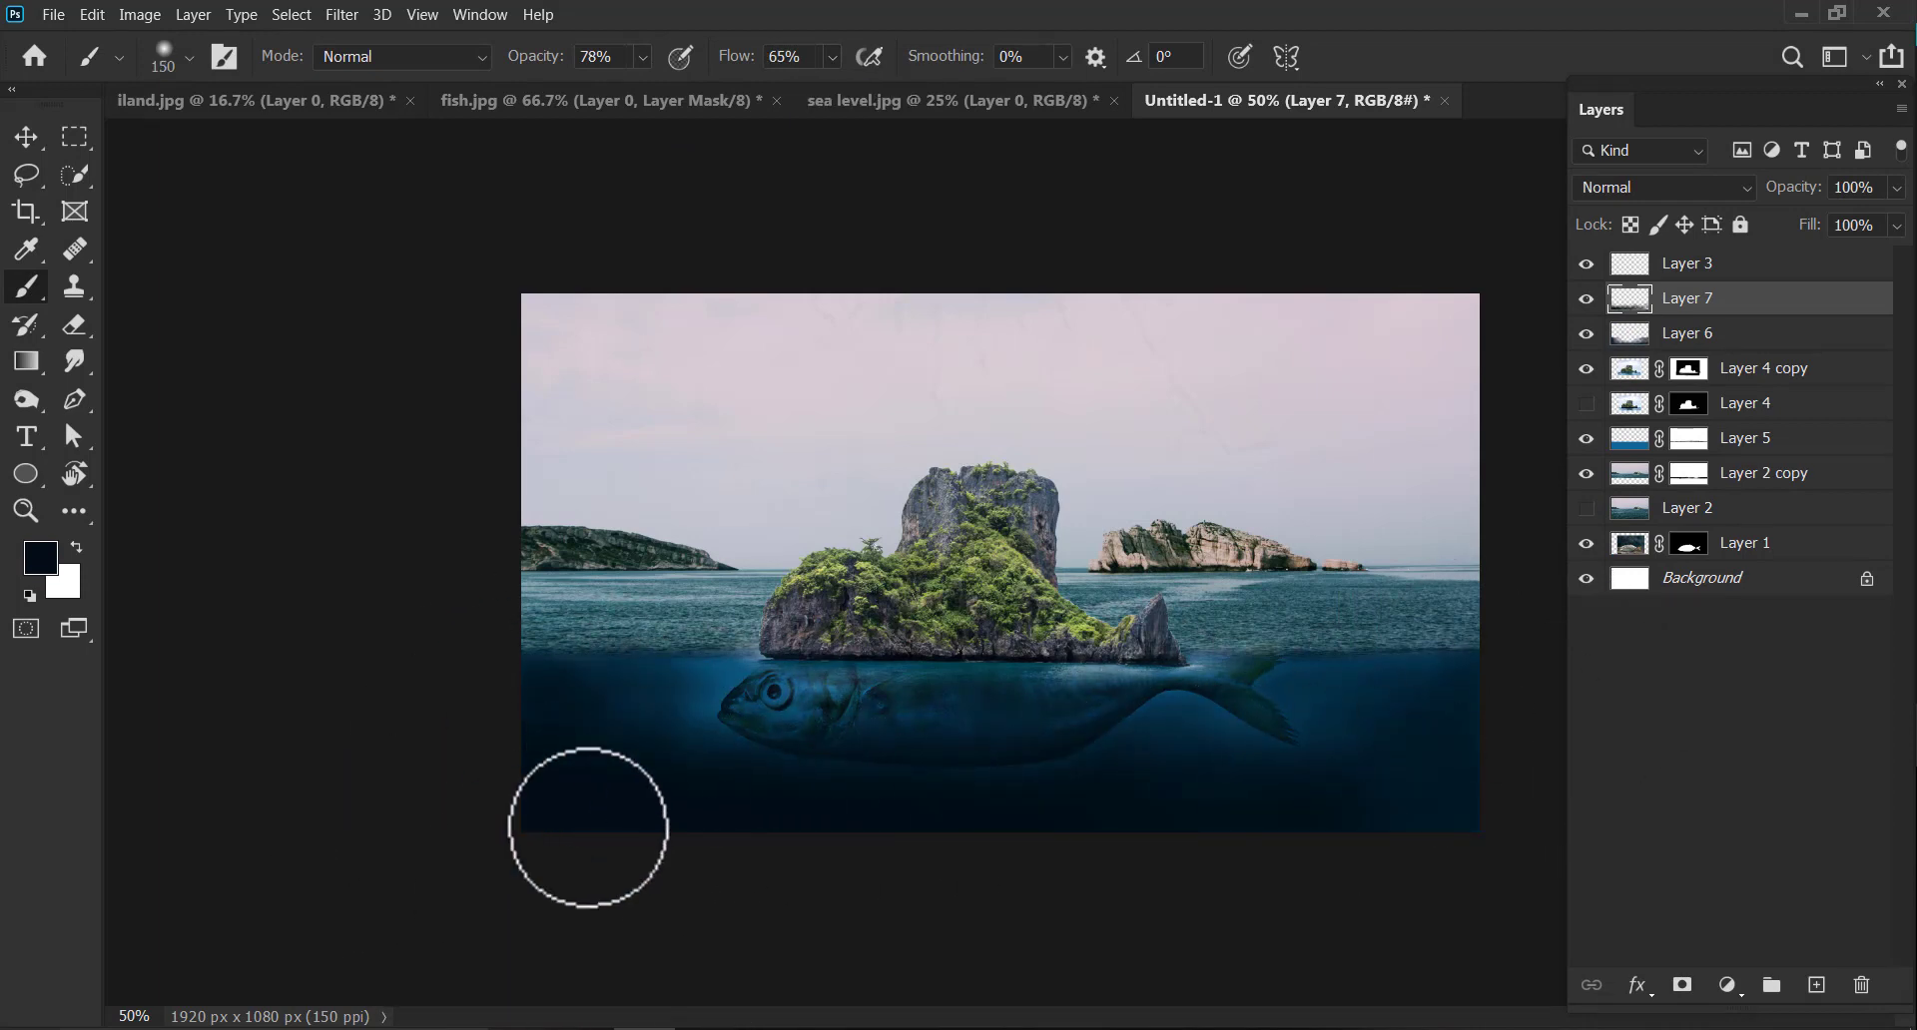
left_click(642, 57)
left_click(614, 88)
left_click(833, 57)
left_click(818, 88)
left_click(636, 705)
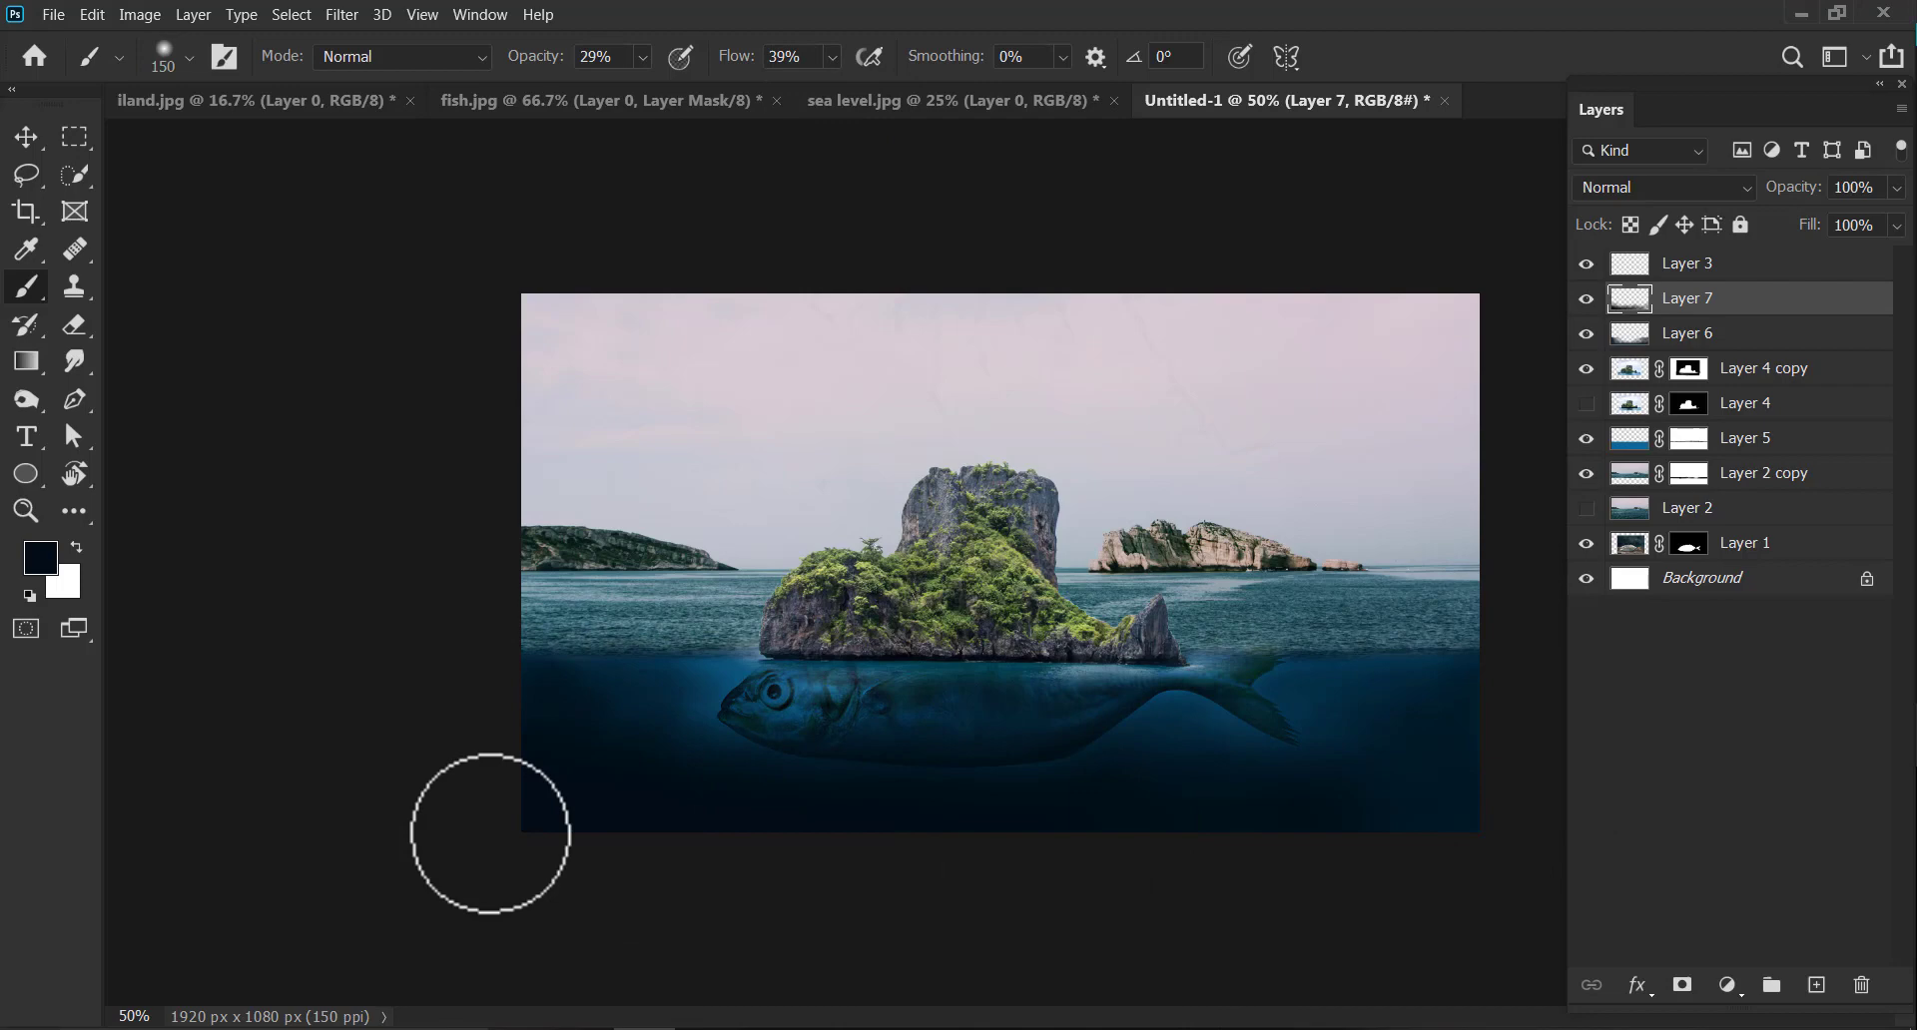
Switch the foreground colour to black, add a new layer, raise the brush opacity and flow, and paint black along the underwater edges.
left_click(51, 560)
left_click(1001, 861)
left_click(1579, 529)
left_click(1816, 985)
left_click(643, 56)
left_click(714, 89)
left_click(832, 57)
left_click(889, 89)
mouse_move(749, 884)
left_mouse_down()
mouse_move(543, 848)
mouse_move(445, 785)
mouse_move(540, 762)
mouse_move(1477, 791)
mouse_move(1292, 847)
mouse_move(723, 873)
mouse_move(461, 841)
left_mouse_up()
Set the brush to 33% opacity and 14% flow and brush soft black over the deep water on a new layer.
key("3")
key("3")
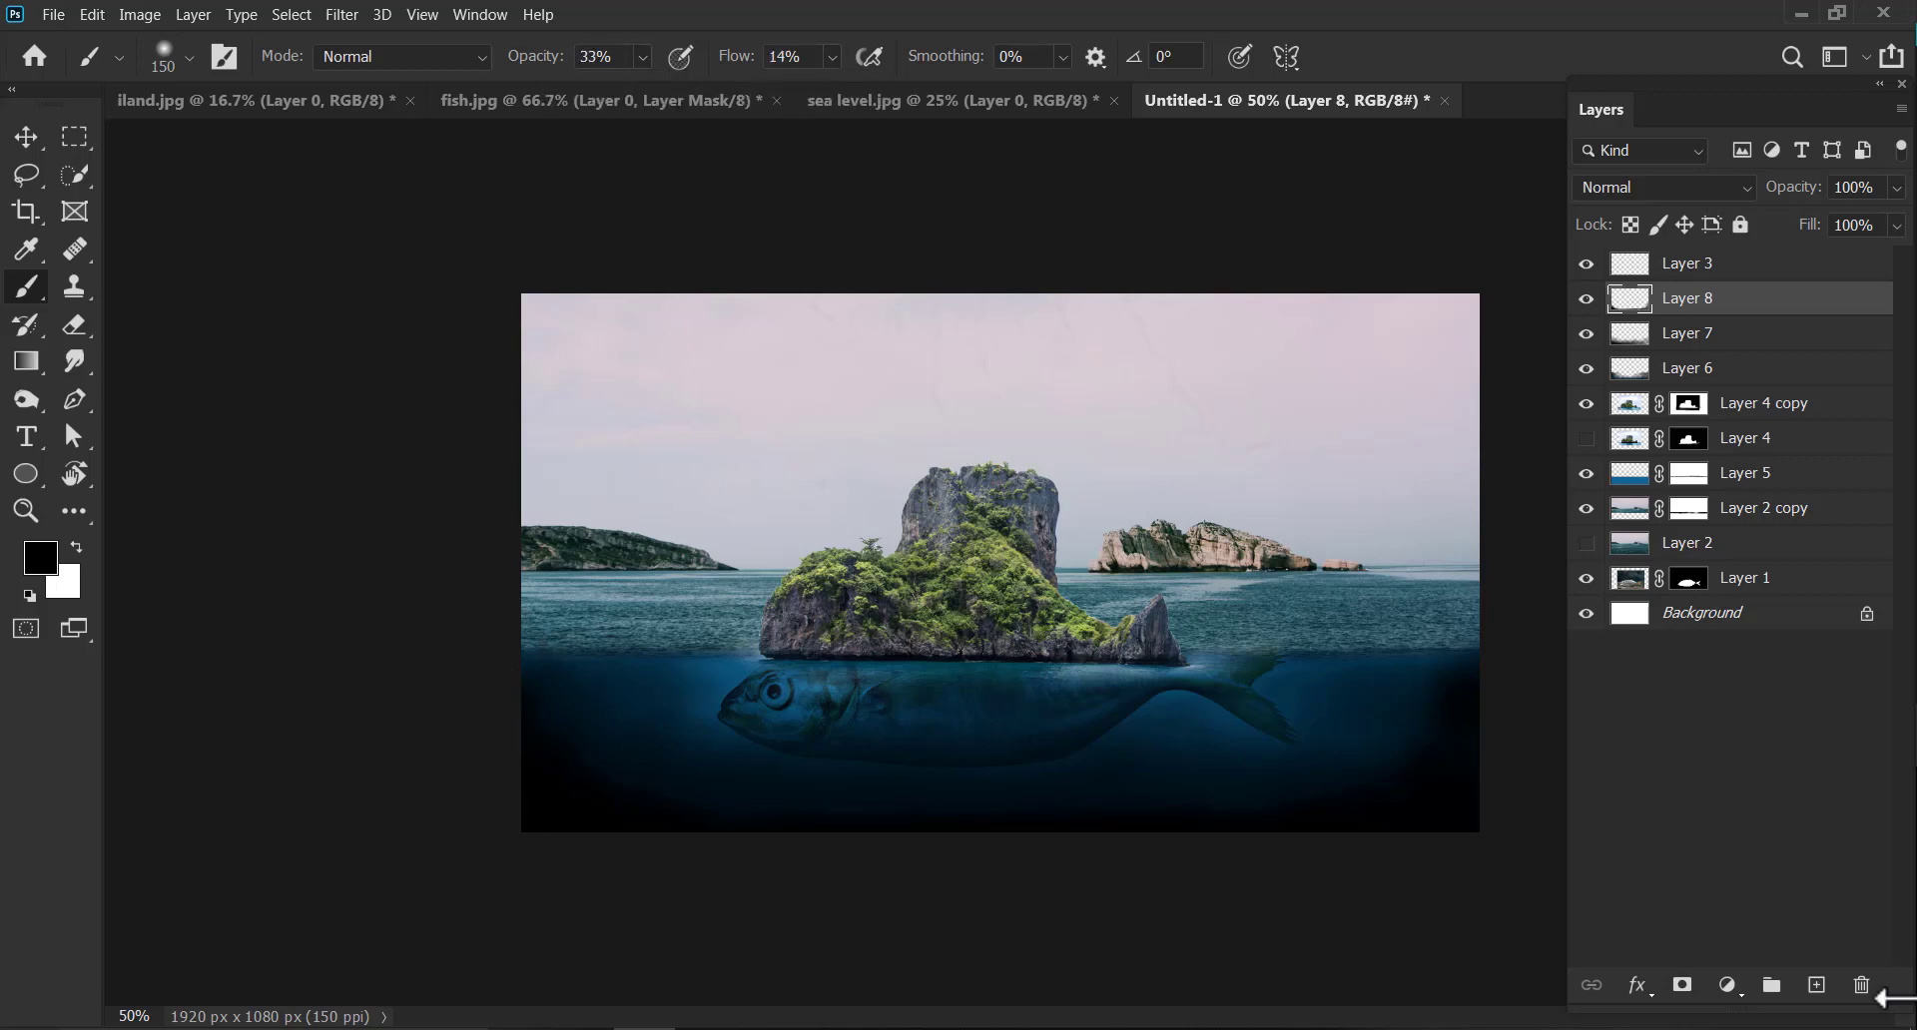
key("ctrl+shift+alt+n")
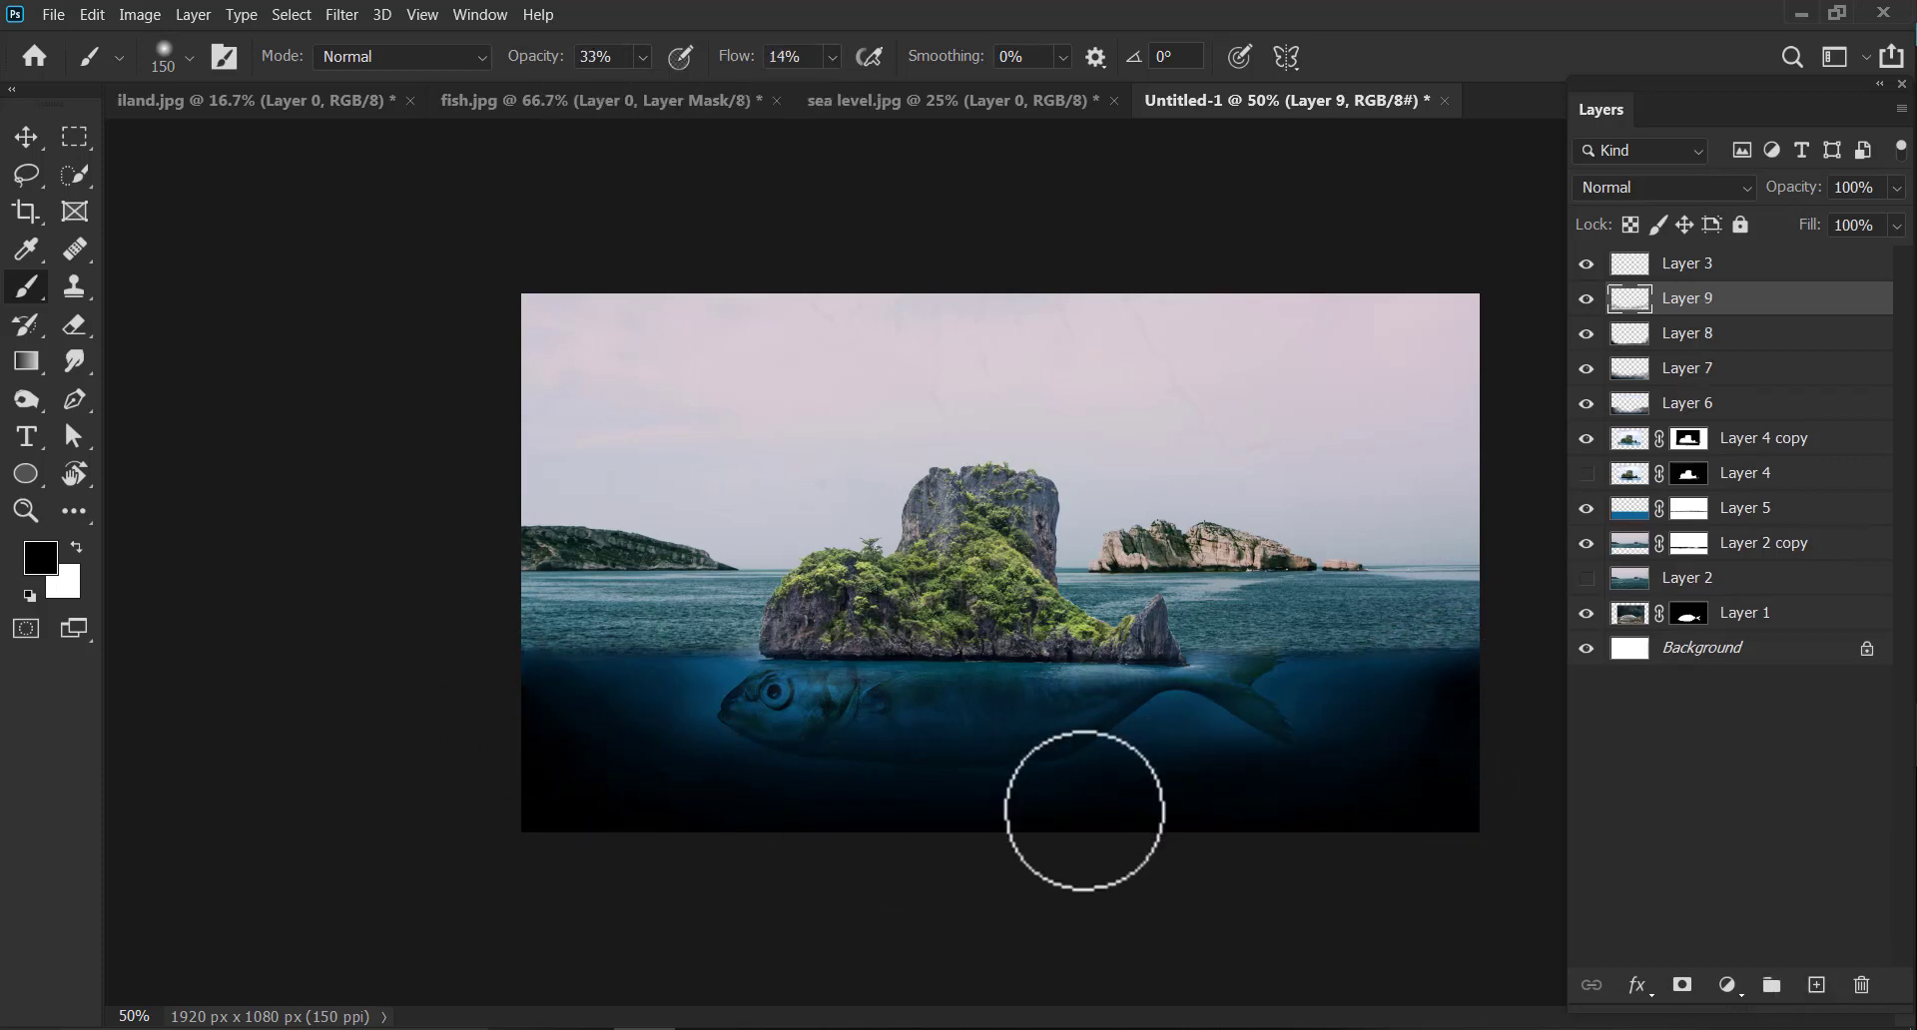
Check Layer 8's shading by toggling its visibility, and set the Eraser to 47% opacity and 35% flow for that layer.
left_click(1678, 342)
left_click(1586, 333)
left_click(1586, 333)
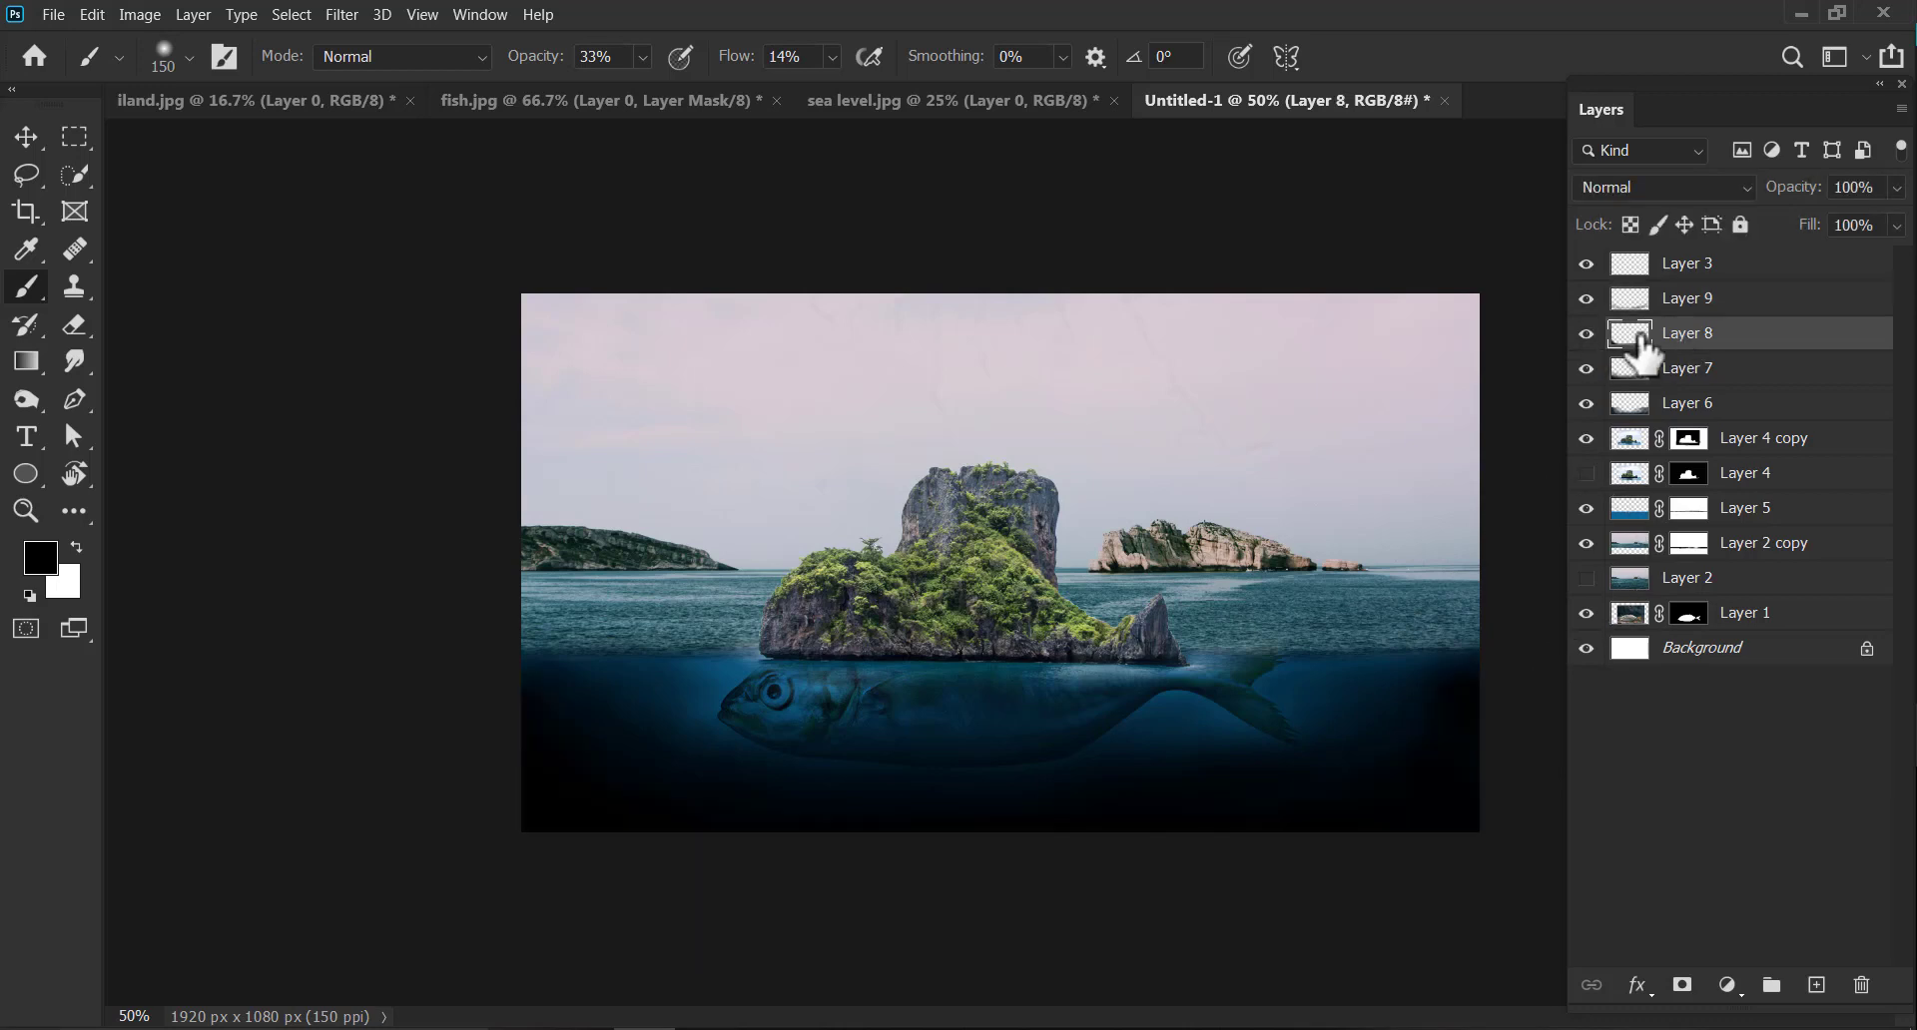
left_click(75, 325)
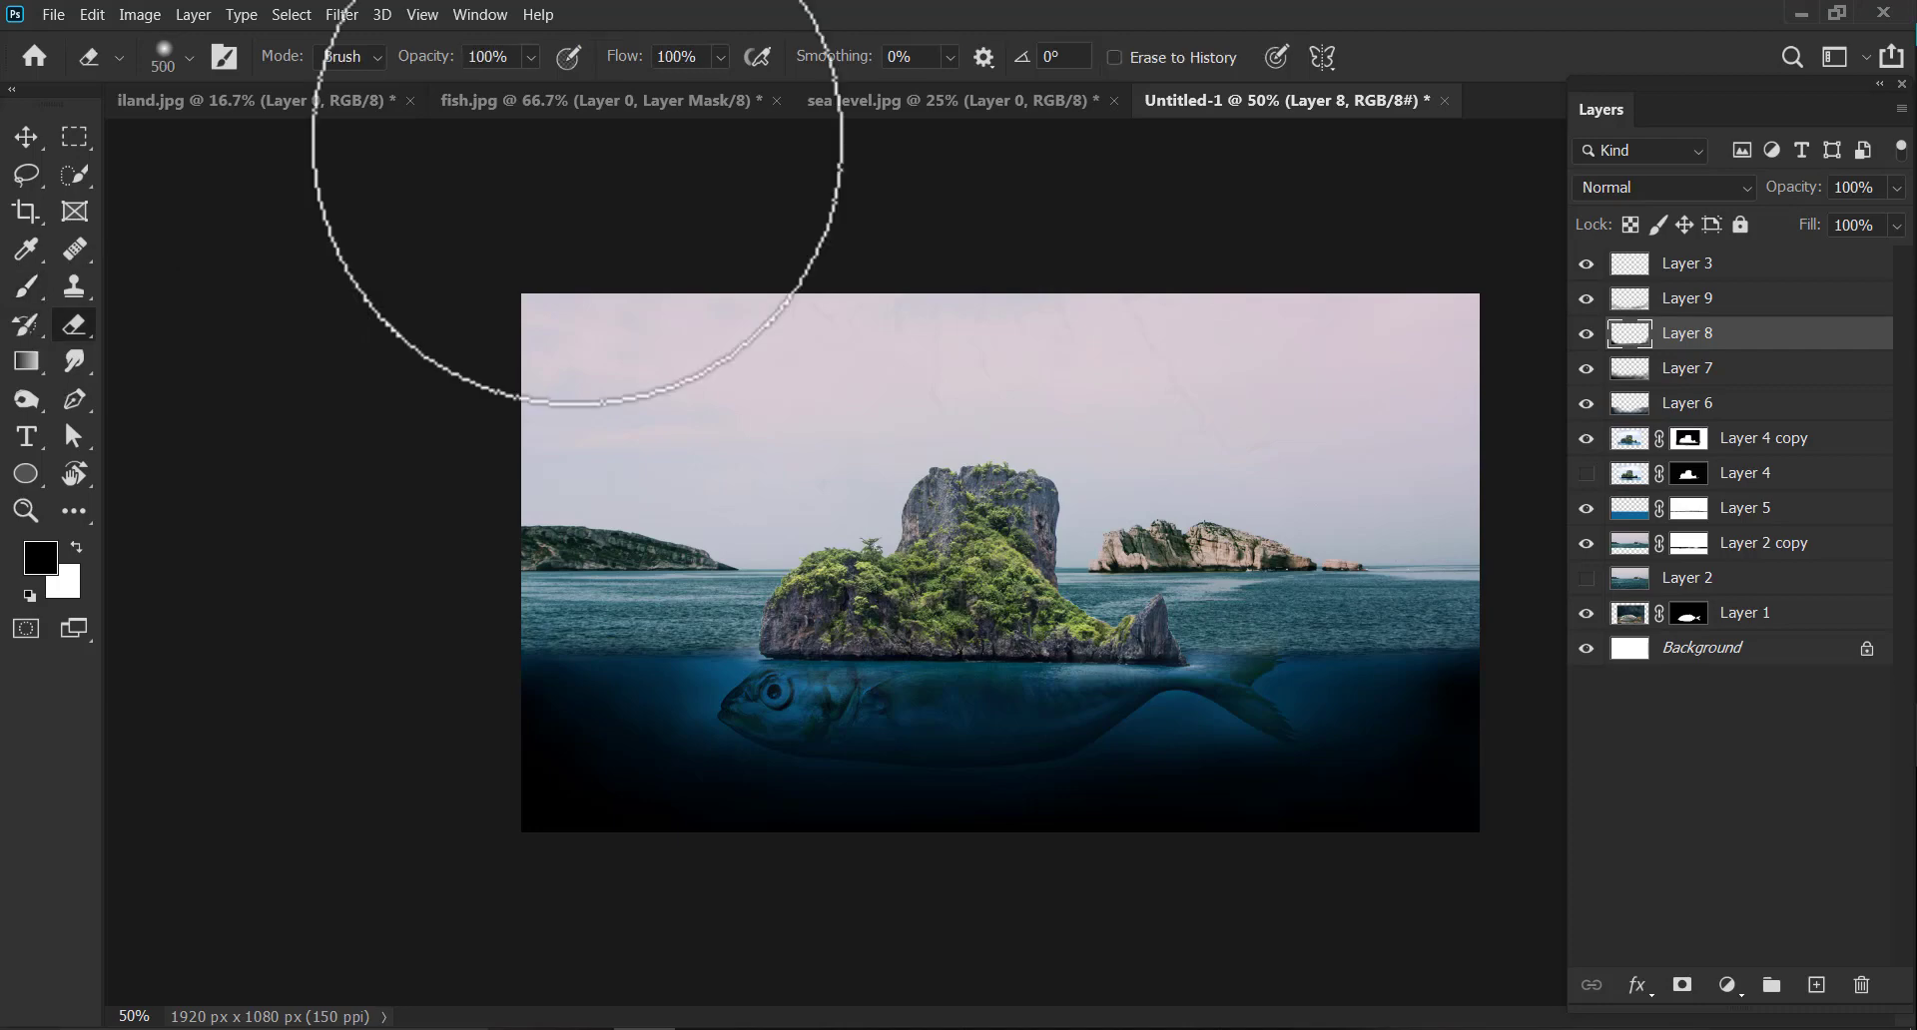
left_click(531, 56)
left_click_drag(562, 88, 495, 88)
left_click(720, 57)
left_click_drag(750, 88, 669, 88)
Lower the Eraser's opacity and flow further and lighten the shading just below the waterline on Layer 7 and Layer 6.
left_click(1687, 370)
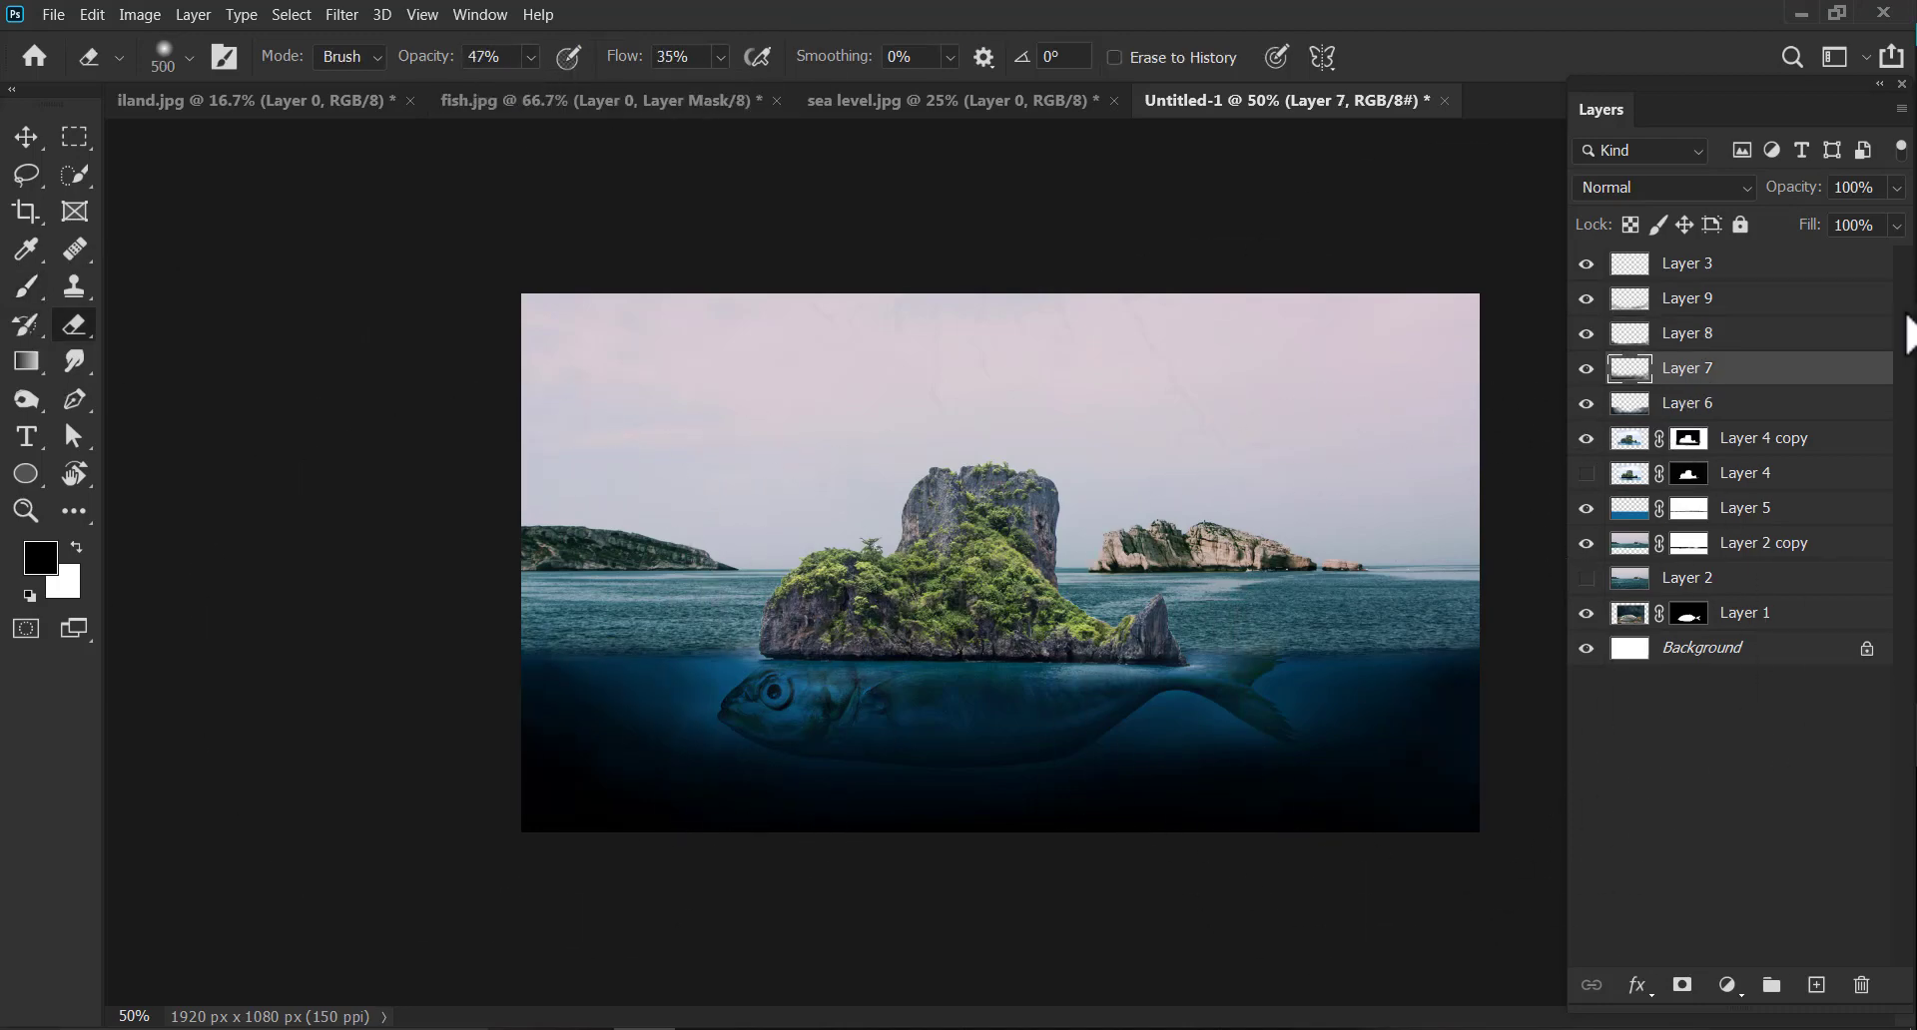
left_click(531, 57)
left_click_drag(543, 88, 521, 88)
left_click(719, 57)
left_click_drag(717, 88, 700, 88)
mouse_move(603, 711)
left_mouse_down()
mouse_move(646, 625)
mouse_move(1414, 620)
left_mouse_up()
left_click(1687, 403)
mouse_move(1237, 682)
left_mouse_down()
mouse_move(800, 663)
mouse_move(1492, 630)
left_mouse_up()
Apply Levels to the island on Layer 4 copy with input levels 32, 1.00 and 238.
left_click(1687, 334)
key("v")
scroll(1328, 644, "up", 3)
left_click(1648, 446)
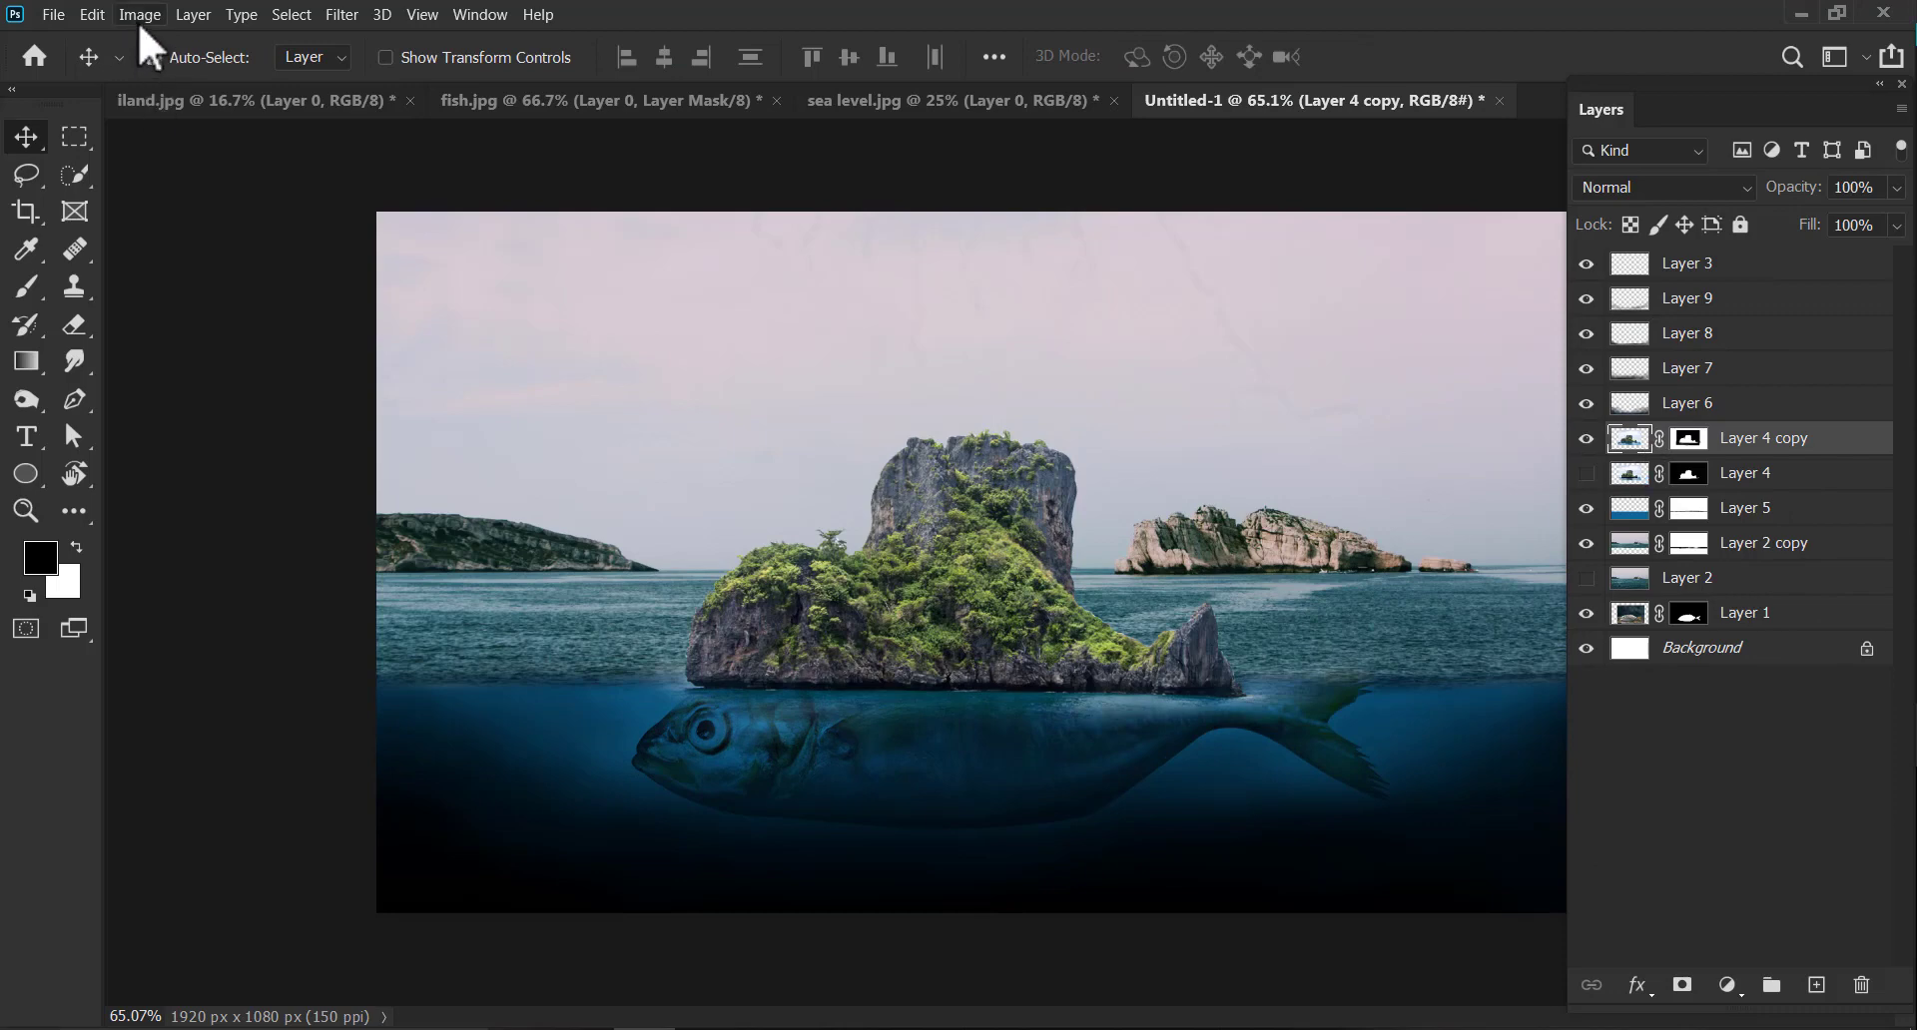
left_click(139, 18)
mouse_move(240, 73)
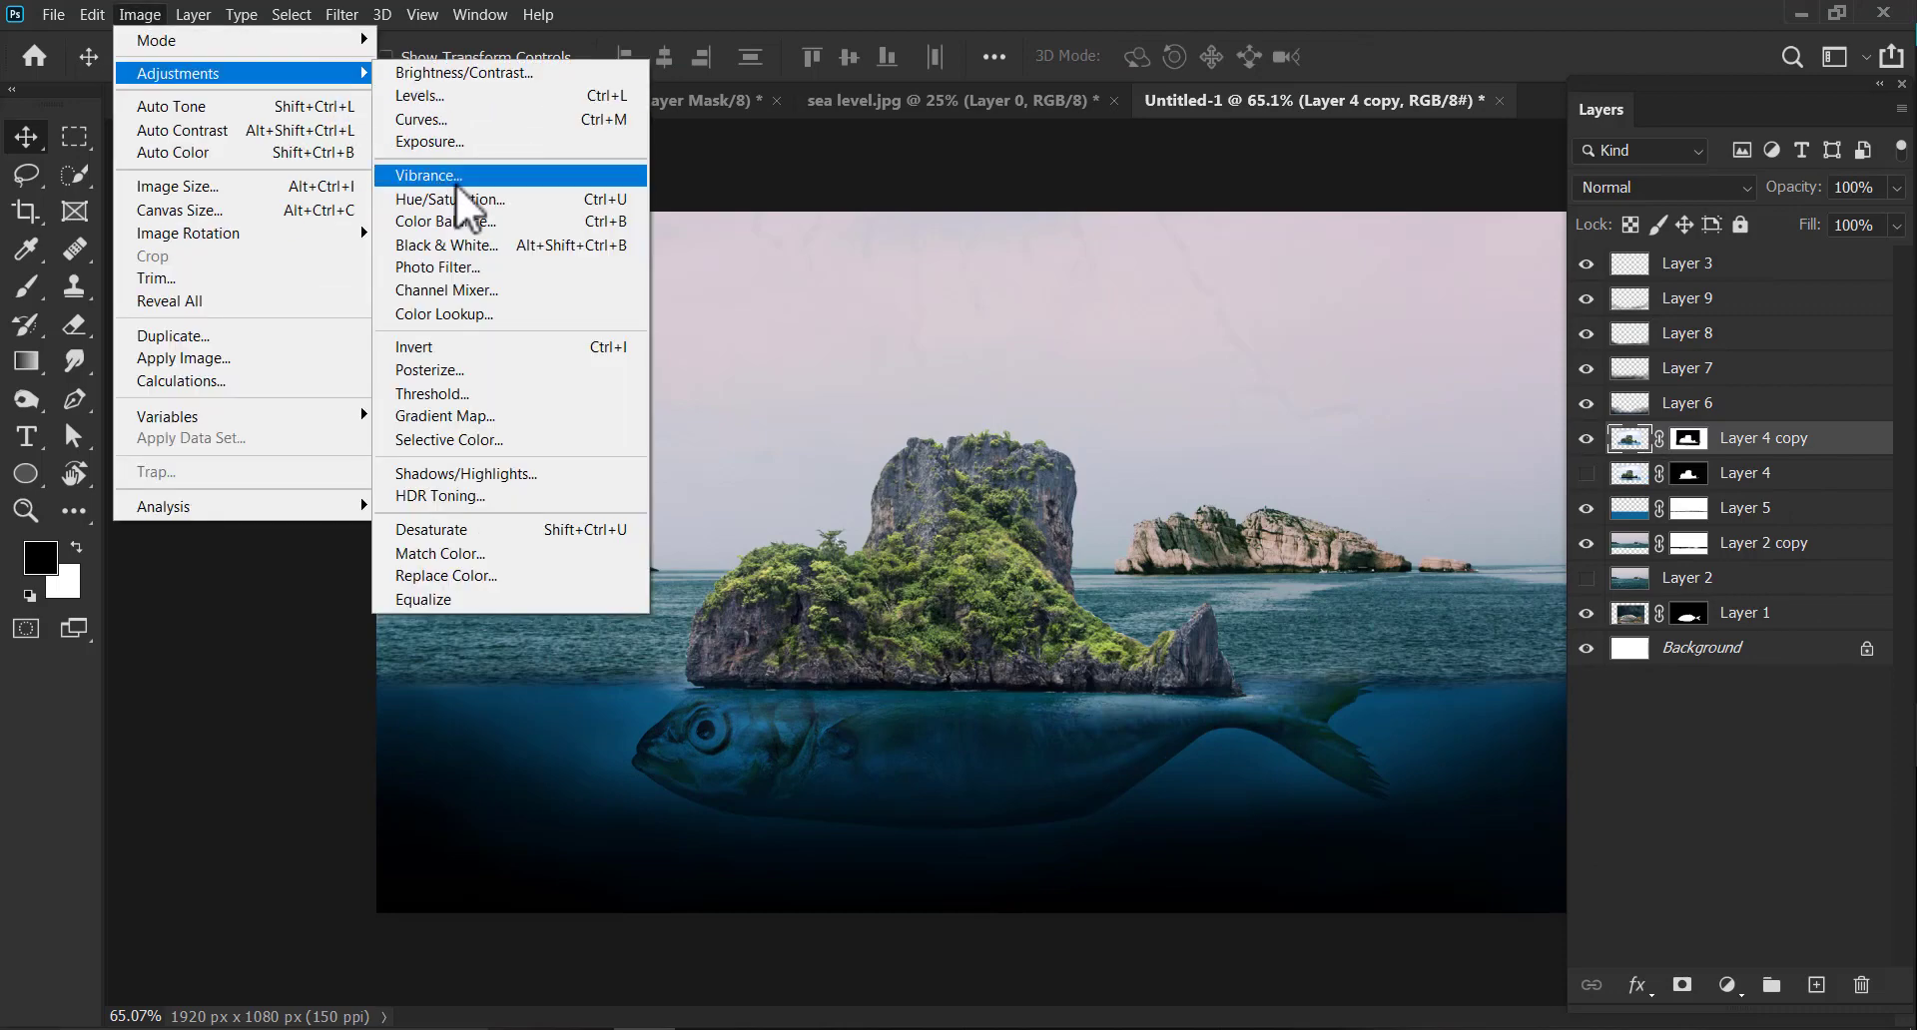
left_click(483, 99)
left_click_drag(157, 781, 195, 782)
mouse_move(471, 779)
left_mouse_down()
mouse_move(431, 783)
mouse_move(450, 781)
left_mouse_up()
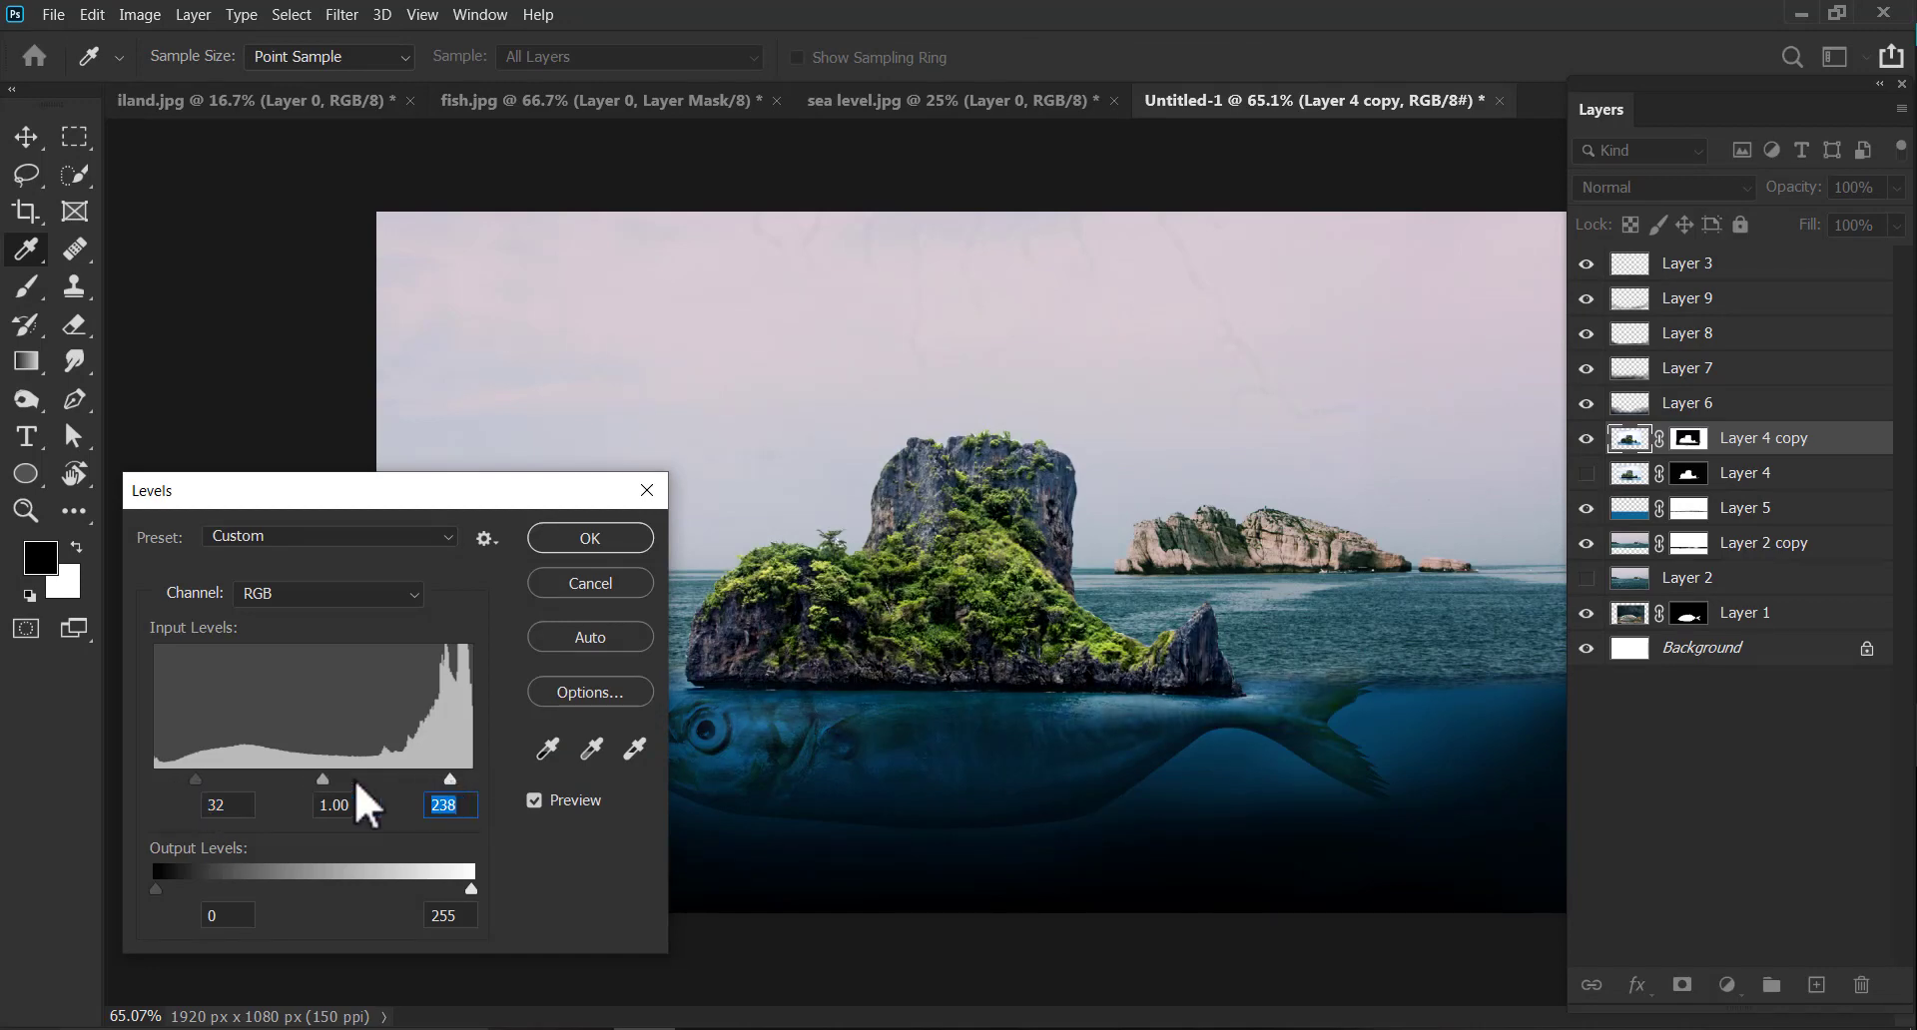
left_click_drag(324, 781, 323, 782)
left_click(579, 541)
Apply Hue/Saturation to the island on Layer 4 copy with hue +15 and slightly raised saturation.
key("v")
left_click(148, 16)
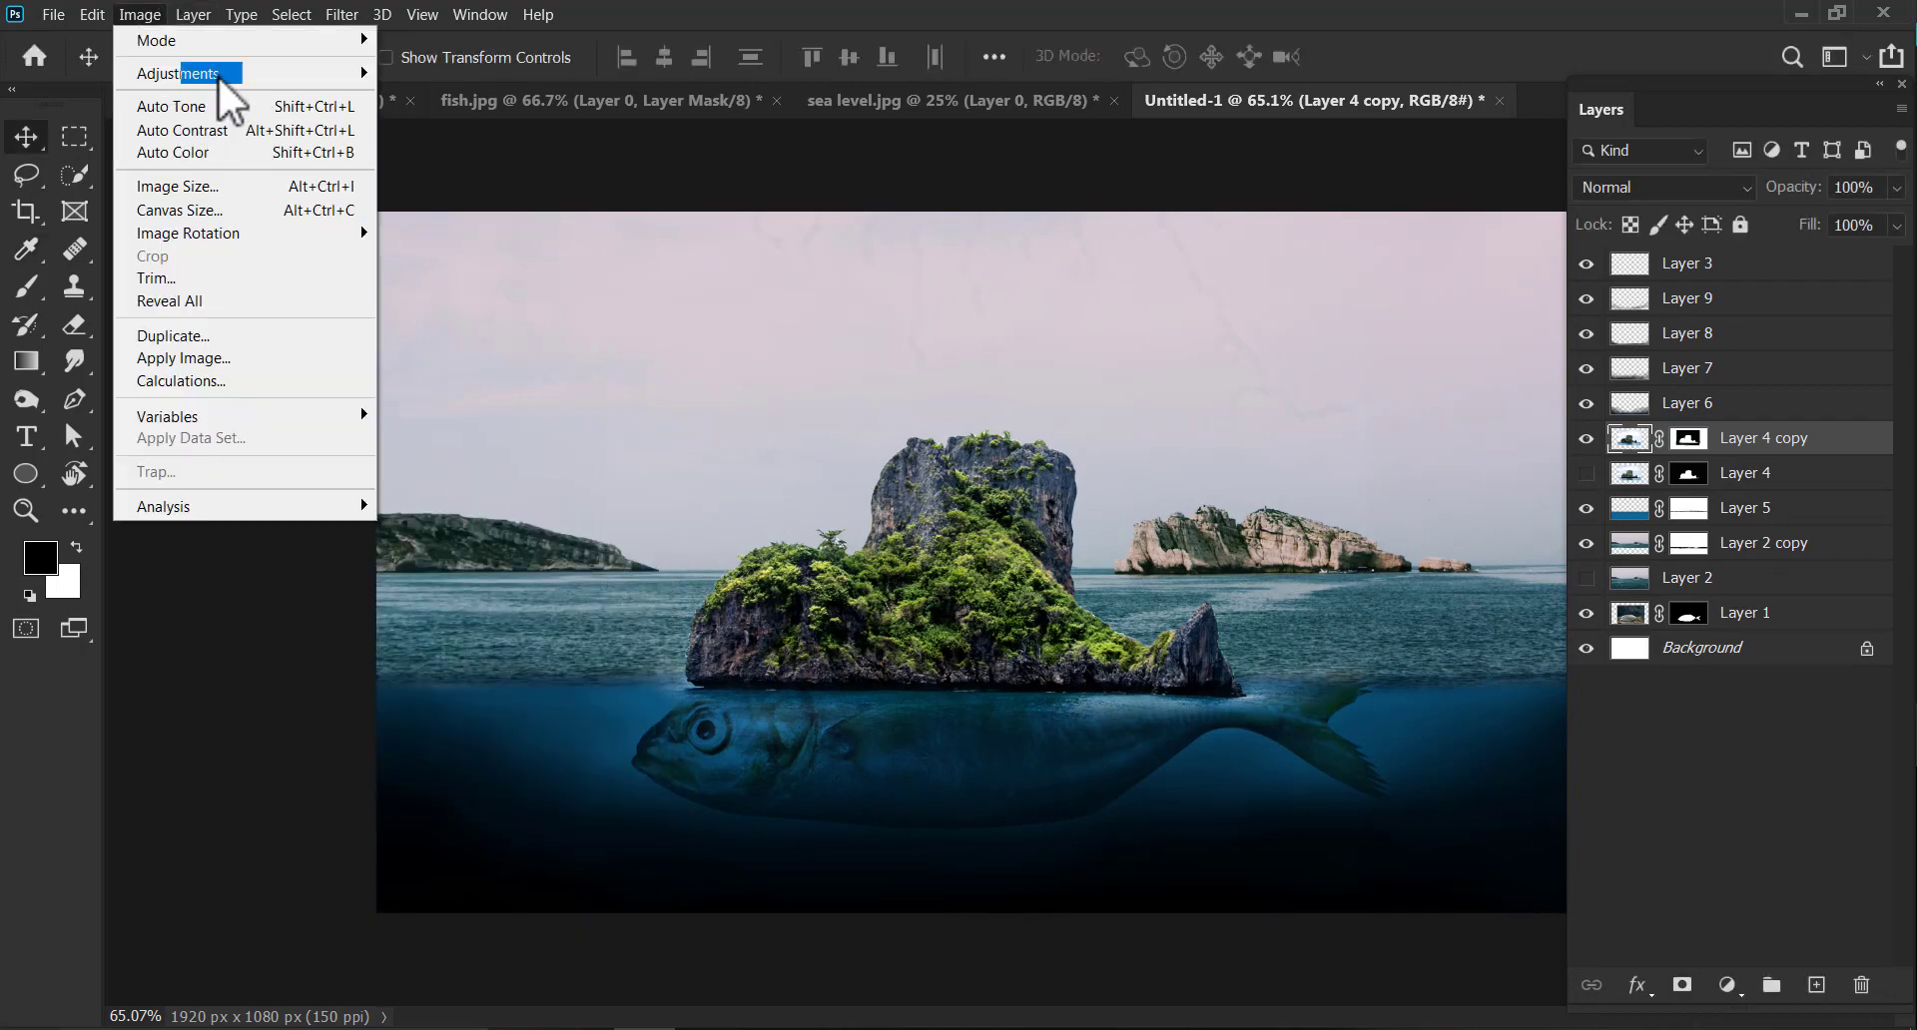
mouse_move(220, 80)
left_click(535, 232)
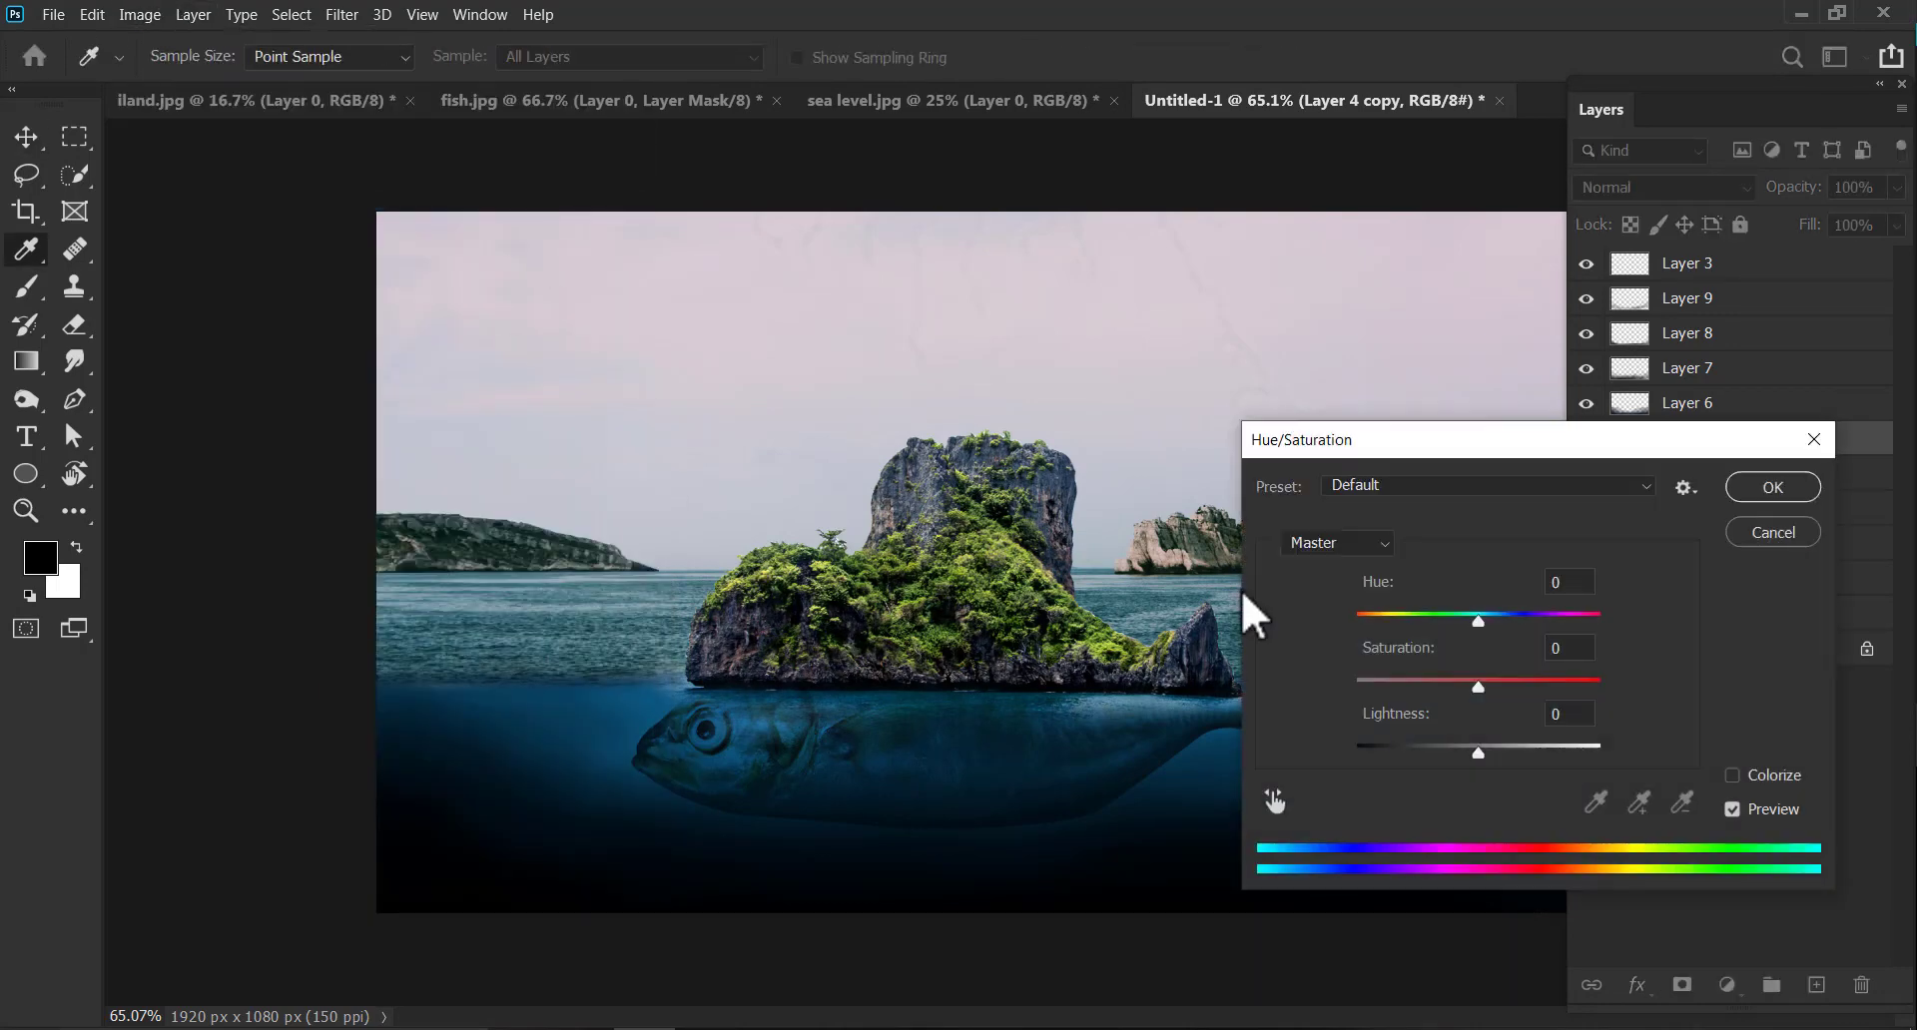
left_click_drag(1495, 619, 1483, 622)
left_click_drag(1512, 442, 1625, 482)
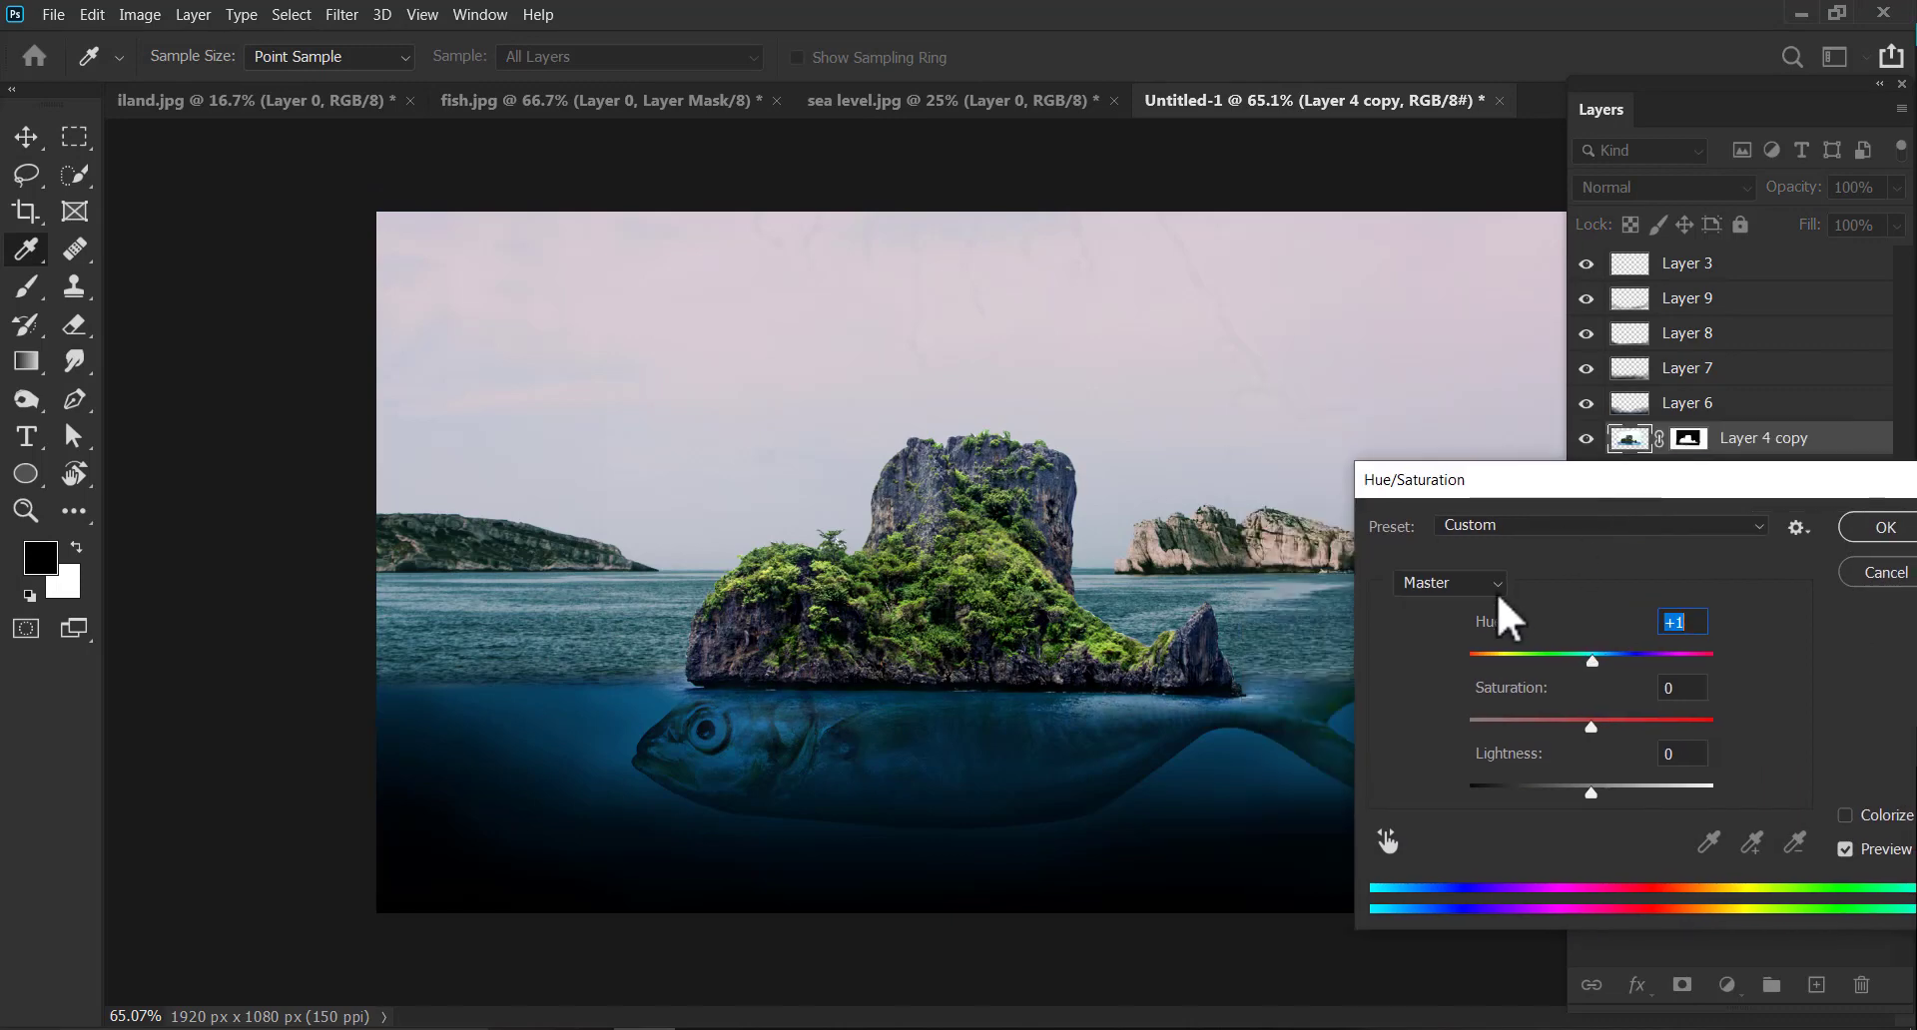
mouse_move(1592, 660)
left_mouse_down()
mouse_move(1537, 663)
mouse_move(1611, 661)
left_mouse_up()
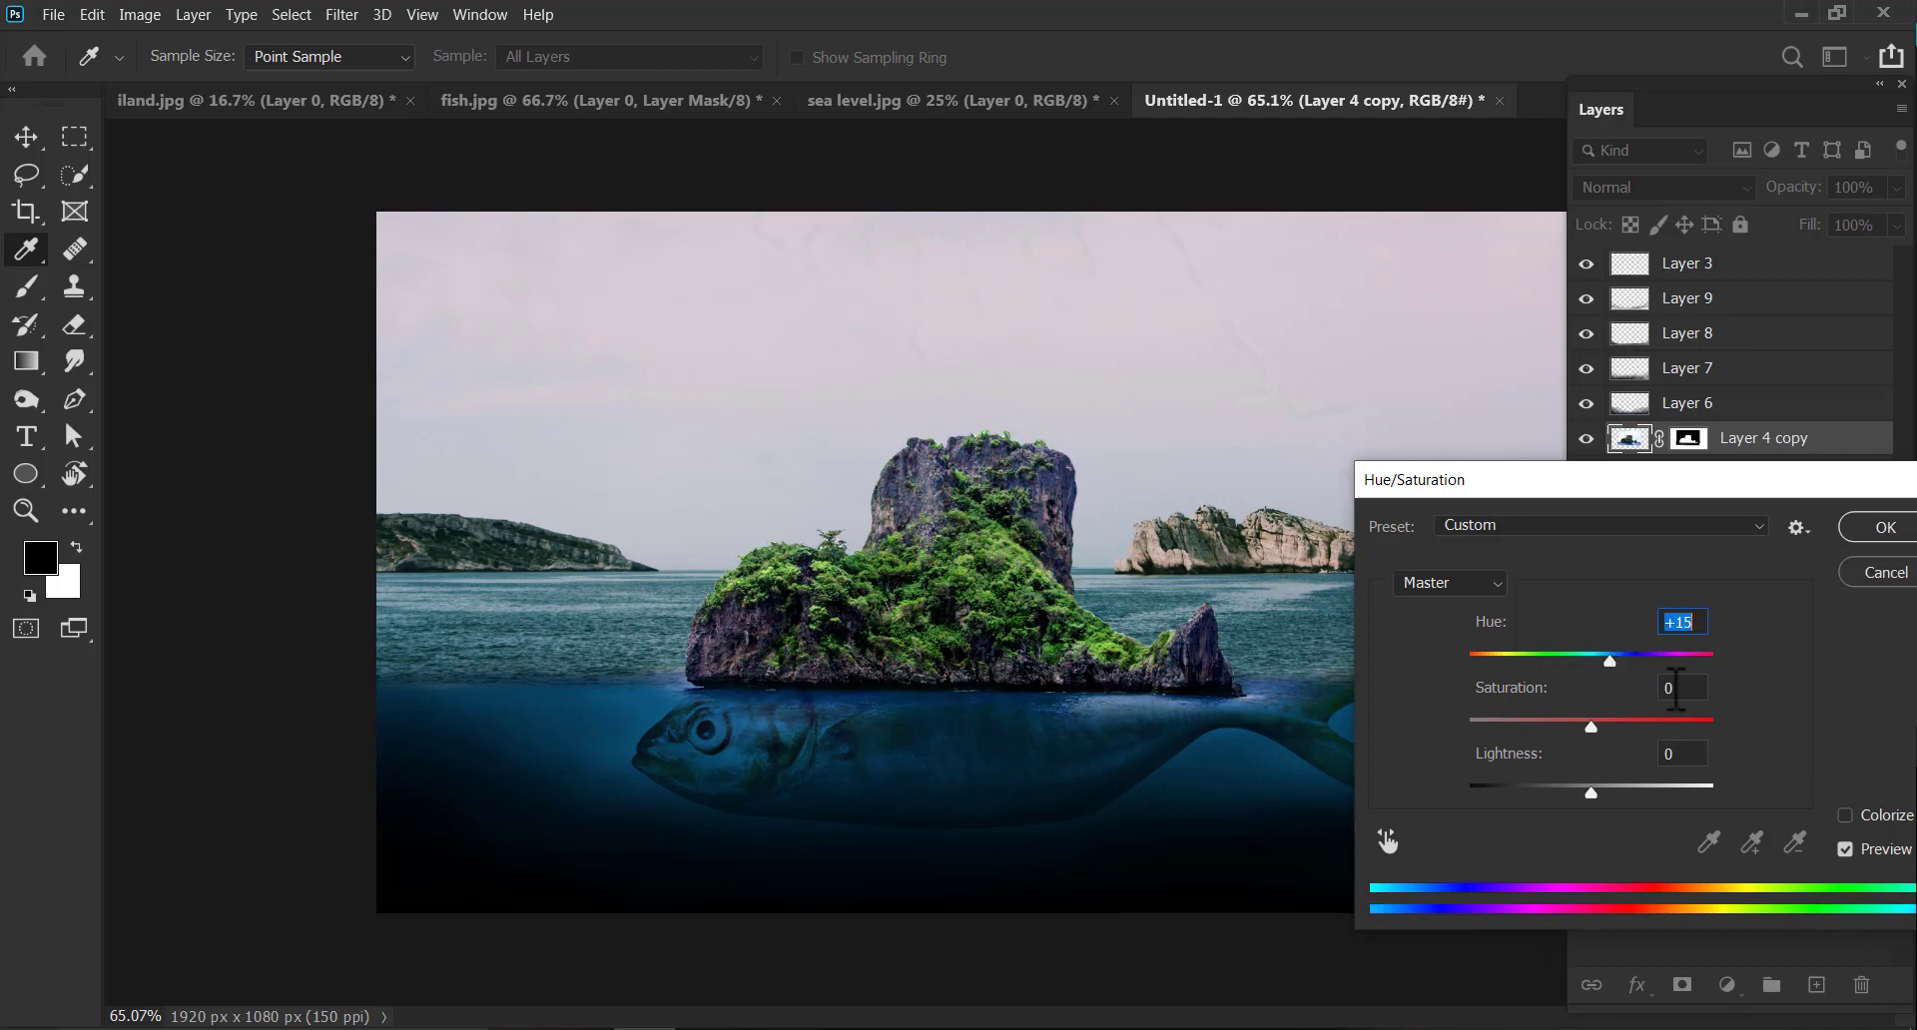
mouse_move(1592, 726)
left_mouse_down()
mouse_move(1615, 722)
mouse_move(1599, 727)
left_mouse_up()
left_click(1883, 527)
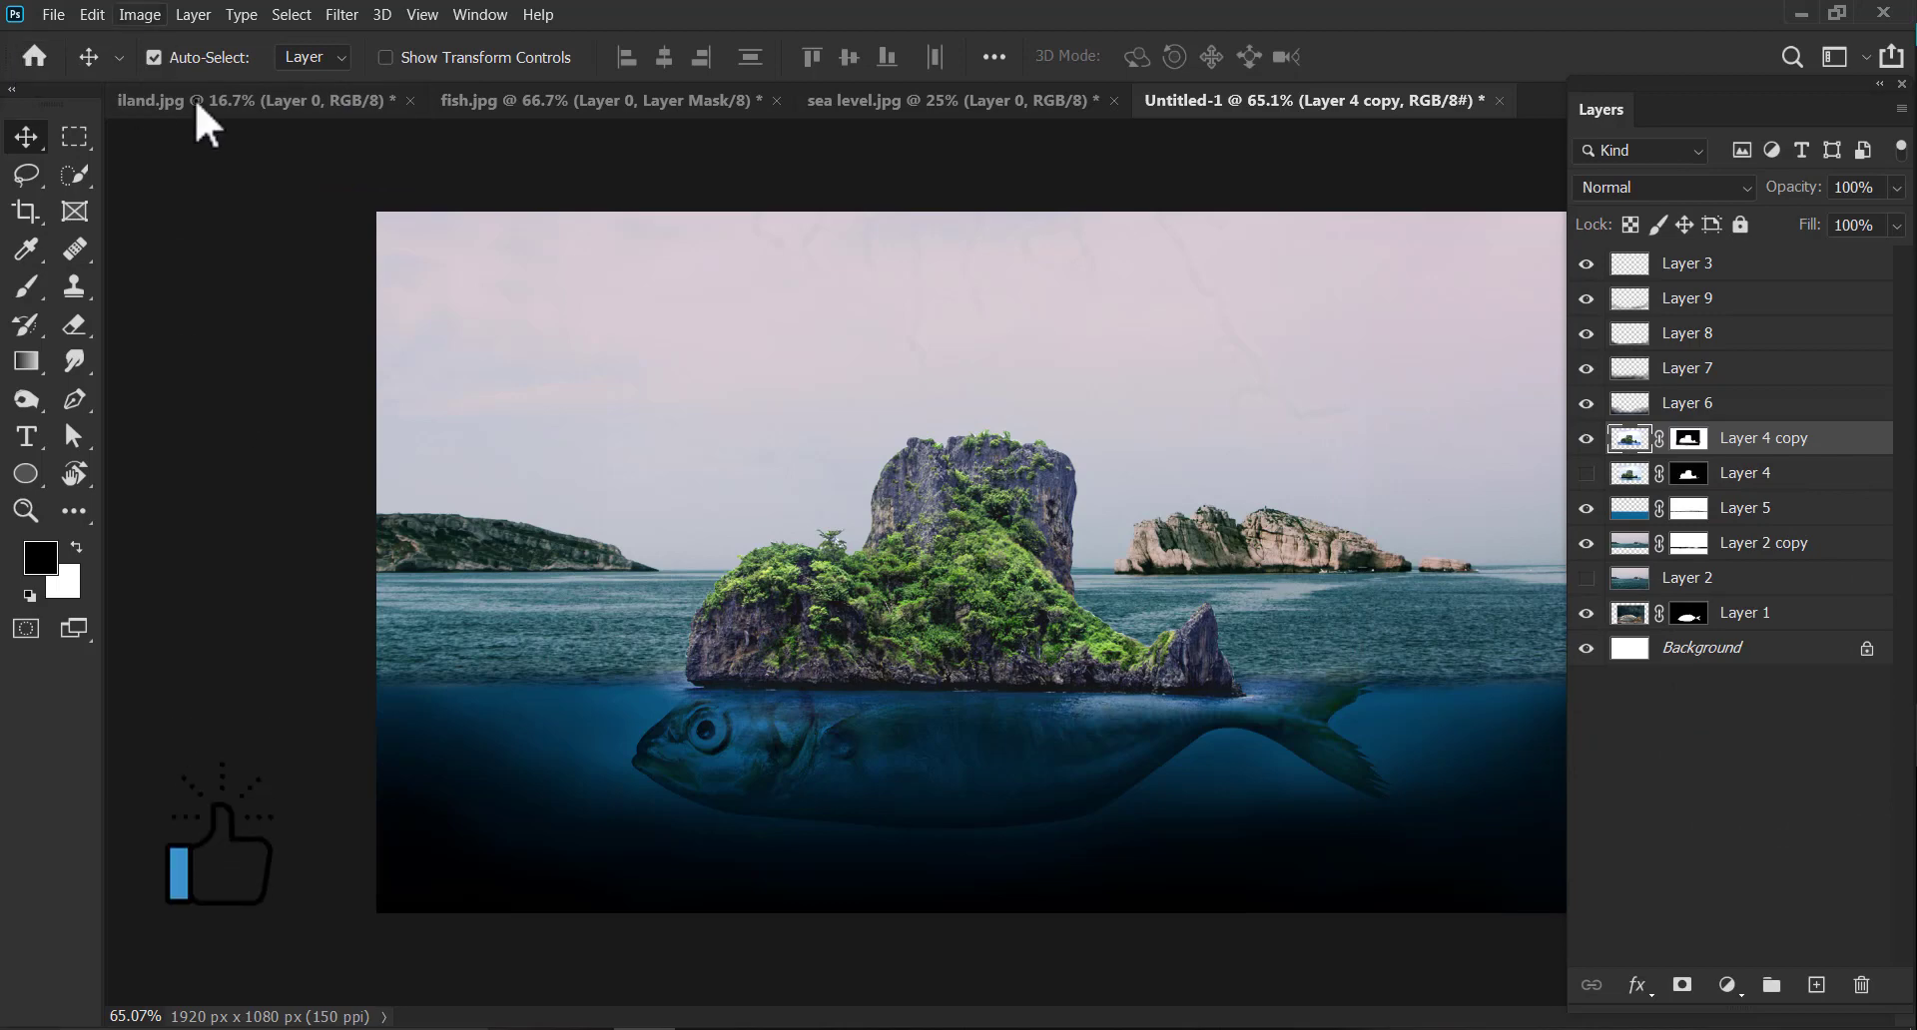
Apply a second Hue/Saturation adjustment to the island on Layer 4 copy, slightly lowering only its lightness.
left_click(140, 14)
mouse_move(240, 73)
left_click(489, 200)
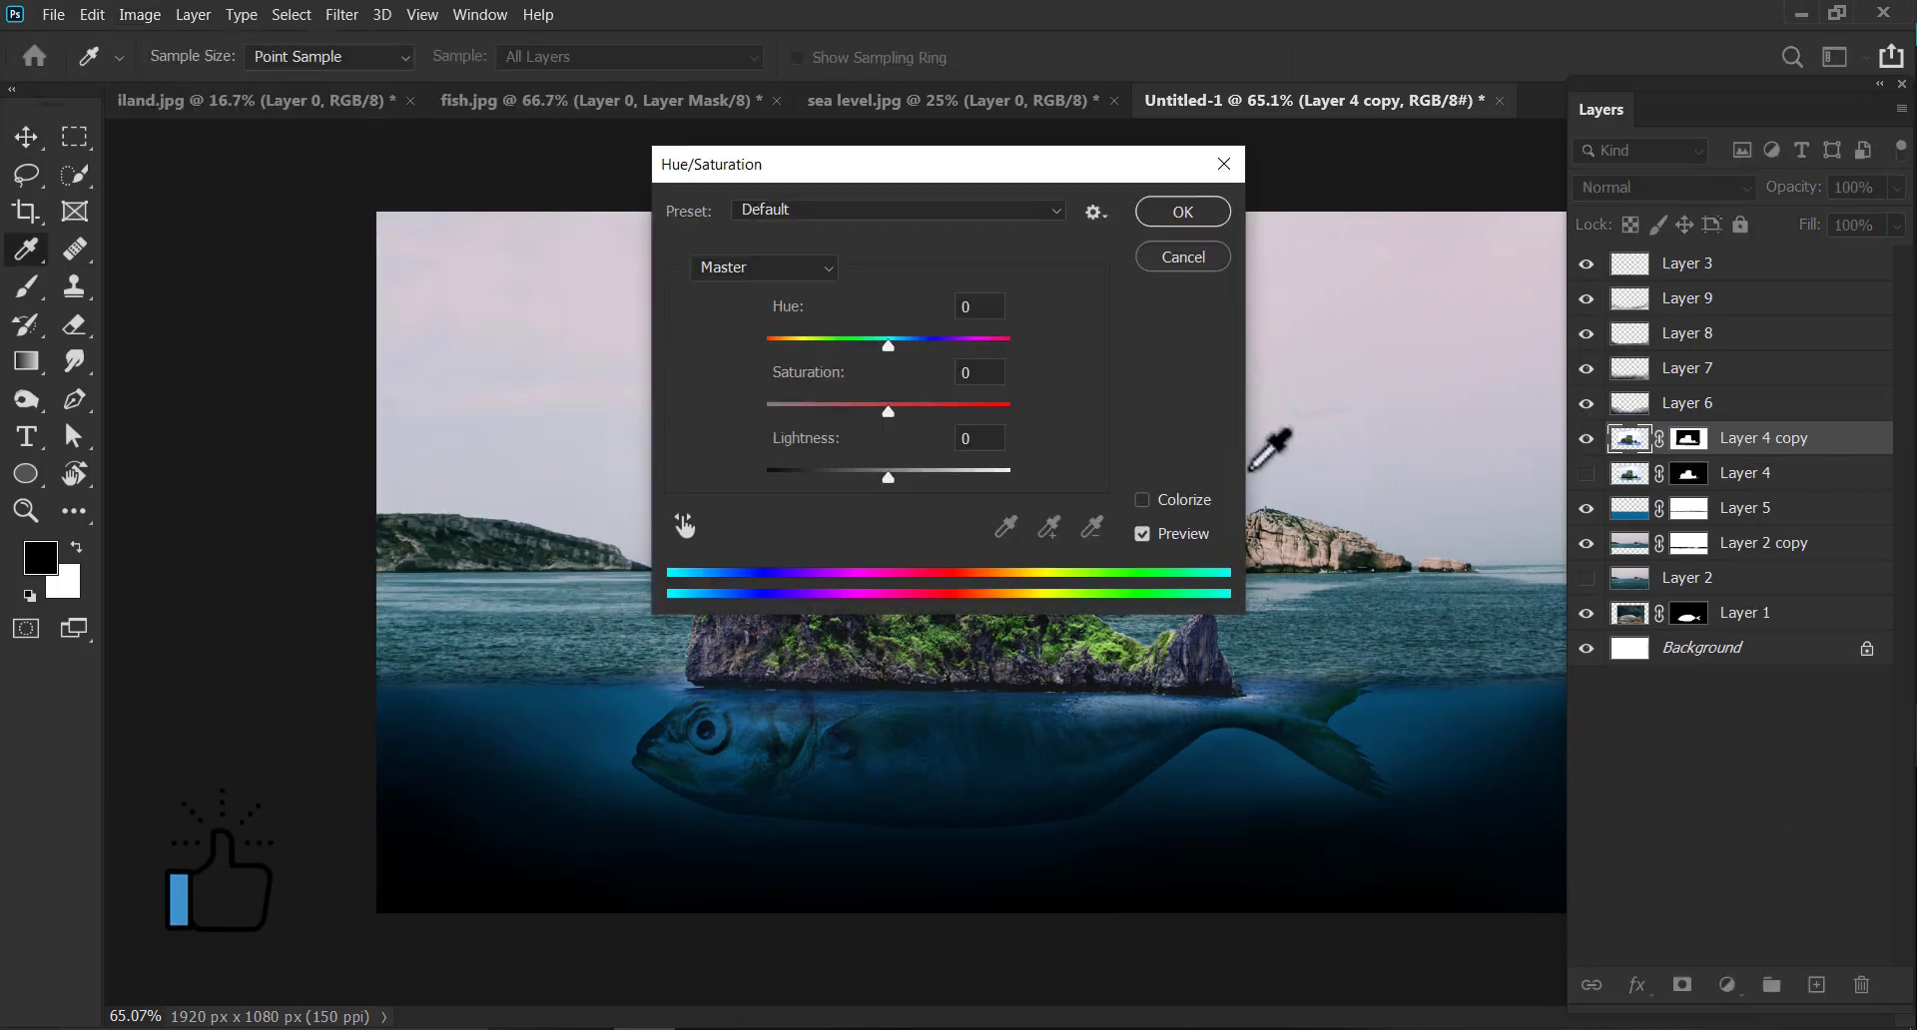
left_click_drag(887, 479, 885, 479)
left_click_drag(967, 166, 1630, 276)
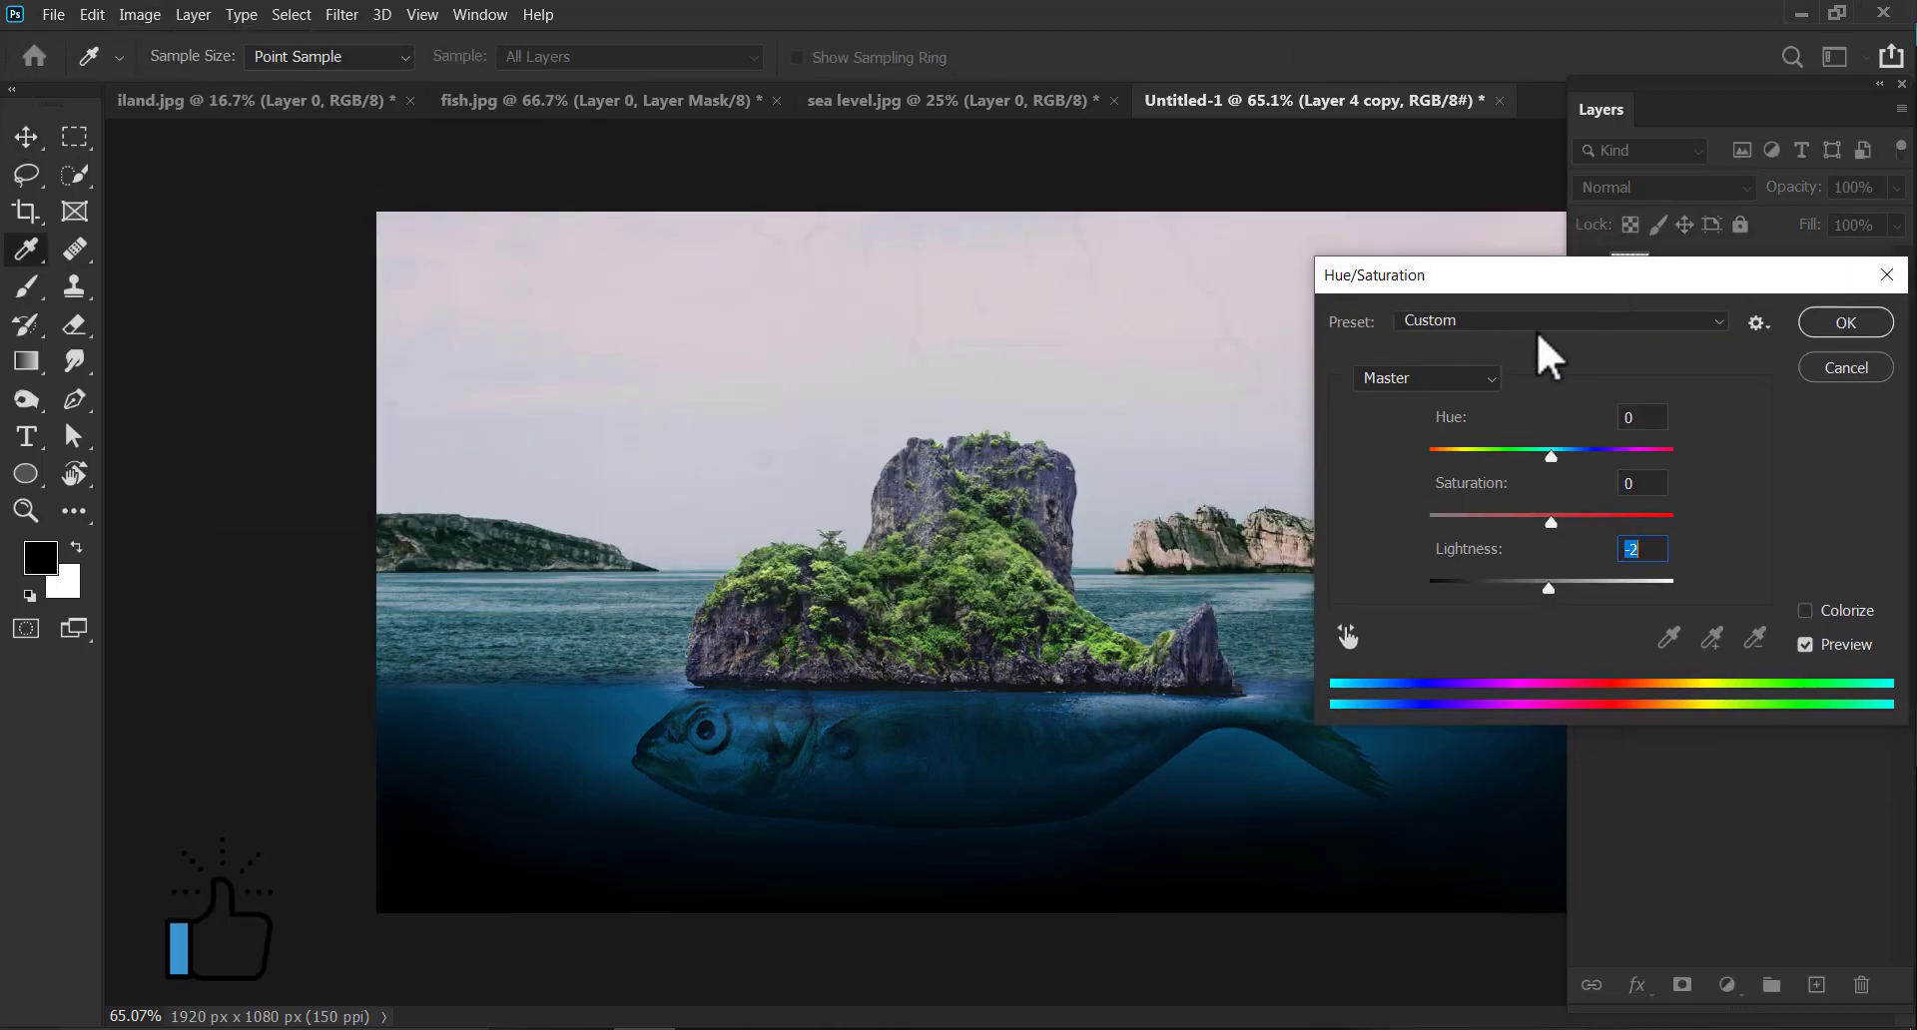
left_click_drag(1550, 590, 1536, 595)
left_click(1837, 330)
Apply Brightness/Contrast to the island on Layer 4 copy with brightness 20 and contrast 36.
left_click(140, 14)
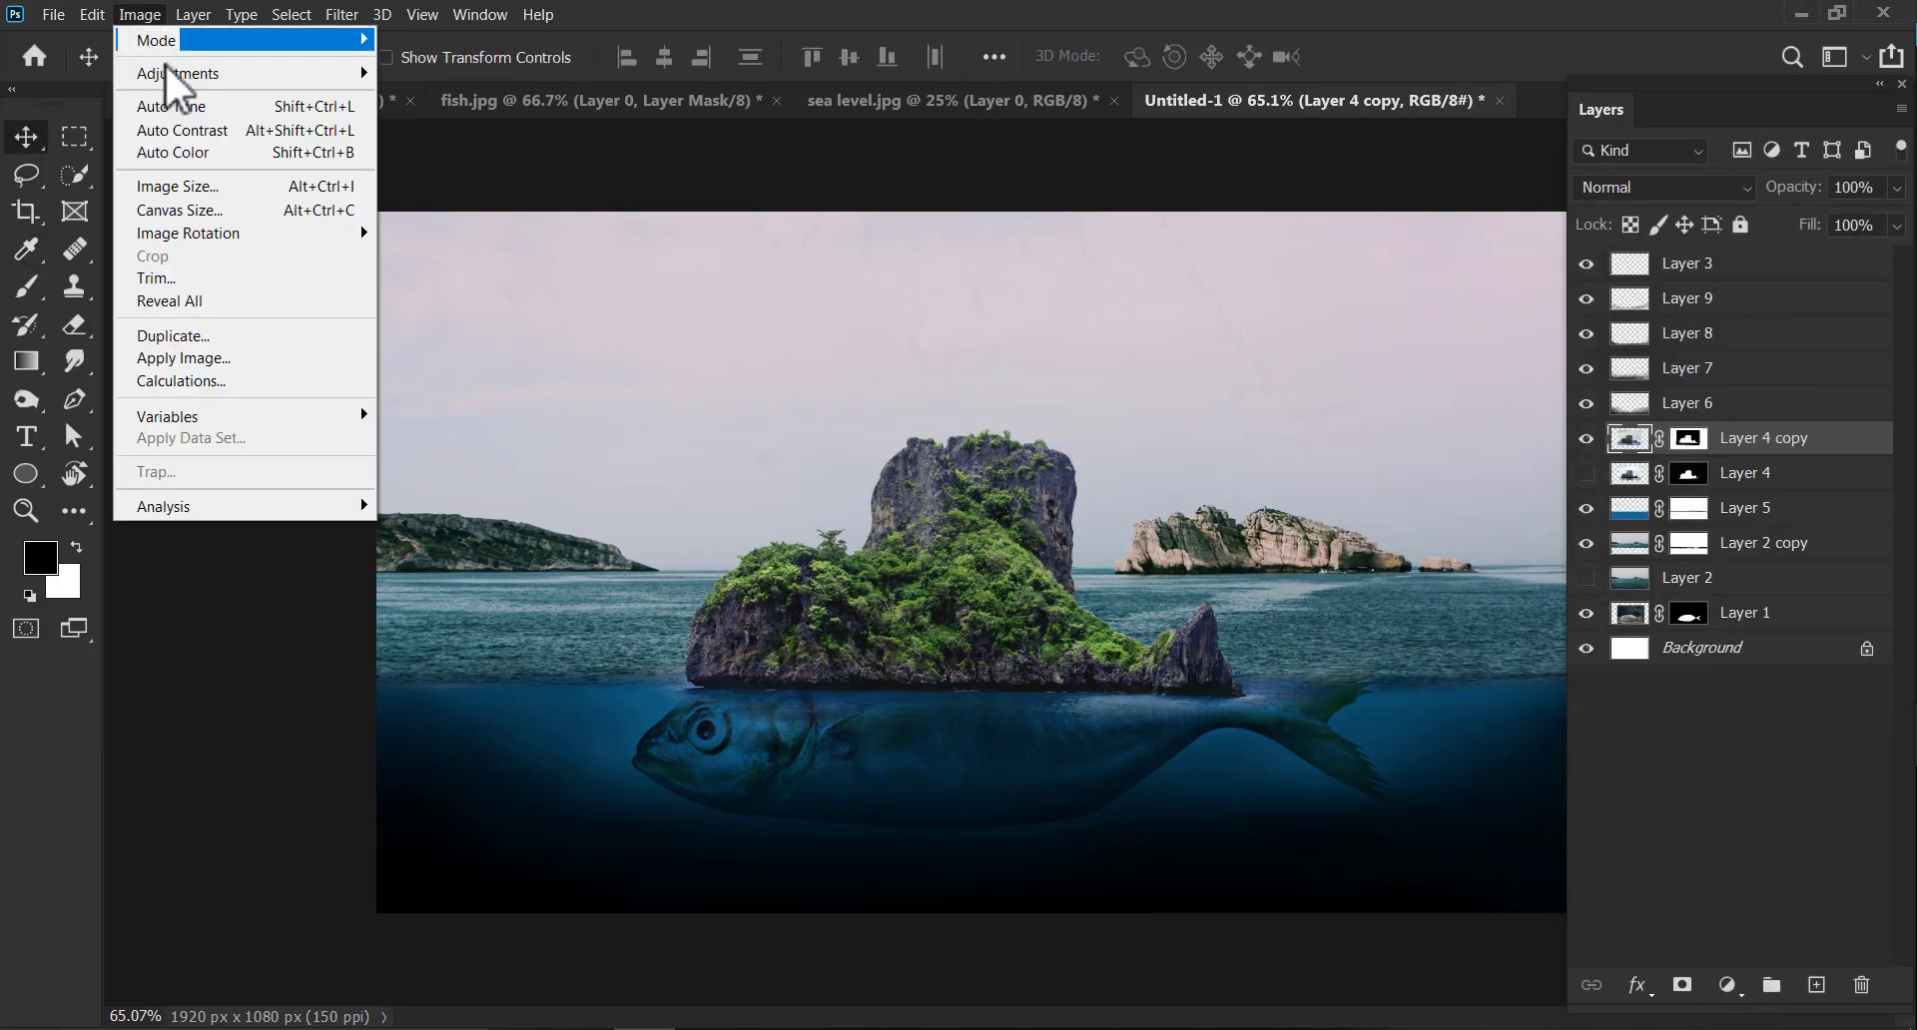
left_click(434, 76)
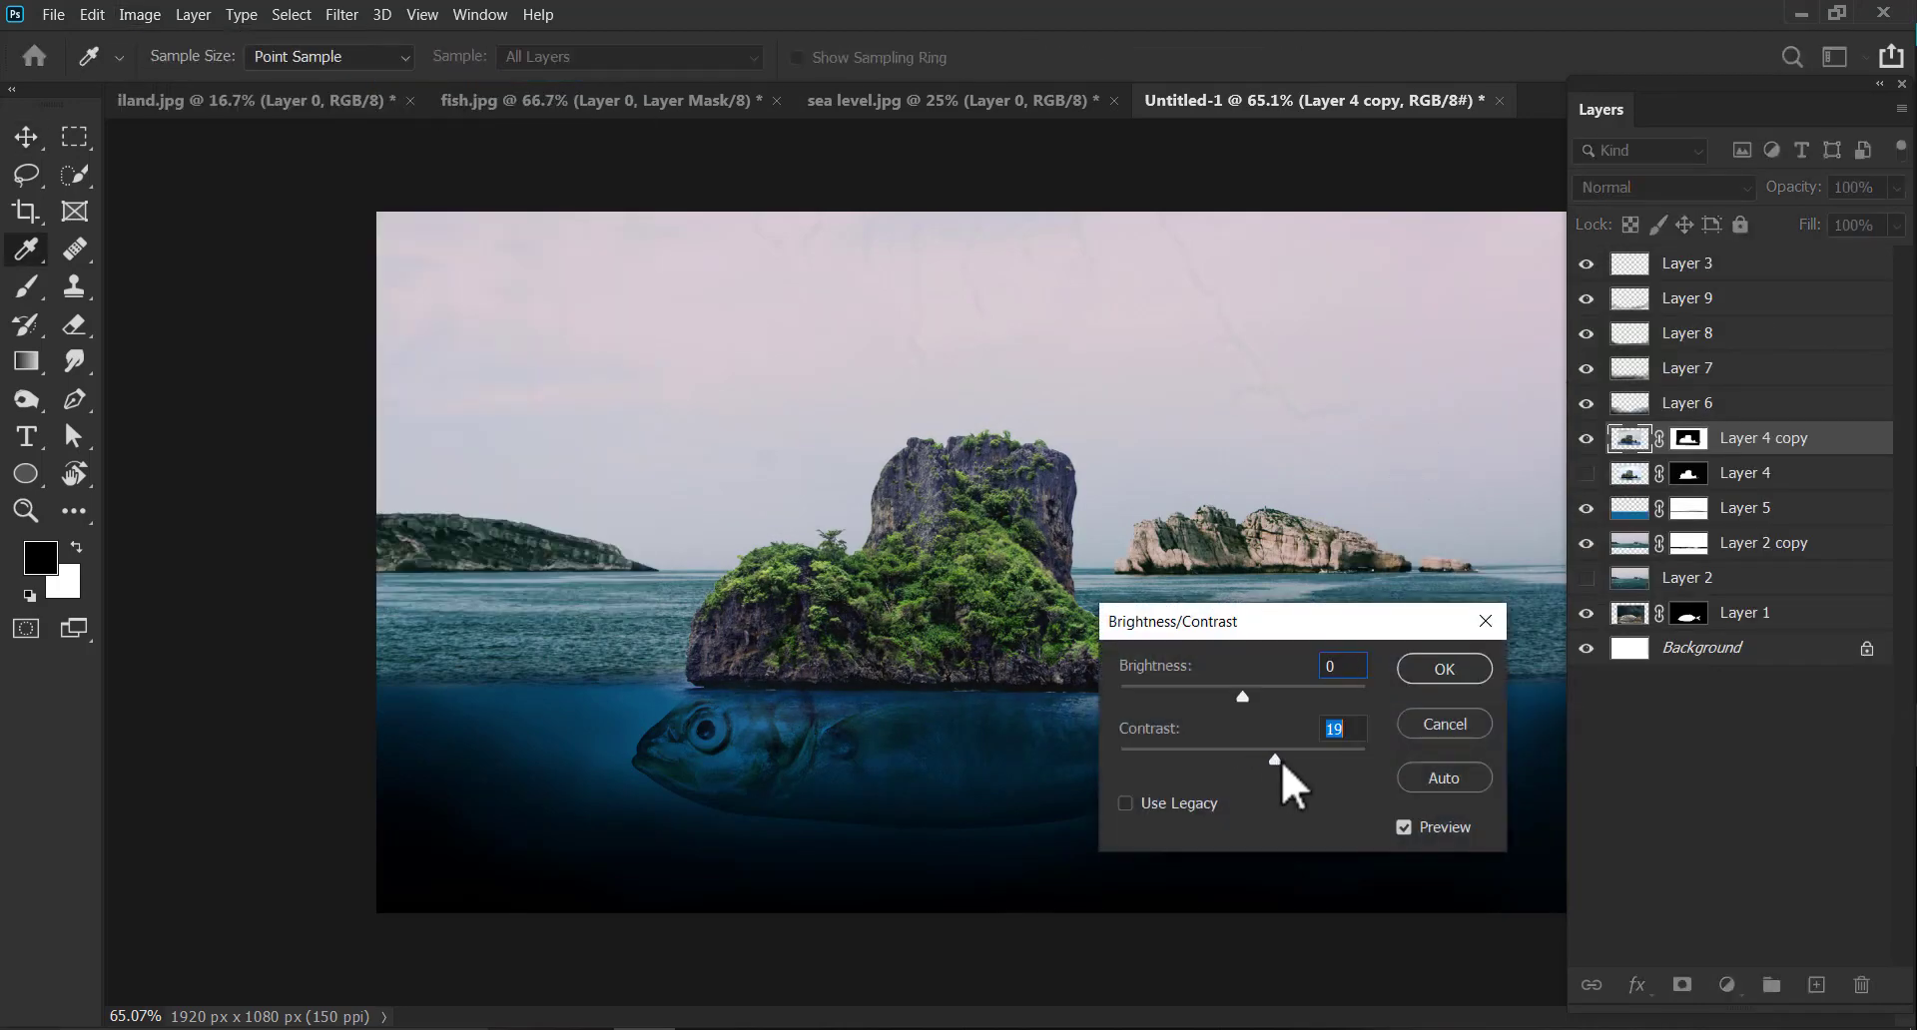
left_click_drag(1243, 696, 1260, 697)
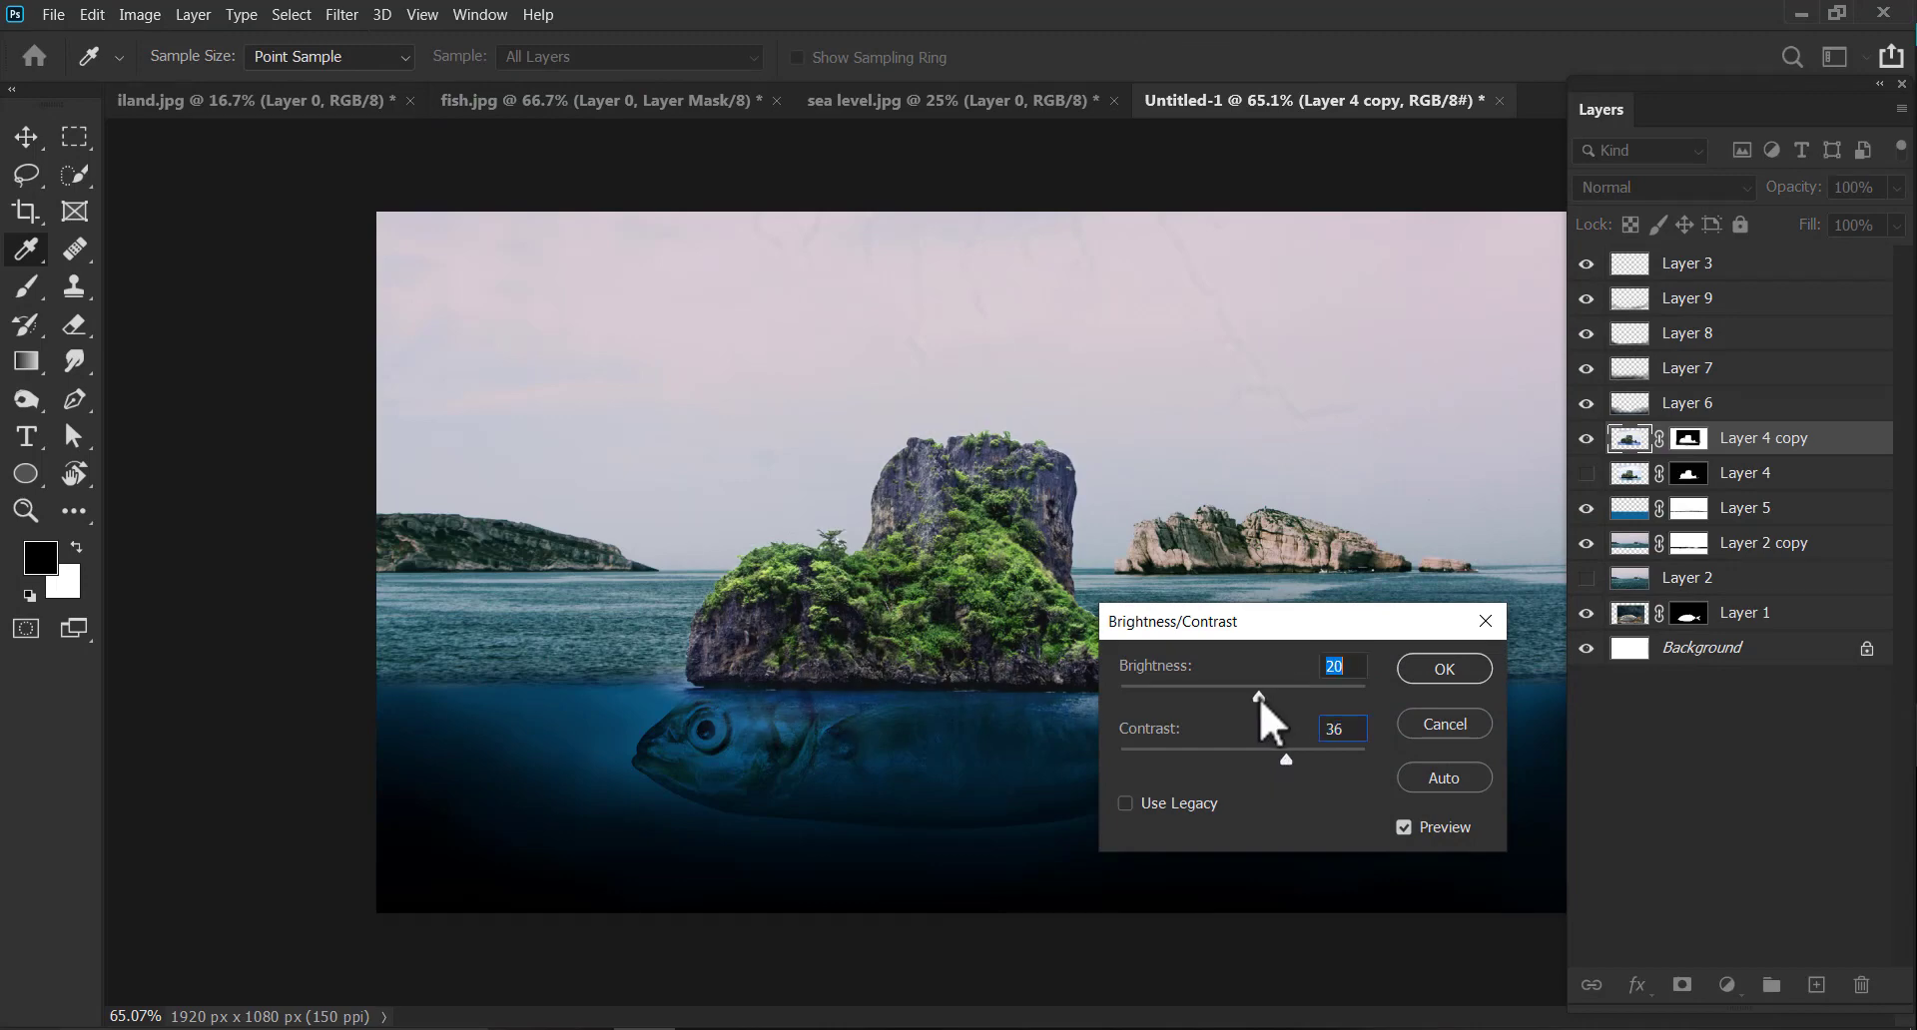
left_click(1443, 669)
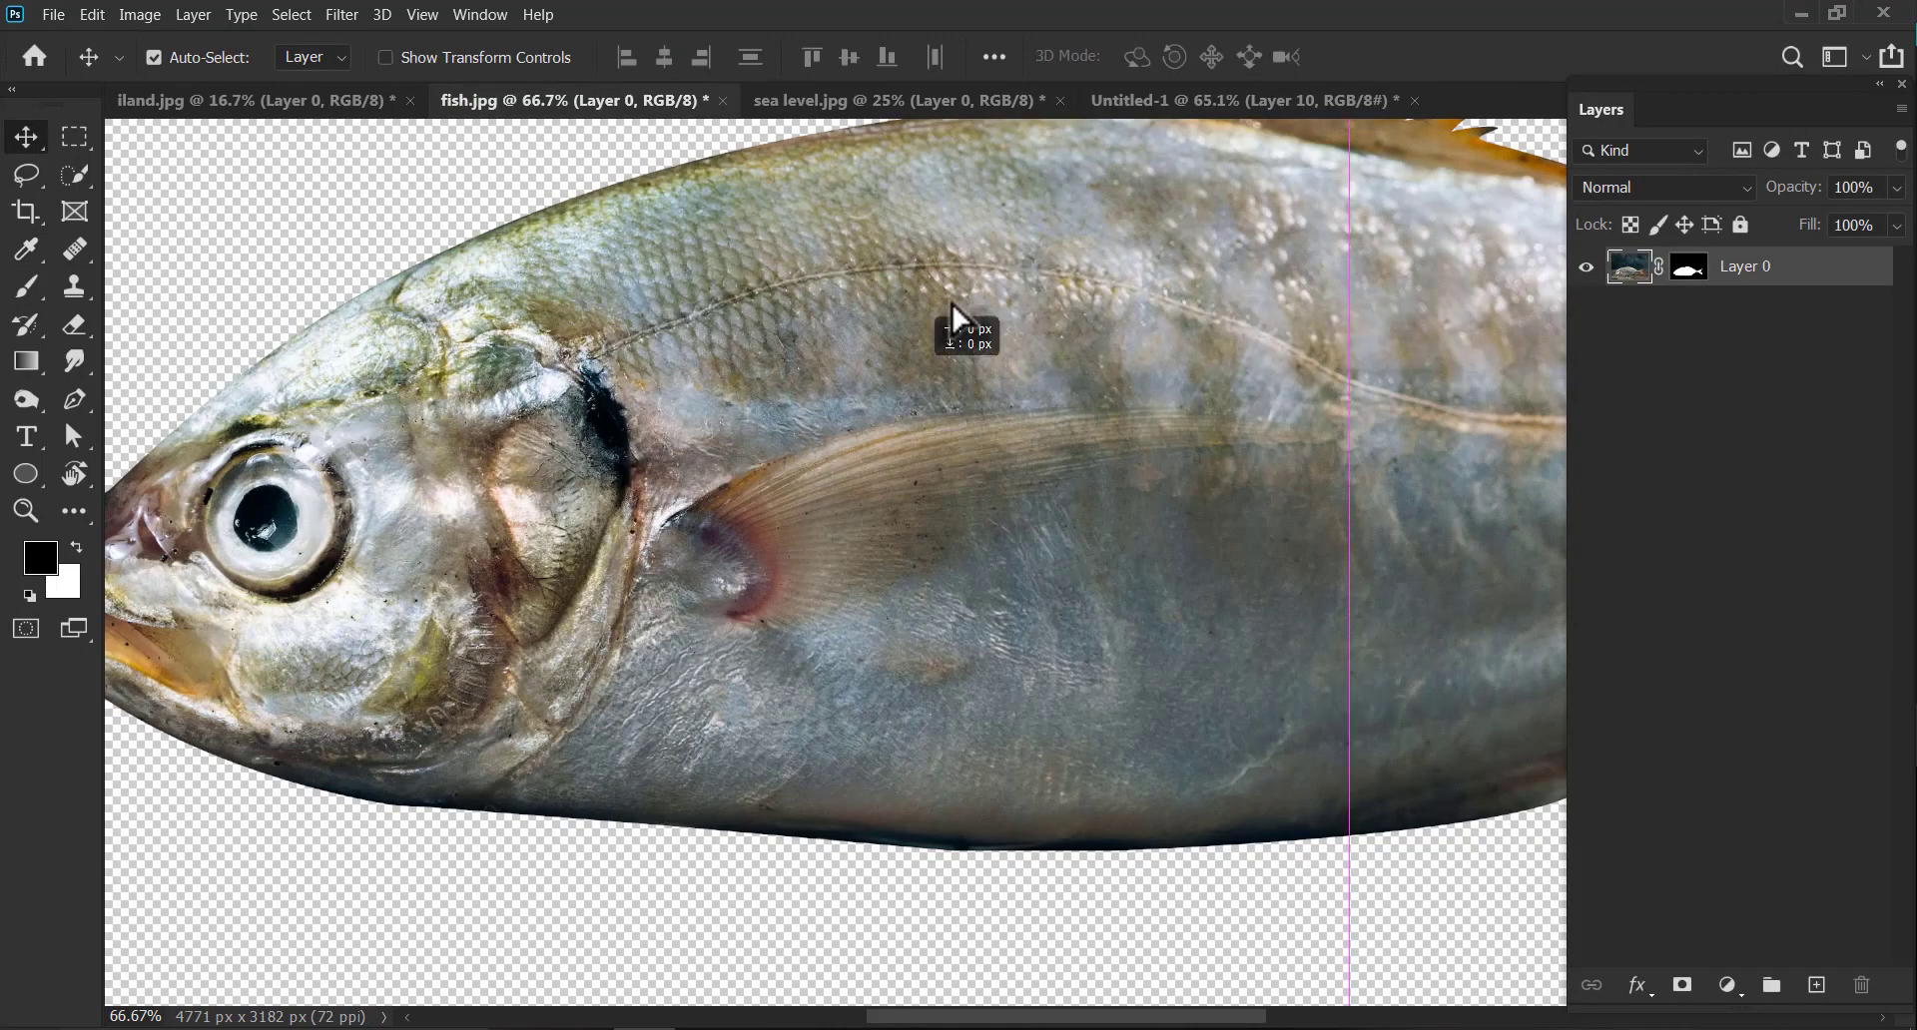
Copy the masked fish from fish.jpg into the Untitled-1 composition as a new layer above Layer 10.
left_click_drag(962, 320, 1200, 416)
left_click_drag(1124, 571, 1156, 426)
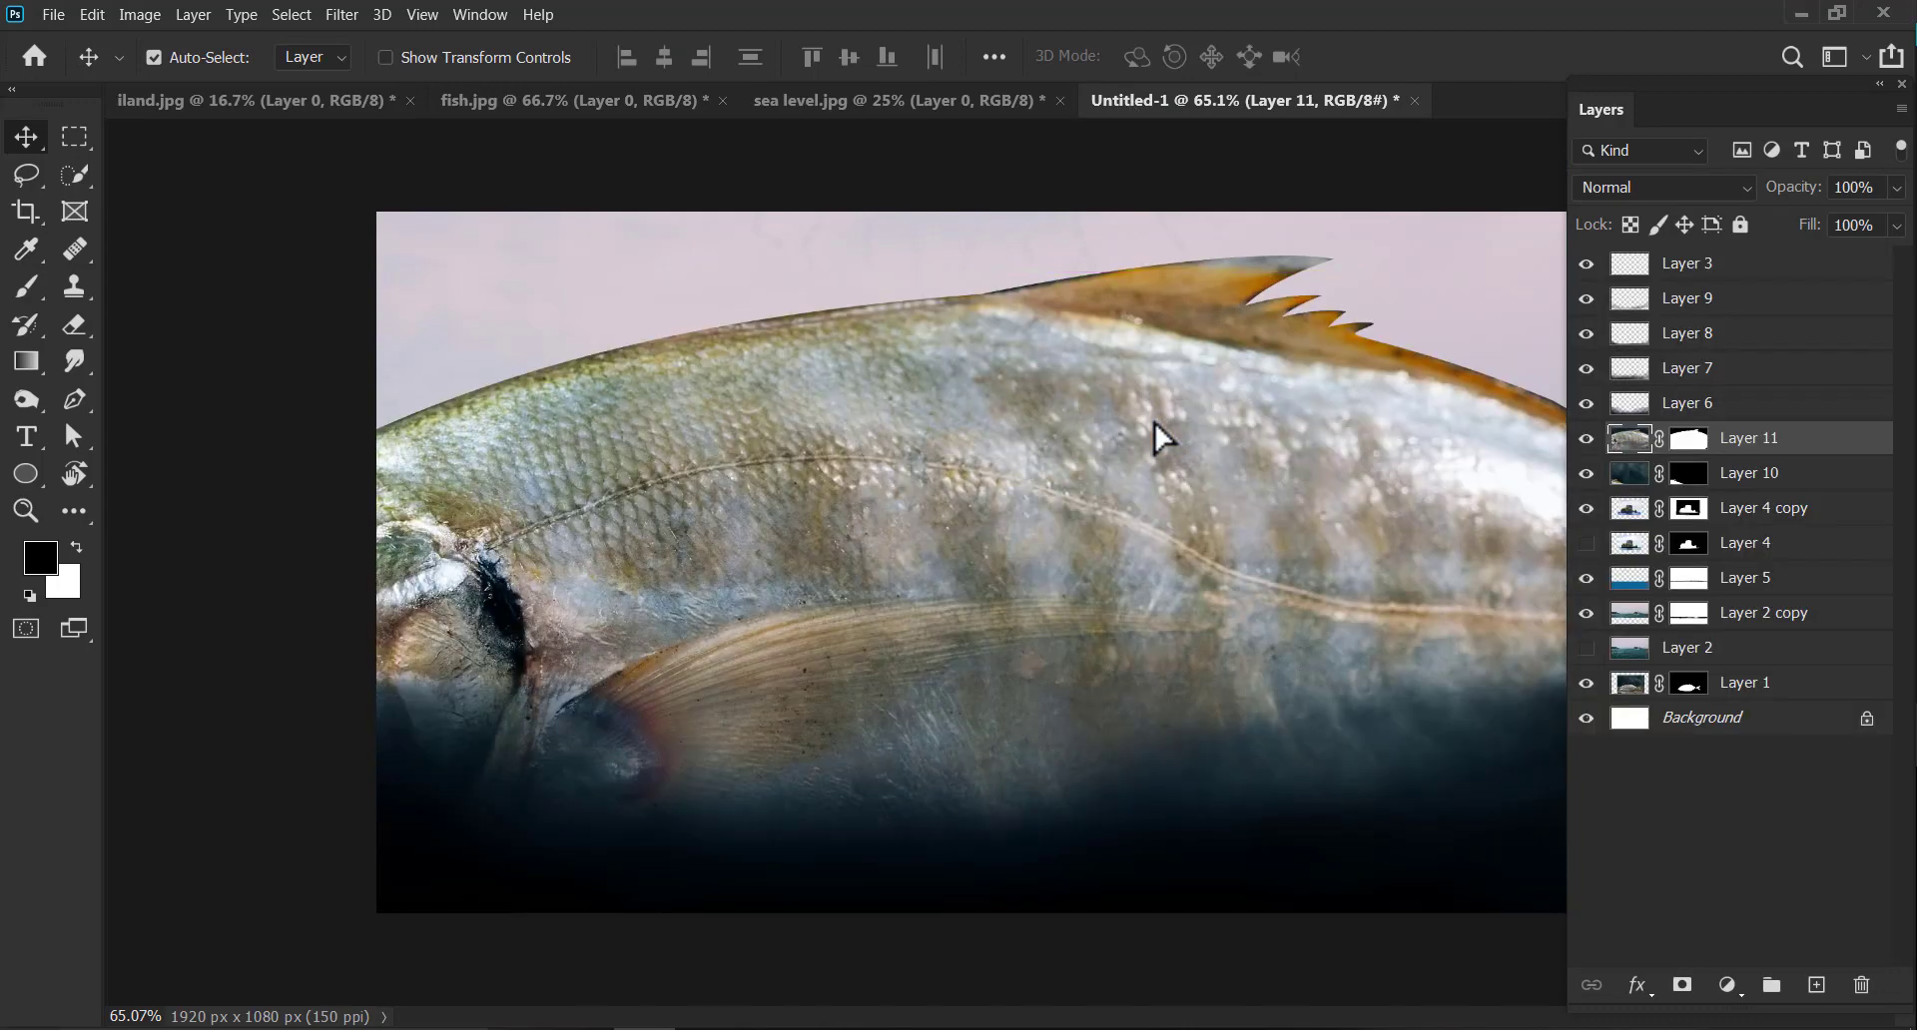
key("ctrl+minus")
key("ctrl+minus")
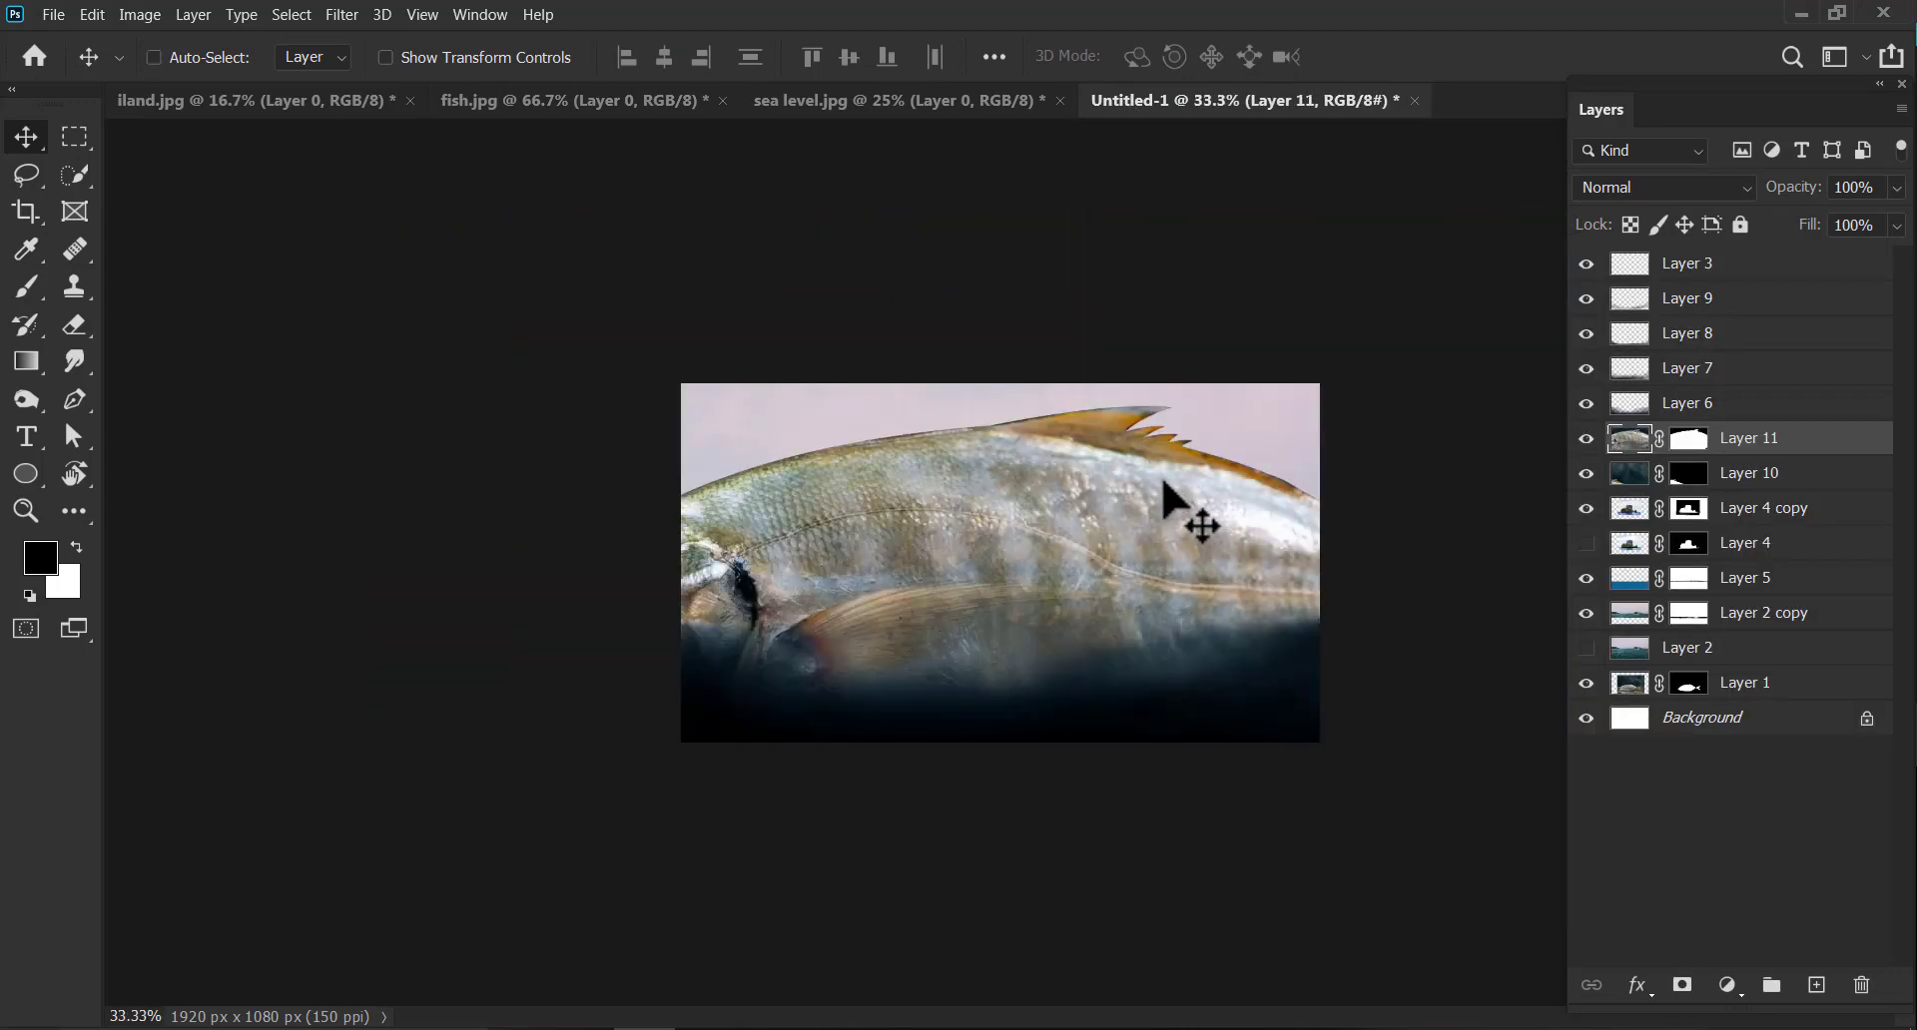
Scale the fish on Layer 11 down to 7.80% and place it in front of the island's rock.
key("ctrl+t")
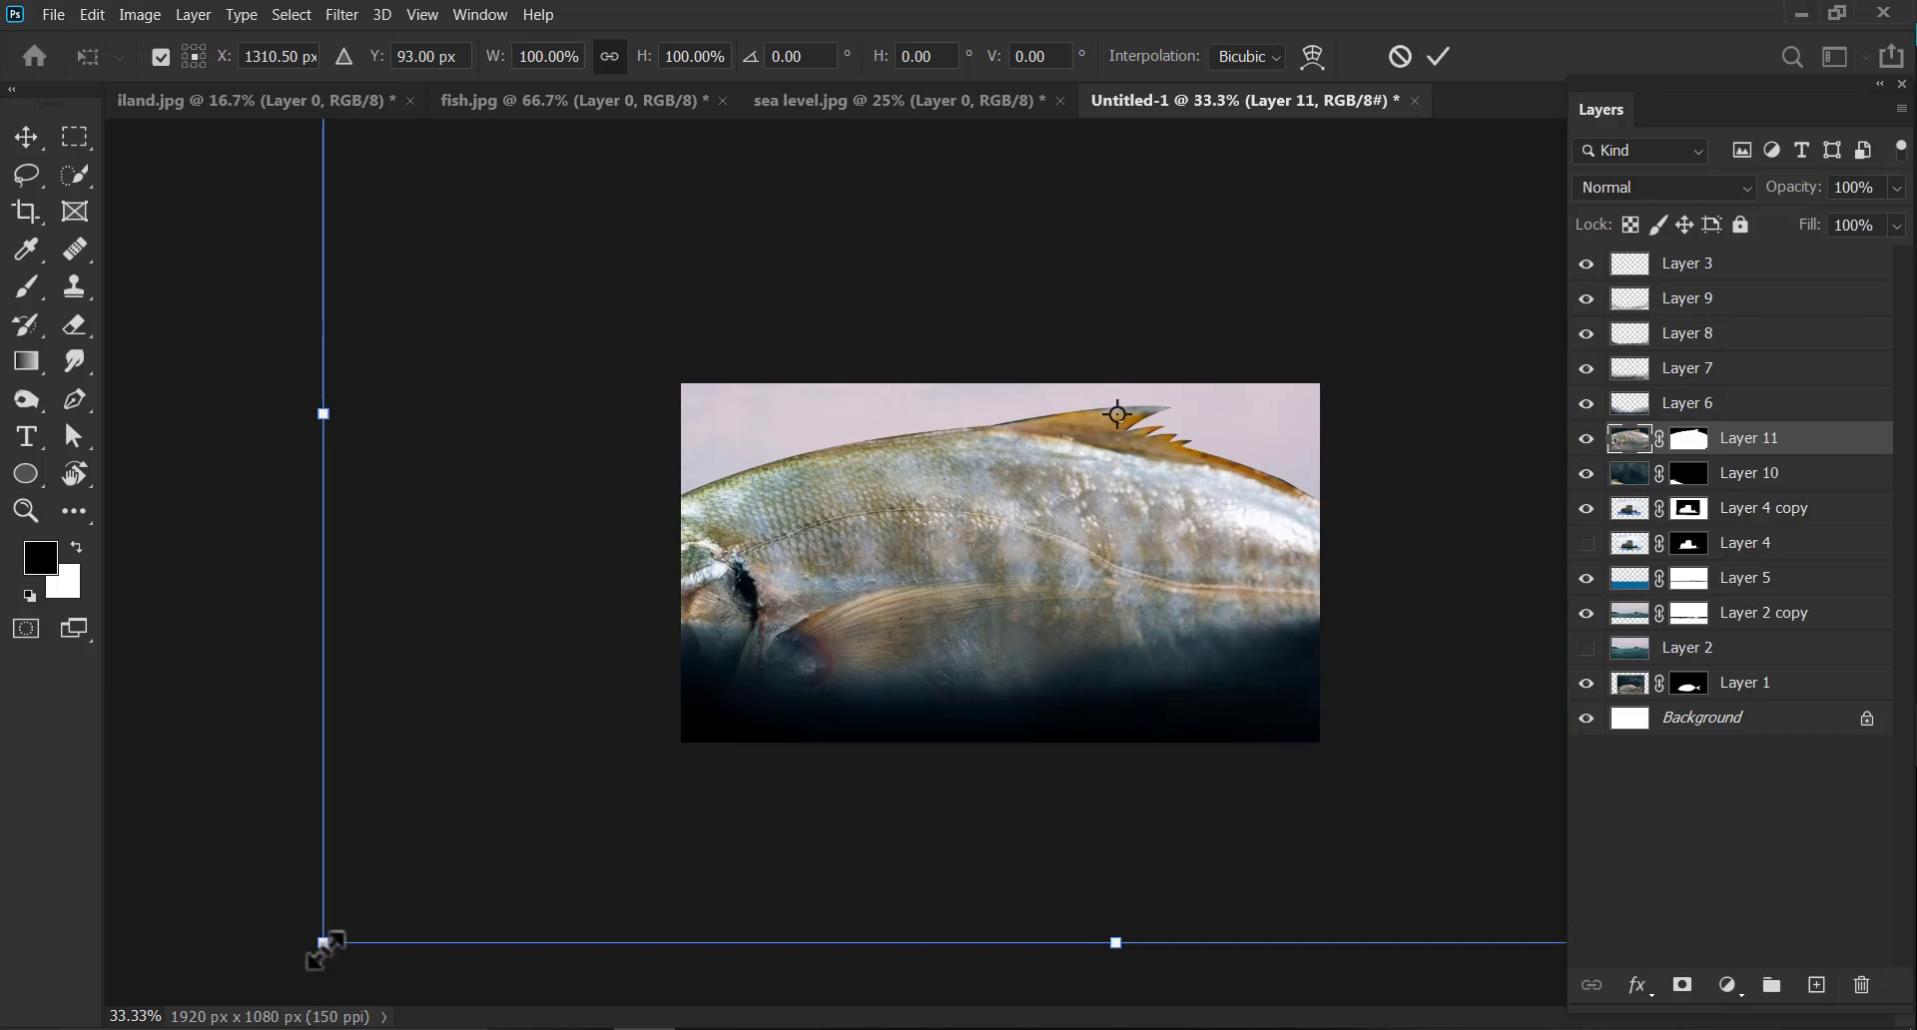
left_click_drag(696, 687, 821, 597)
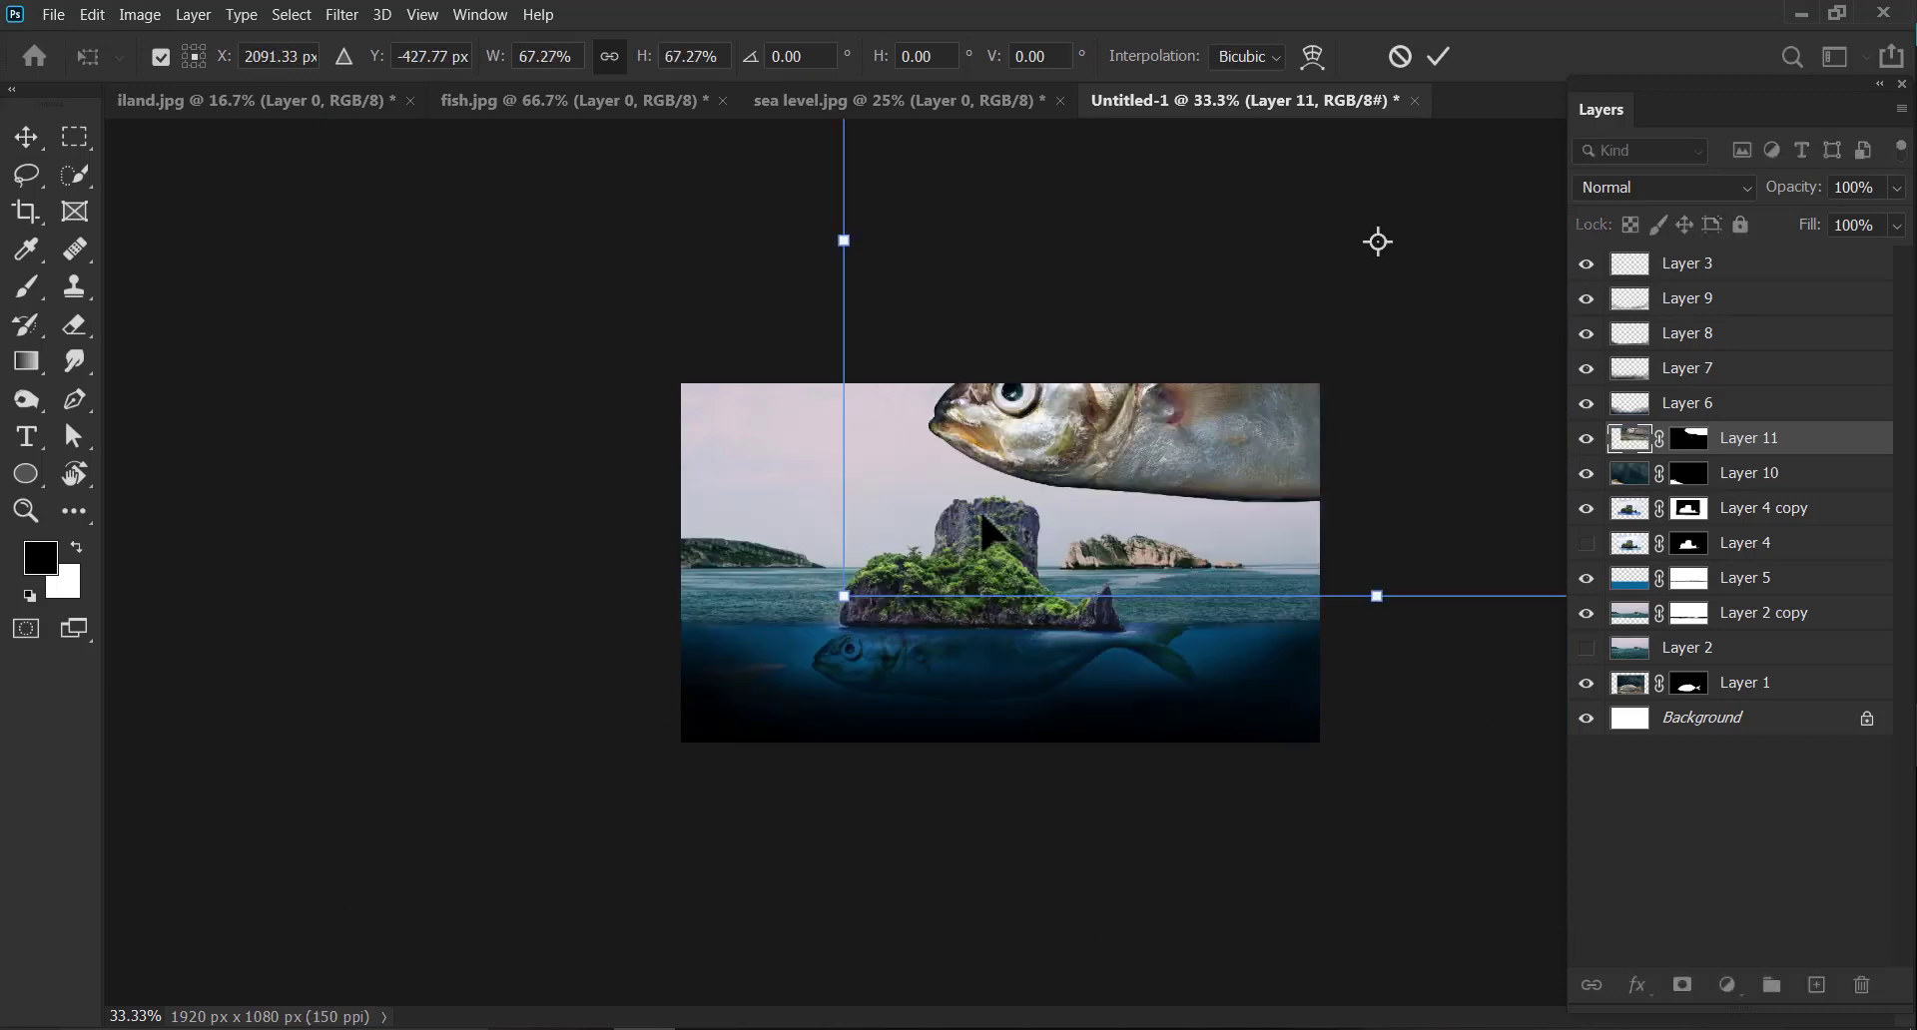
left_click_drag(1166, 450, 771, 655)
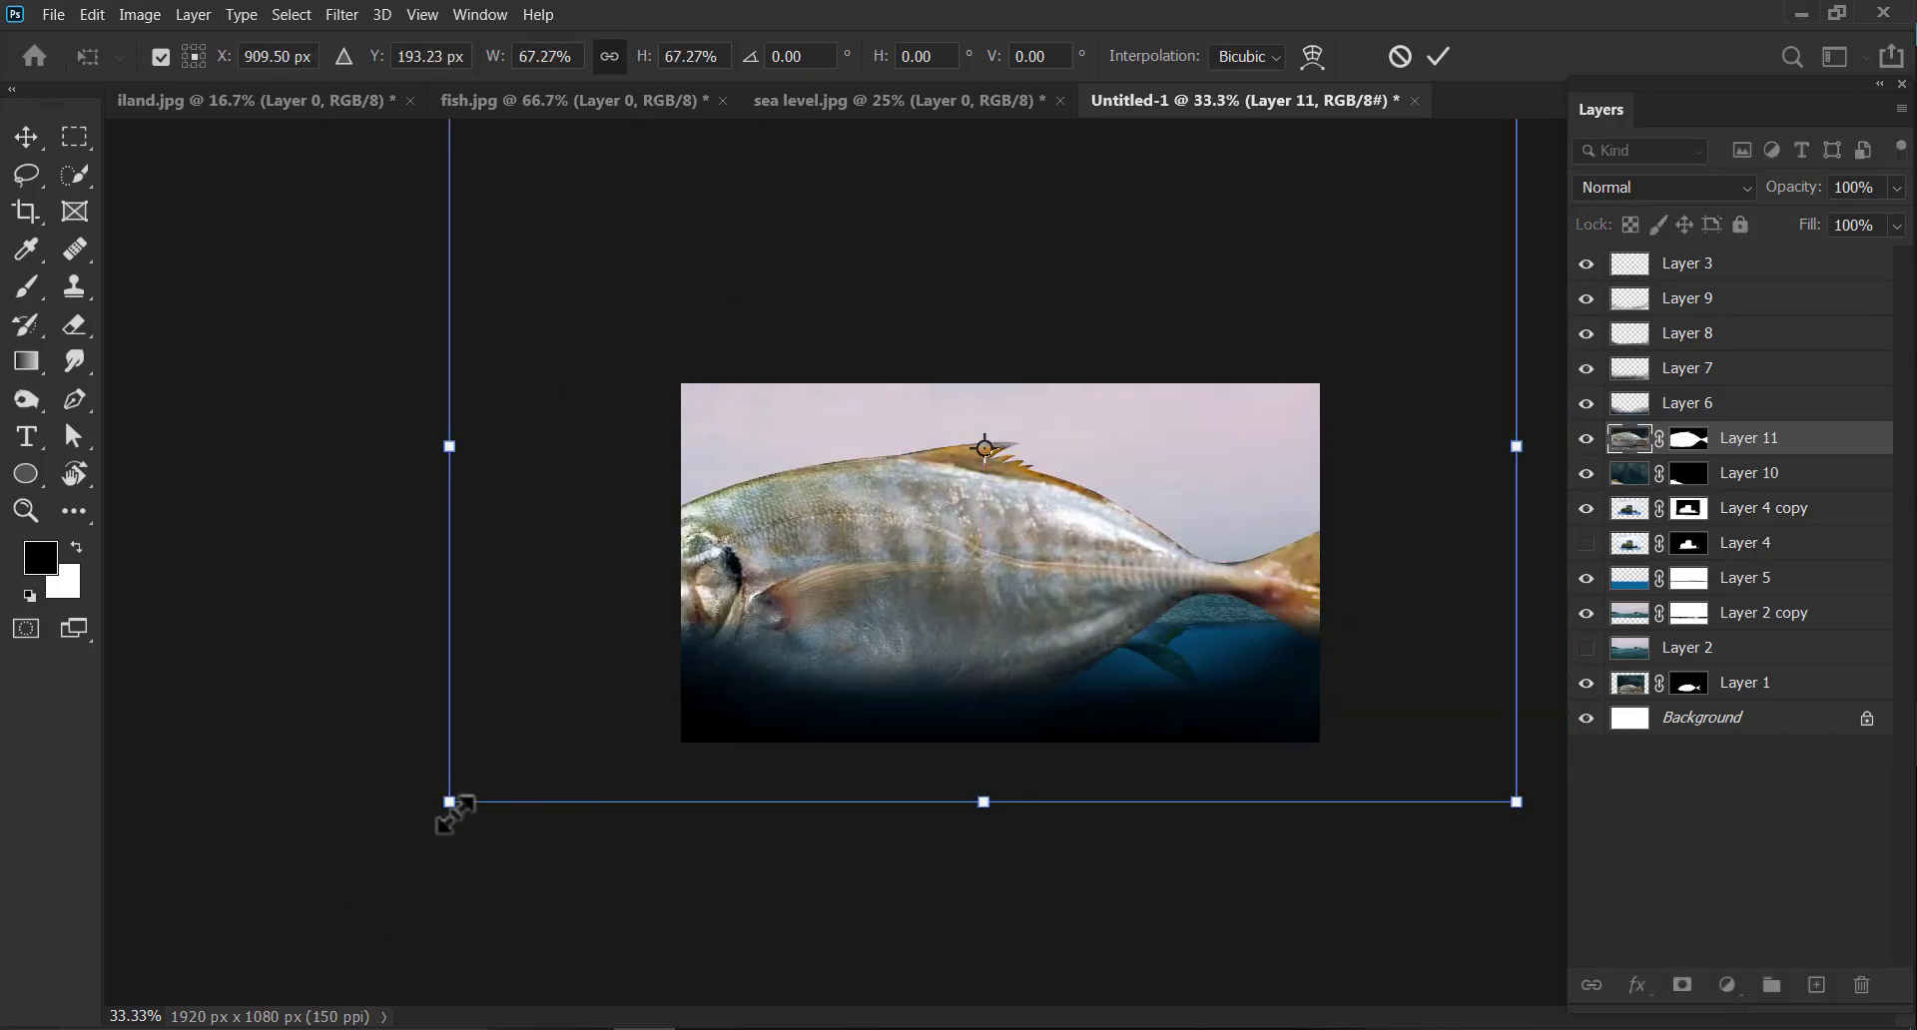
left_click_drag(449, 802, 984, 445)
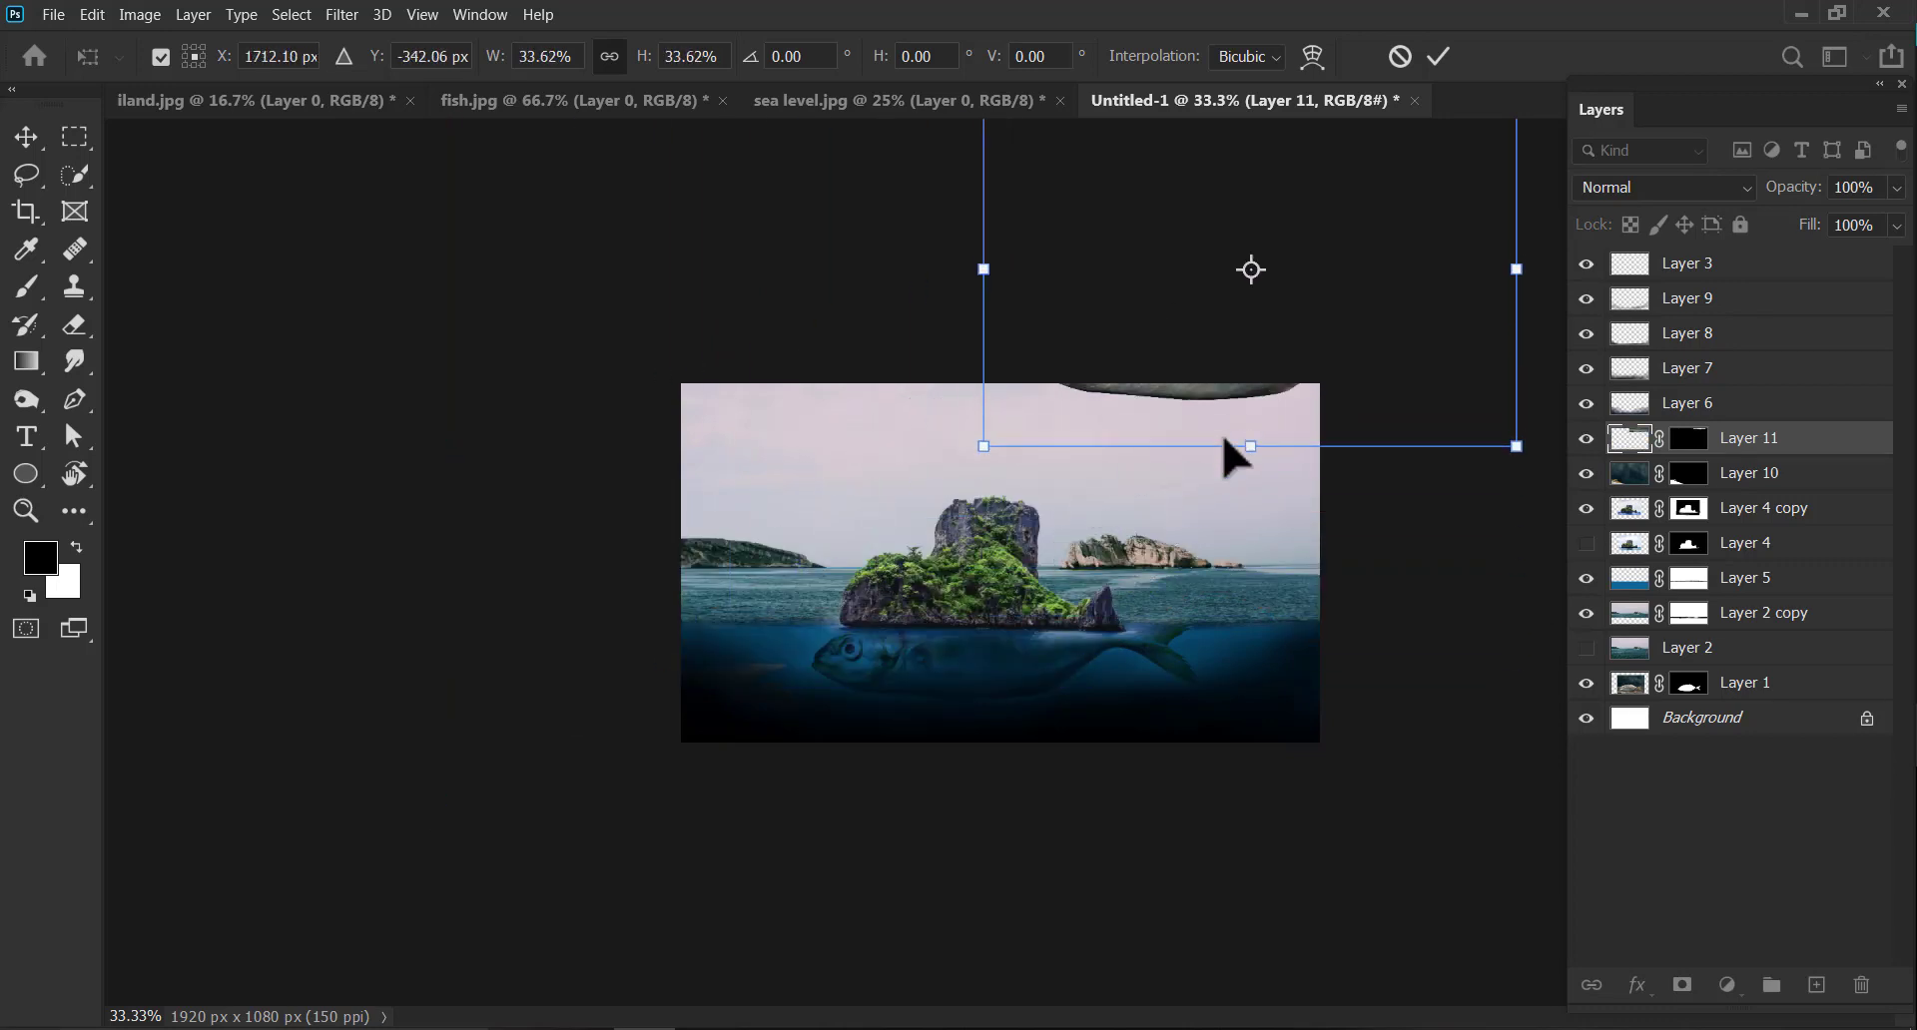
left_click_drag(1224, 440, 1173, 540)
left_click_drag(1311, 431, 1249, 561)
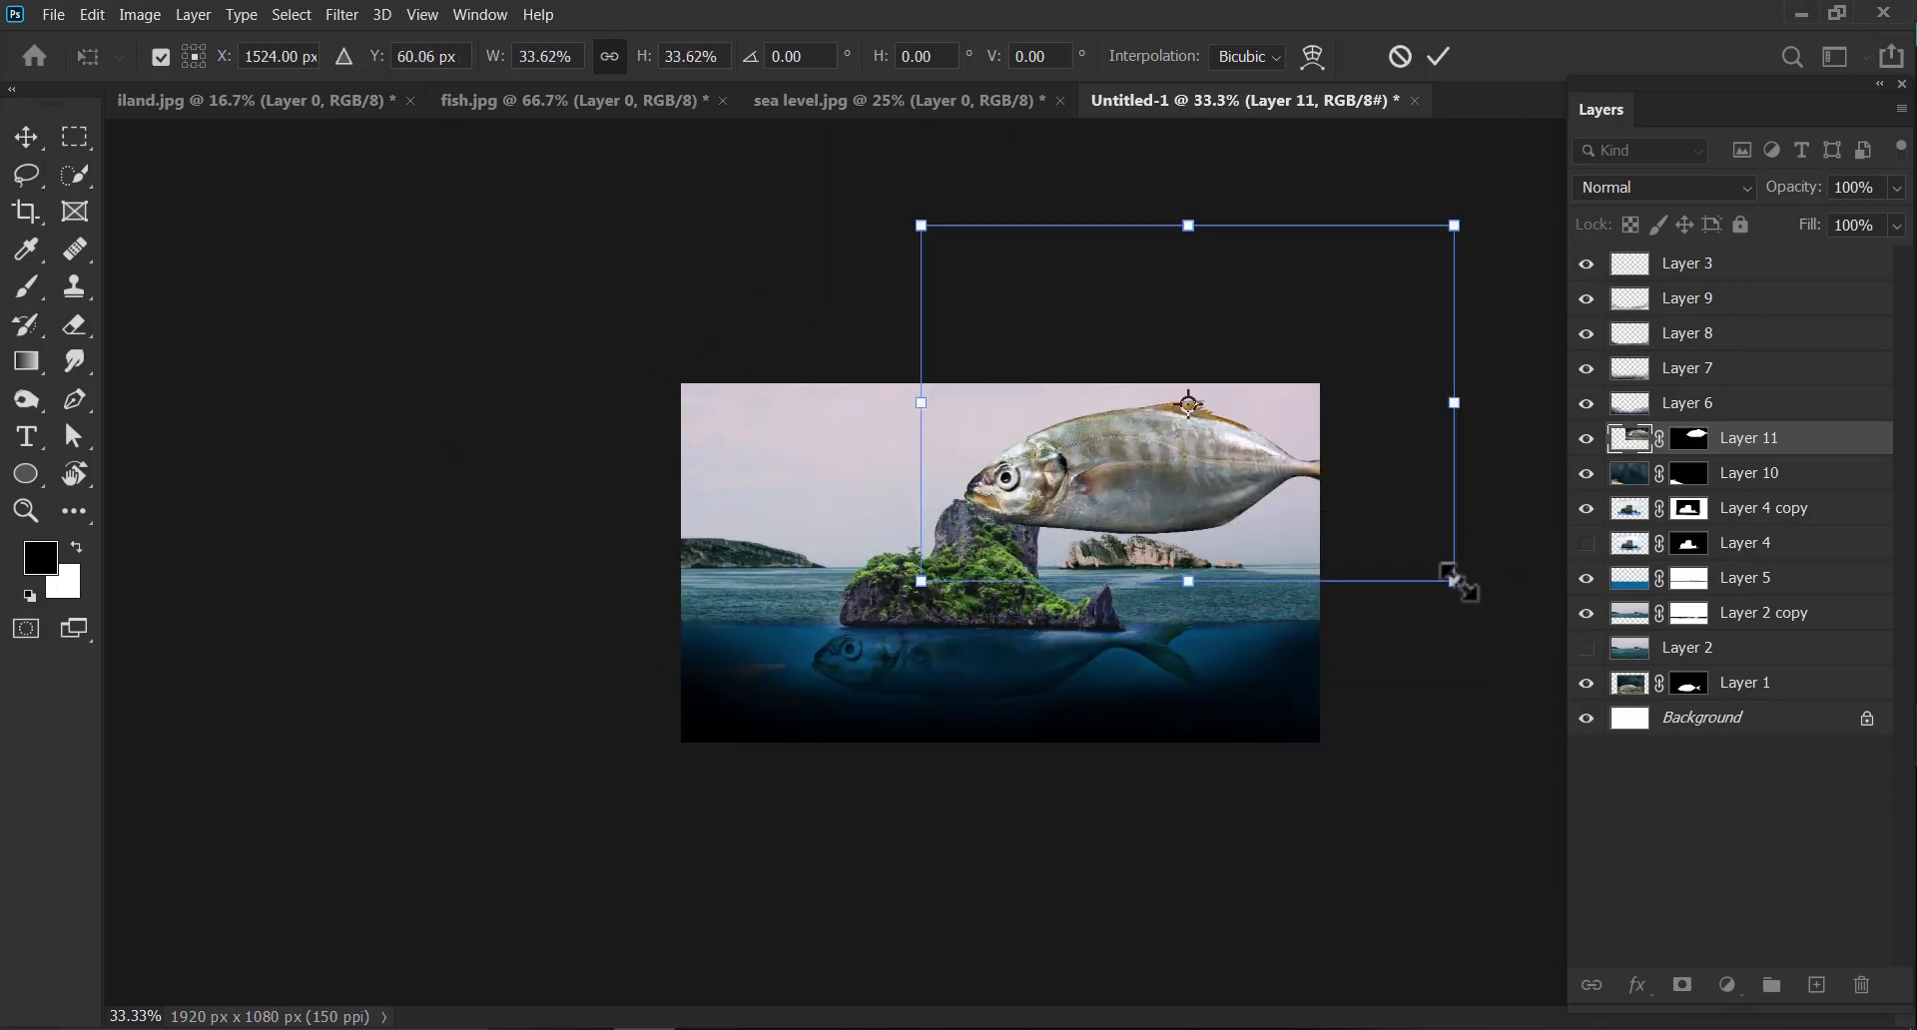
left_click_drag(1453, 581, 1228, 424)
left_click_drag(1074, 398, 1120, 531)
left_click_drag(1255, 351, 1082, 459)
left_click(1437, 56)
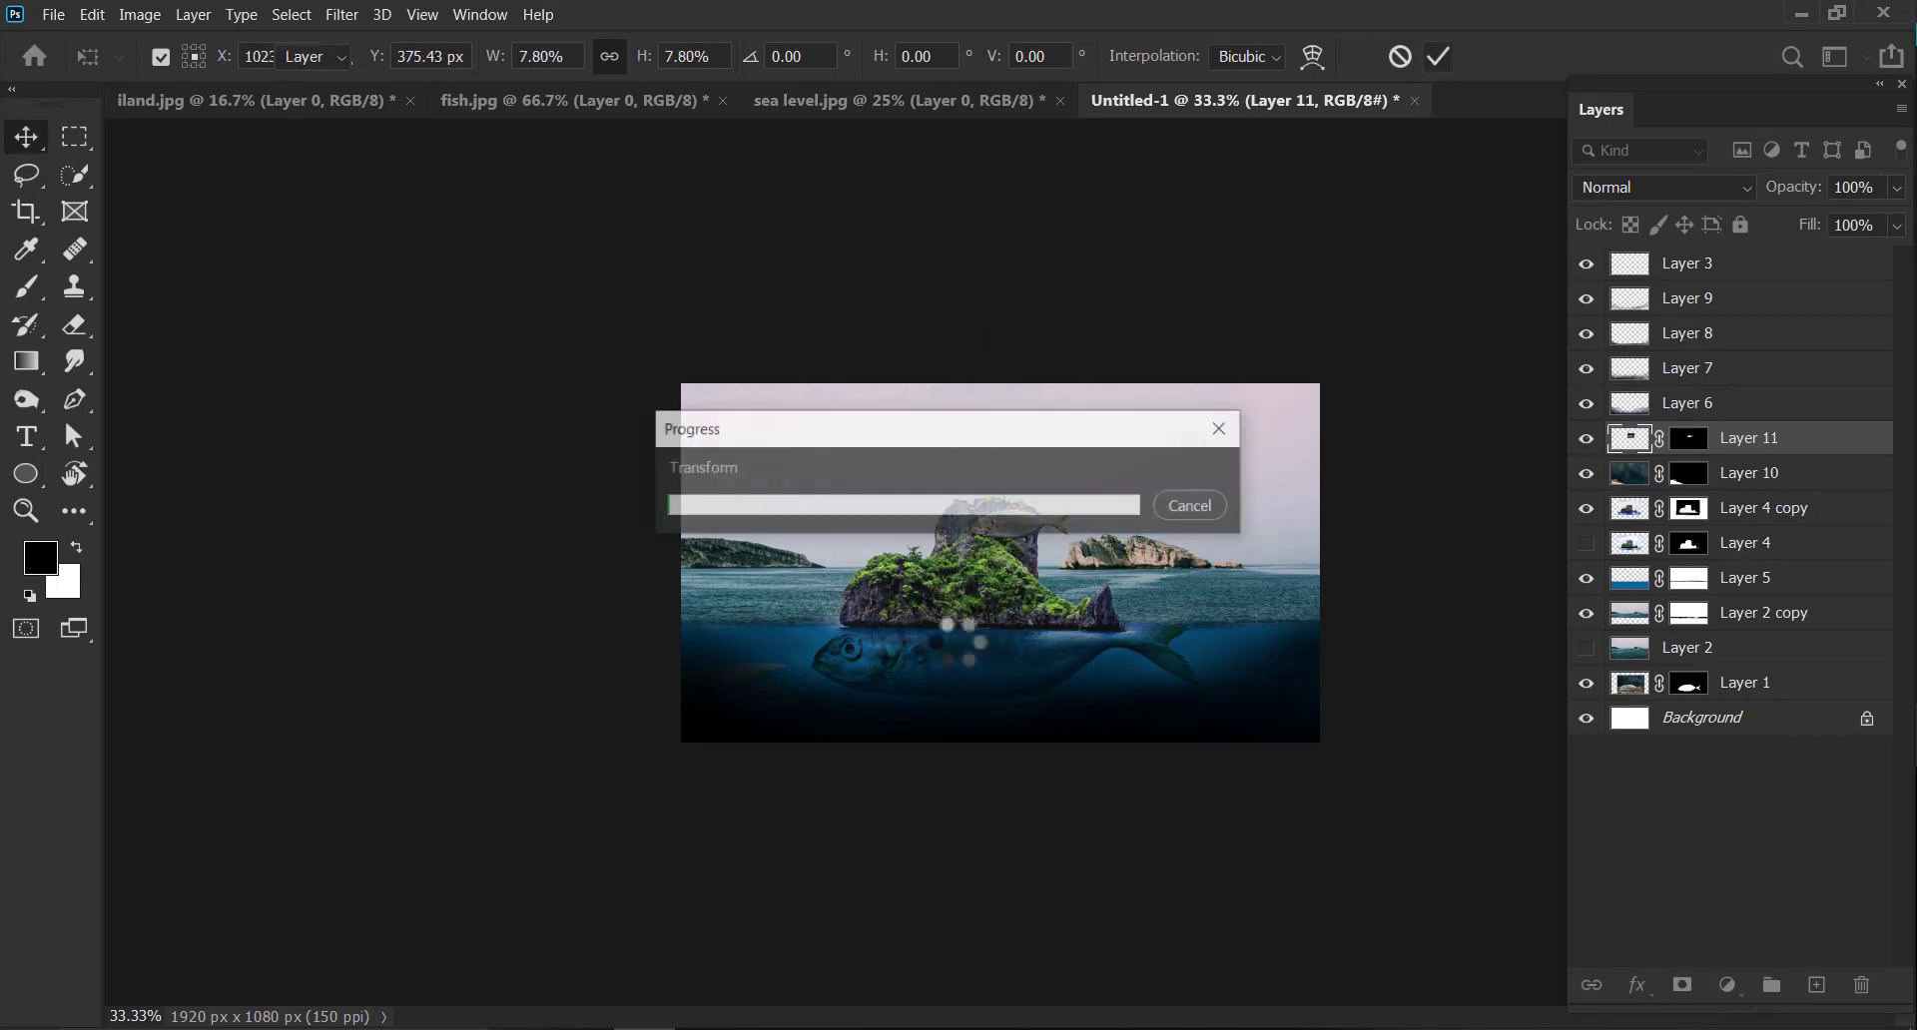
Move the small fish into the dark water beneath the large fish's tail and check it by toggling Layer 11's visibility.
key("z")
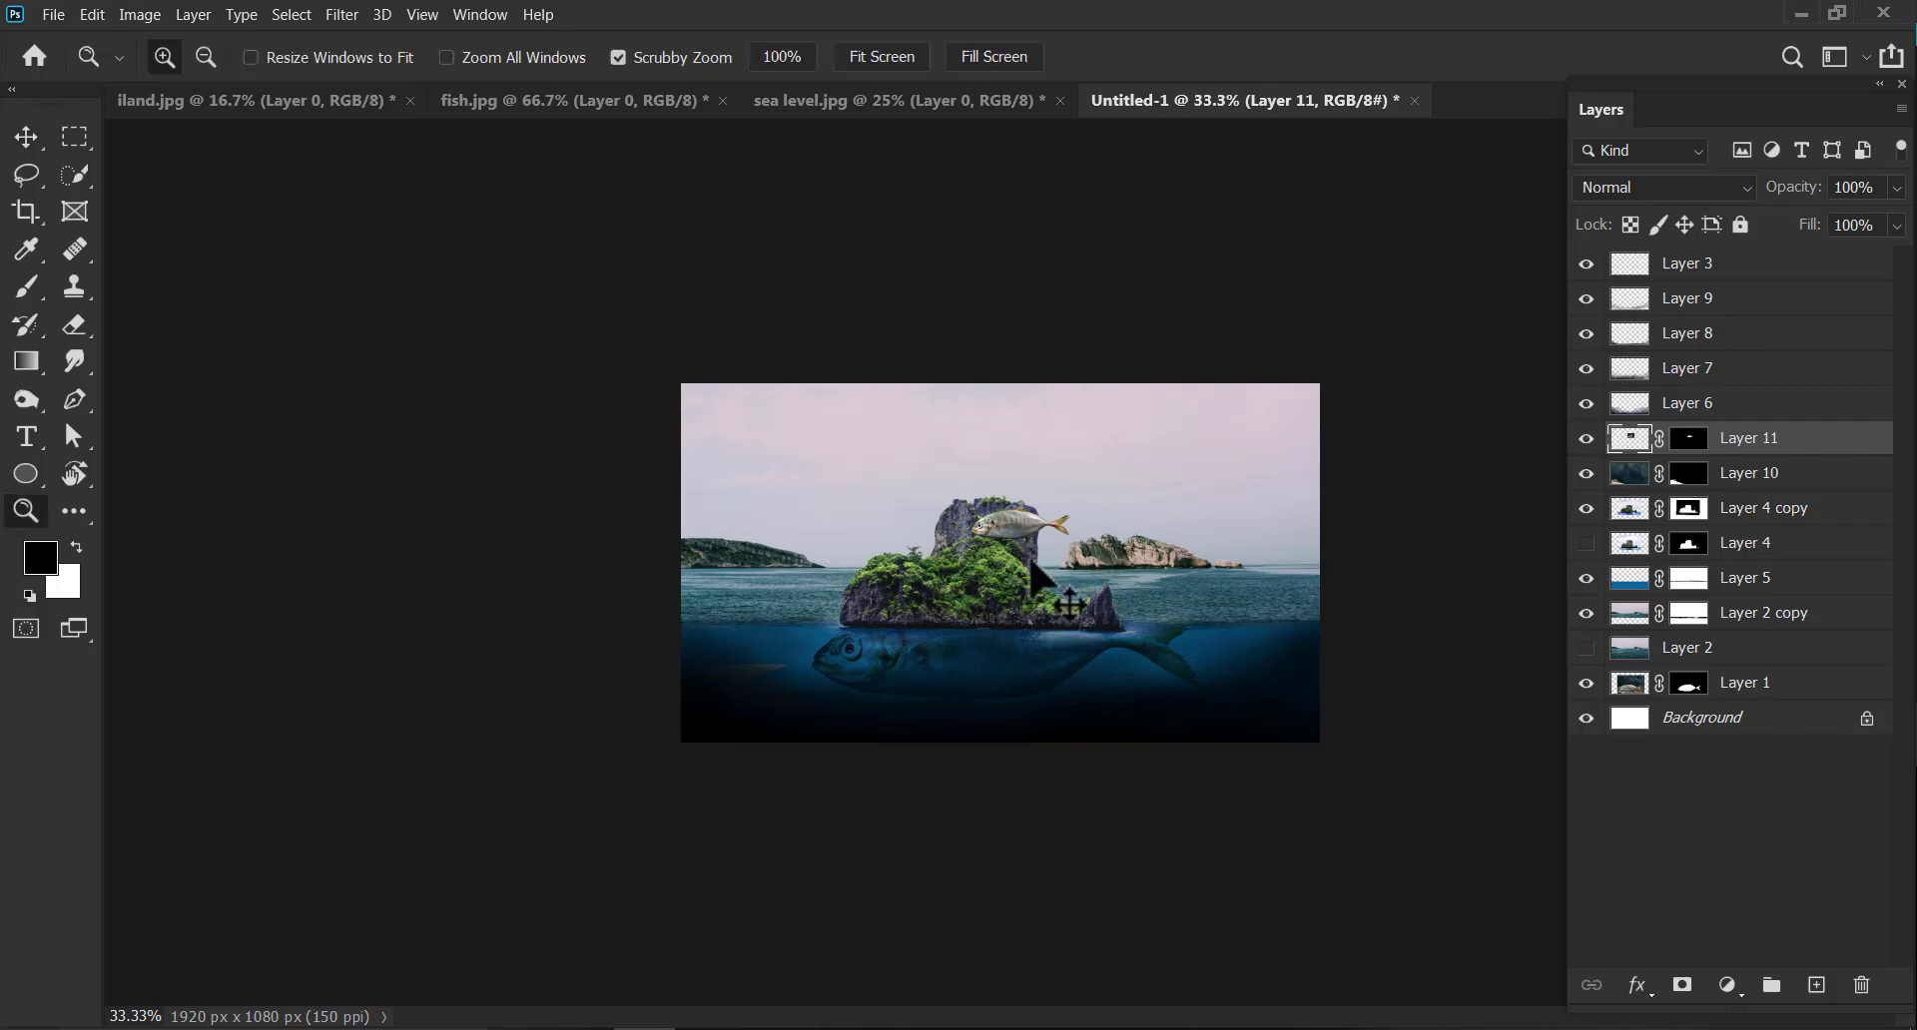
left_click_drag(973, 514, 947, 429)
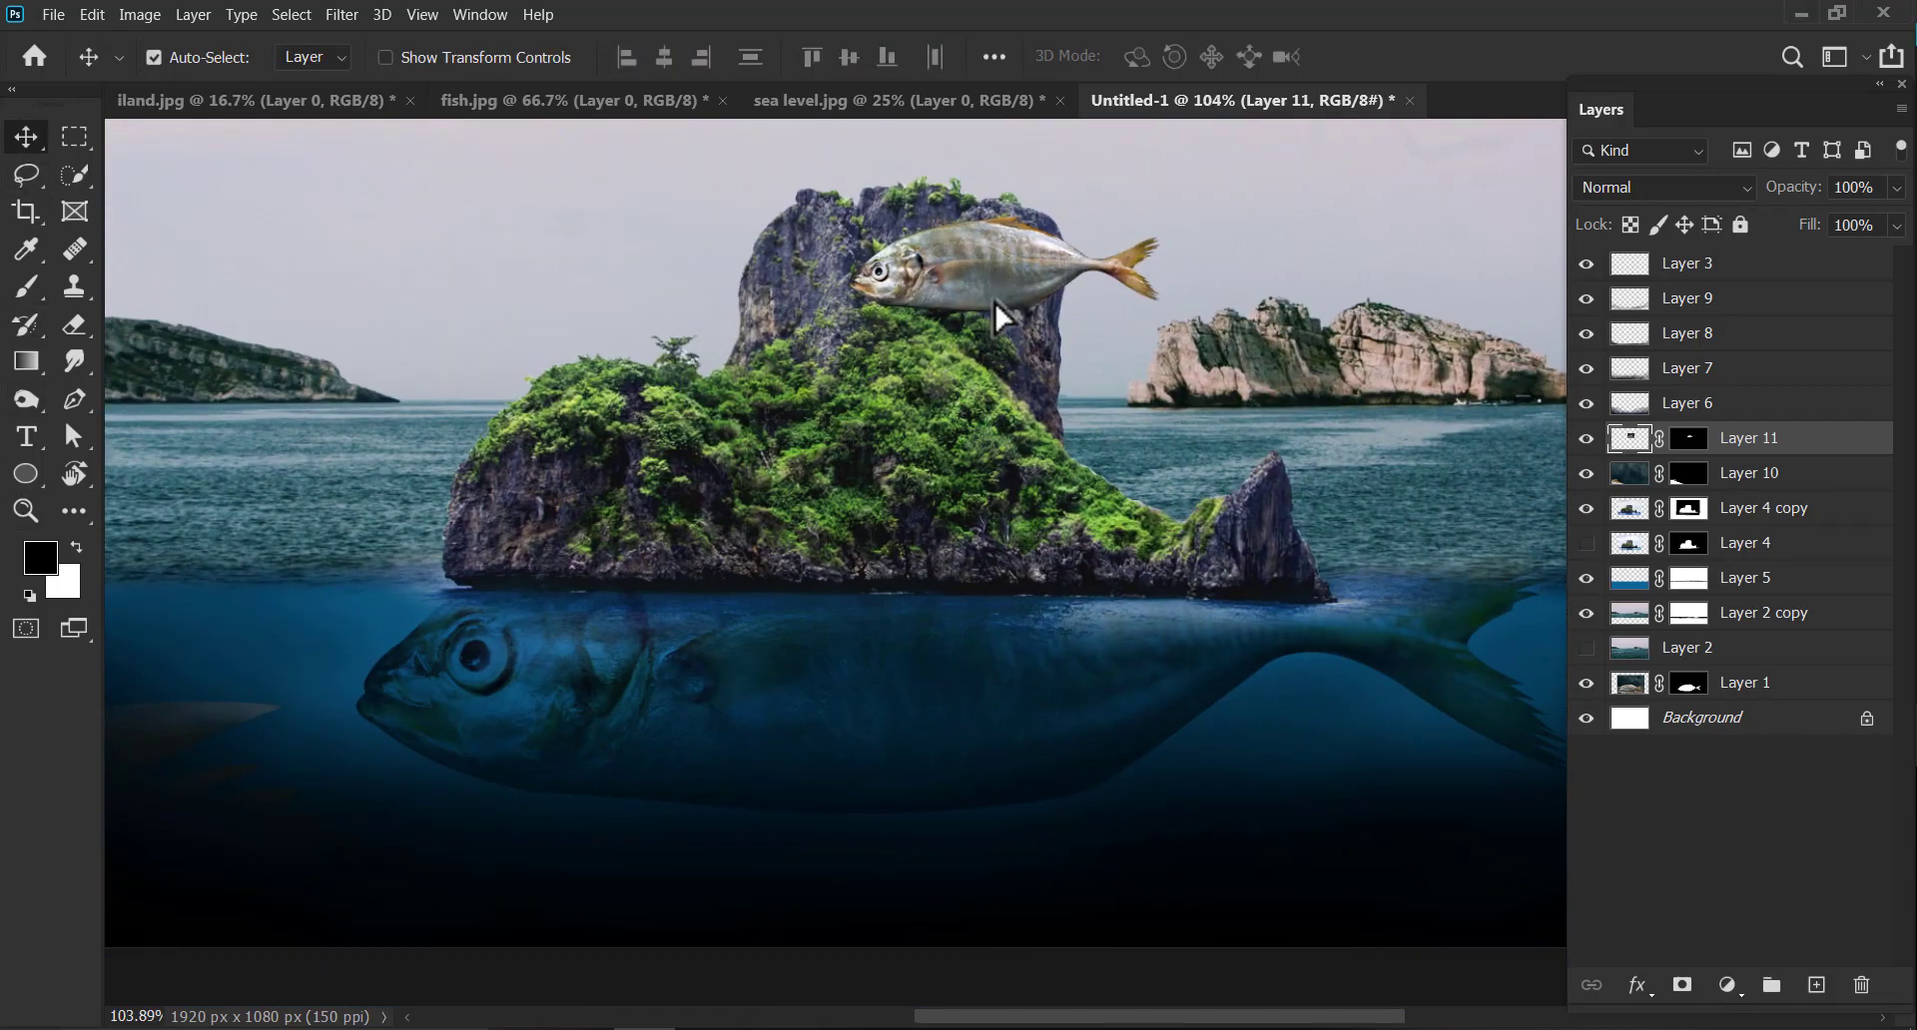
left_click_drag(995, 302, 1253, 517)
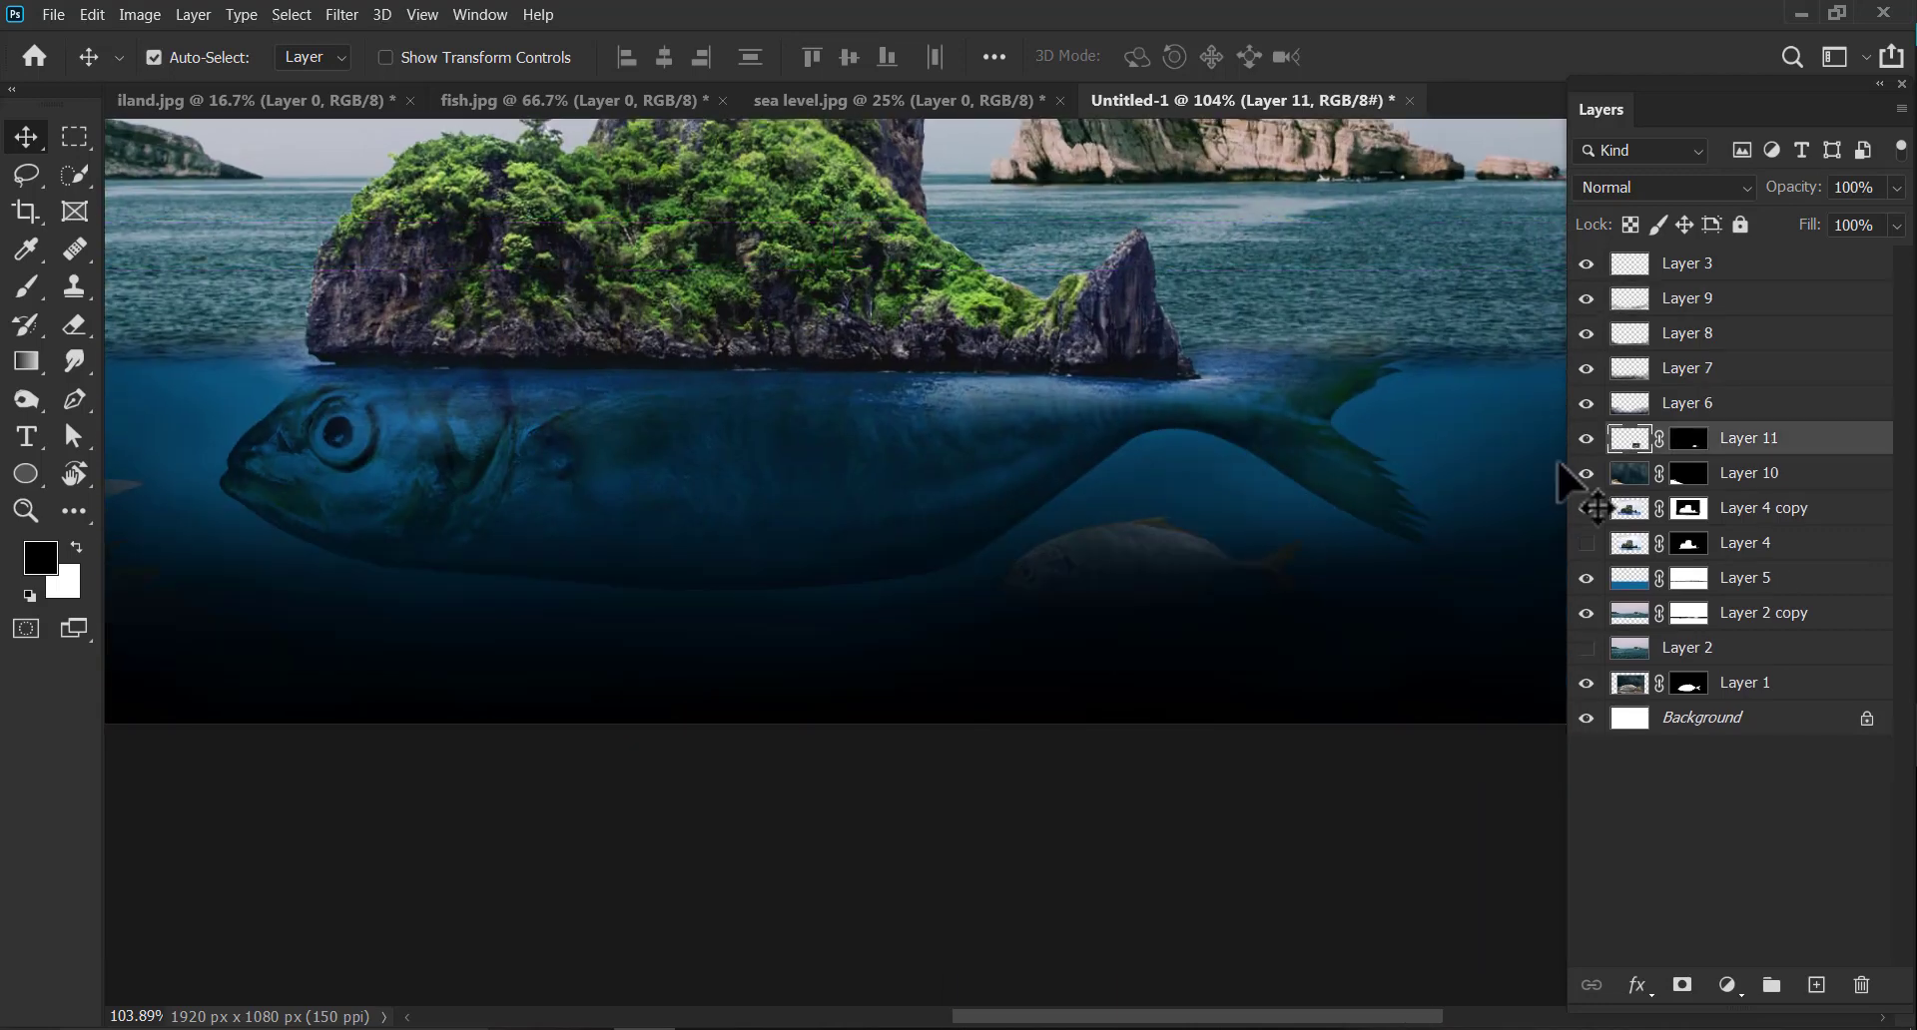
left_click(1584, 441)
left_click(1584, 440)
Duplicate the small fish on Layer 11 and nudge the copy up and to the right of the original.
key("ctrl+j")
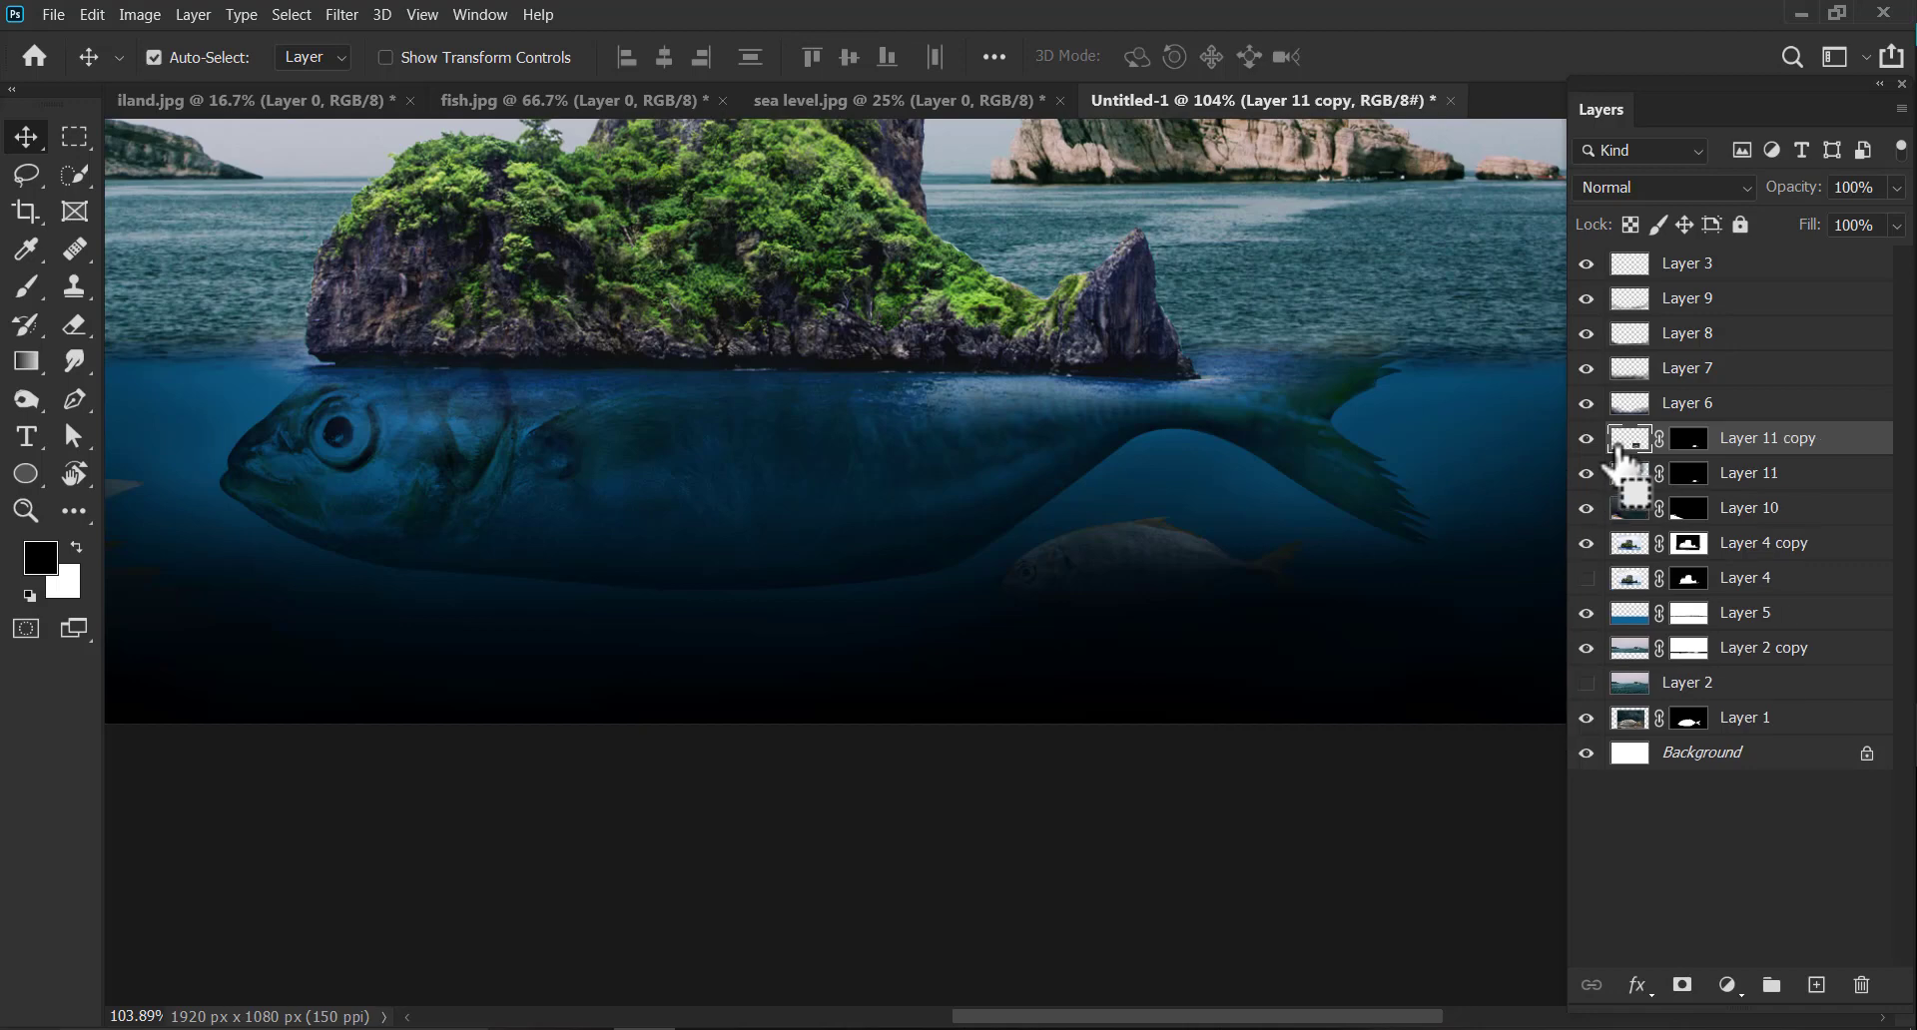
key("shift+Up")
key("shift+Up")
key("shift+Up")
key("shift+Up")
key("shift+Right")
key("shift+Right")
key("shift+Right")
key("shift+Right")
key("shift+Right")
key("shift+Right")
key("shift+Right")
key("shift+Right")
key("shift+Right")
key("shift+Right")
key("shift+Right")
key("shift+Right")
key("shift+Right")
key("shift+Right")
key("shift+Right")
key("shift+Right")
key("shift+Right")
key("shift+Right")
key("shift+Right")
key("shift+Right")
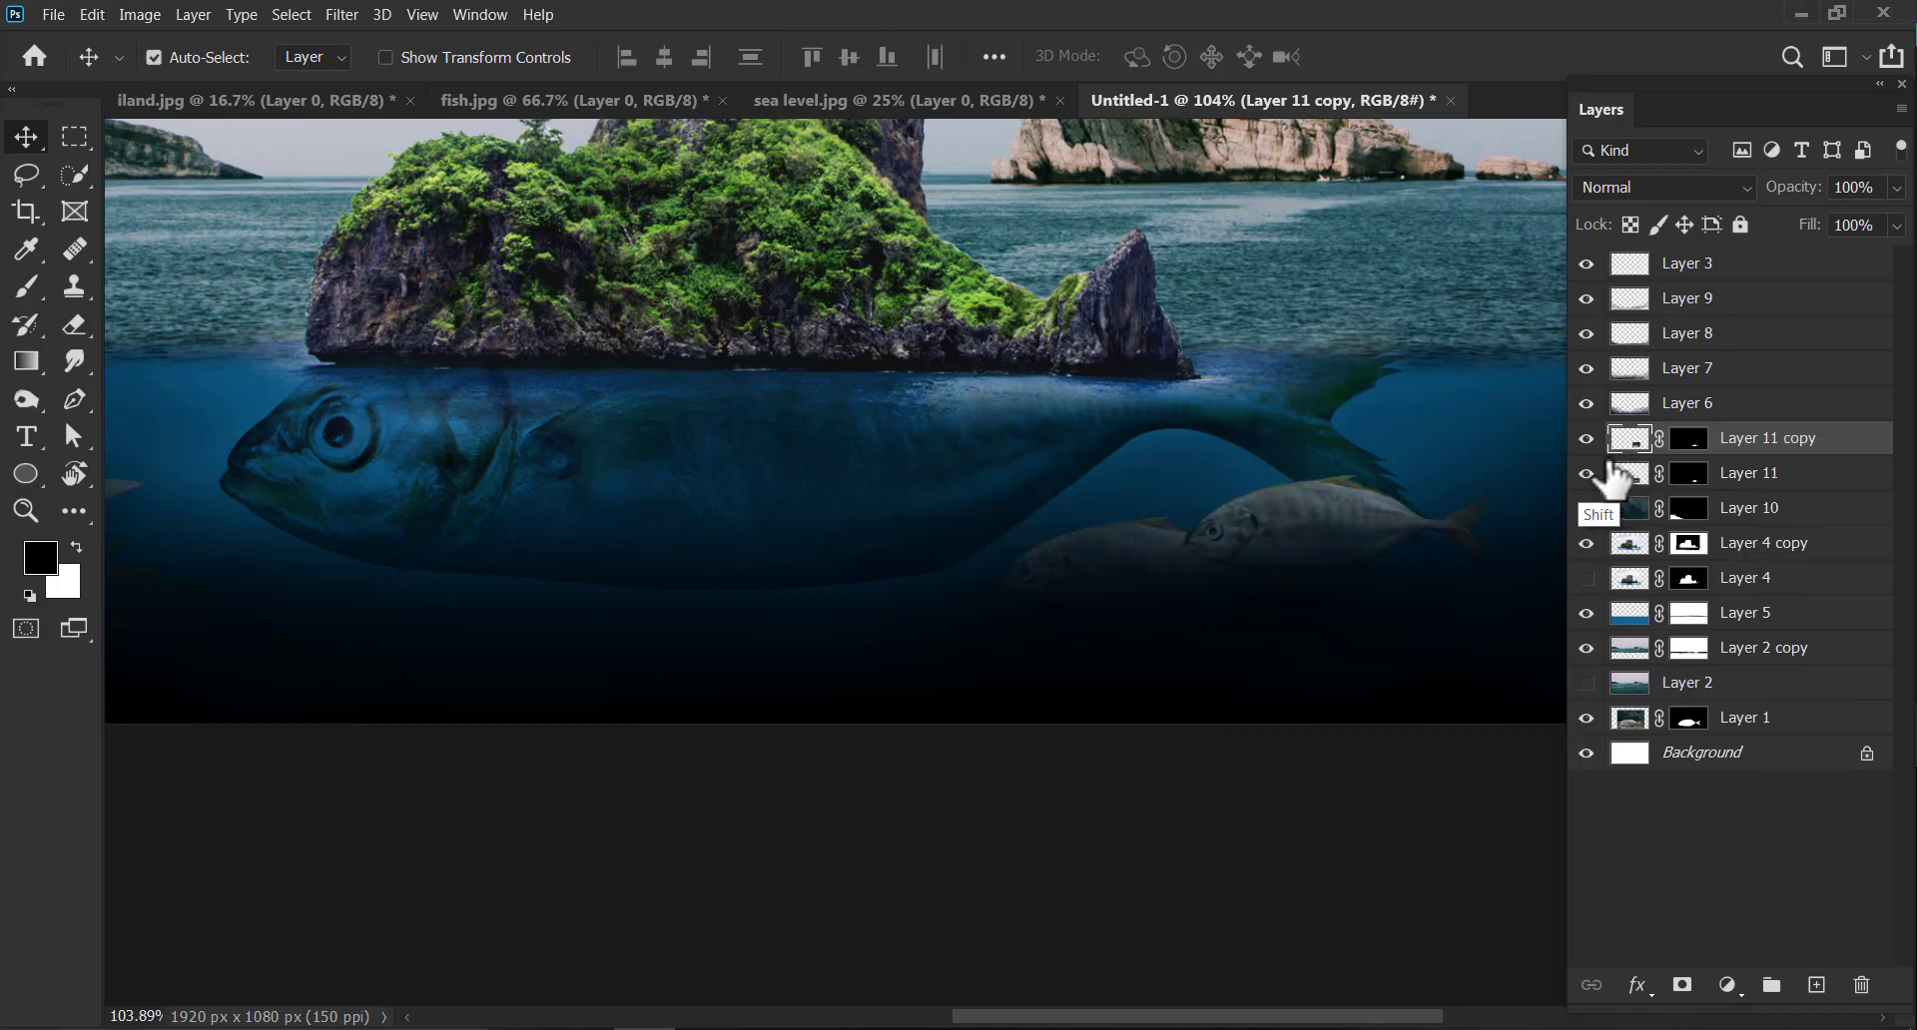
Scale the duplicated fish down to a tiny size and place it in the water beyond the large fish's tail.
left_click_drag(1472, 539, 1408, 284)
key("ctrl+t")
left_click_drag(1463, 279, 1183, 484)
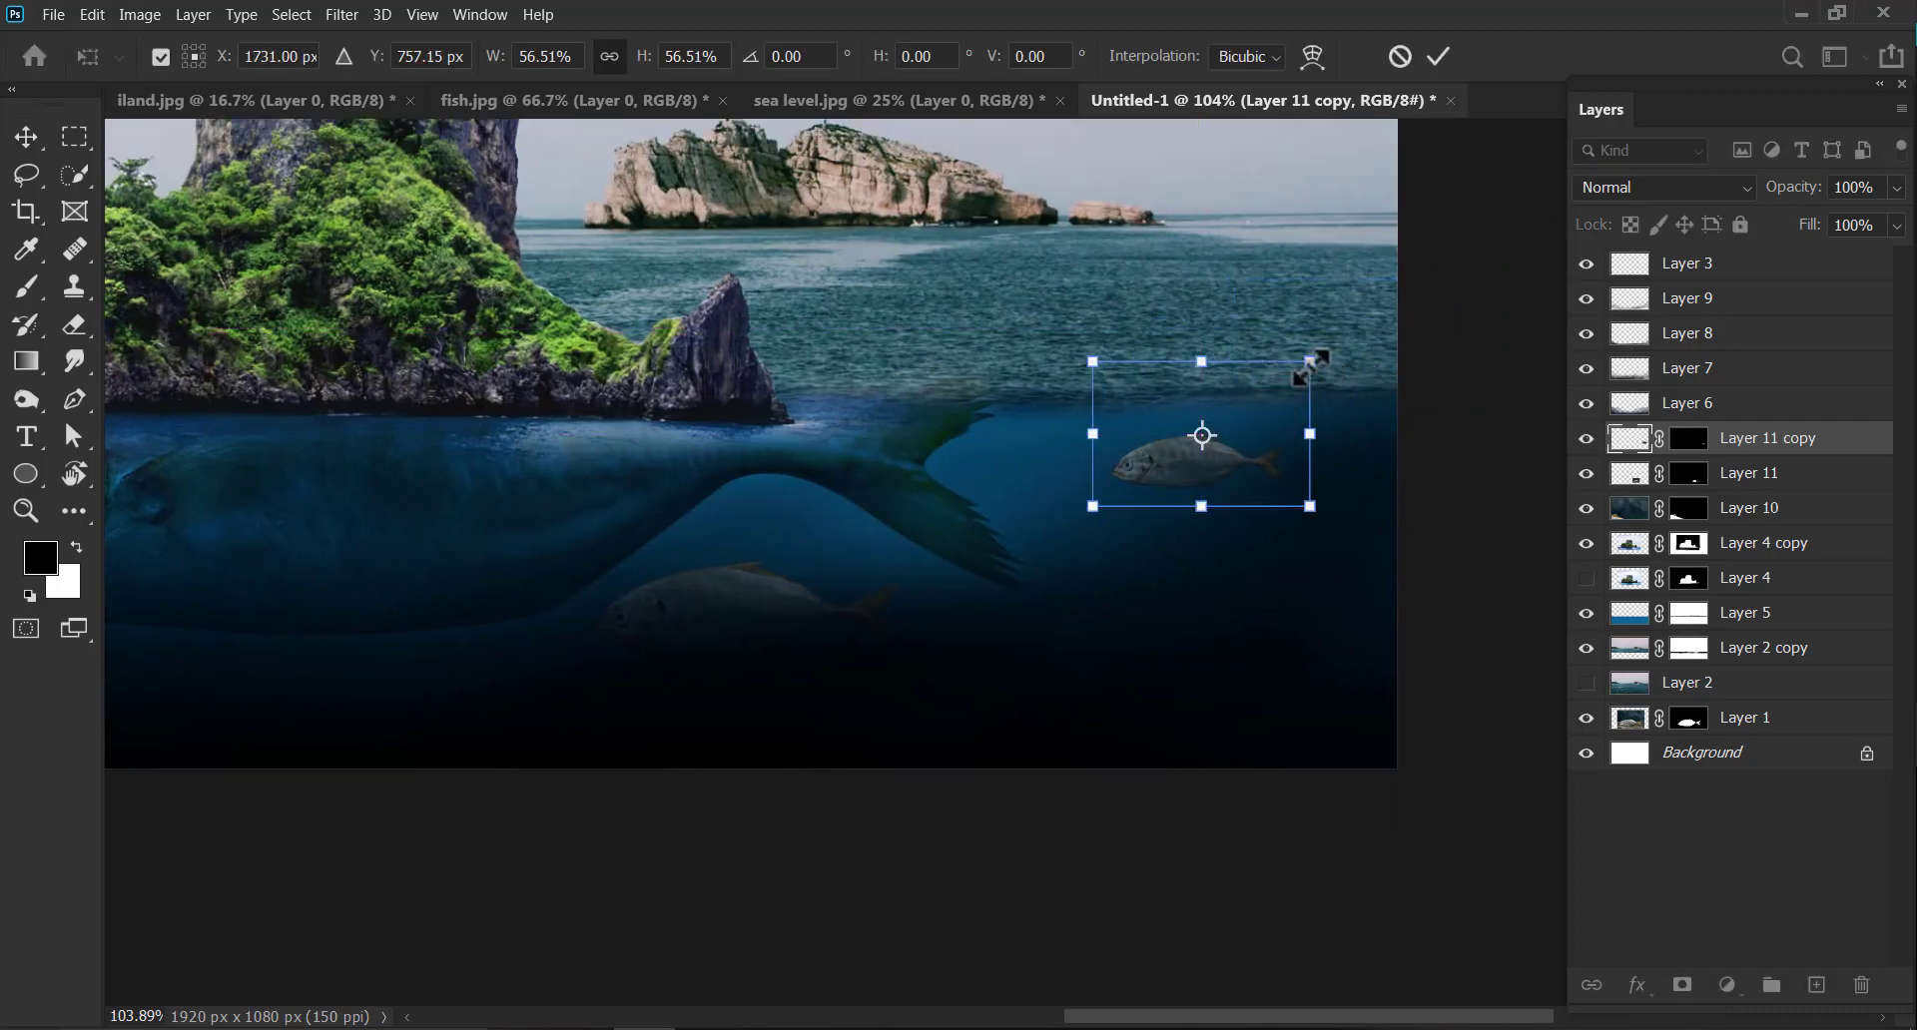
left_click_drag(1308, 363, 1204, 433)
left_click_drag(1233, 498, 1314, 440)
key("Return")
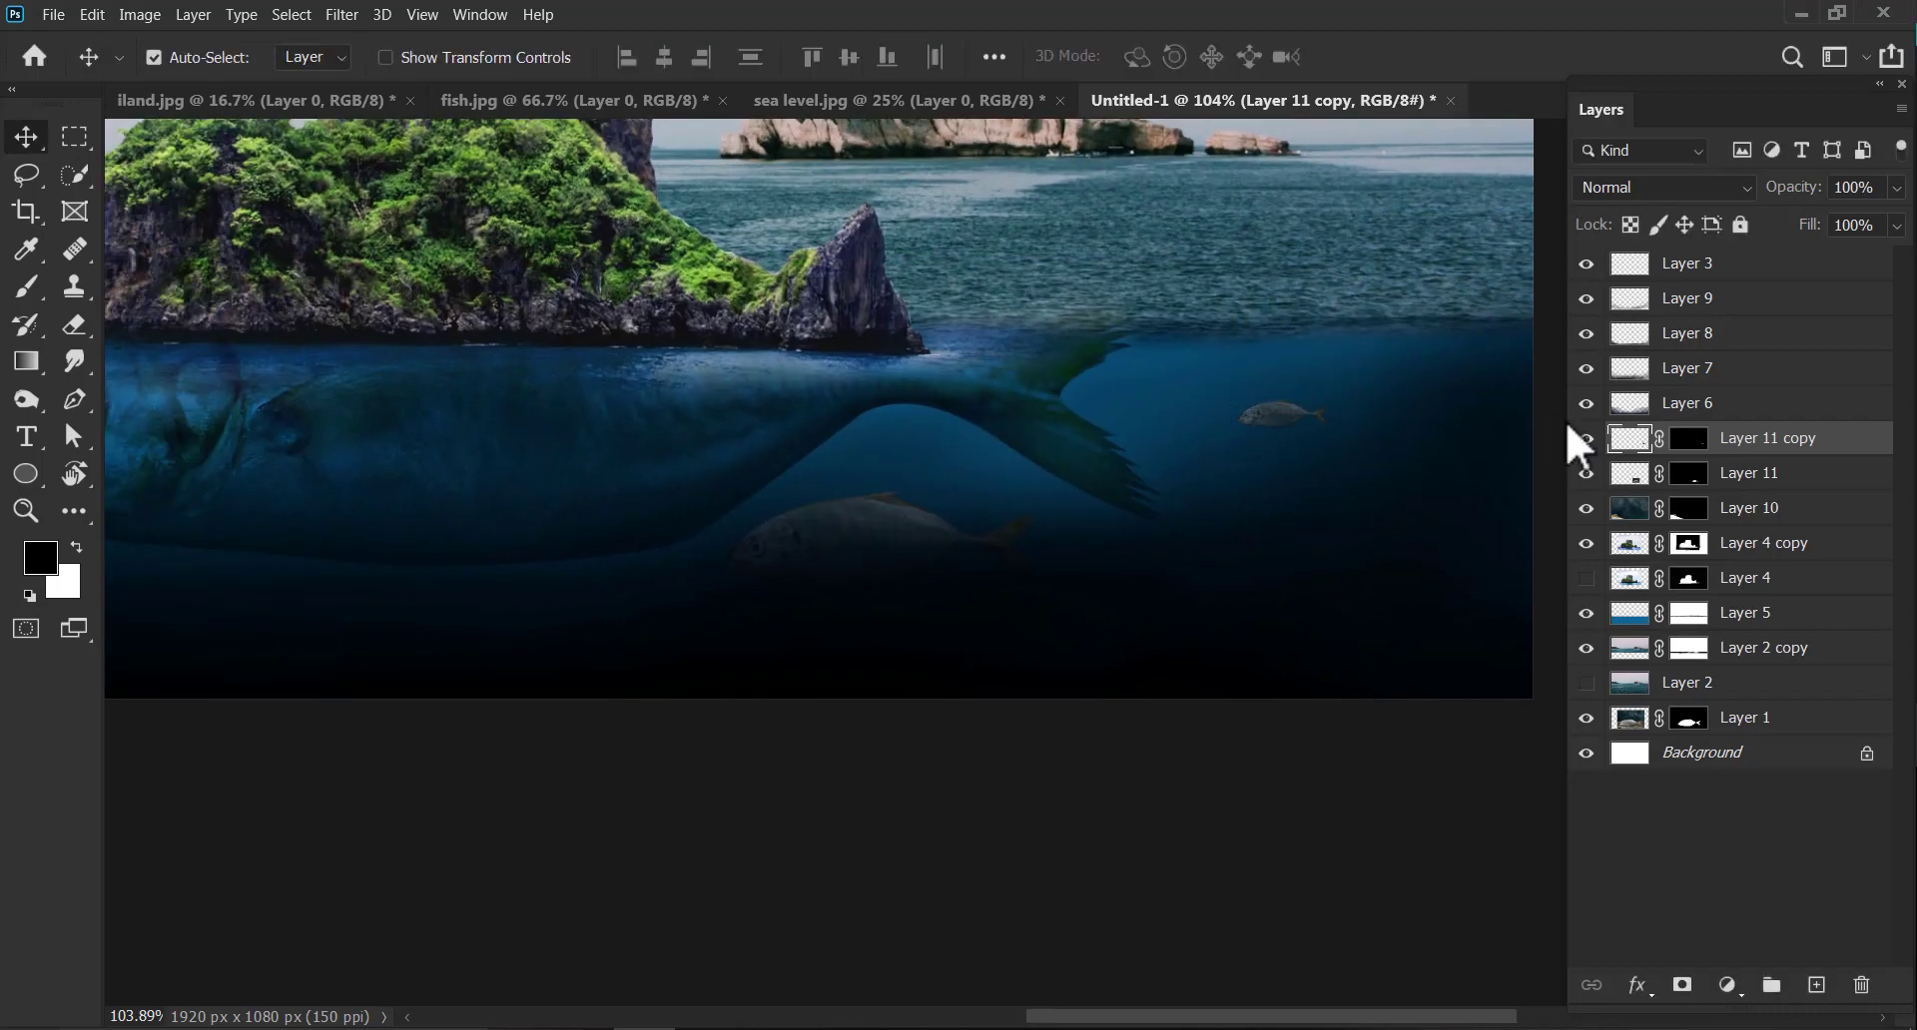
Duplicate the tiny fish twice and arrange the copies just below it as a small school.
key("ctrl+j")
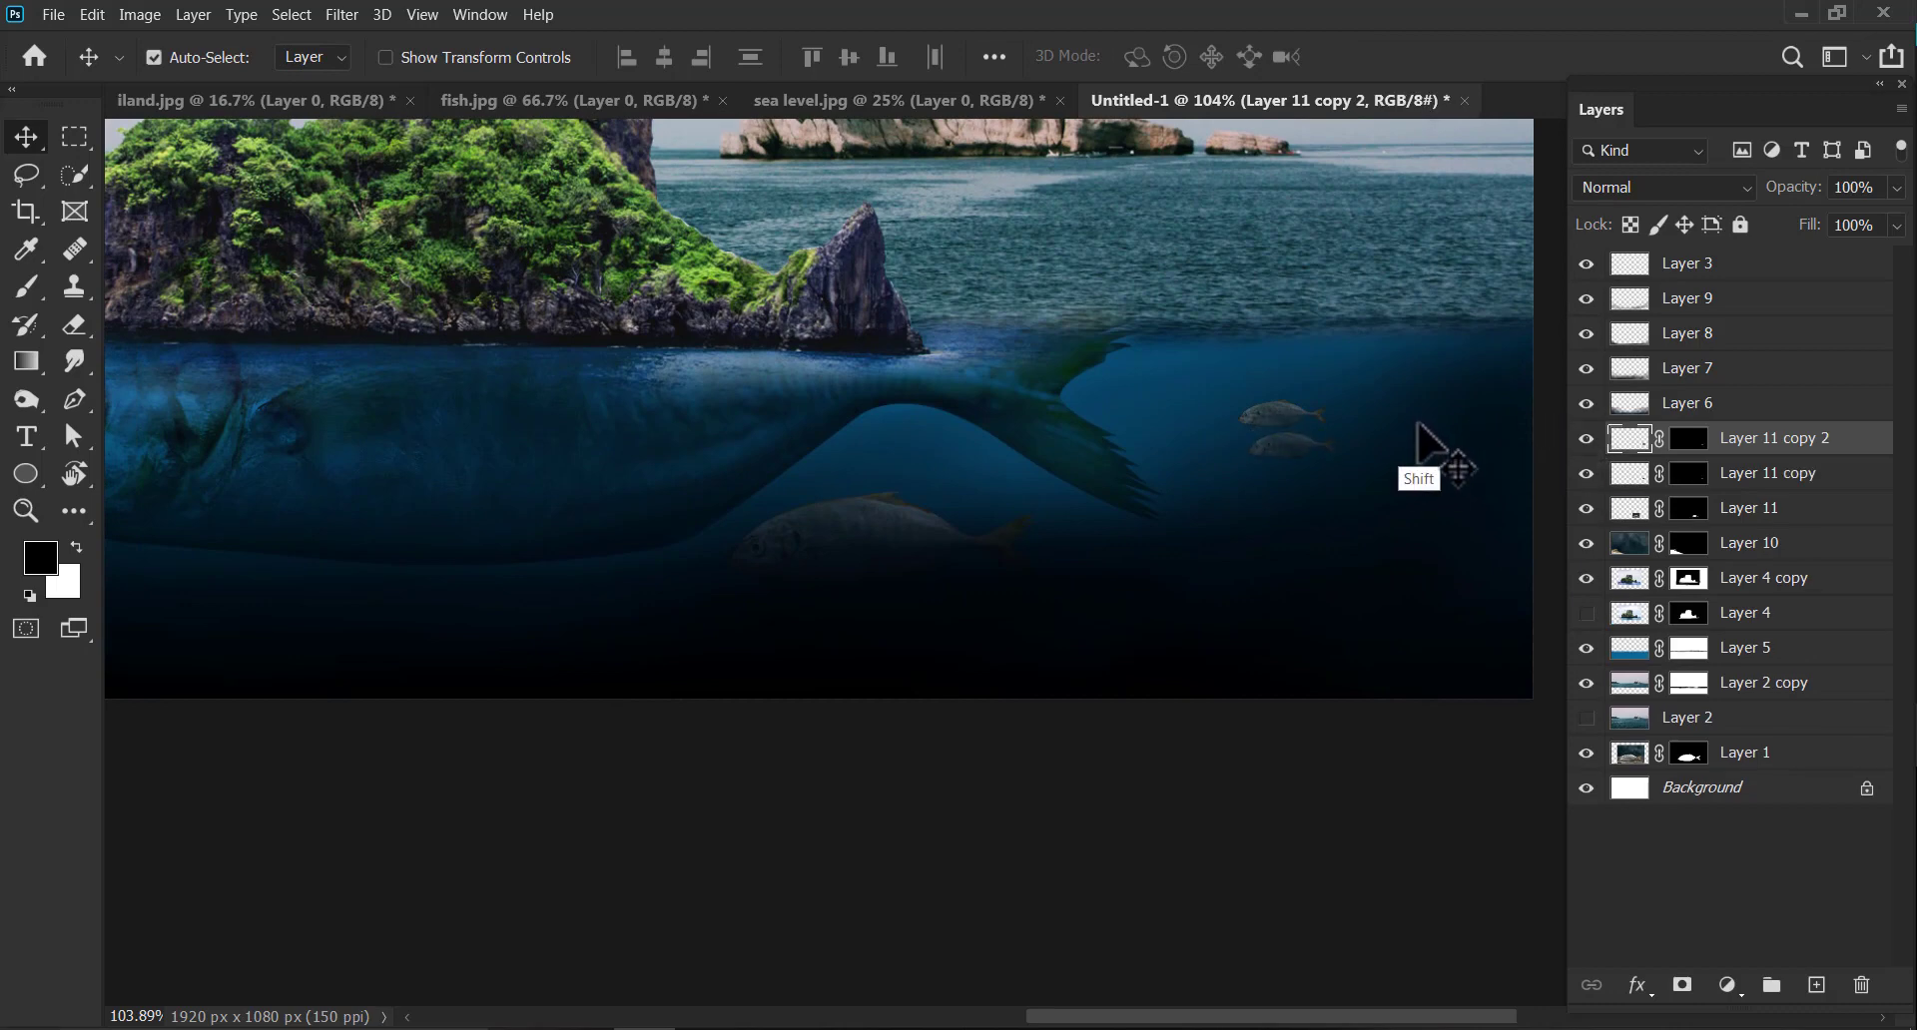
left_click_drag(1420, 423, 1453, 431)
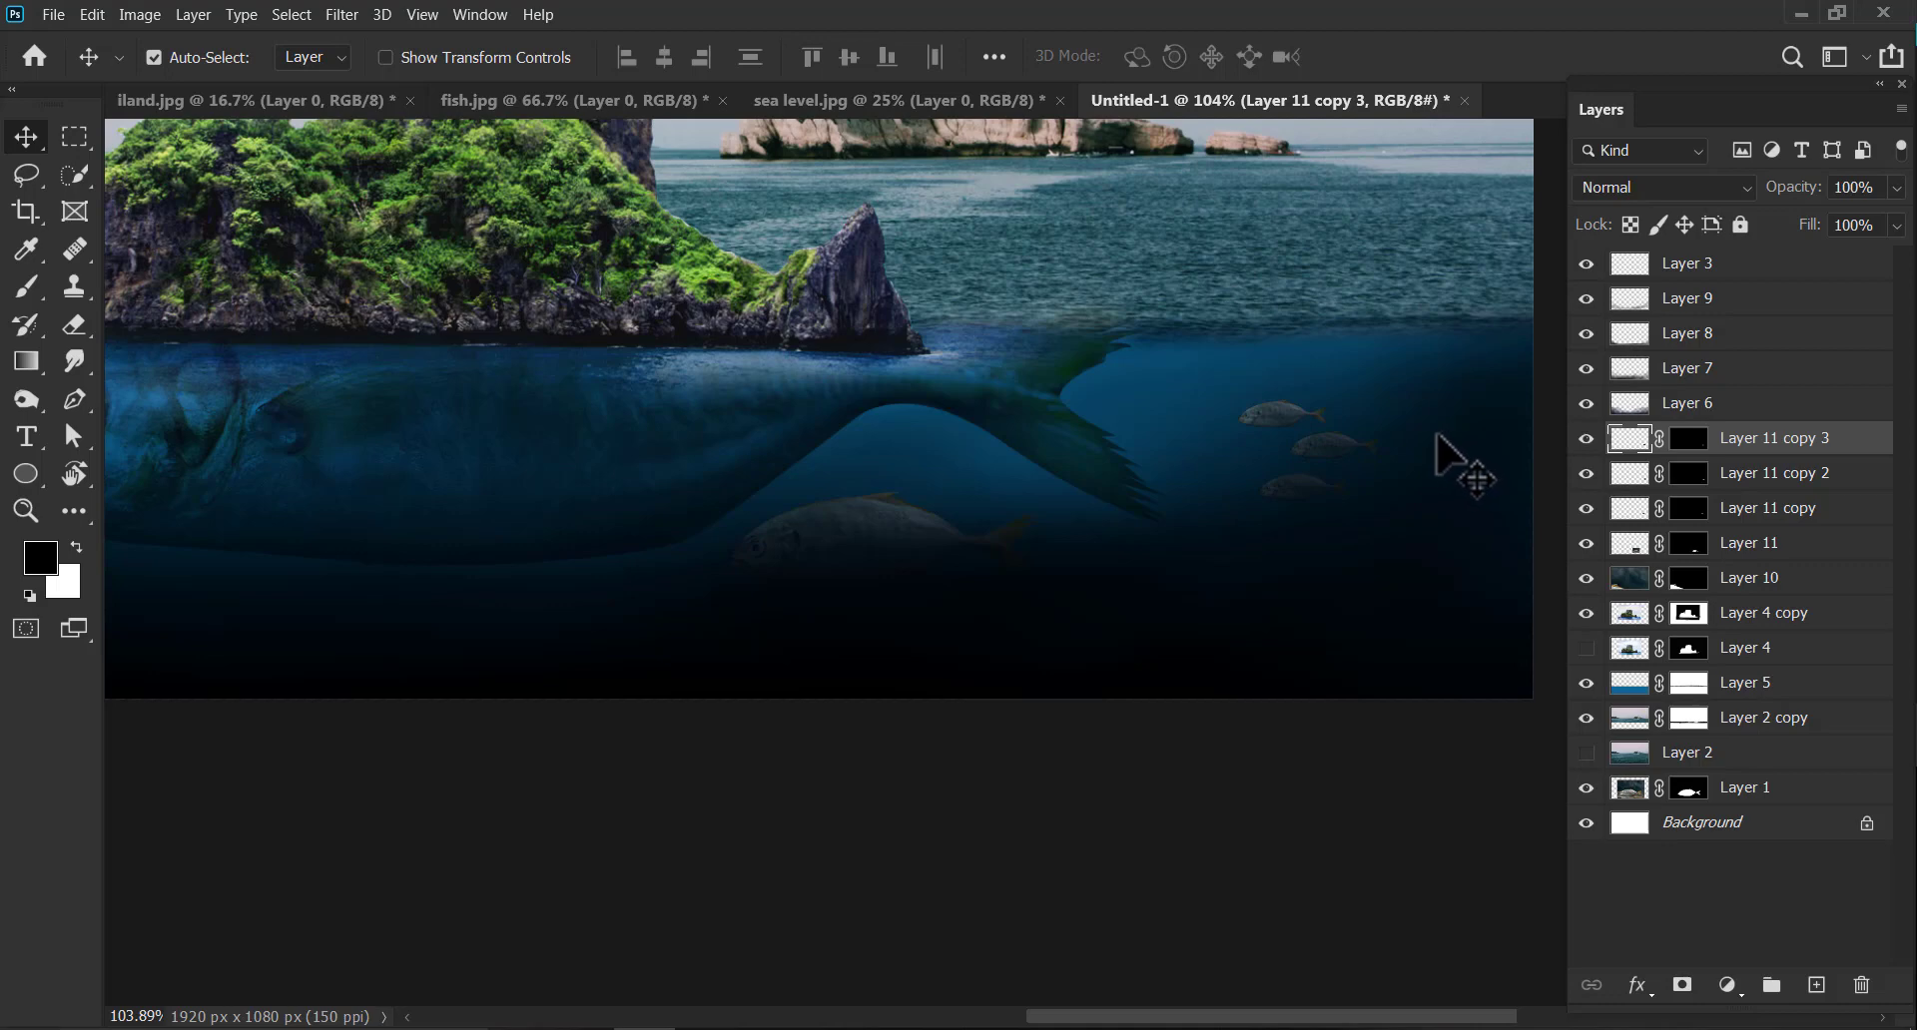
Select the island on Layer 4 copy and check its edge at the waterline by toggling the layer's visibility.
left_click_drag(711, 527, 1346, 472)
left_click_drag(1211, 428, 1318, 599)
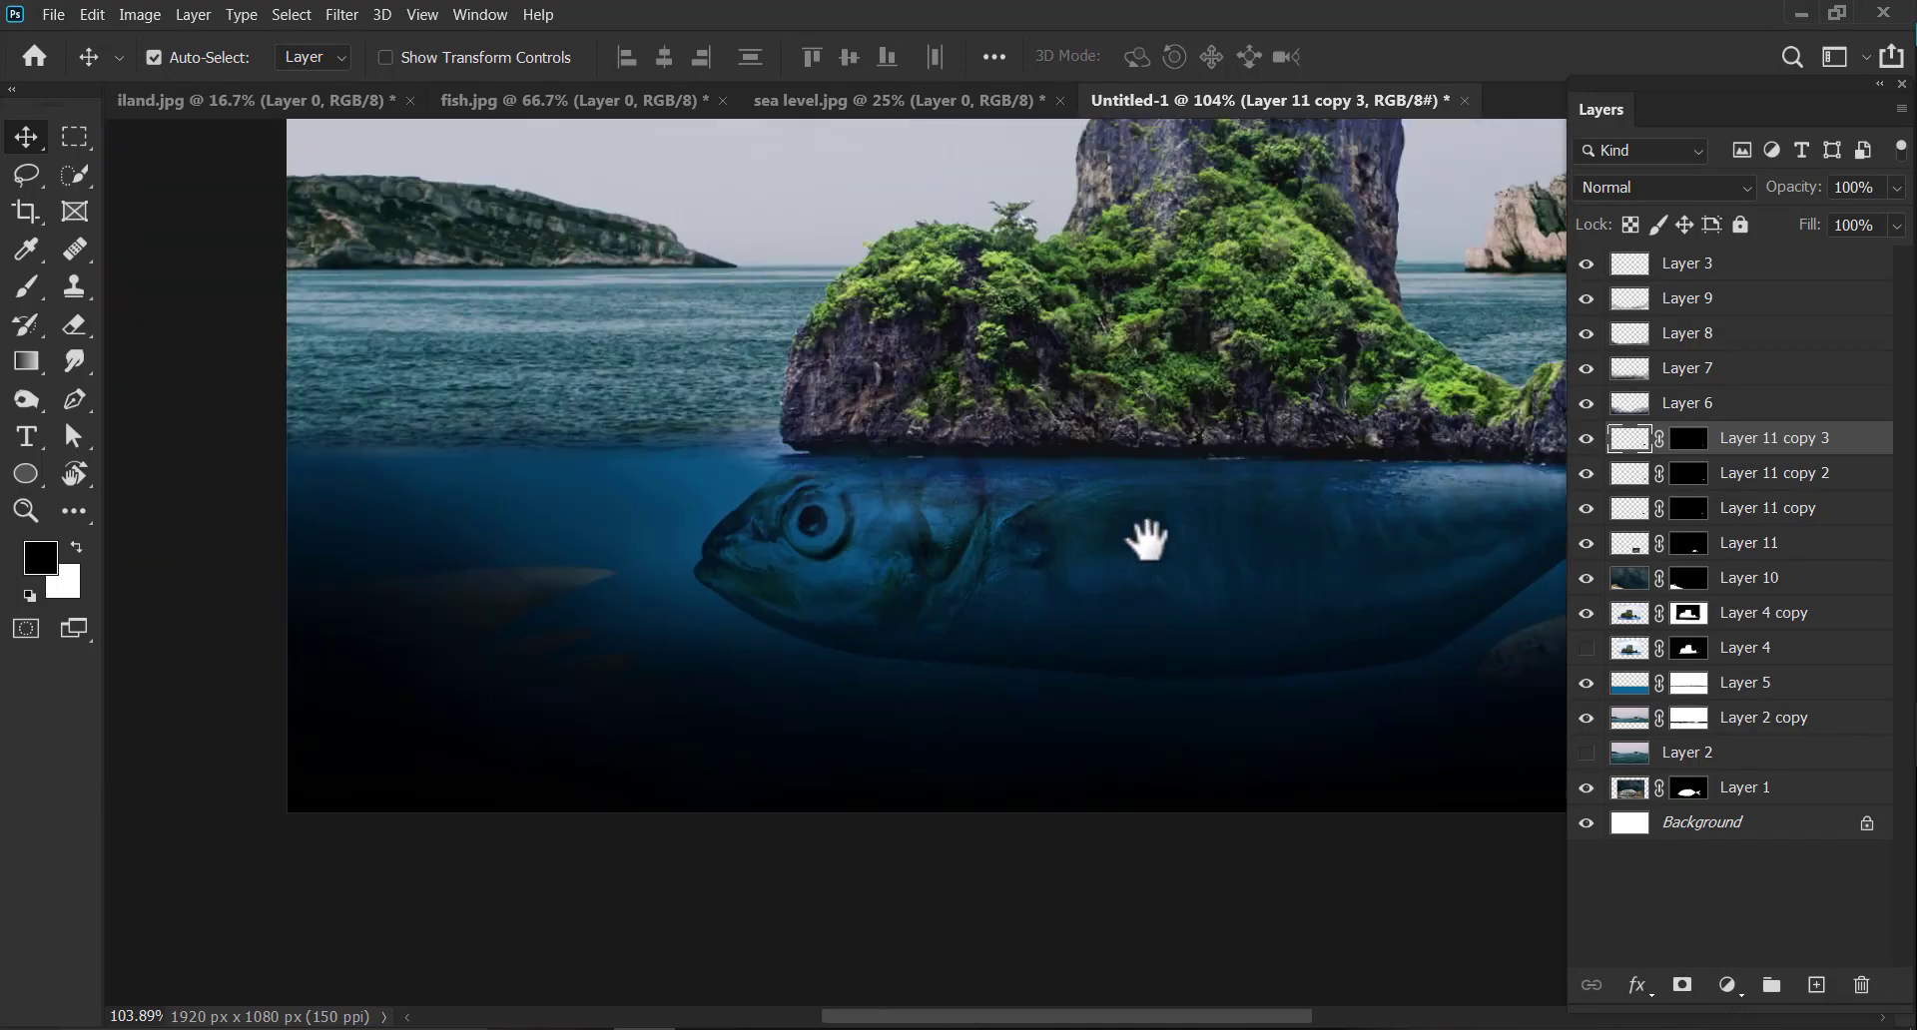
left_click_drag(1148, 539, 934, 664)
left_click(554, 585)
left_click(1586, 613)
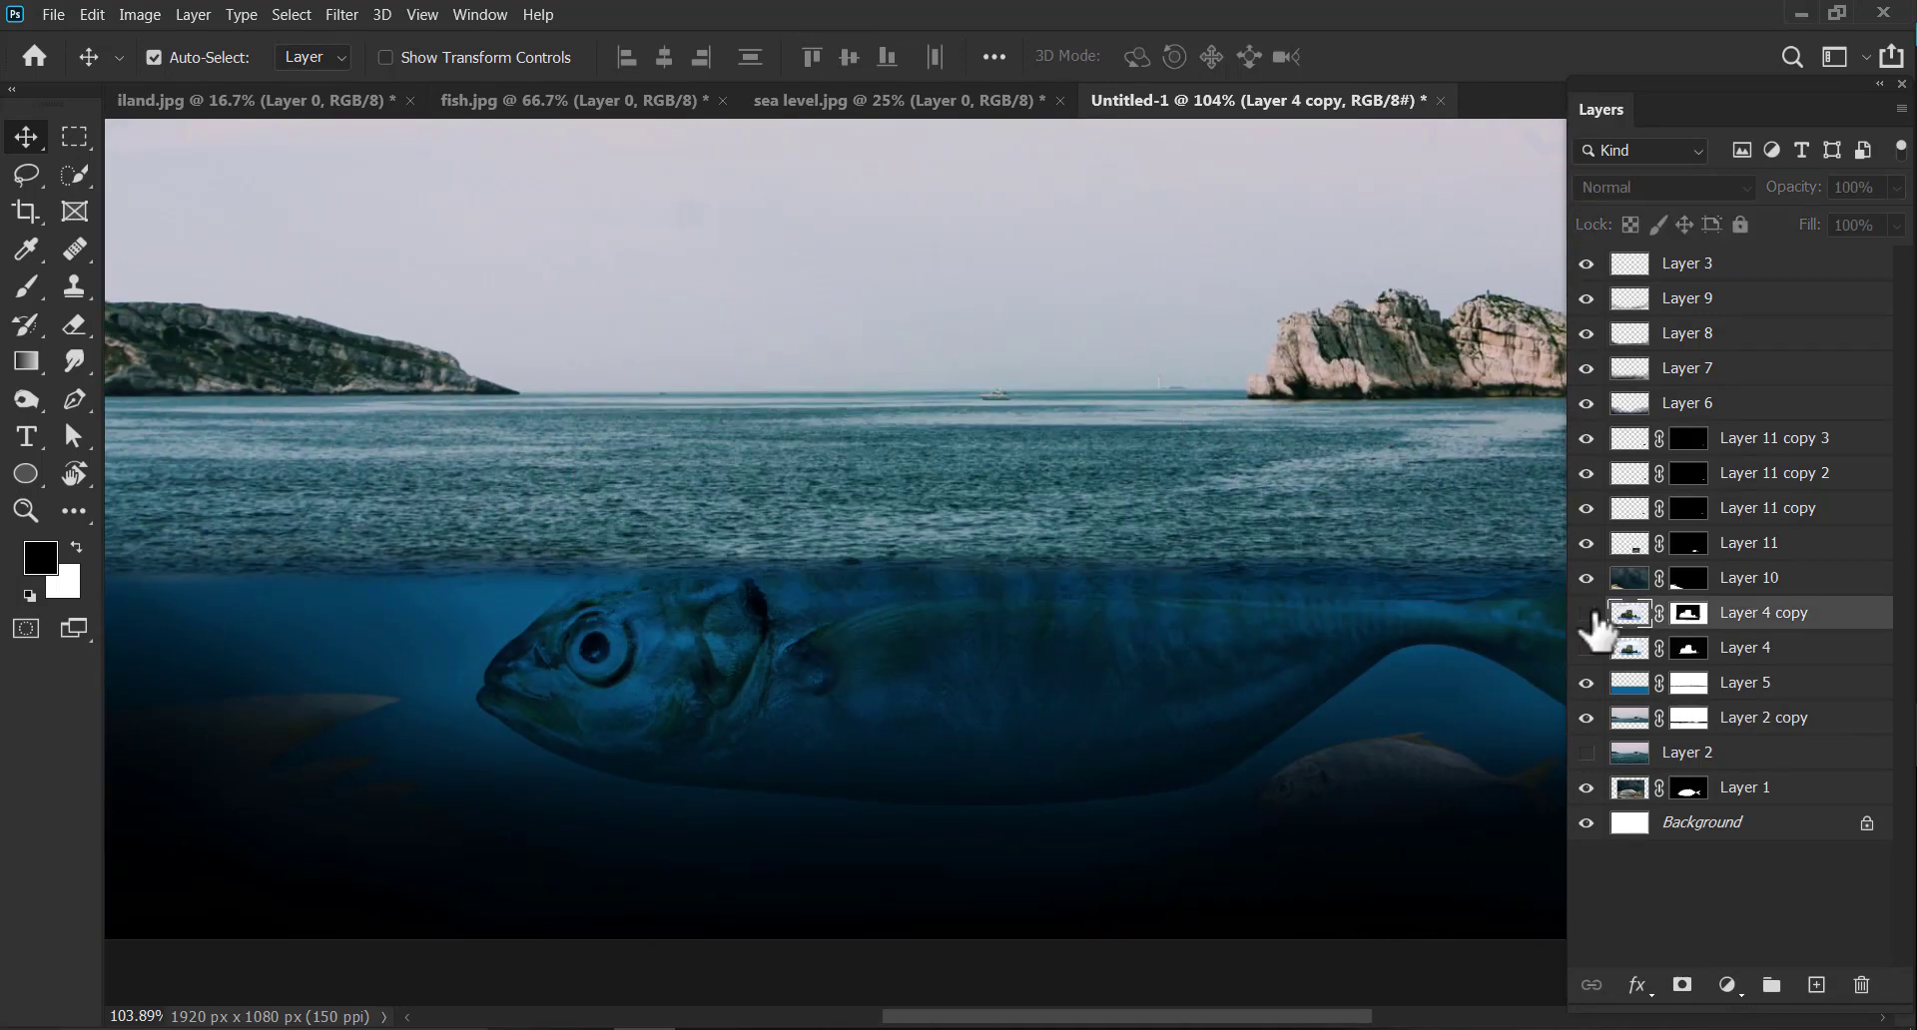
left_click(1586, 613)
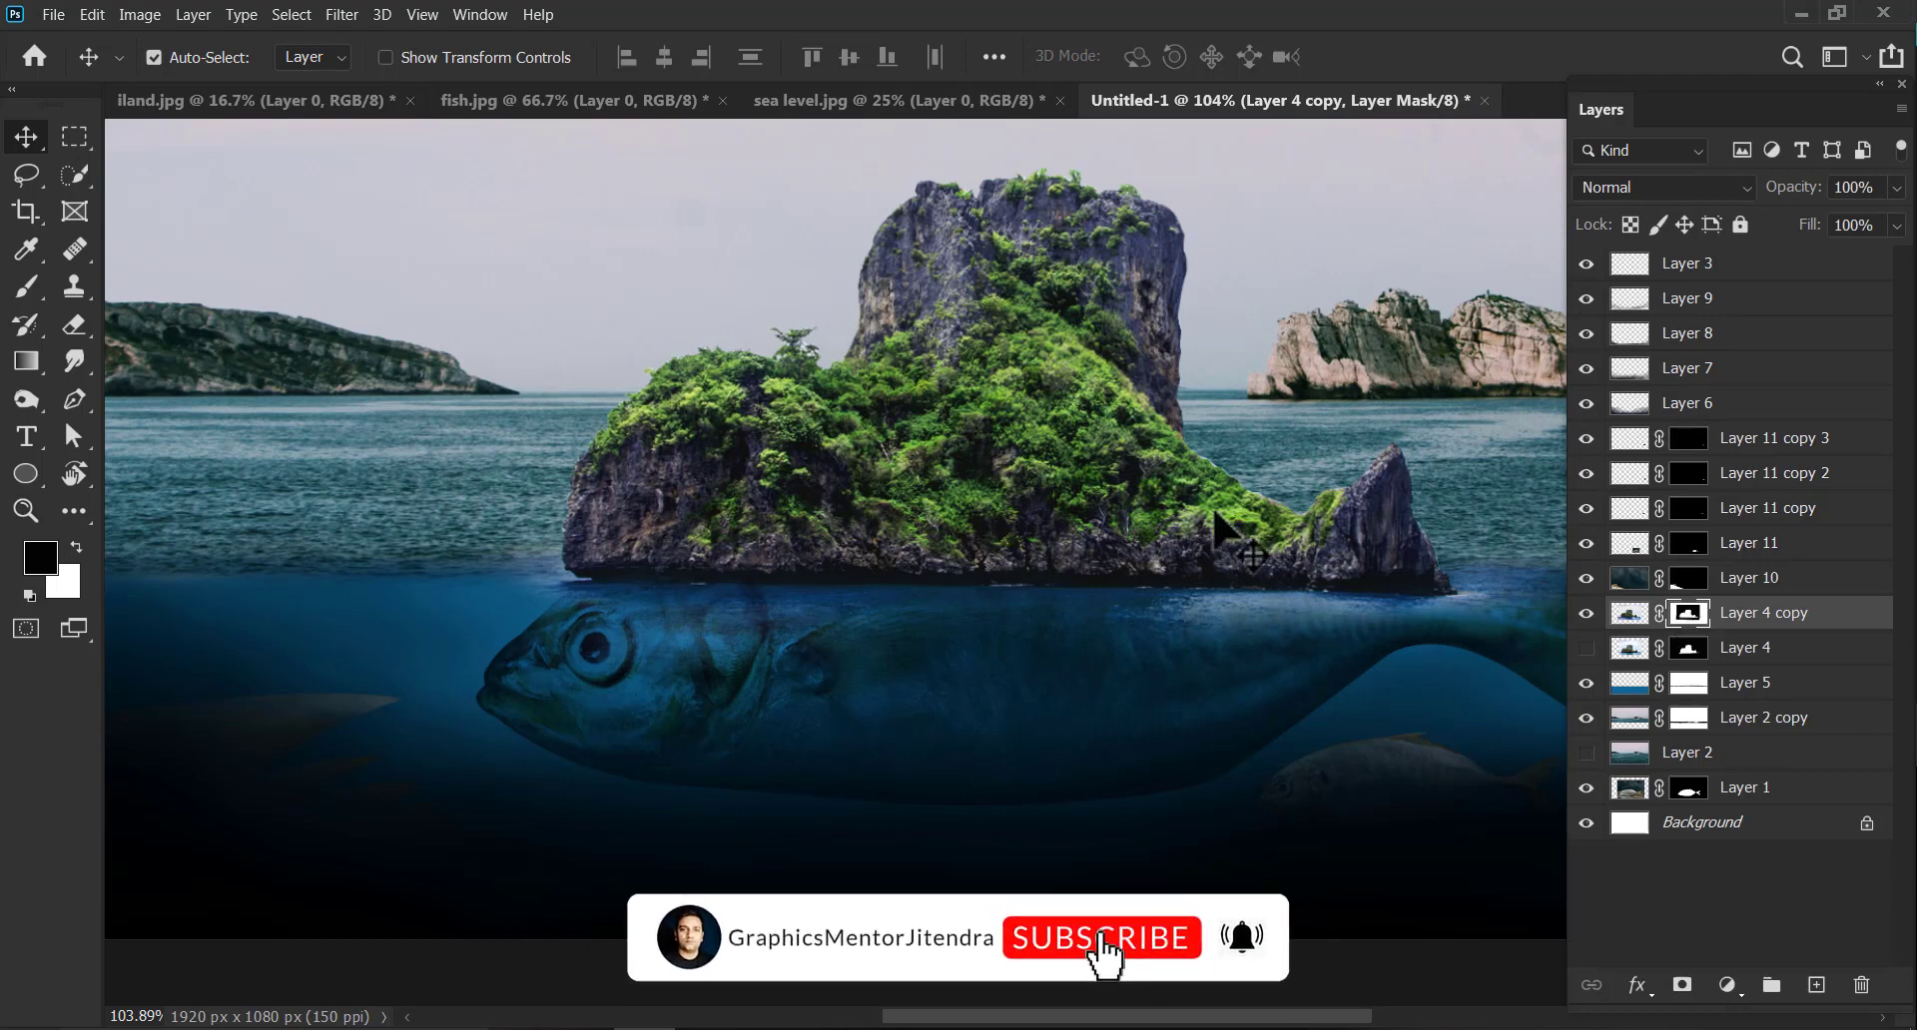
Brush black on Layer 4 copy's mask along the island's base with a 45 px brush at 52% opacity and 38% flow.
left_click(26, 287)
key("bracketleft")
key("bracketleft")
key("bracketleft")
key("bracketleft")
key("bracketleft")
key("bracketleft")
key("bracketleft")
key("bracketleft")
key("bracketleft")
key("bracketleft")
key("bracketleft")
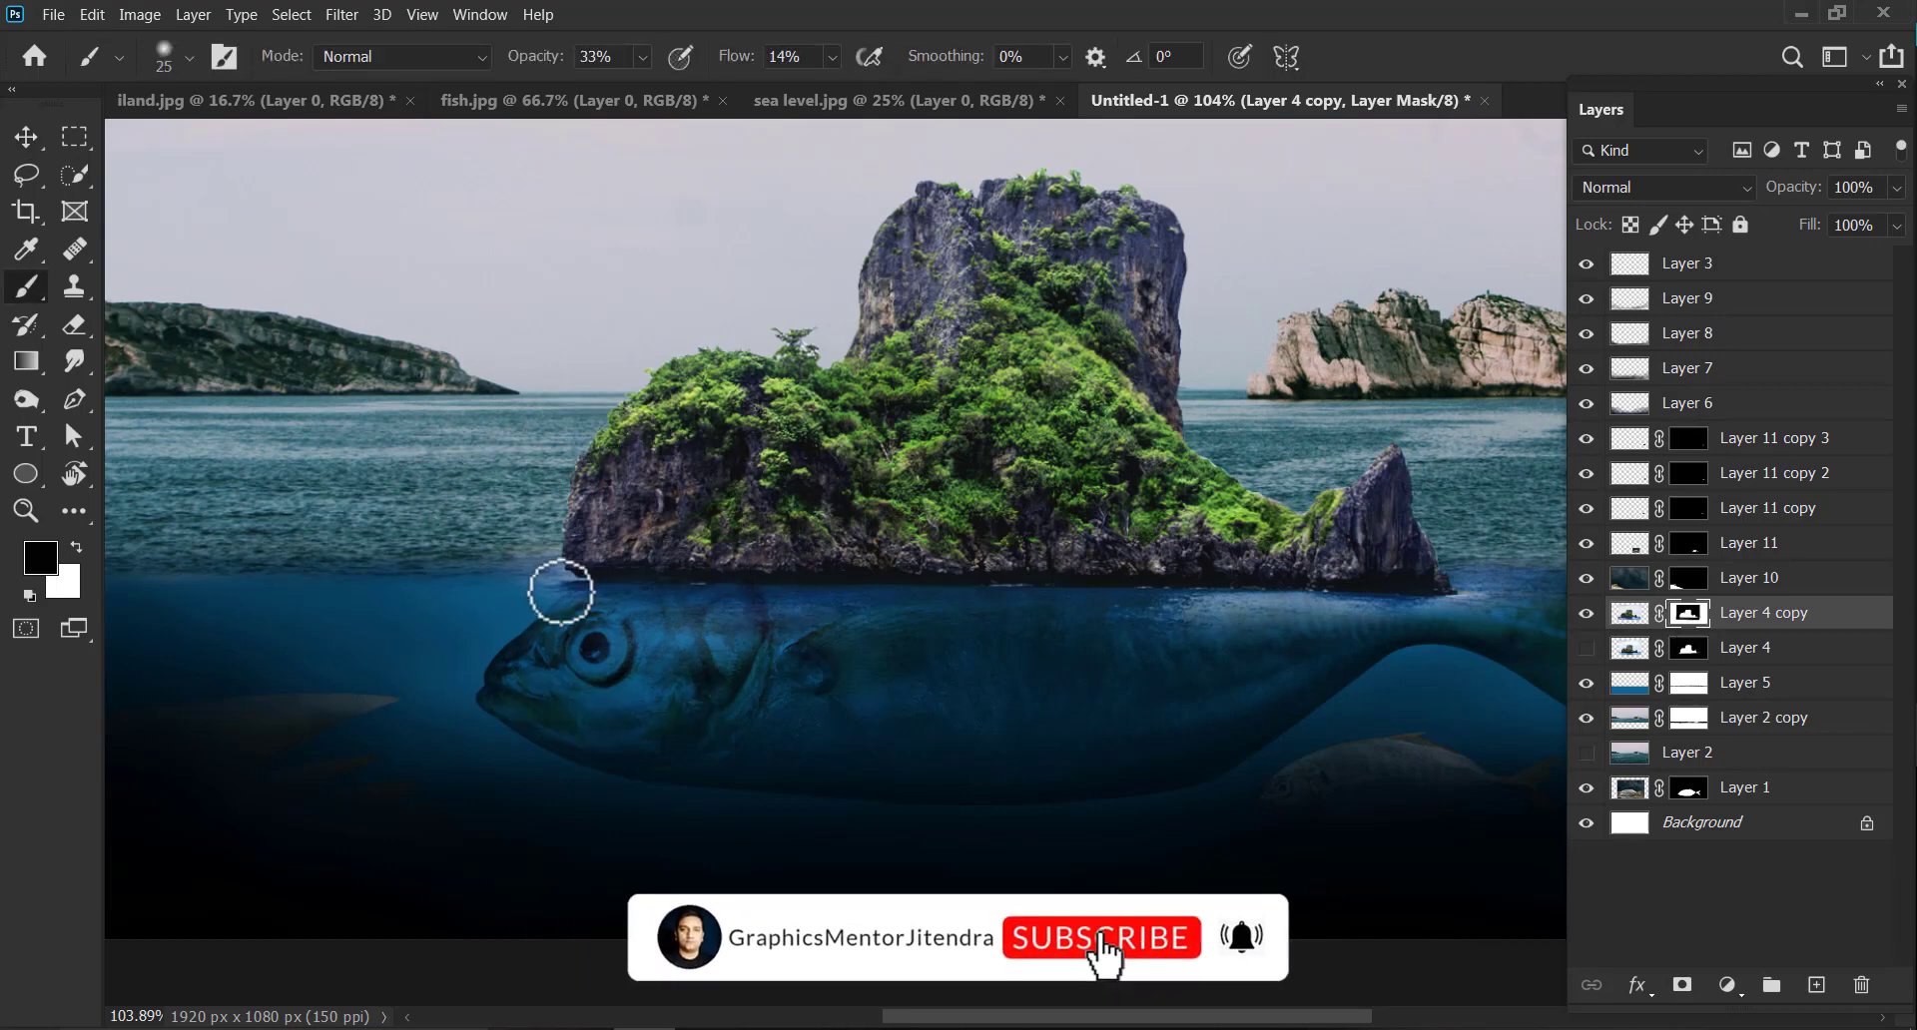
key("bracketright")
key("bracketright")
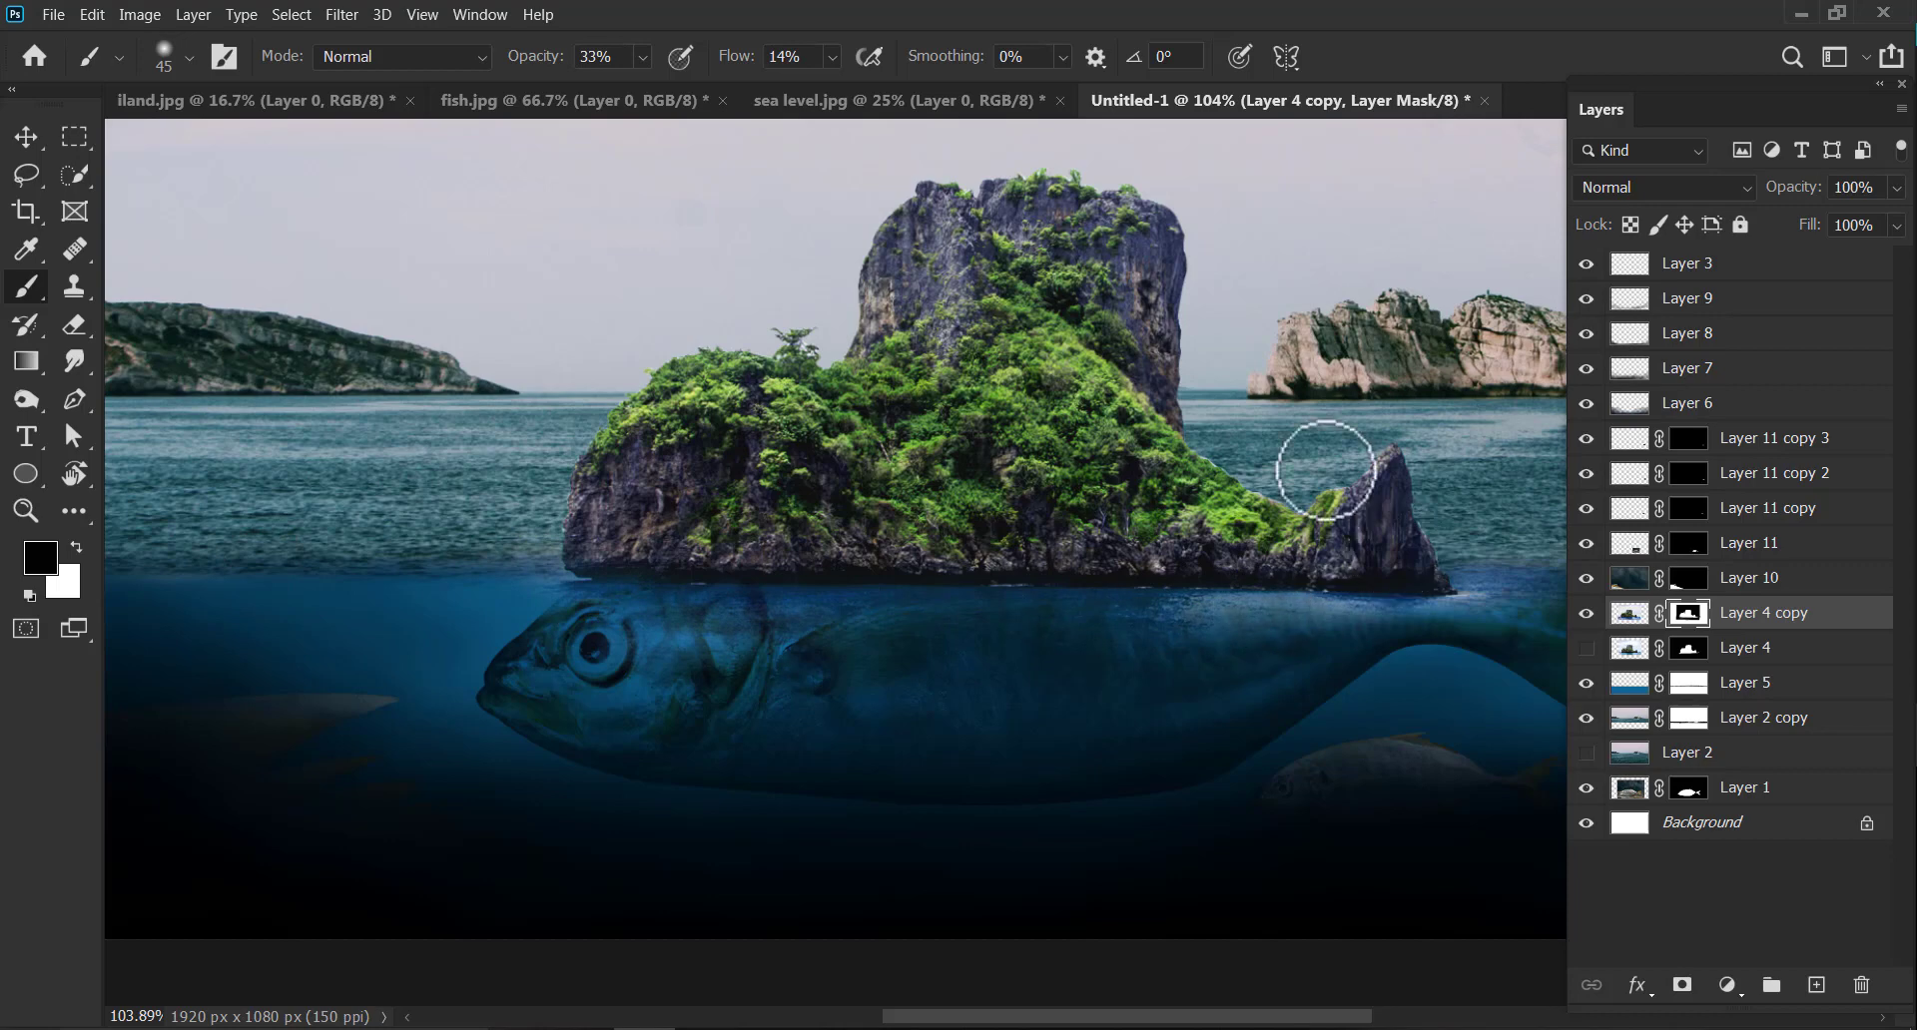
left_click_drag(1021, 549, 911, 553)
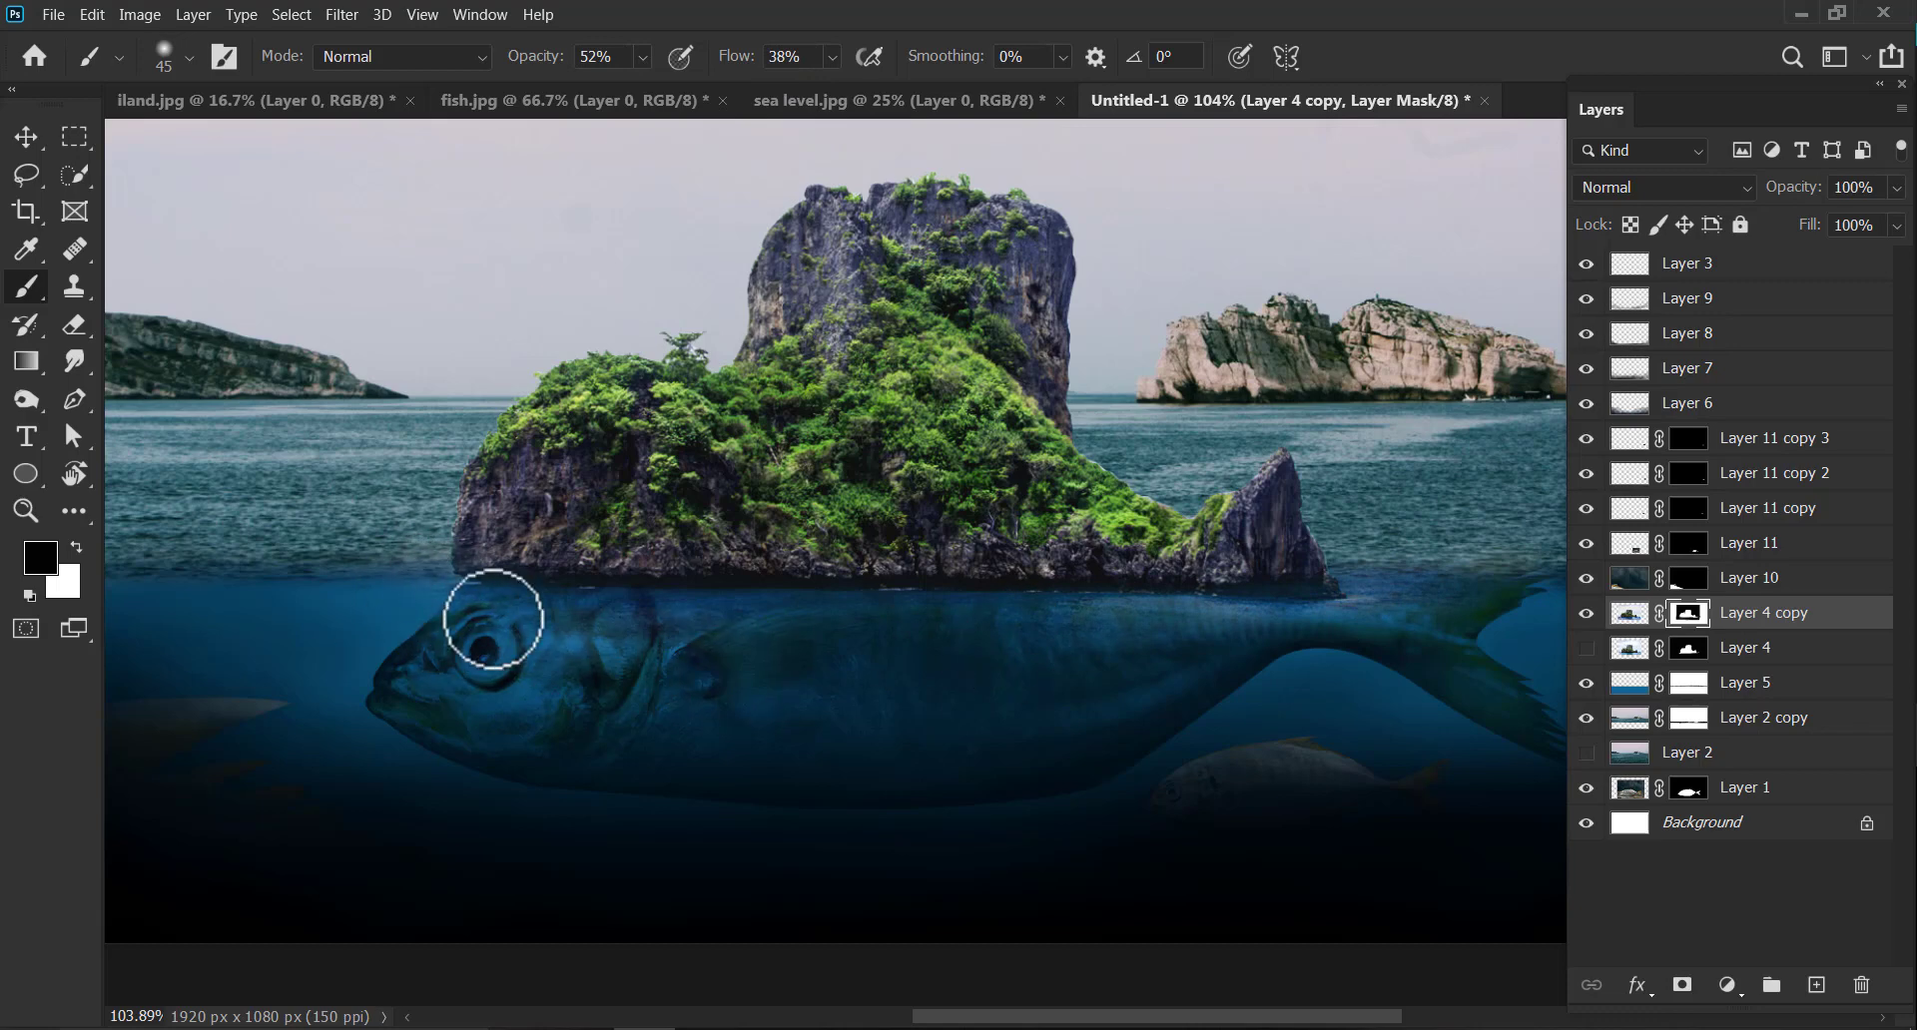
key("ctrl+space")
left_click_drag(1071, 647, 1009, 649)
left_click_drag(1120, 559, 1116, 625)
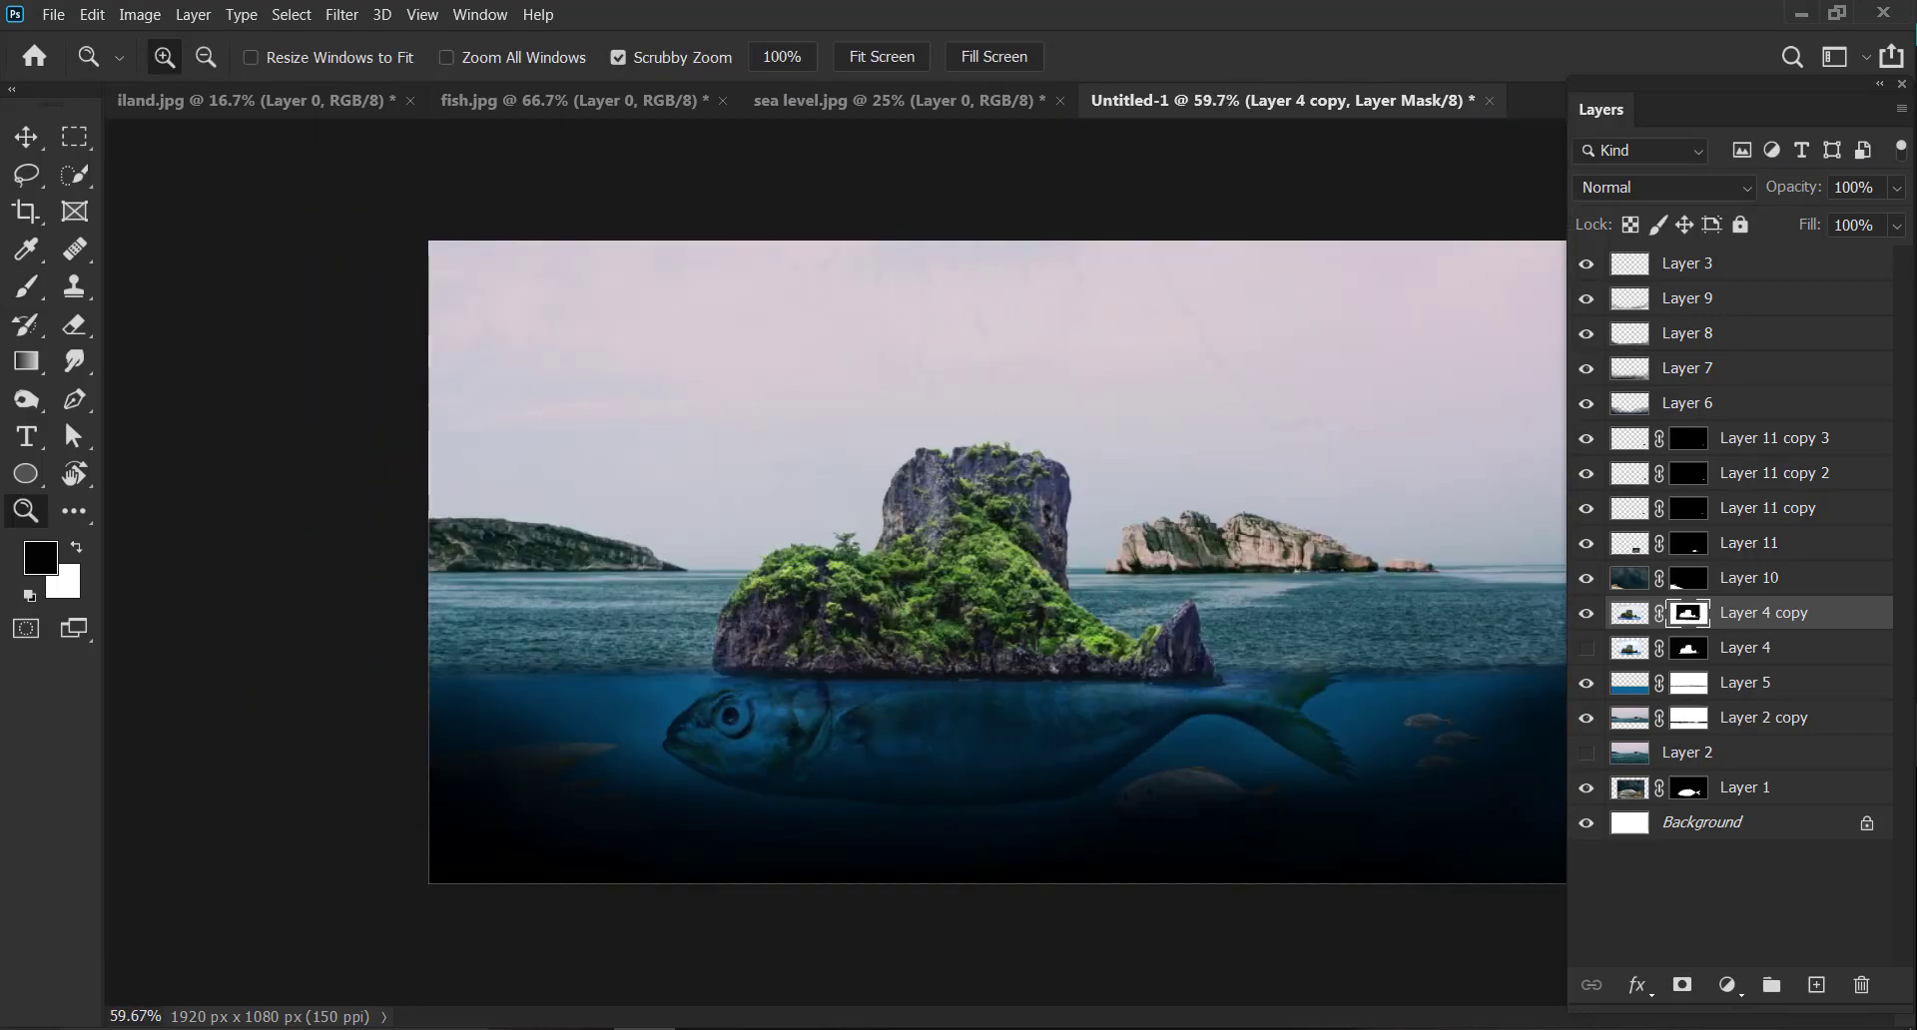
Add a Levels adjustment above Layer 3 with the black input at 10, midtones at 1.05 and white input at 233.
left_click(1777, 268)
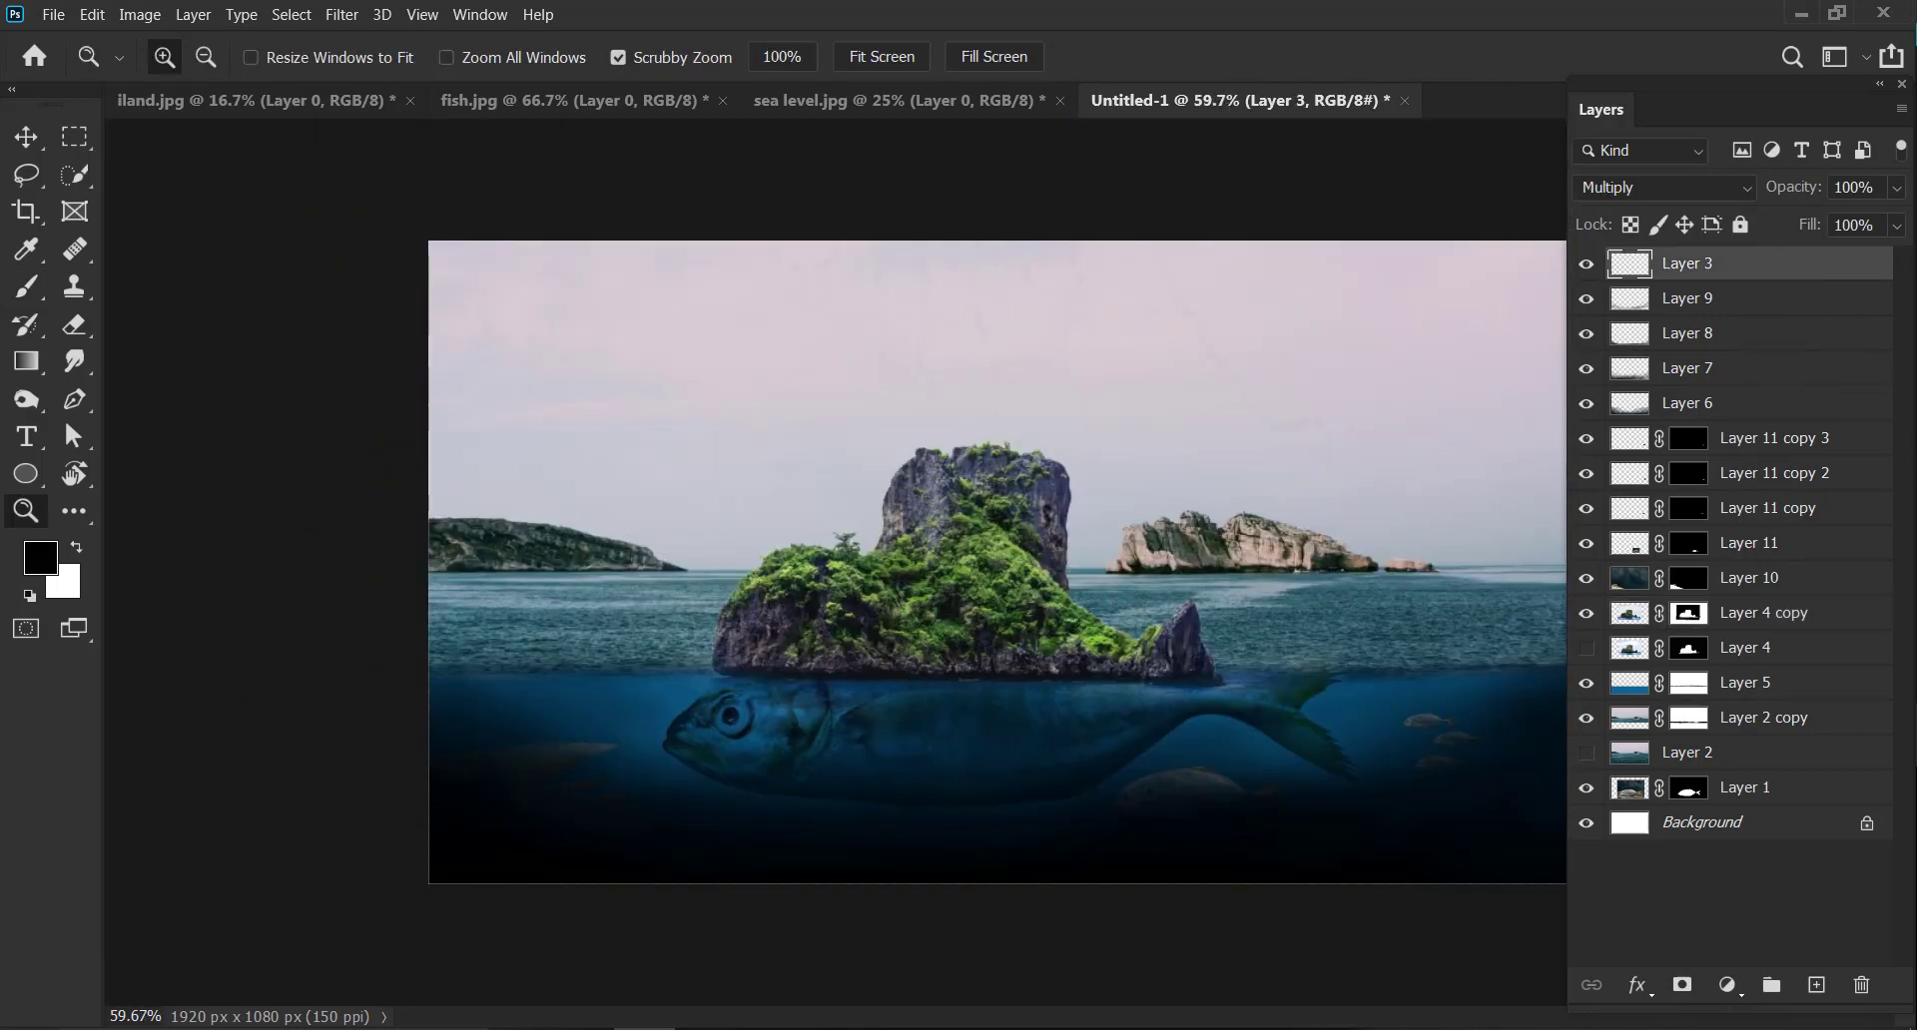
left_click(1727, 989)
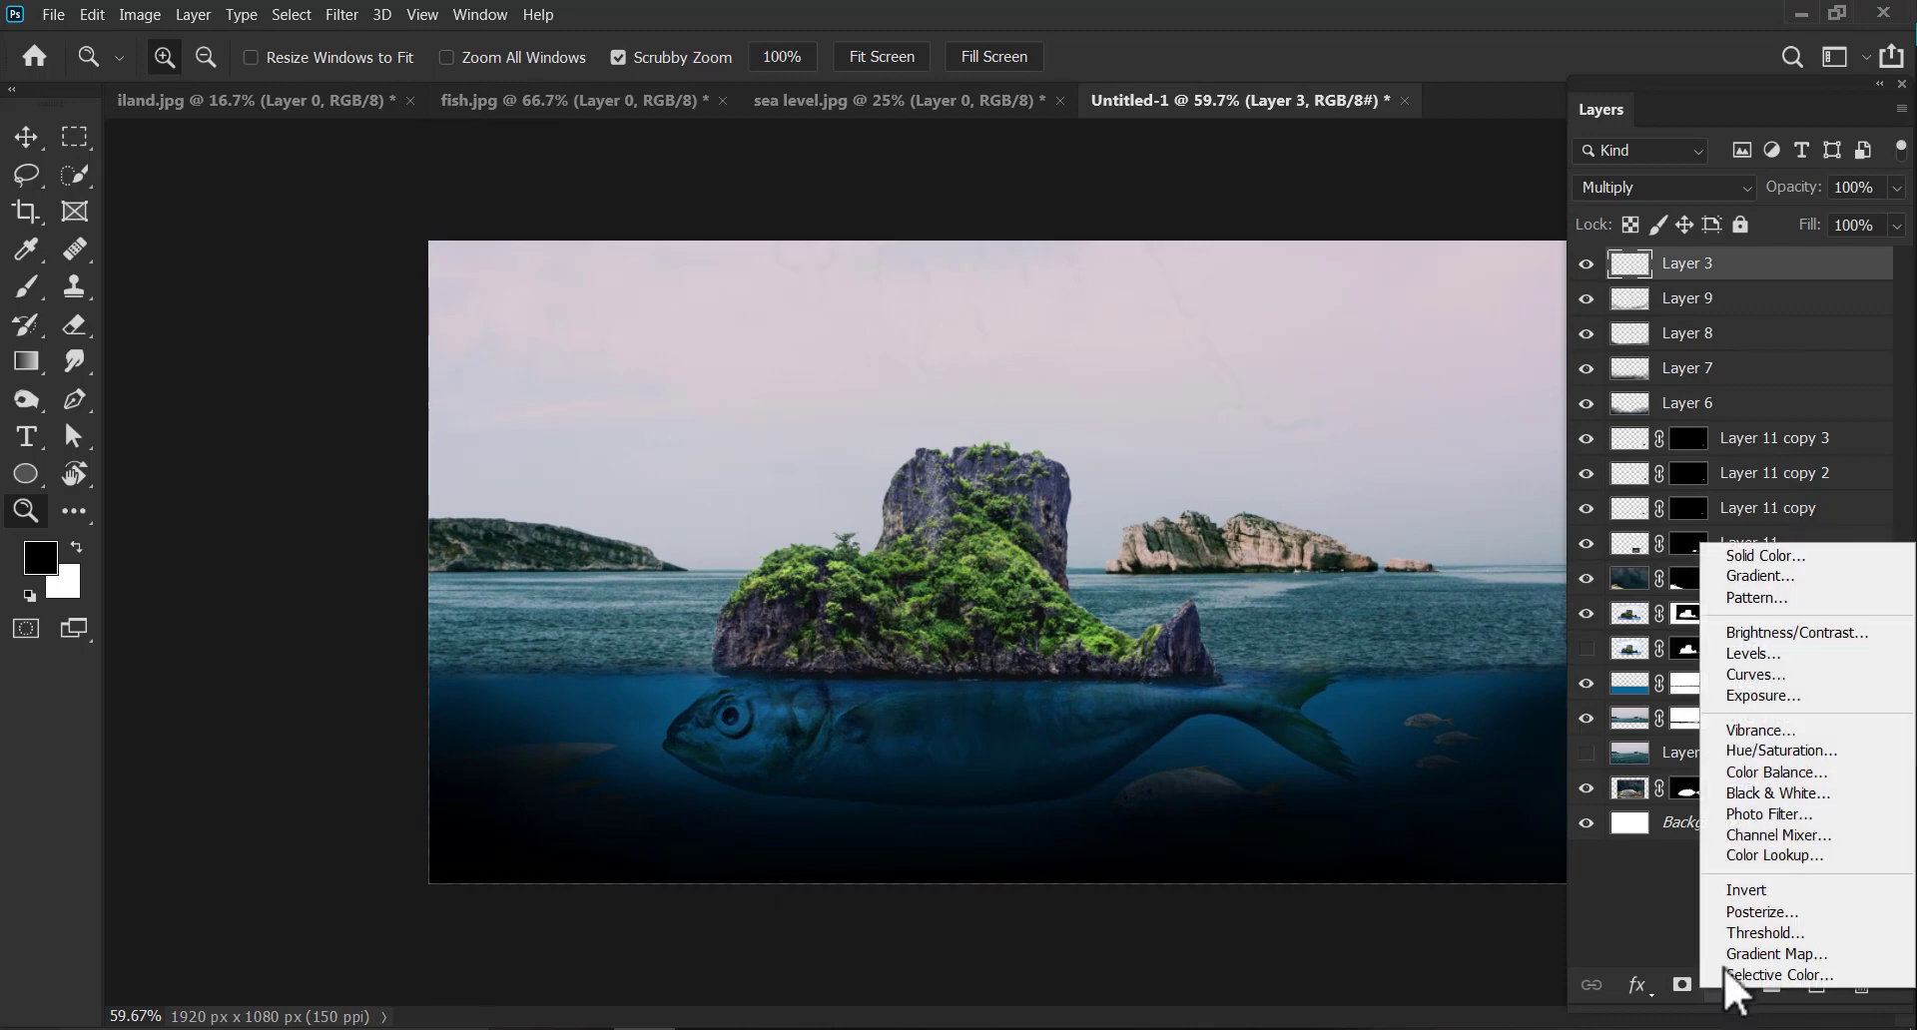
left_click(1747, 656)
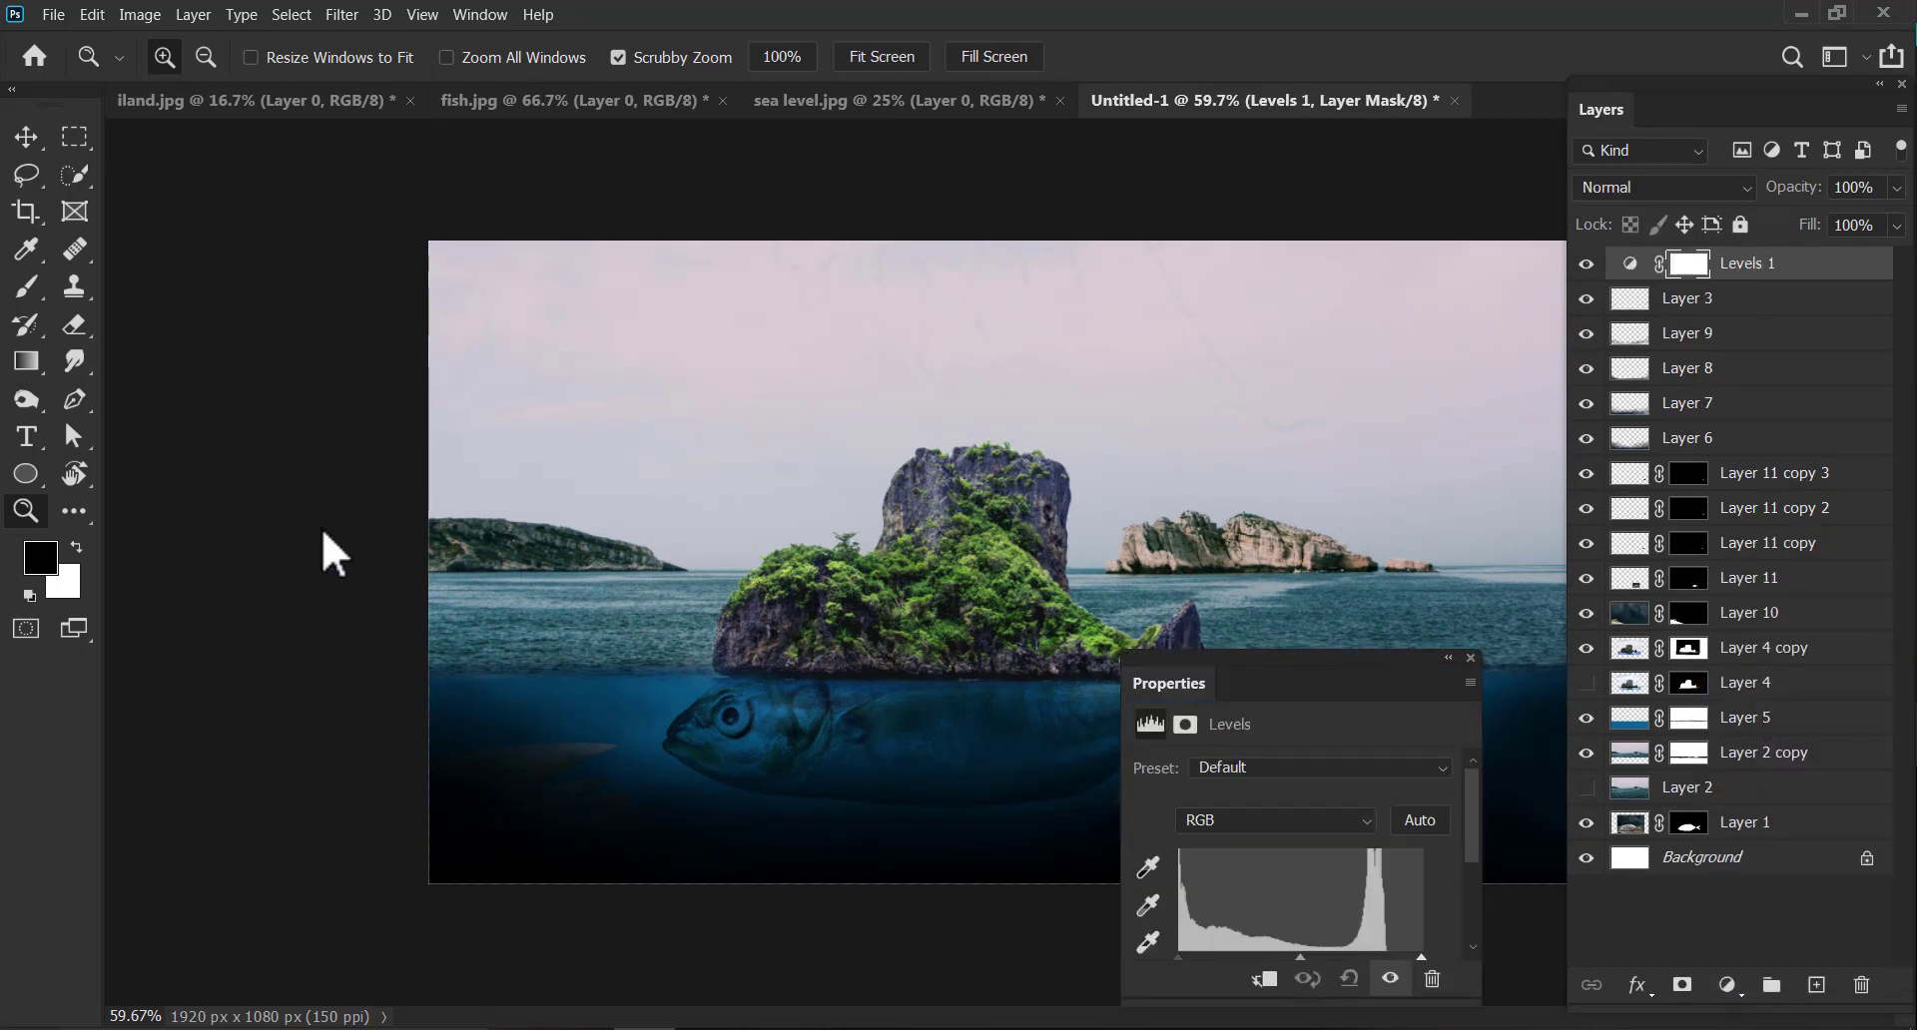
left_click_drag(1268, 659, 272, 539)
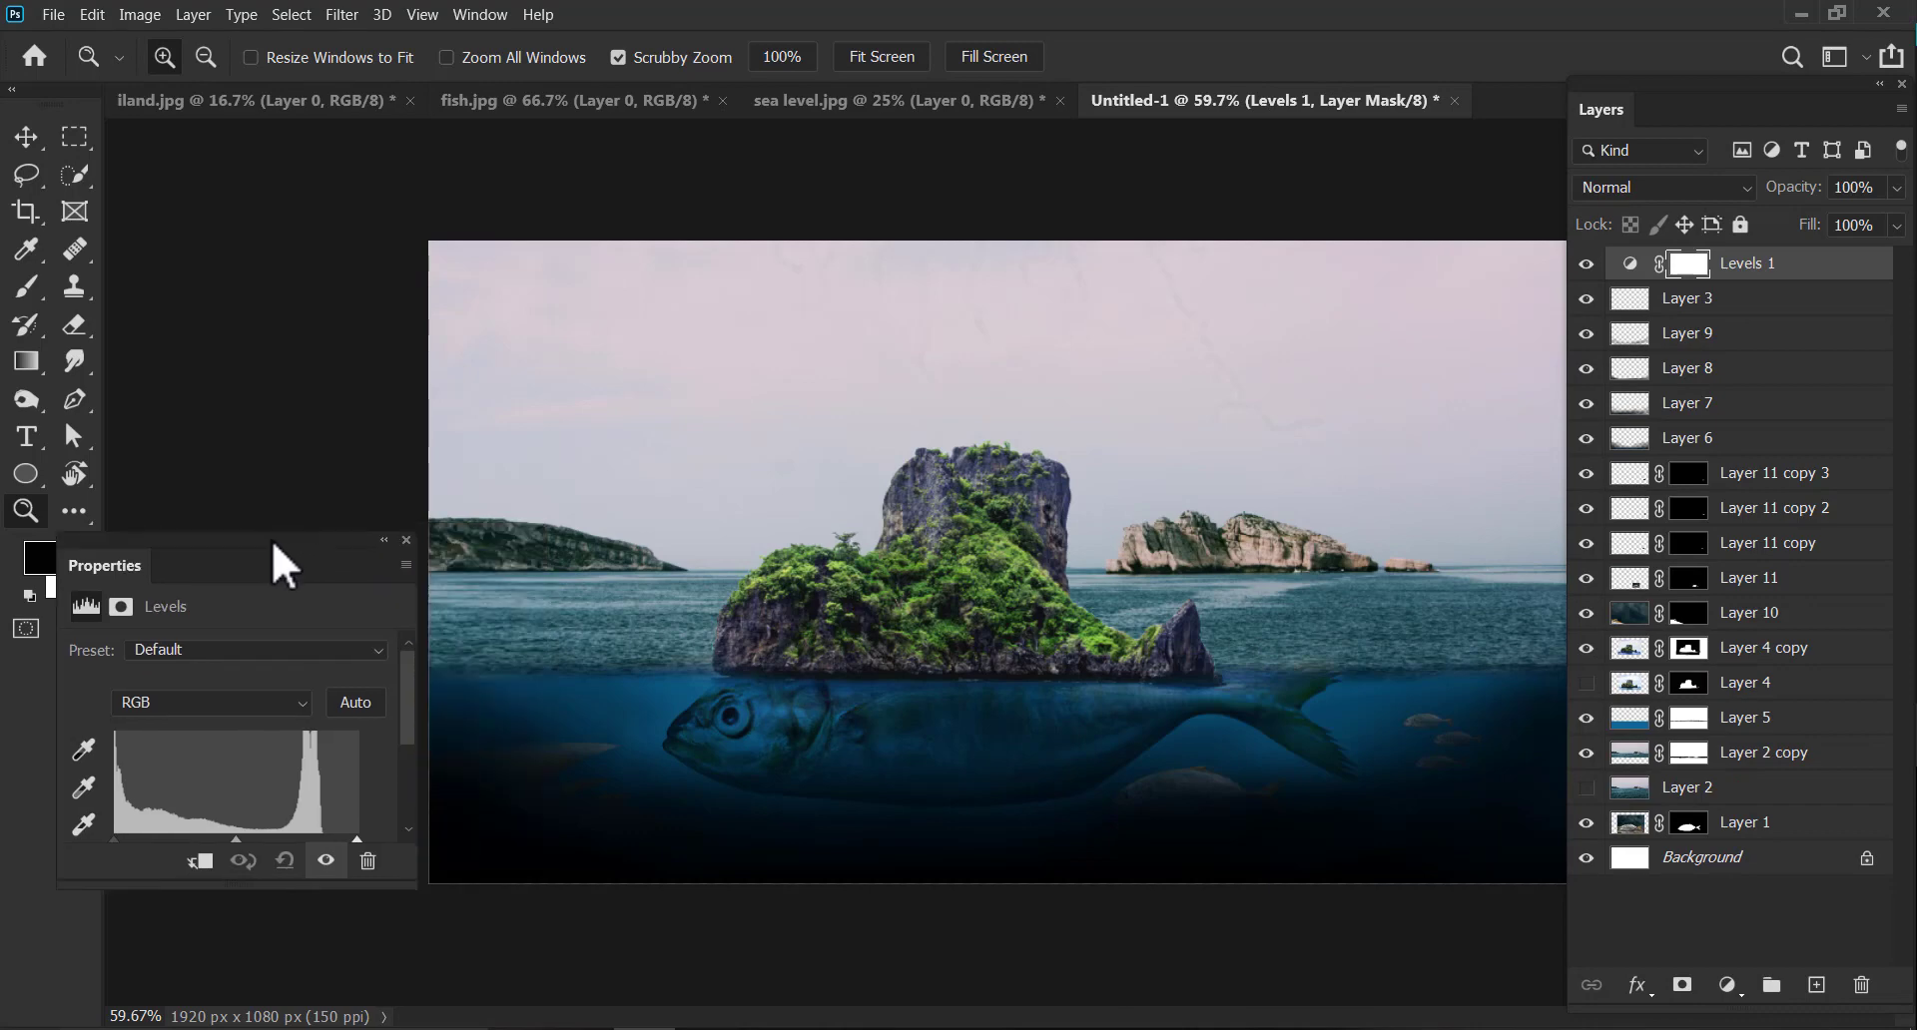
left_click_drag(198, 930, 197, 988)
left_click_drag(116, 844, 126, 842)
left_click_drag(358, 845, 337, 848)
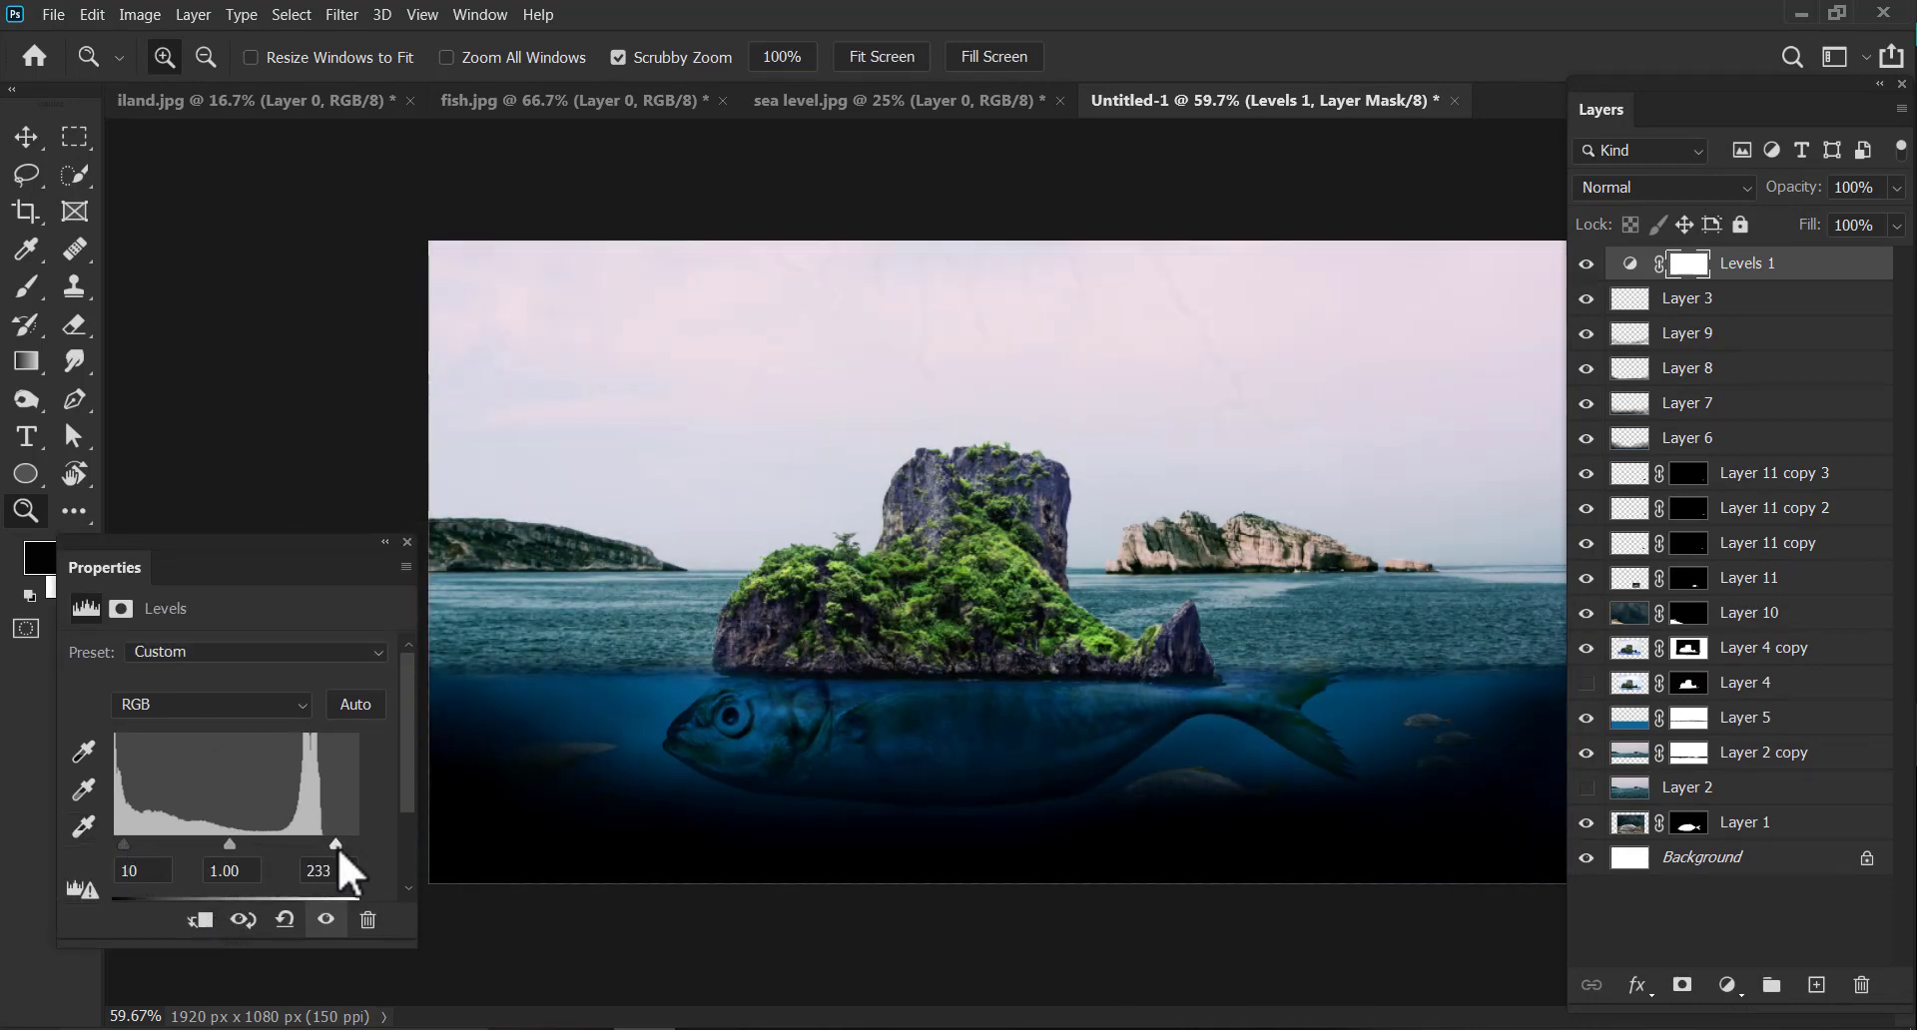
key("ctrl+plus")
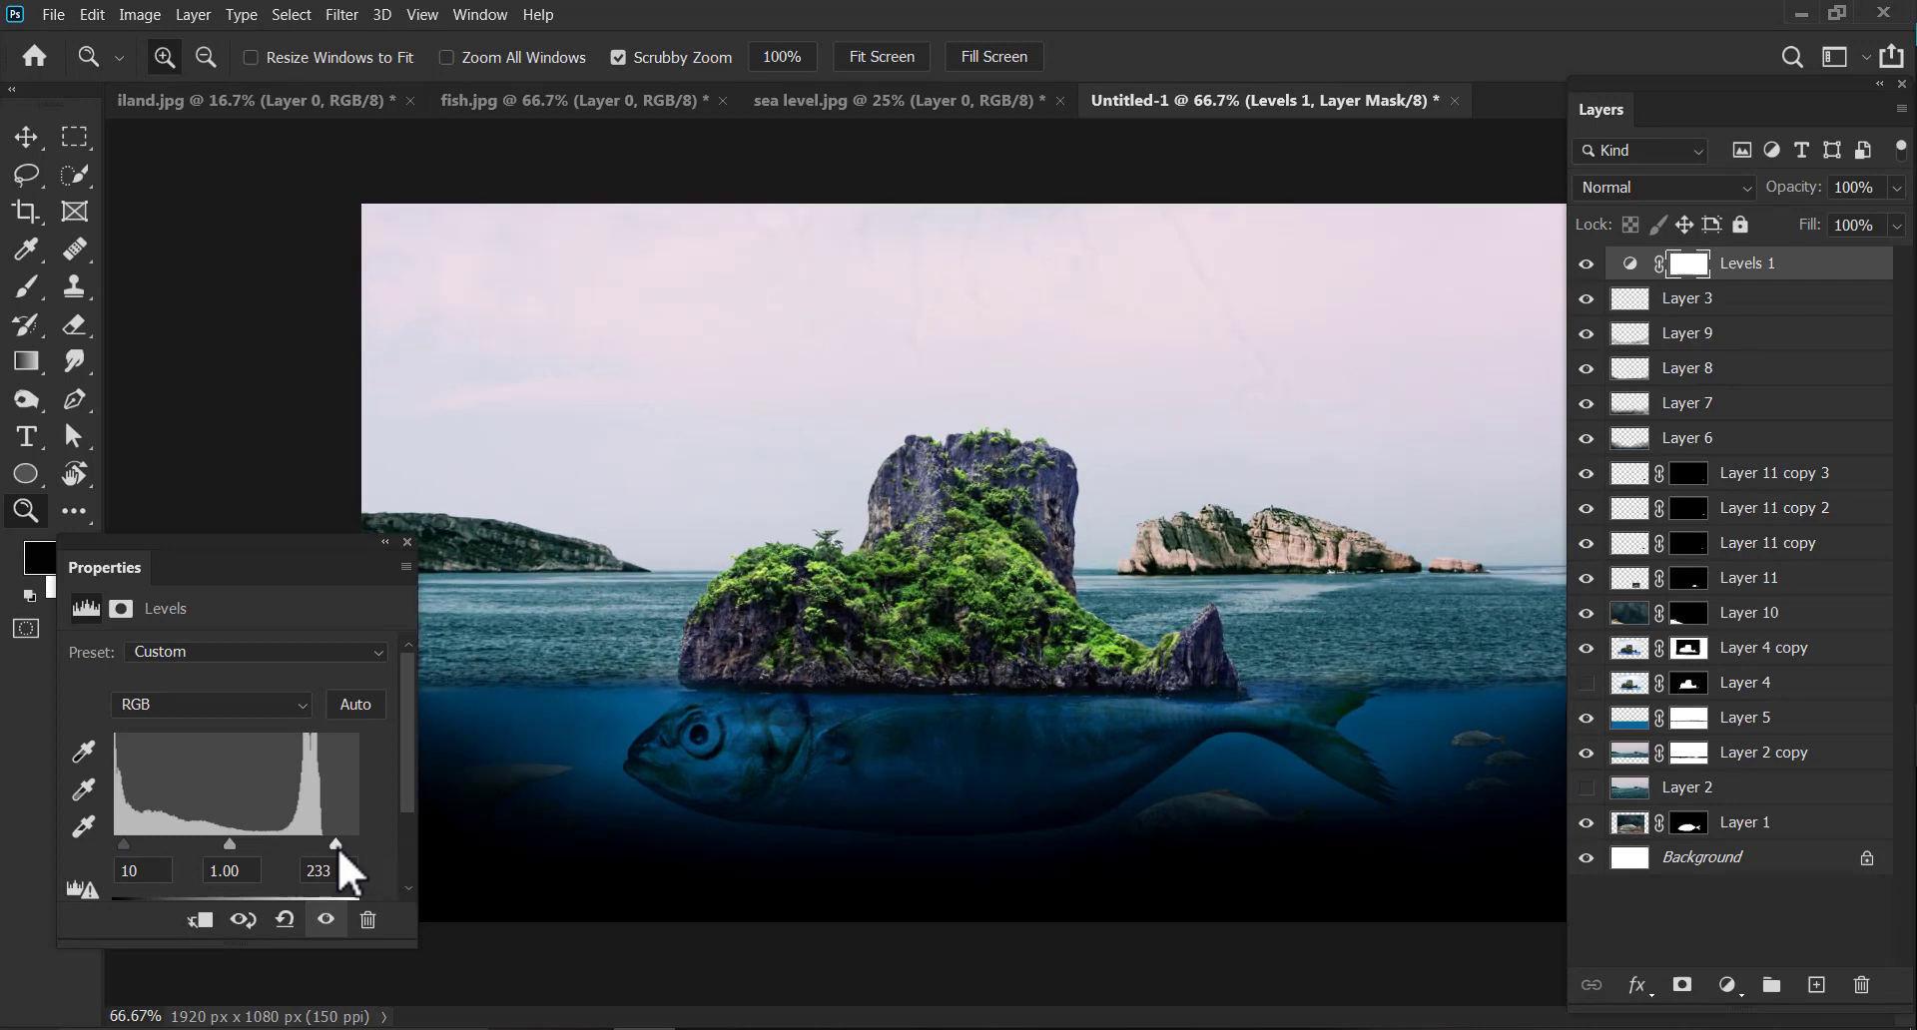
key("ctrl+plus")
key("ctrl+minus")
left_click_drag(229, 845, 206, 844)
Add a Hue/Saturation adjustment above Levels 1 with hue +11, saturation +7 and slightly raised lightness.
left_click(1728, 986)
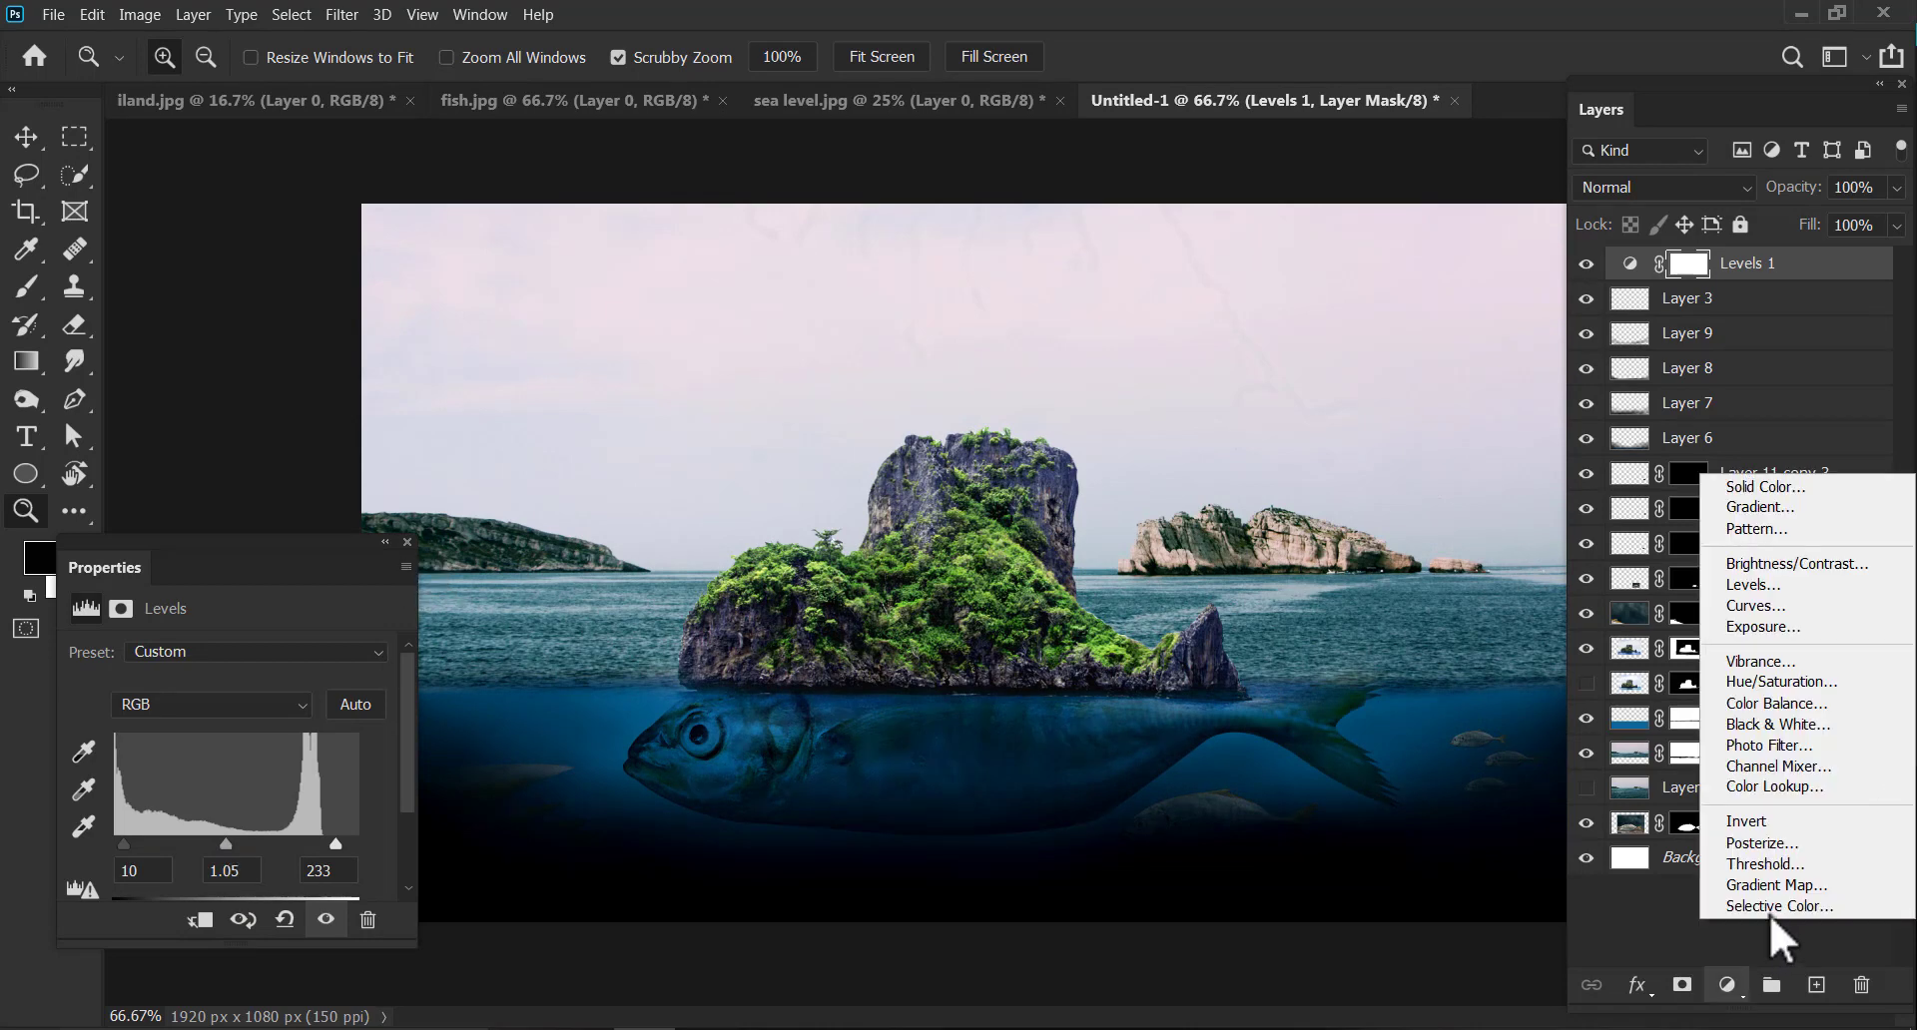
left_click(1780, 684)
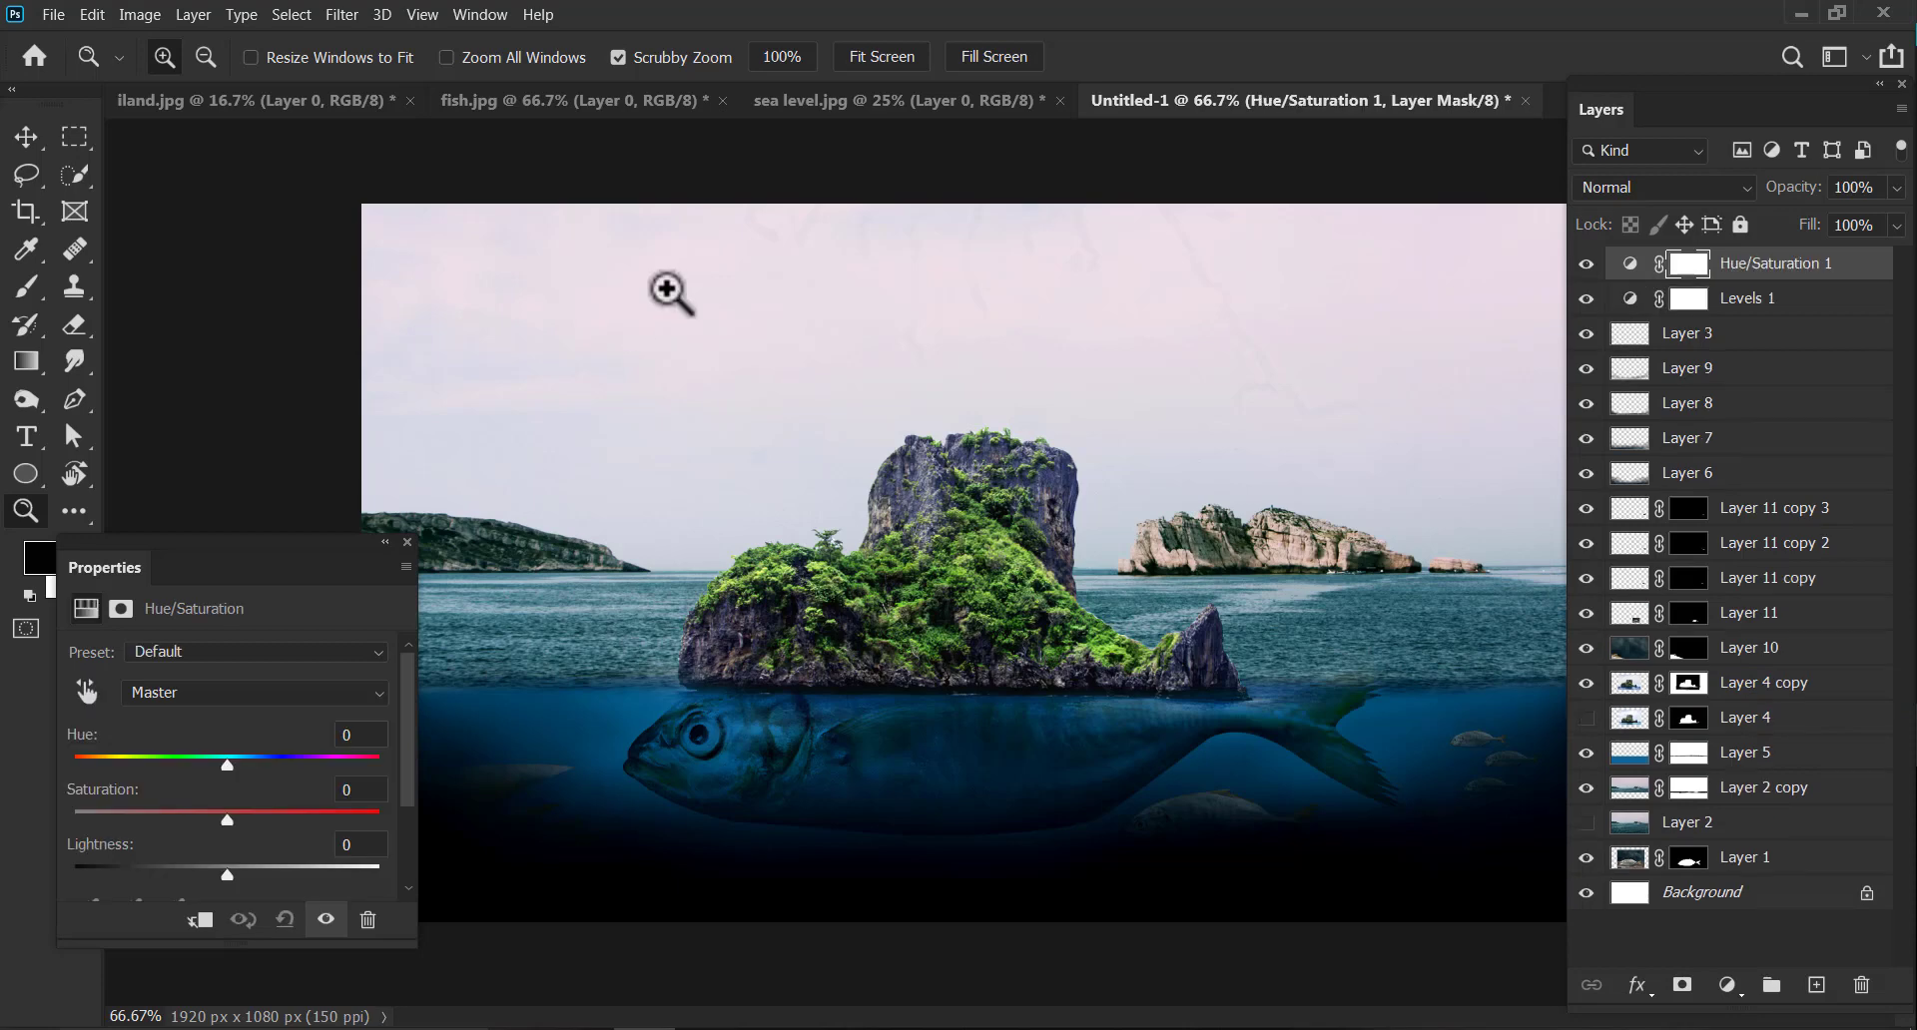
left_click_drag(226, 765, 235, 818)
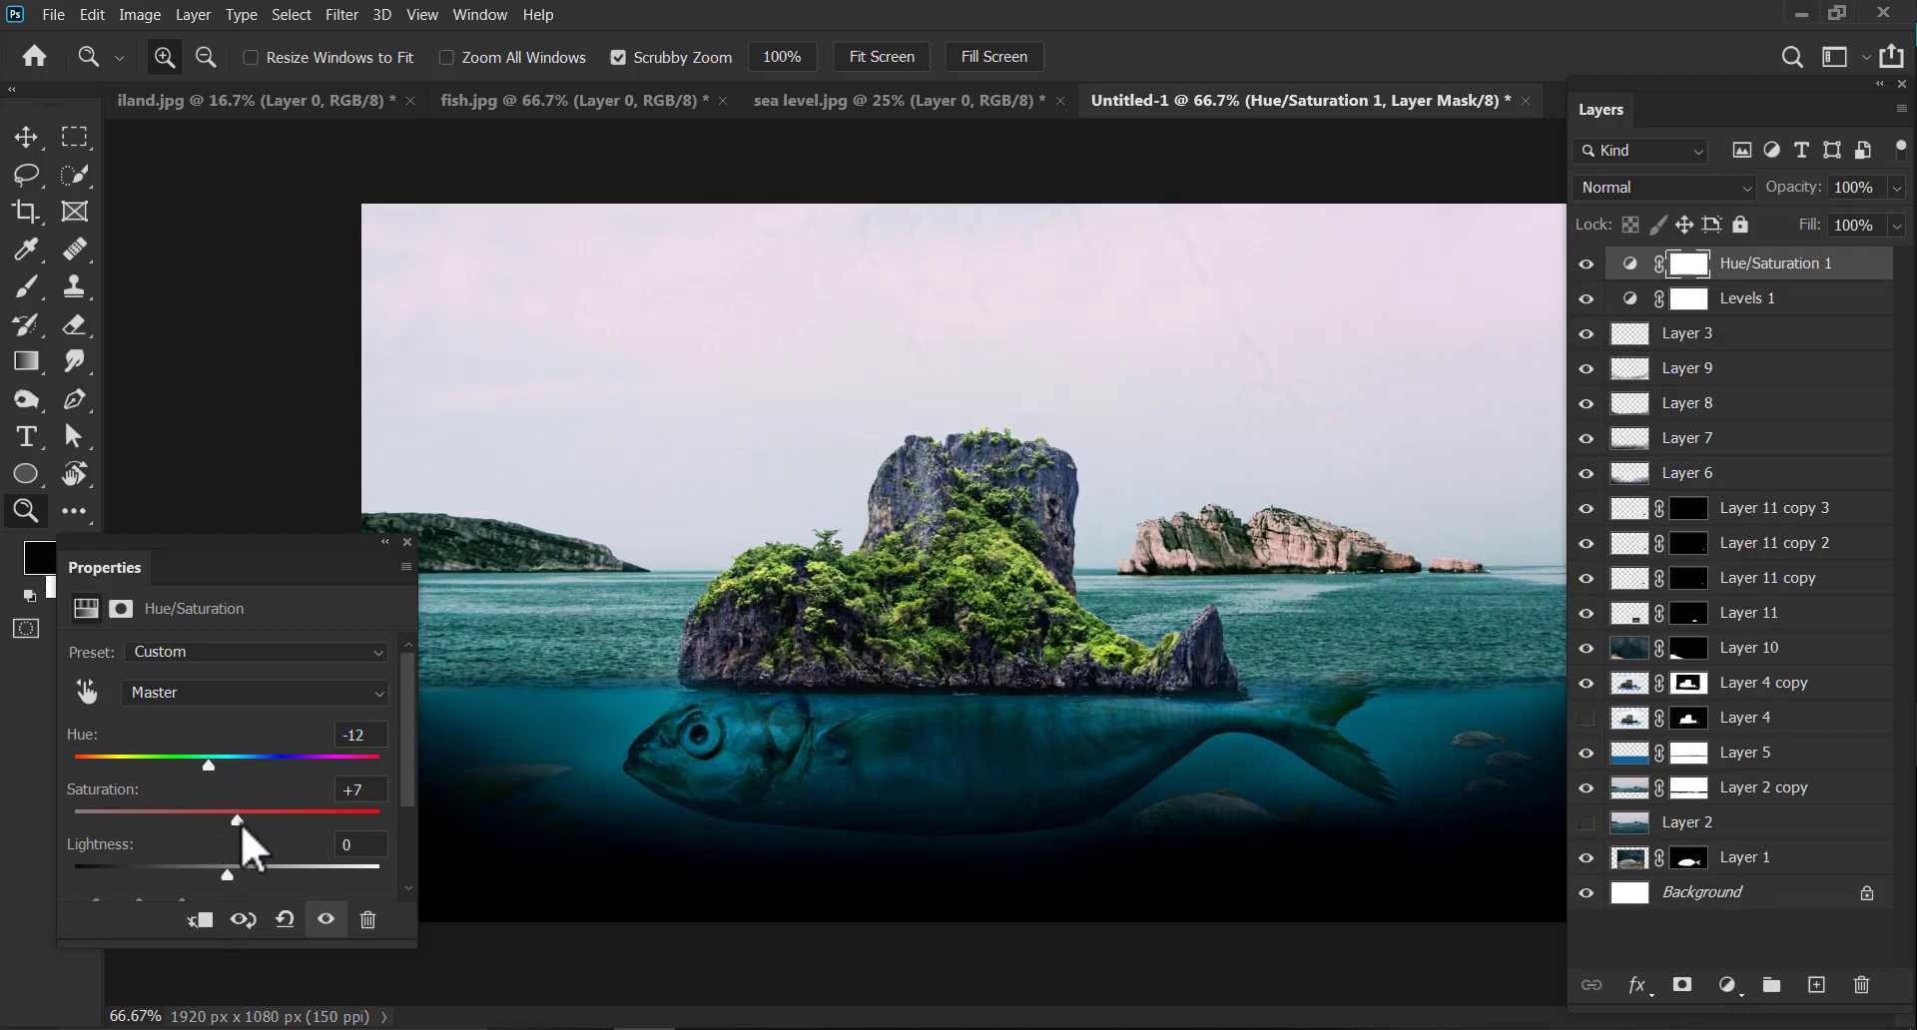
left_click_drag(208, 764, 248, 763)
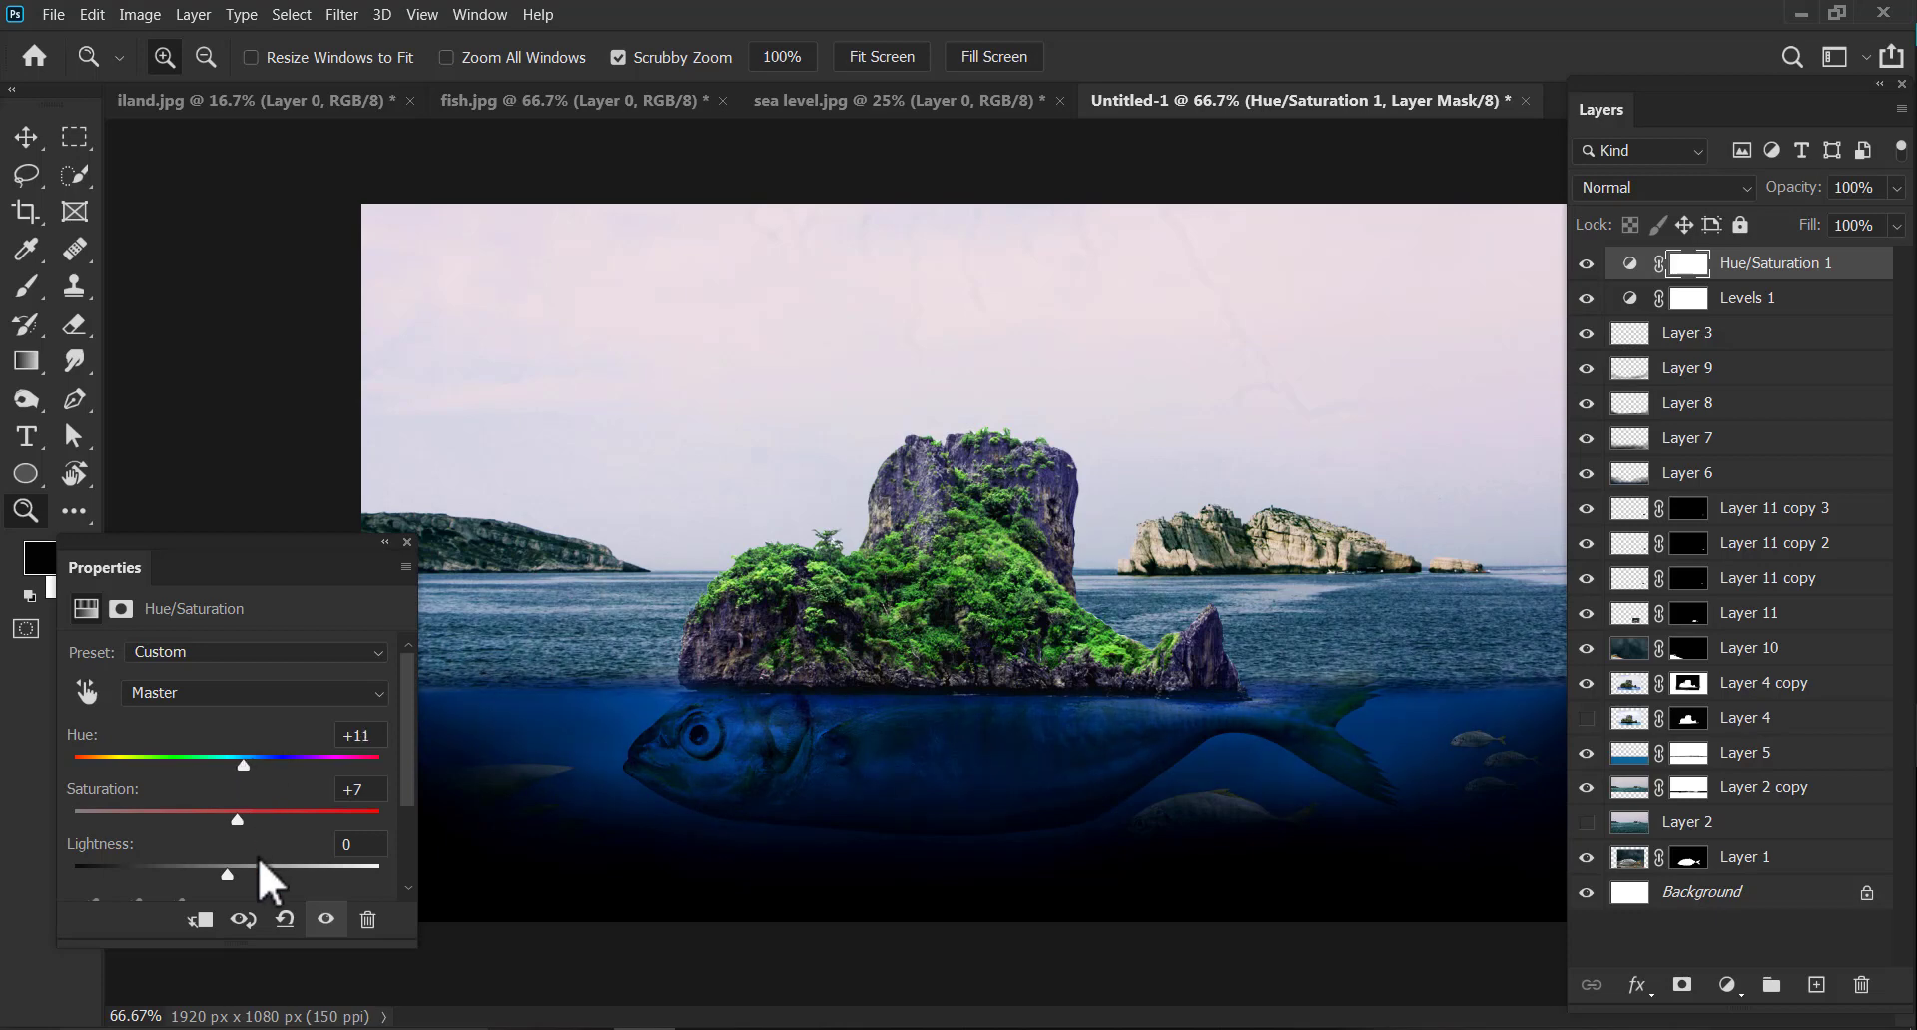
left_click_drag(227, 874, 233, 871)
Select Layer 11 copy 3 and check which small fish it holds by toggling its visibility.
left_click(1612, 514)
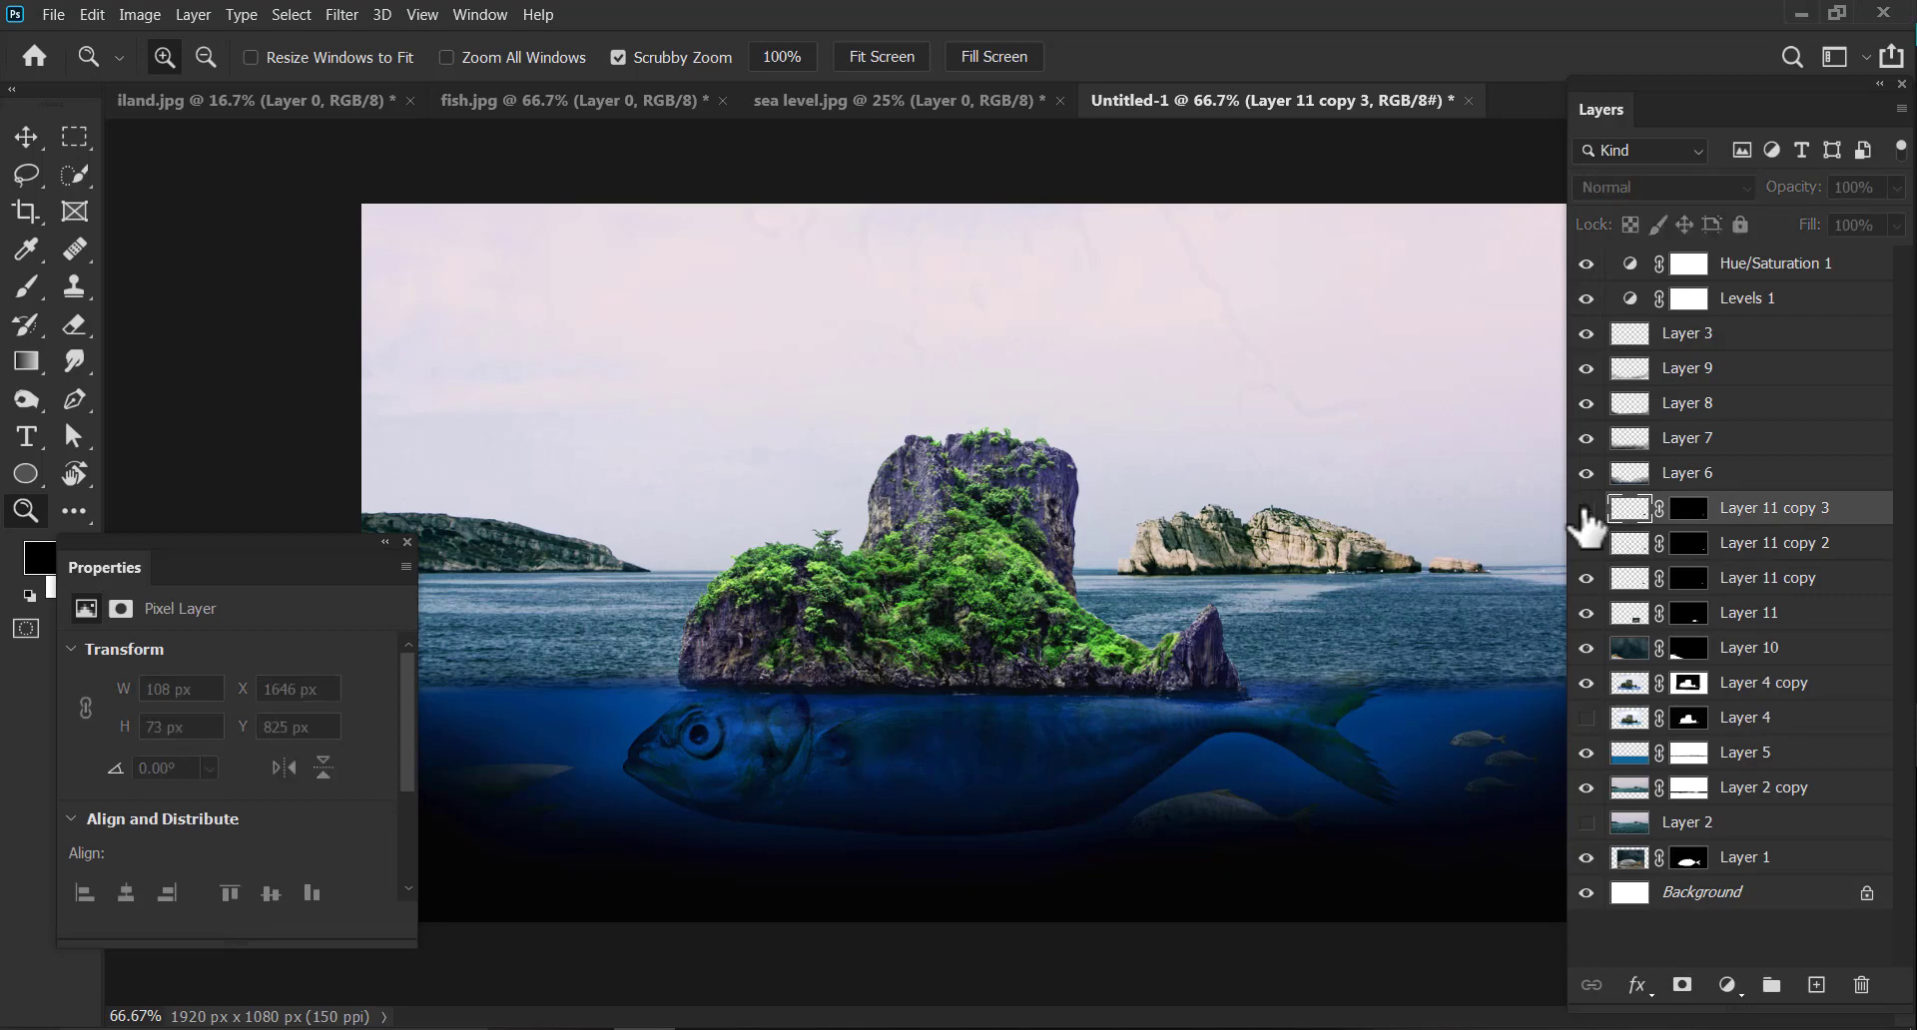
left_click(406, 542)
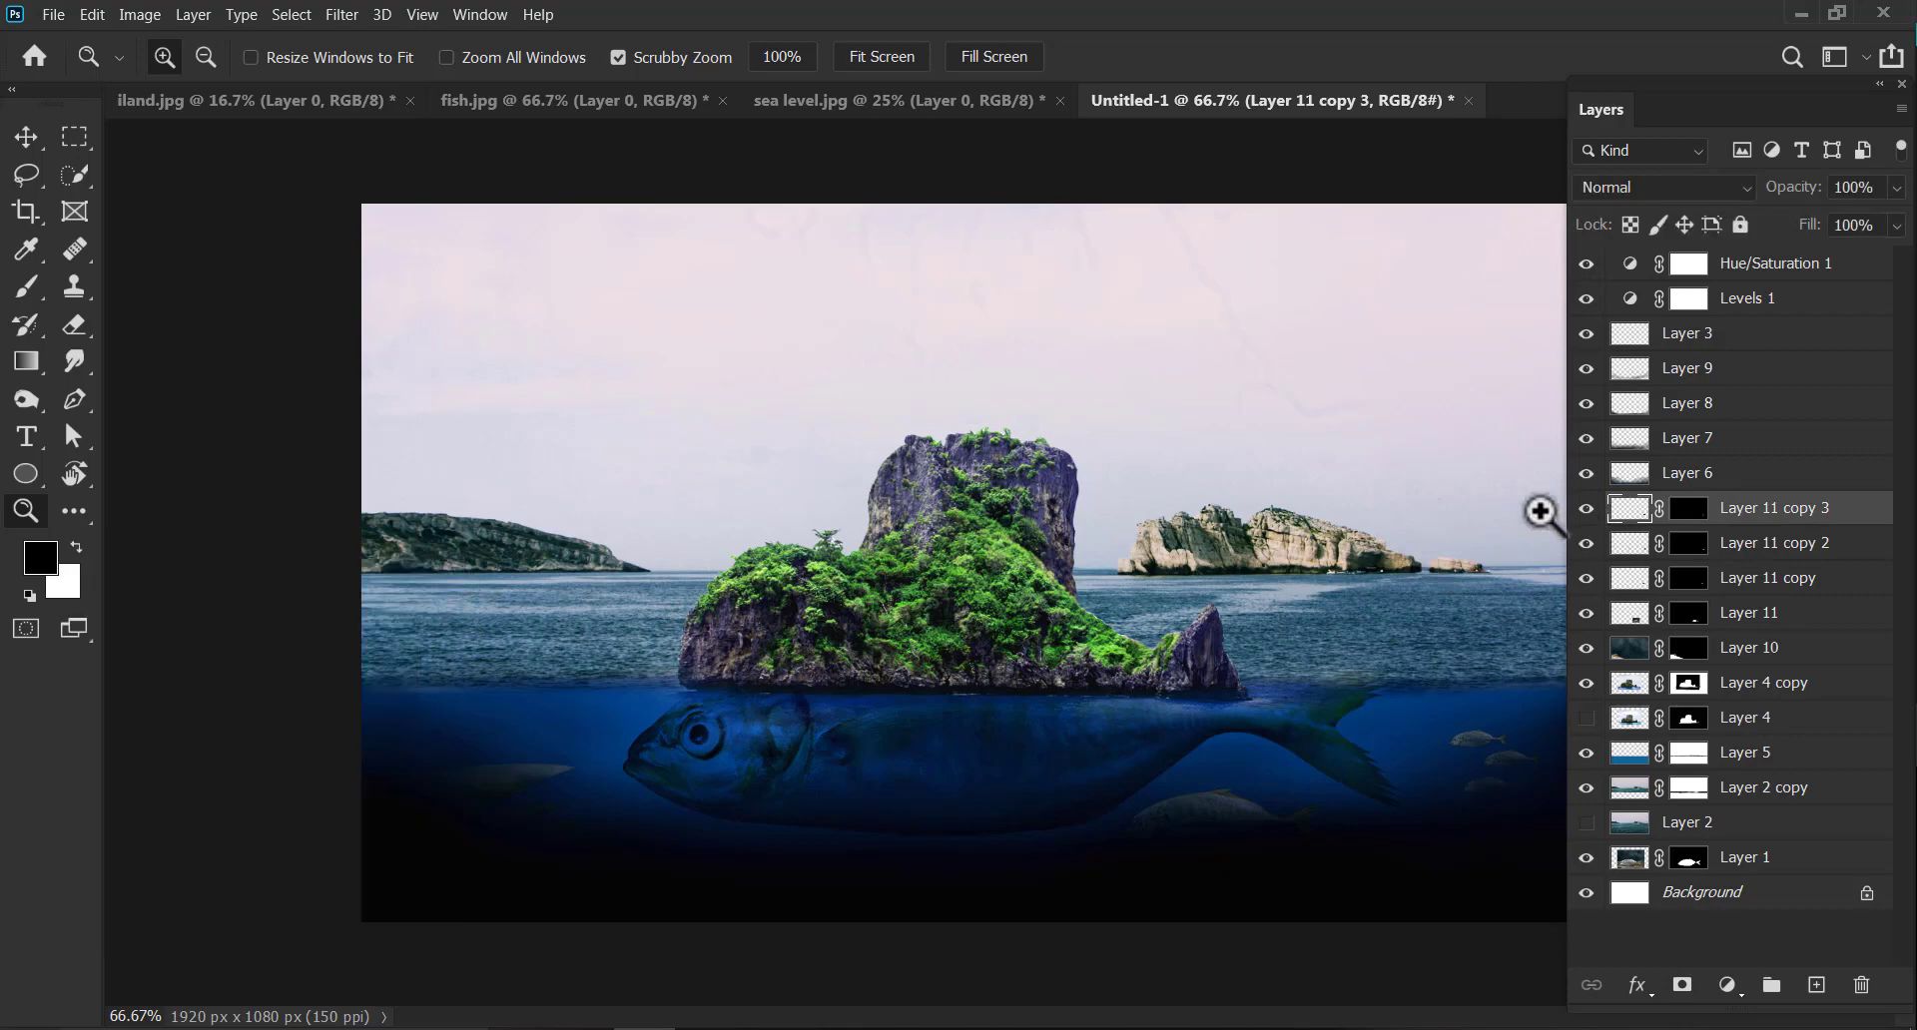
left_click(1587, 509)
left_click(1587, 509)
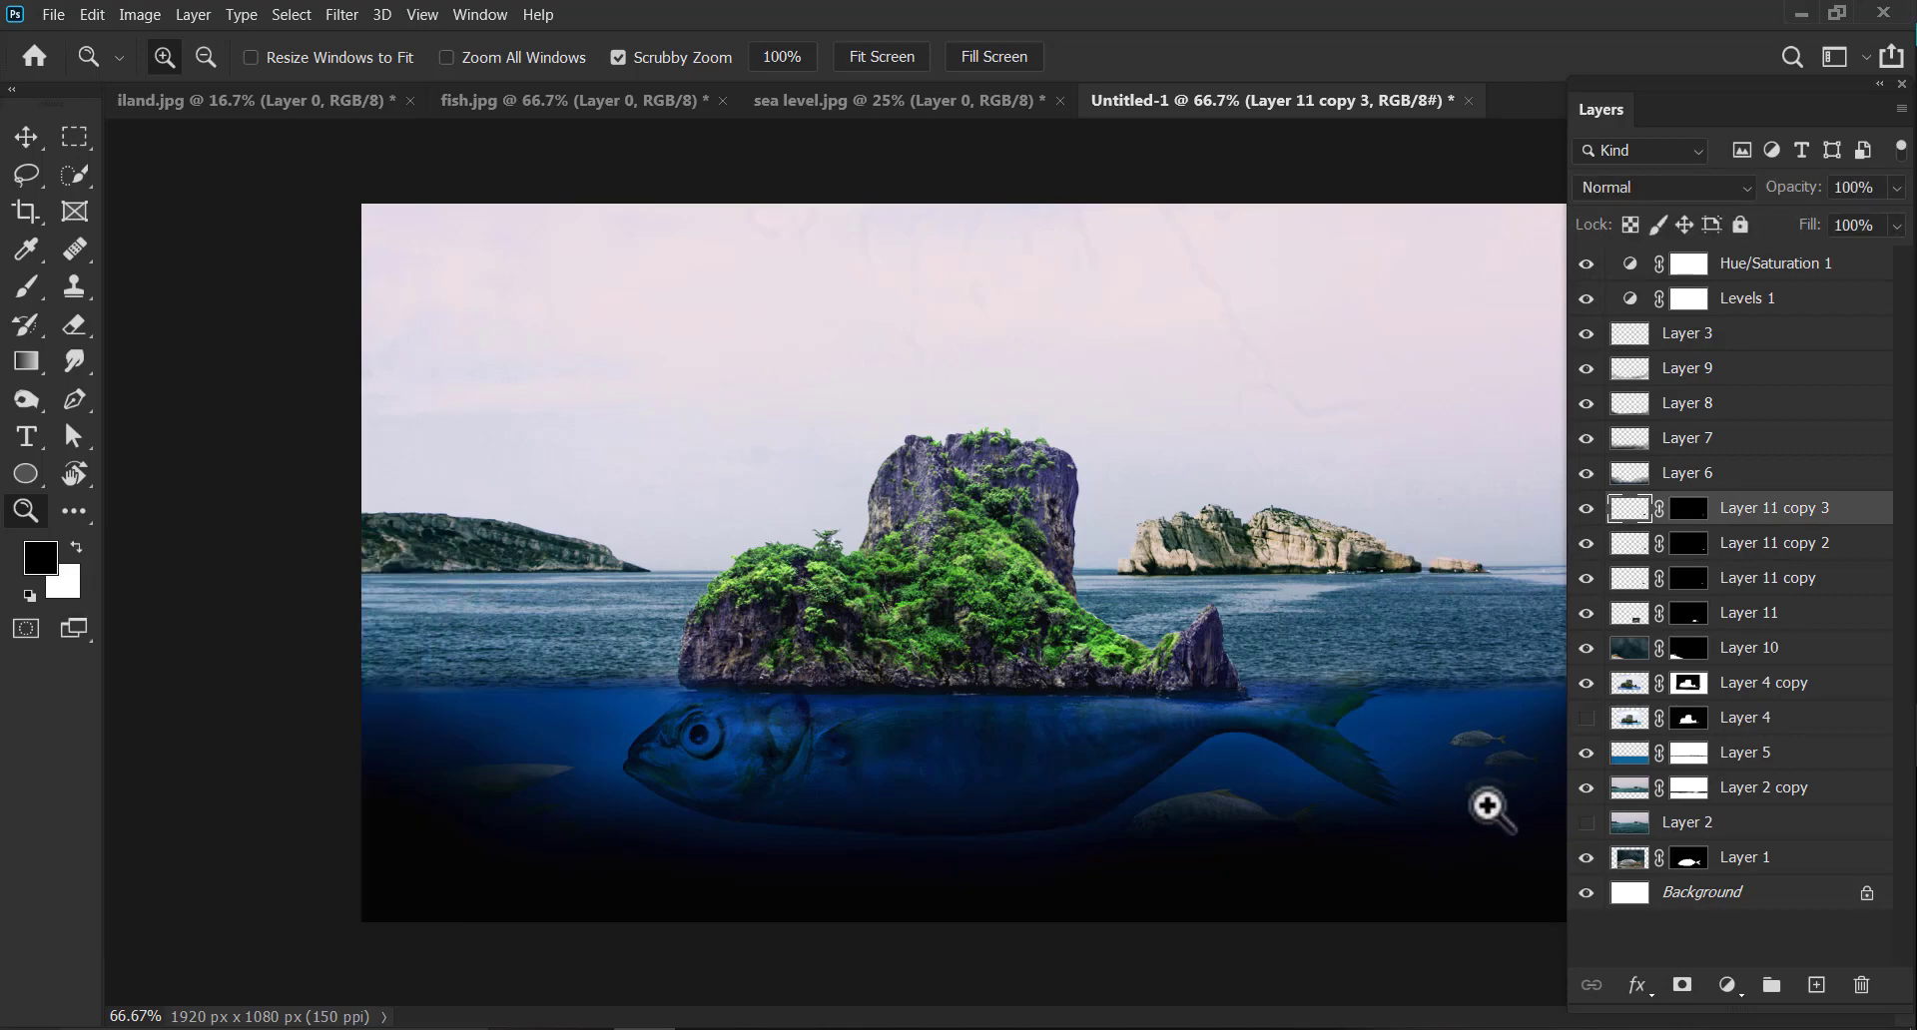
Select the layers from Layer 6 up to Layer 3 and combine them into one smart object.
left_click(1717, 473)
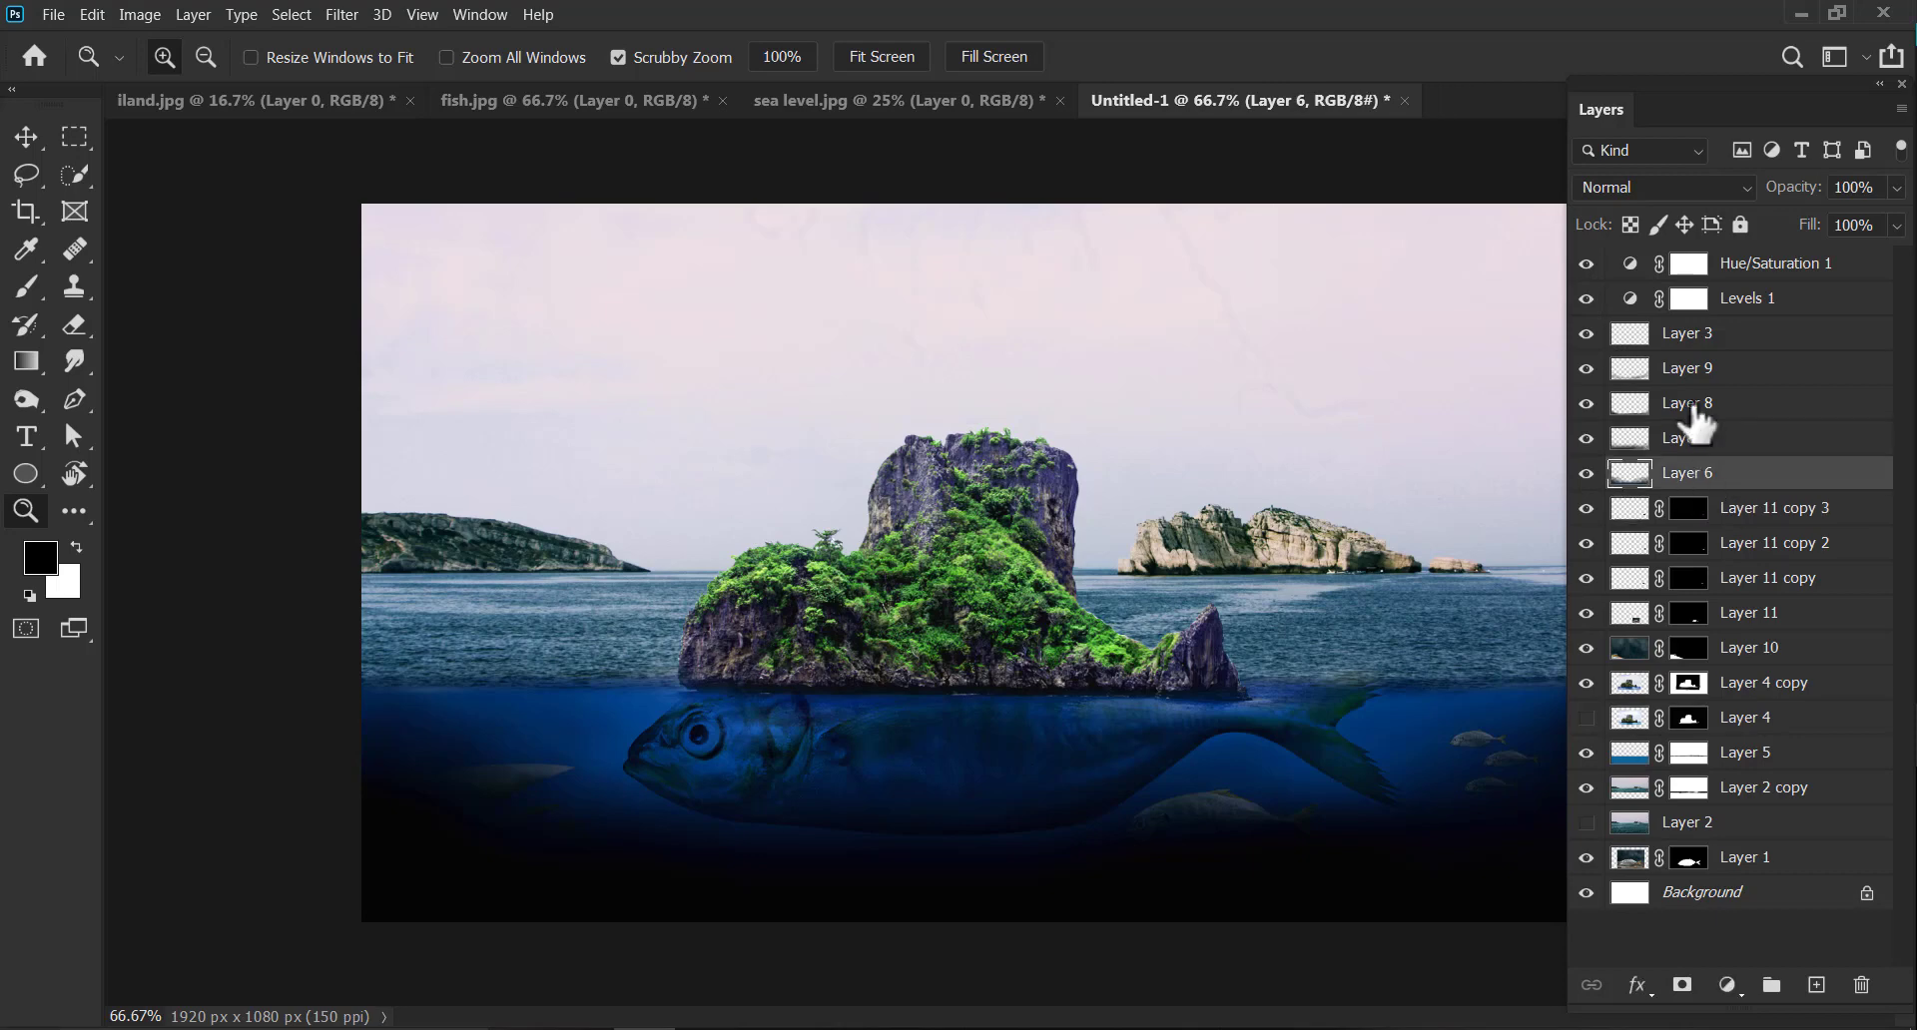
left_click(1697, 340, "shift")
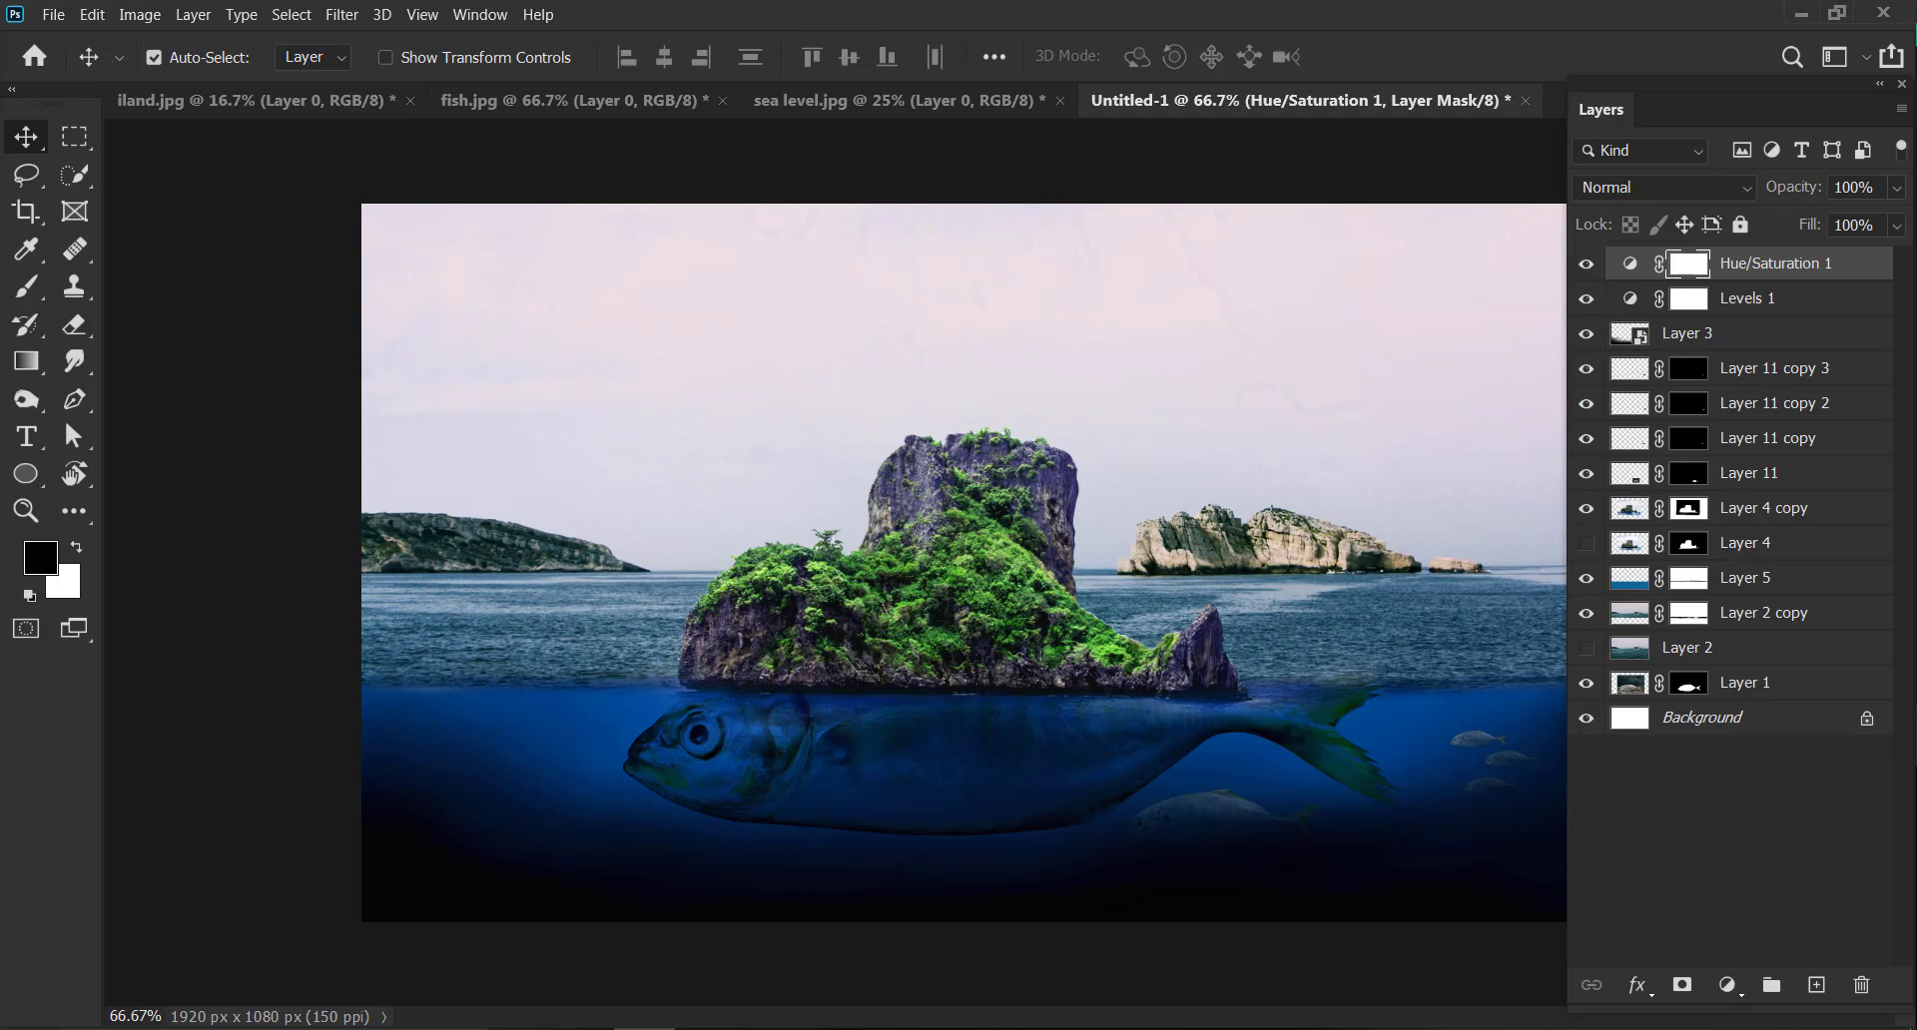
Place the turtle image, shrink it to a small size, tilt it slightly clockwise and position it below the large fish's head.
left_click_drag(1541, 585, 1384, 432)
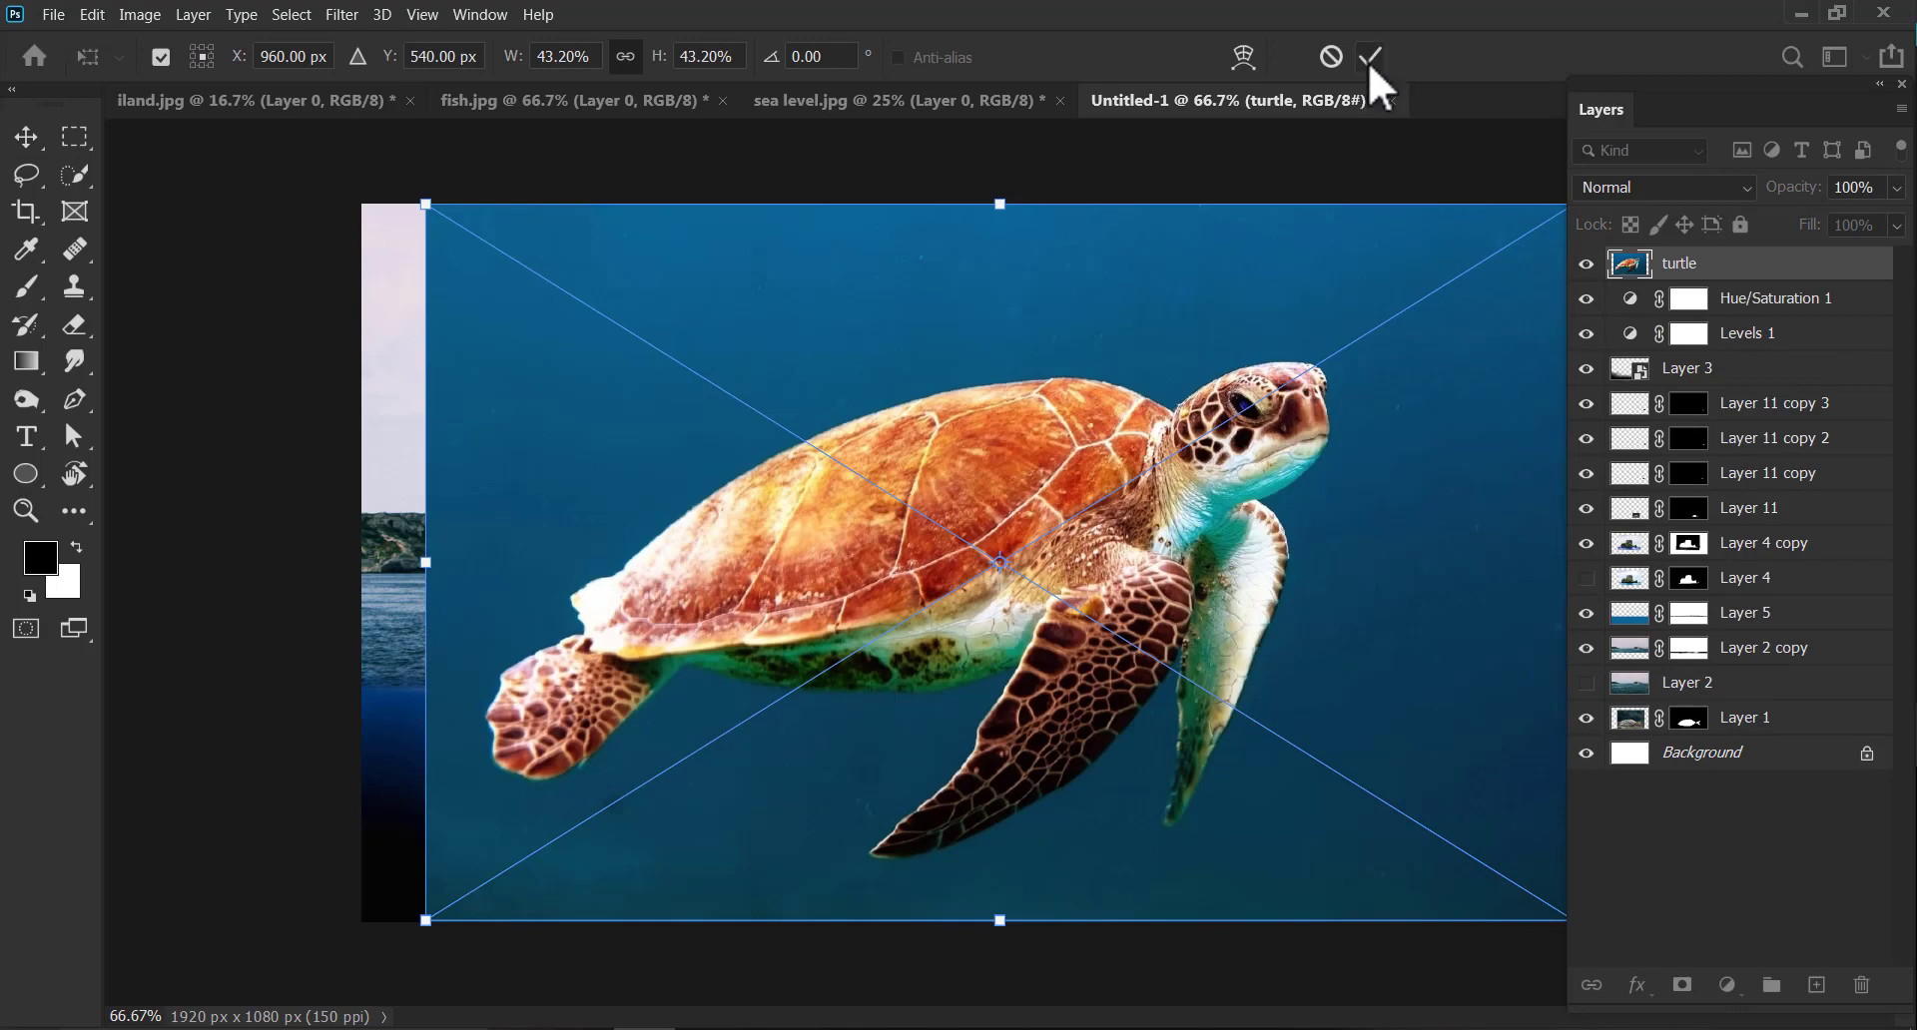
left_click(1370, 56)
left_click_drag(1223, 522, 1148, 517)
key("ctrl+t")
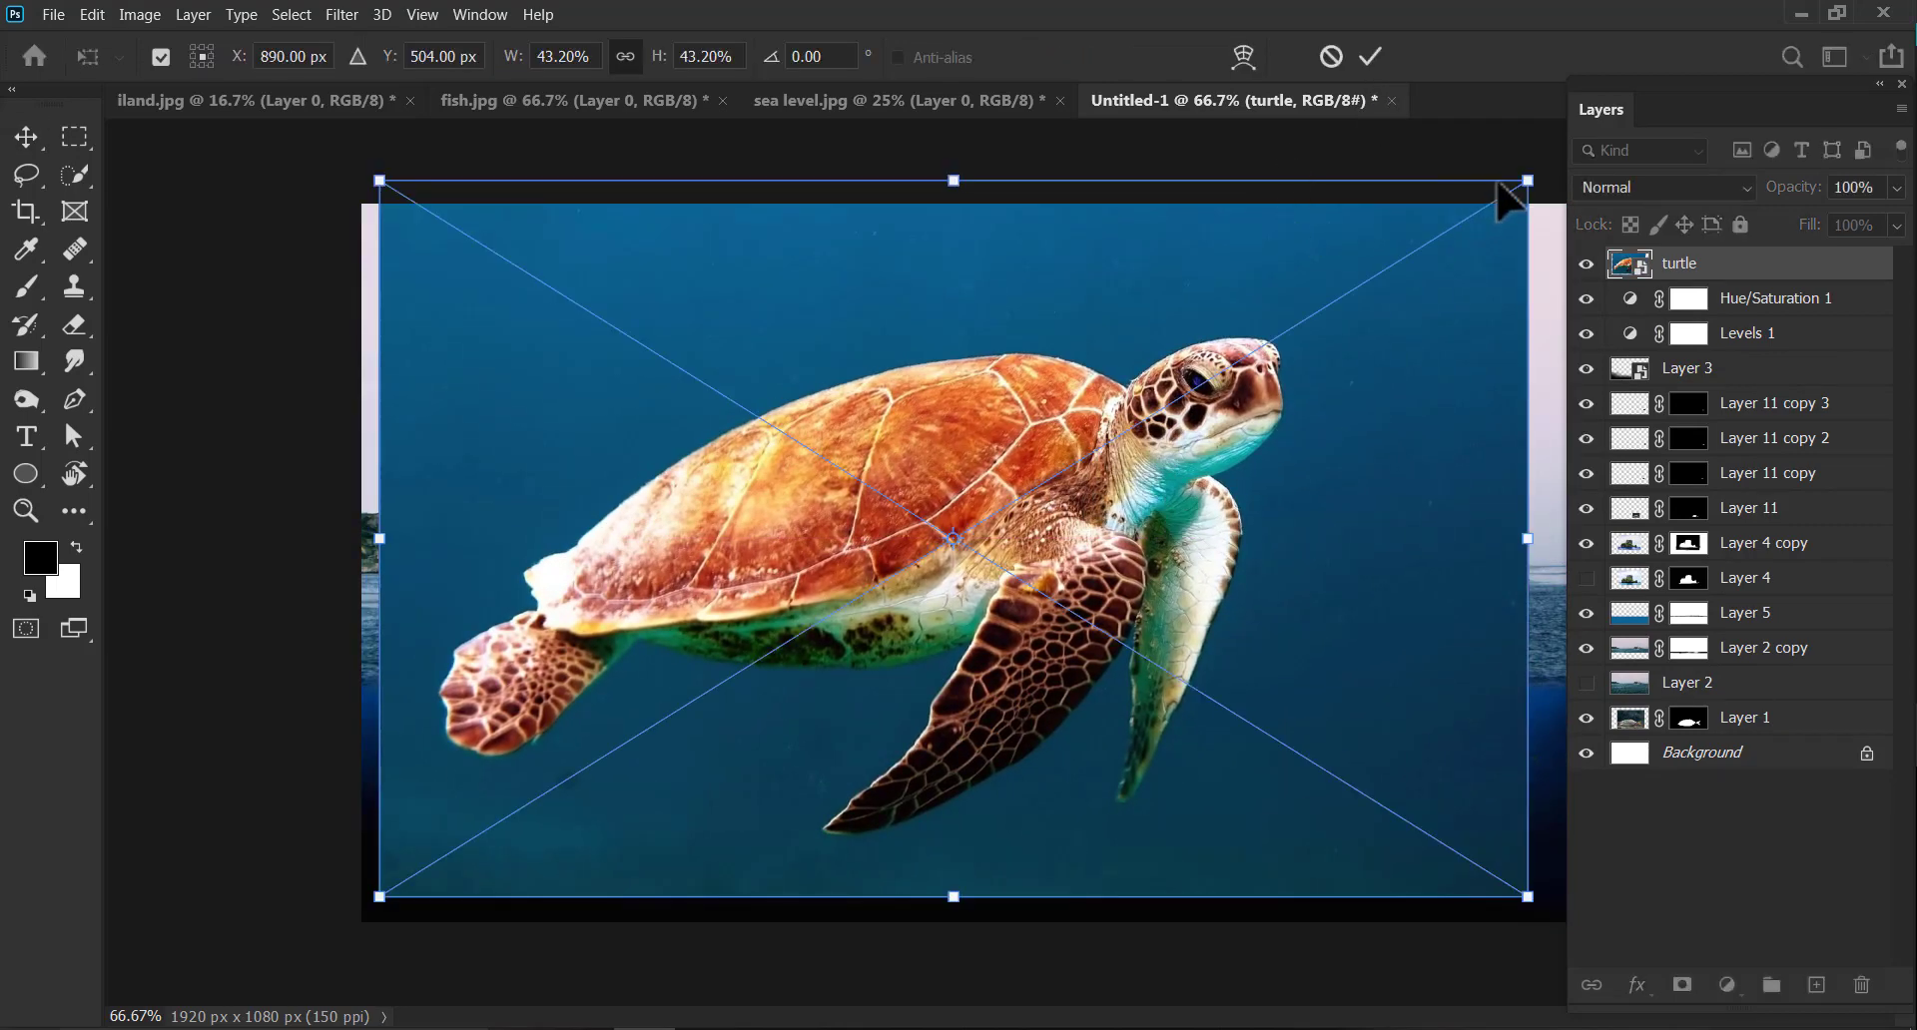
left_click_drag(1528, 181, 562, 783)
left_click_drag(502, 881, 656, 867)
left_click_drag(731, 761, 737, 808)
key("Return")
Compare blending modes on the turtle layer, set it to Soft Light and add a layer mask.
key("ctrl+plus")
key("ctrl+plus")
key("ctrl+plus")
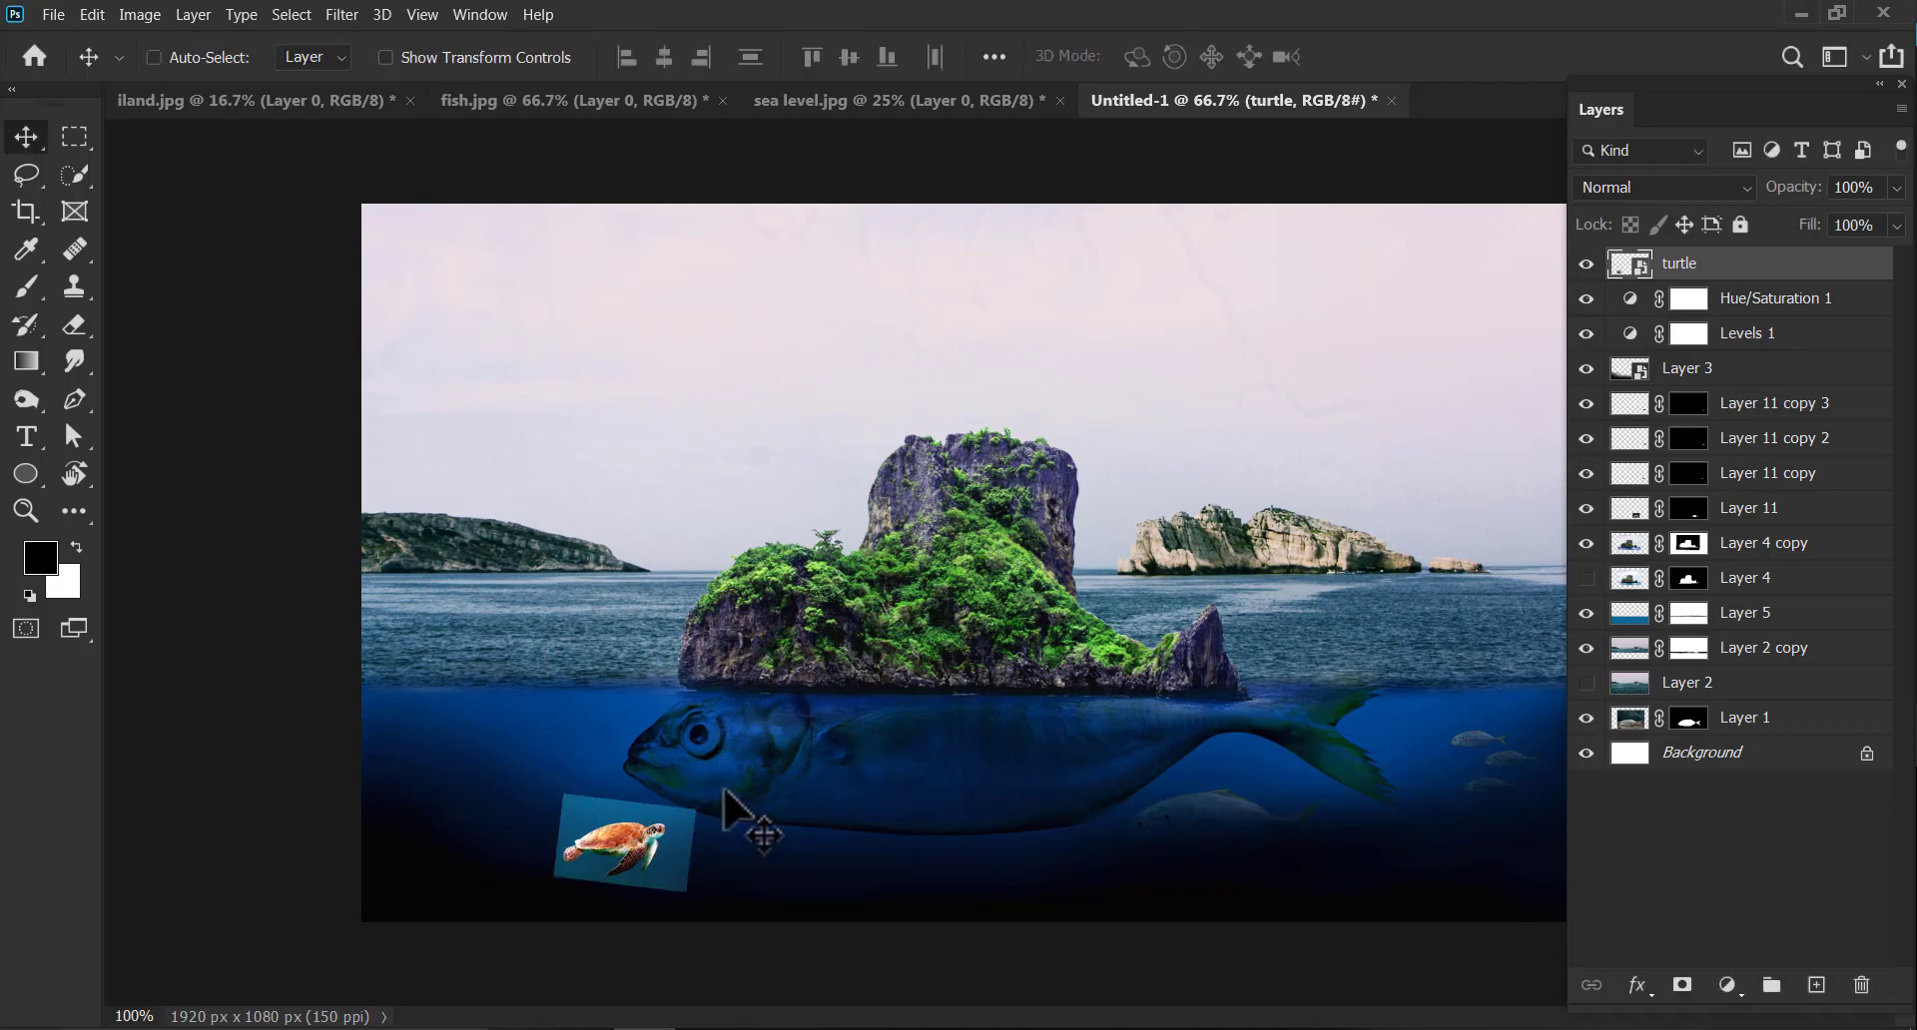
left_click_drag(713, 703, 859, 419)
left_click_drag(609, 789, 661, 780)
left_click_drag(778, 775, 828, 668)
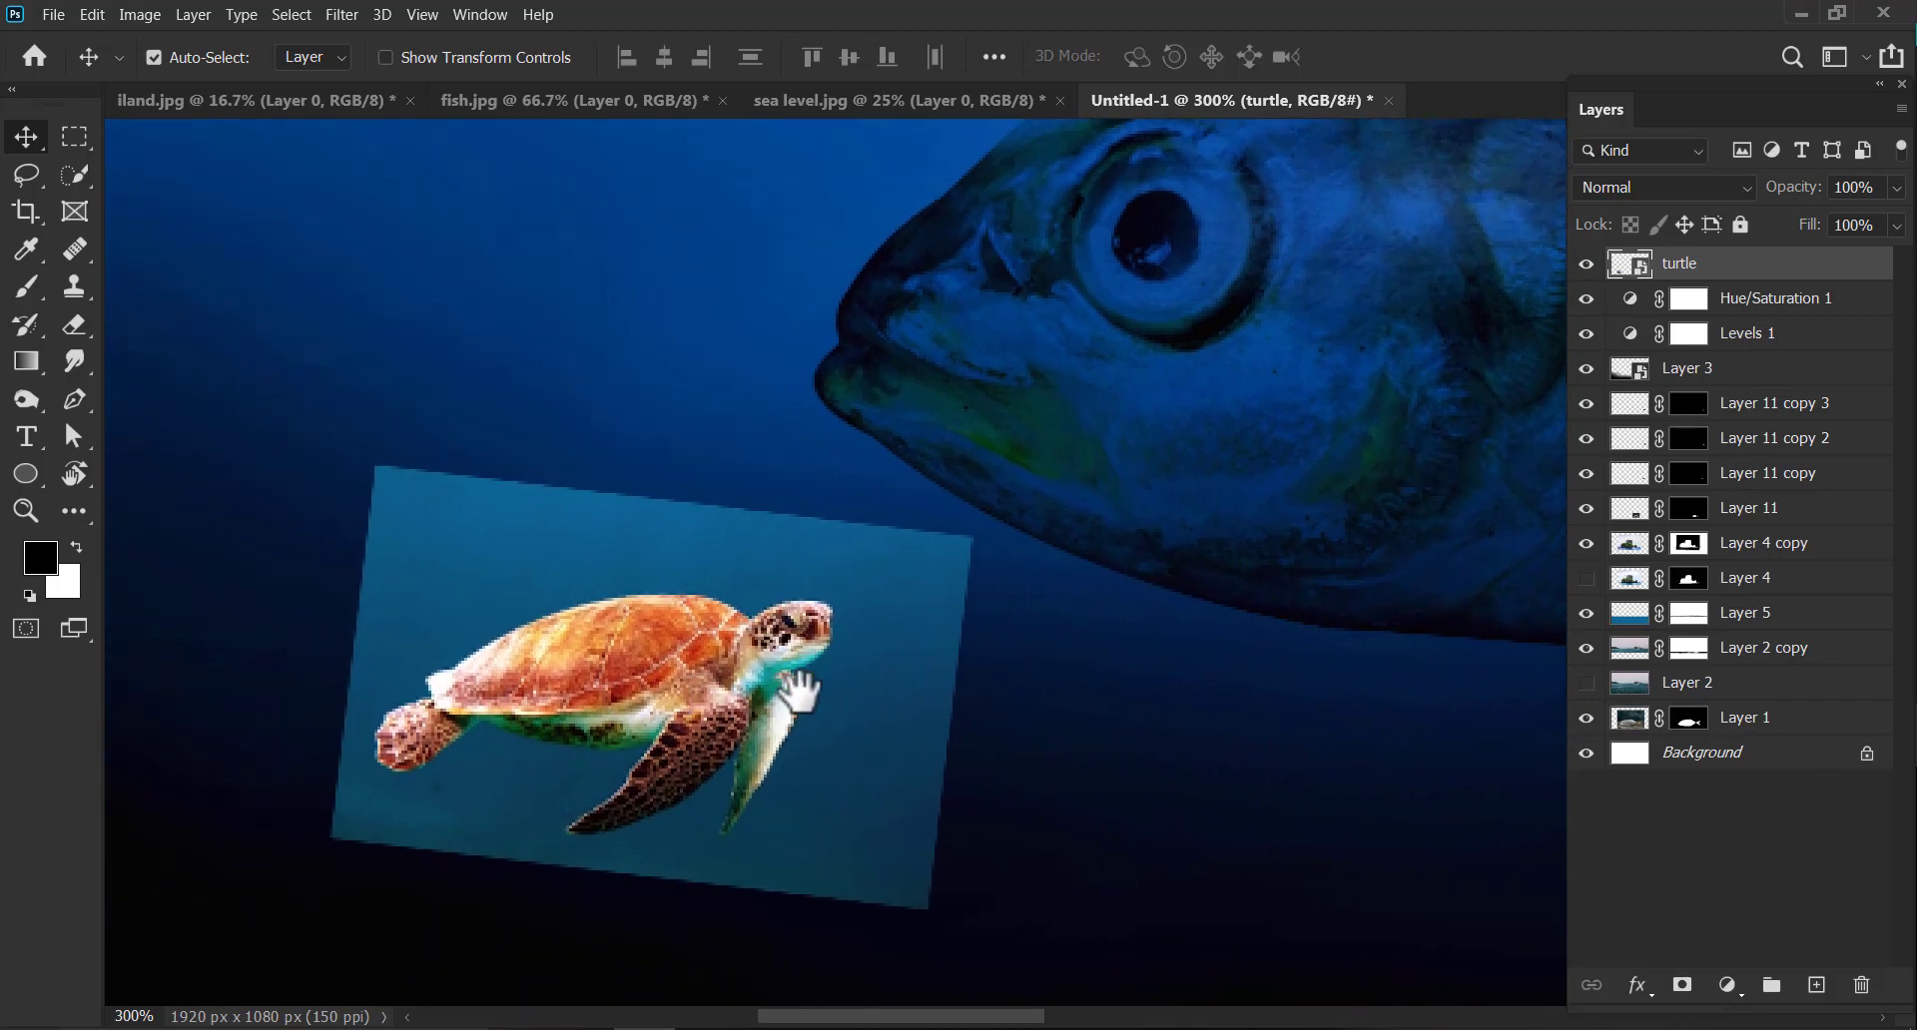
left_click(1669, 187)
left_click(1669, 183)
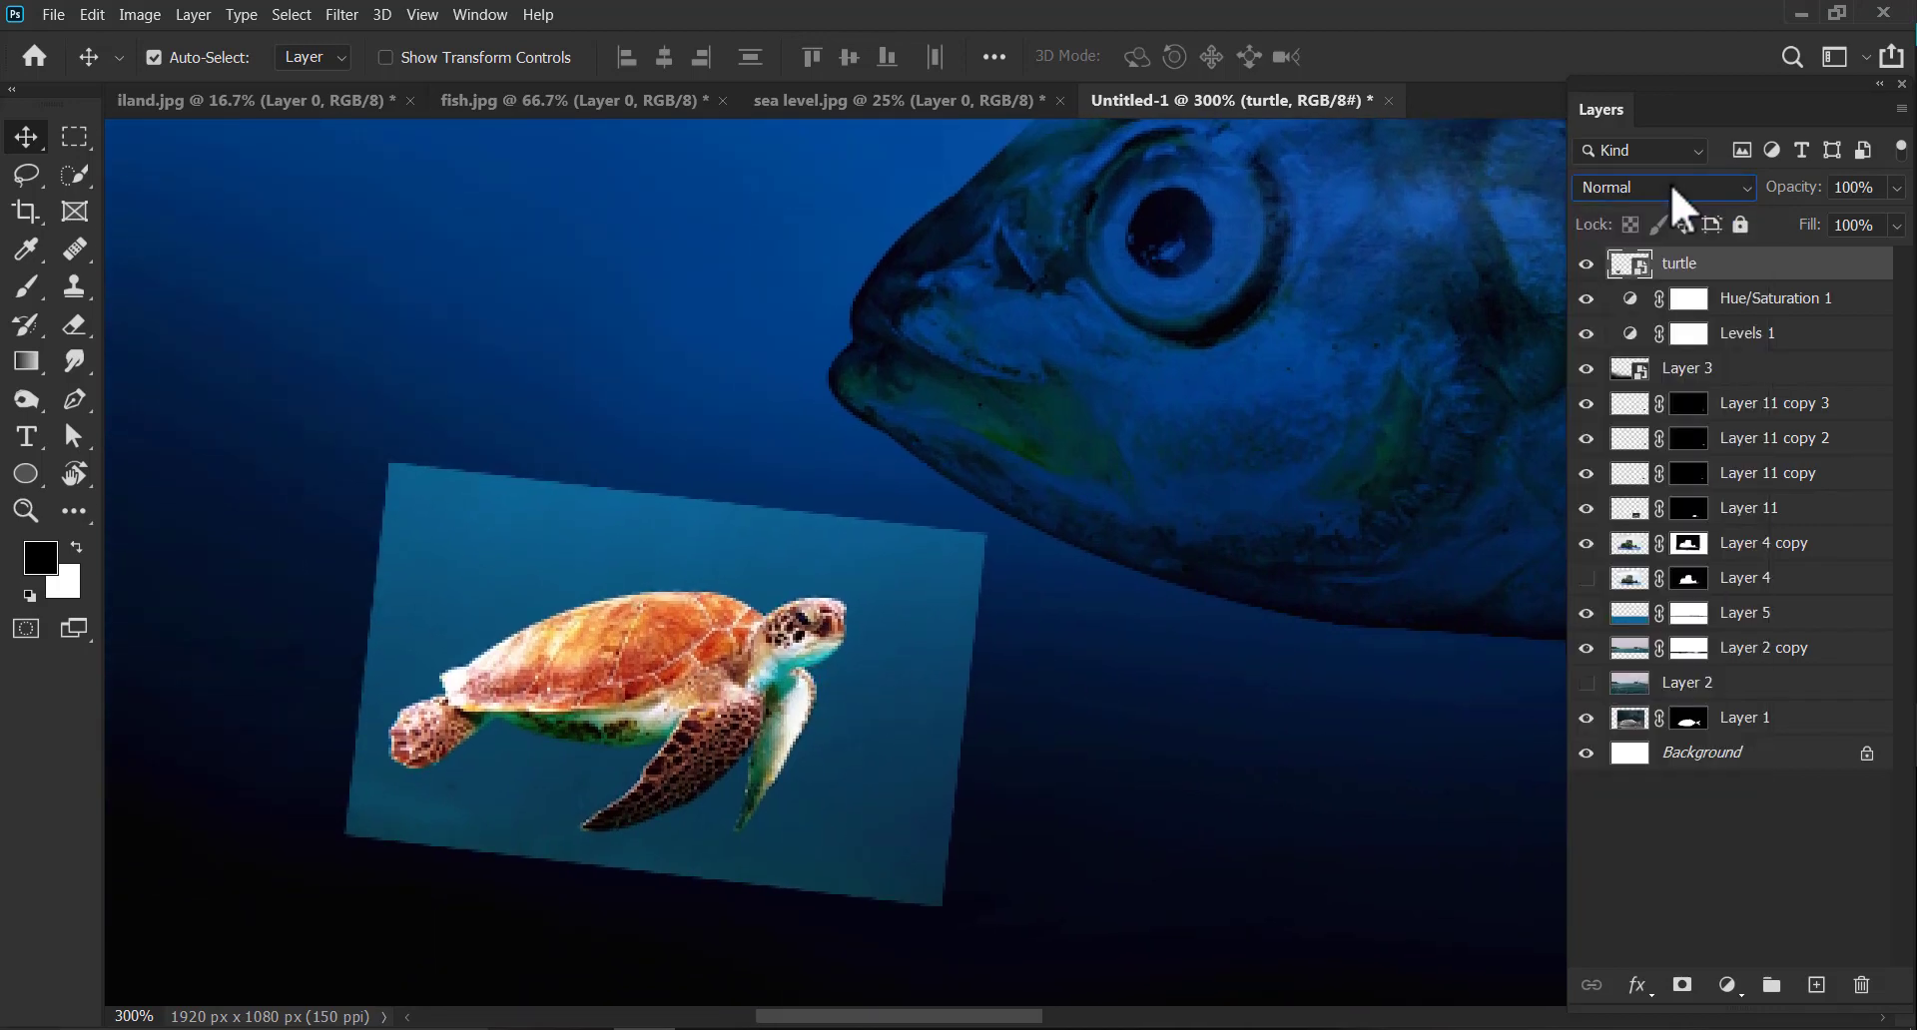
scroll(1667, 177, "down", 3)
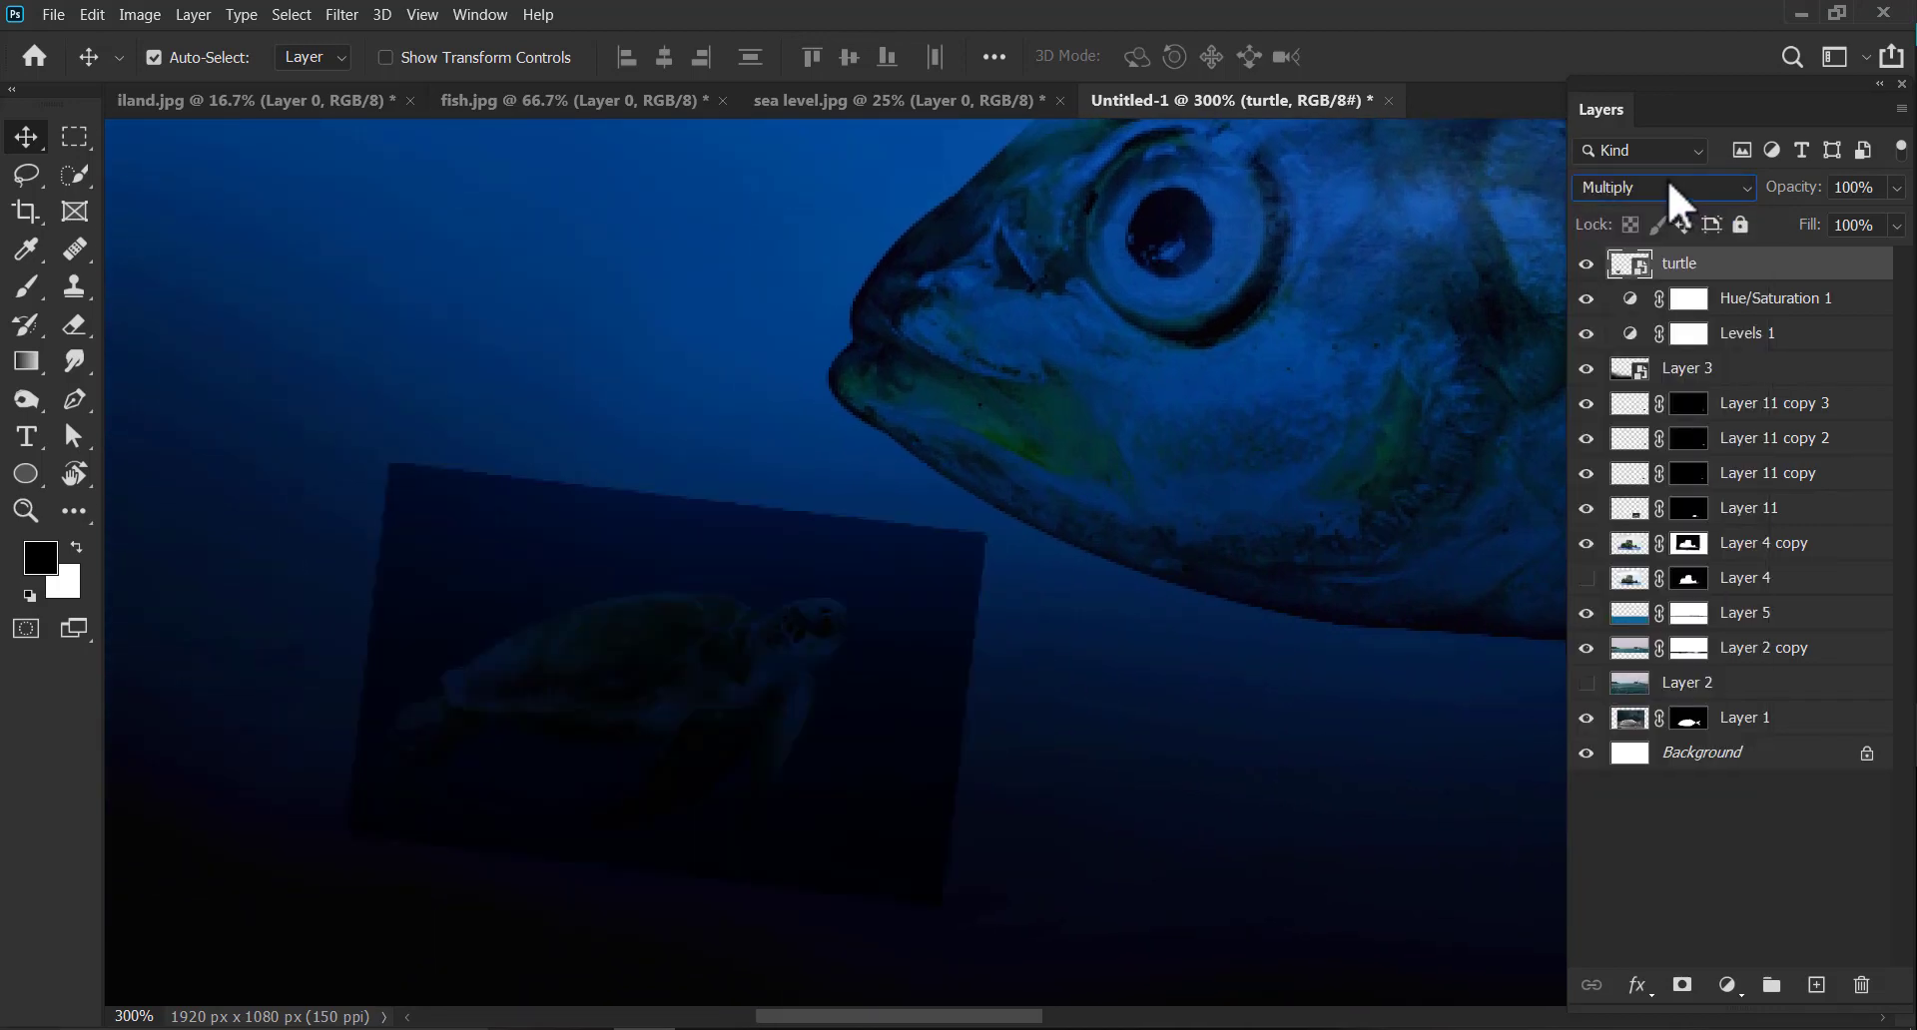
scroll(1667, 178, "down", 1)
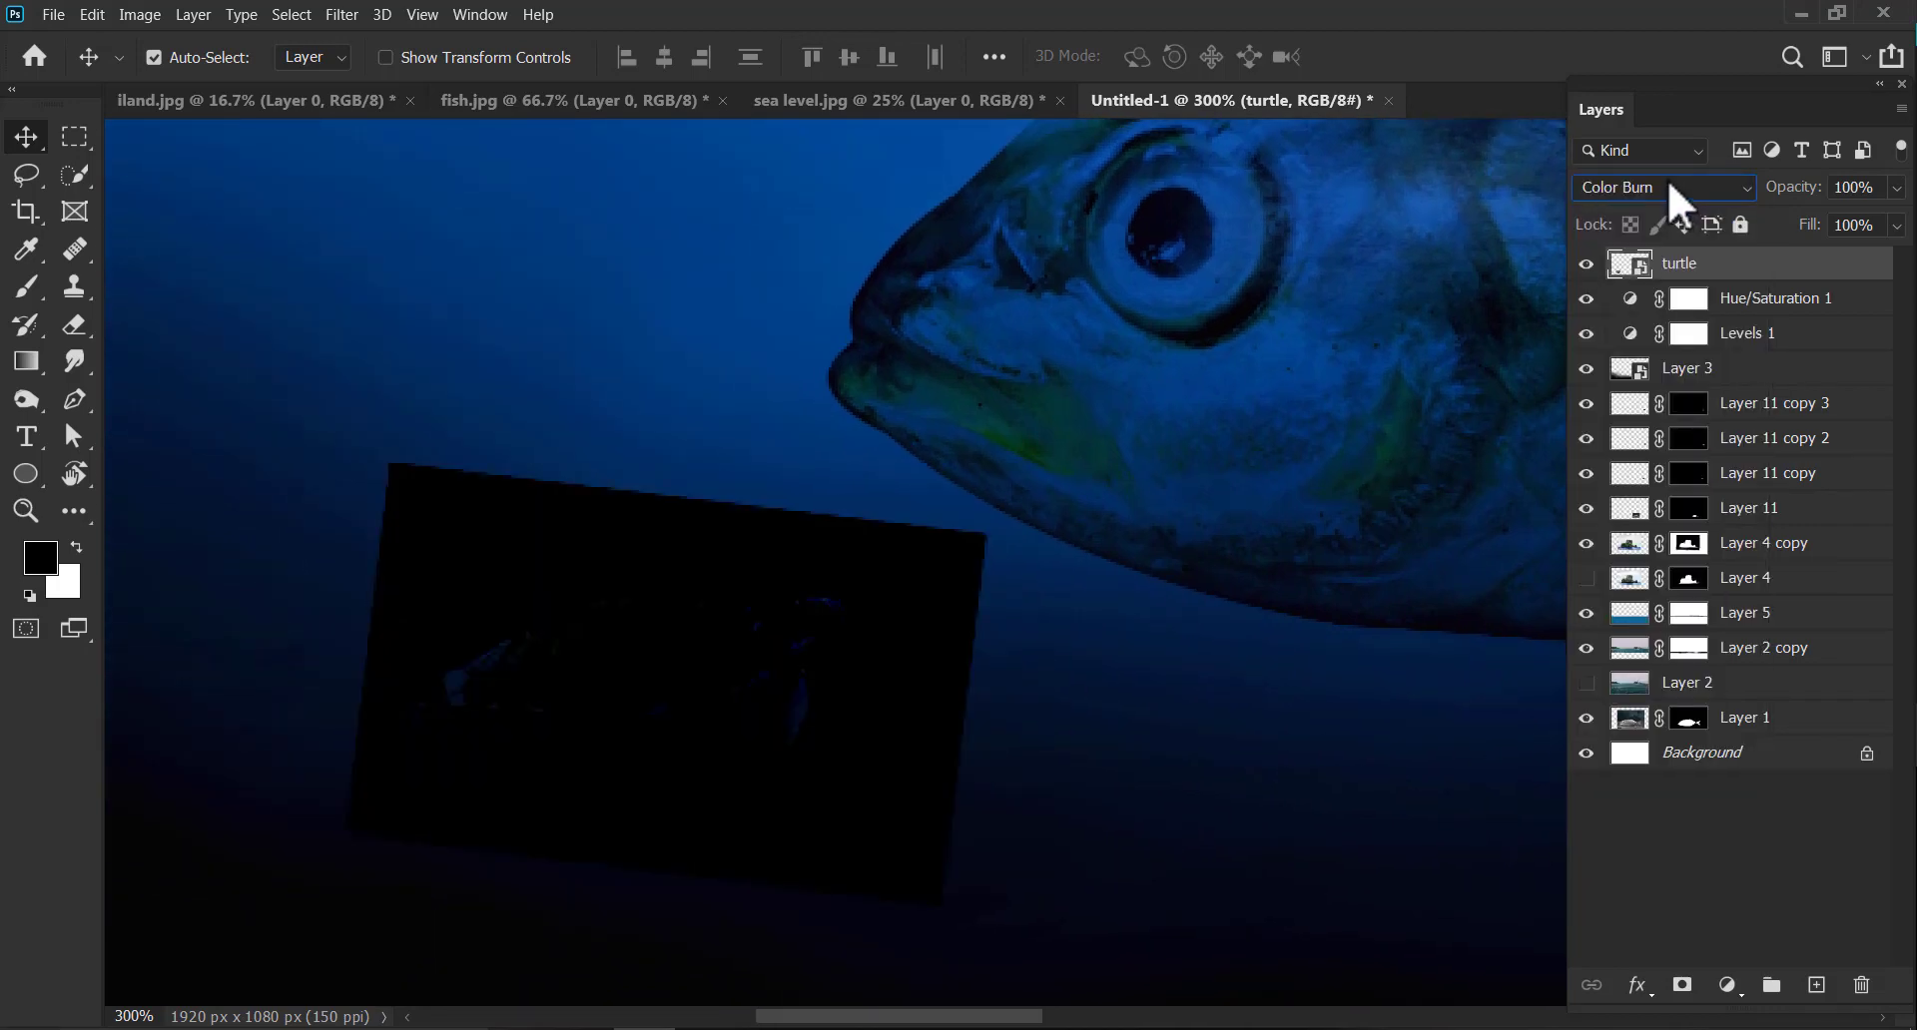
scroll(1667, 178, "up", 2)
scroll(1667, 178, "down", 2)
scroll(1667, 178, "down", 6)
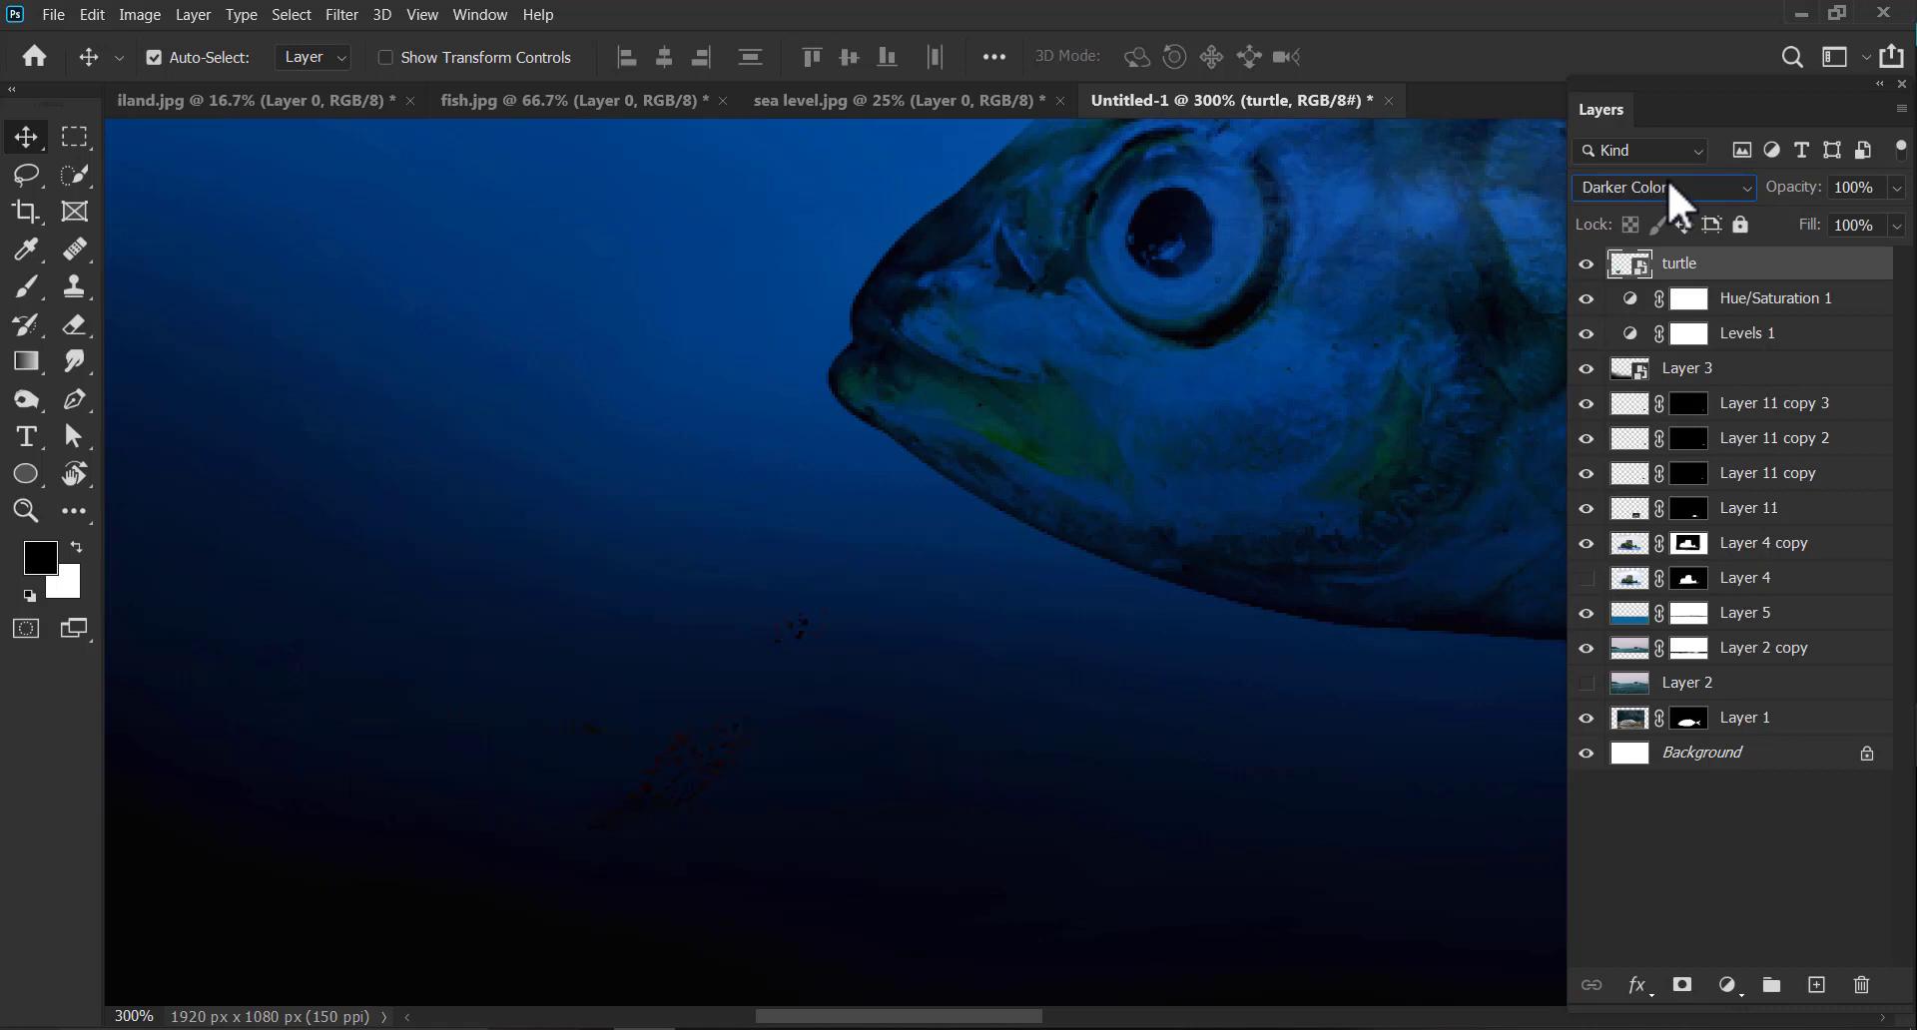
scroll(1667, 178, "up", 1)
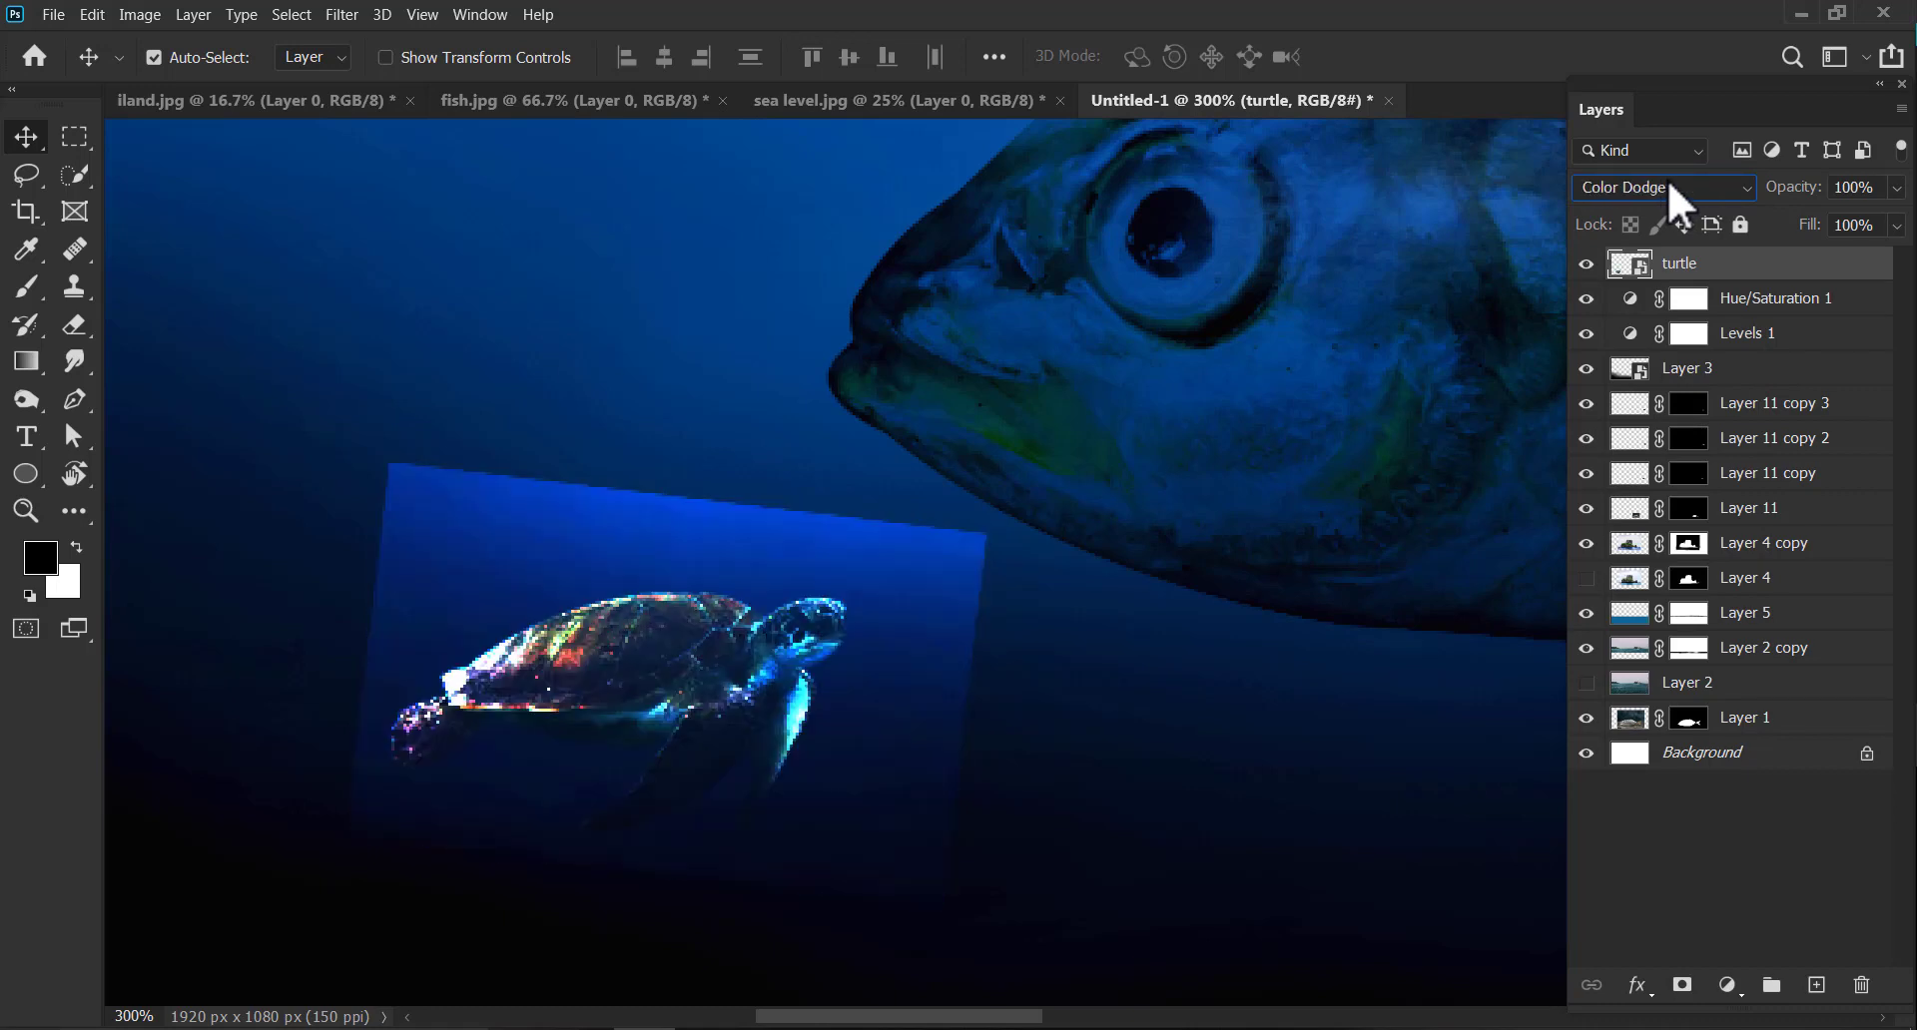
scroll(1667, 178, "down", 4)
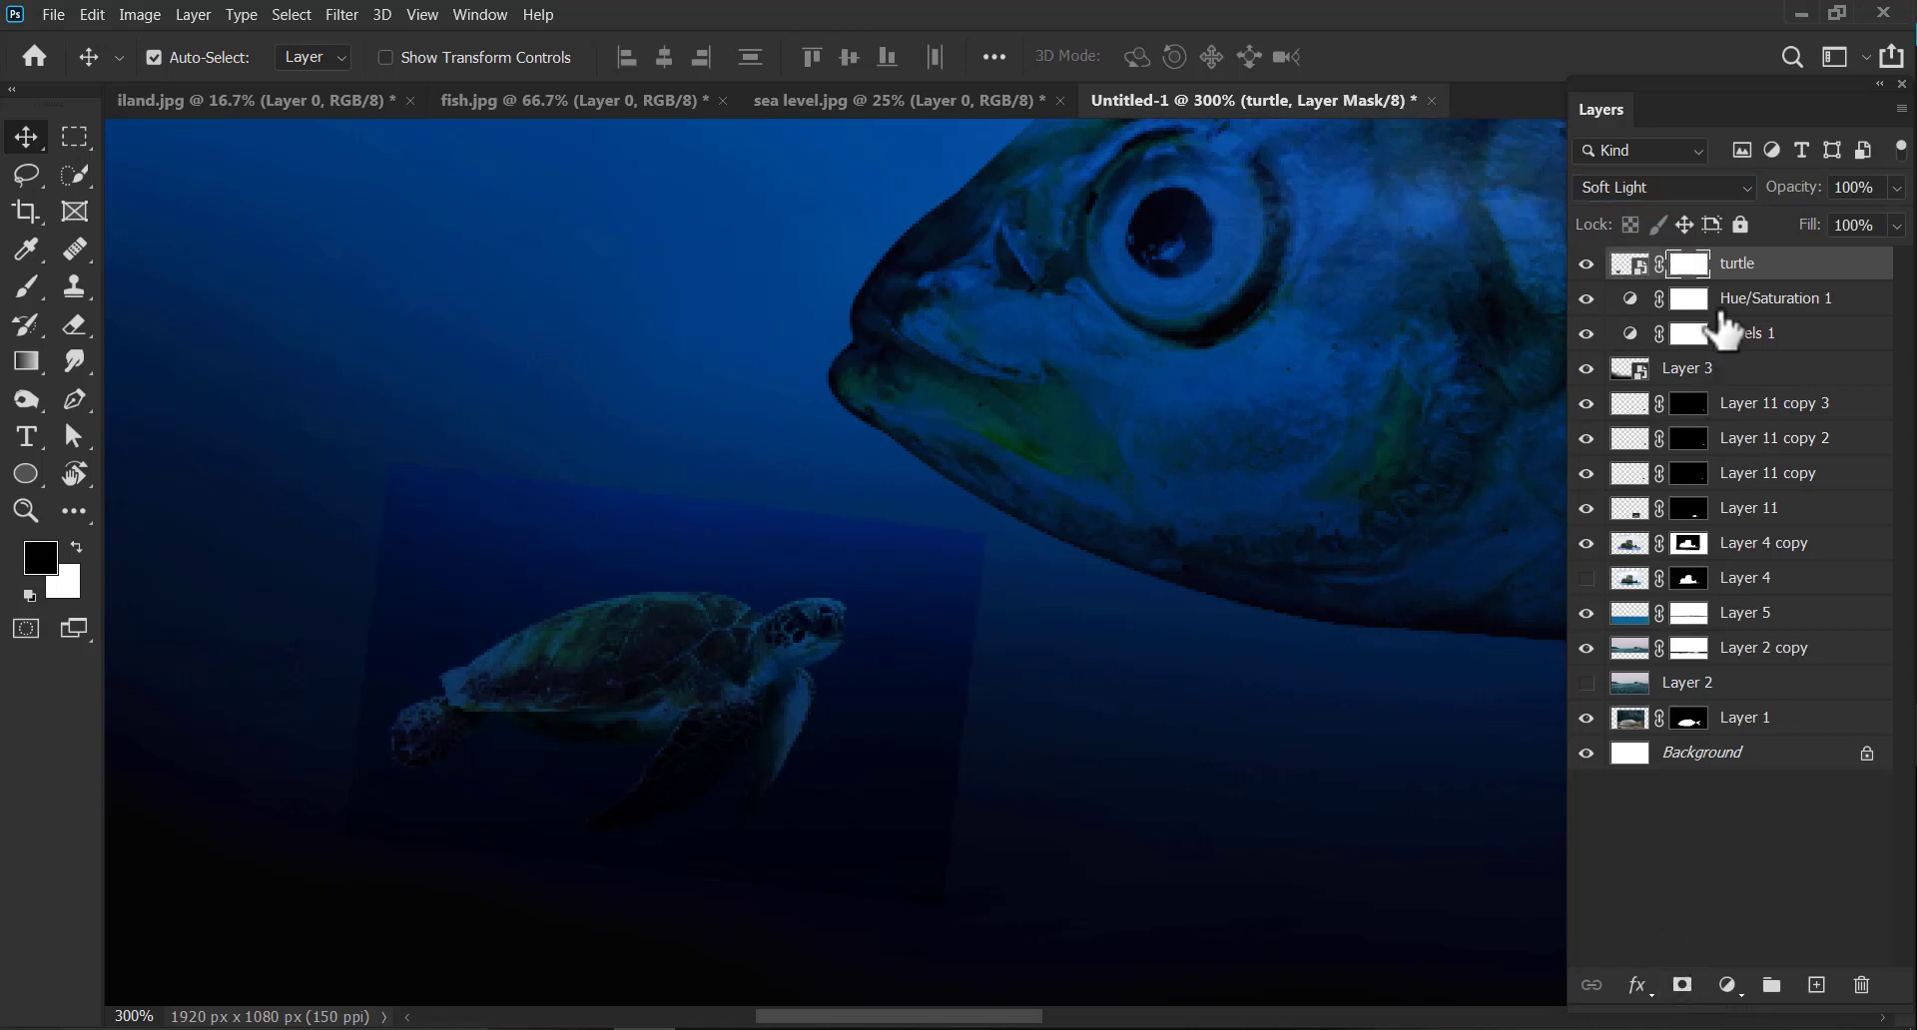
Brush black on the turtle layer's mask along the picture's upper edge at 45 px with opacity and flow at 100%.
left_click(20, 285)
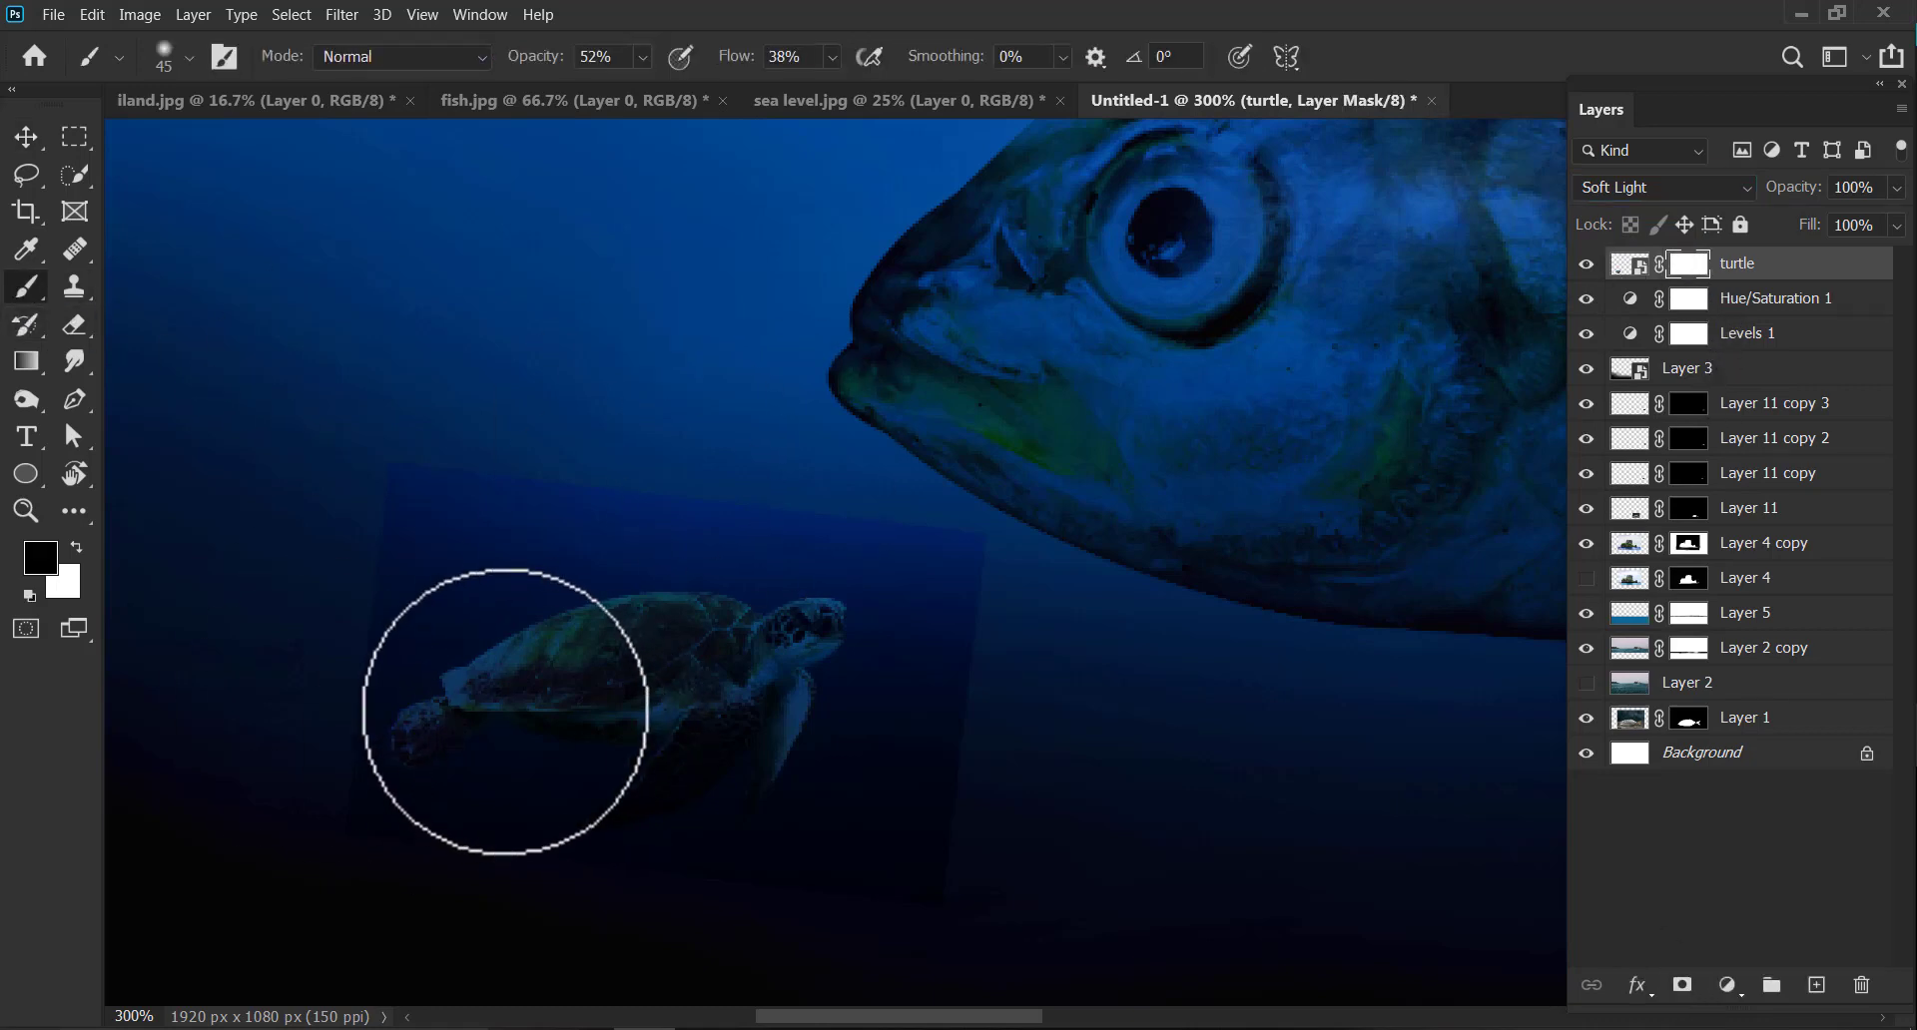
left_click_drag(456, 484, 424, 497)
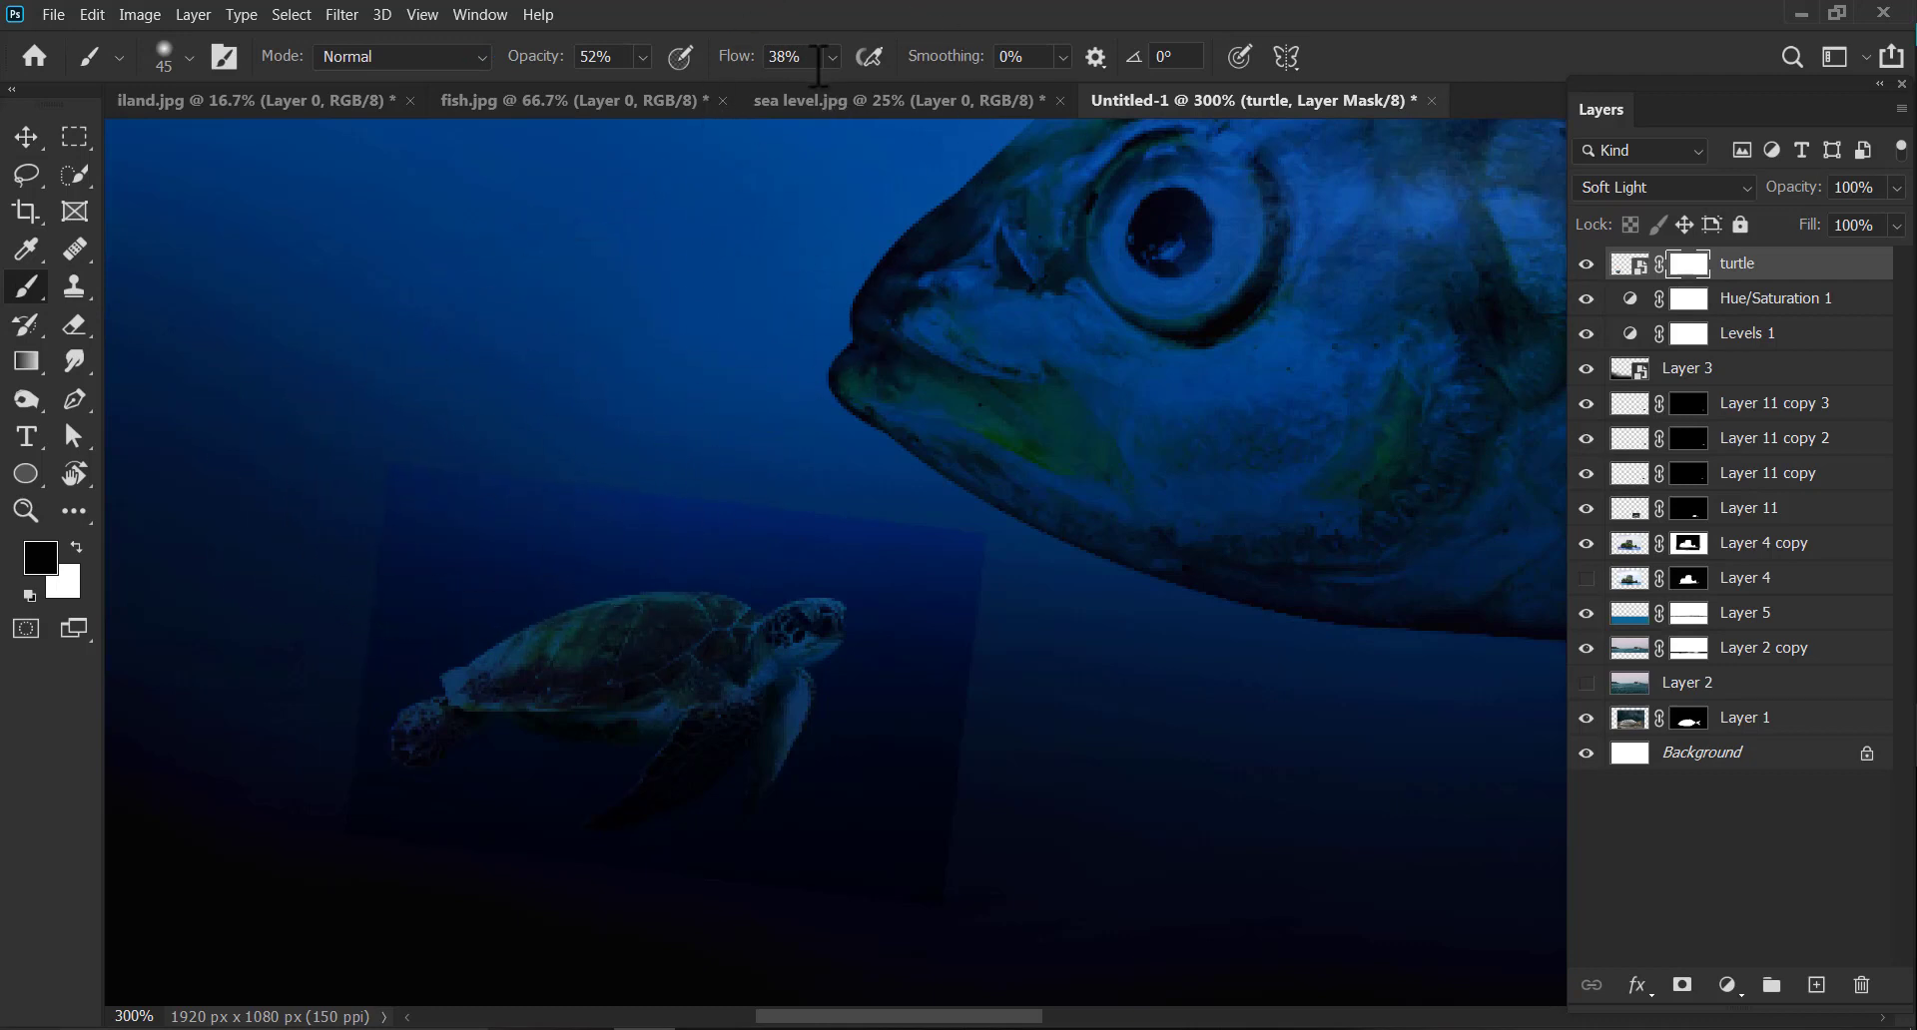
left_click_drag(839, 85, 896, 90)
left_click(642, 57)
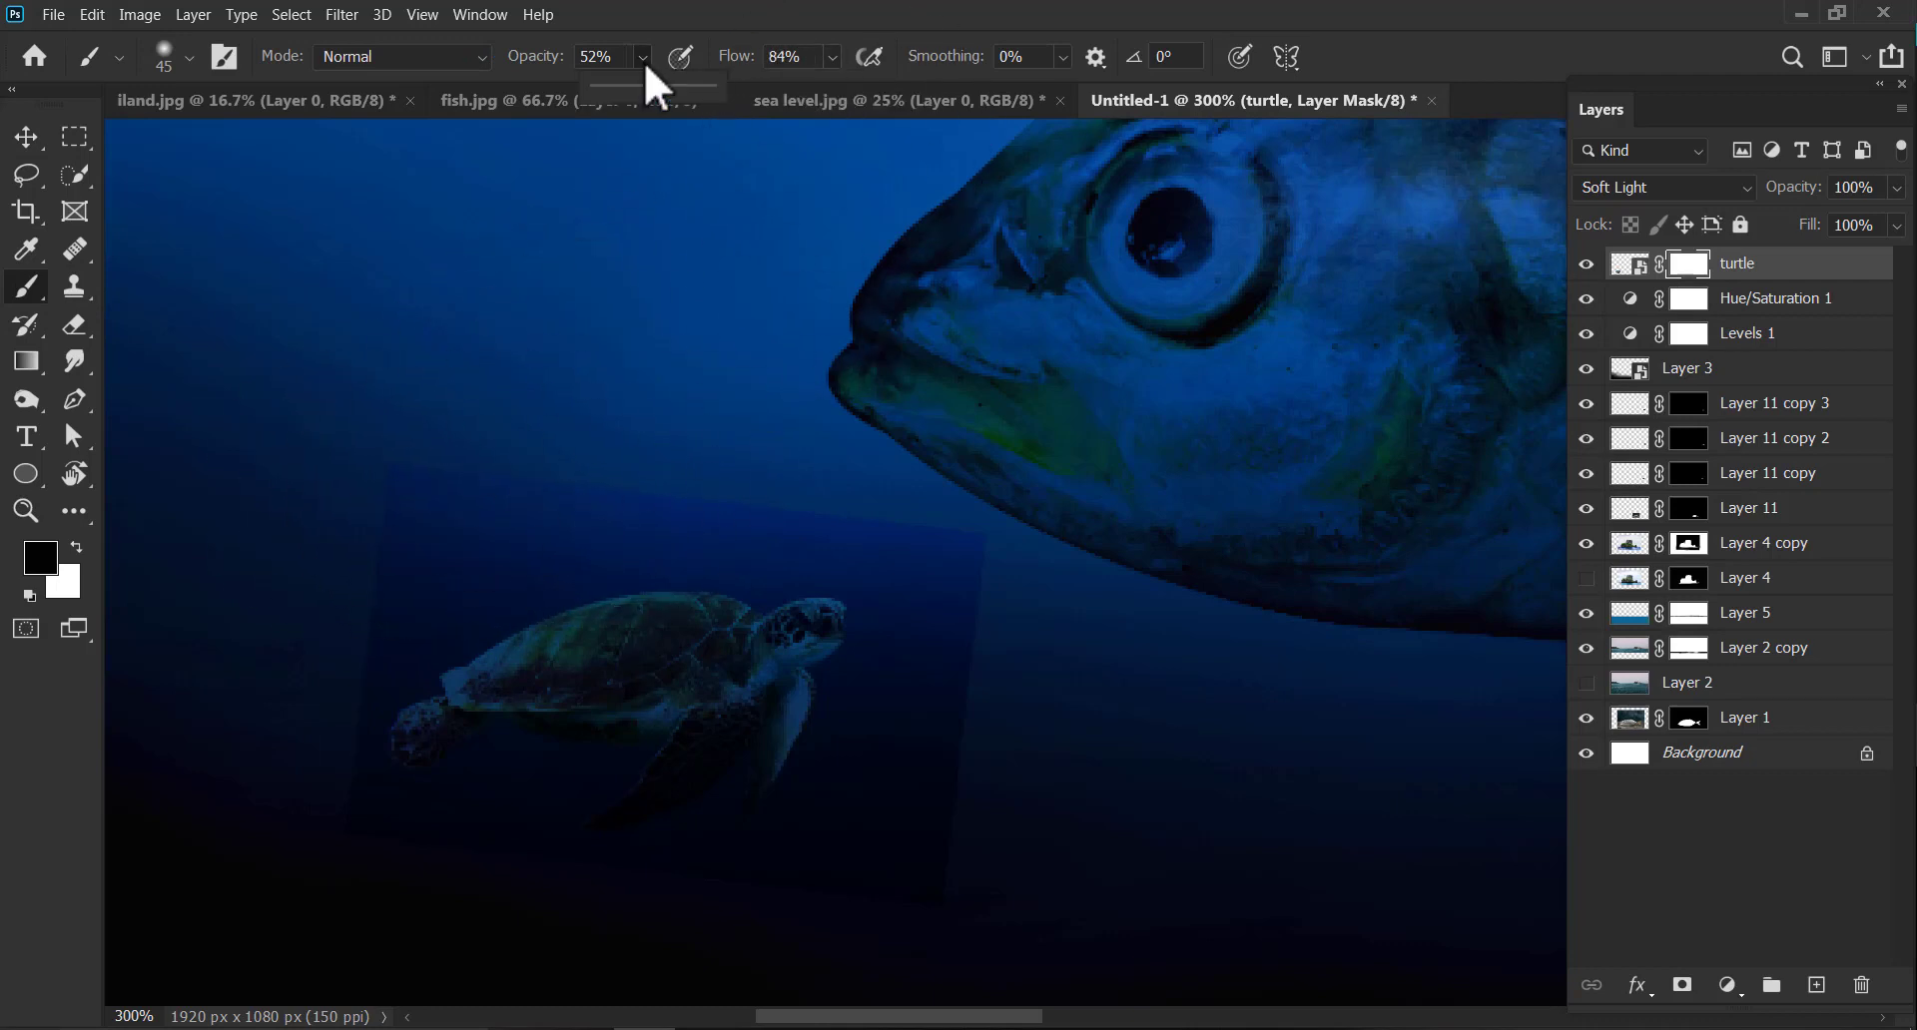
left_click_drag(652, 87, 717, 86)
mouse_move(364, 524)
left_mouse_down()
mouse_move(451, 496)
mouse_move(429, 489)
left_mouse_up()
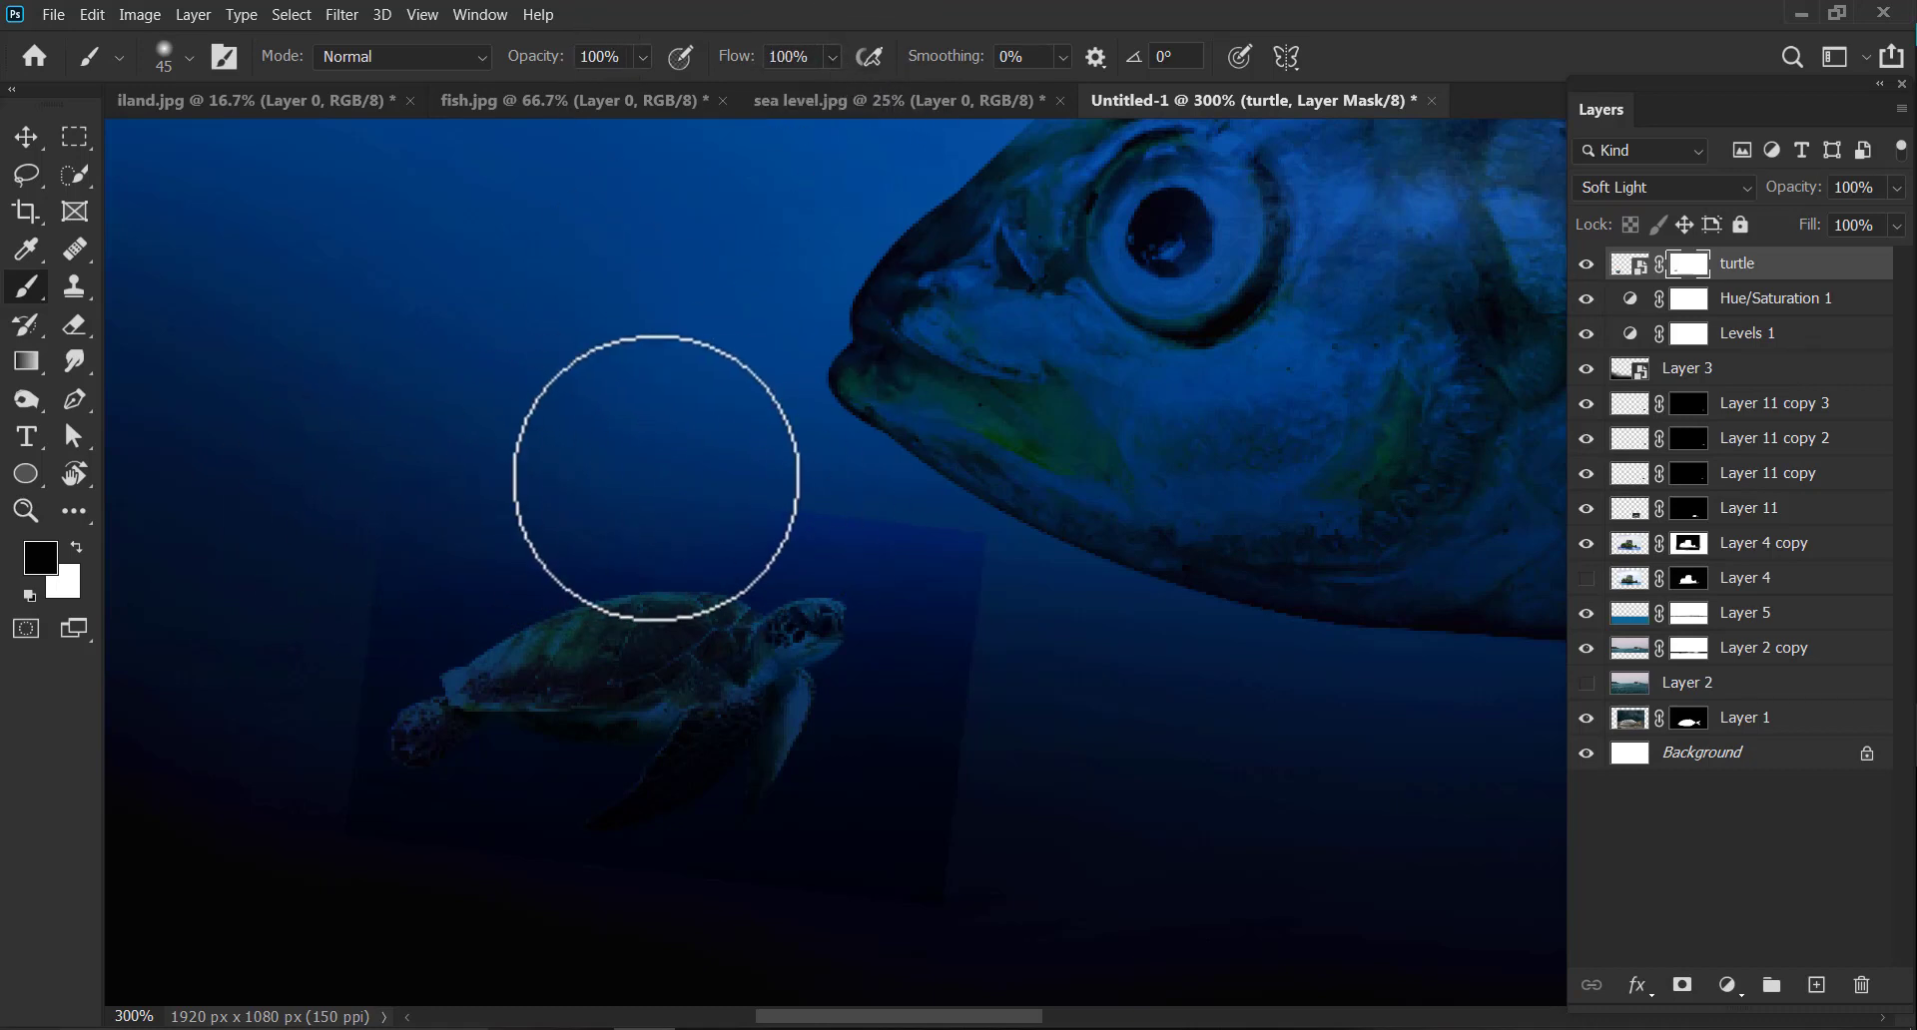
Mask out the remaining rectangular background around the turtle's head and flippers with a 30 to 35 px brush.
key("bracketleft")
key("bracketleft")
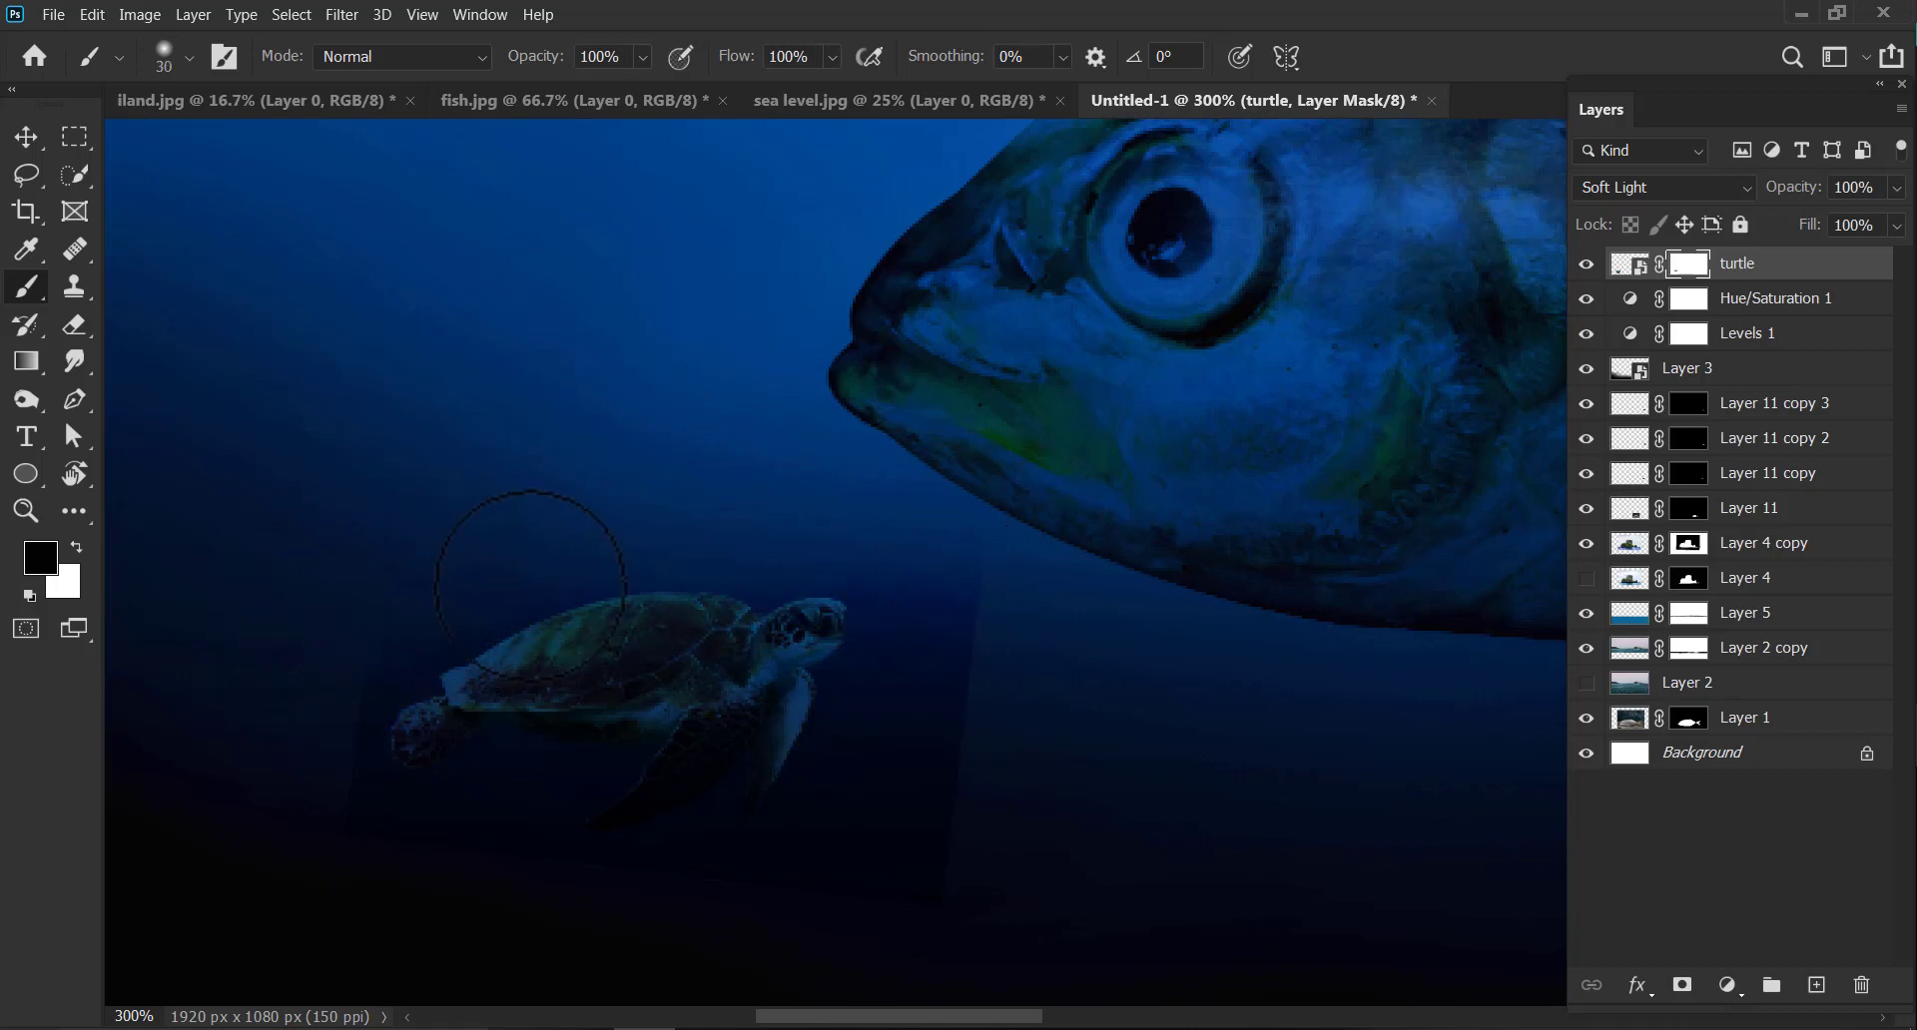
key("bracketright")
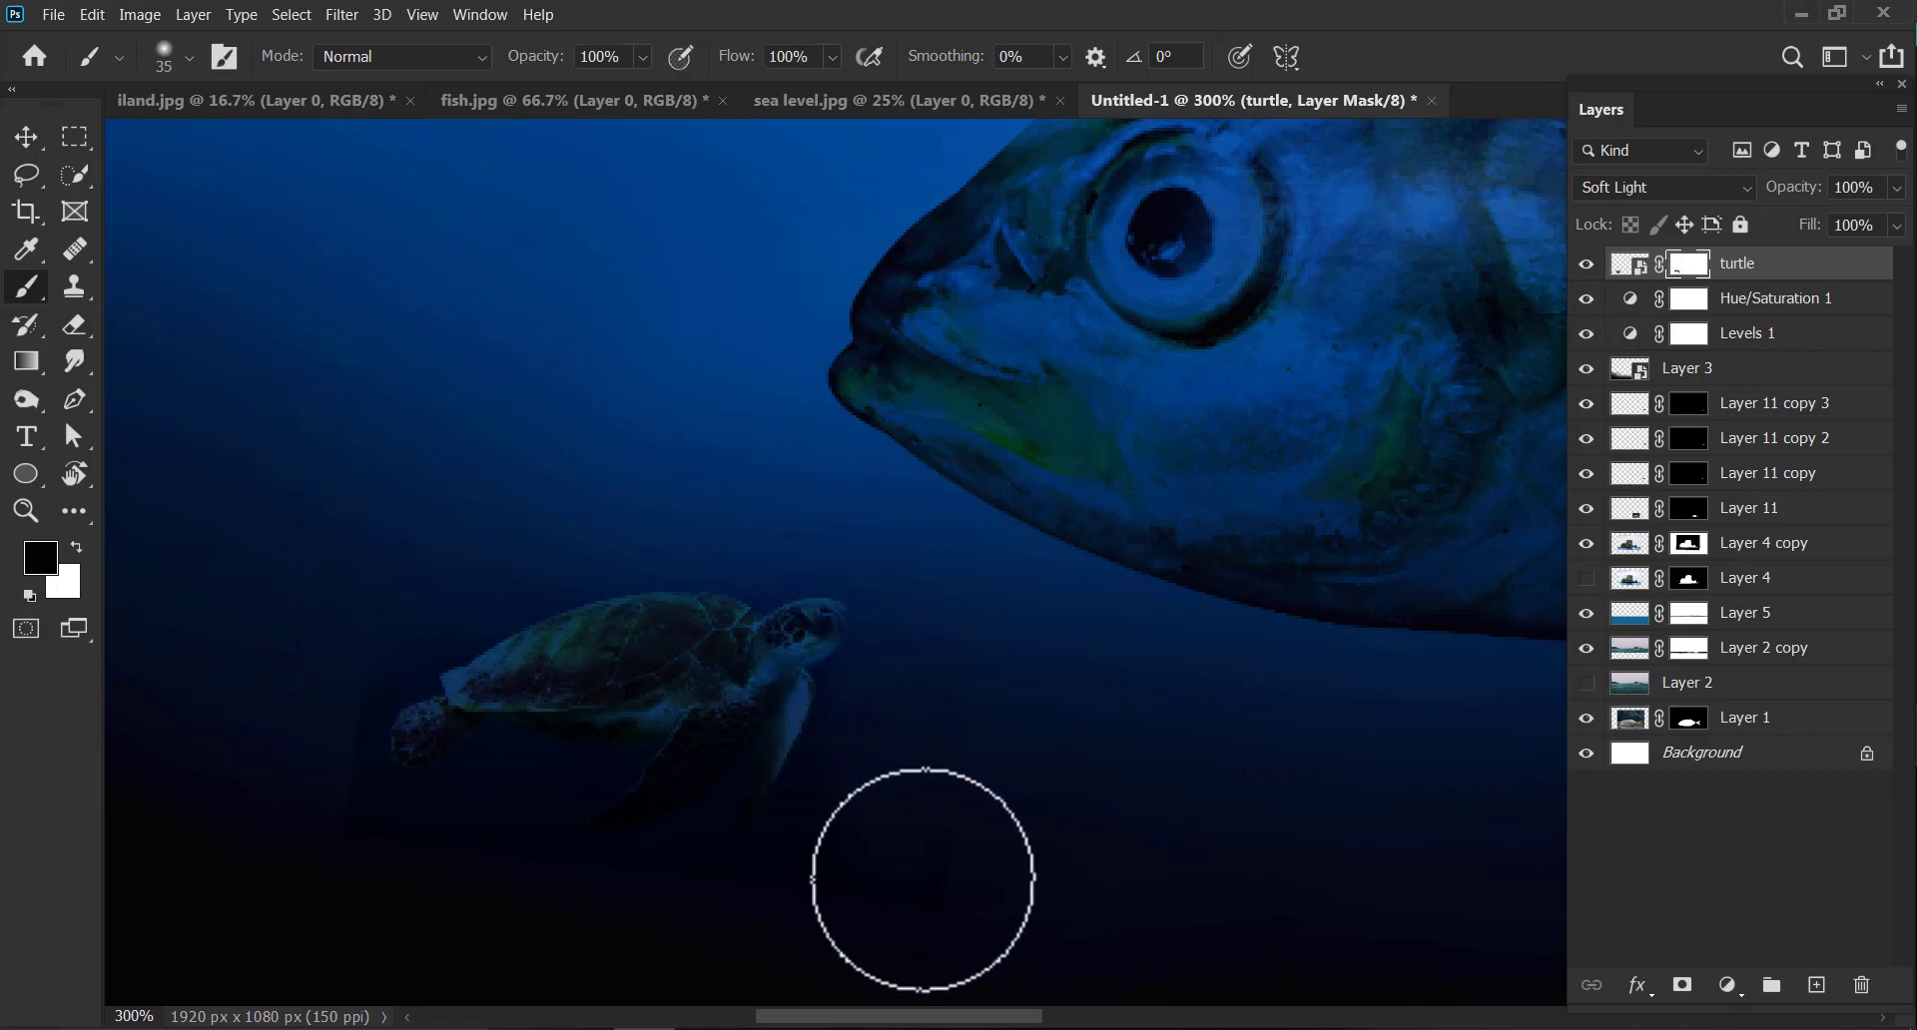
mouse_move(881, 821)
left_mouse_down()
mouse_move(1091, 617)
mouse_move(1077, 638)
left_mouse_up()
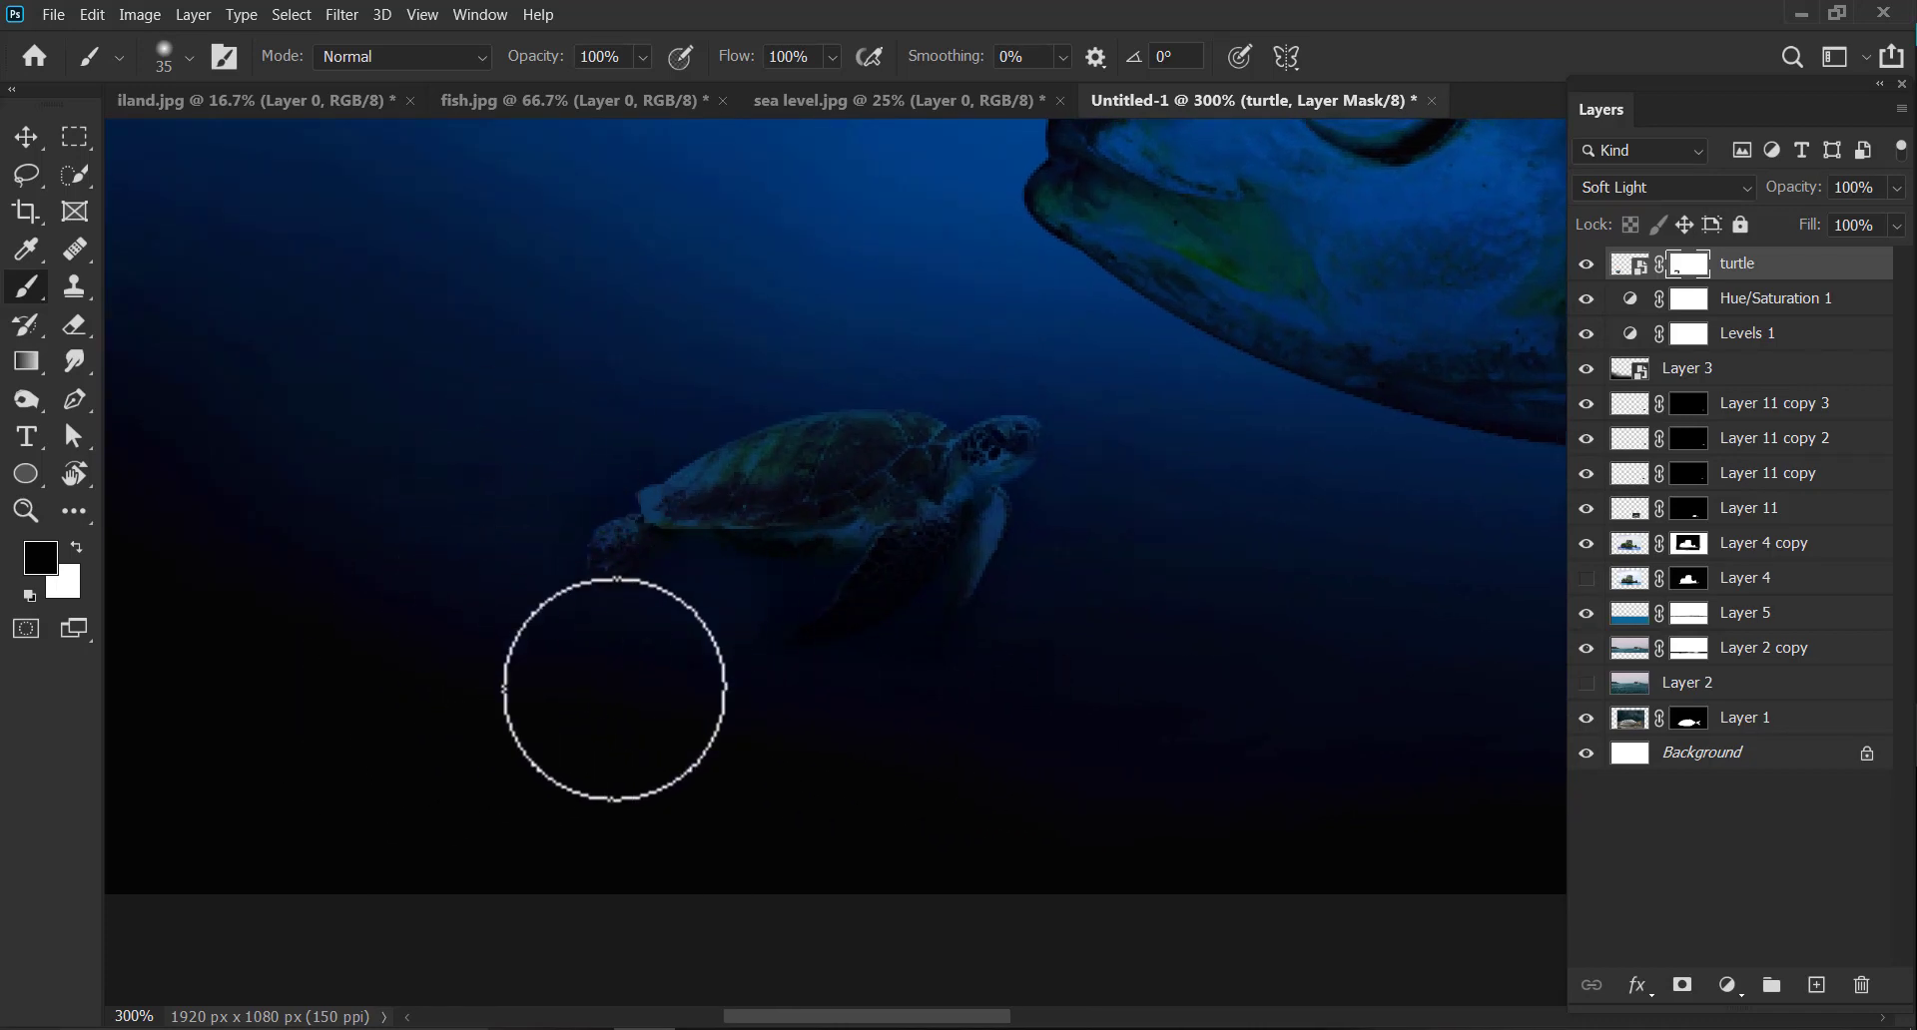
Refine the turtle layer's mask close to its flippers and underside with a 15 px black brush.
key("bracketleft")
key("bracketleft")
key("bracketleft")
key("bracketleft")
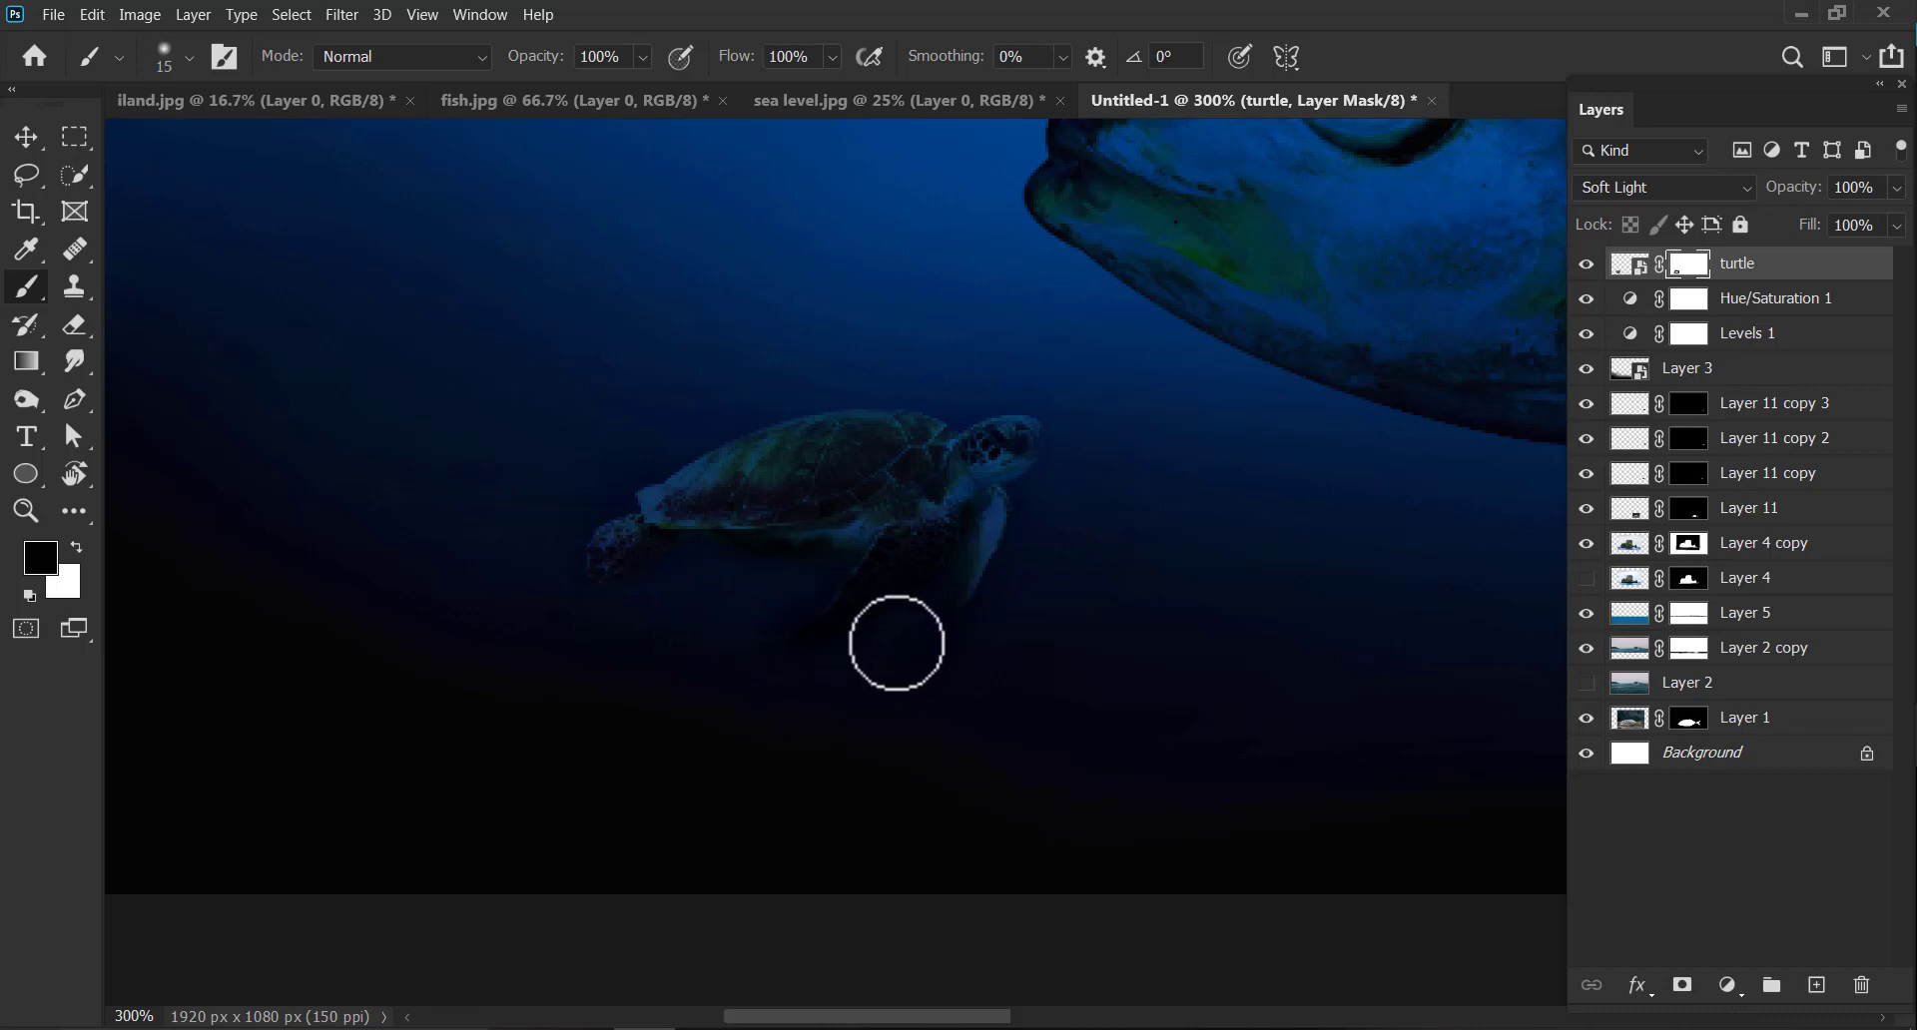
mouse_move(1148, 570)
left_mouse_down()
mouse_move(786, 692)
mouse_move(757, 654)
mouse_move(522, 663)
mouse_move(506, 685)
left_mouse_up()
key("z")
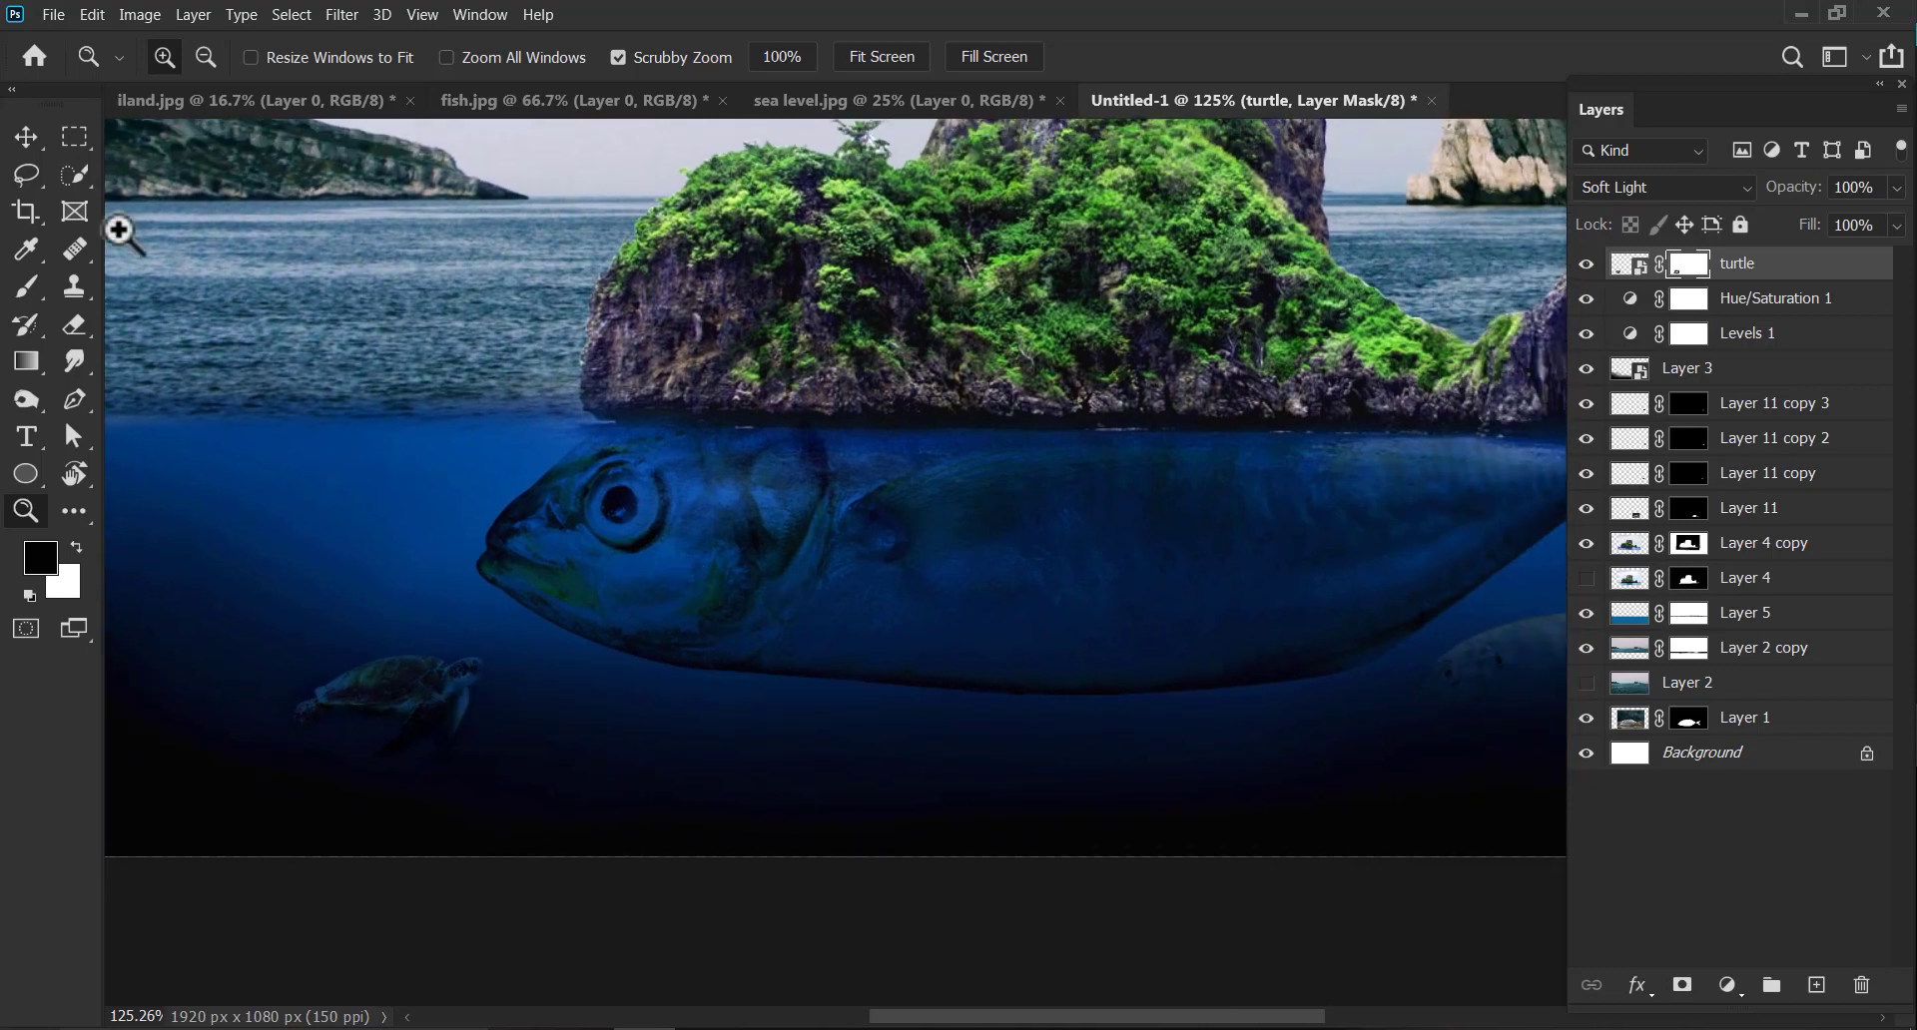
left_click(24, 138)
left_click_drag(1193, 509, 1068, 547)
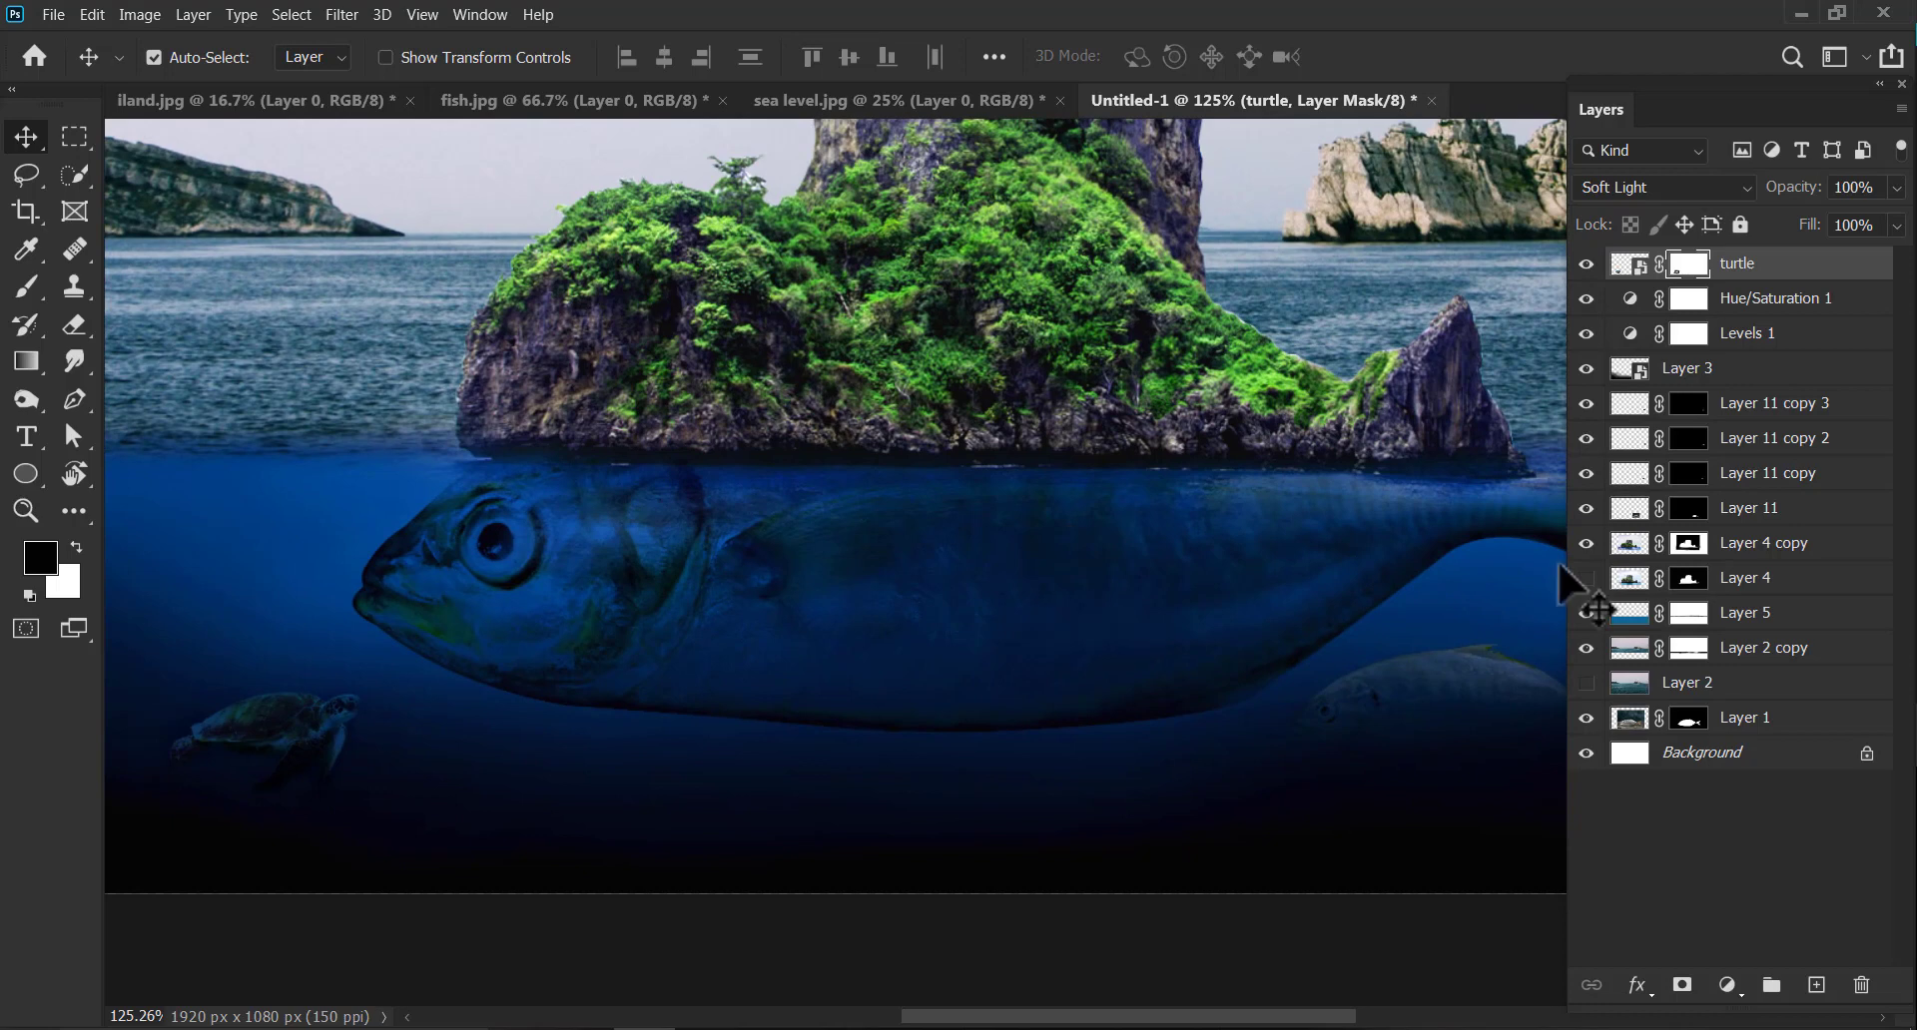
Toggle the visibility of the large fish's Layer 1 off and on, and duplicate the layer.
left_click(1759, 721)
key("ctrl+comma")
key("ctrl+comma")
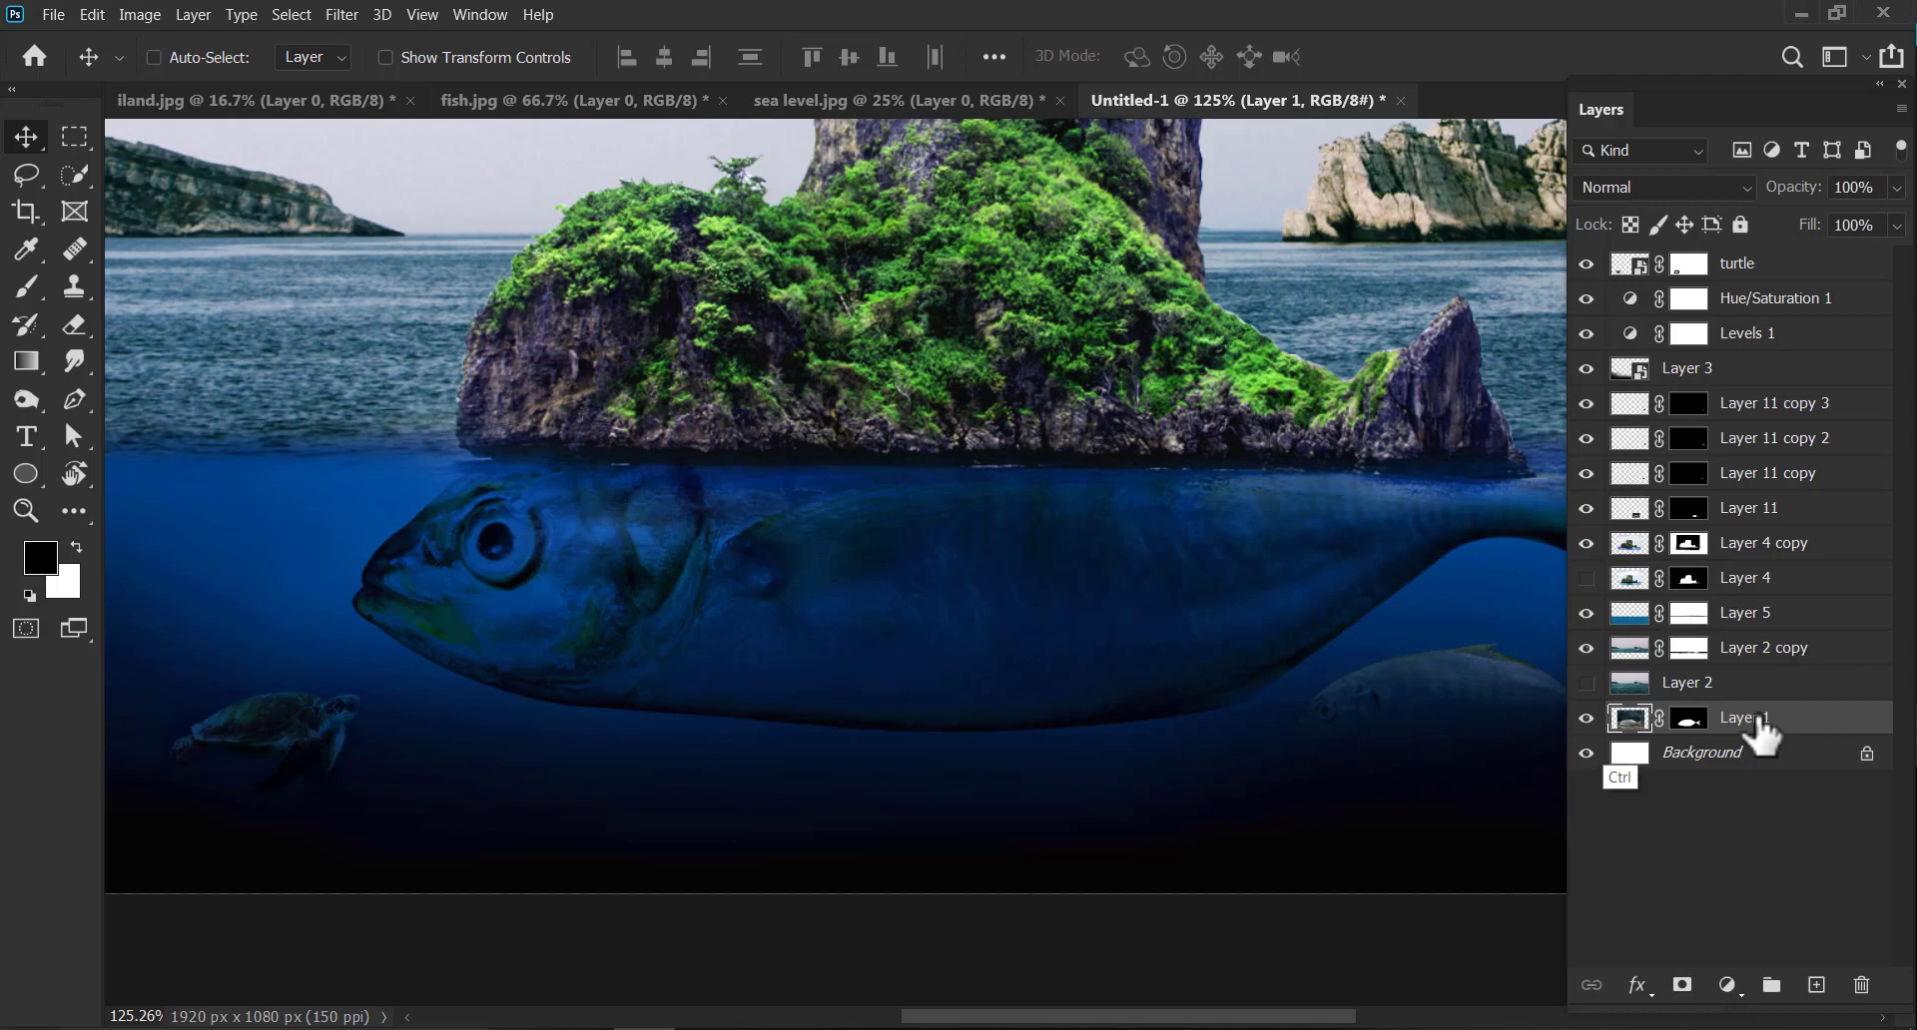
key("ctrl+j")
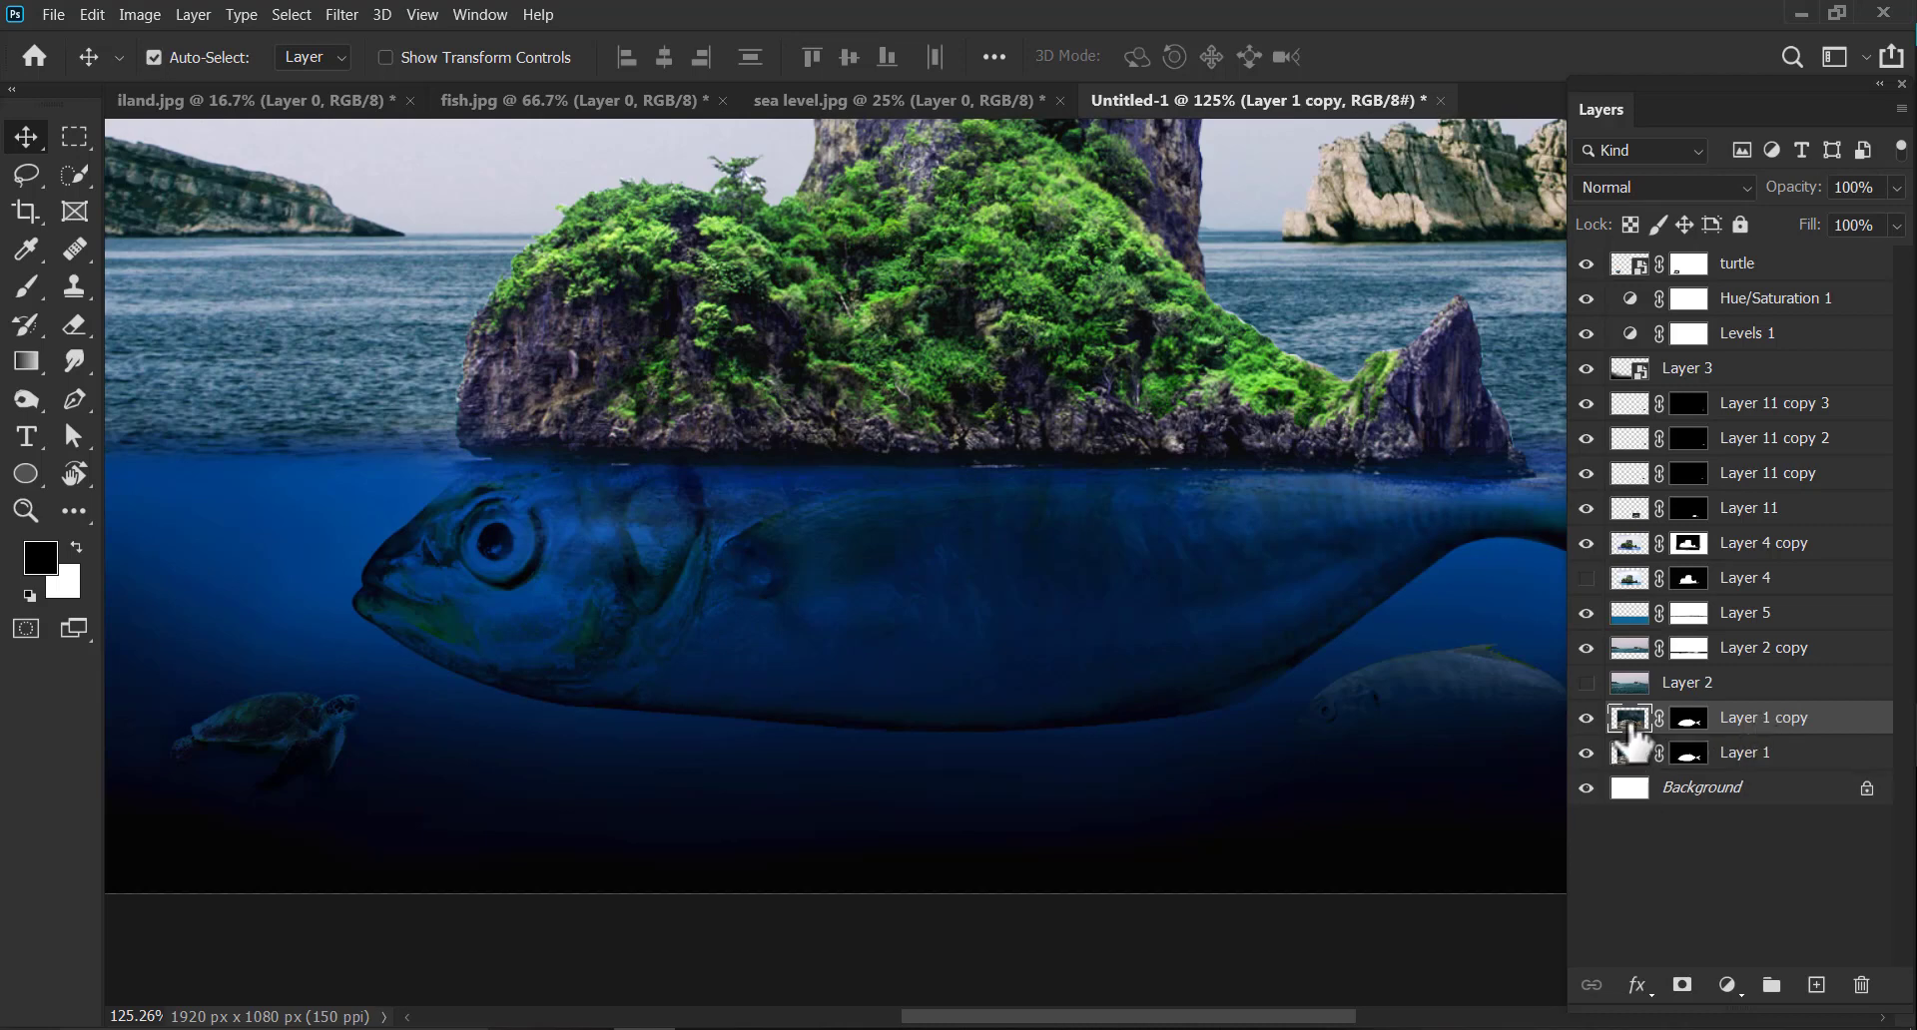
Darken Layer 1 copy with a Levels adjustment that sets the shadow input level to 78.
left_click(140, 14)
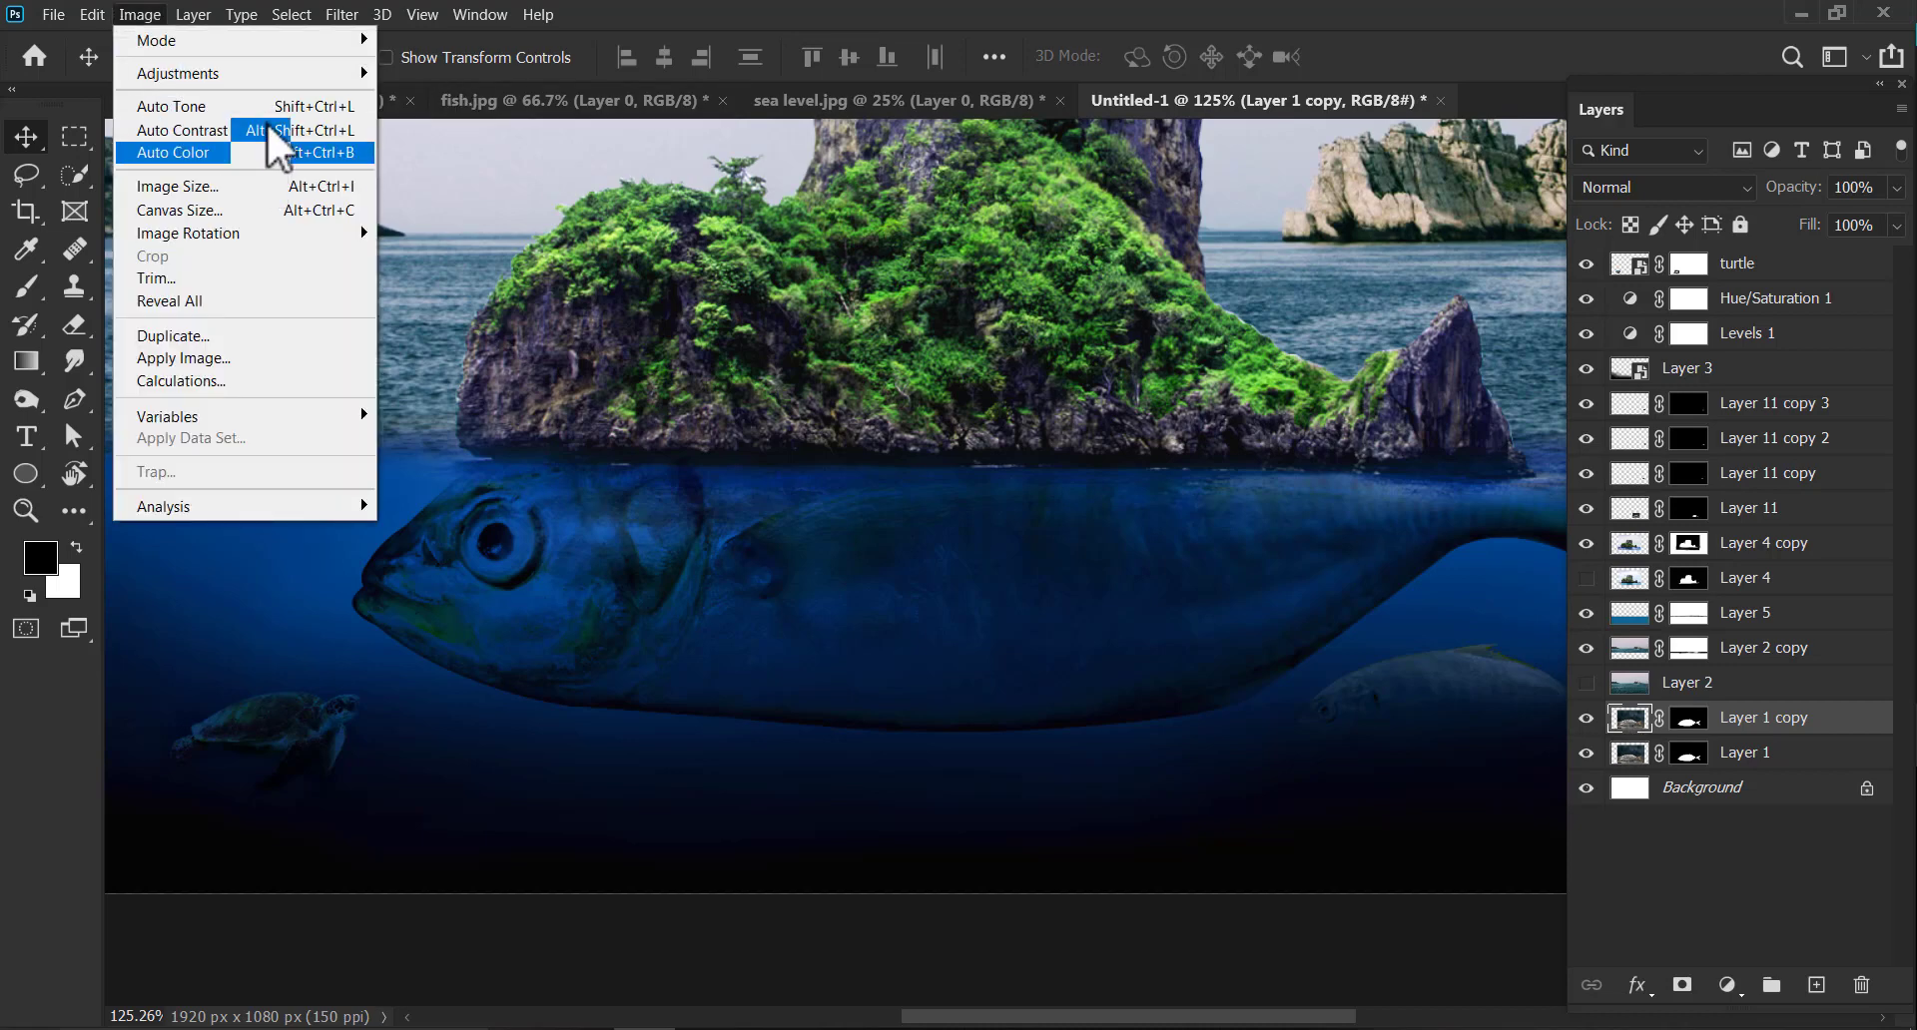
mouse_move(339, 73)
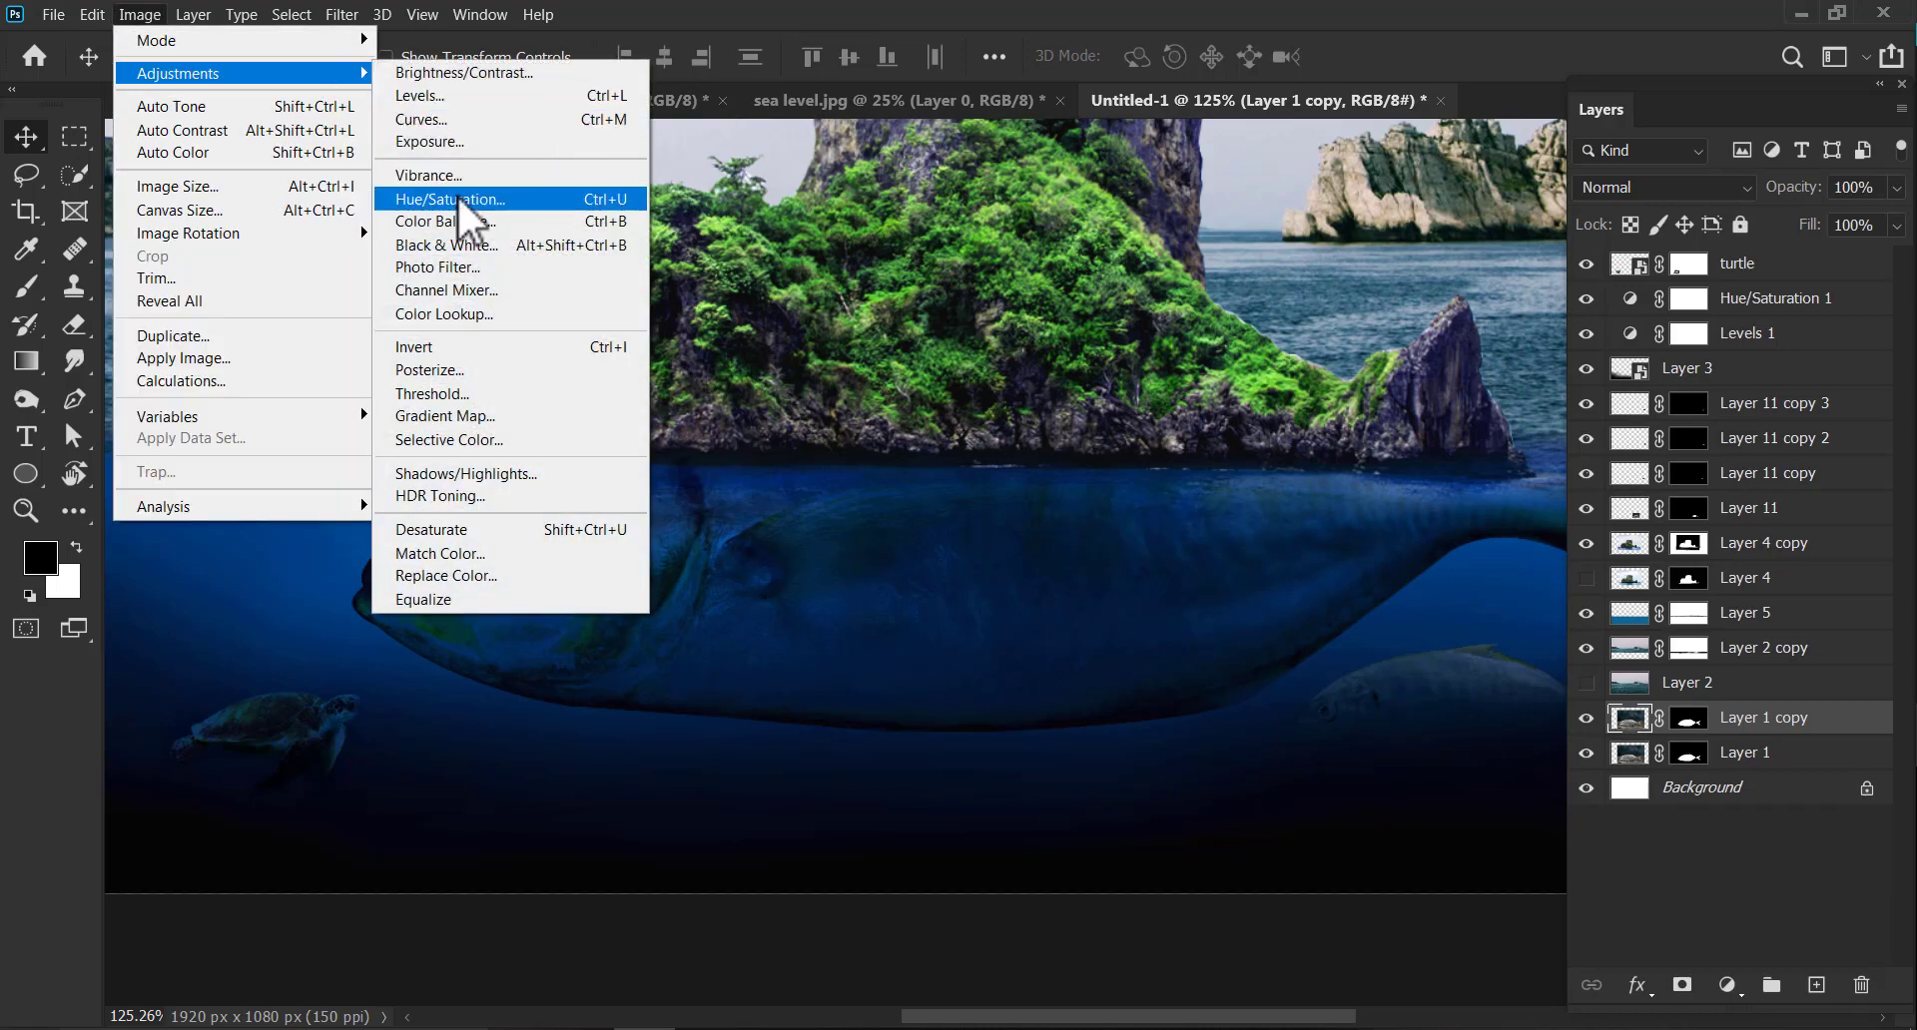
left_click(491, 96)
left_click_drag(282, 536, 634, 651)
left_click_drag(496, 820, 591, 823)
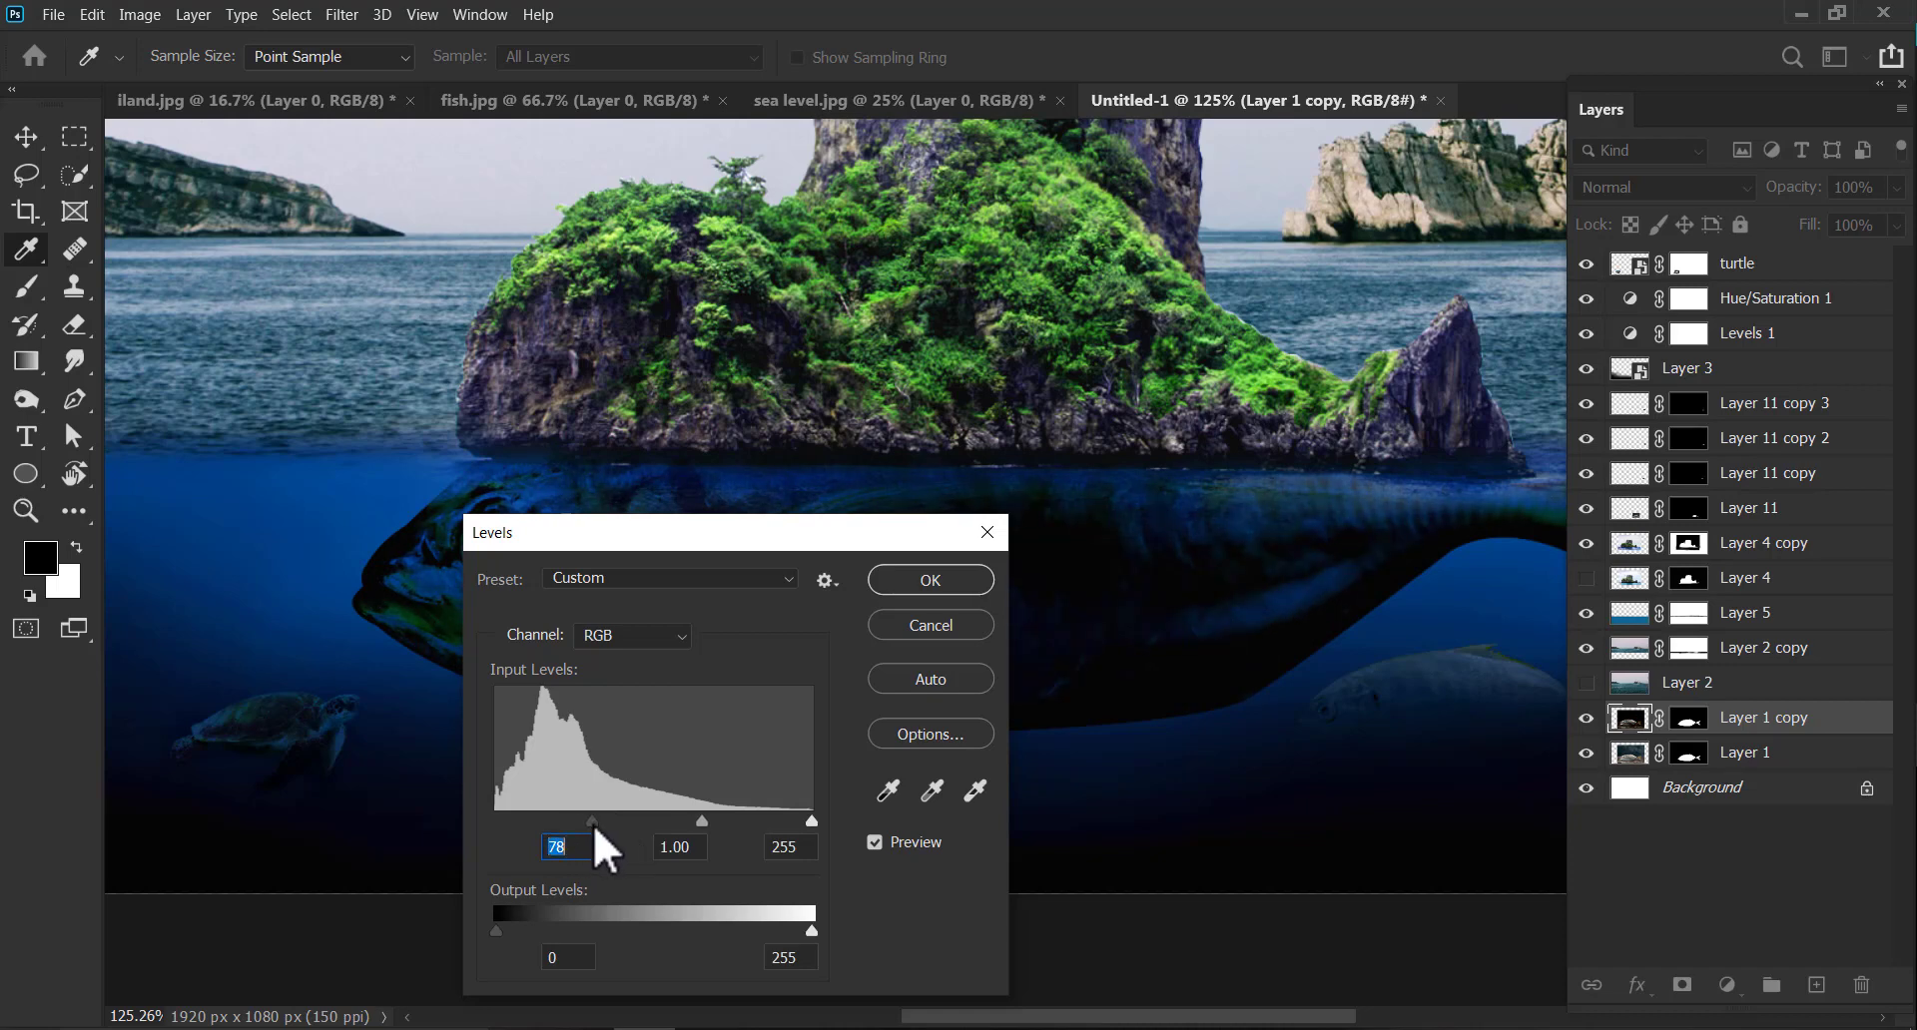
left_click(933, 578)
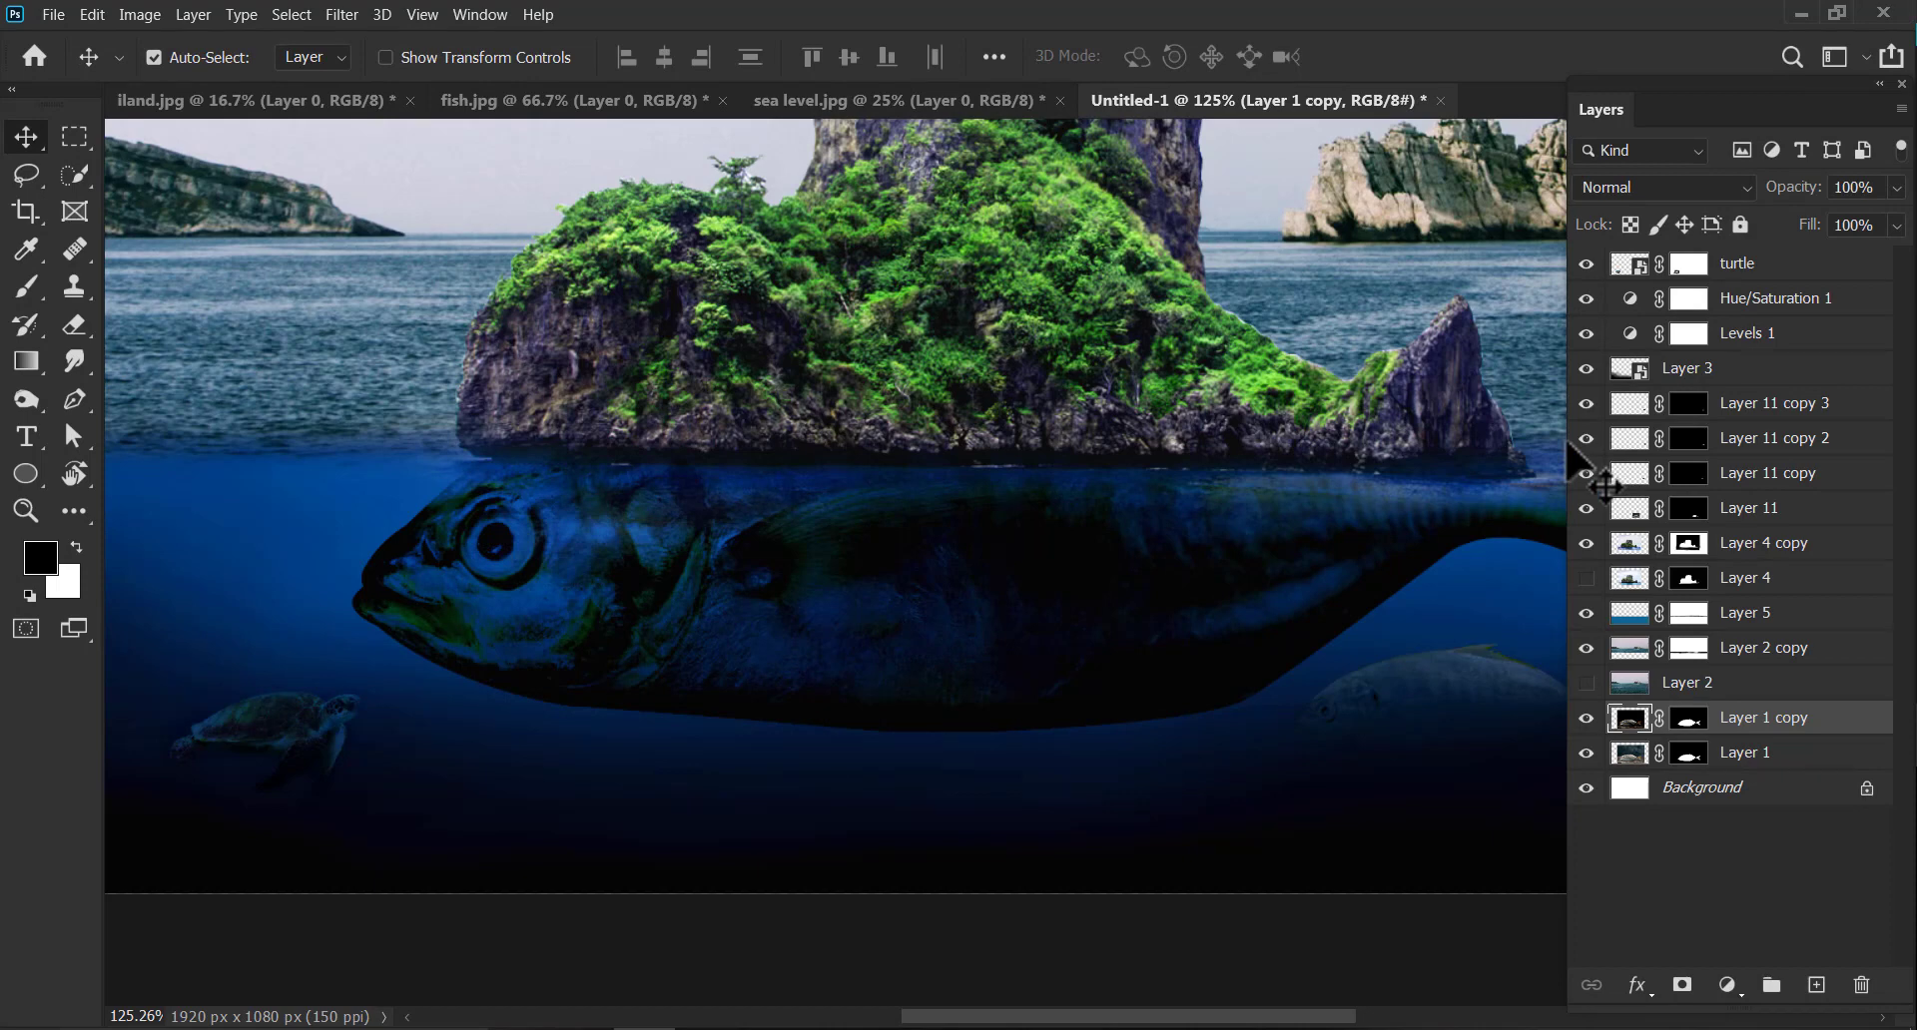
Brush black on Layer 1 copy's mask over the fish's head and upper back at 125 px, 56% opacity and 49% flow.
left_click(1690, 719)
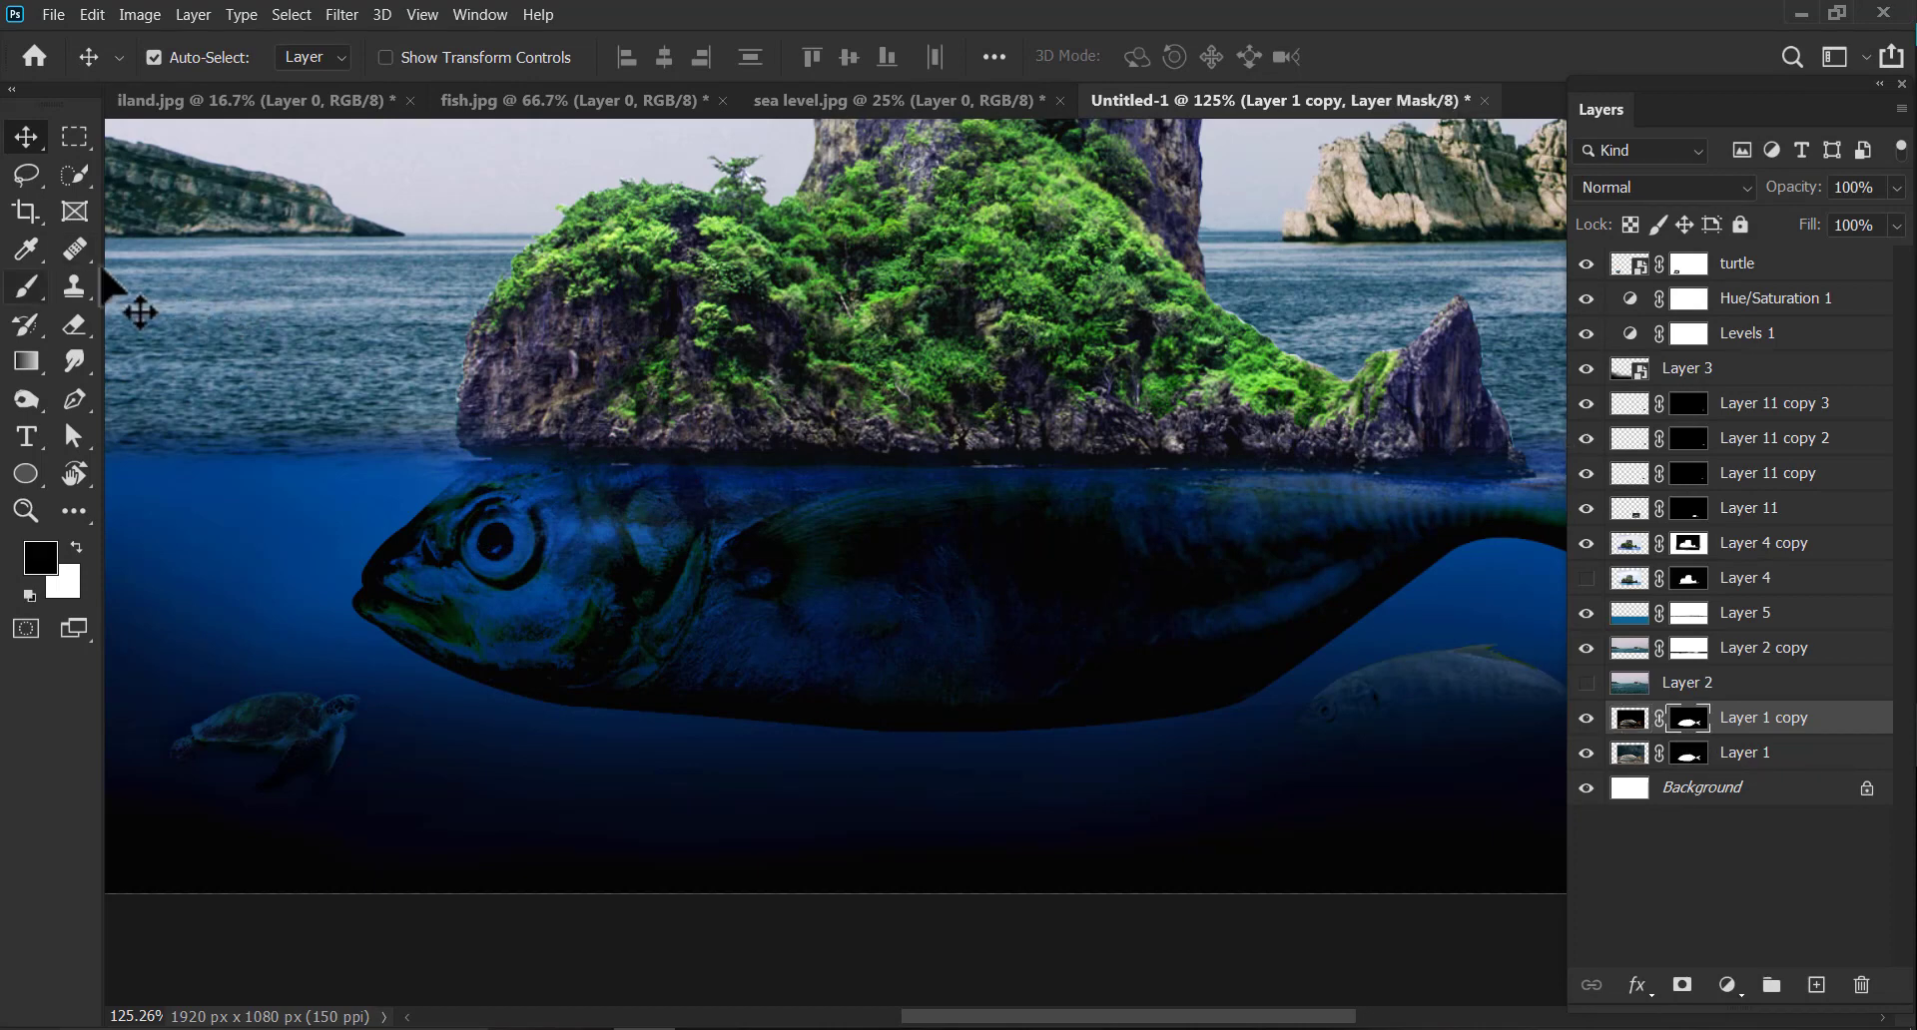
key("b")
key("bracketright")
key("bracketright")
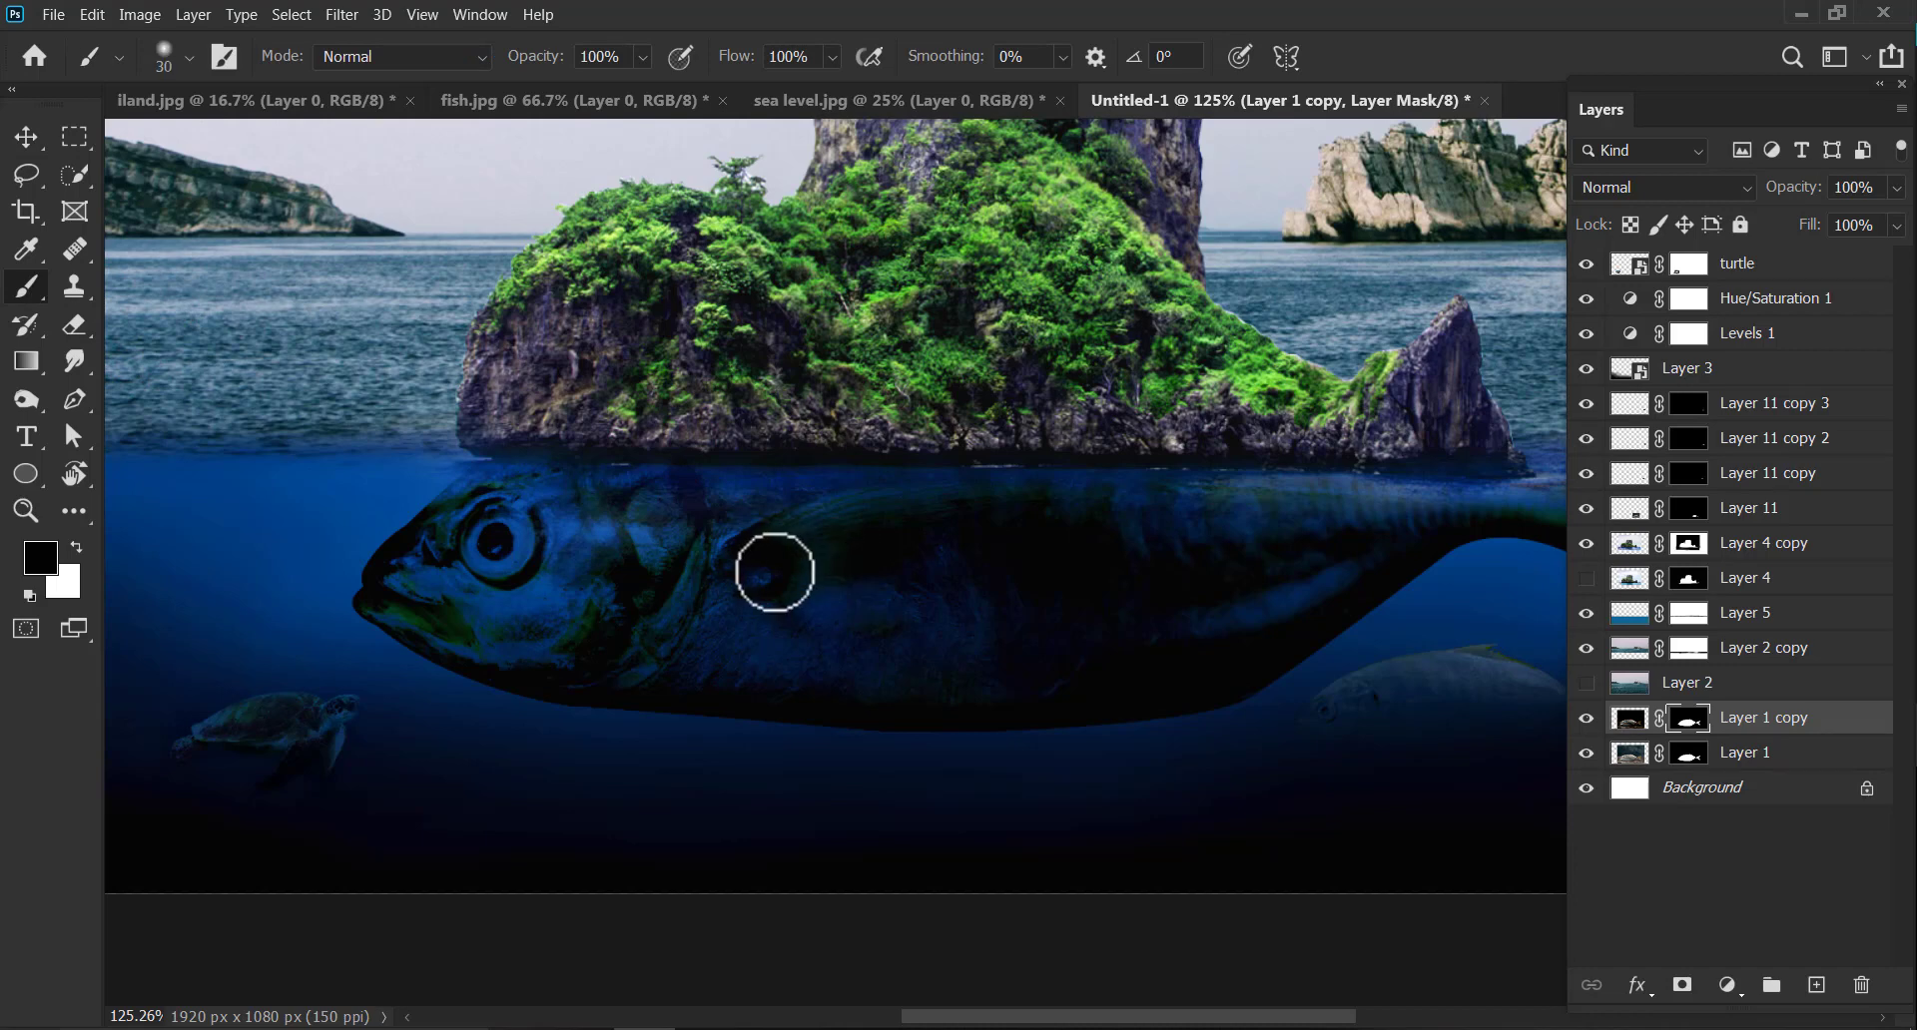
key("bracketright")
key("bracketright")
key("bracketright")
key("bracketright")
key("bracketright")
key("bracketright")
key("bracketright")
key("bracketright")
key("bracketright")
key("bracketright")
key("bracketright")
key("bracketright")
key("bracketright")
key("bracketleft")
key("bracketleft")
key("bracketleft")
key("bracketleft")
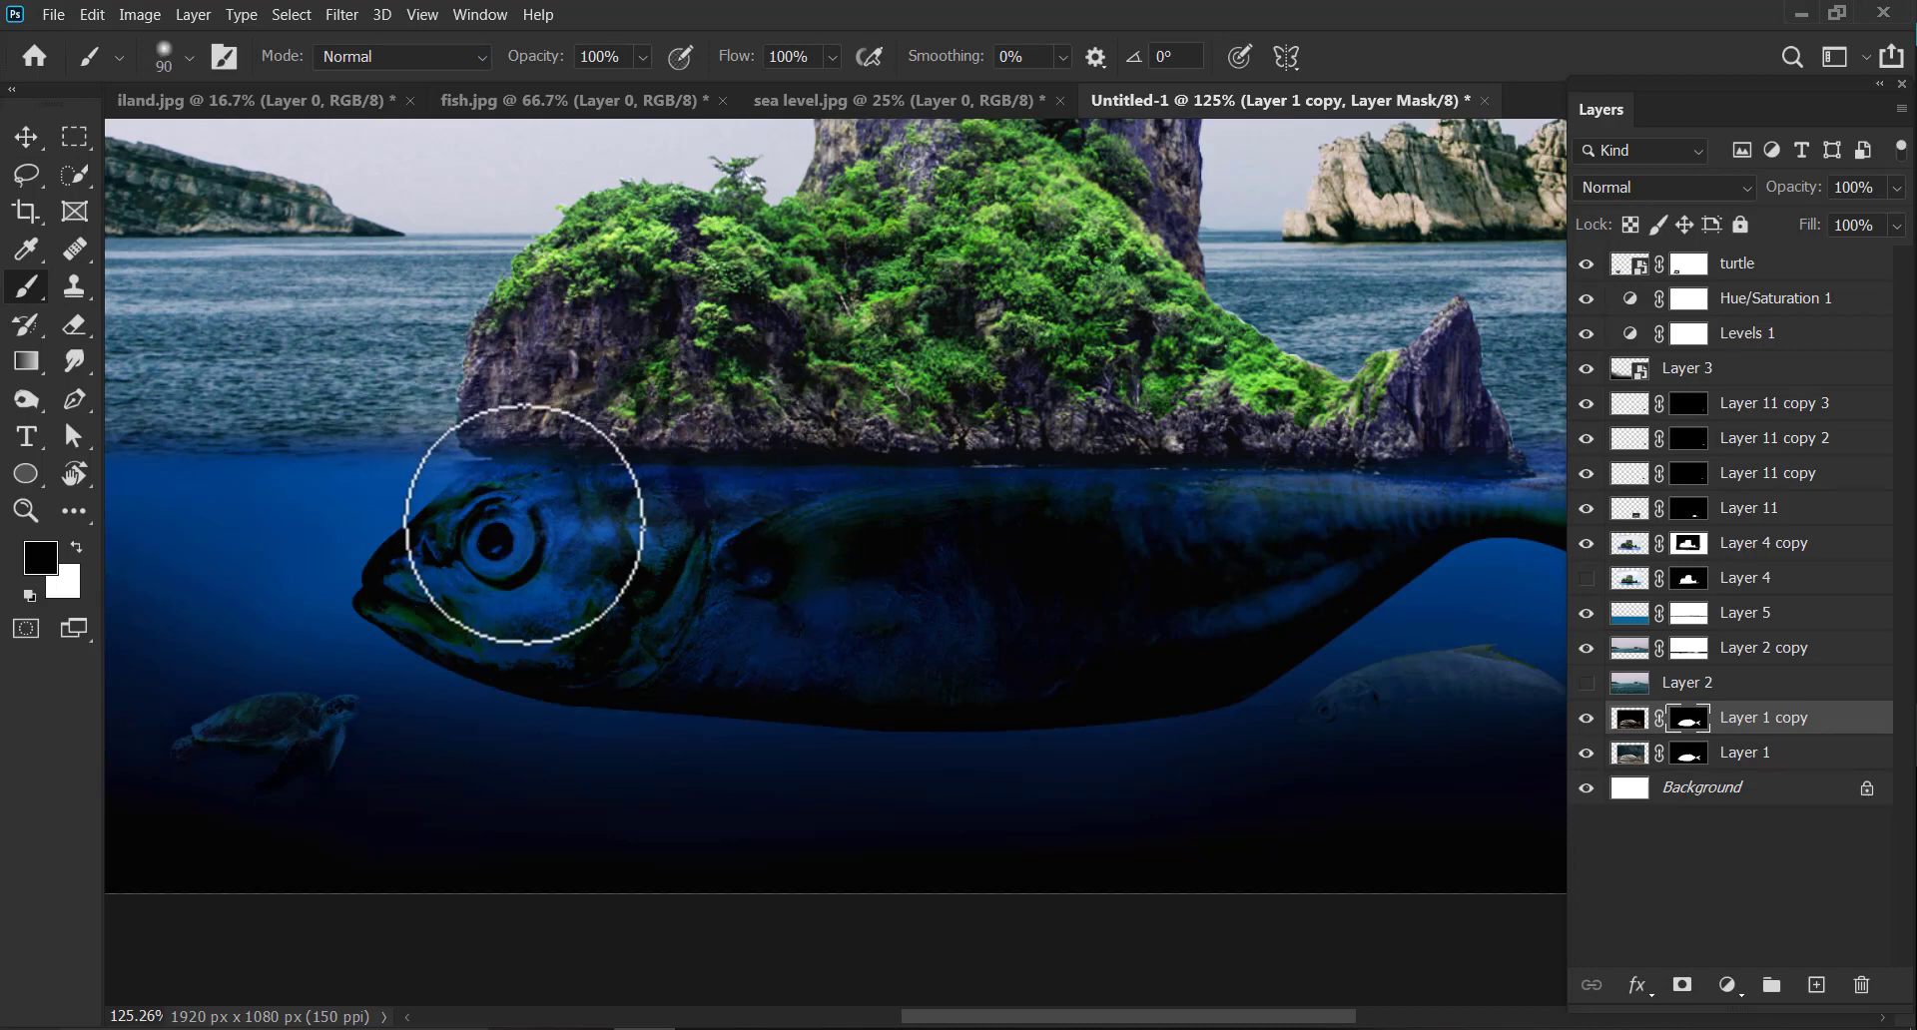
key("bracketright")
key("bracketright")
key("bracketright")
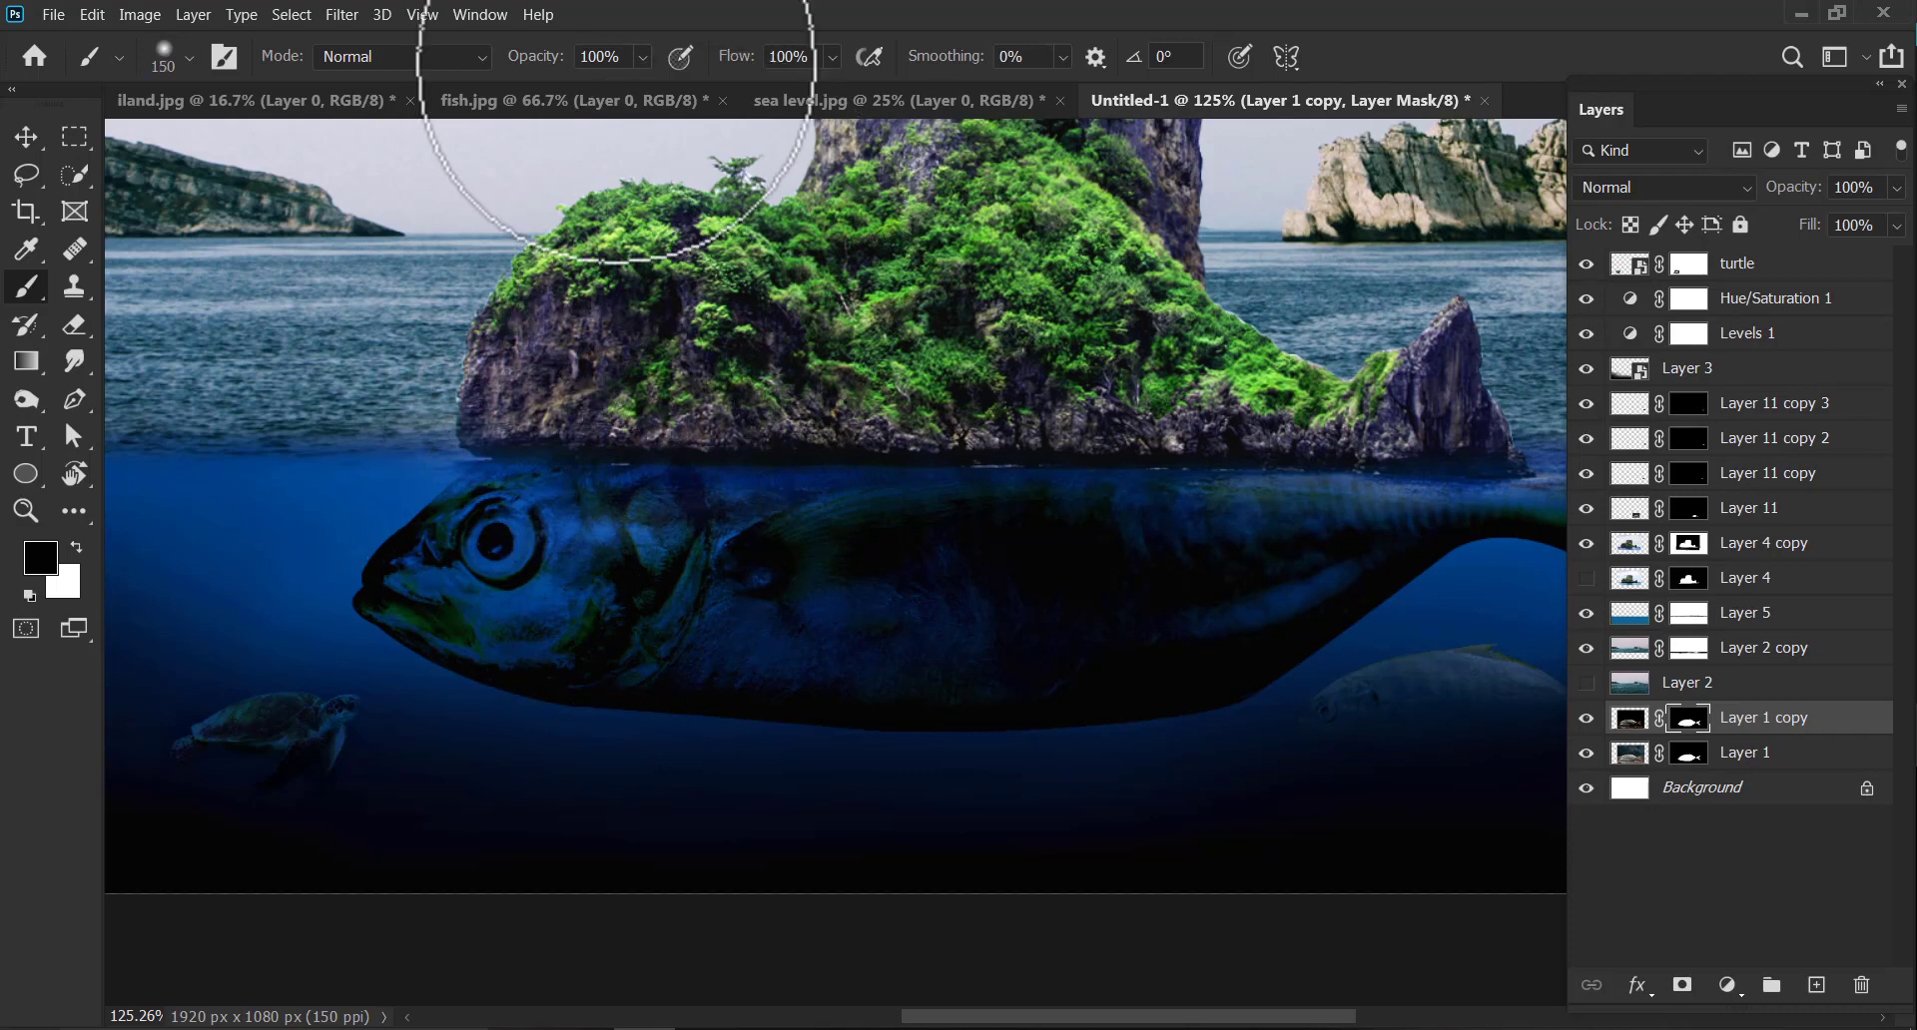
left_click(643, 57)
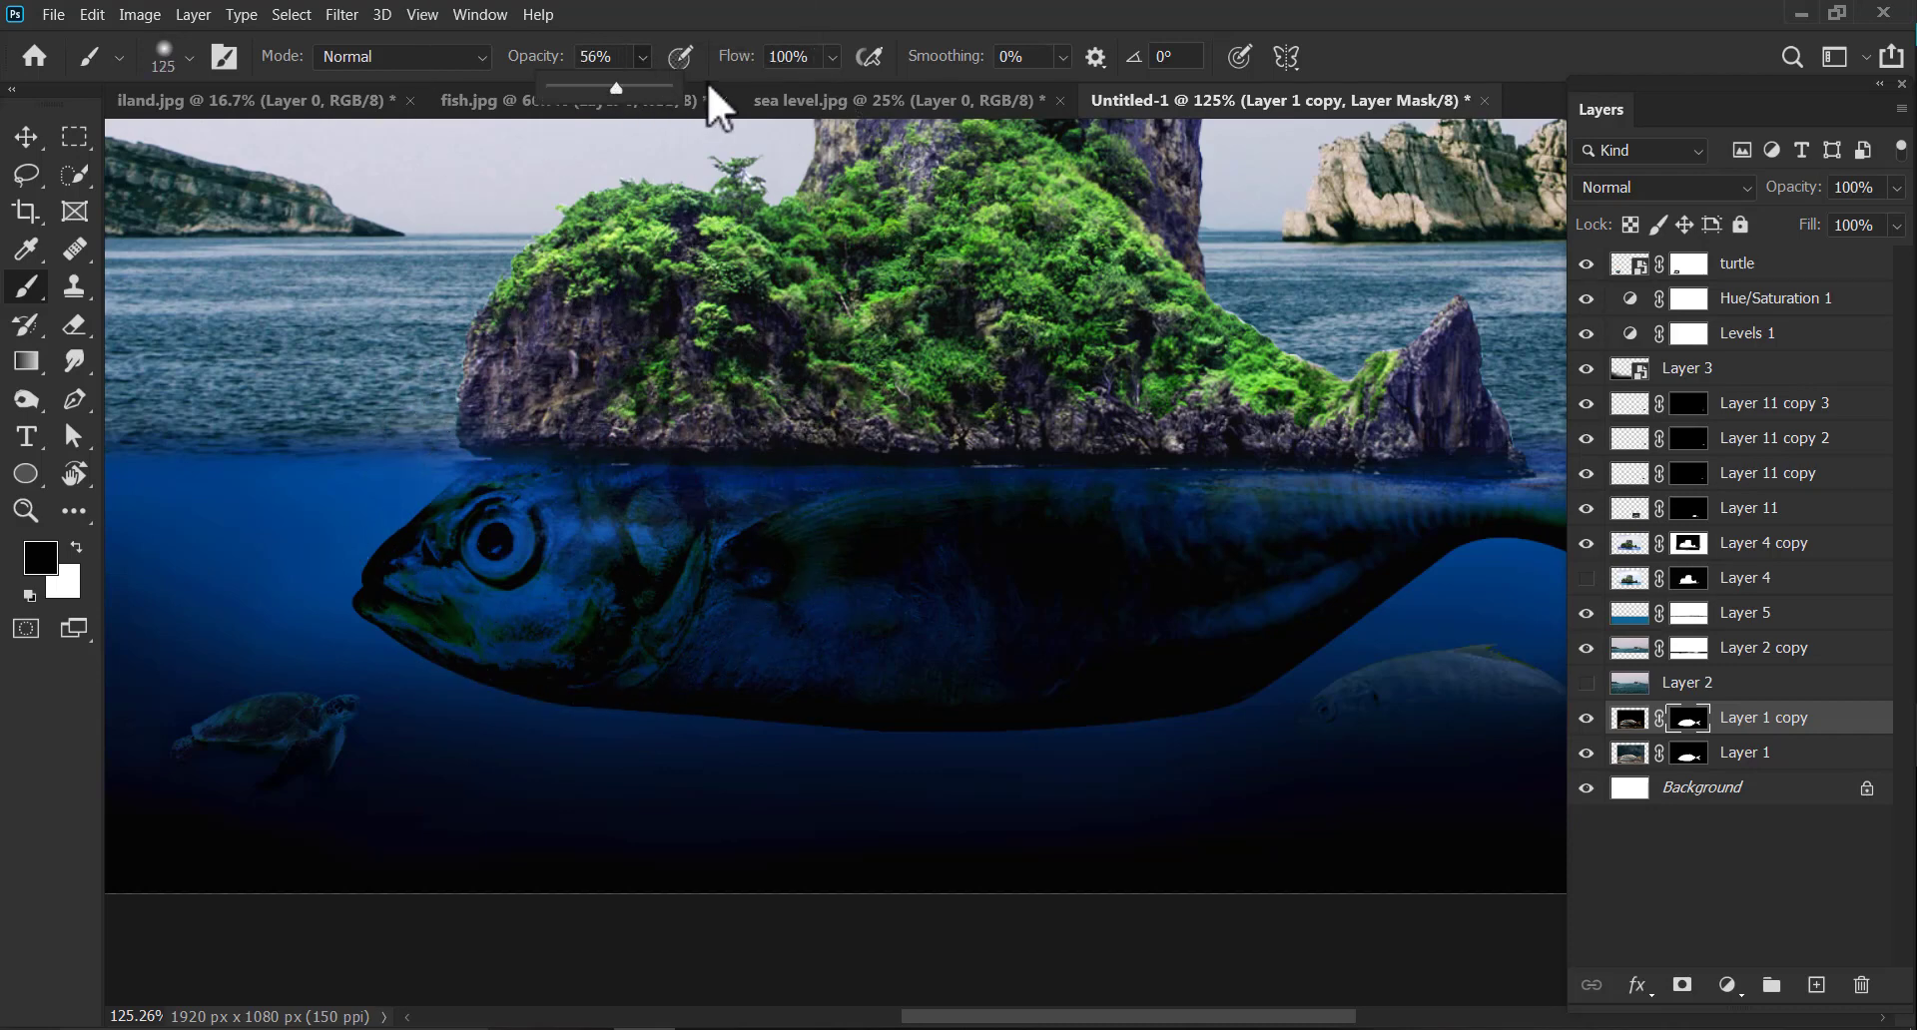
left_click(831, 57)
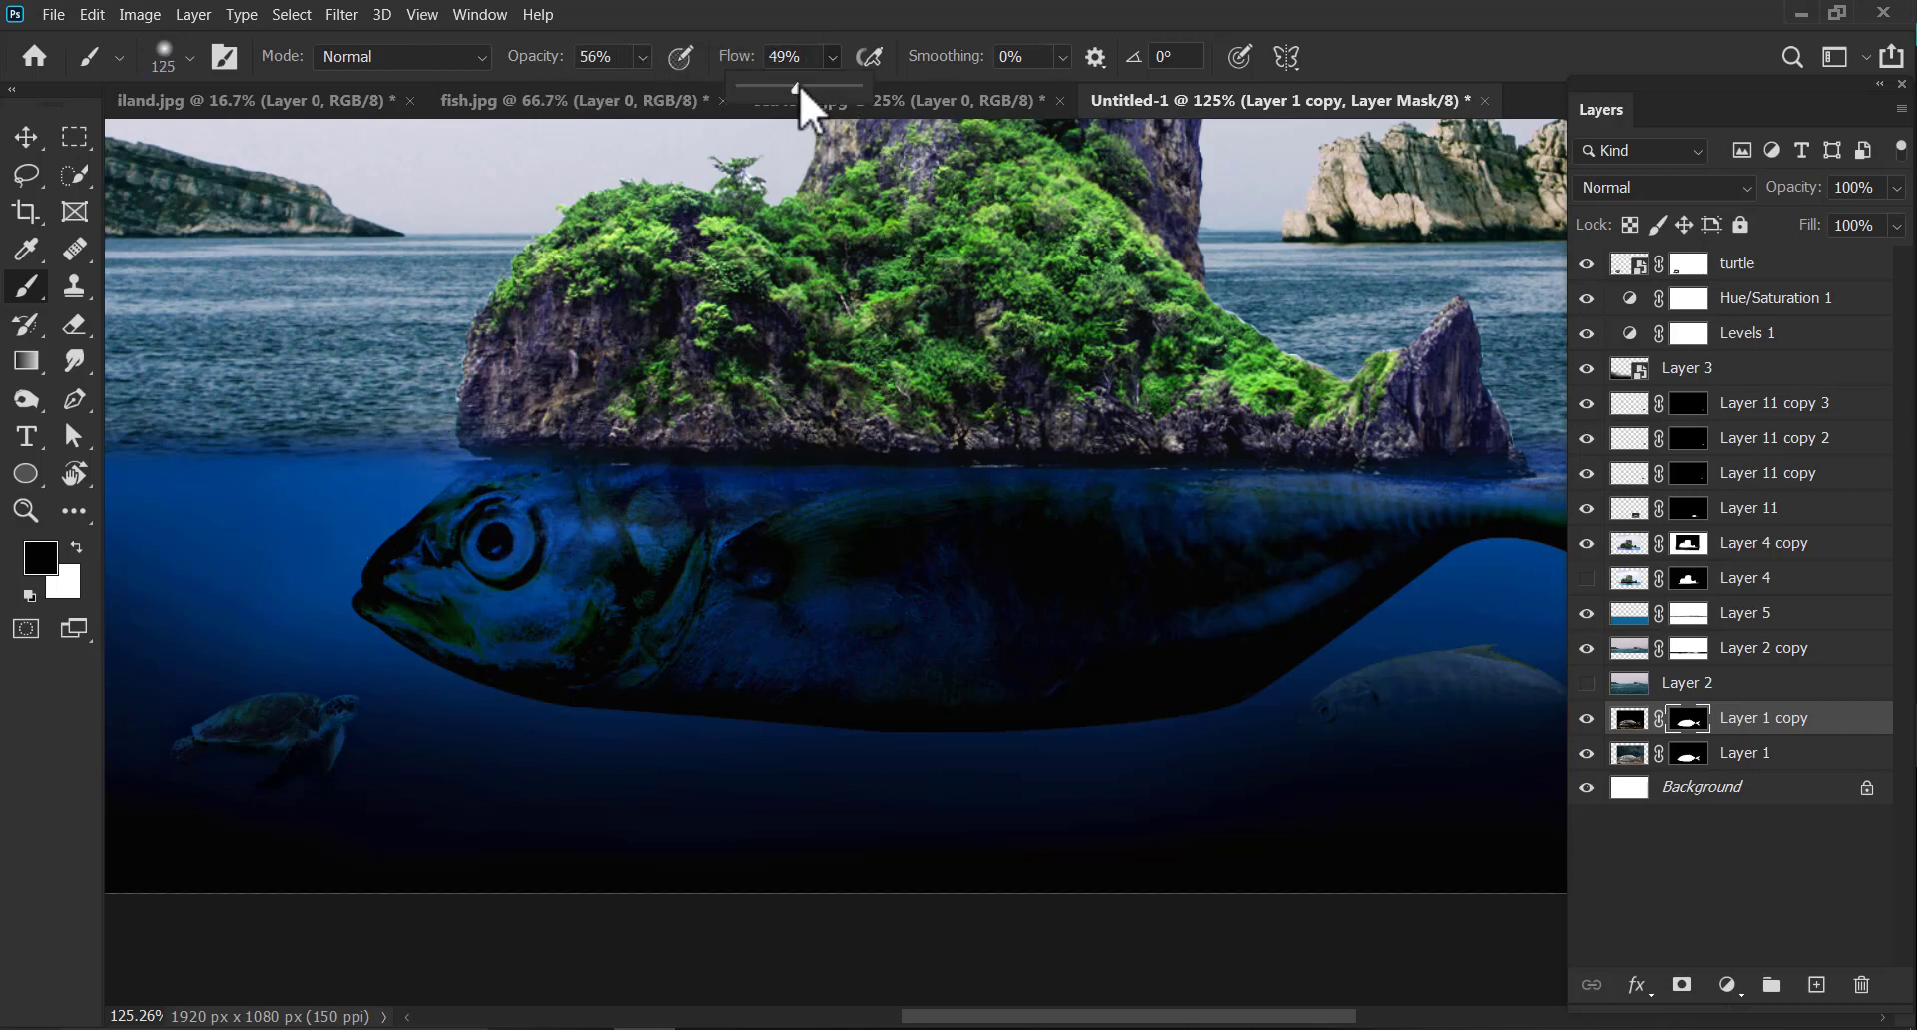
left_click(798, 86)
mouse_move(581, 517)
left_mouse_down()
mouse_move(440, 540)
mouse_move(752, 483)
mouse_move(756, 506)
mouse_move(499, 547)
mouse_move(1046, 486)
mouse_move(1231, 487)
mouse_move(952, 491)
mouse_move(578, 457)
mouse_move(428, 521)
mouse_move(578, 470)
mouse_move(447, 531)
mouse_move(782, 505)
mouse_move(663, 569)
mouse_move(1305, 505)
mouse_move(518, 518)
mouse_move(948, 480)
left_mouse_up()
Soften the mask along the fish's body with a 90 px brush and set Layer 1 copy to Multiply.
key("bracketleft")
key("bracketleft")
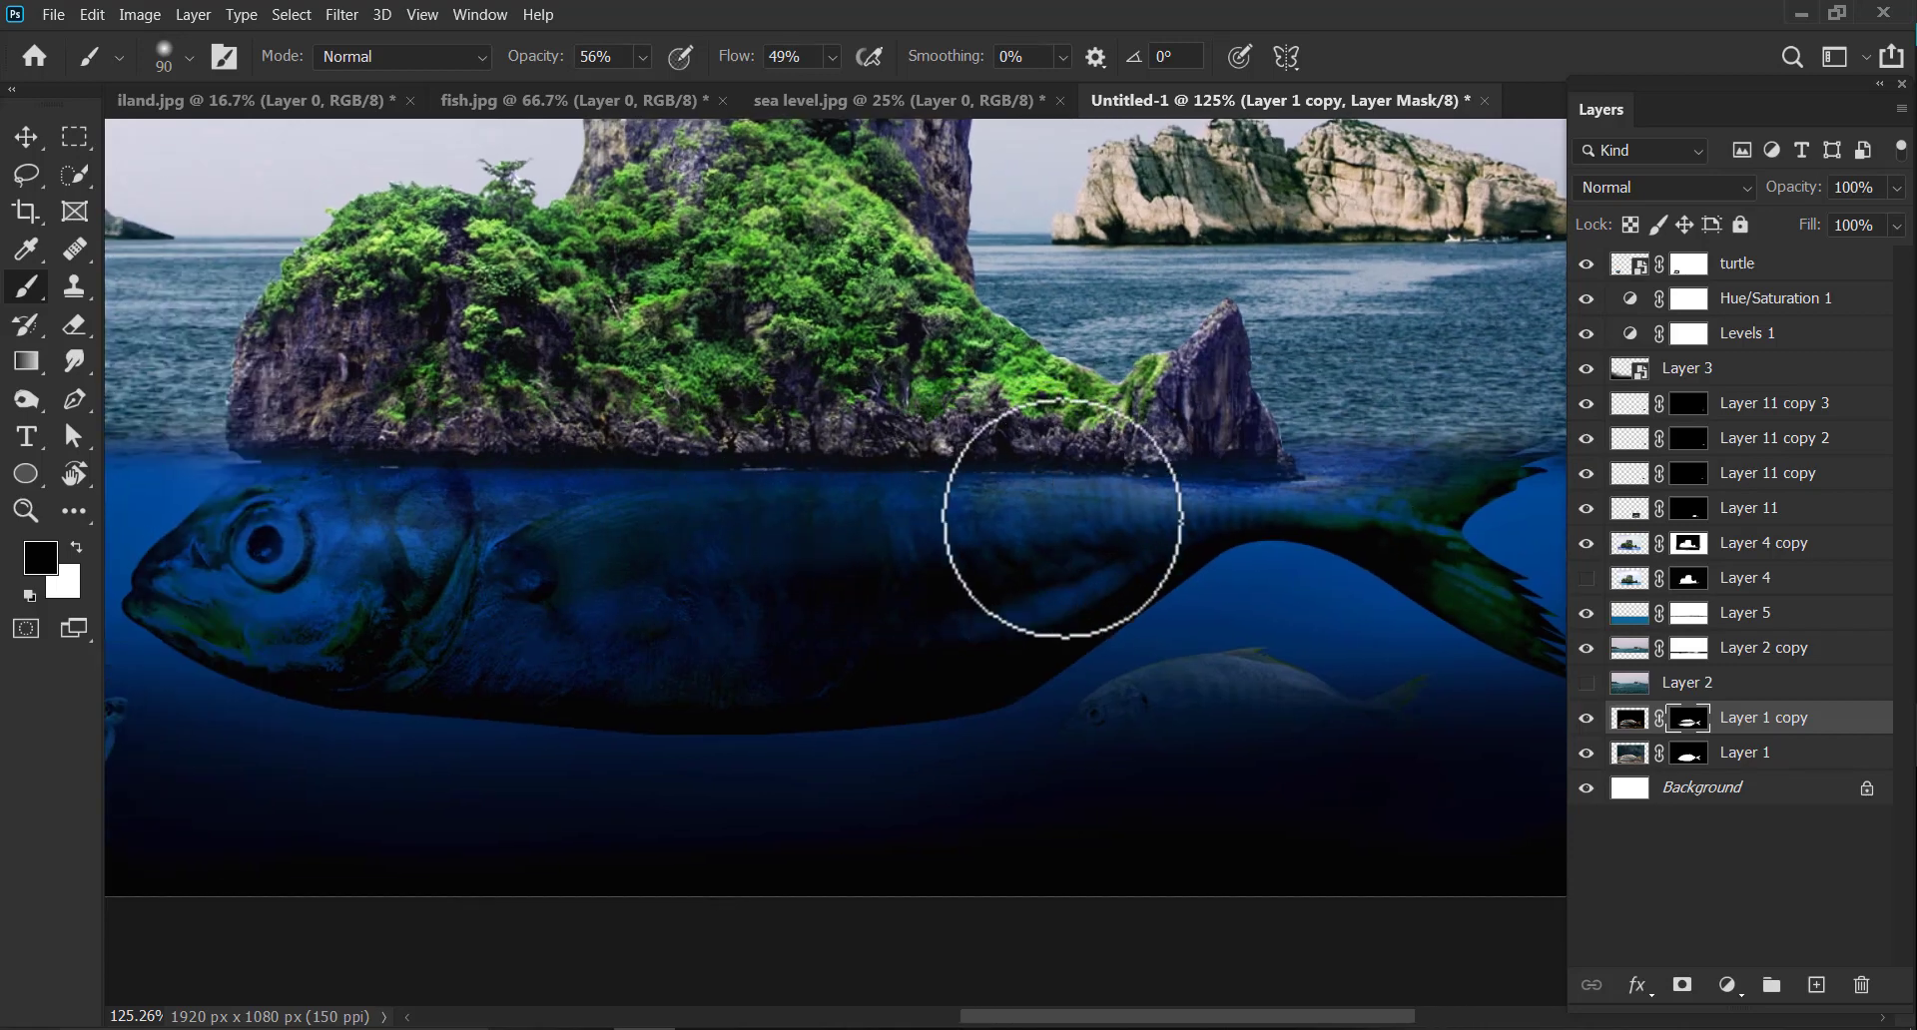
left_click_drag(679, 513, 921, 513)
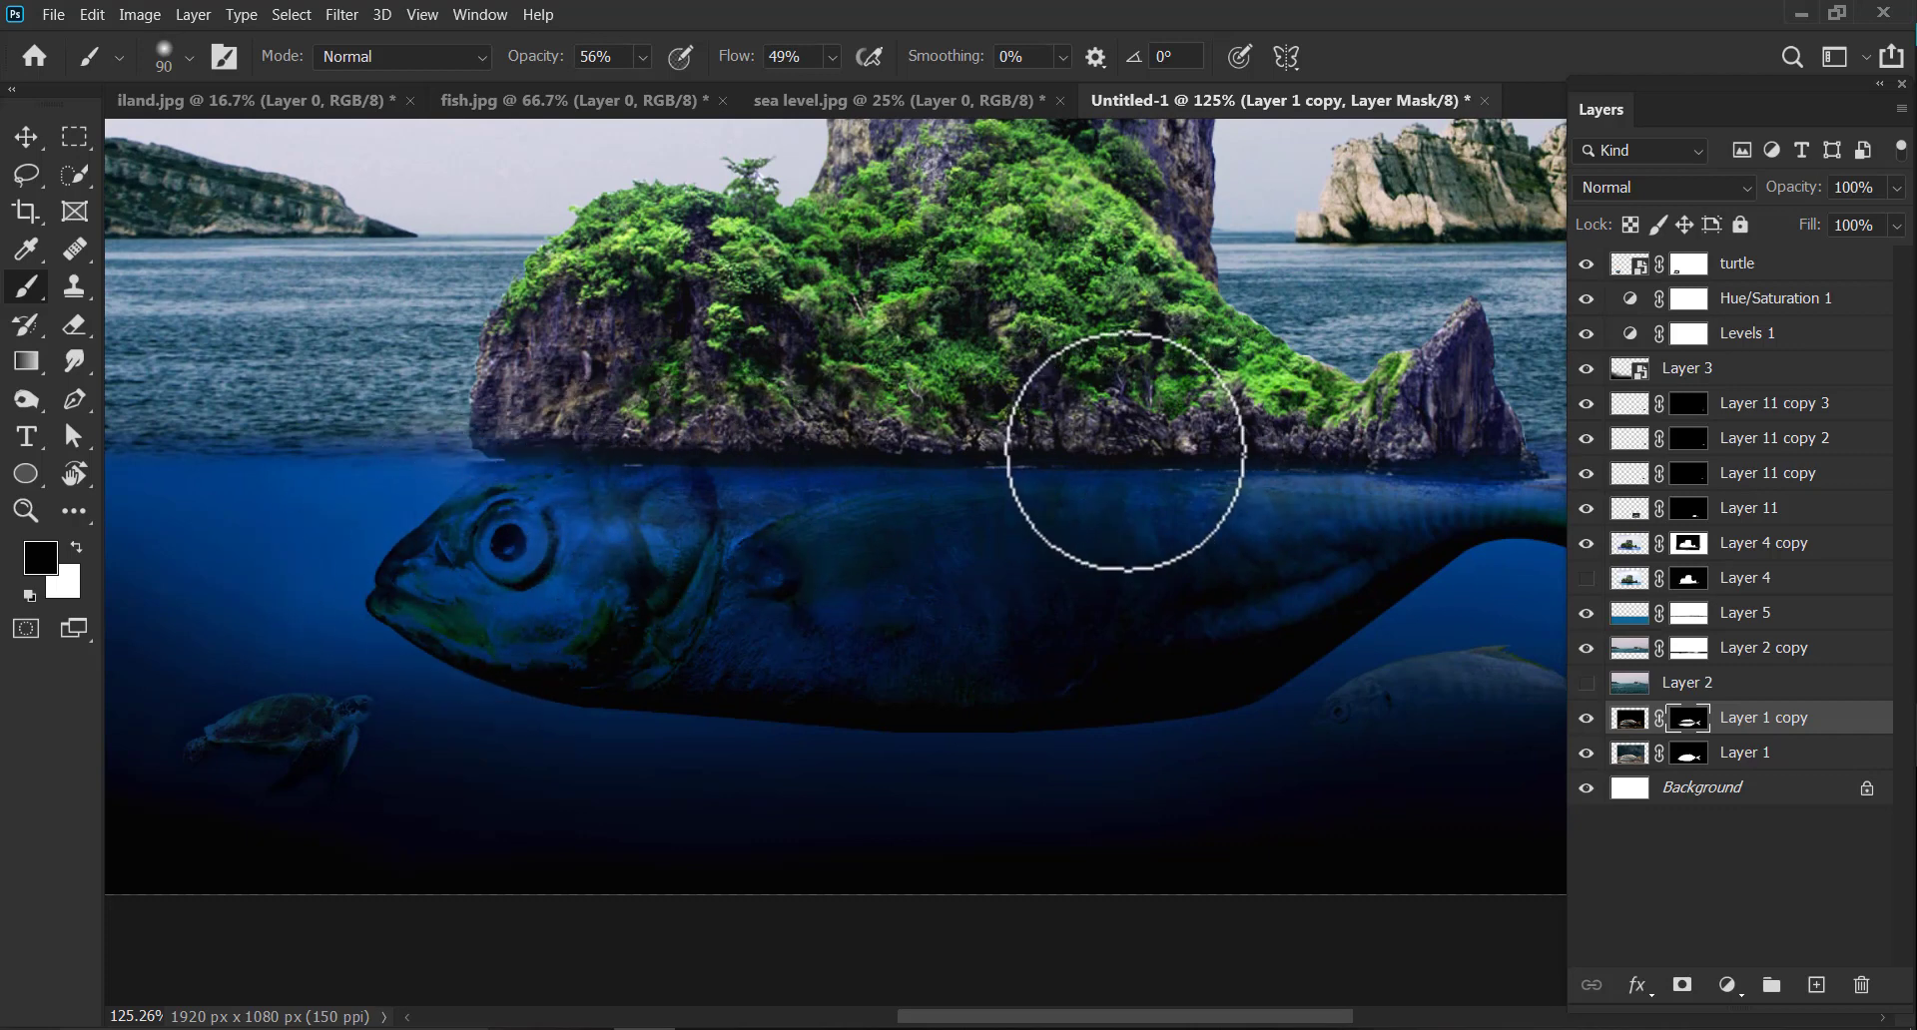
mouse_move(856, 547)
left_mouse_down()
mouse_move(933, 518)
mouse_move(888, 548)
left_mouse_up()
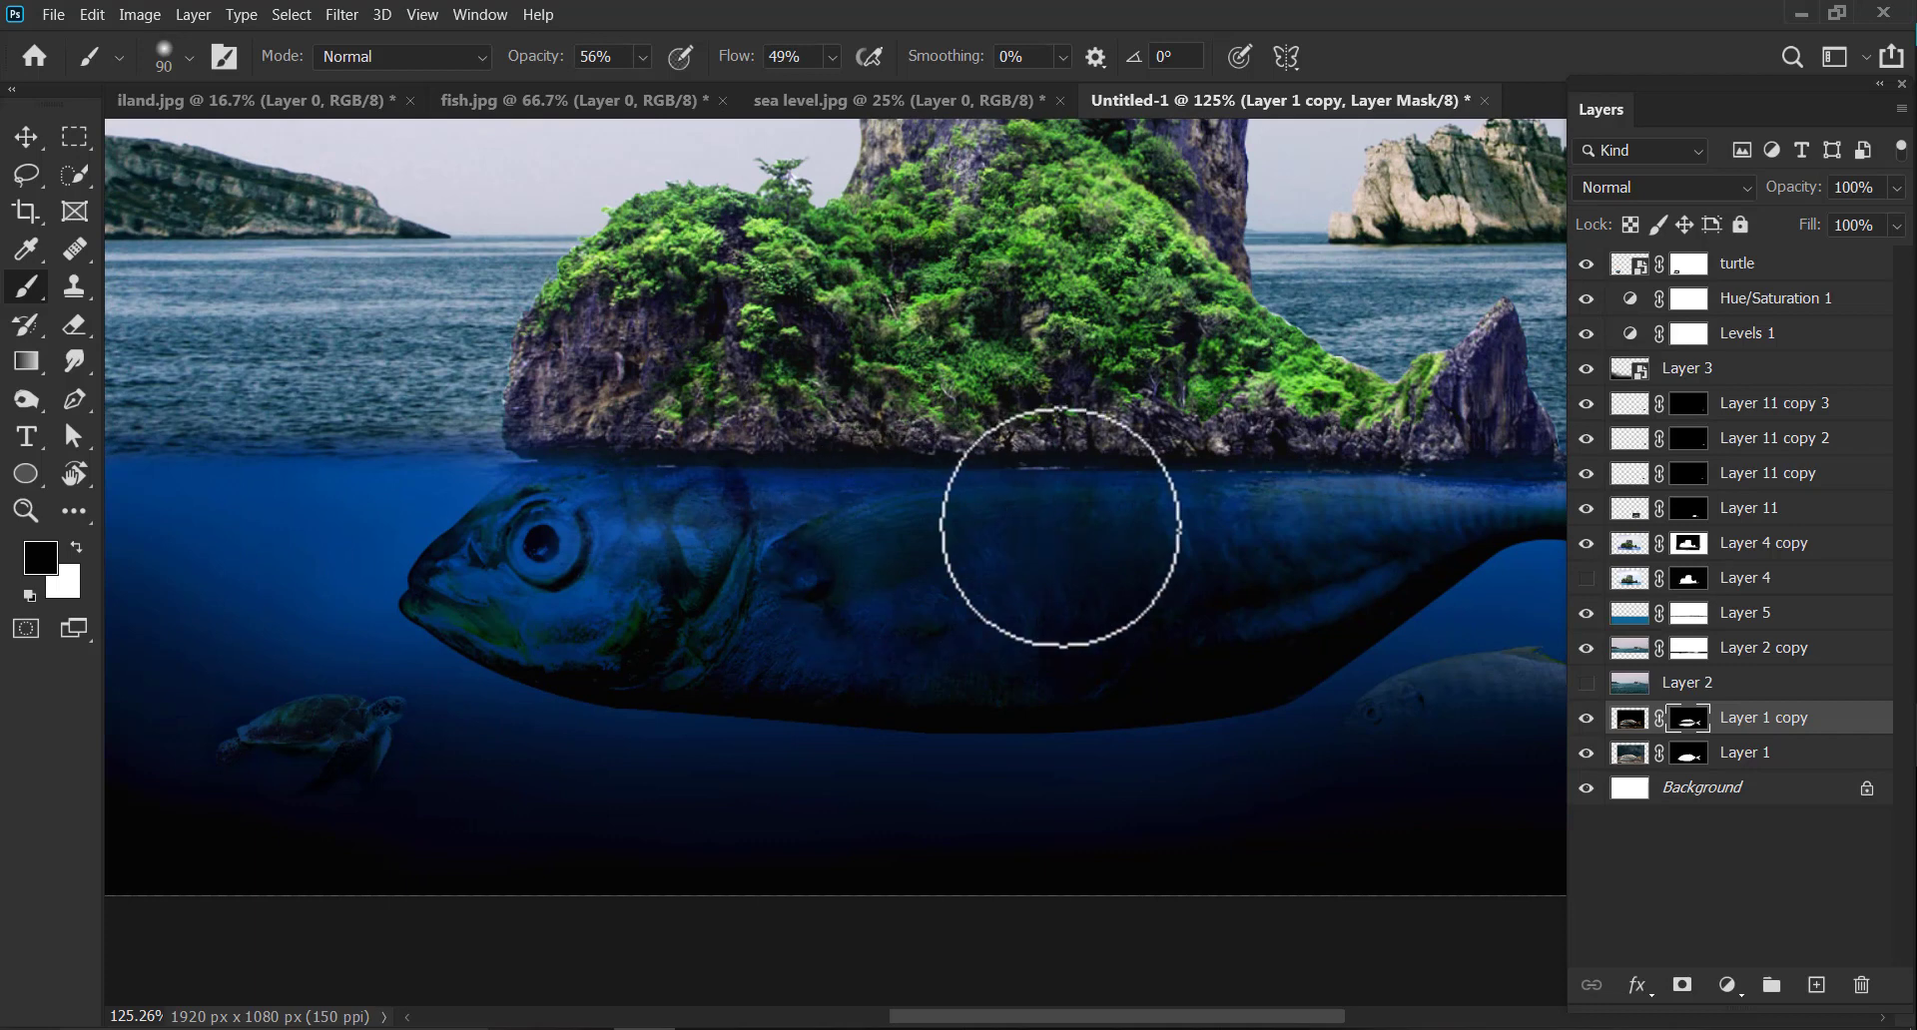
left_click(1662, 186)
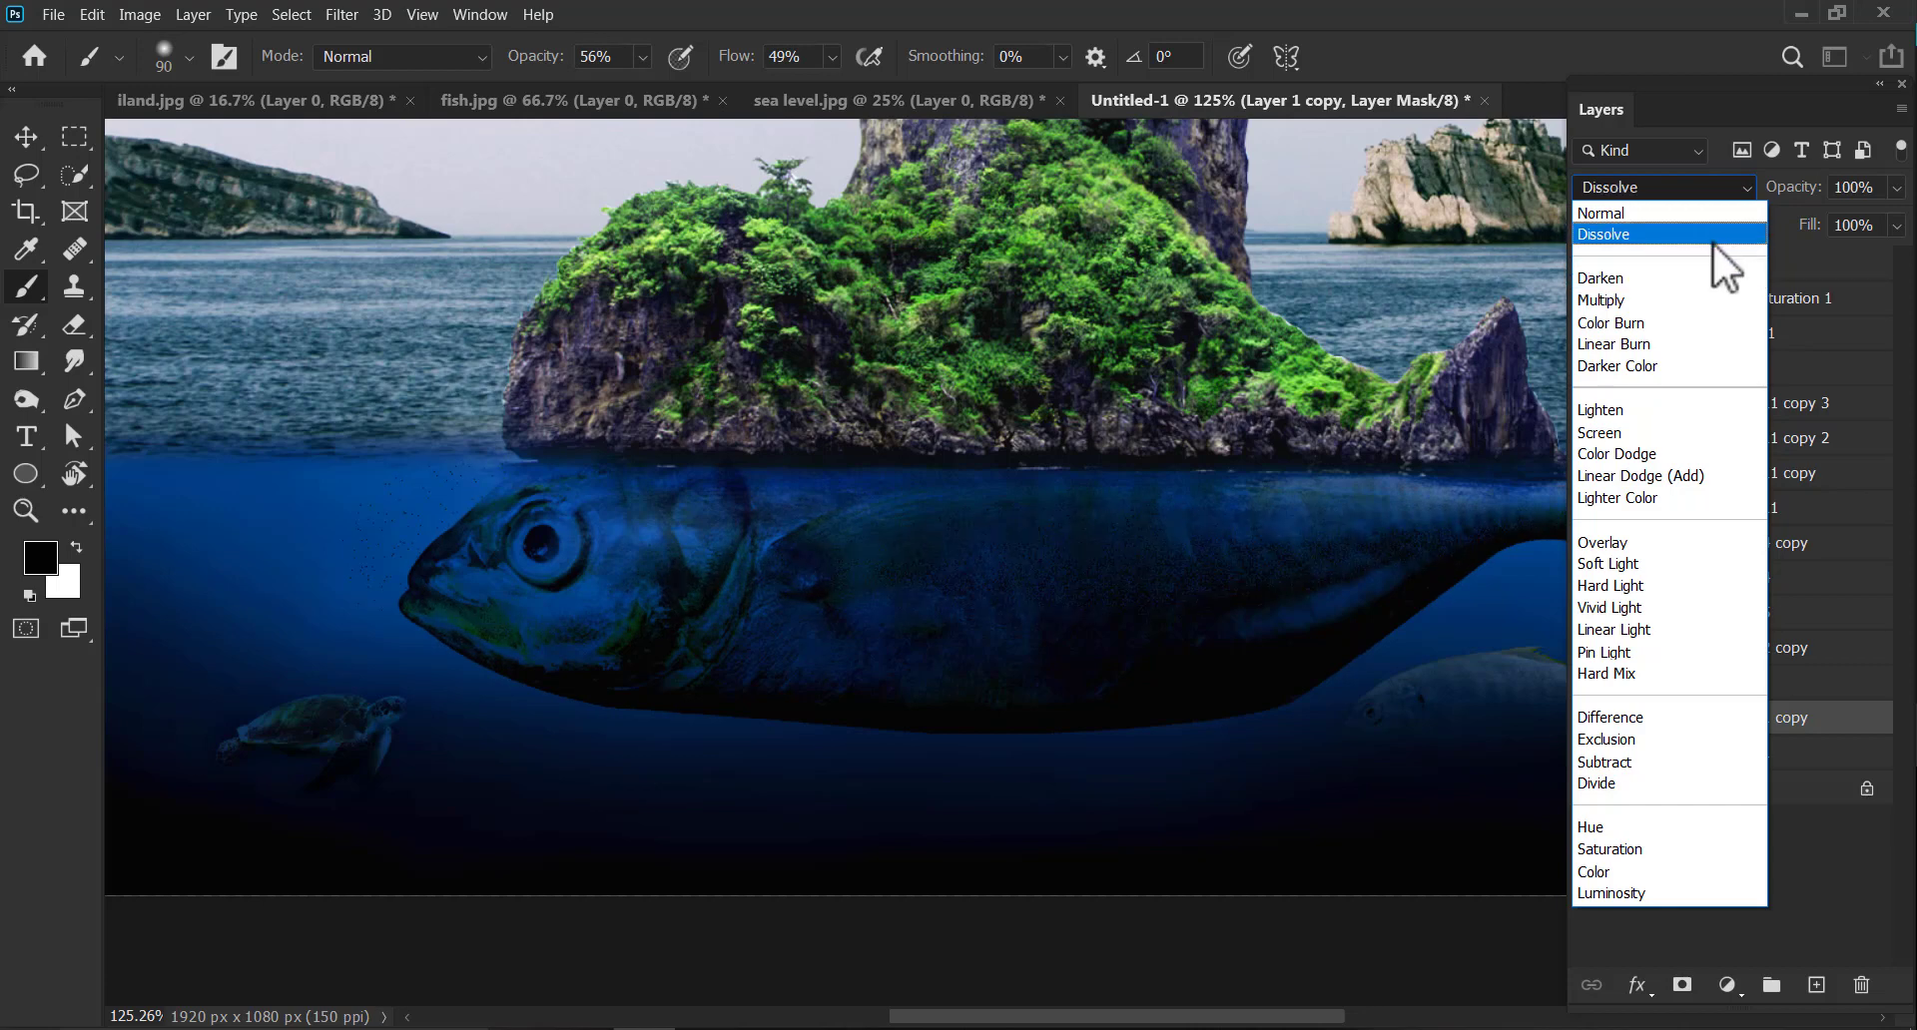
left_click(1645, 301)
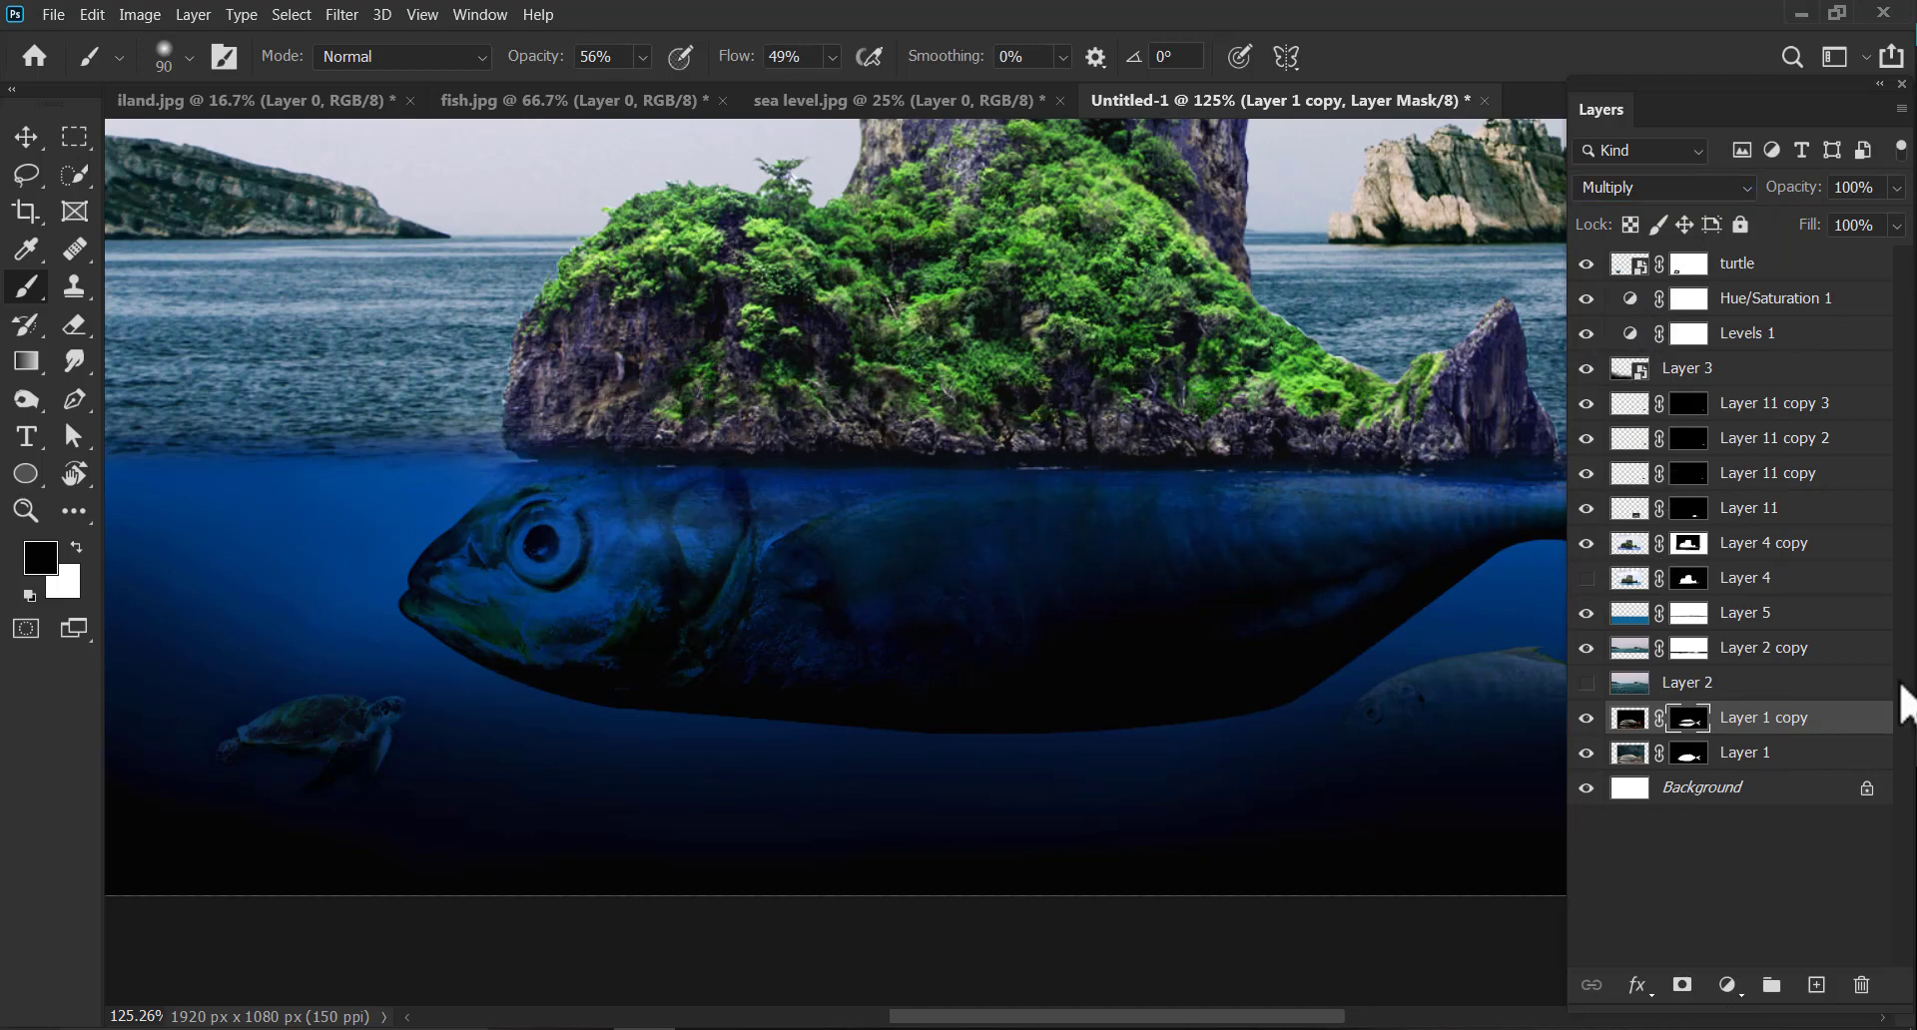
Try other blending modes on the original fish's Layer 1 and return it to Normal.
left_click(1666, 756)
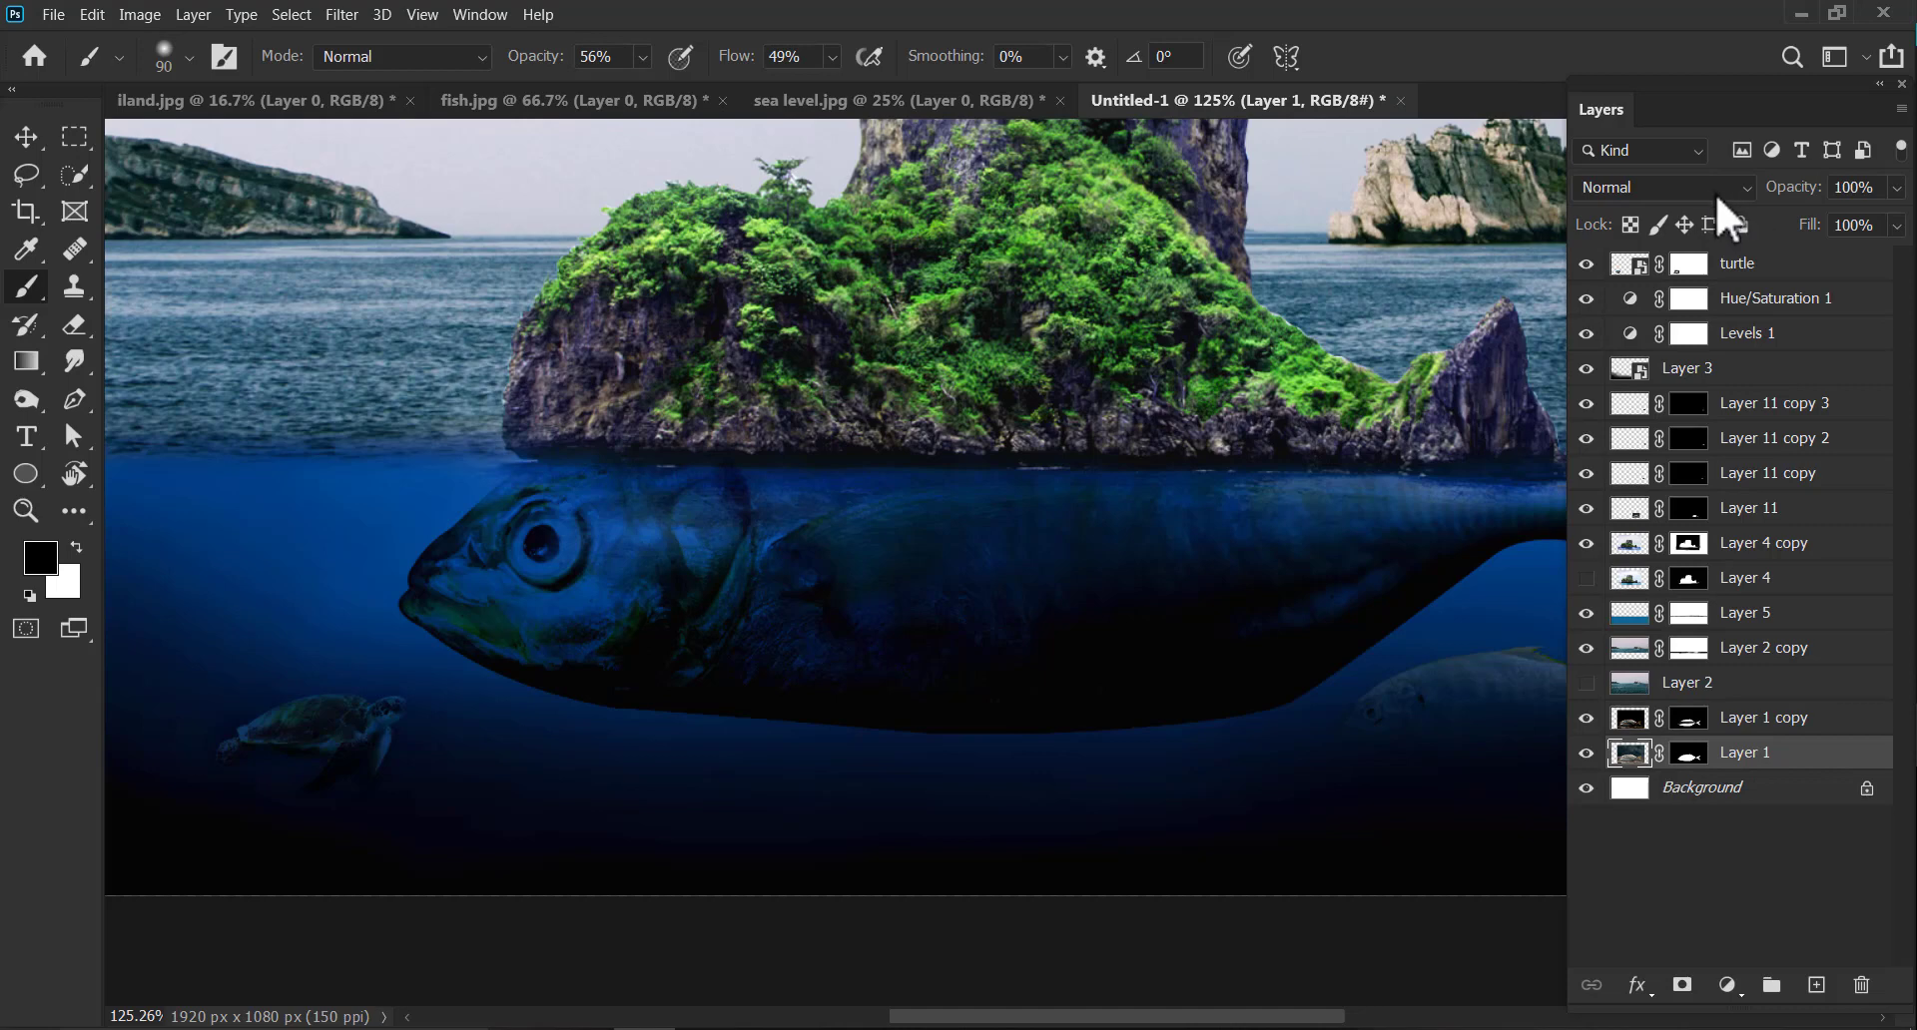
left_click(1717, 187)
left_click(1739, 195)
scroll(1739, 196, "down", 3)
scroll(1739, 196, "down", 4)
scroll(1739, 196, "down", 5)
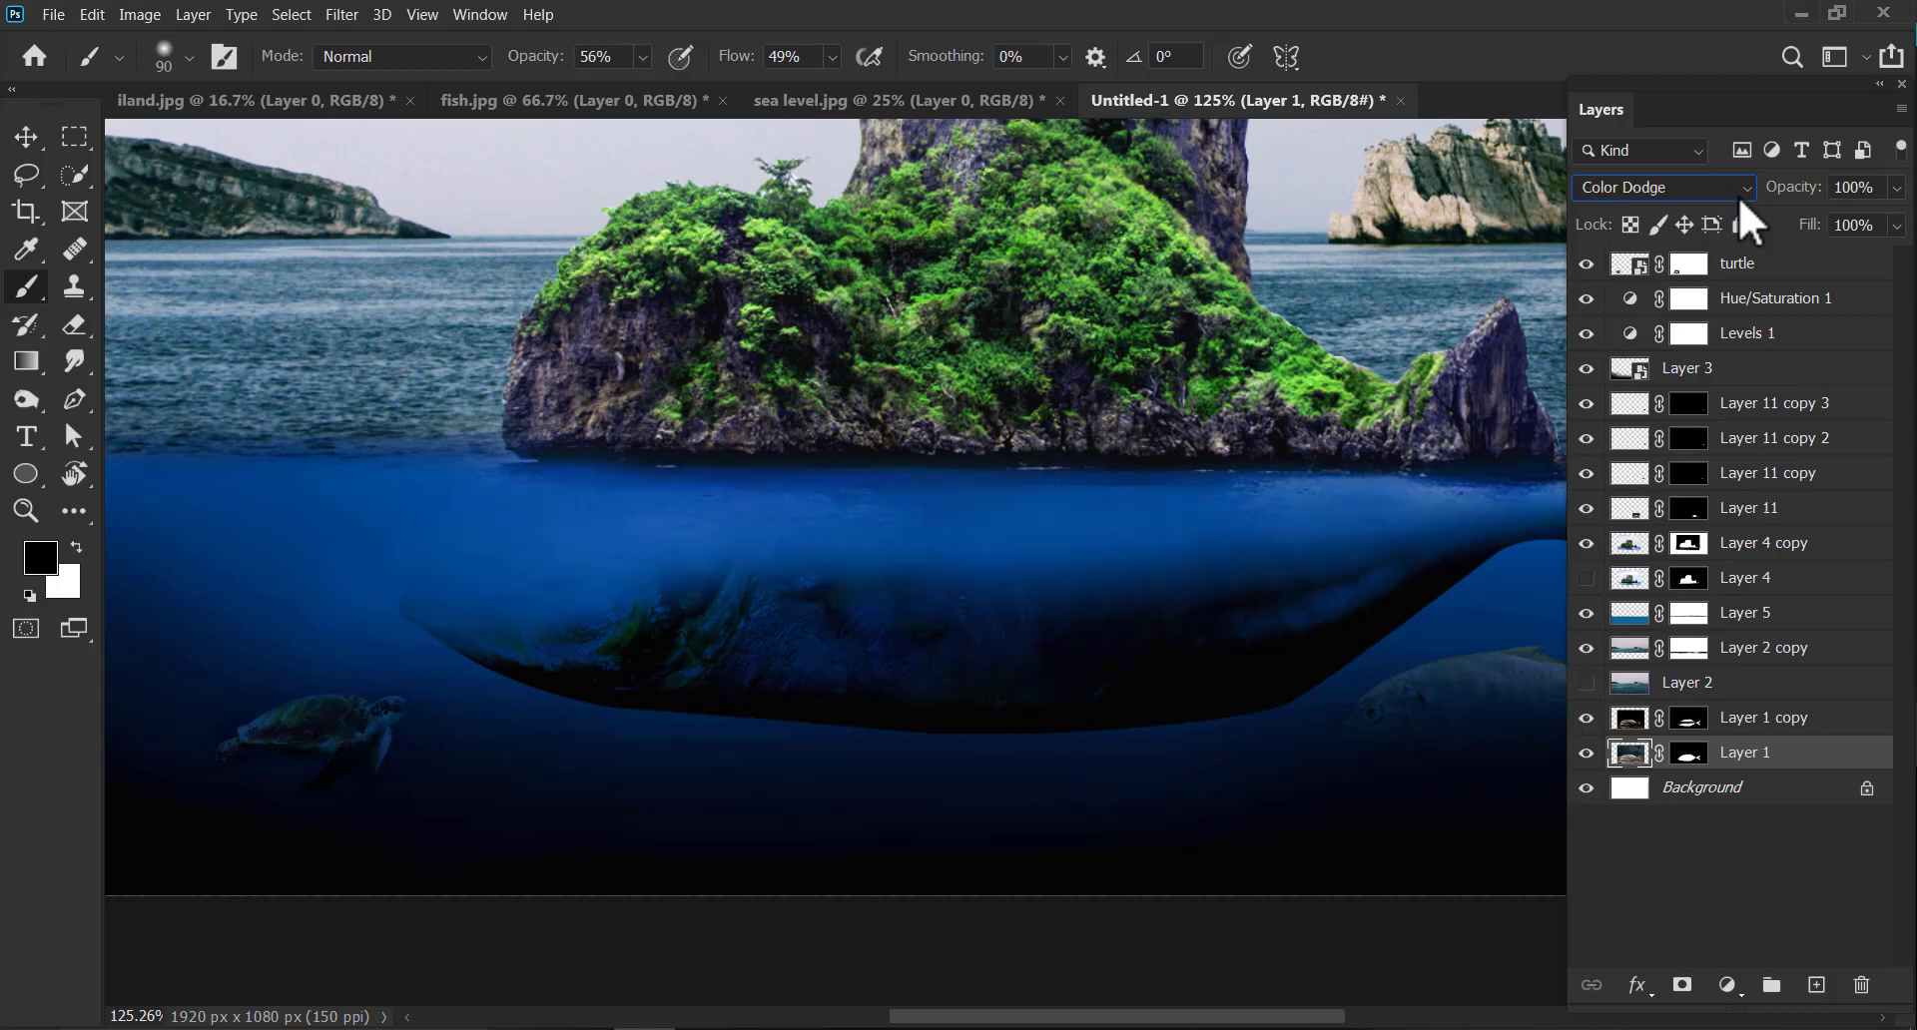
scroll(1739, 195, "down", 1)
scroll(1739, 196, "down", 1)
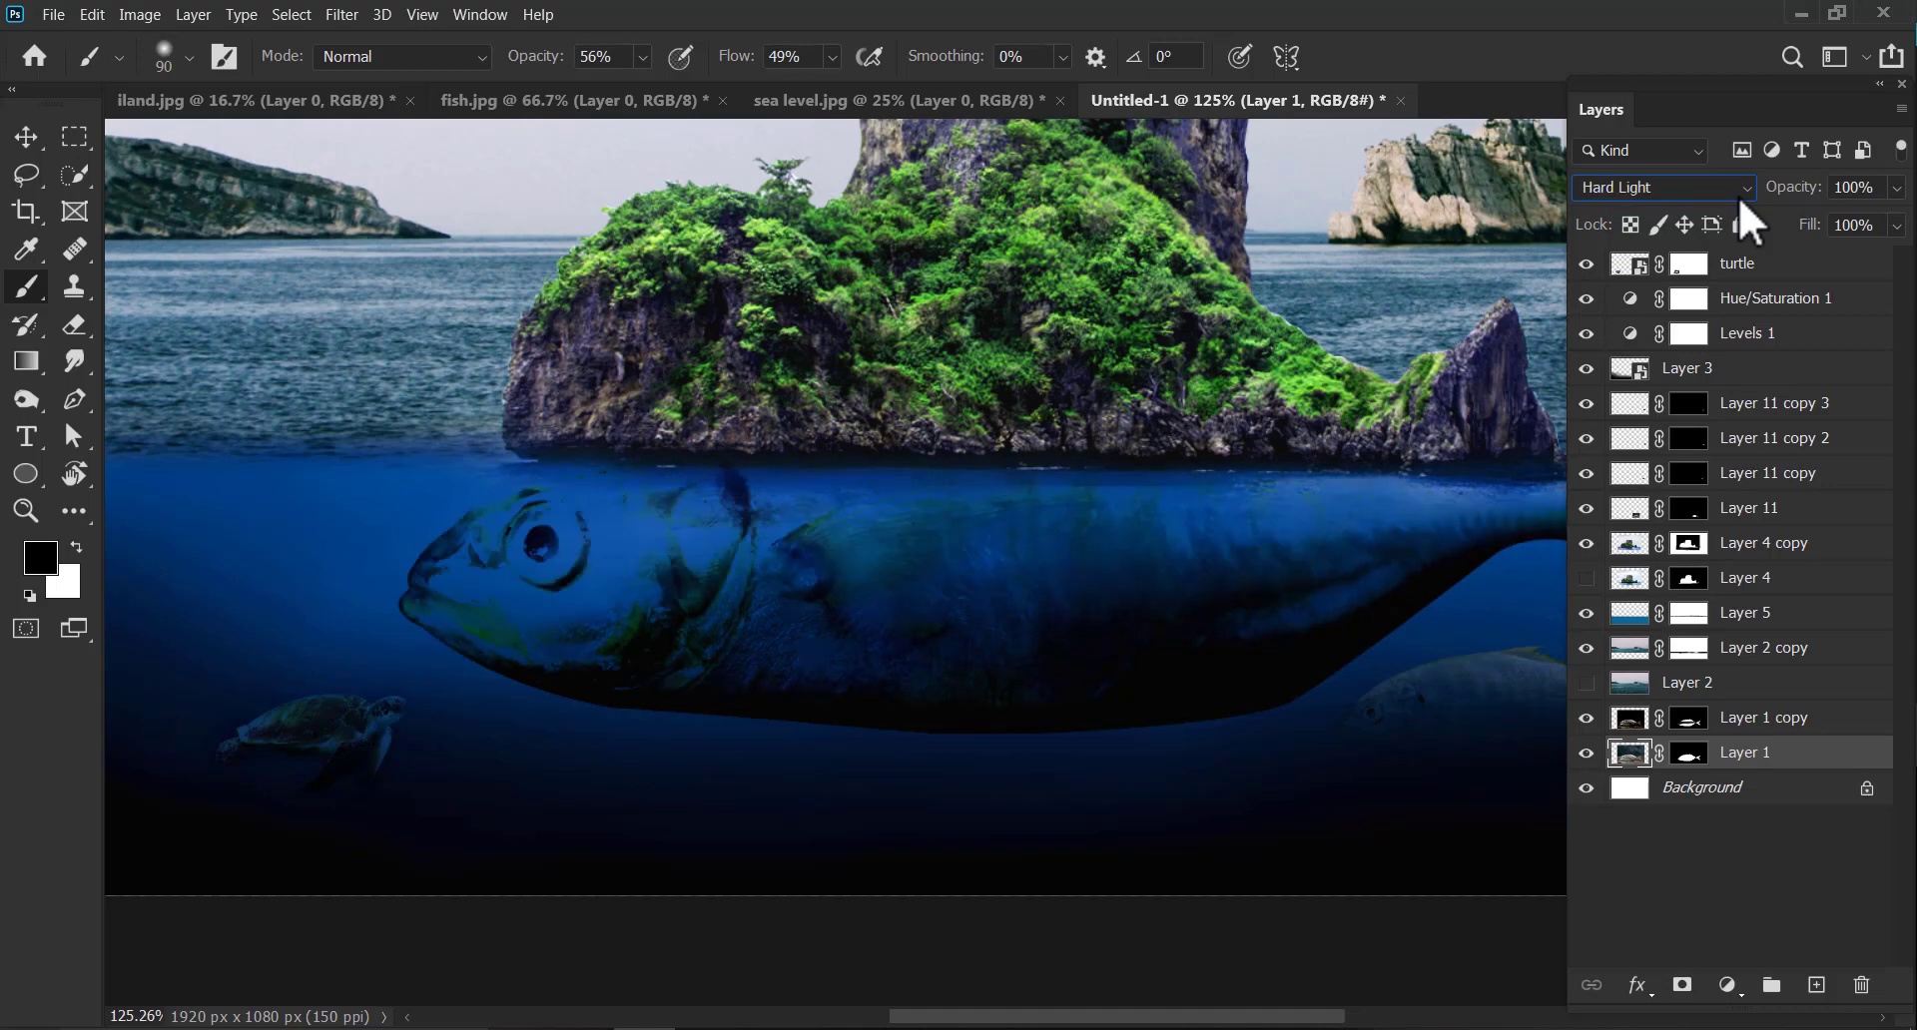
scroll(1739, 196, "down", 4)
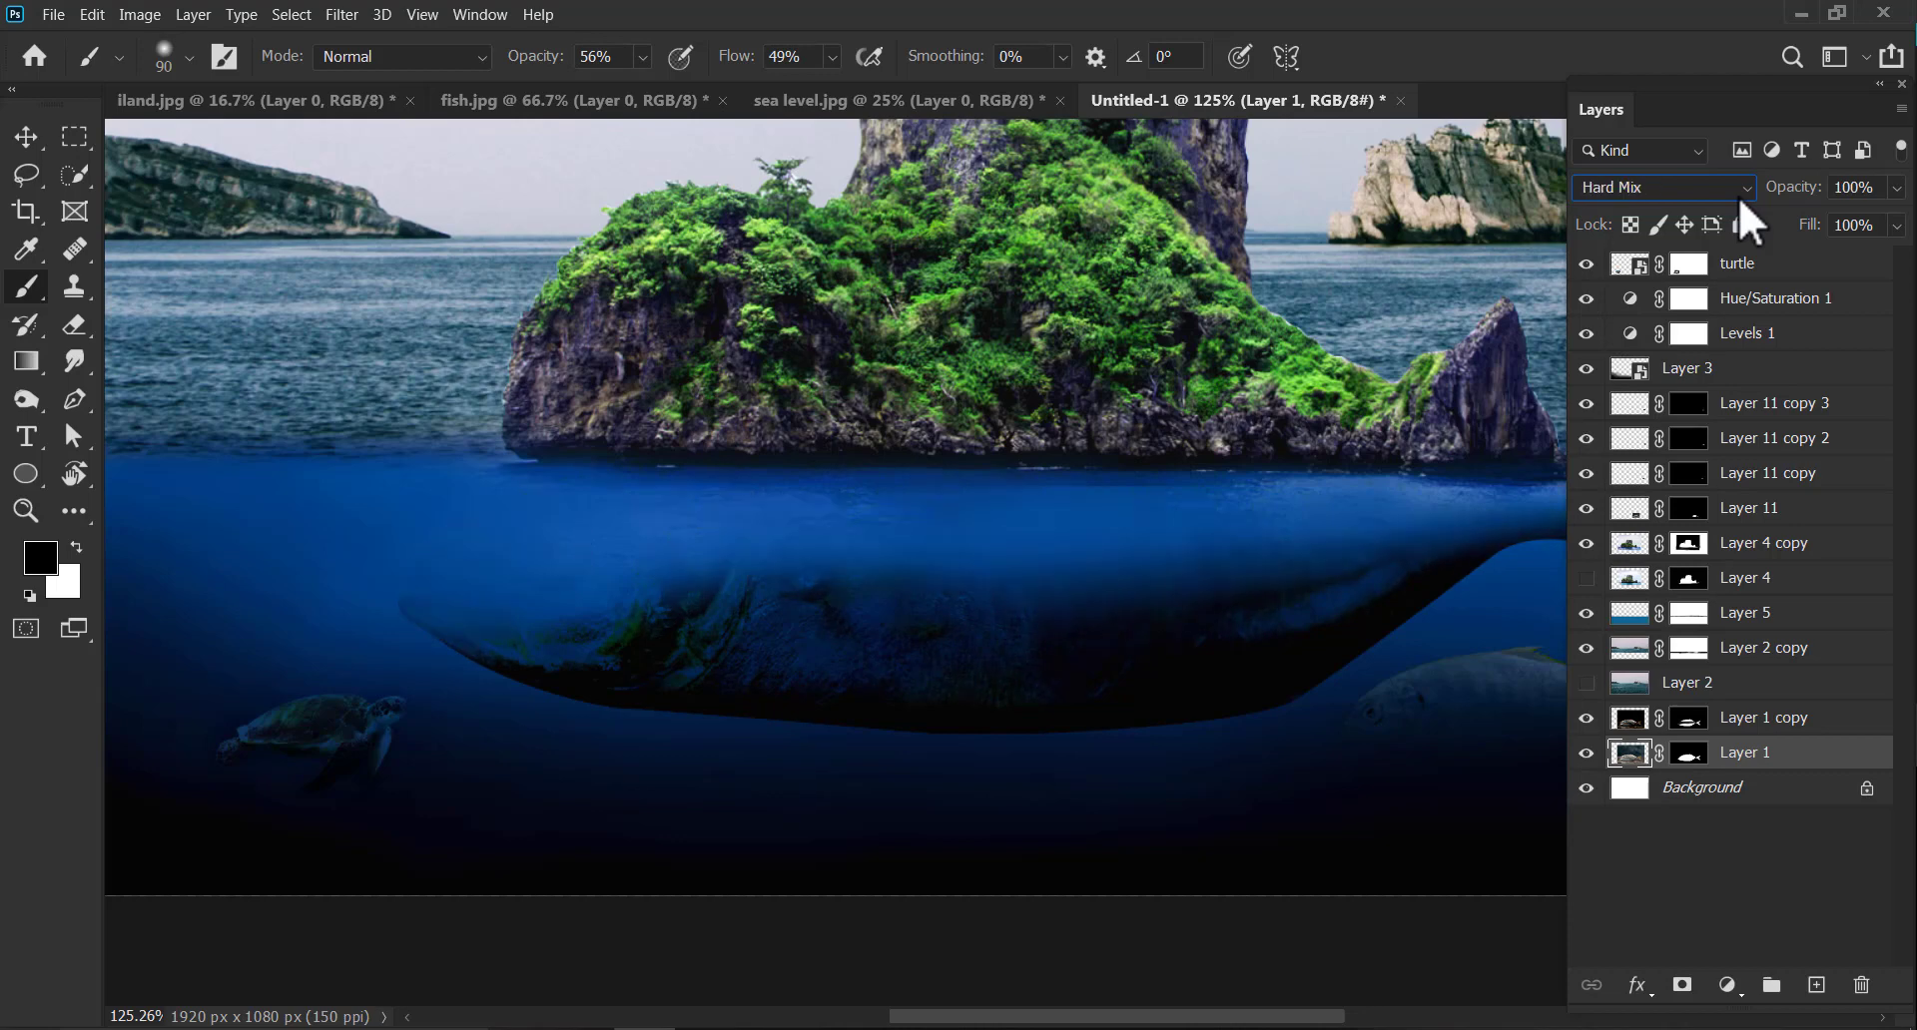
scroll(1739, 196, "down", 3)
scroll(1739, 195, "up", 6)
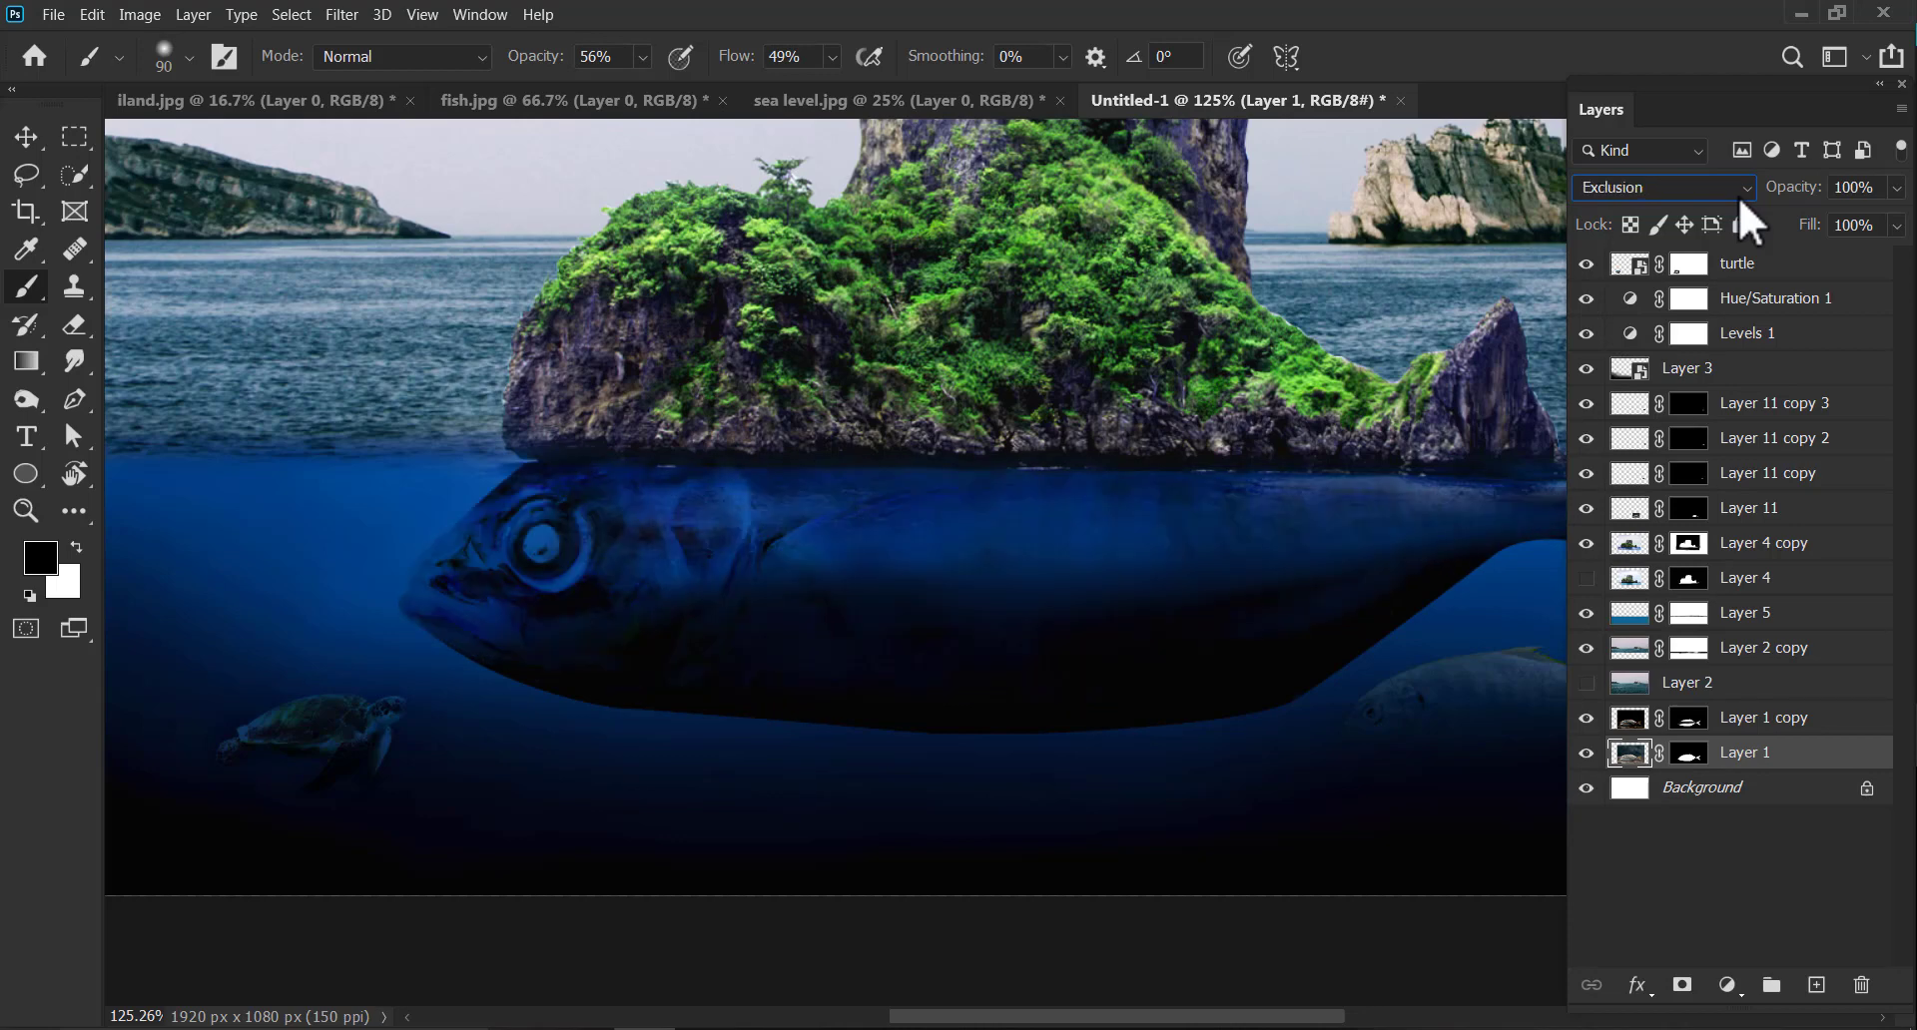
scroll(1739, 195, "up", 8)
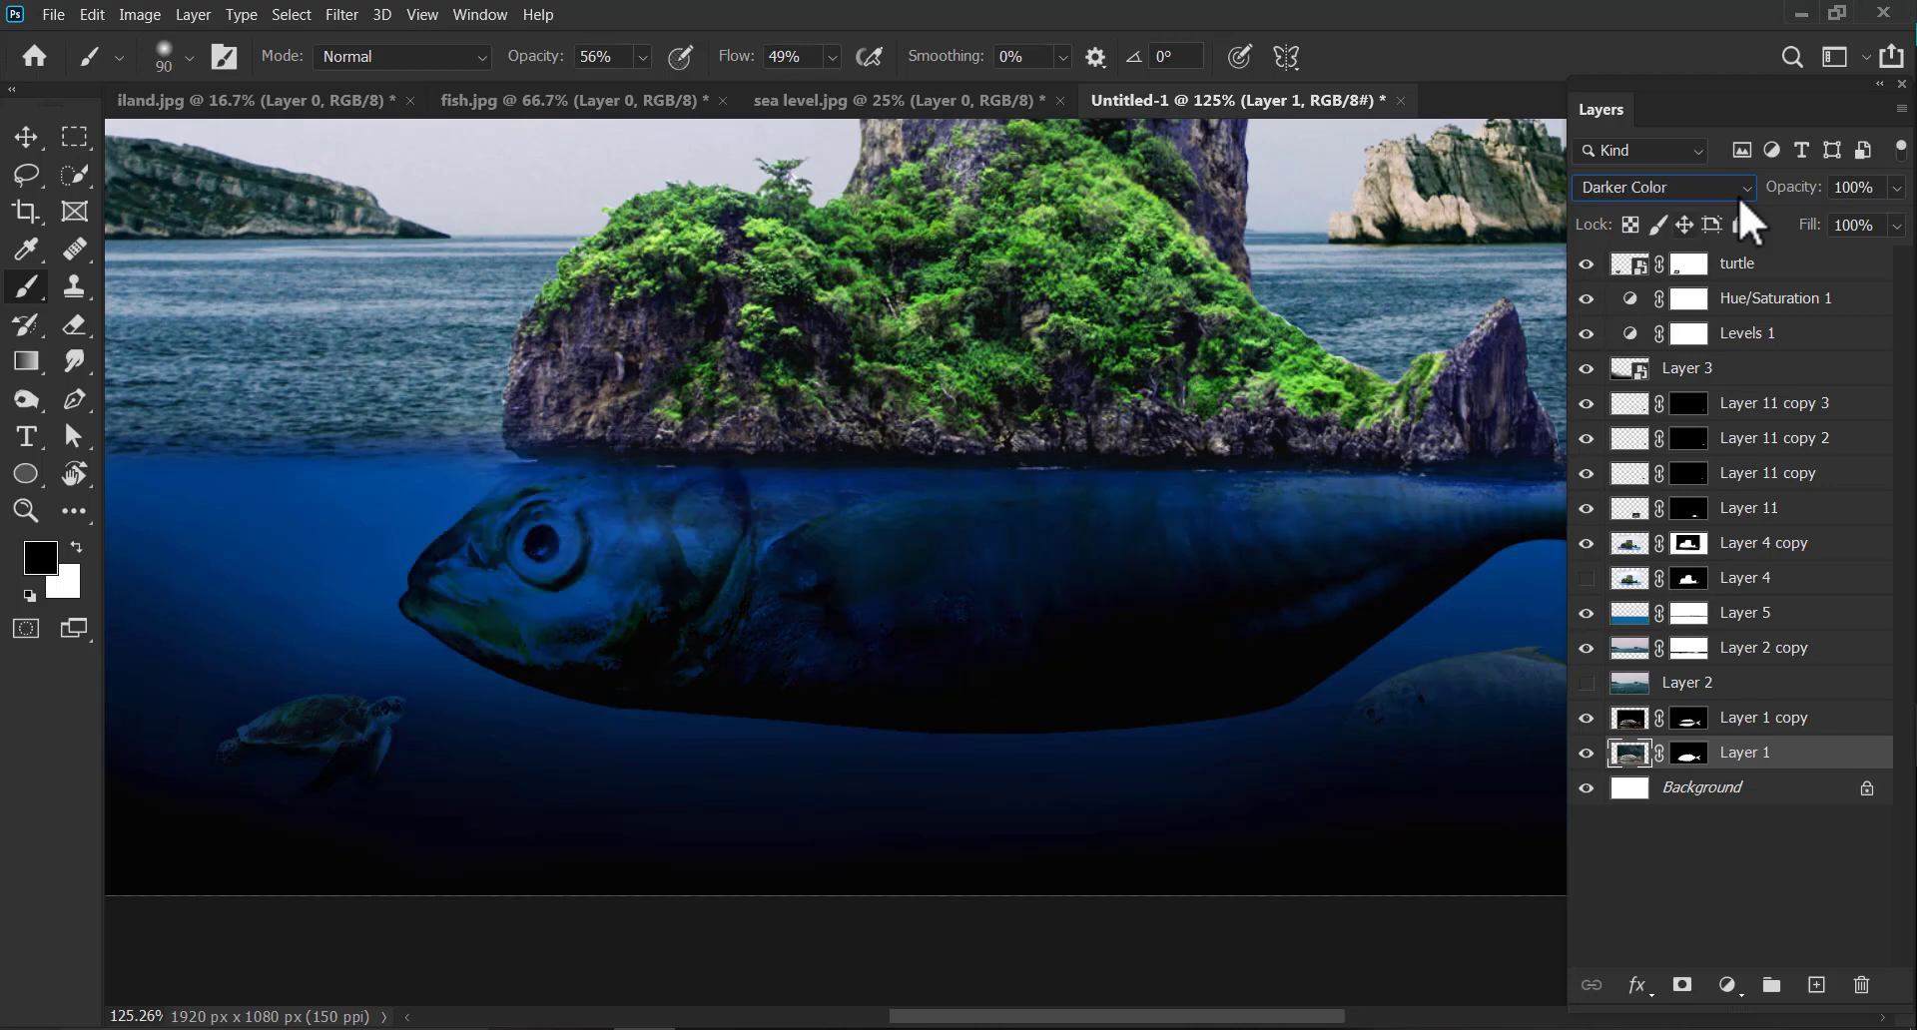
left_click(1706, 192)
left_click(1639, 210)
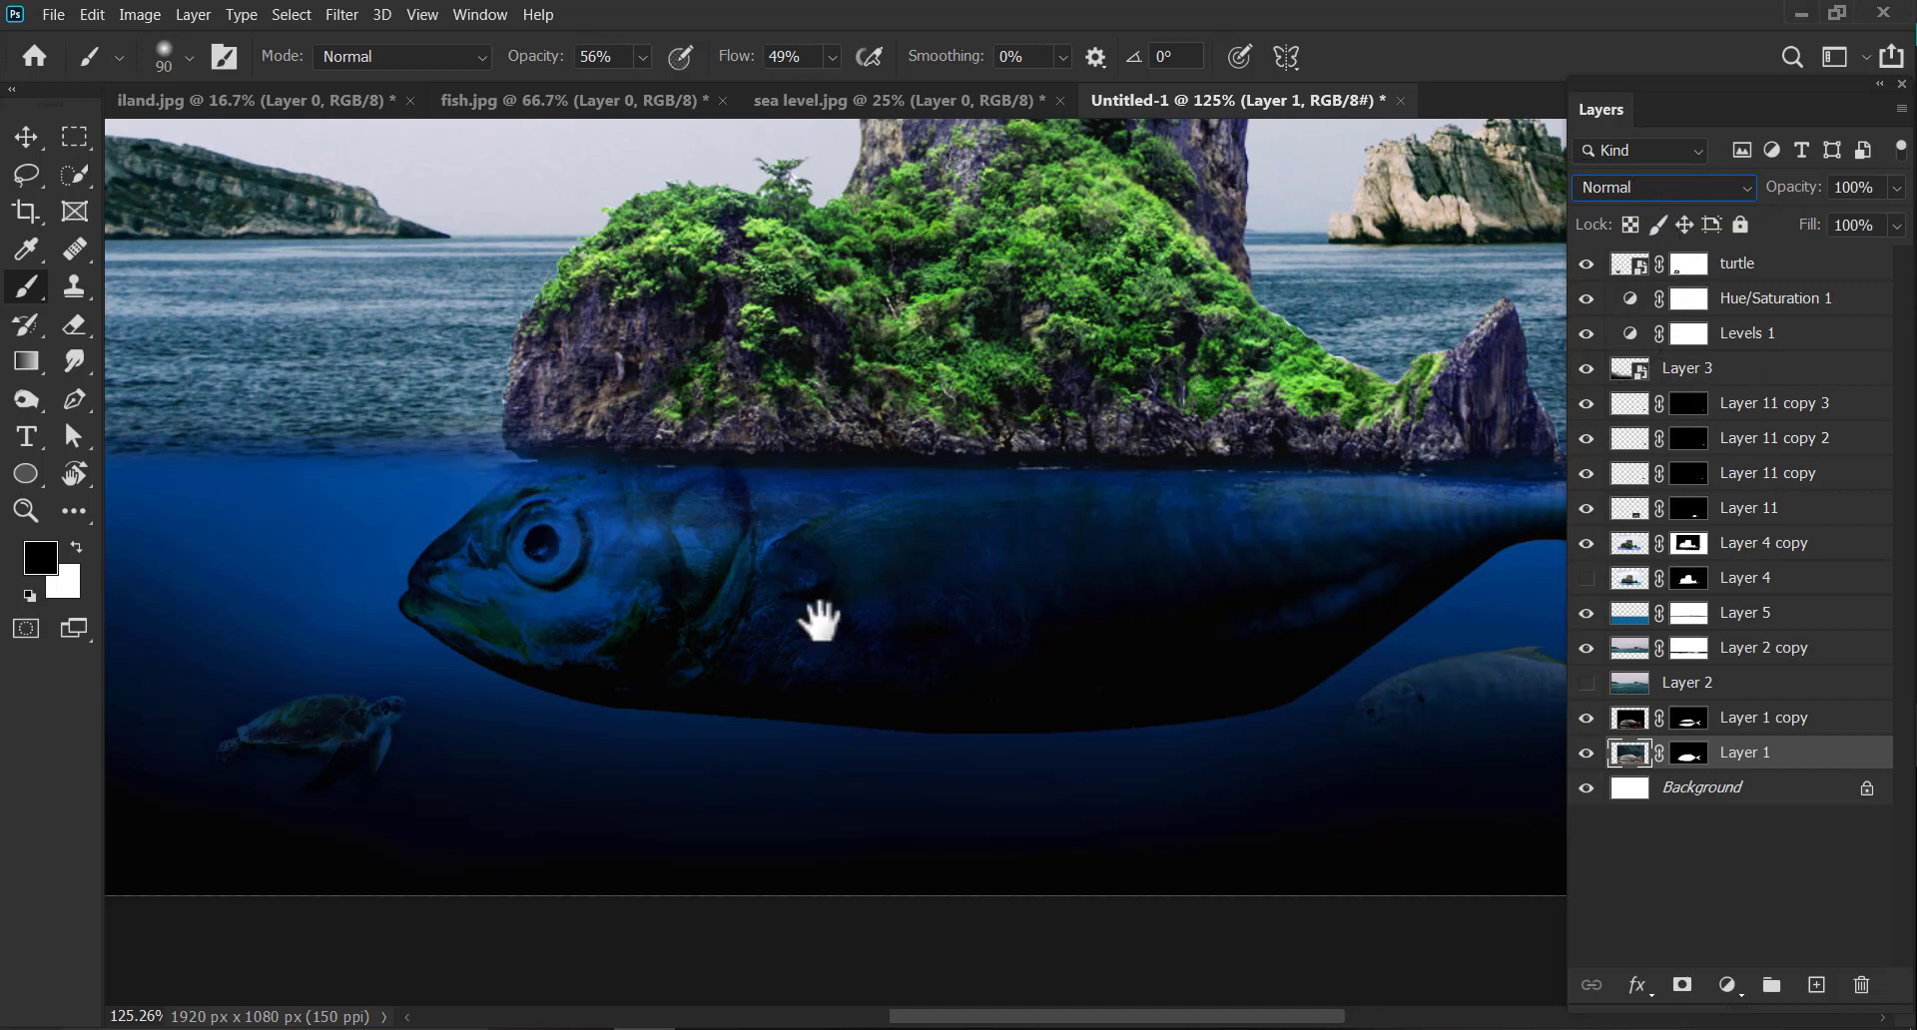
Try other blending modes on the blue water's Layer 5, including Linear Burn, Hard Light, Subtract and Hue, and return it to Multiply.
left_click_drag(812, 620, 978, 631)
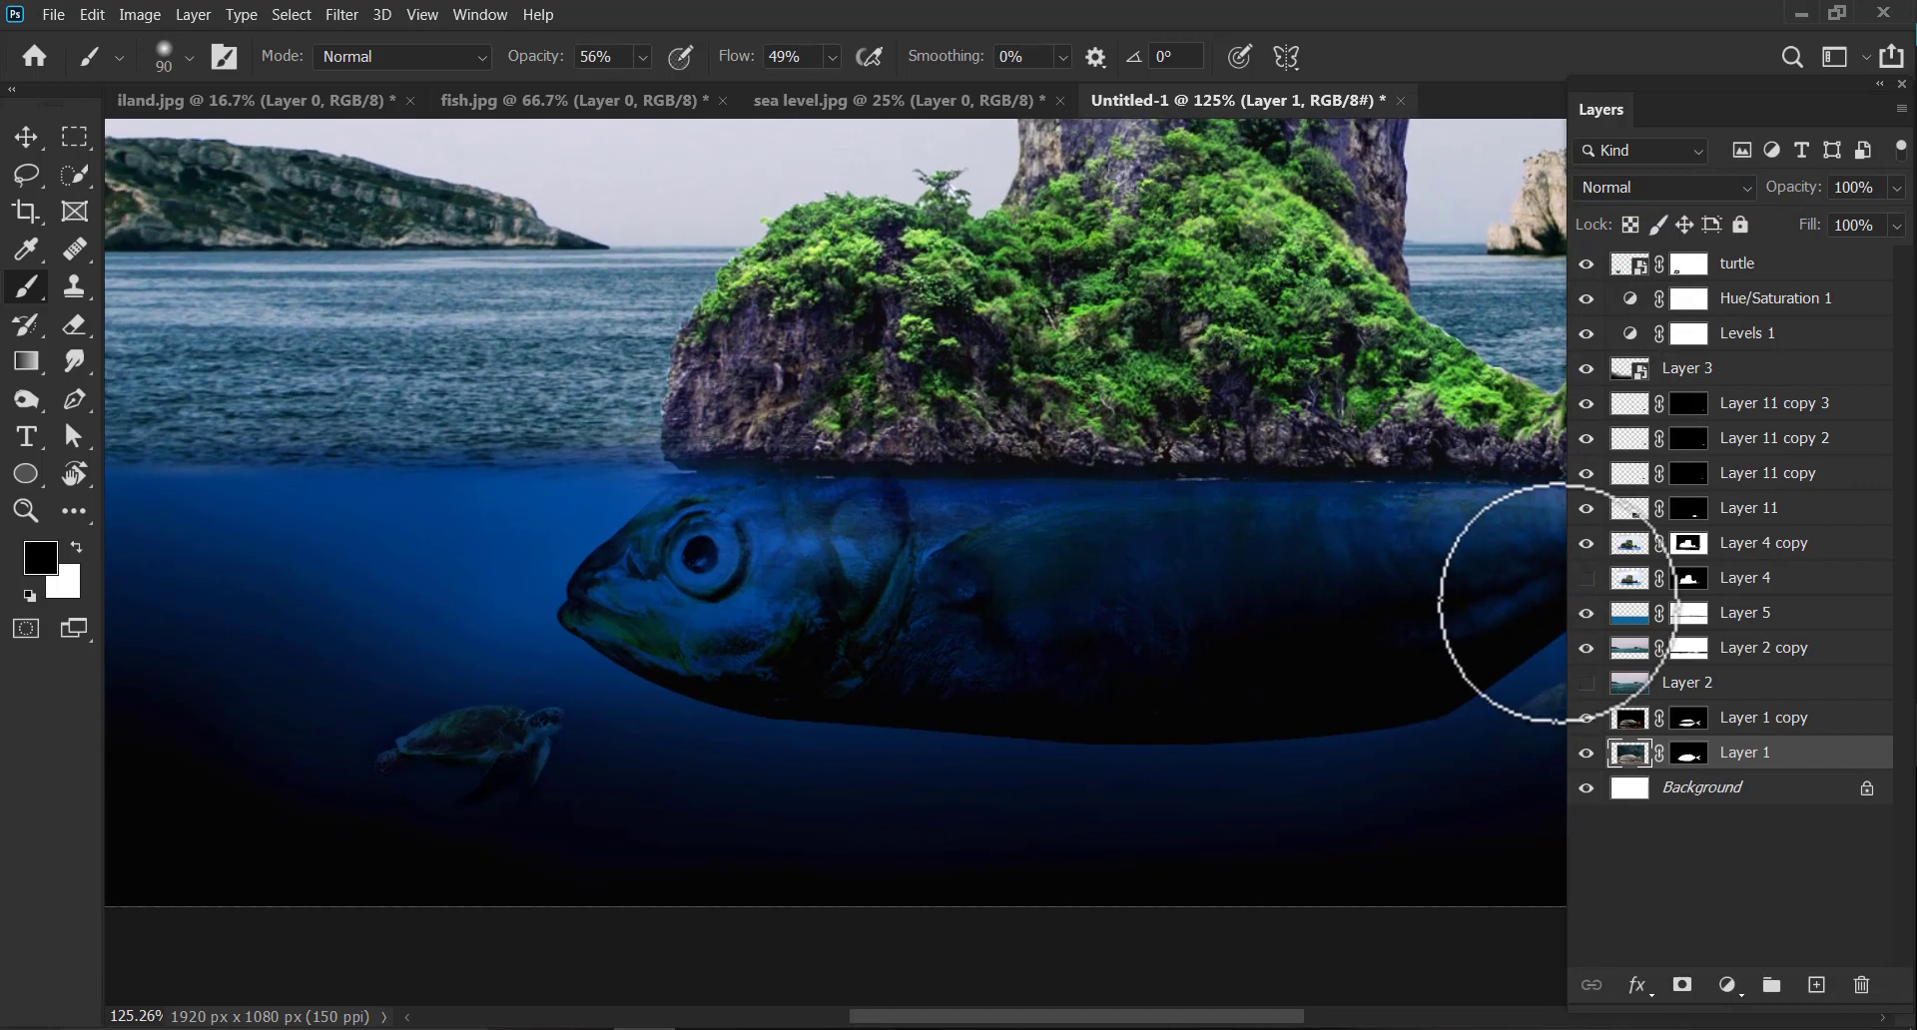
left_click(1638, 617)
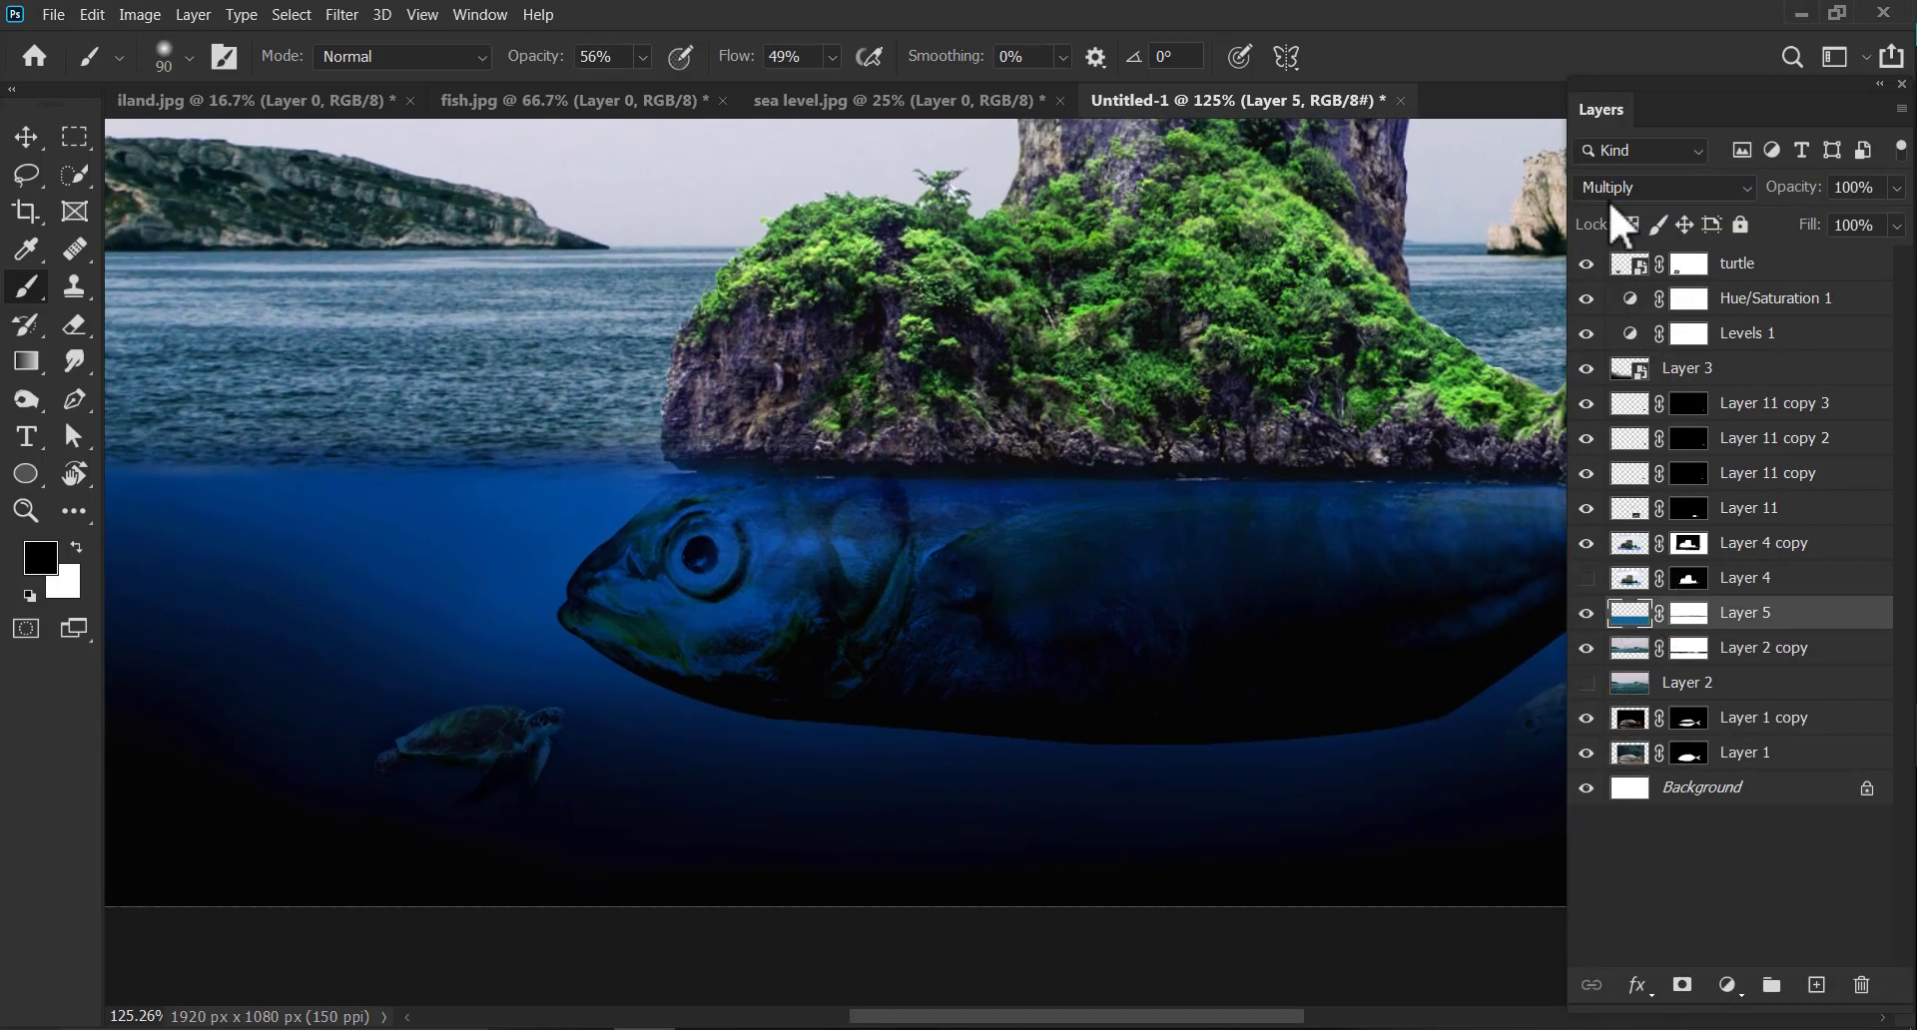
left_click(1665, 195)
left_click(1665, 192)
key("Down")
key("Down")
key("Down")
key("Down")
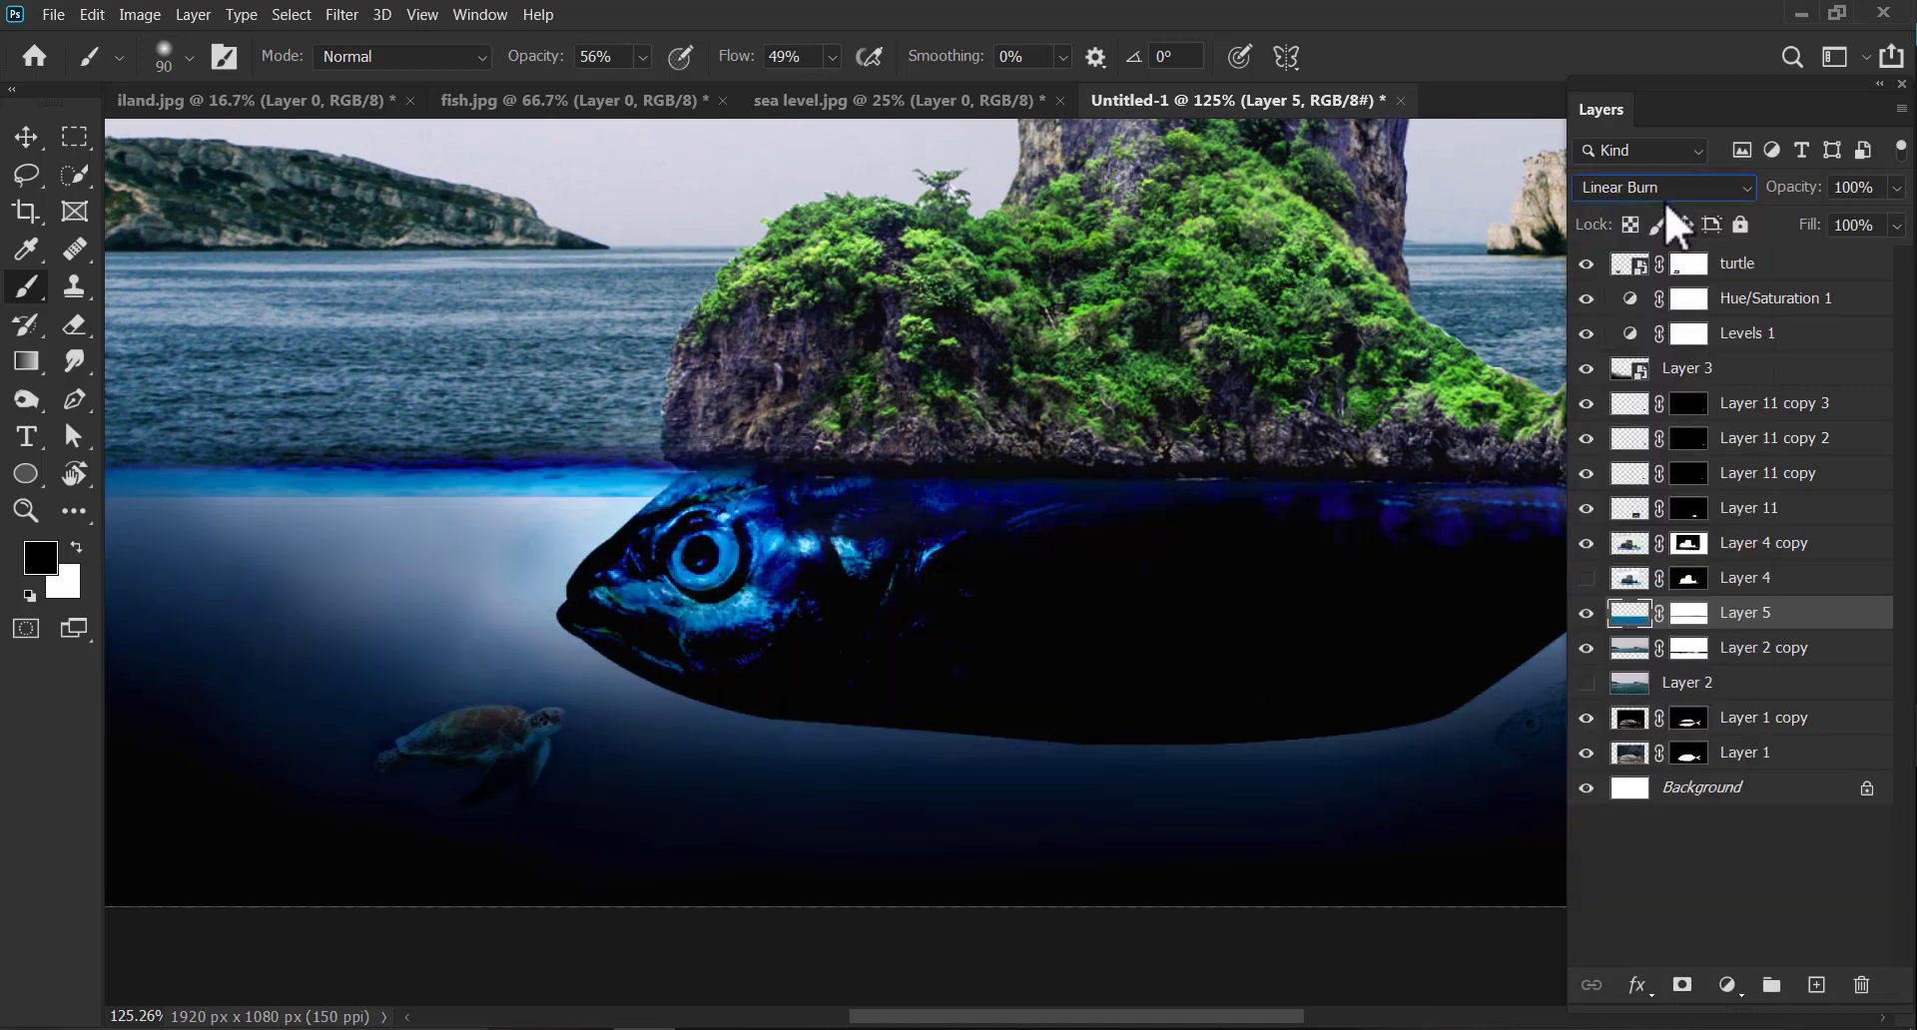
key("Up")
key("Up")
key("Up")
key("Up")
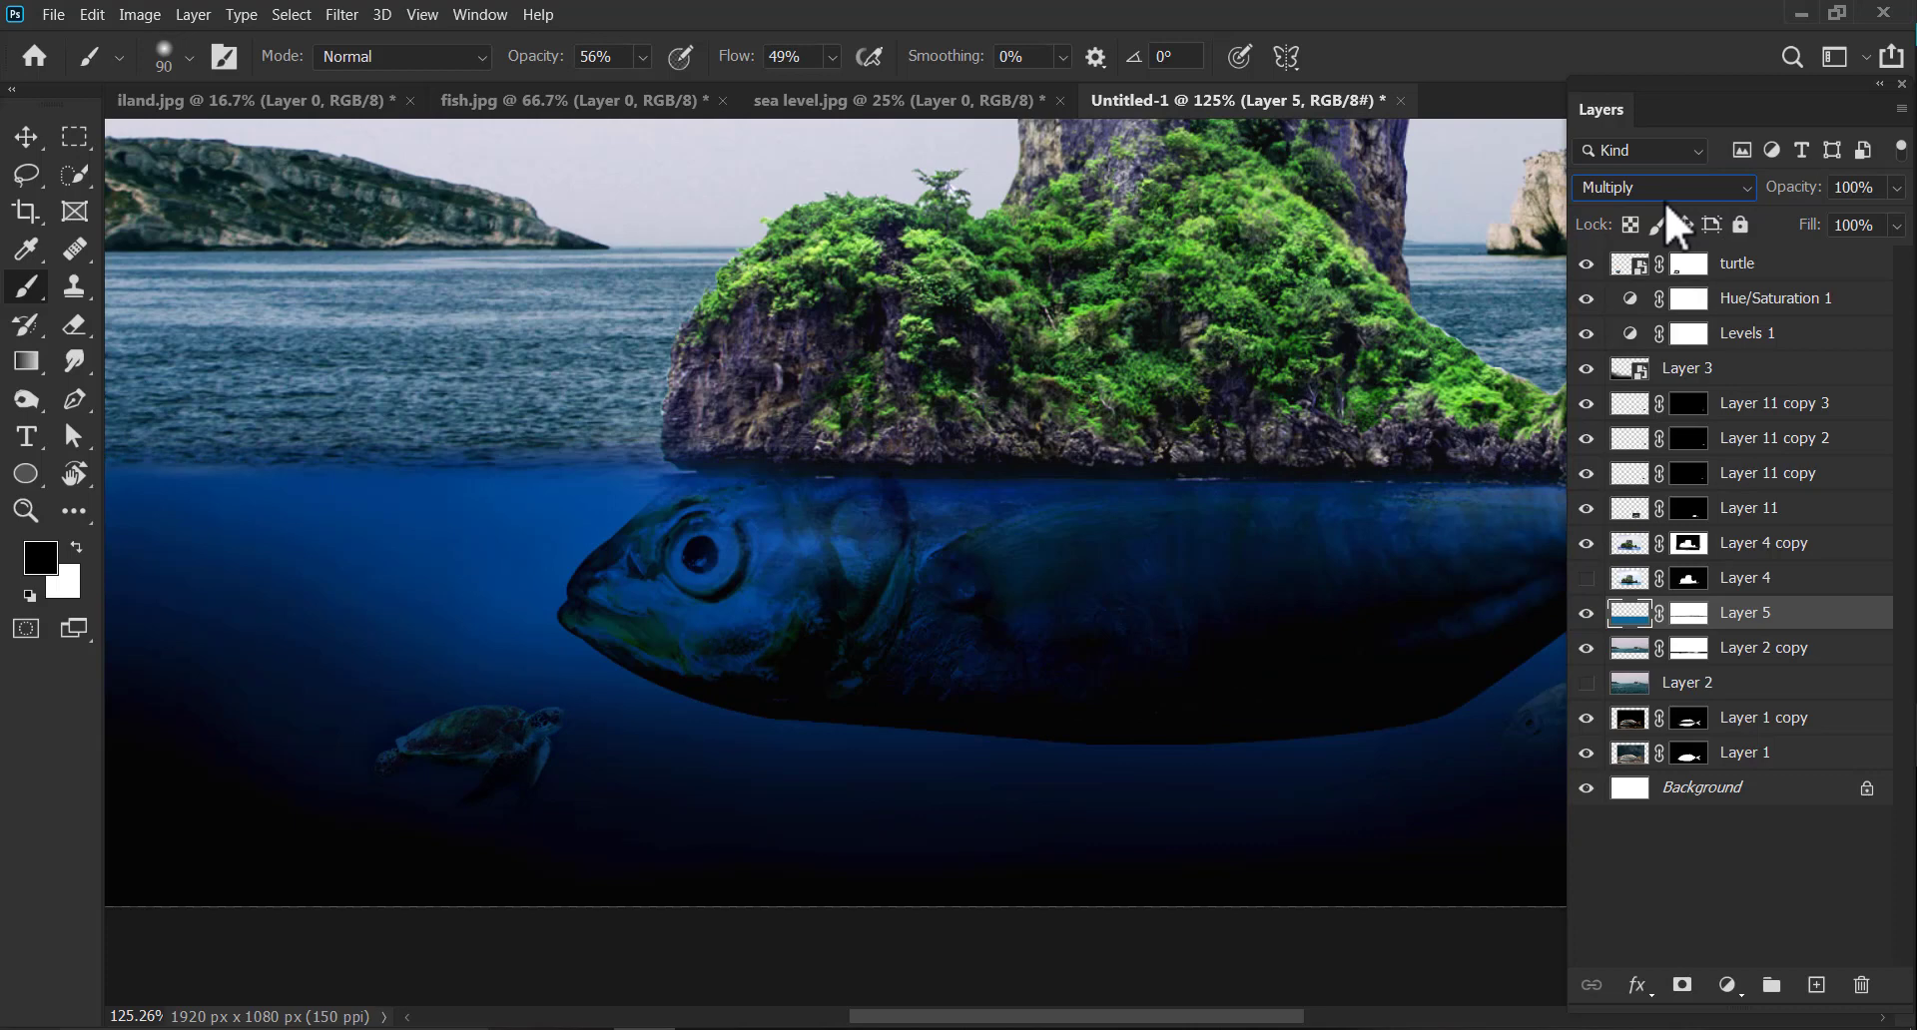
key("Down")
key("Down")
key("Down")
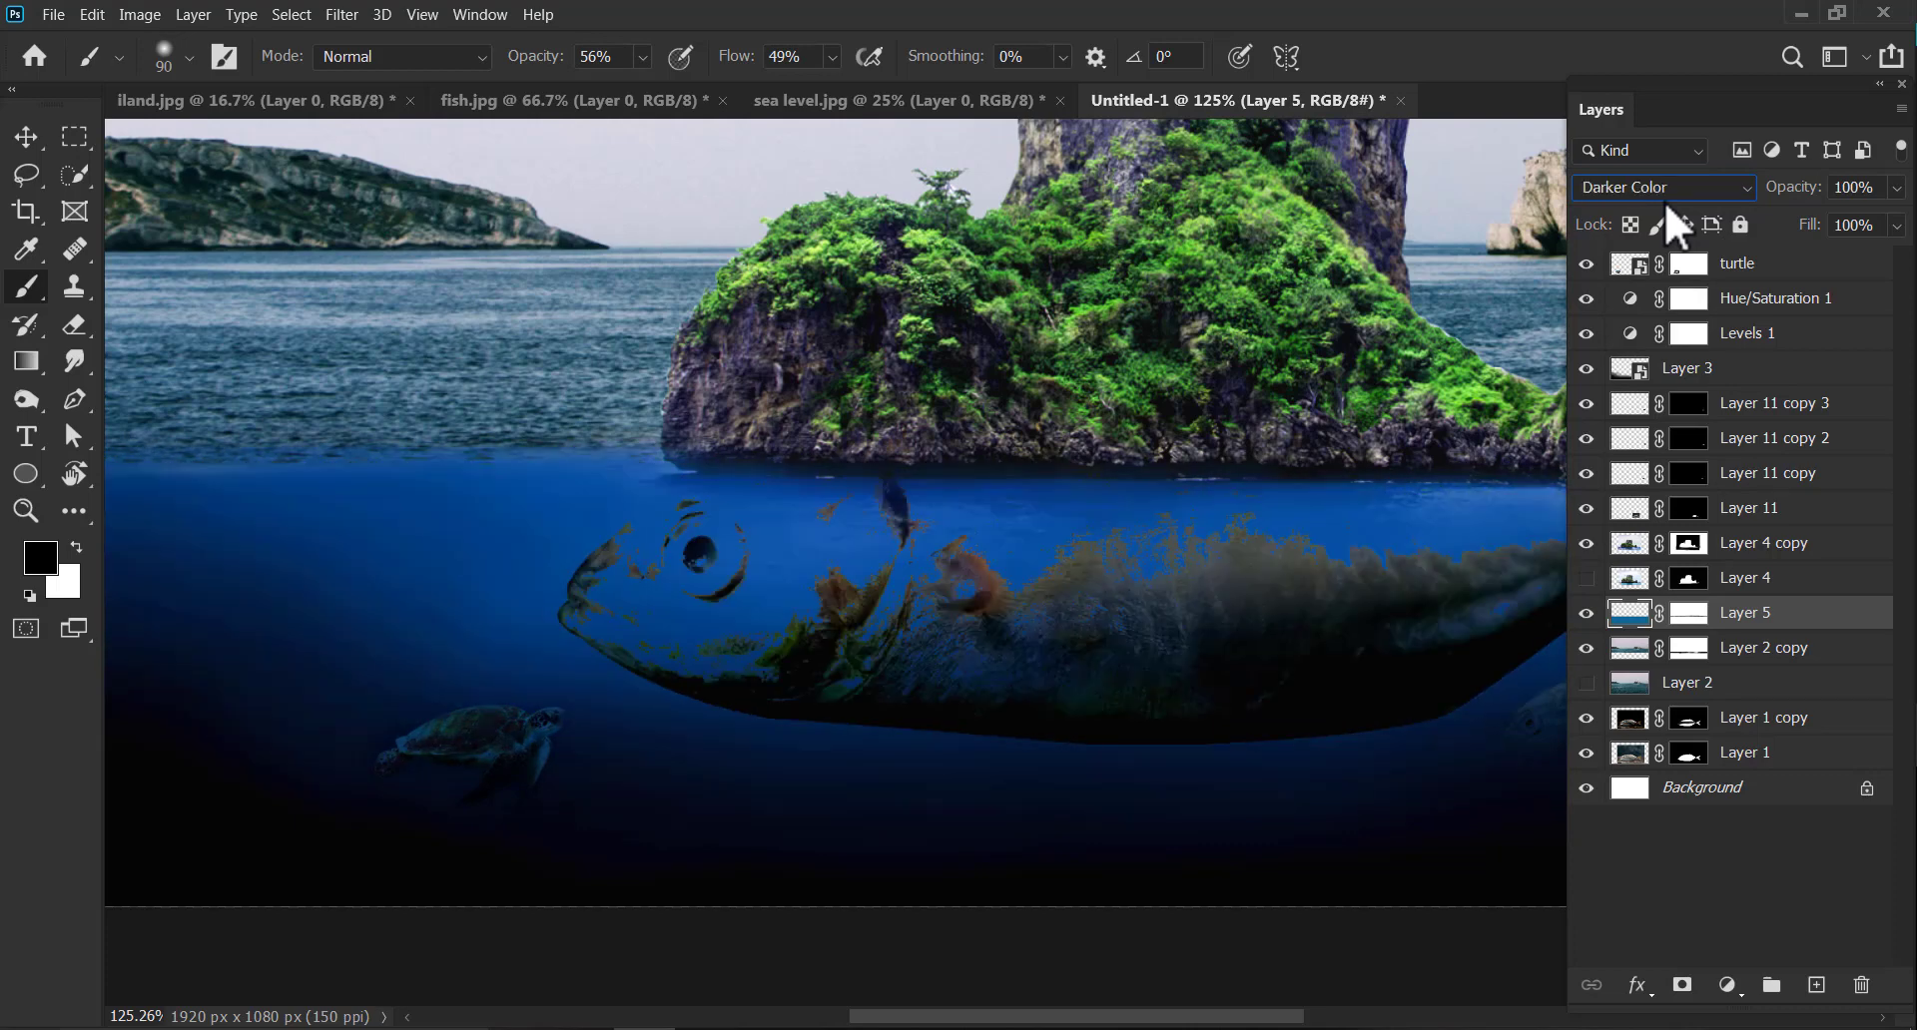
key("Down")
key("Down")
key("Down")
key("Down")
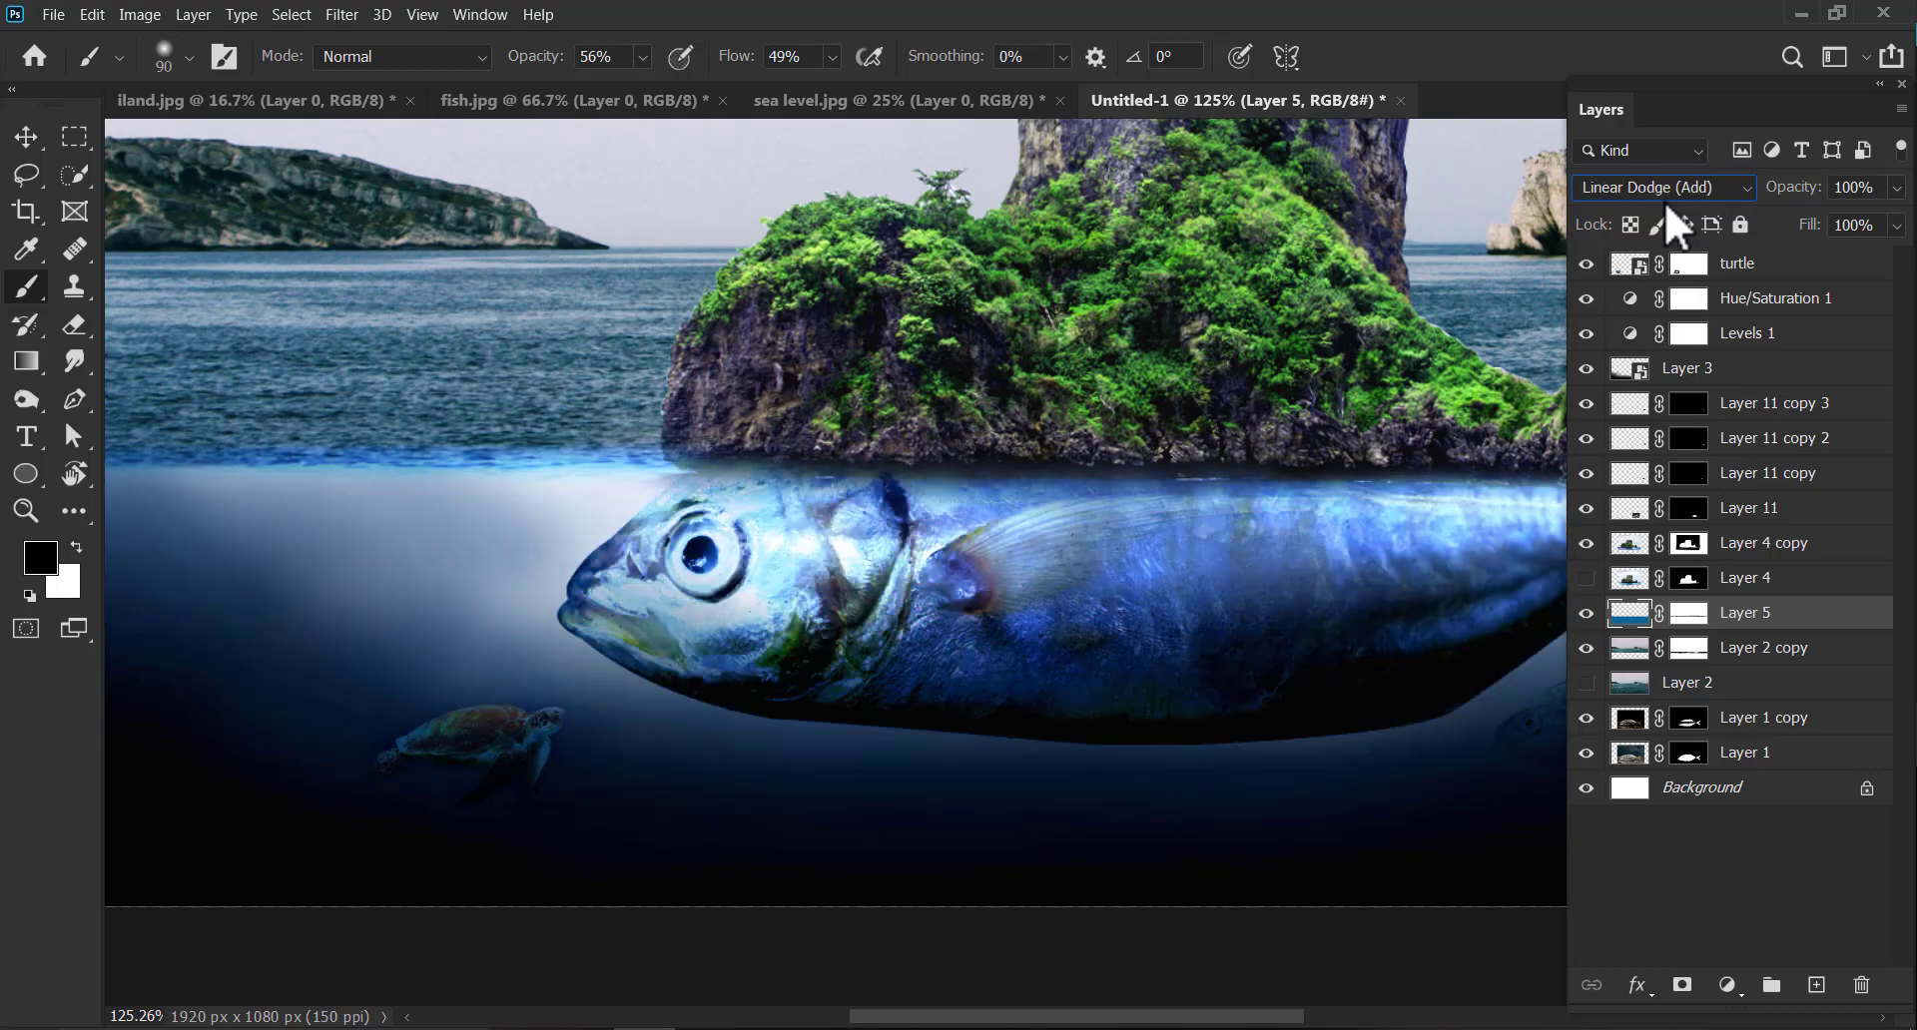
key("Down")
key("Down")
key("Down")
key("Down")
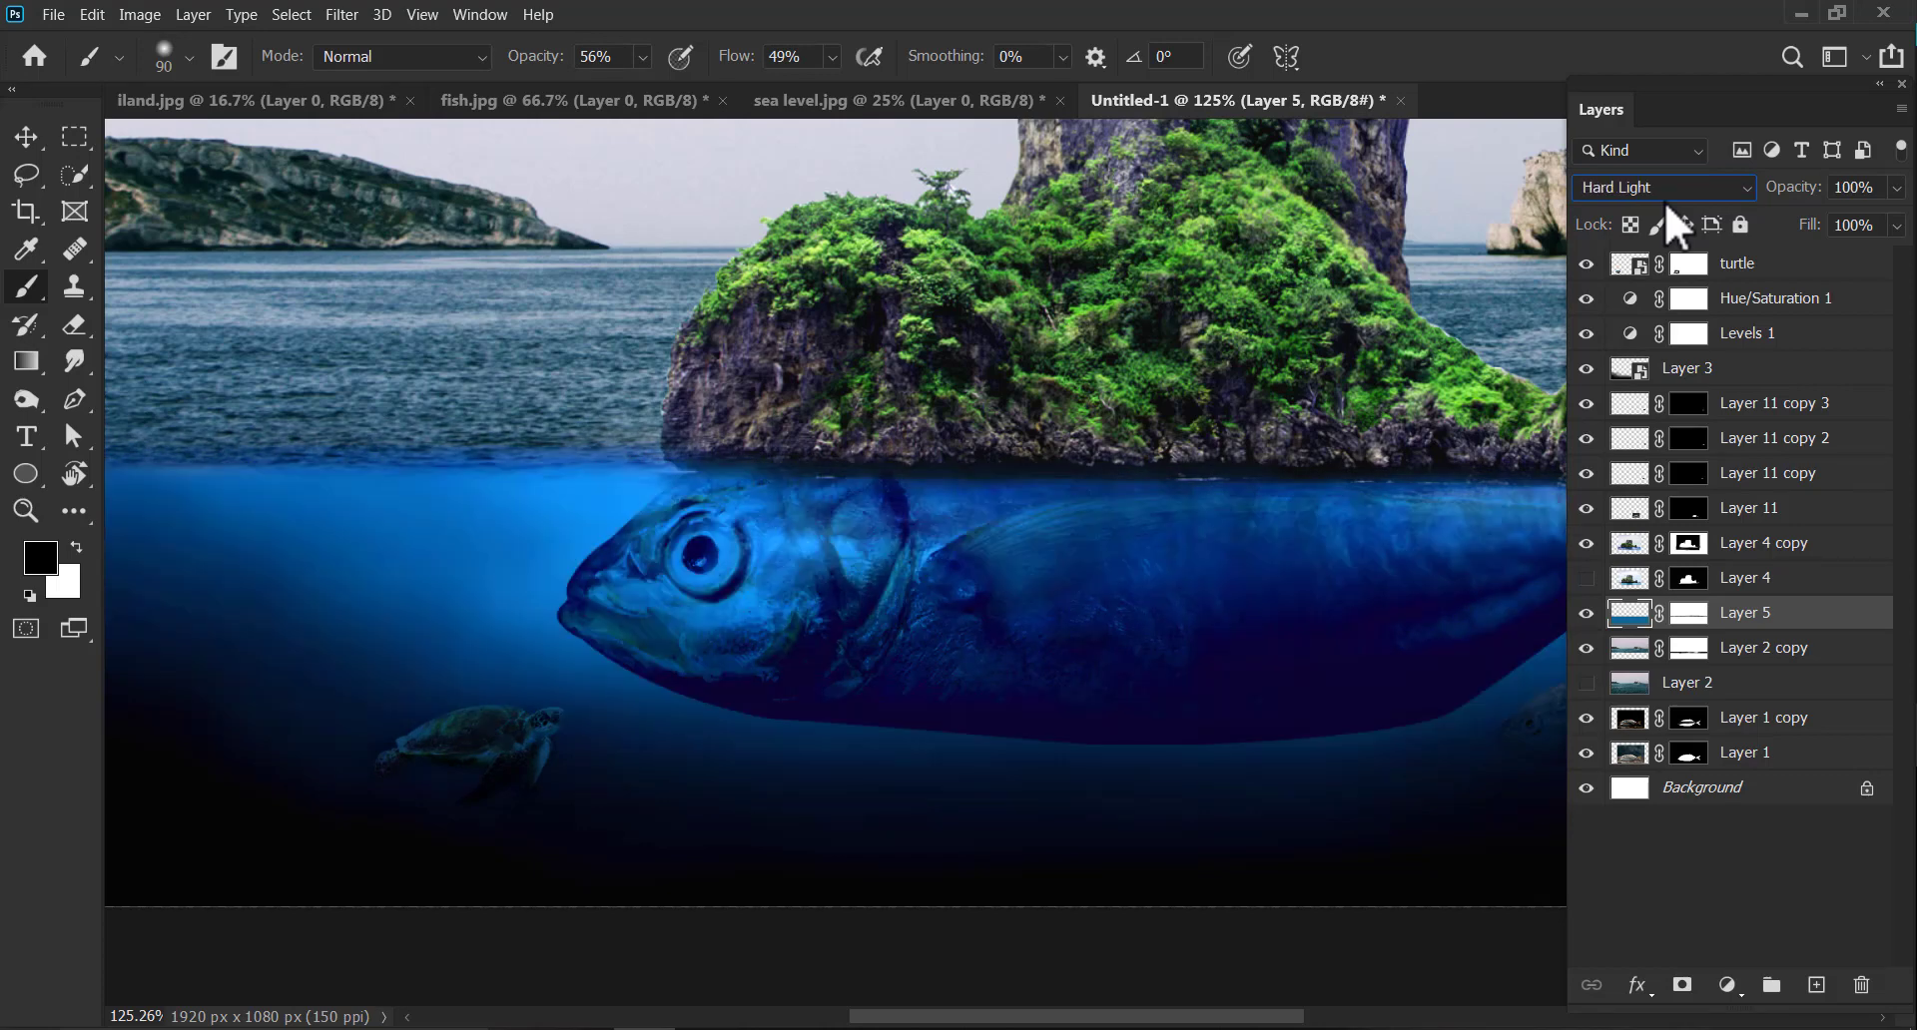
key("Down")
key("Up")
key("Down")
key("Down")
key("Down")
key("Down")
key("Down")
key("Down")
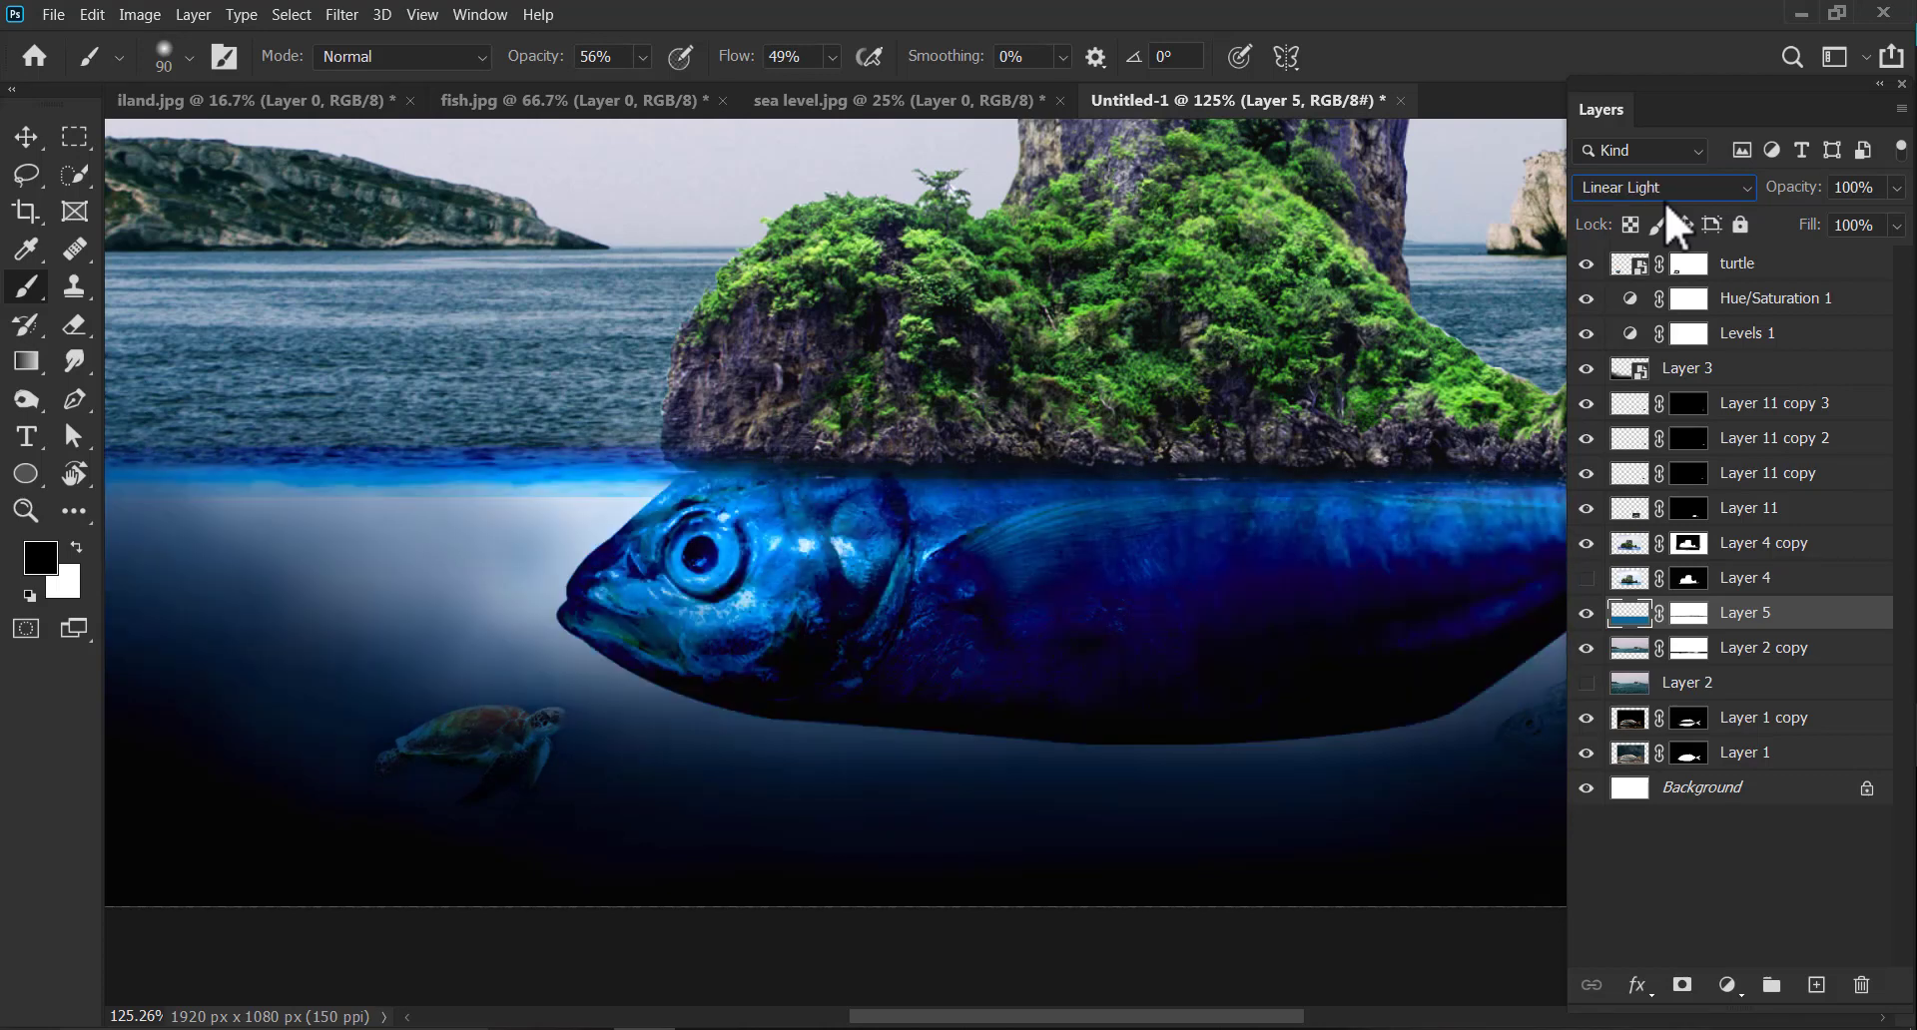
key("Down")
key("Down")
key("Down")
key("Down")
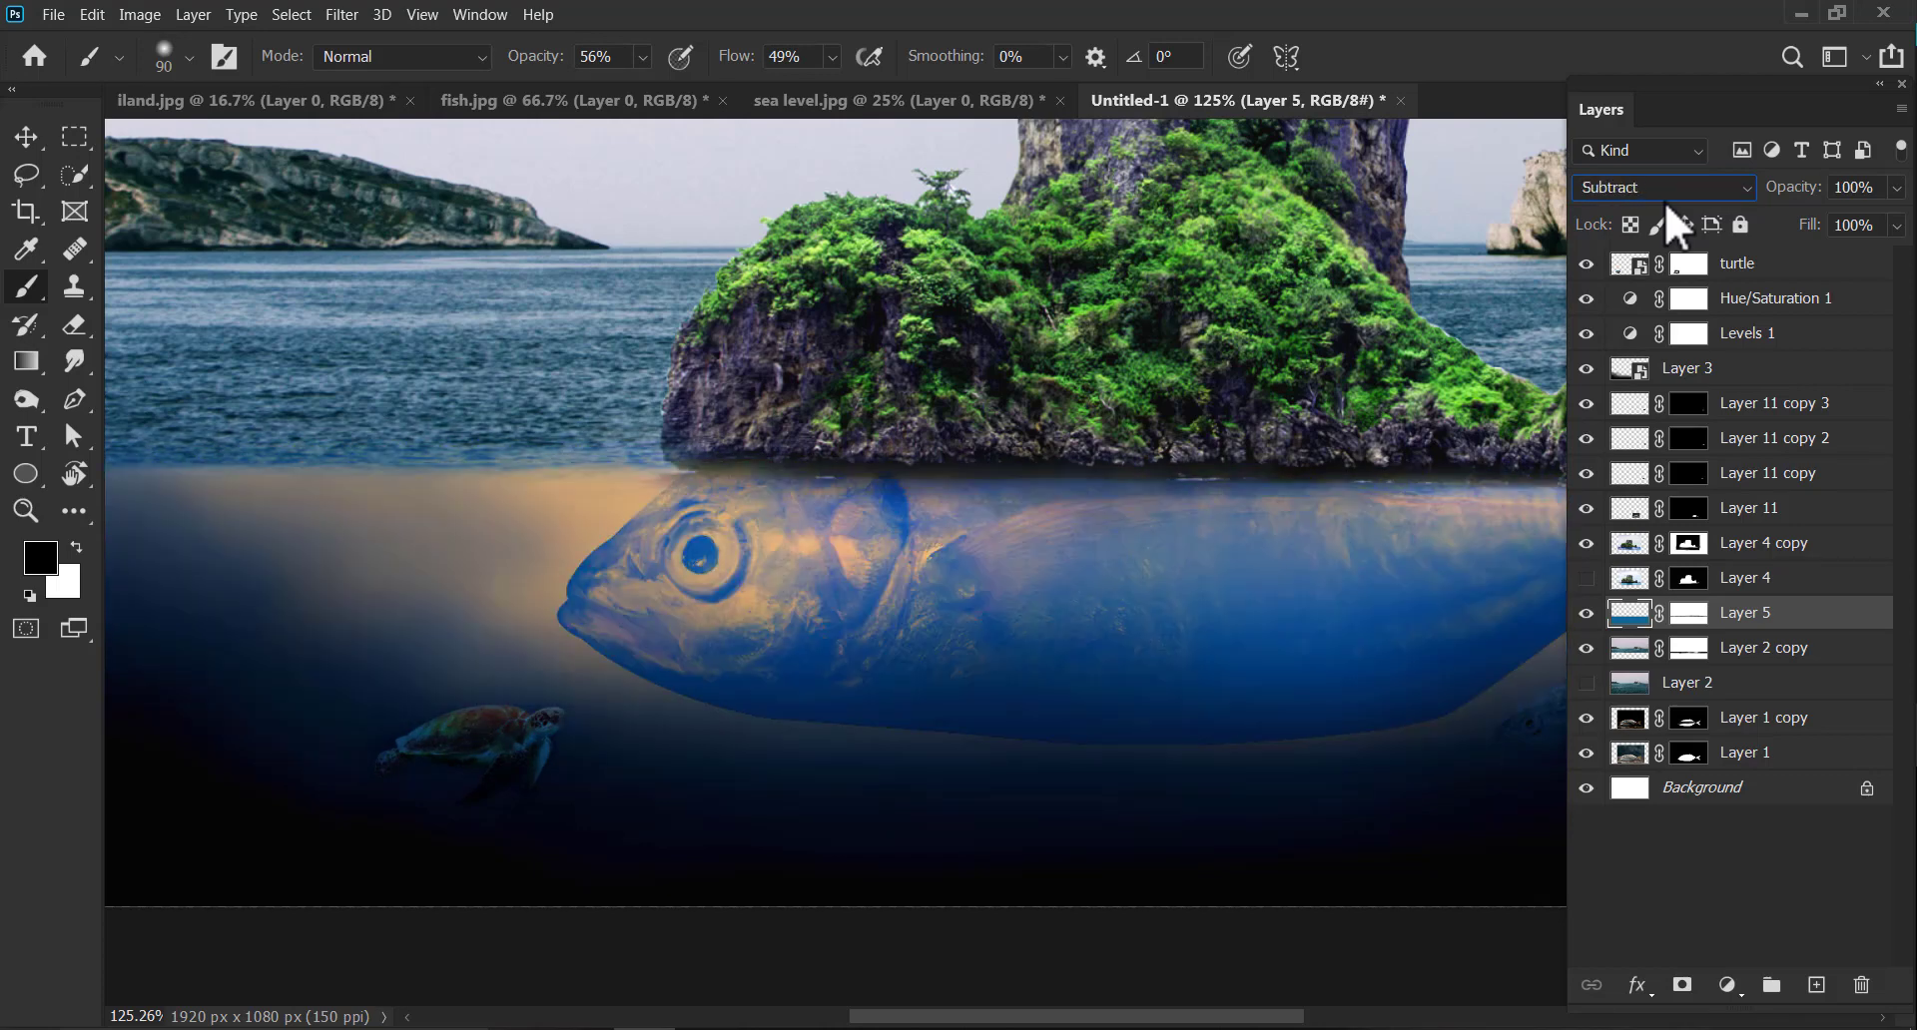
key("Up")
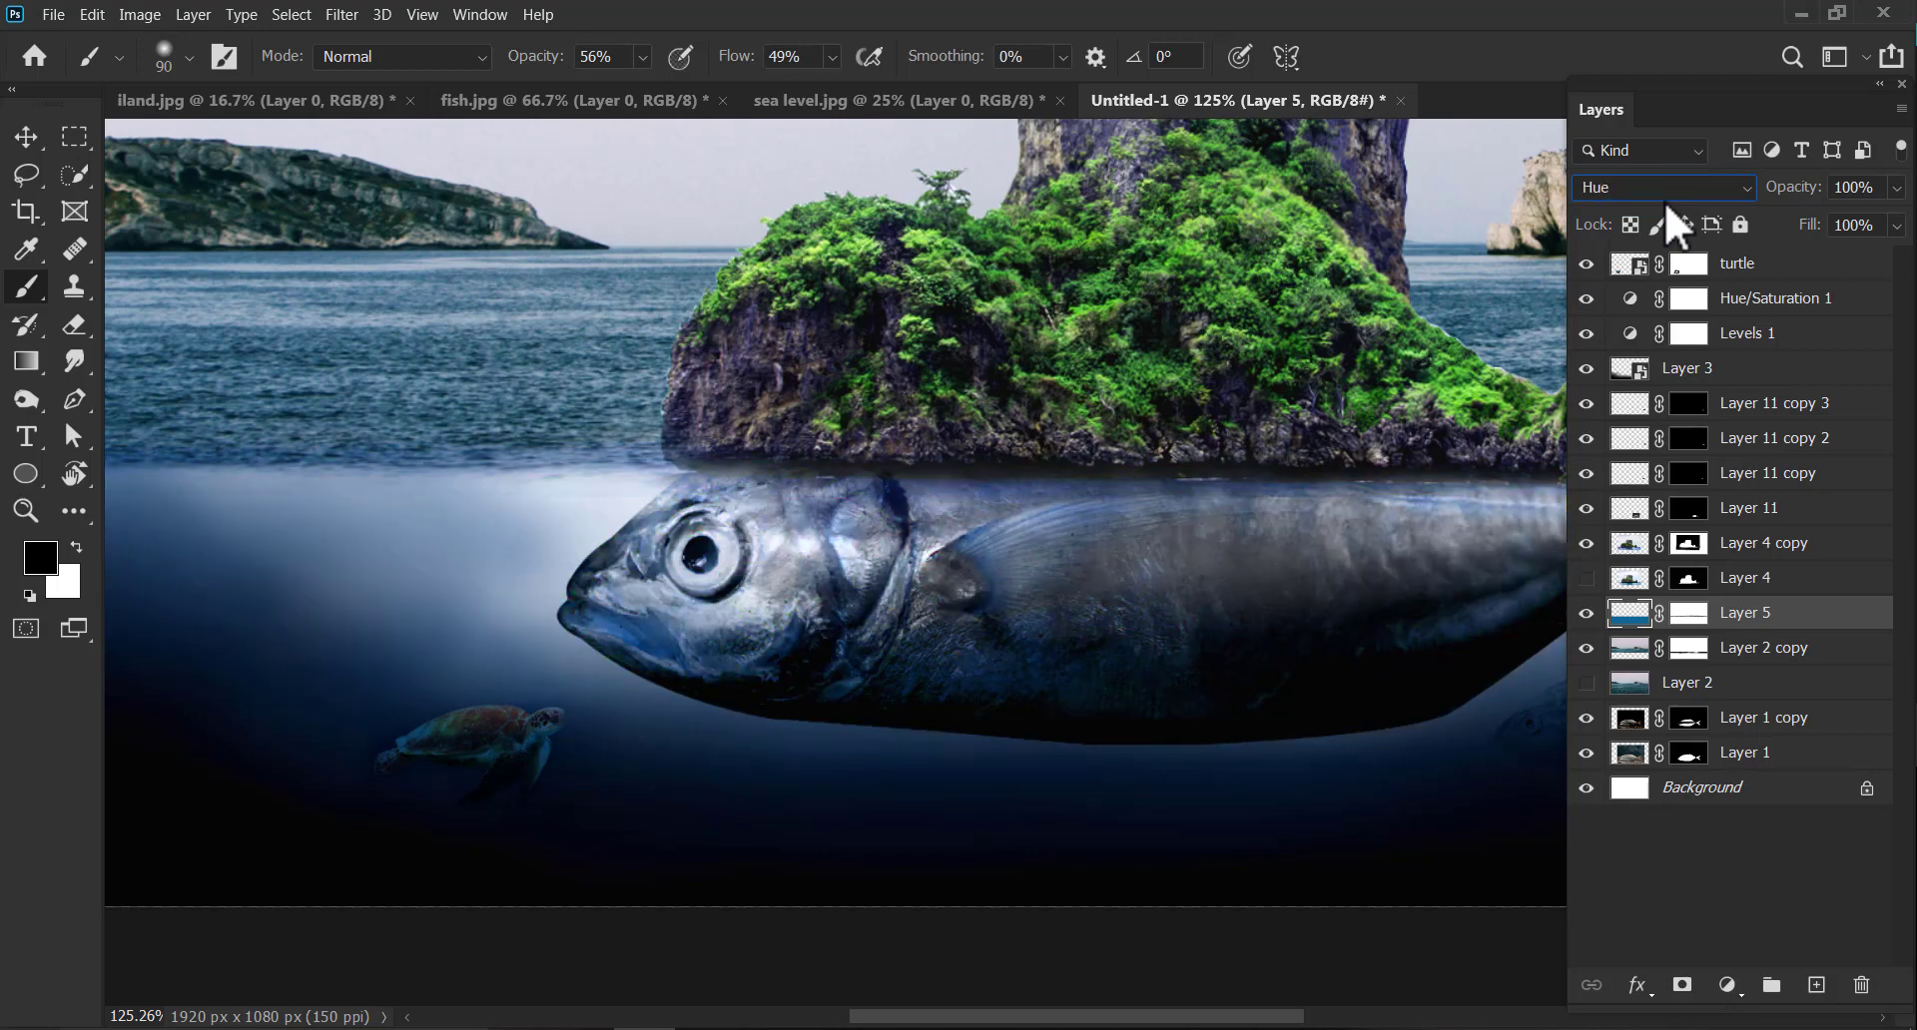
key("Down")
key("Down")
key("Down")
key("Up")
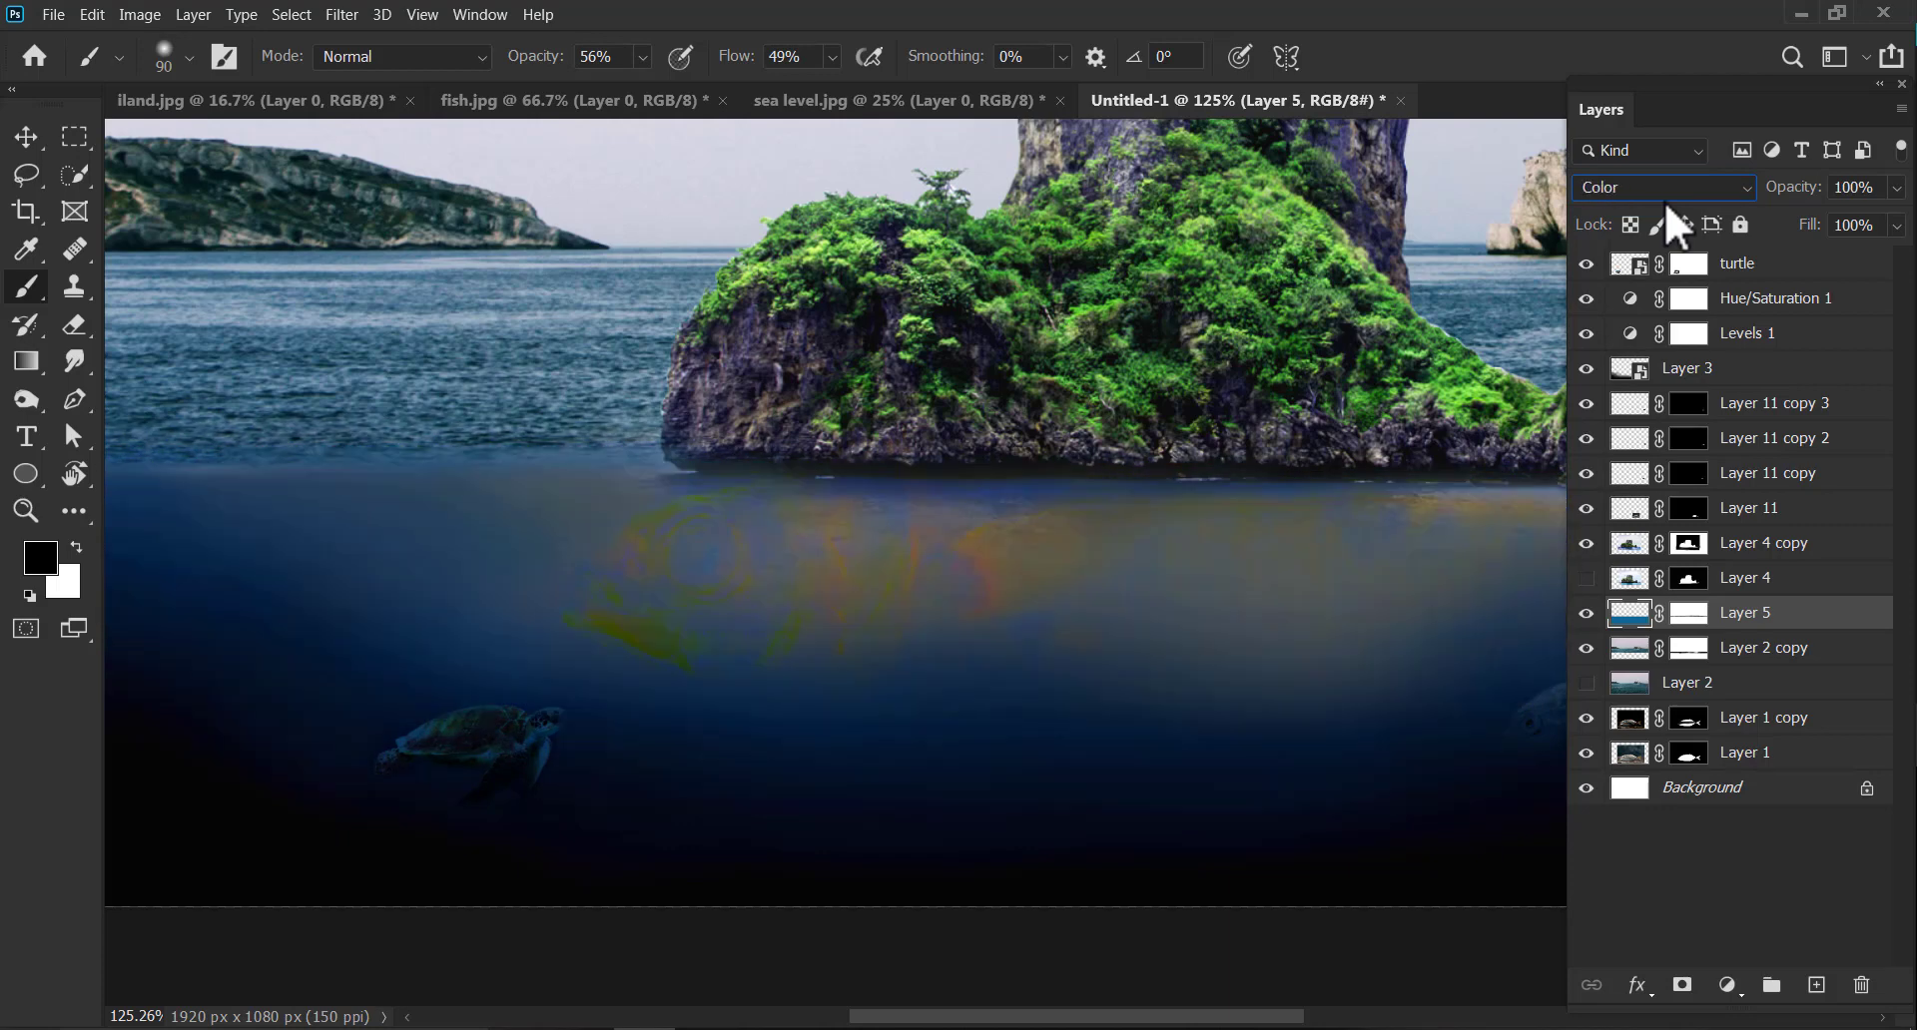
left_click(1655, 199)
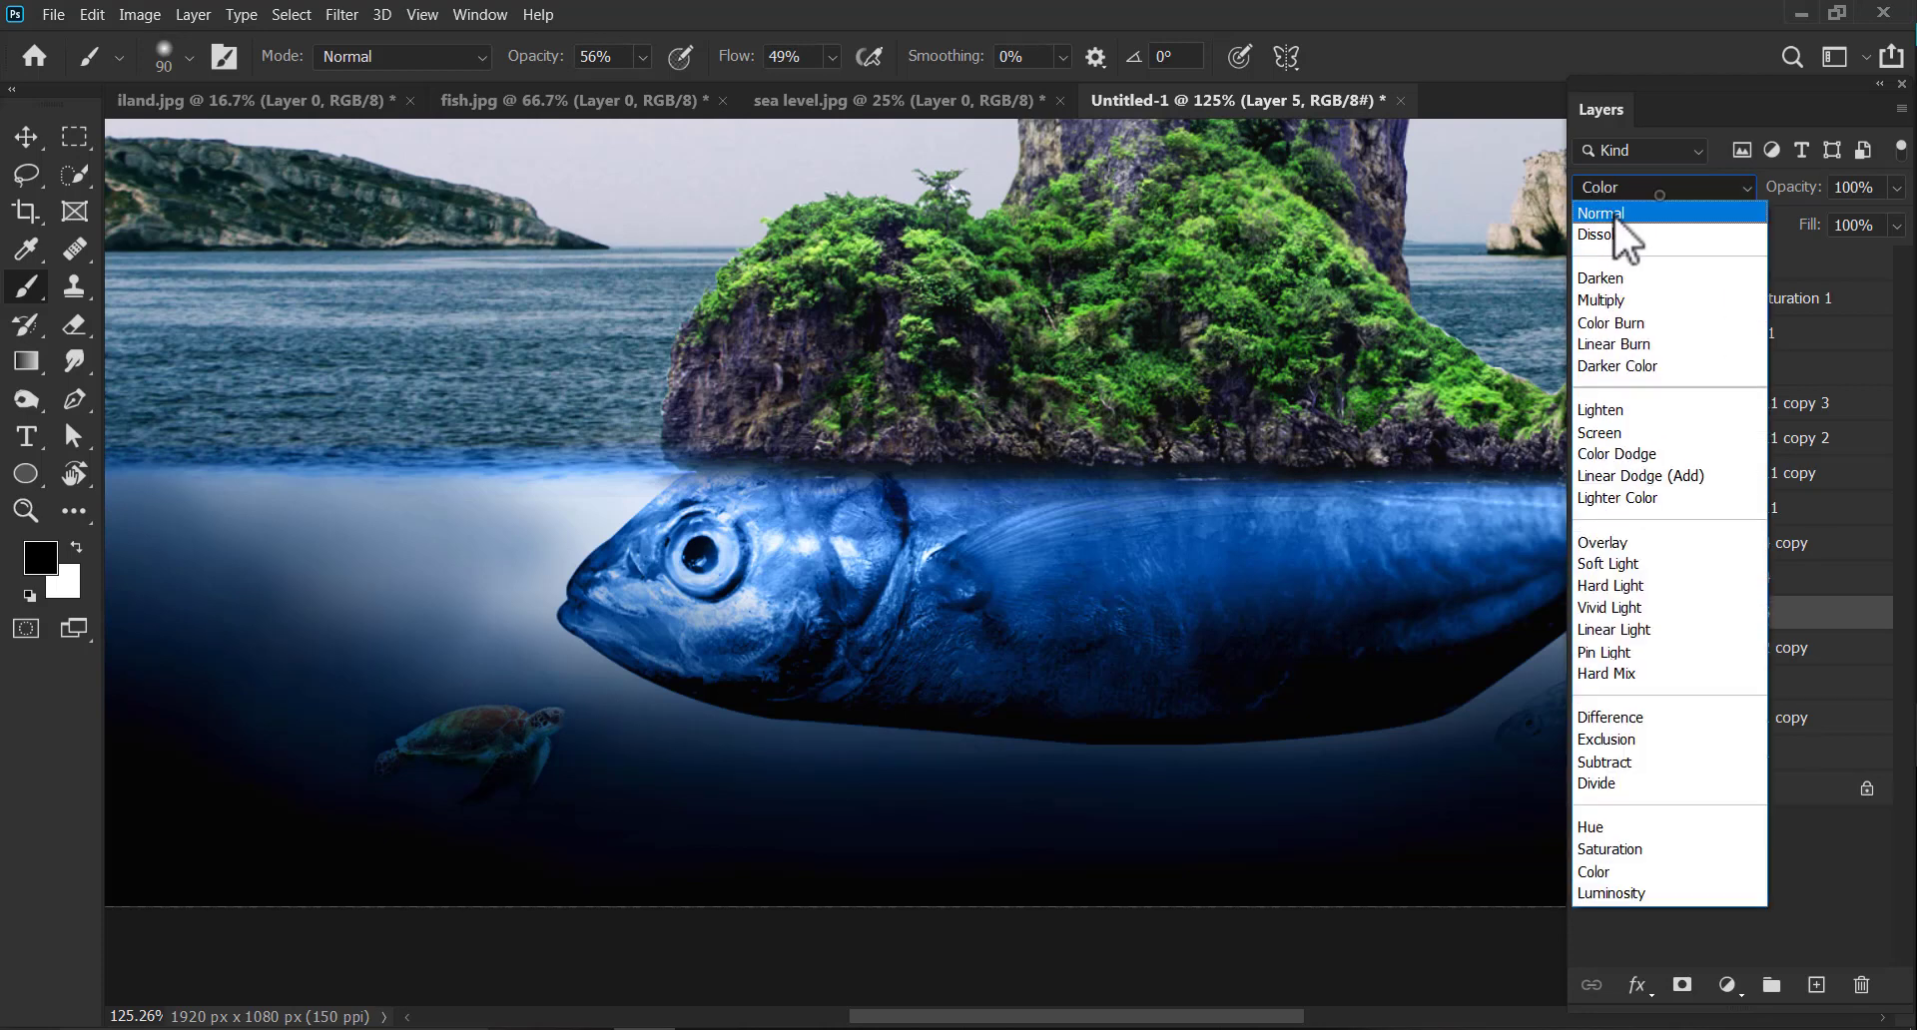
left_click(1613, 214)
left_click(1685, 197)
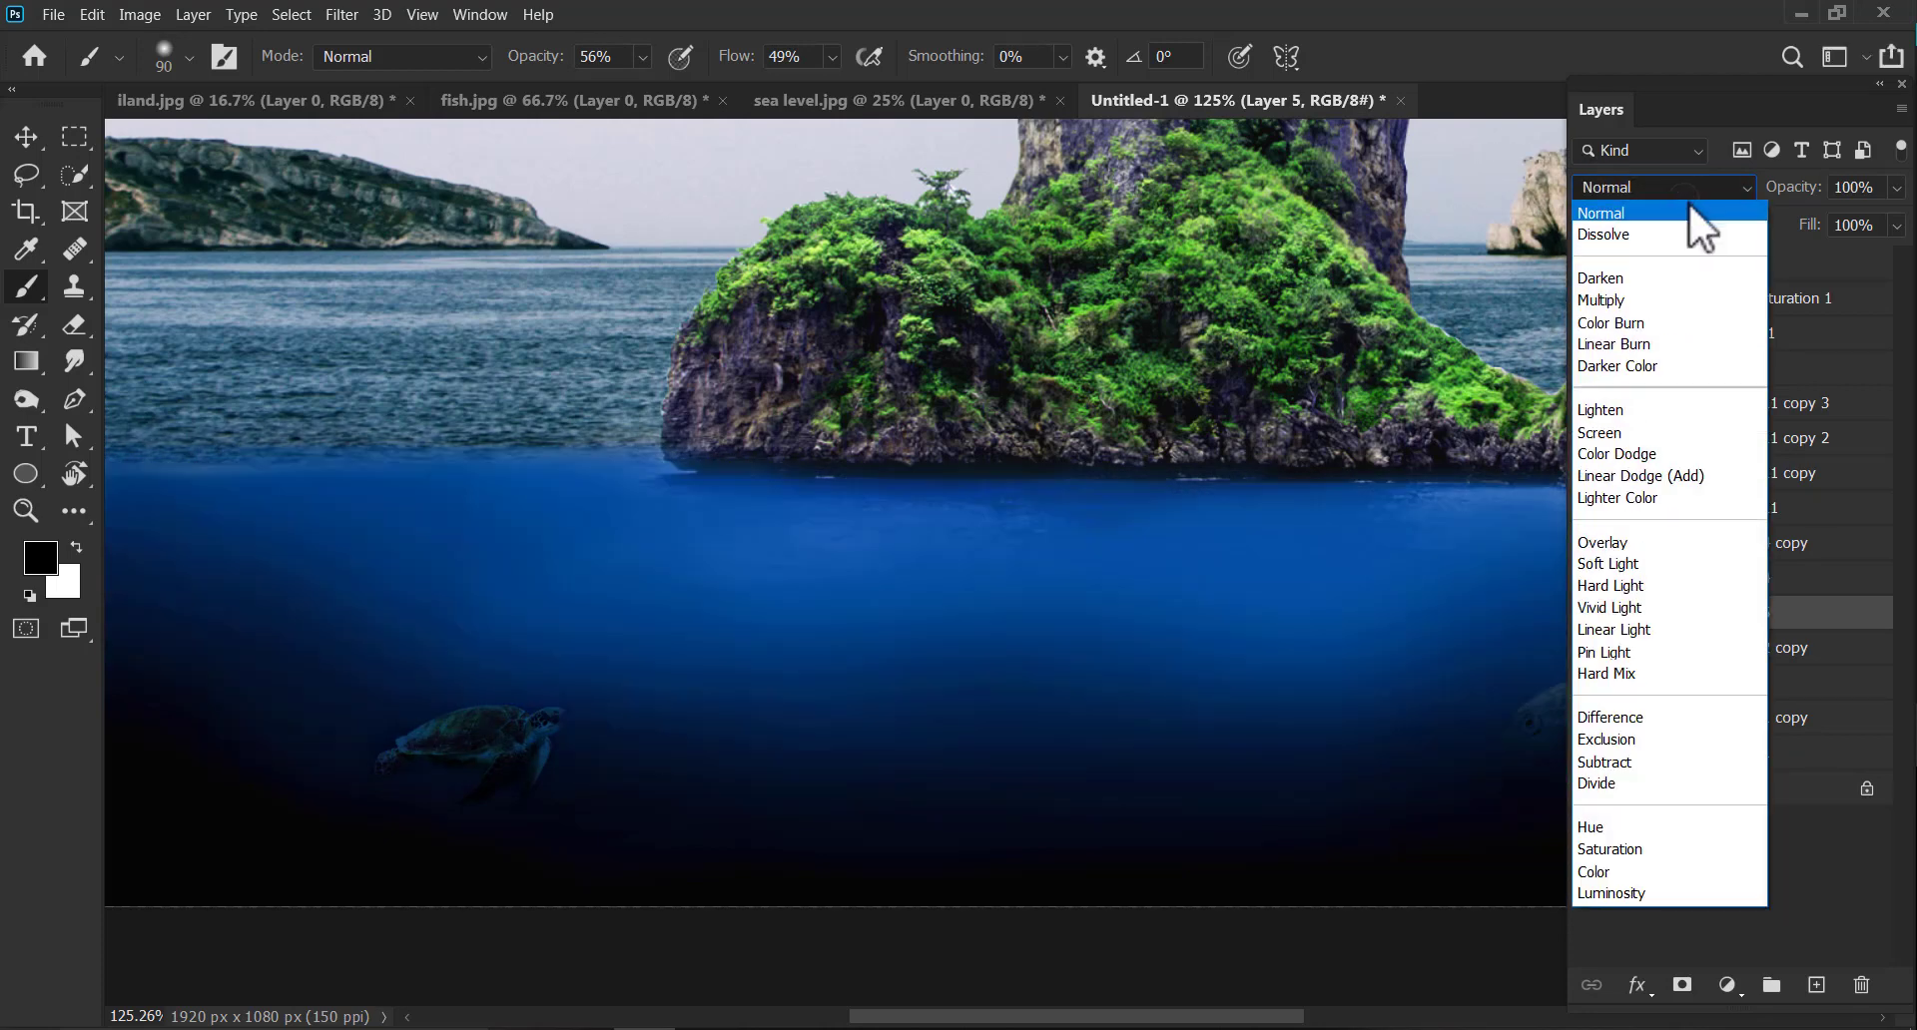
left_click(1685, 201)
key("Down")
key("Down")
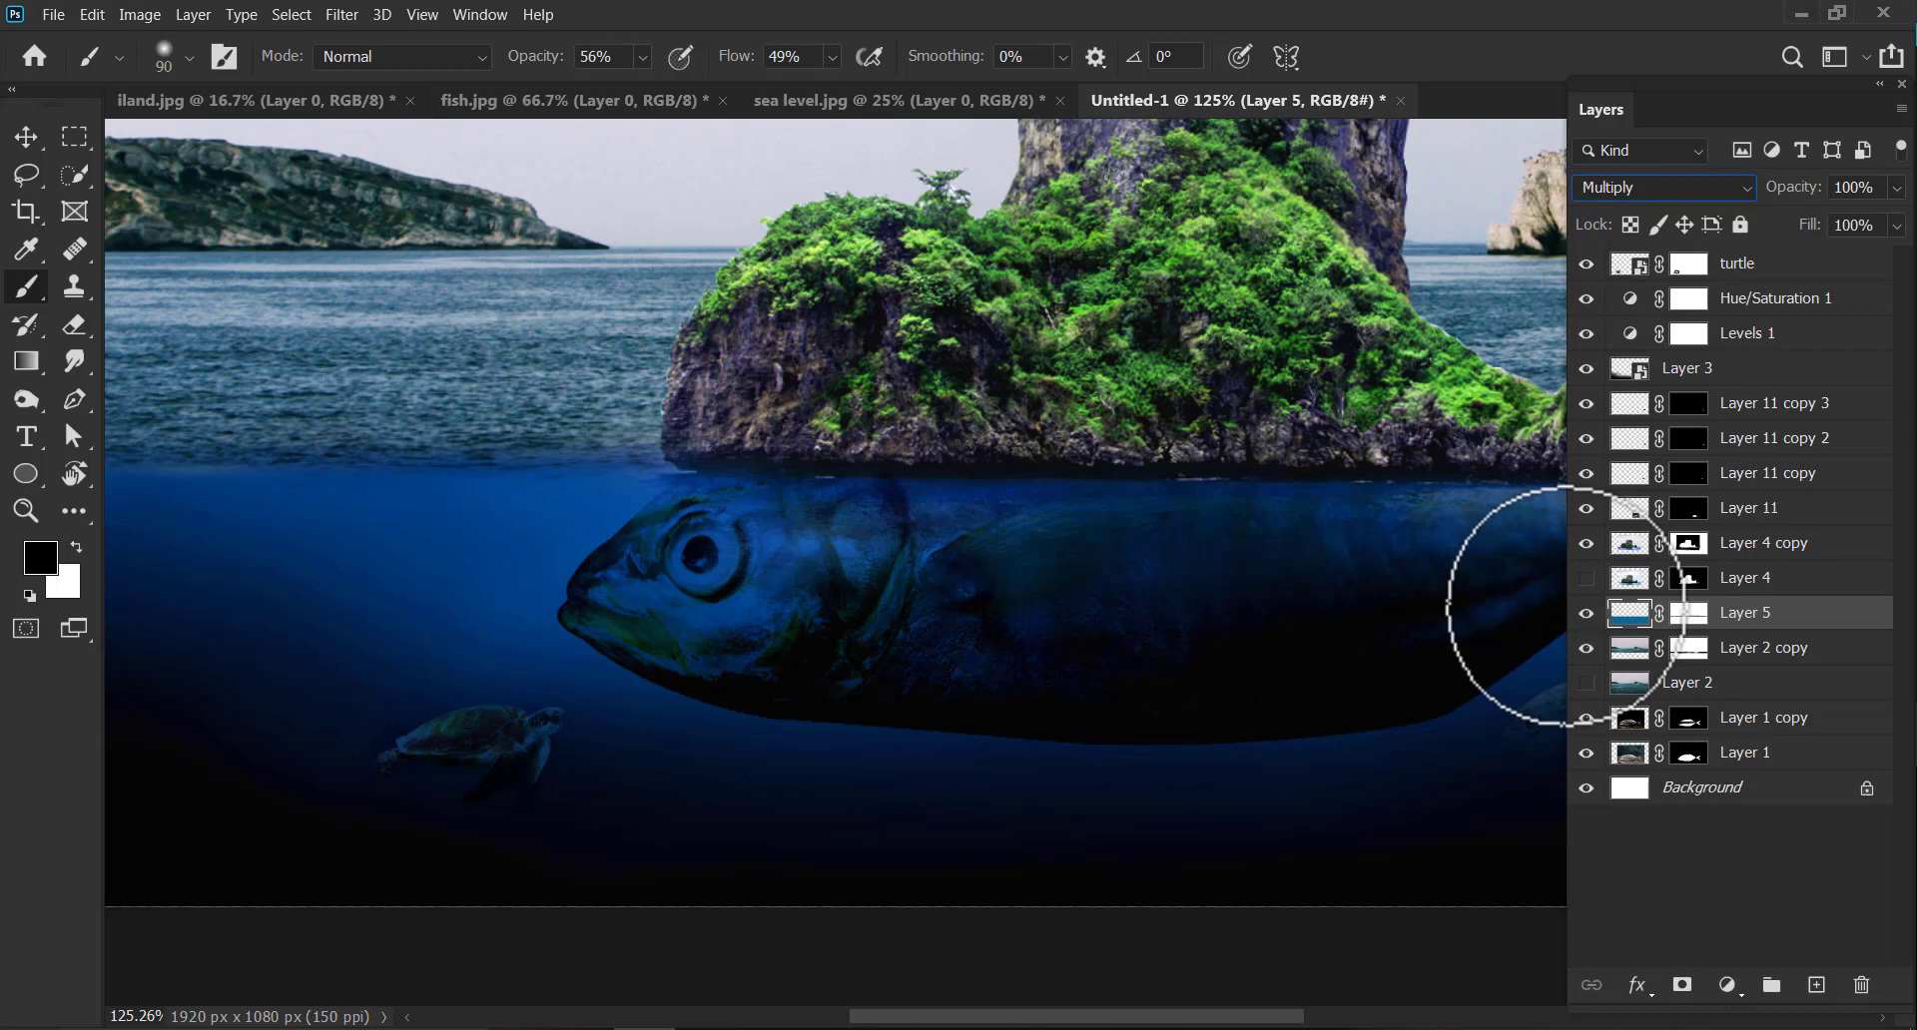
Add a new empty layer directly above the Background and set the foreground colour to blue #0583c4.
left_click(1625, 761)
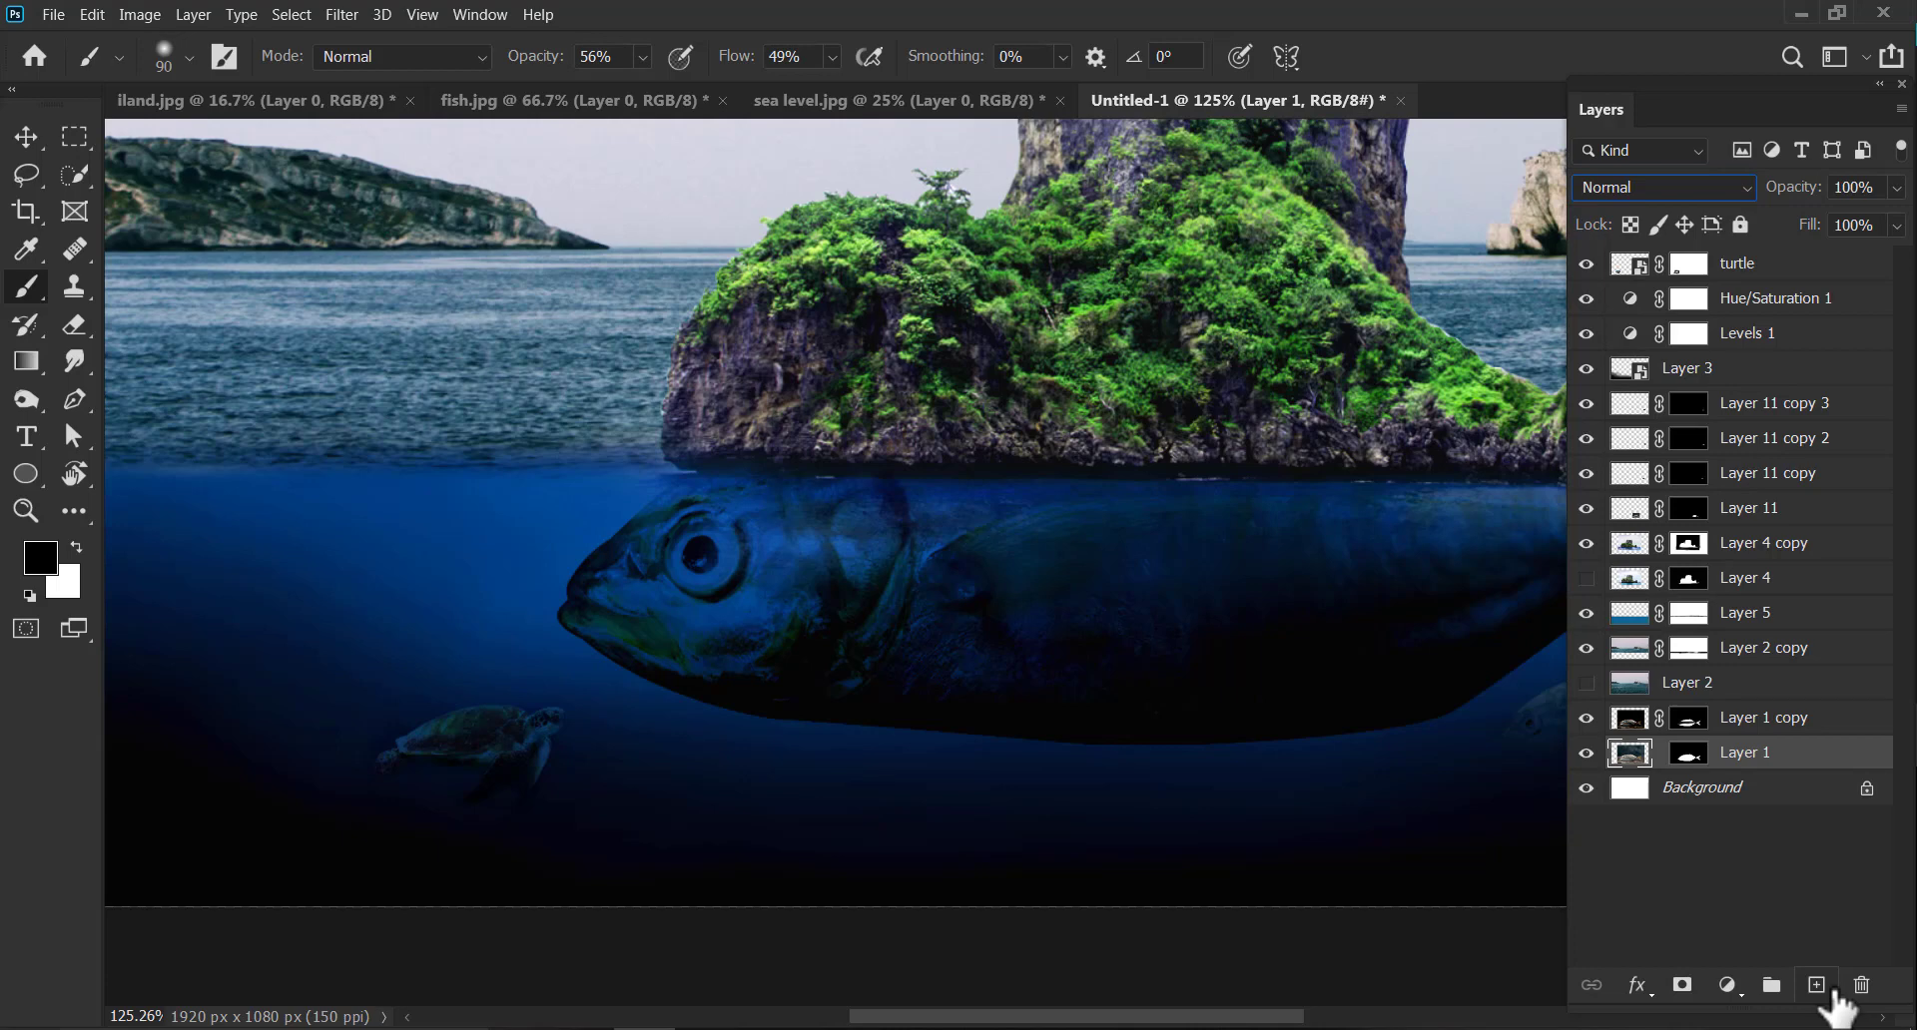
left_click(1767, 787)
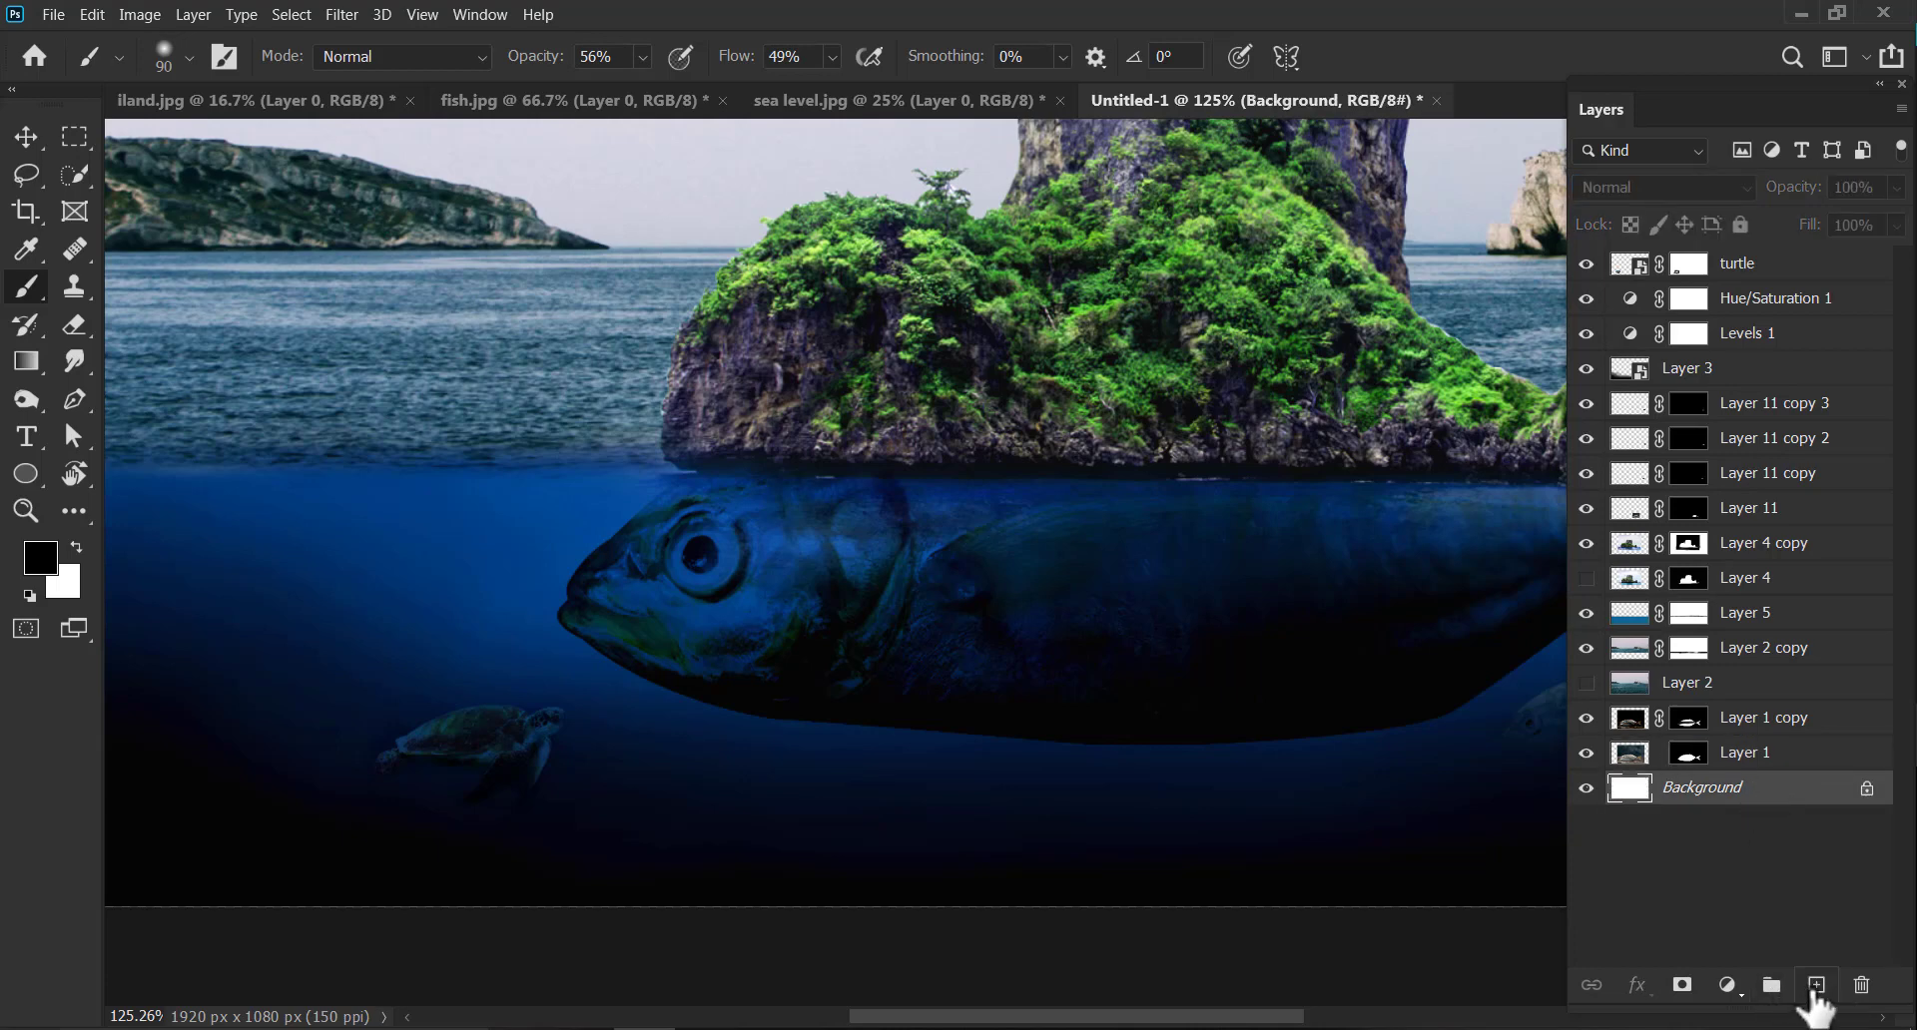
key("ctrl+shift+alt+n")
key("i")
left_click(40, 557)
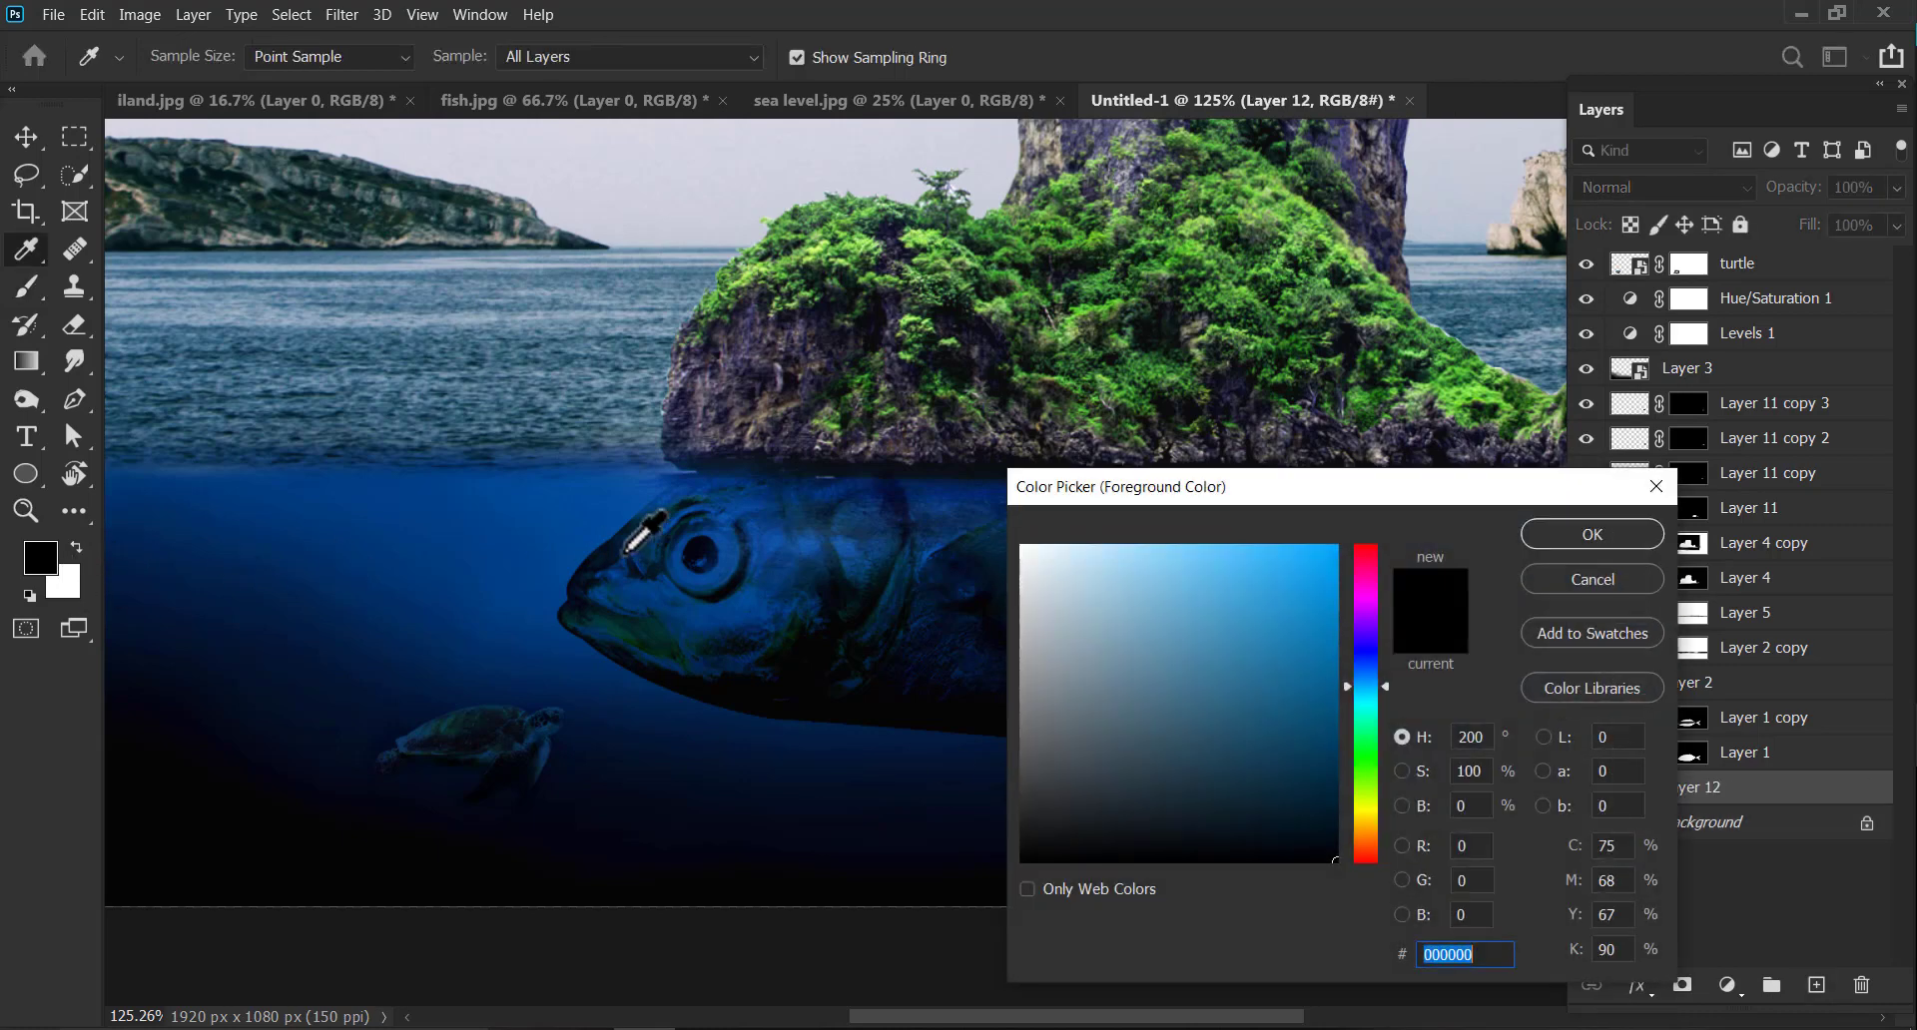
left_click(1328, 621)
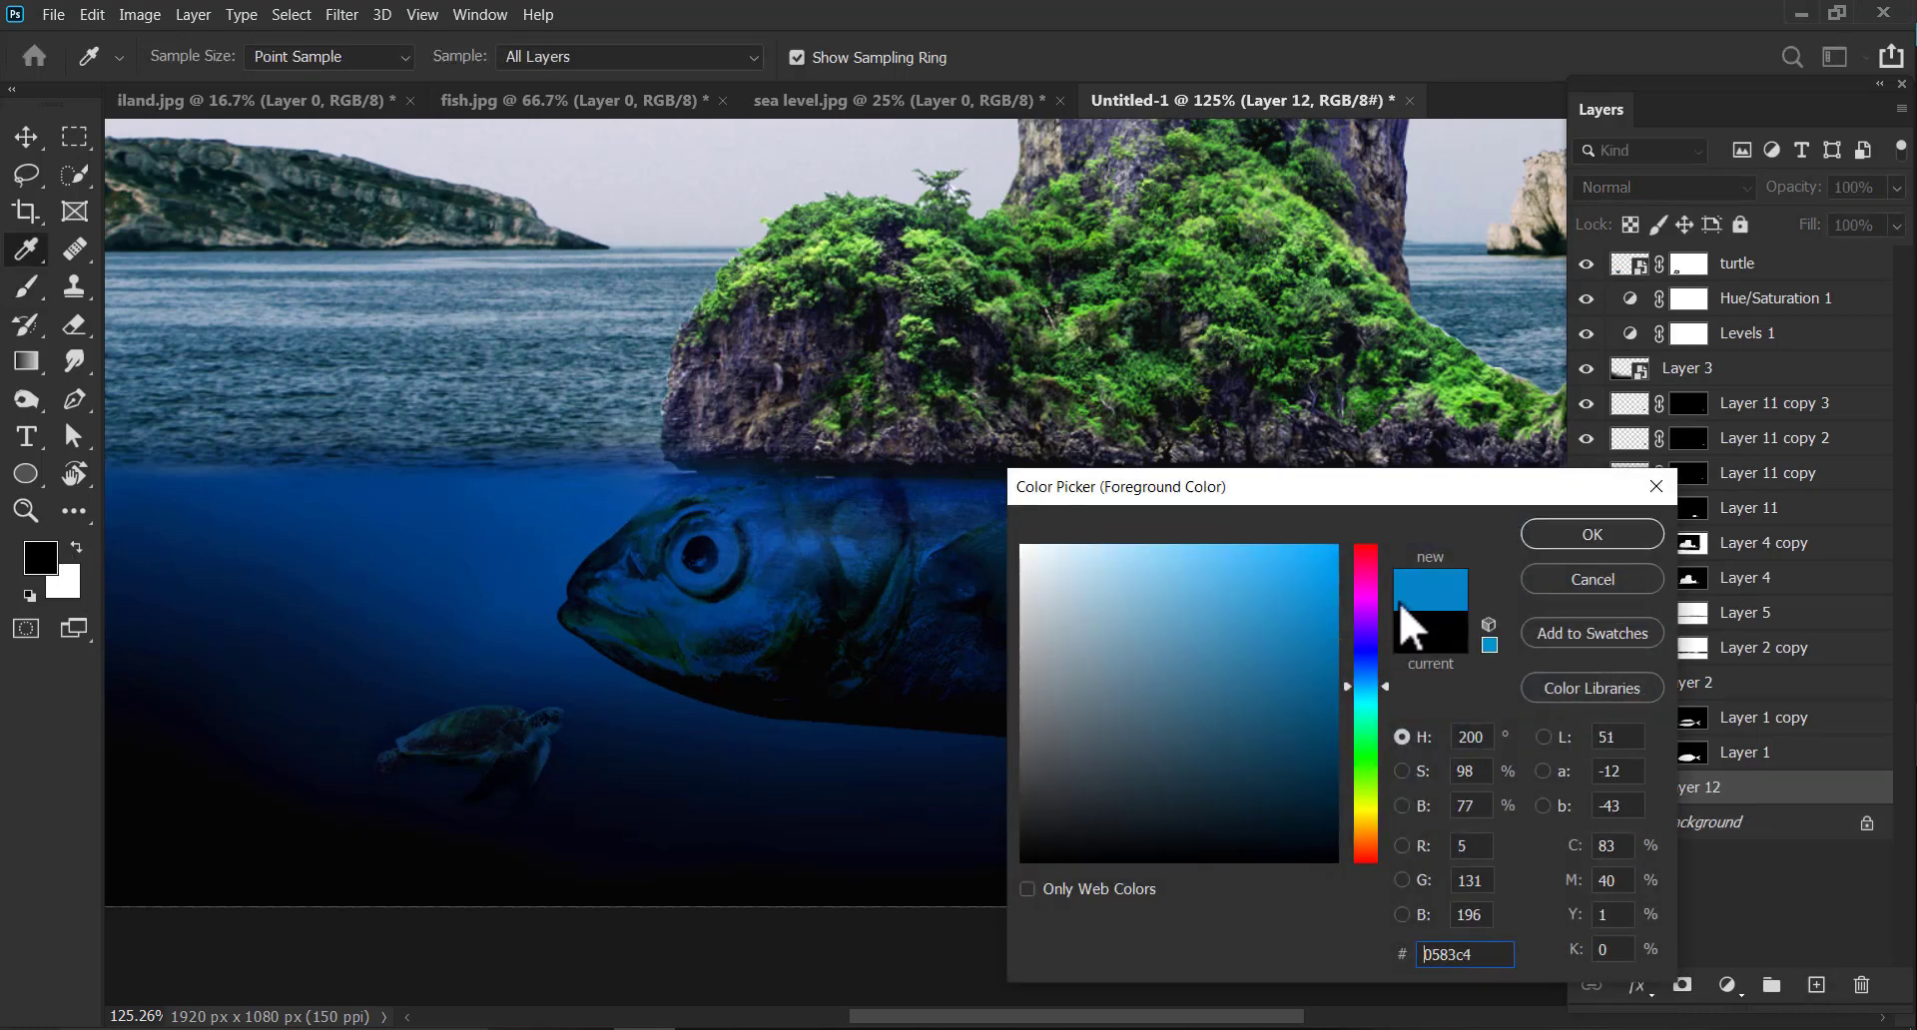
left_click(1540, 535)
Brush the blue behind the fish on the new layer at 200 px, 56% opacity and 49% flow.
key("b")
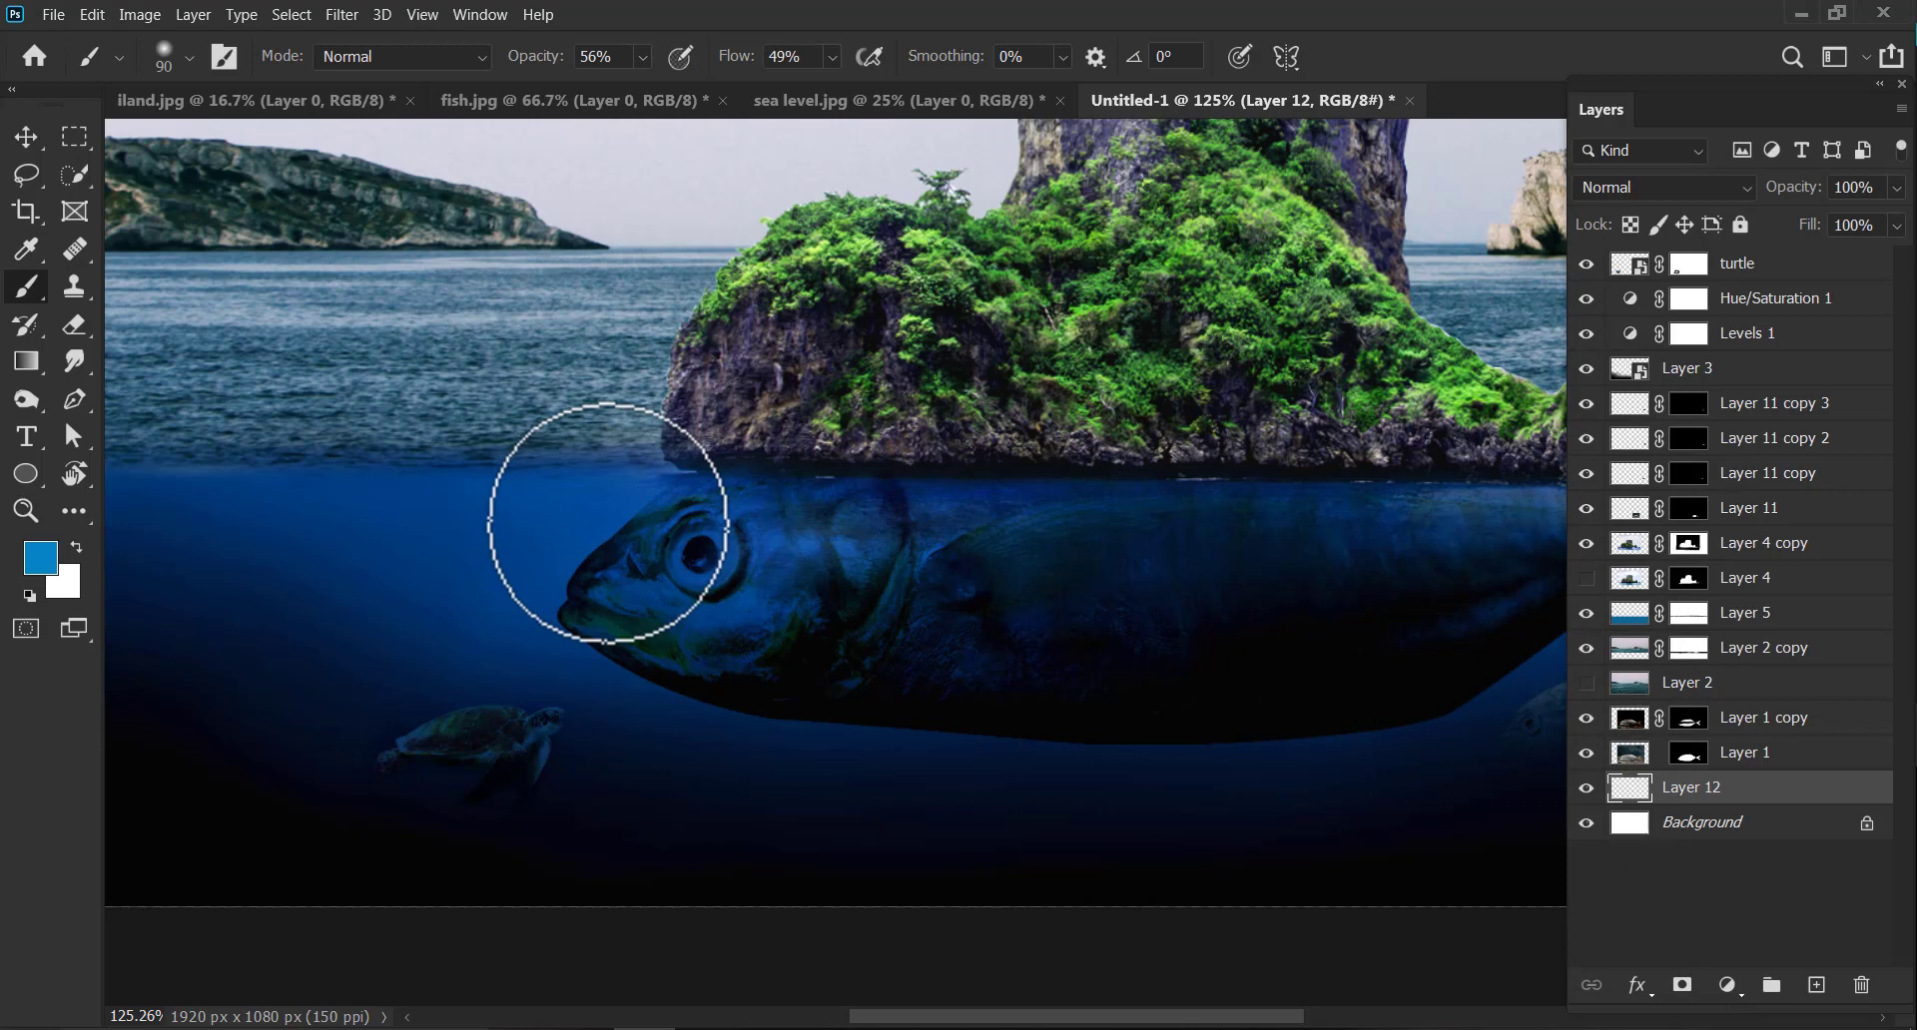
key("bracketright")
key("bracketright")
key("bracketright")
key("bracketright")
key("bracketright")
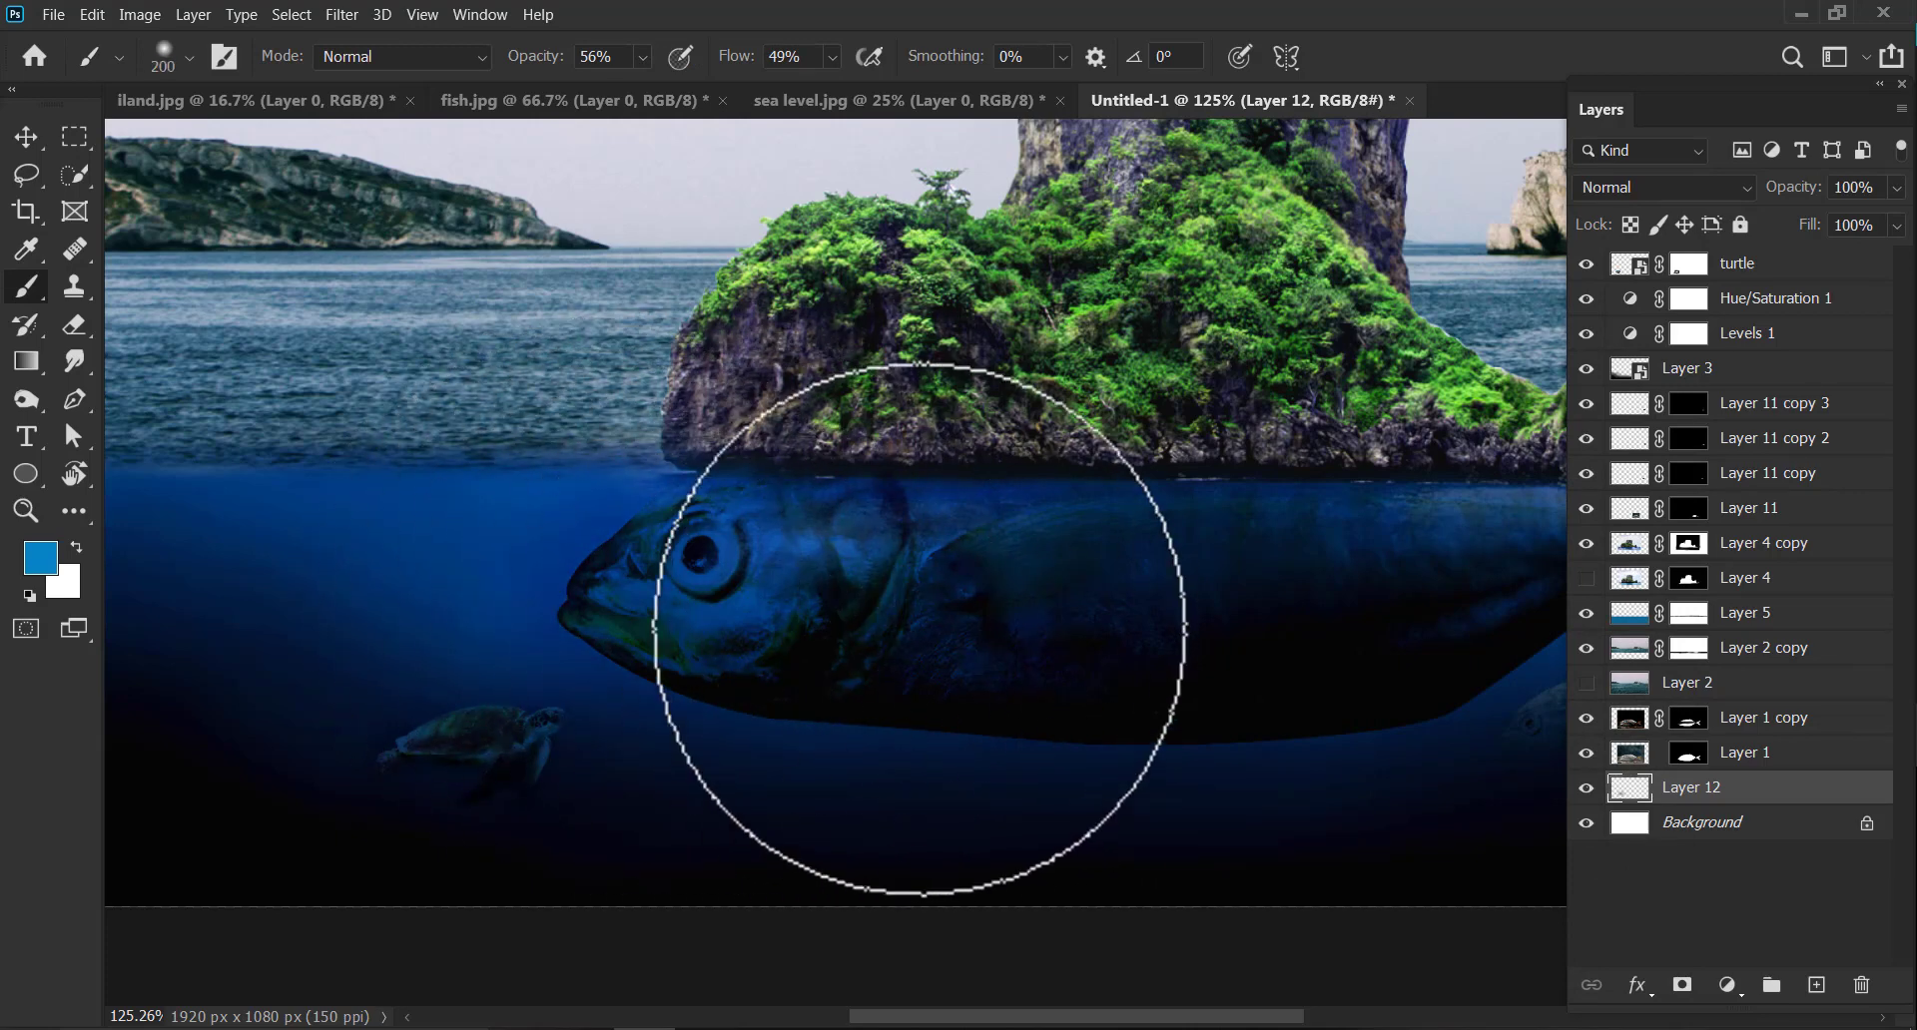
Pick a lighter sky blue and brush a glow behind the fish from head to tail, reducing the brush from 200 to 125 px.
left_click(40, 557)
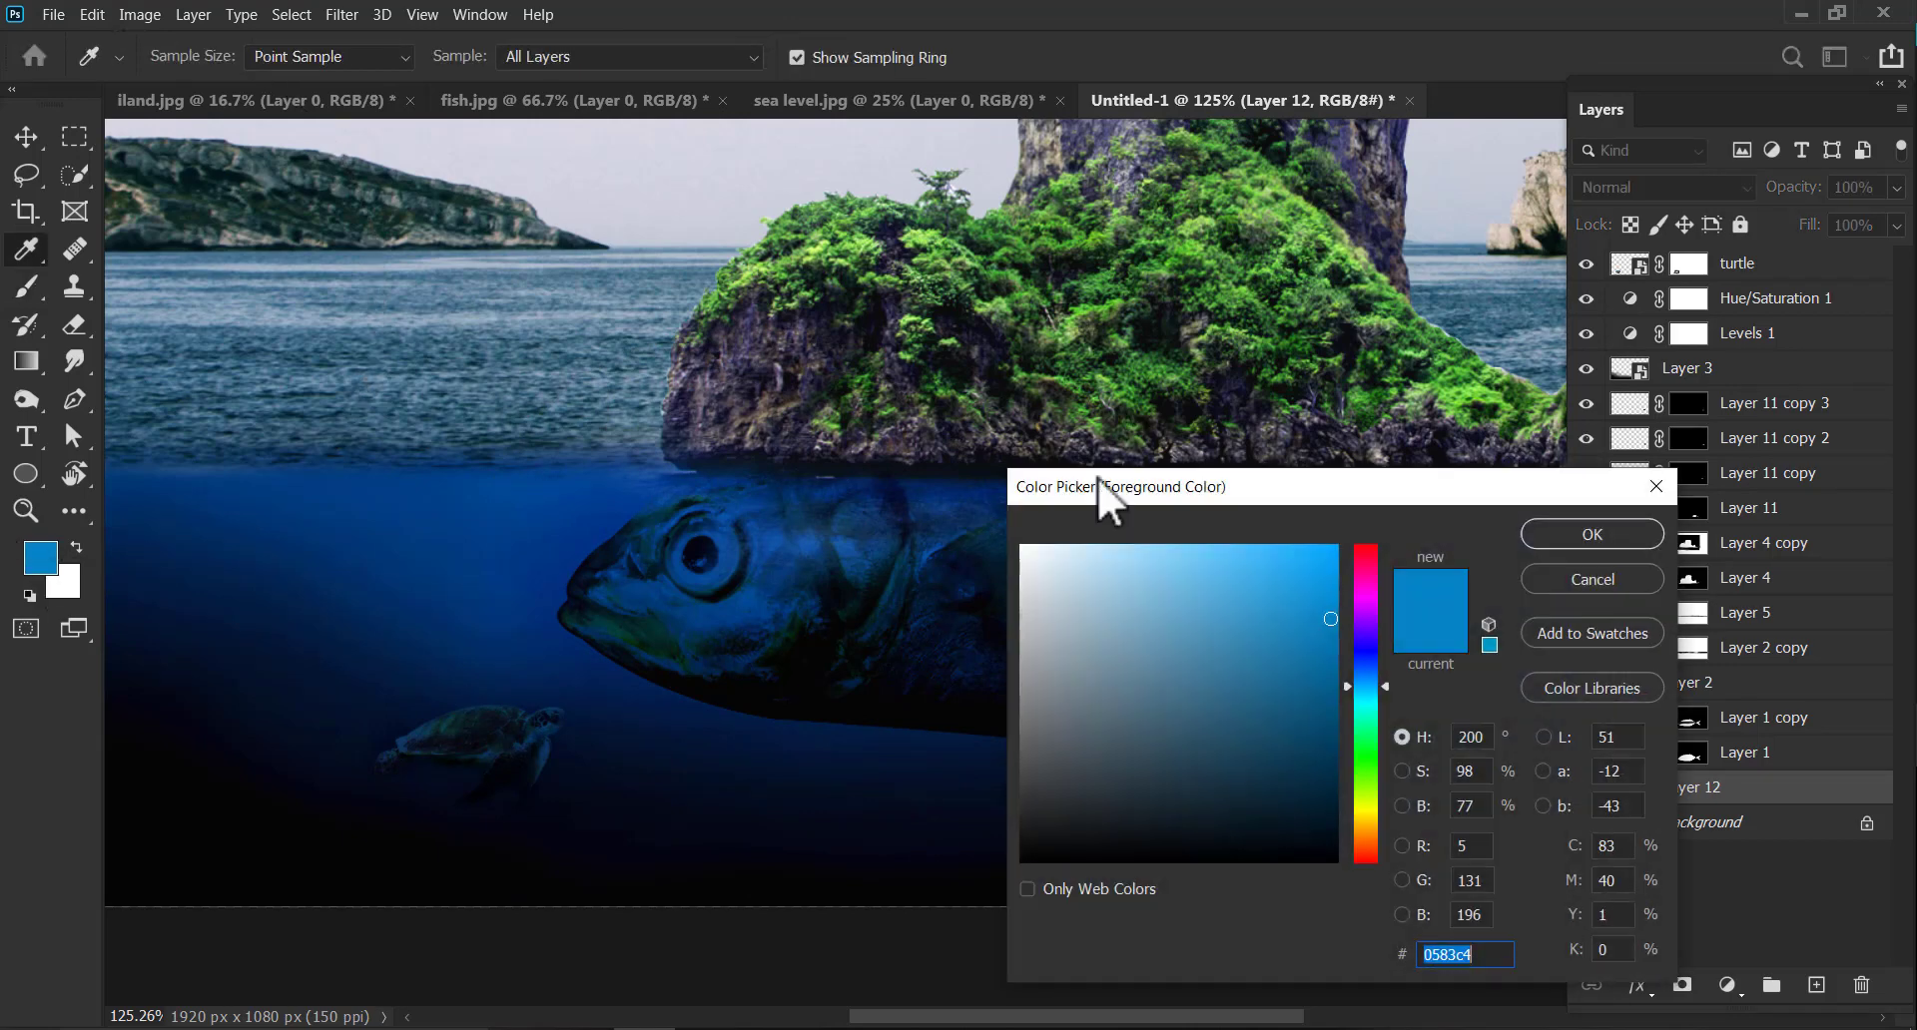
left_click(1272, 552)
left_click(1593, 534)
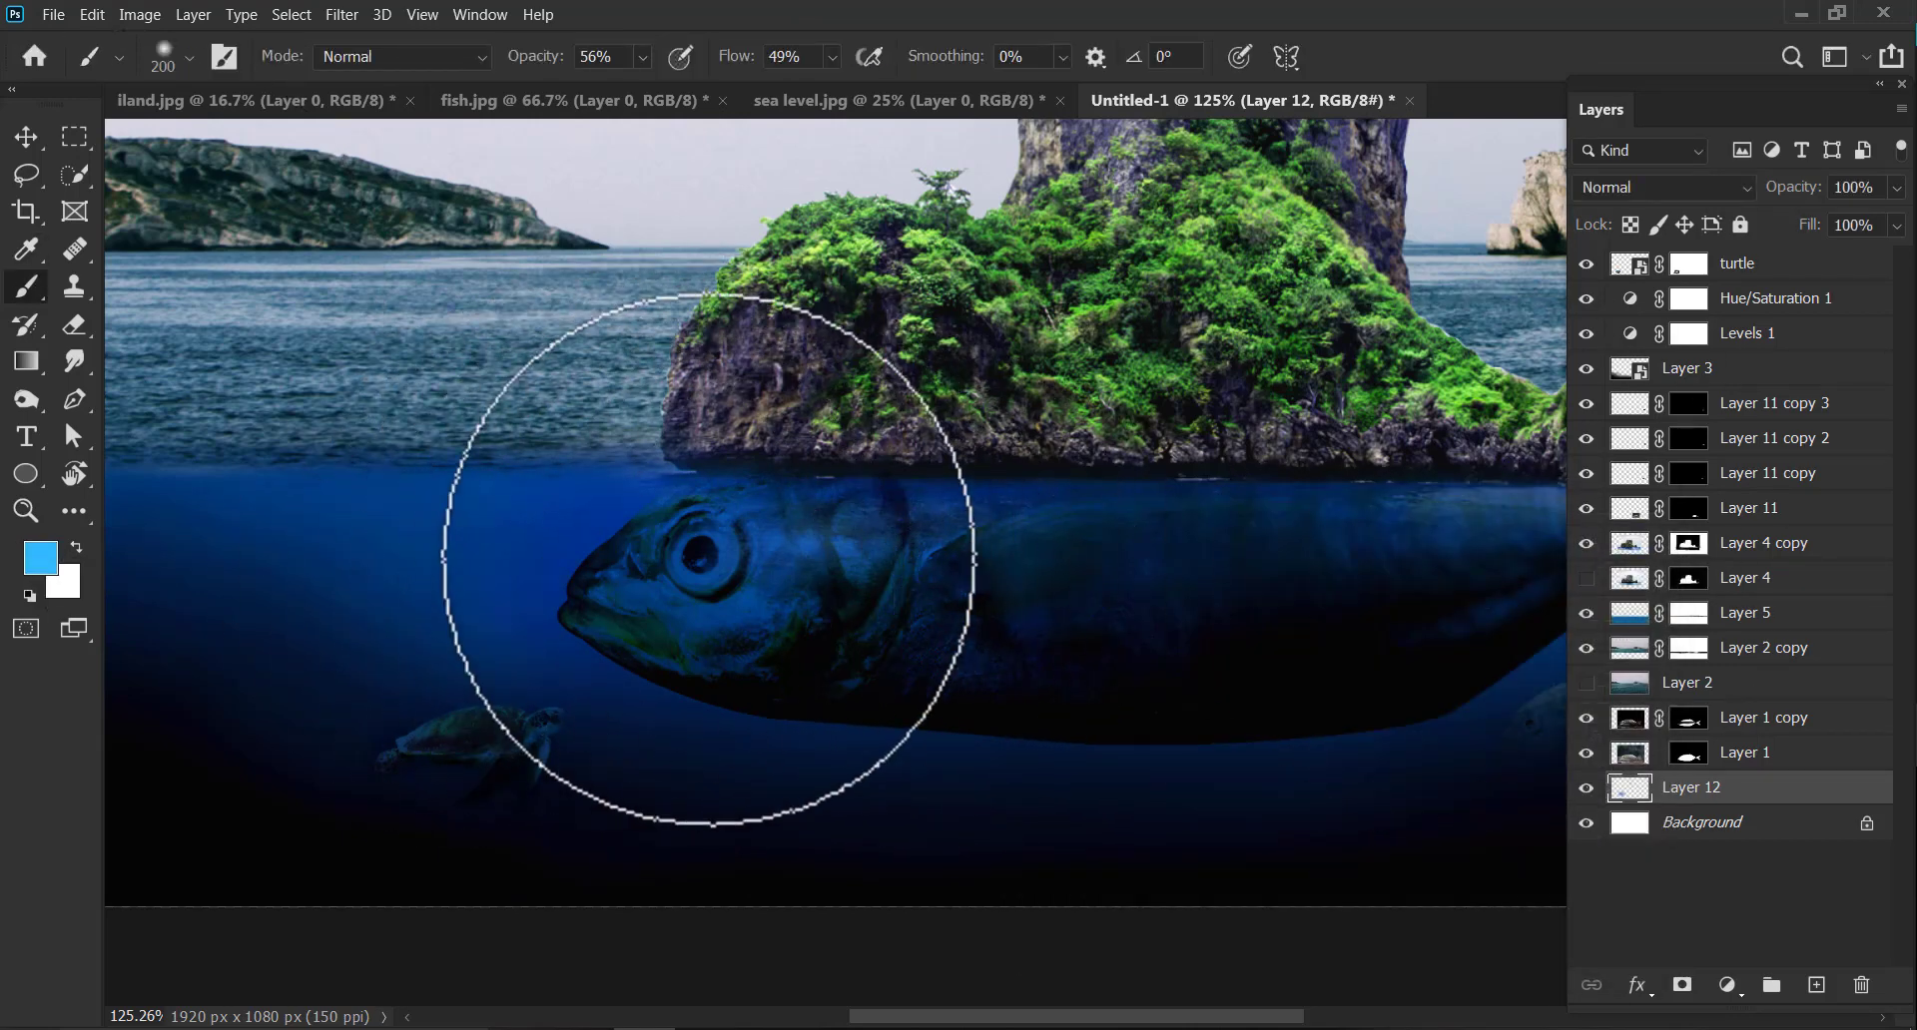
key("bracketleft")
key("bracketleft")
key("bracketleft")
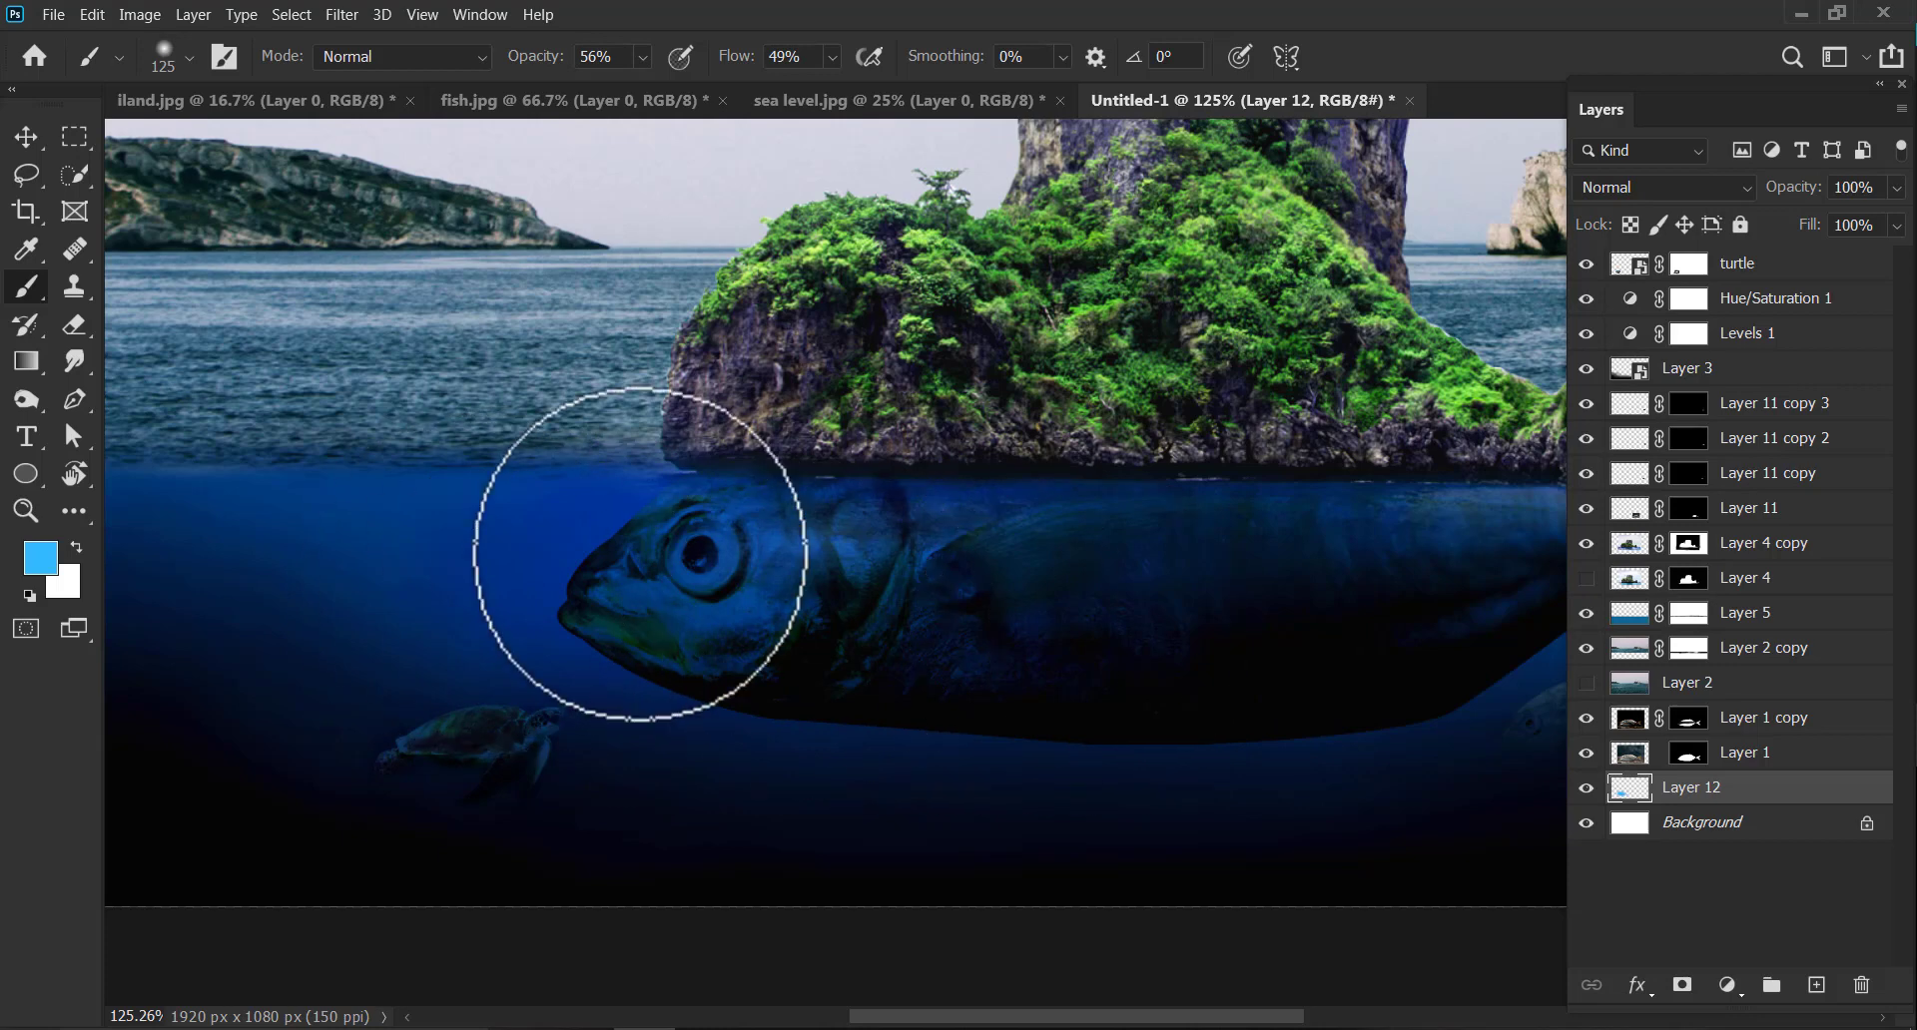
left_click_drag(910, 610, 563, 615)
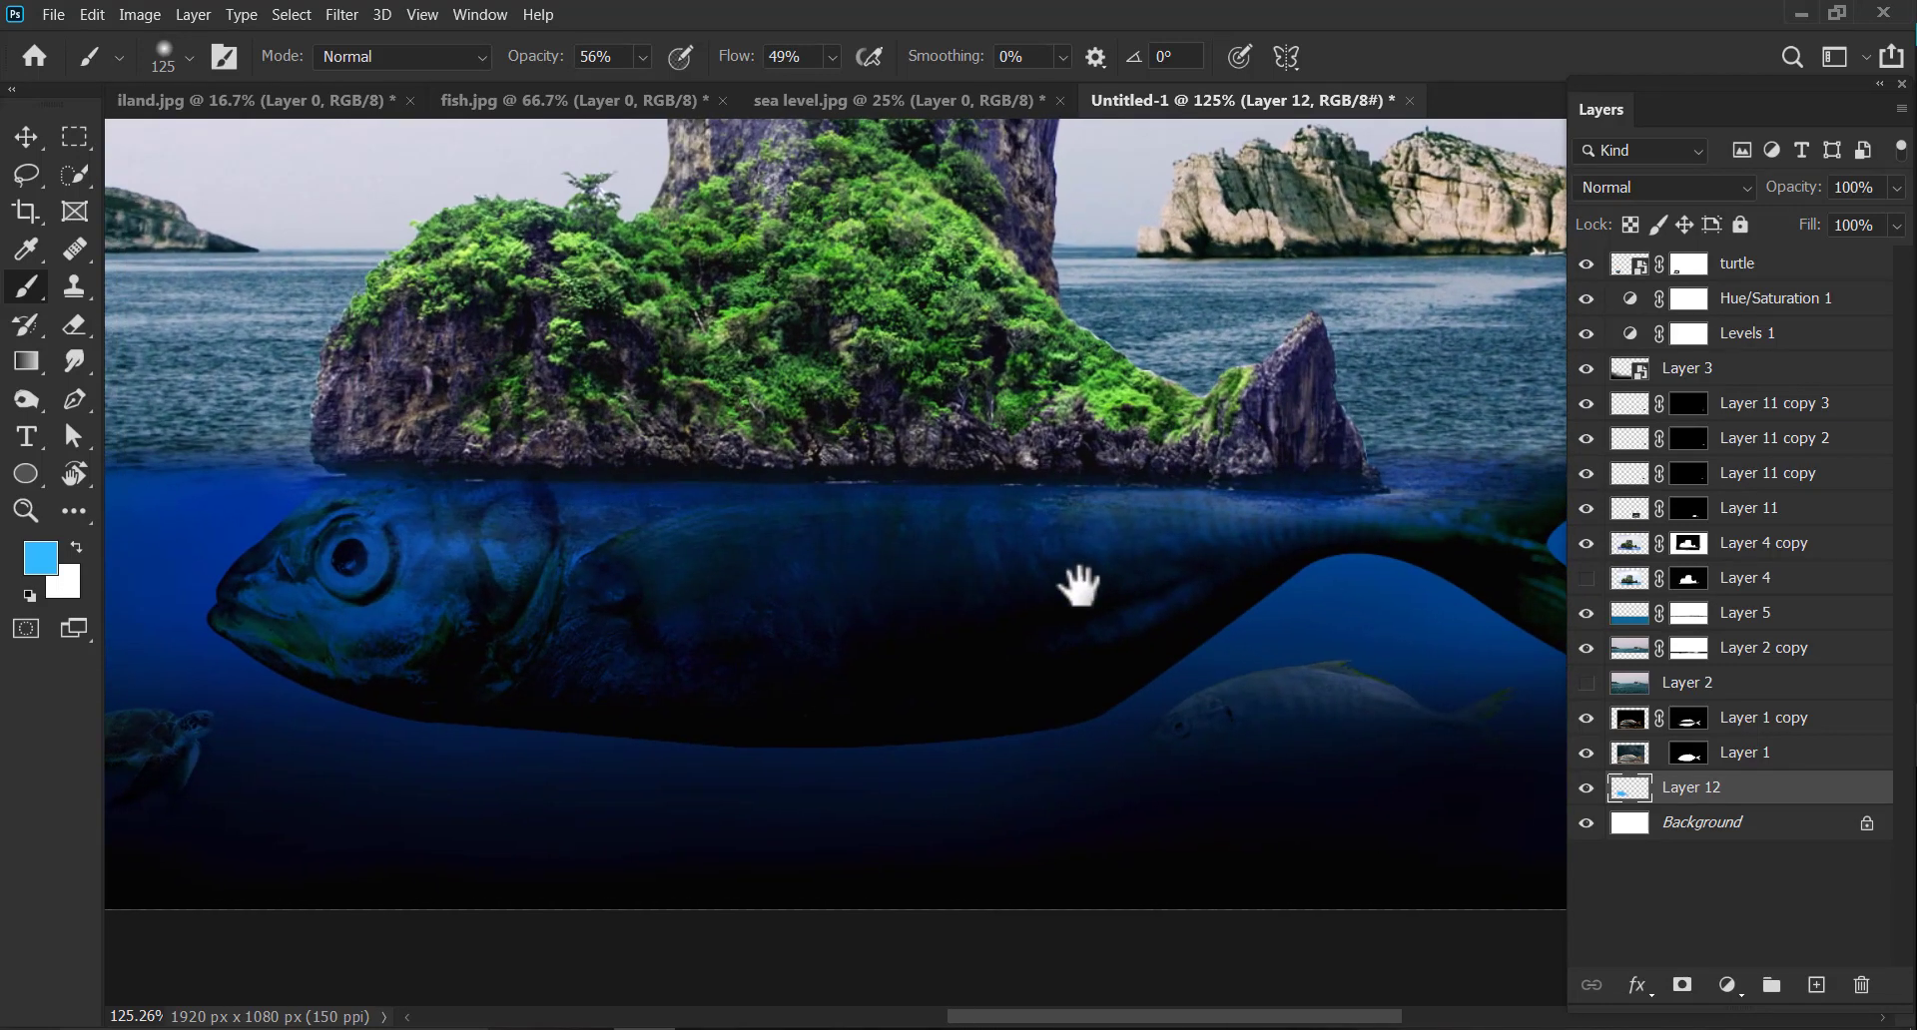
left_click_drag(1061, 548, 1118, 565)
left_click_drag(744, 589, 1027, 586)
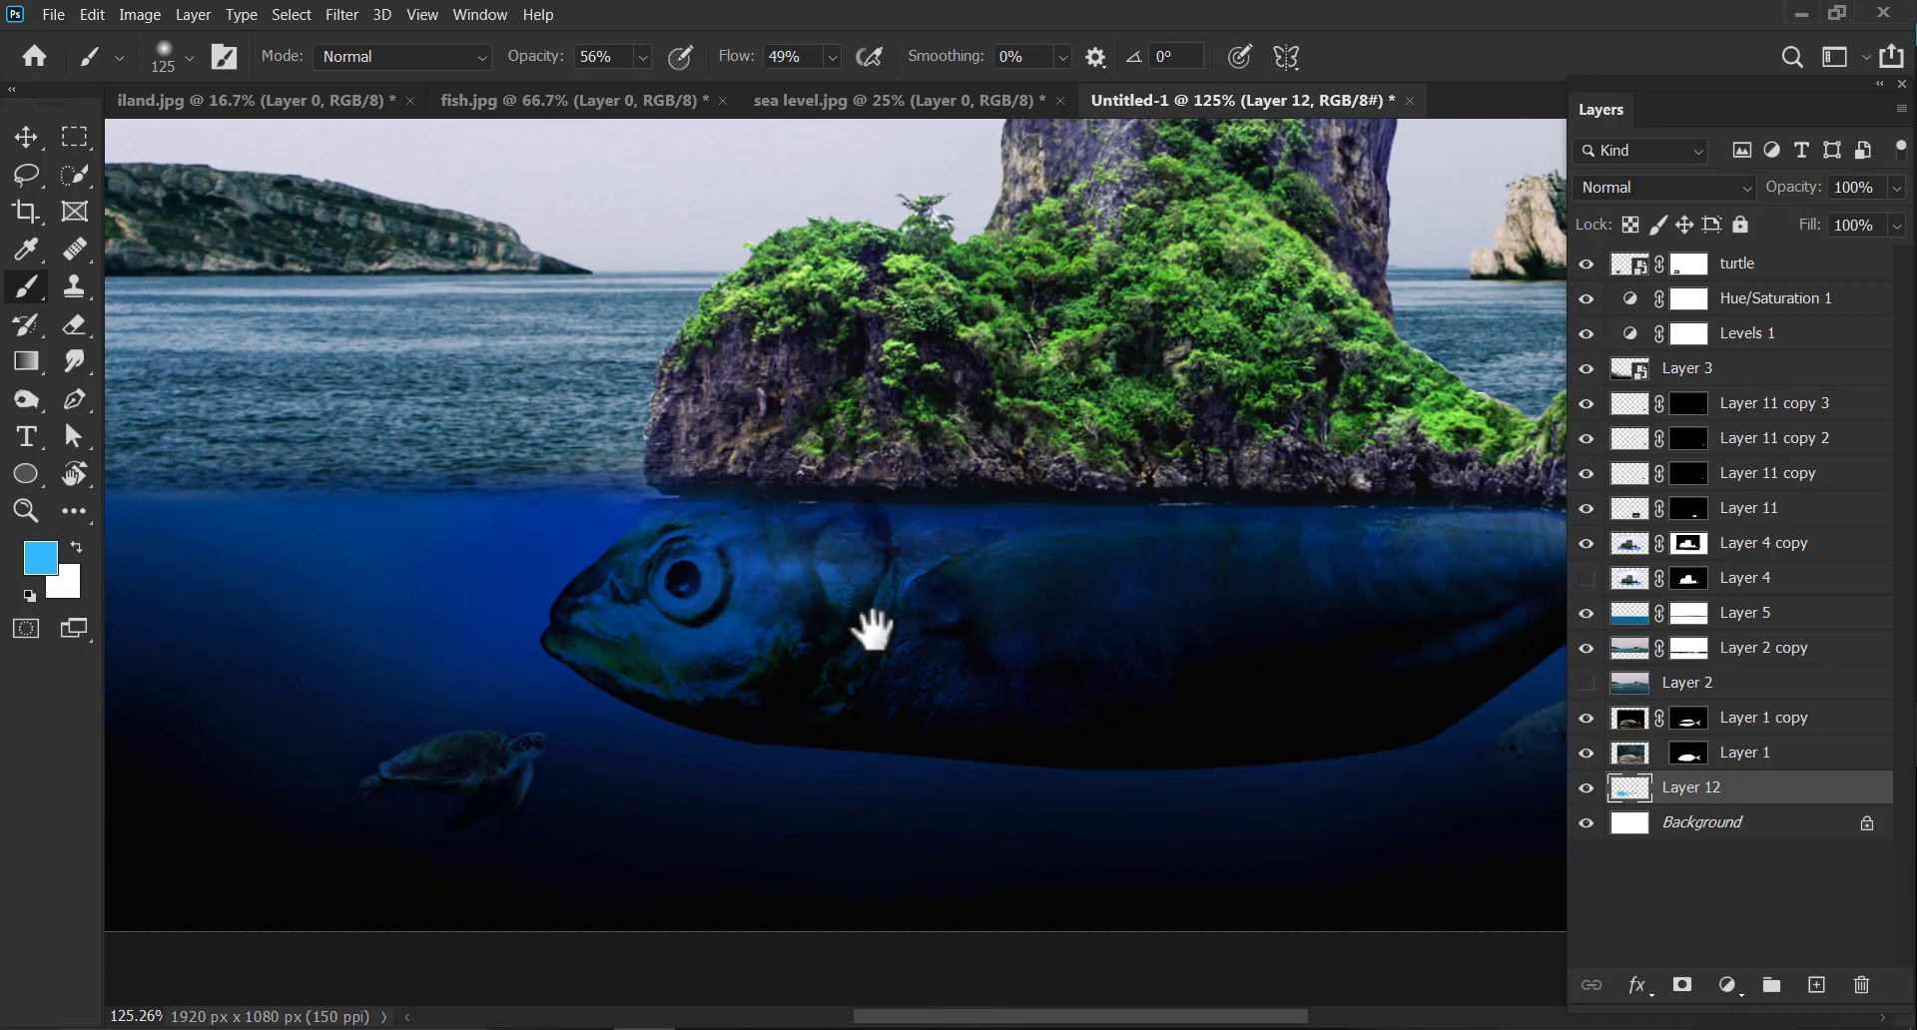
left_click_drag(872, 629, 430, 660)
mouse_move(986, 611)
left_mouse_down()
mouse_move(766, 603)
mouse_move(899, 574)
mouse_move(1182, 573)
left_mouse_up()
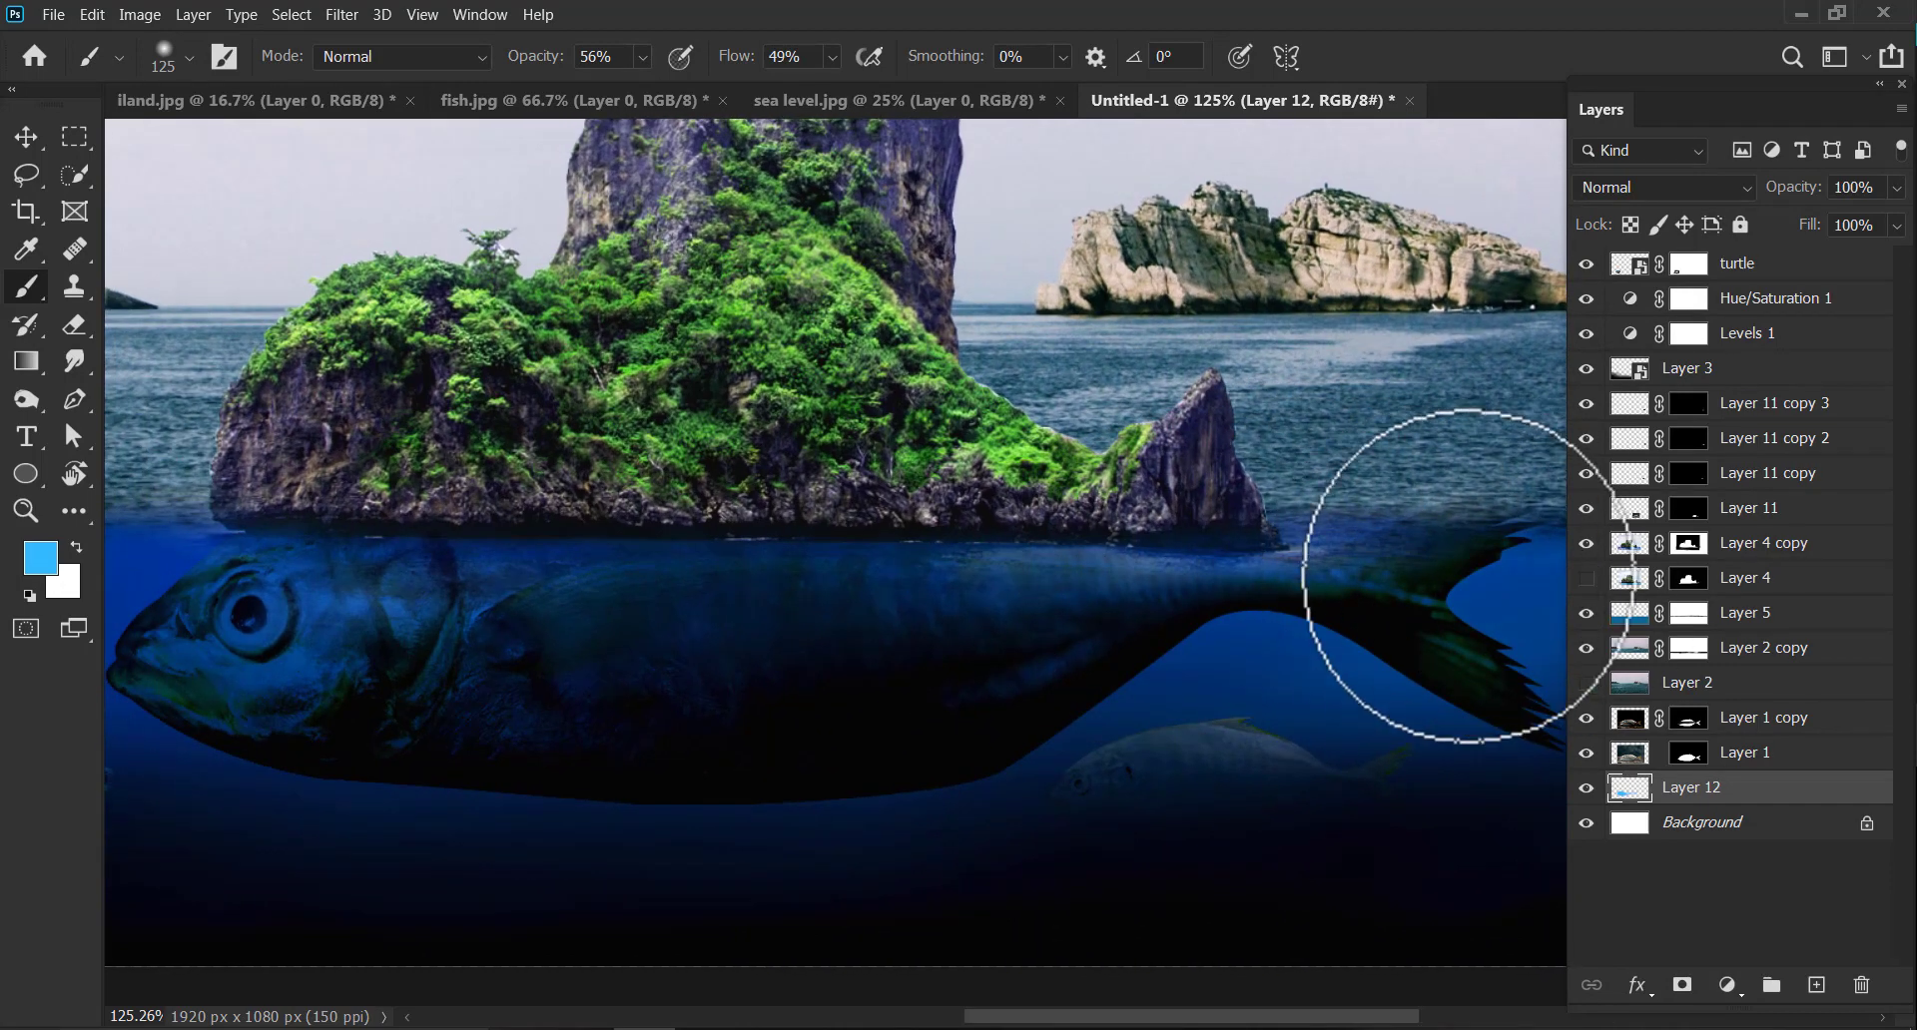
left_click_drag(578, 629, 663, 633)
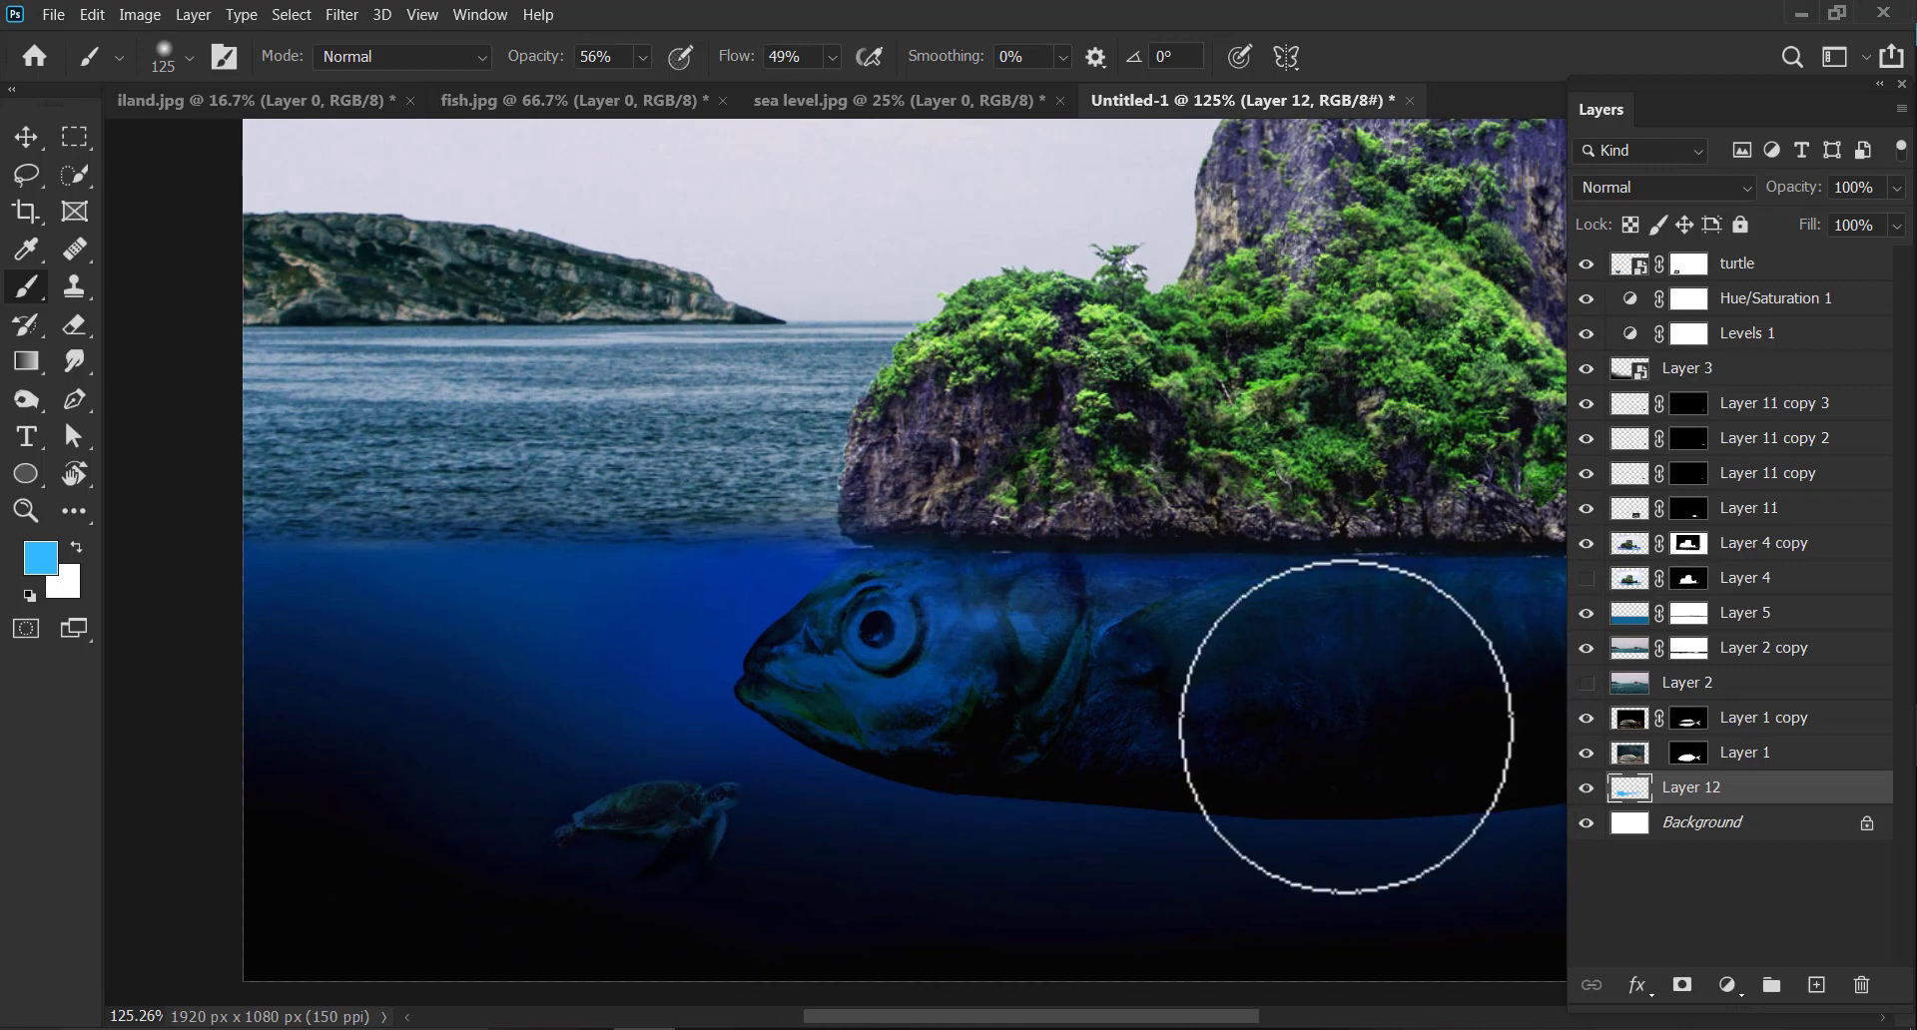
key("ctrl+minus")
key("ctrl+minus")
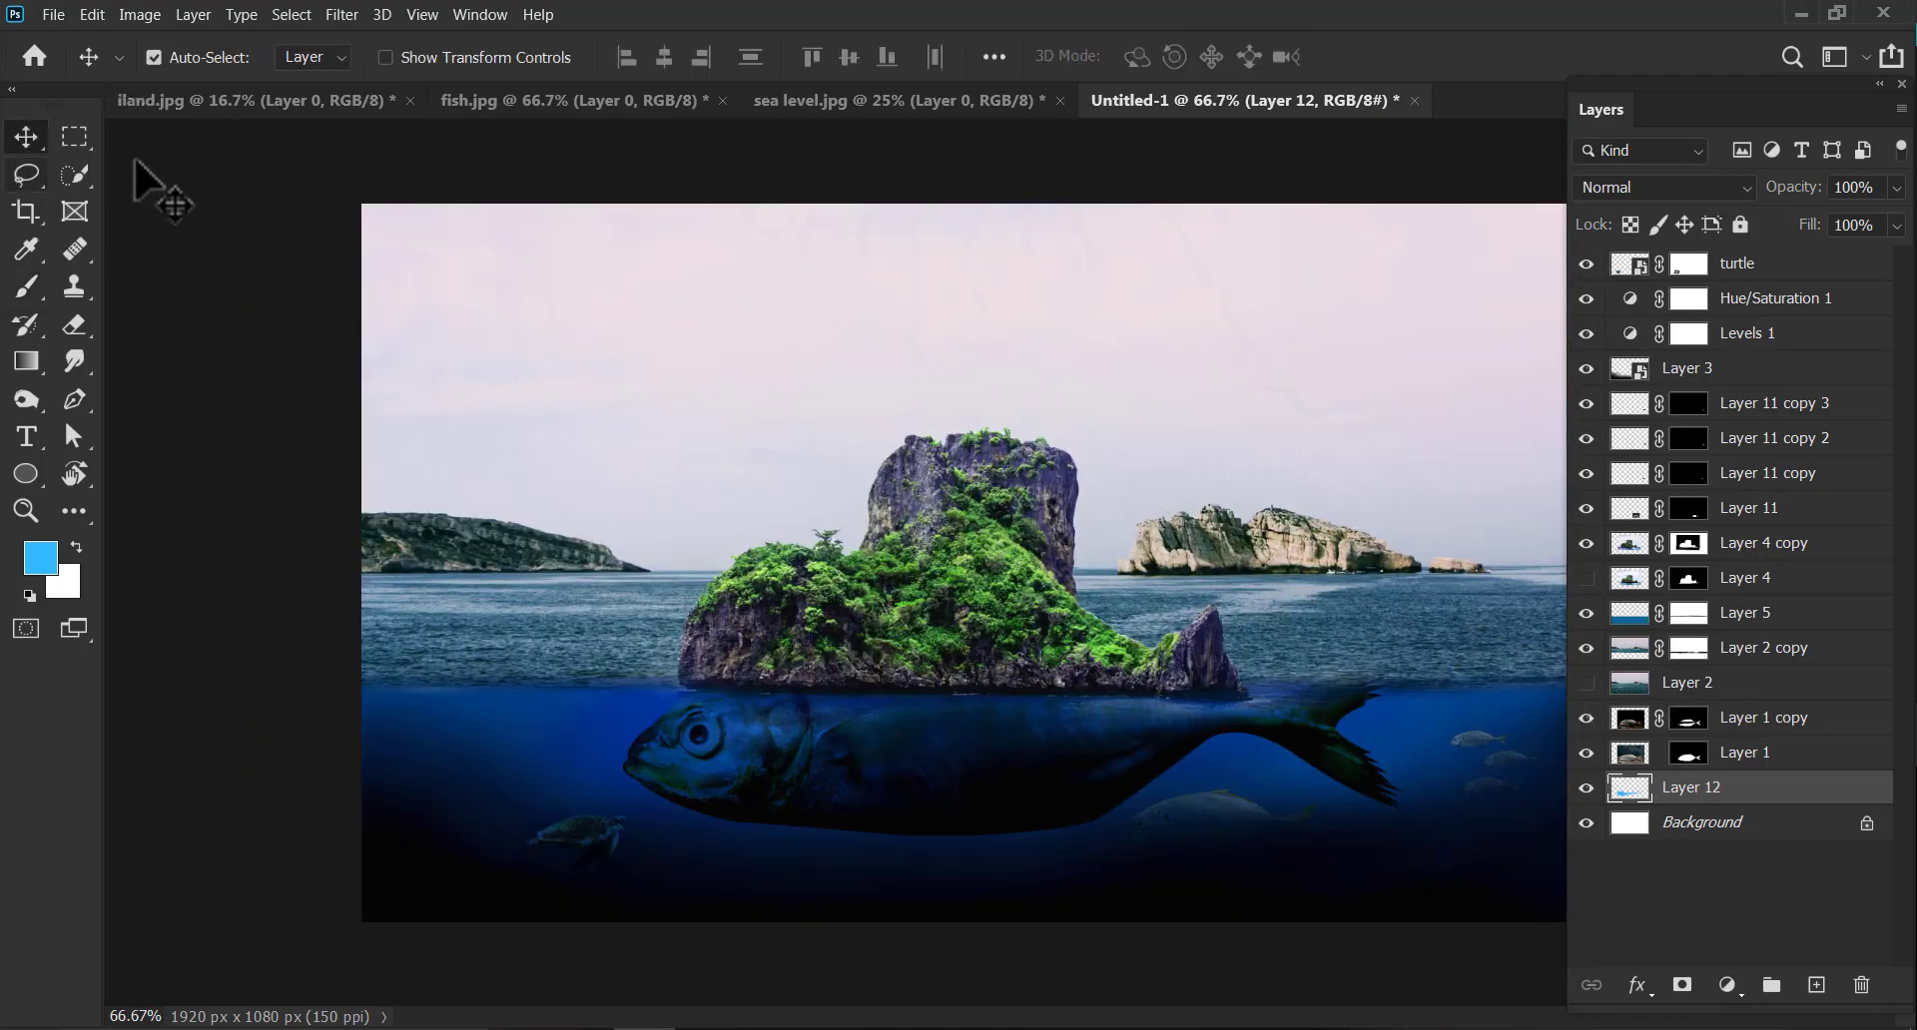
Try the glow's Layer 12 above the fish's Layer 1 and return it beneath Layer 1.
key("v")
key("ctrl+bracketright")
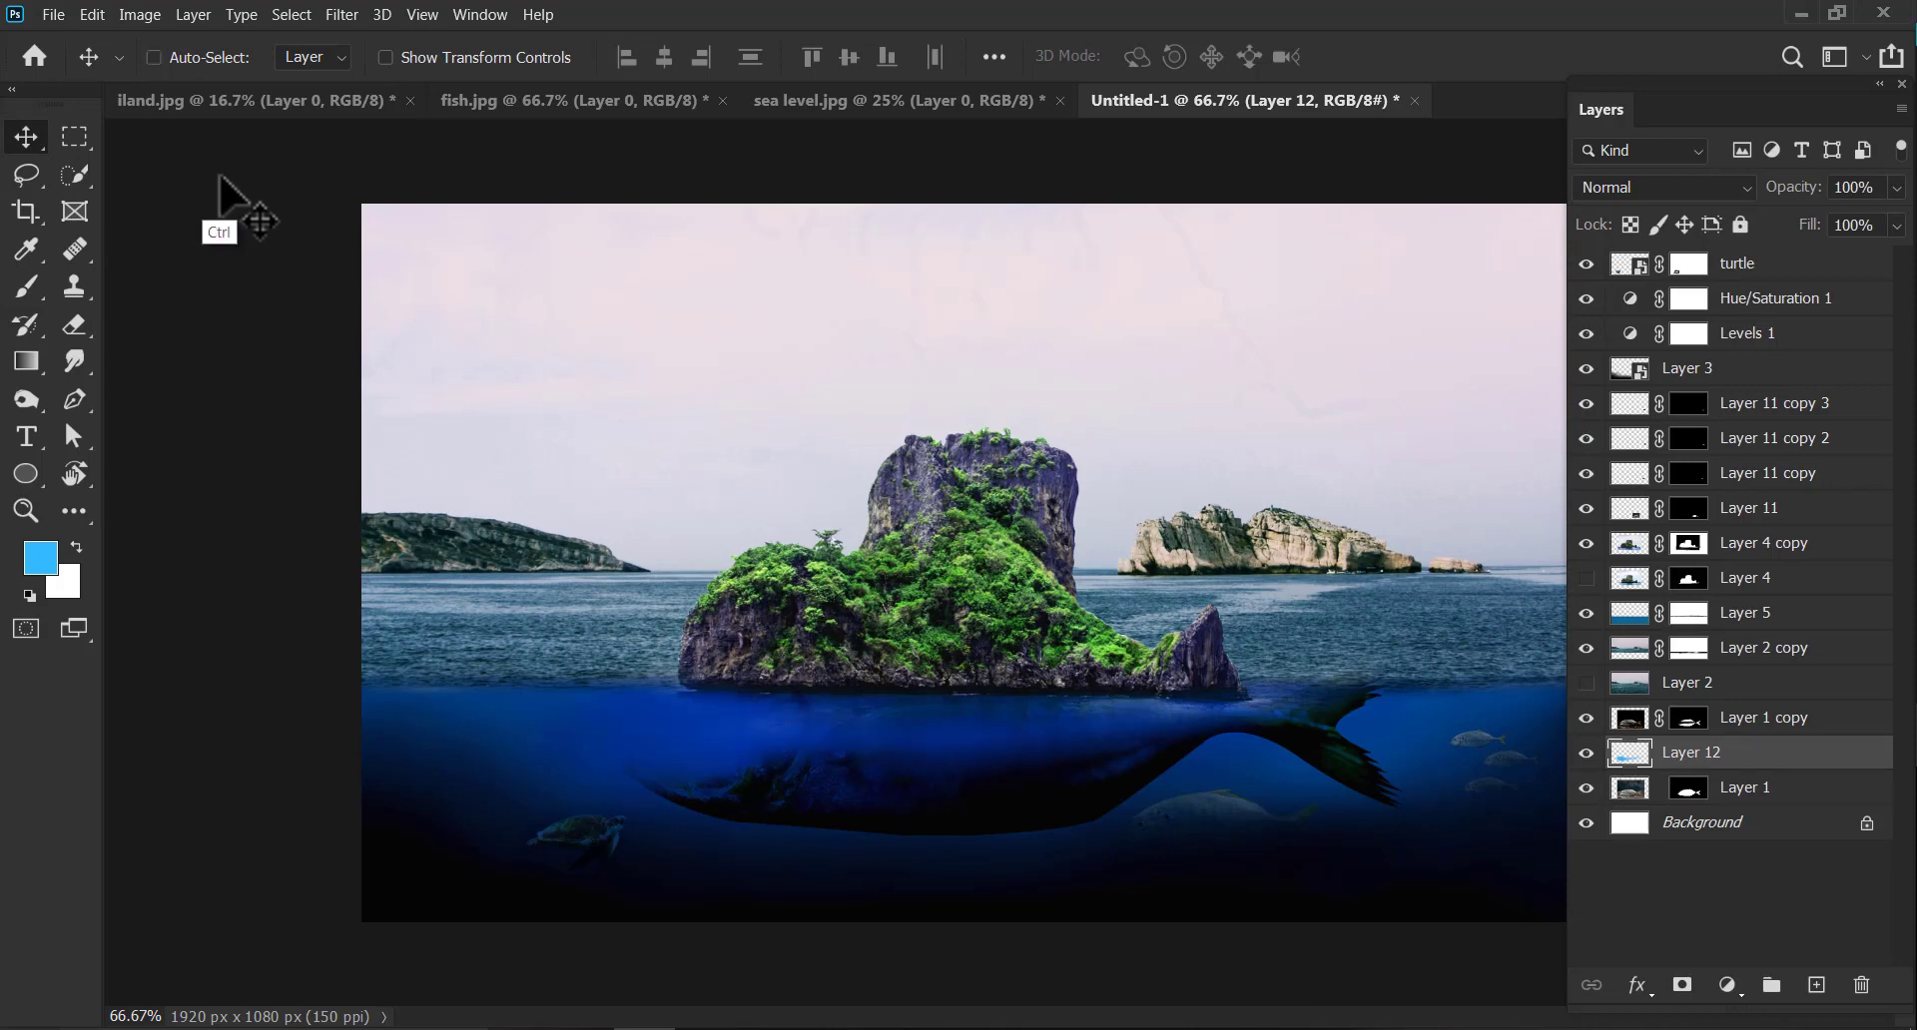
key("ctrl+bracketleft")
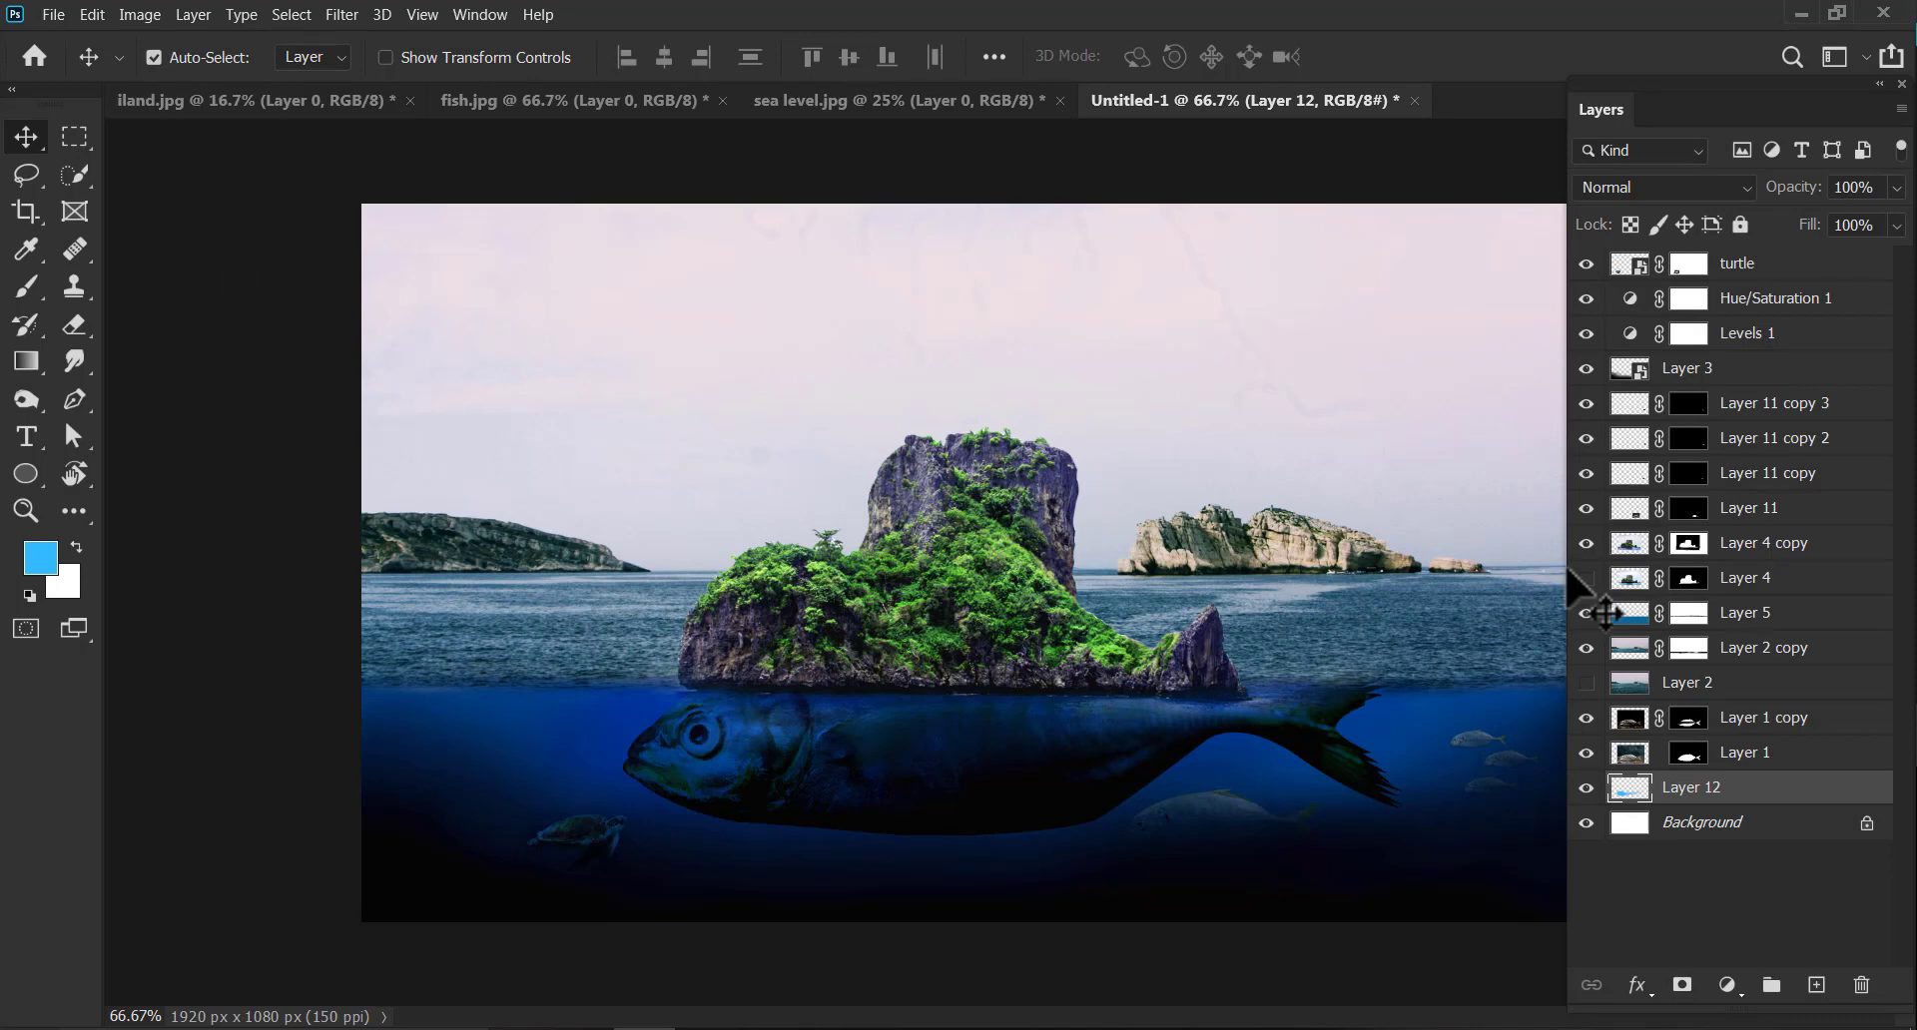
Compare the underwater area with the hidden Layer 2 shown and hidden, leaving it hidden.
left_click(1687, 683)
left_click(1587, 683)
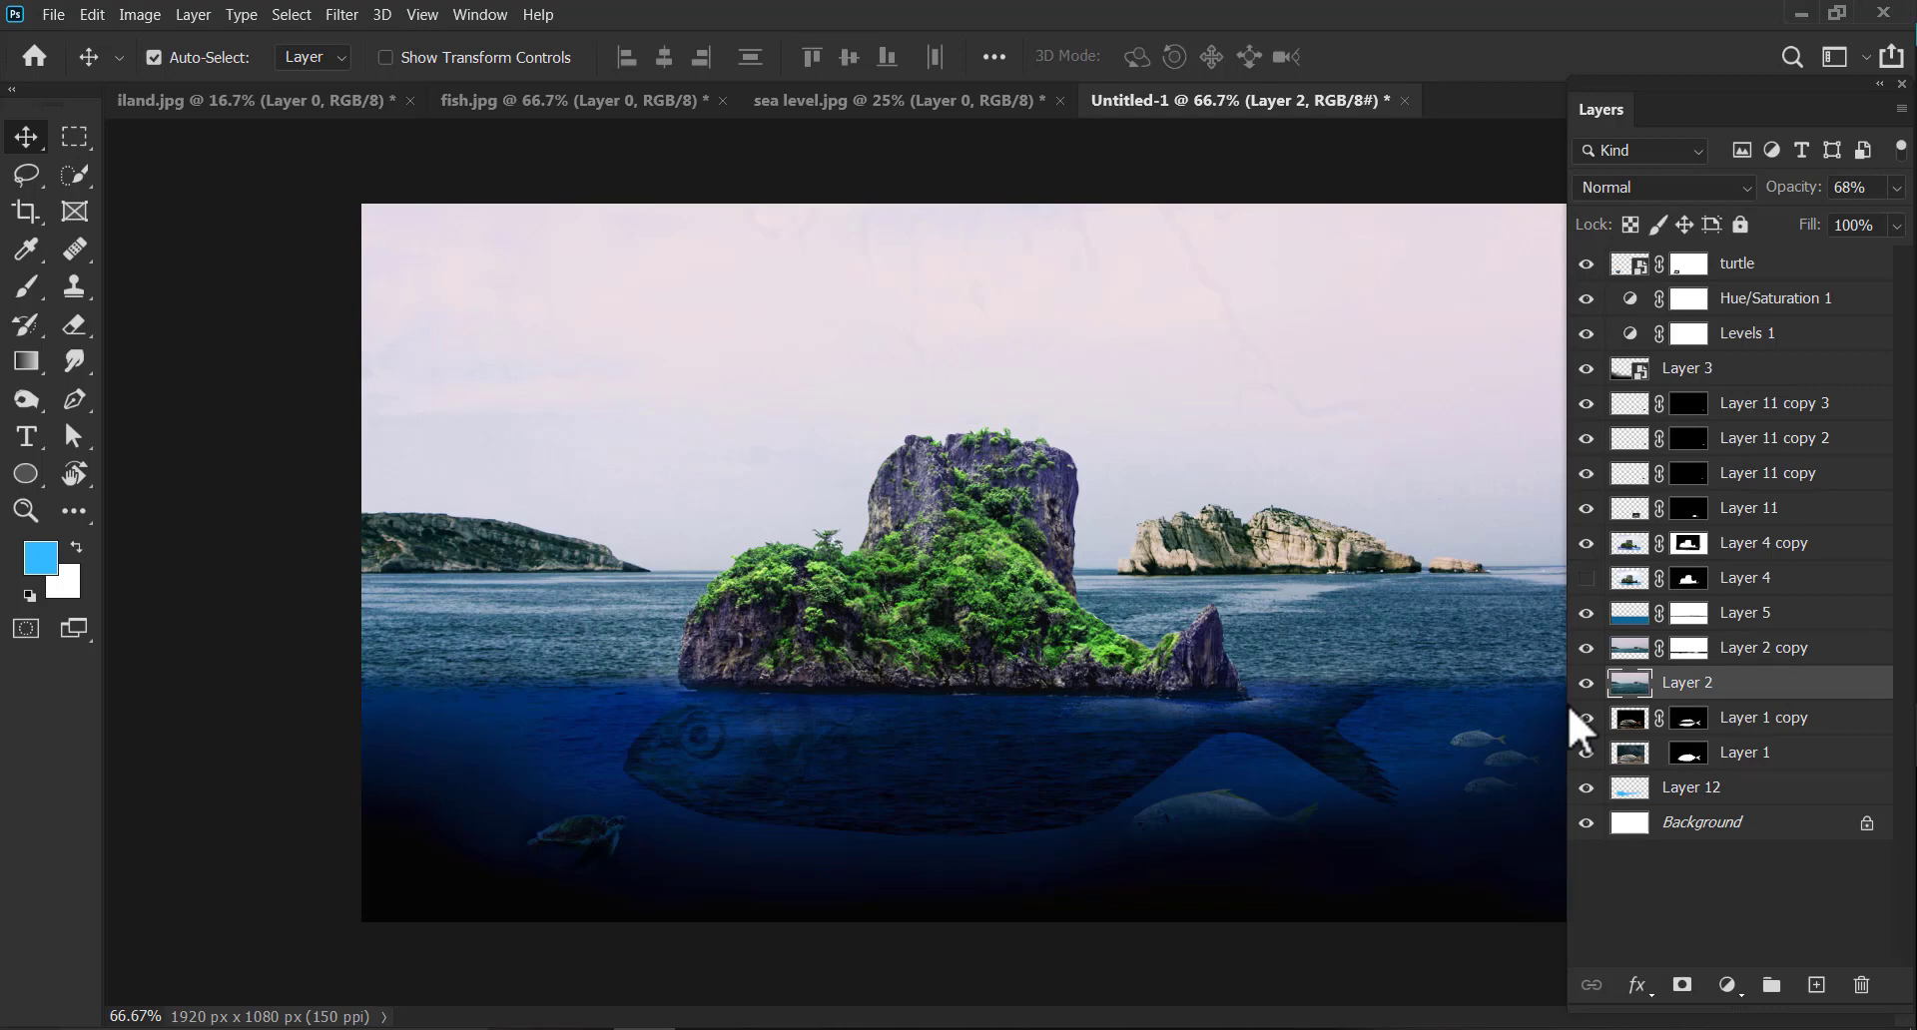
left_click(1586, 683)
left_click(1586, 683)
left_click(1587, 683)
left_click(1556, 656)
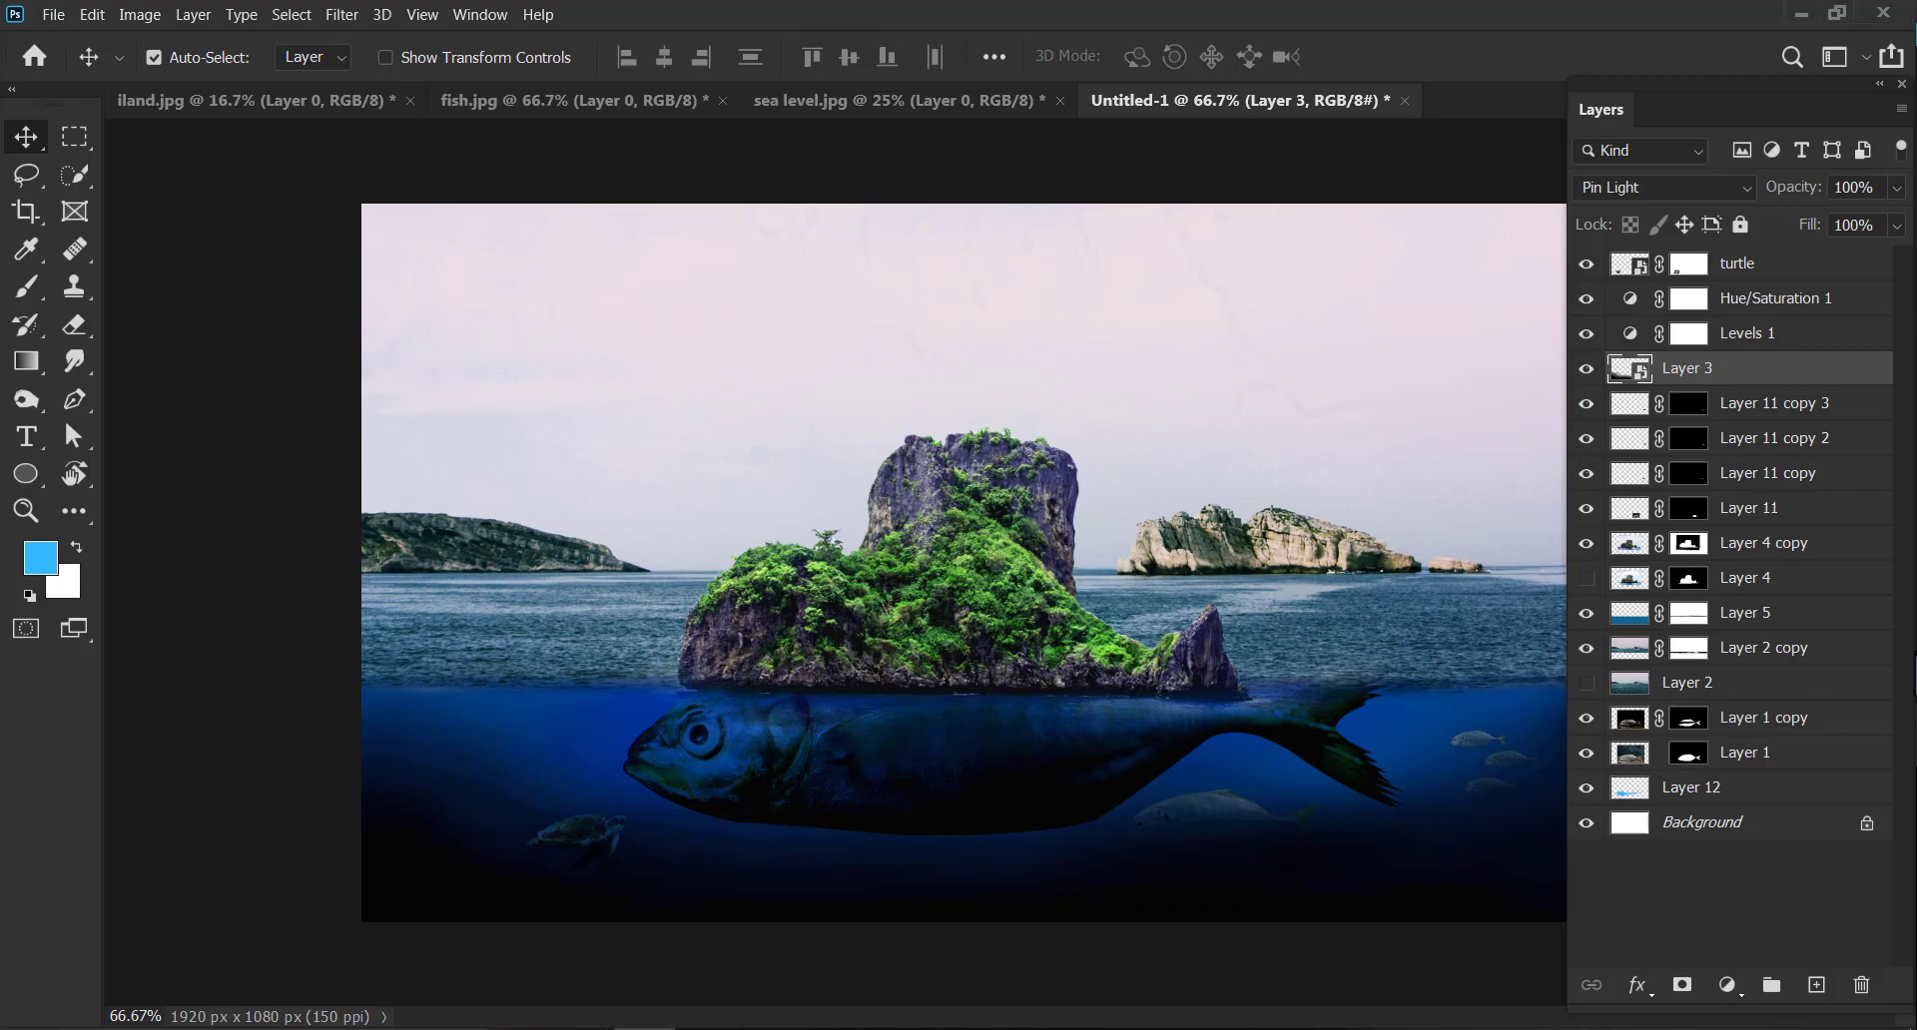
Place the Sky Overlay (20) image above Layer 3 at 43.97% scale, centred at about X 871 px and Y 341.5 px.
left_click_drag(1915, 611, 1216, 390)
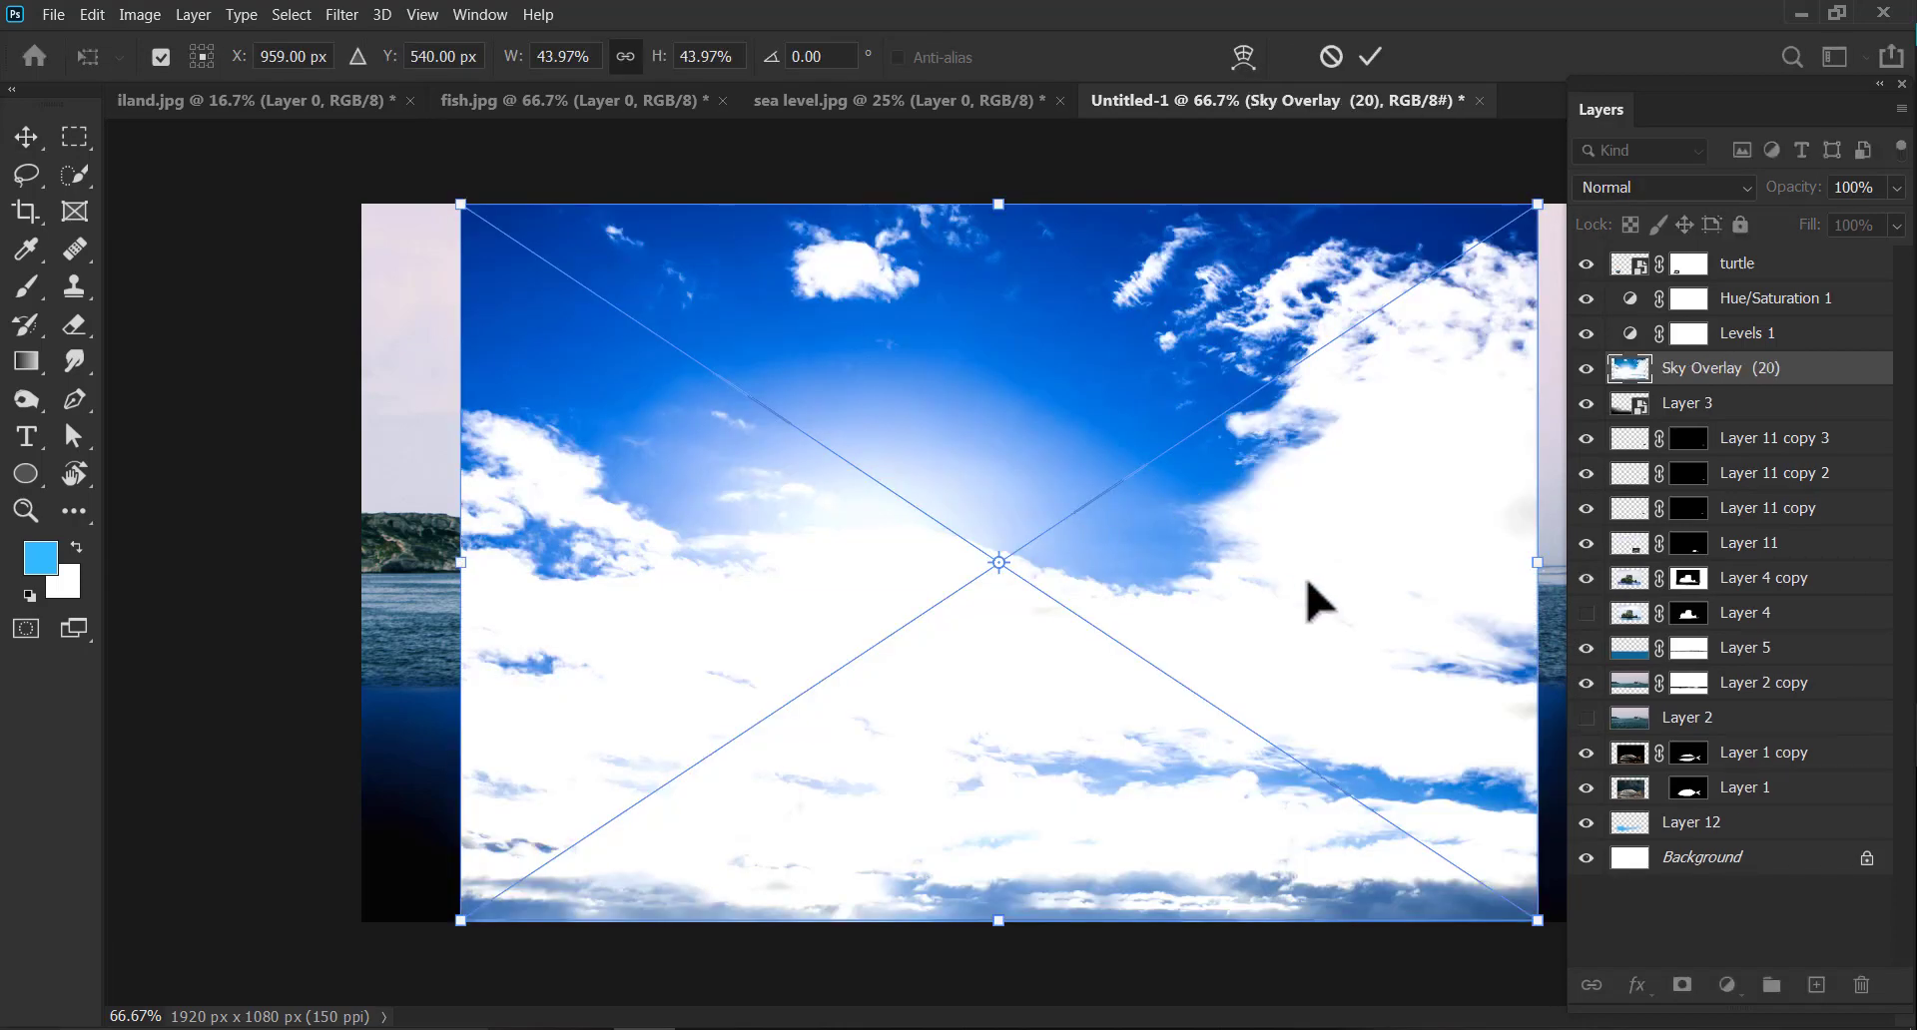
left_click_drag(1307, 582, 1253, 451)
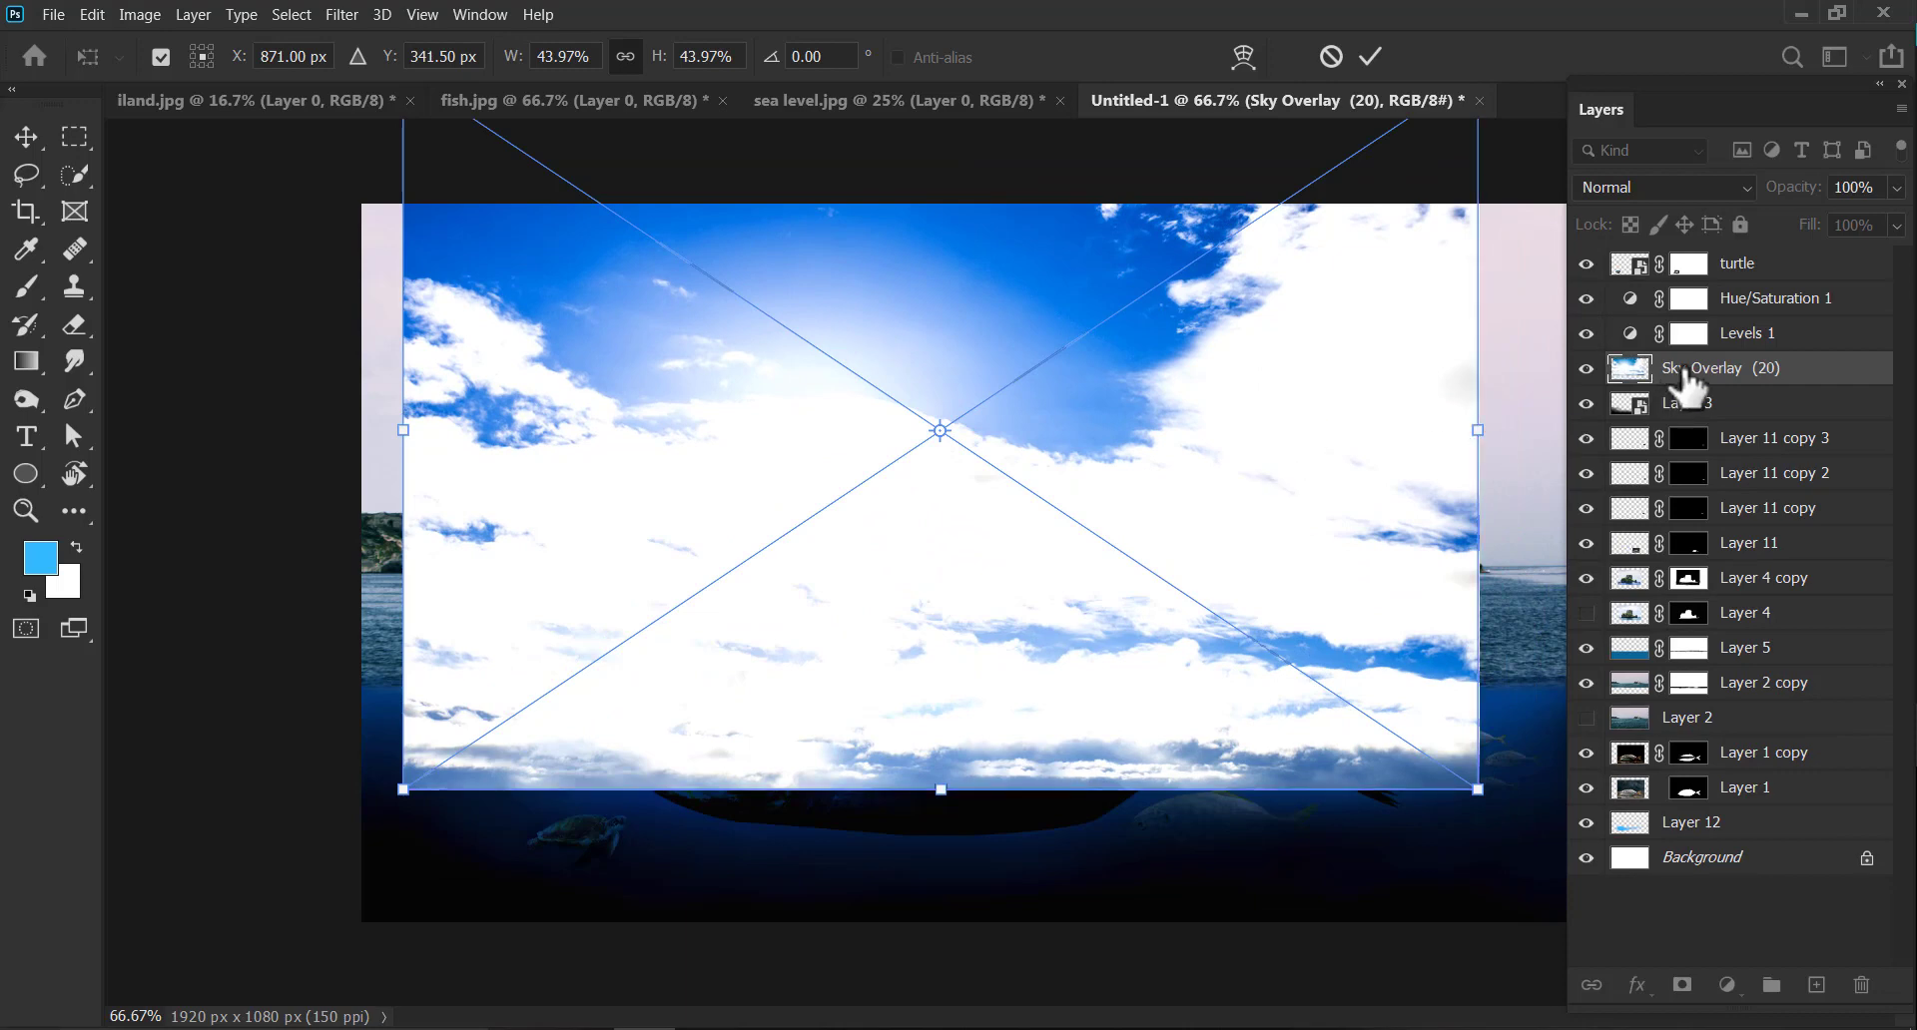
key("Return")
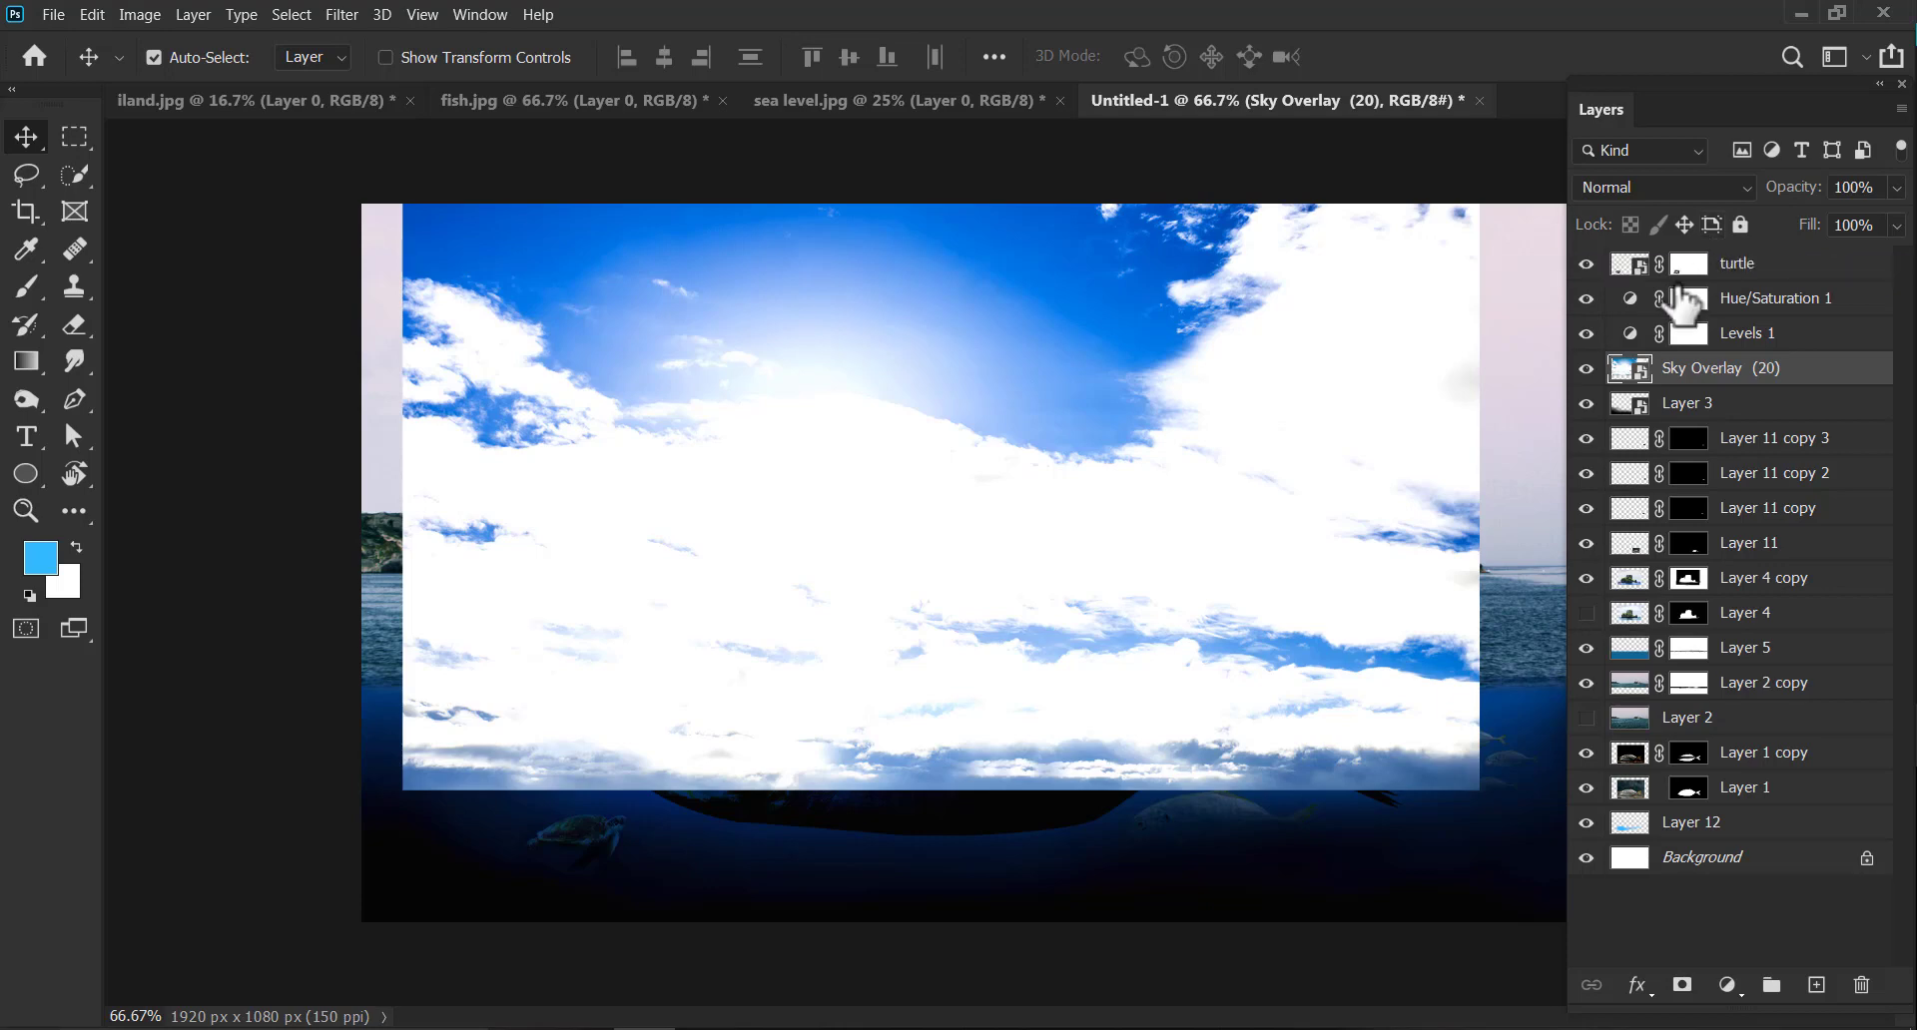
Place the Sky Overlay (20) layer above the turtle layer and scale it to 53.41%, centred at X 960 px and about Y 206 px.
left_click_drag(1797, 337, 1797, 263)
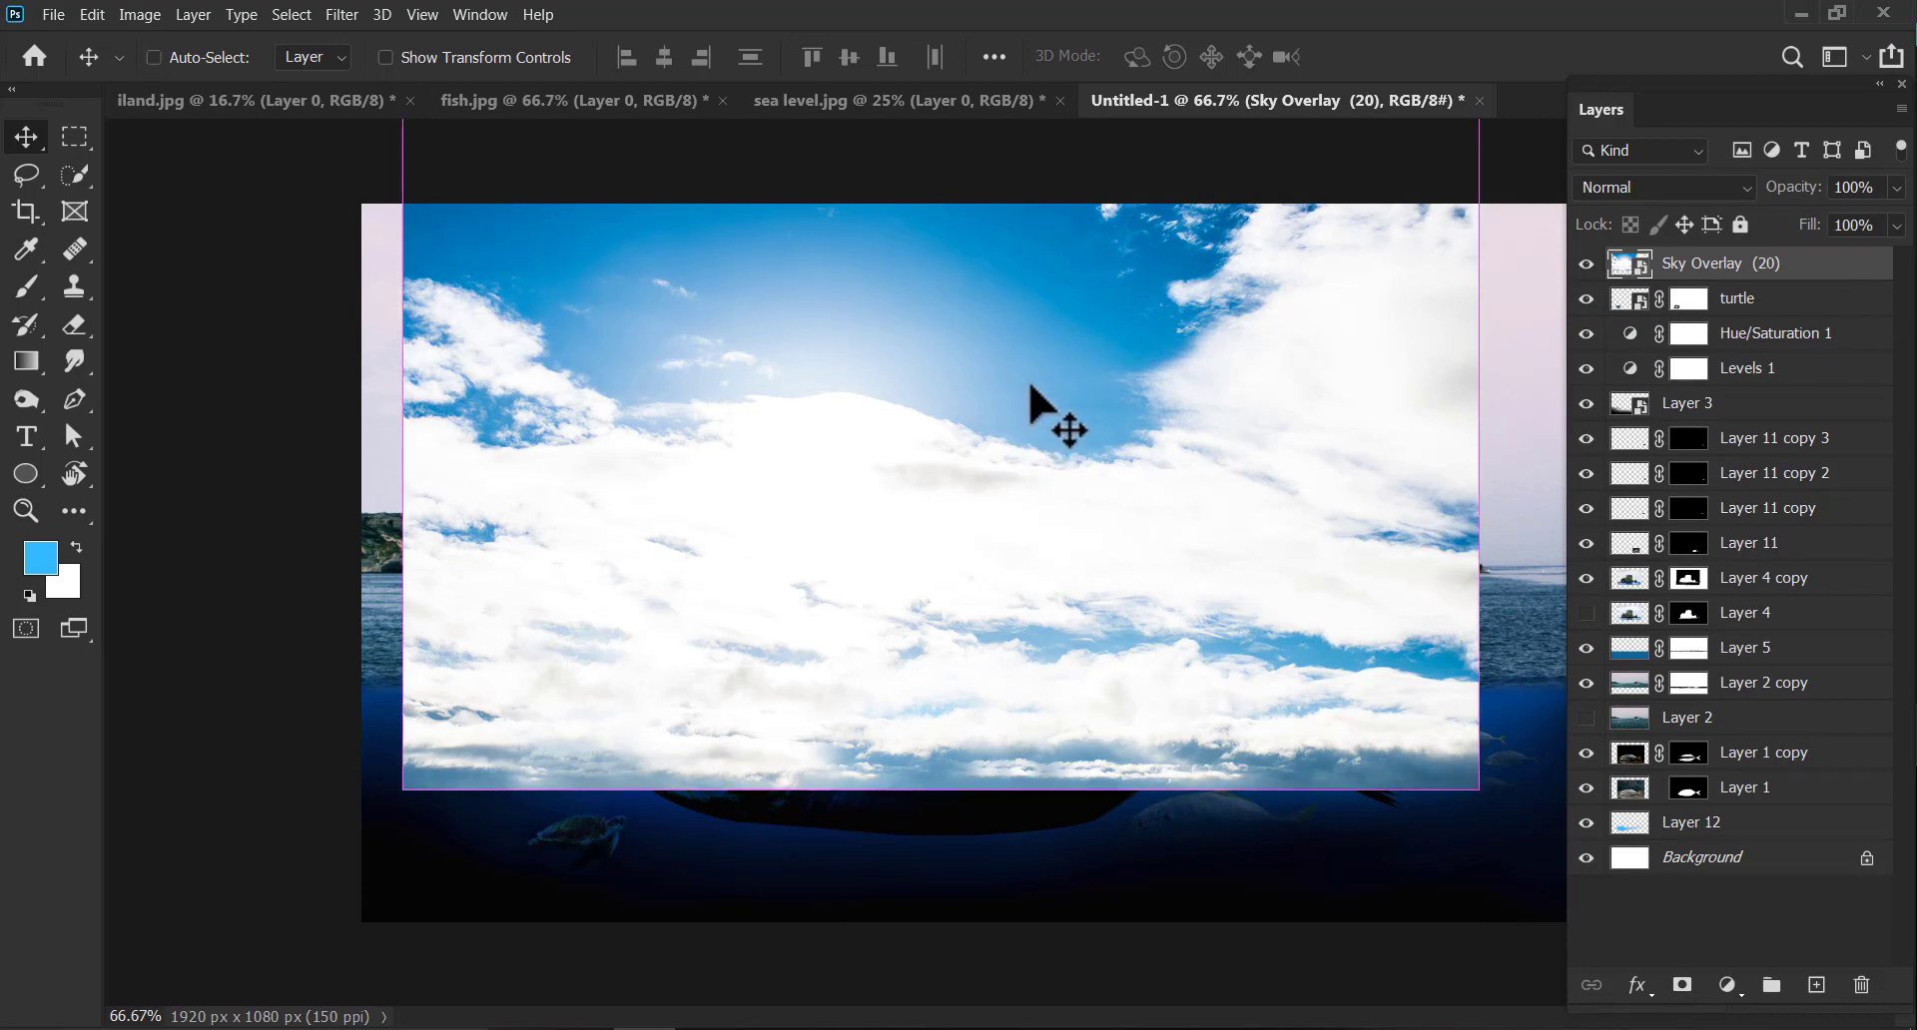
key("ctrl+t")
key("ctrl+minus")
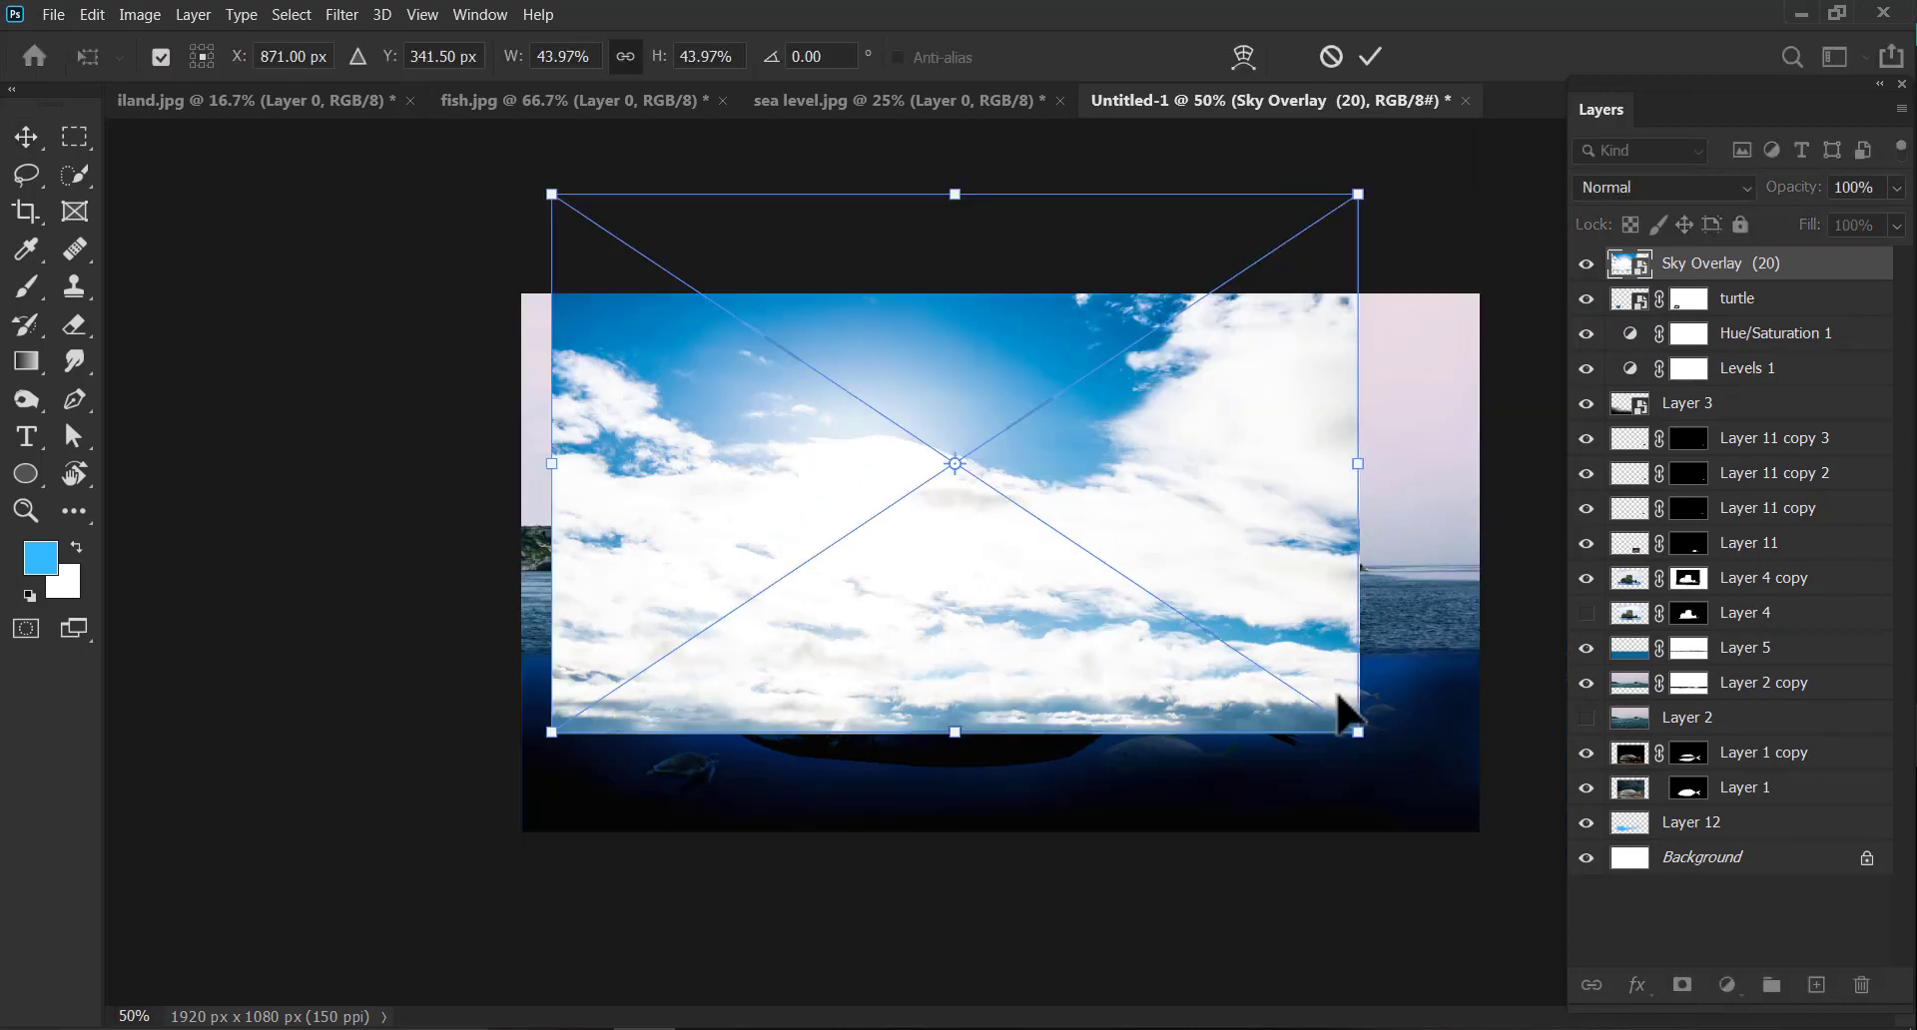
left_click_drag(1358, 737, 1438, 743)
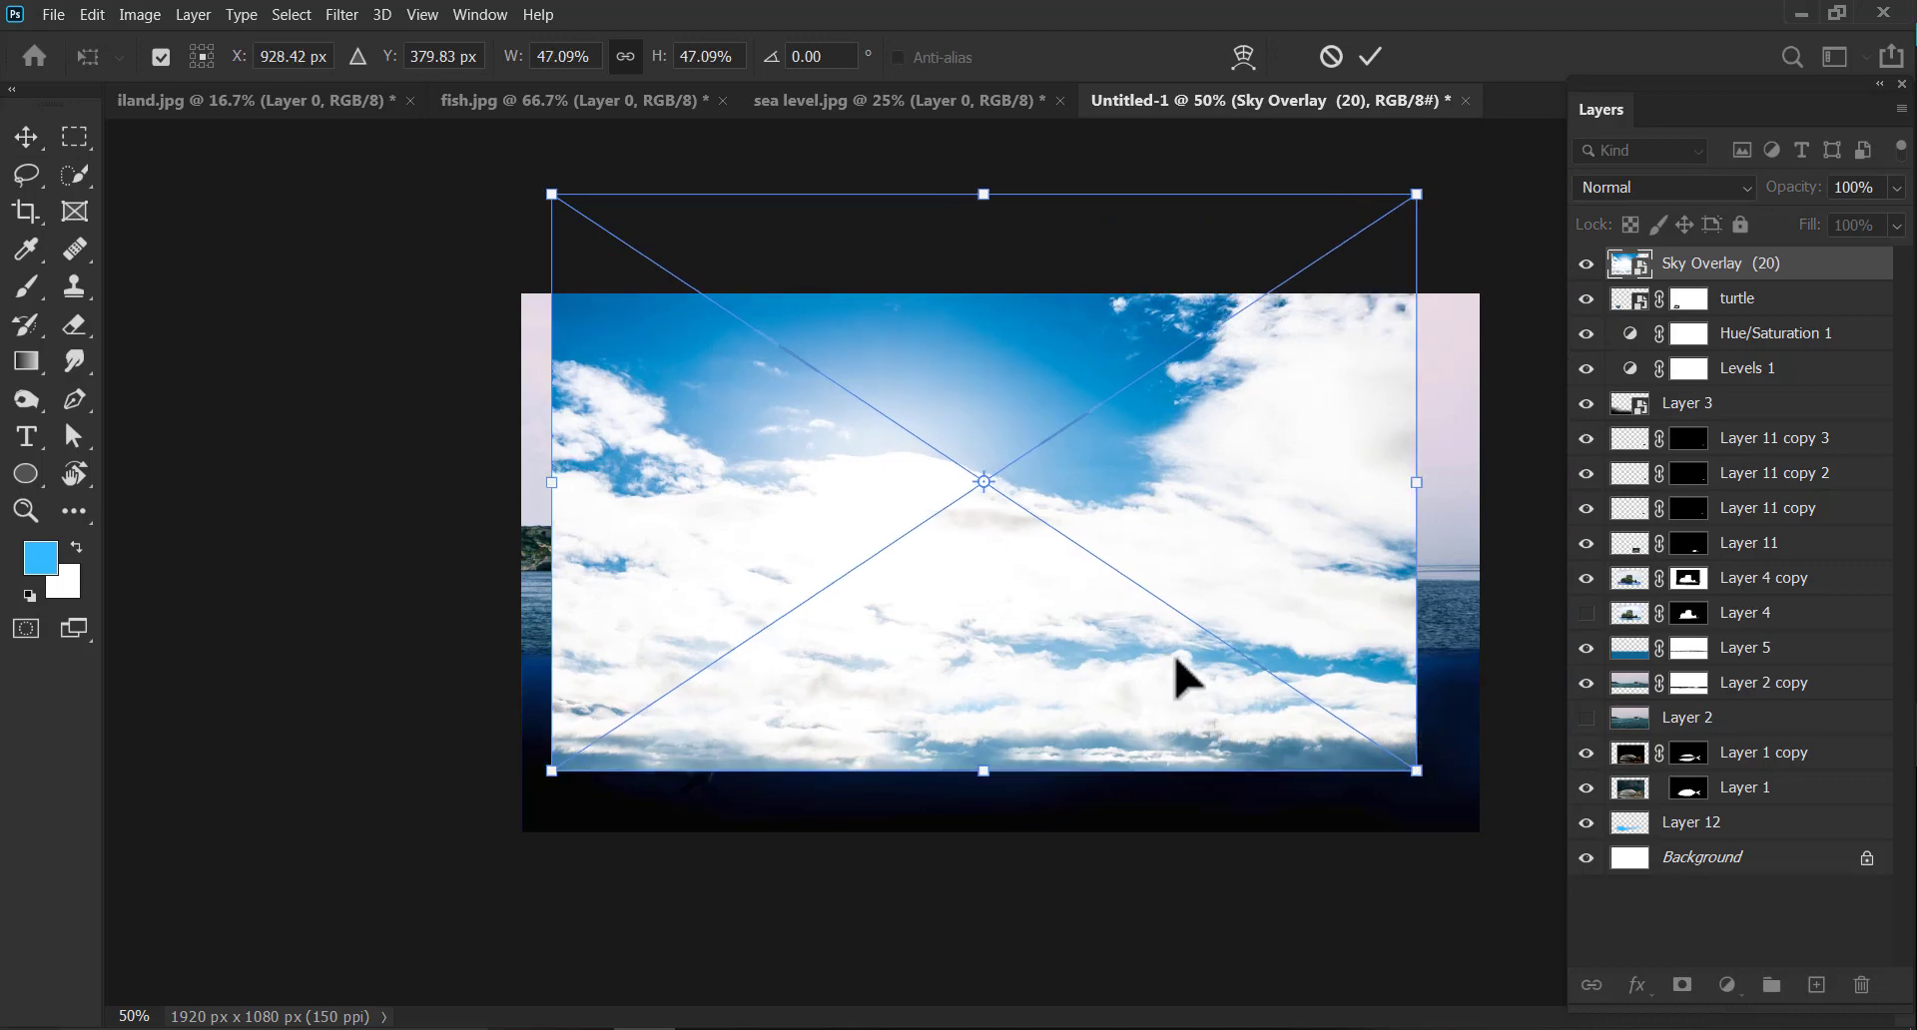
left_click_drag(1176, 659, 1141, 459)
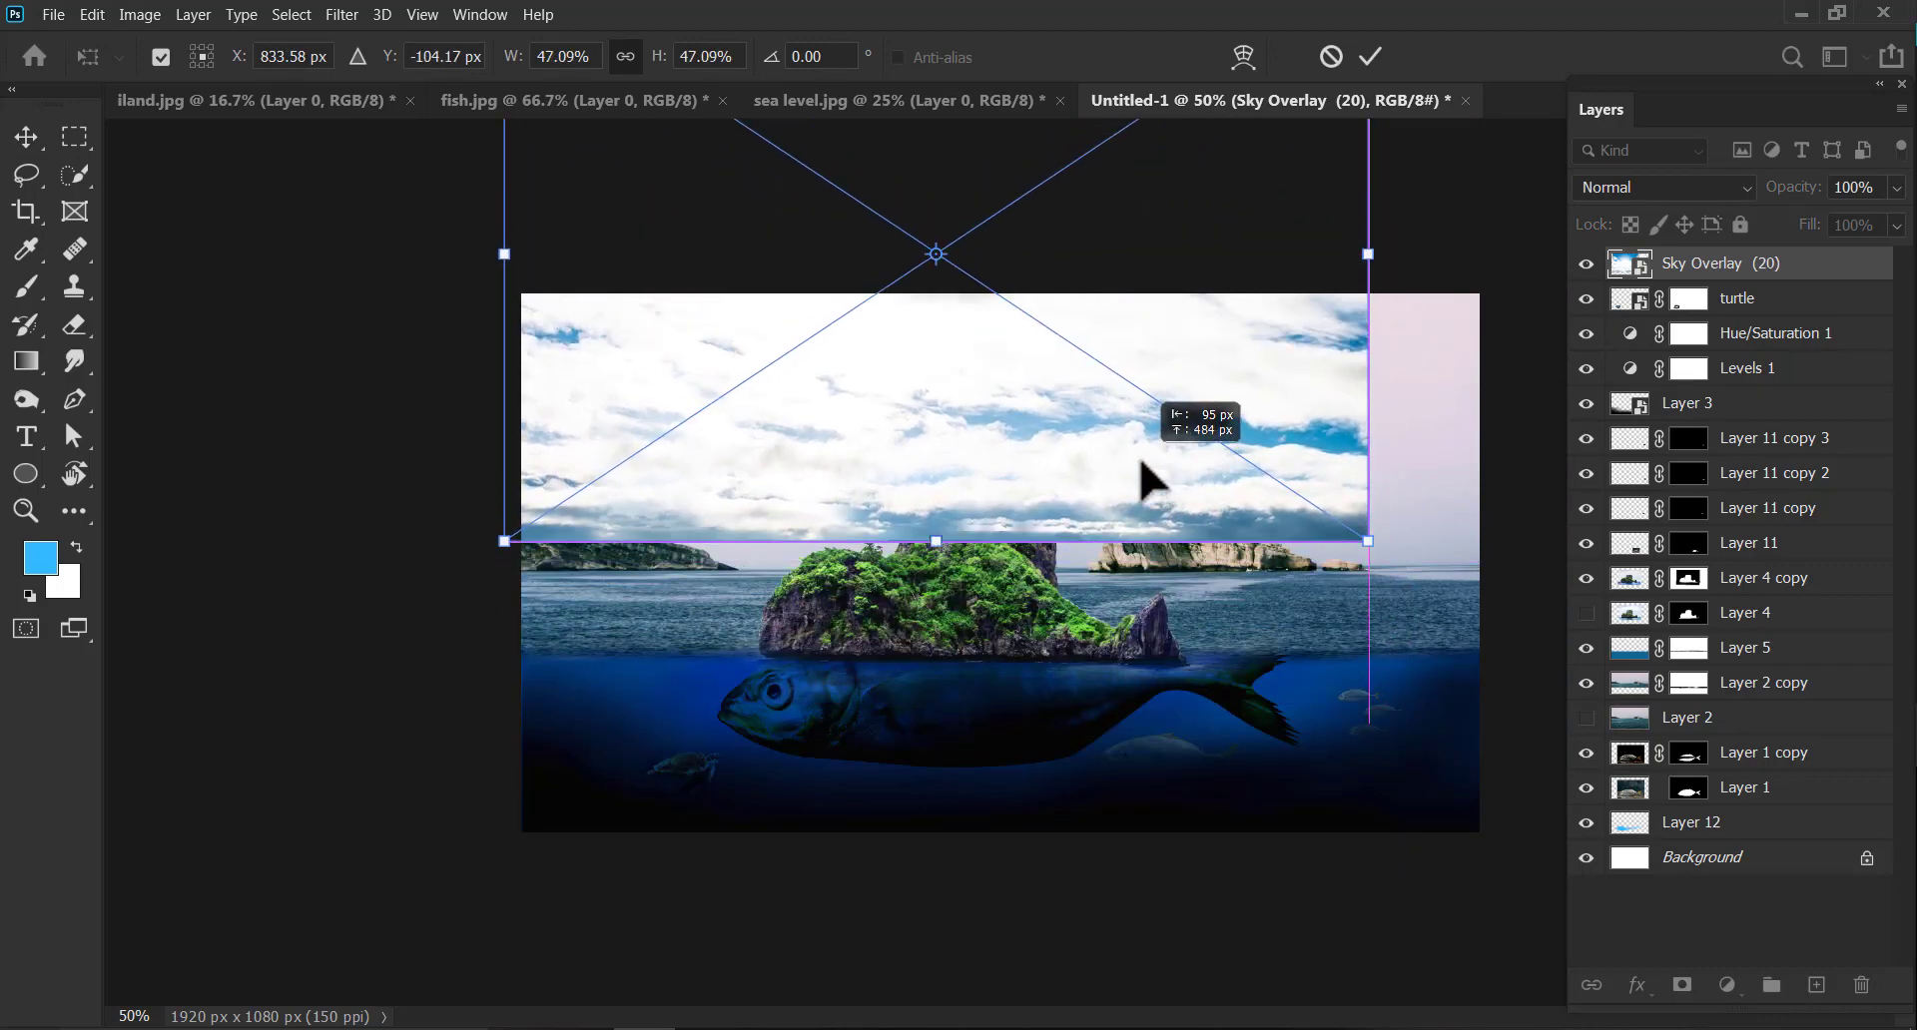
left_click_drag(1358, 545, 1364, 631)
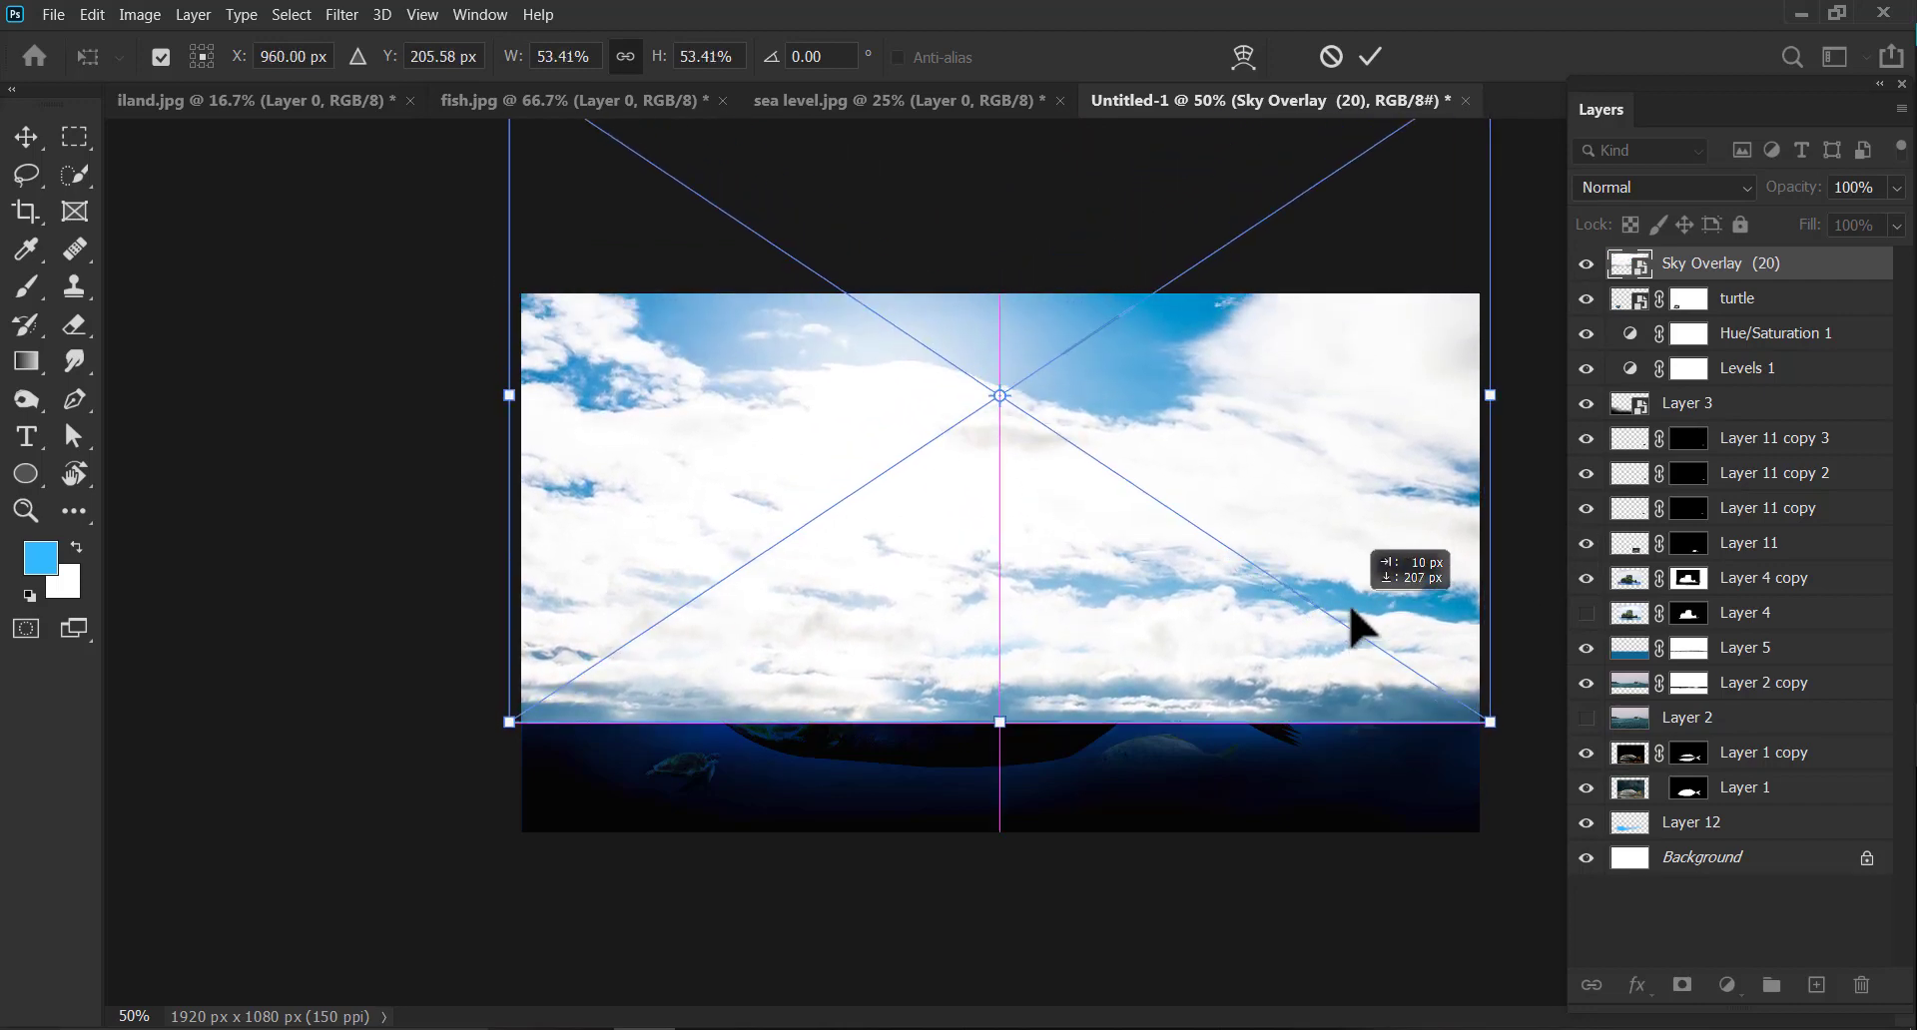
left_click(1370, 56)
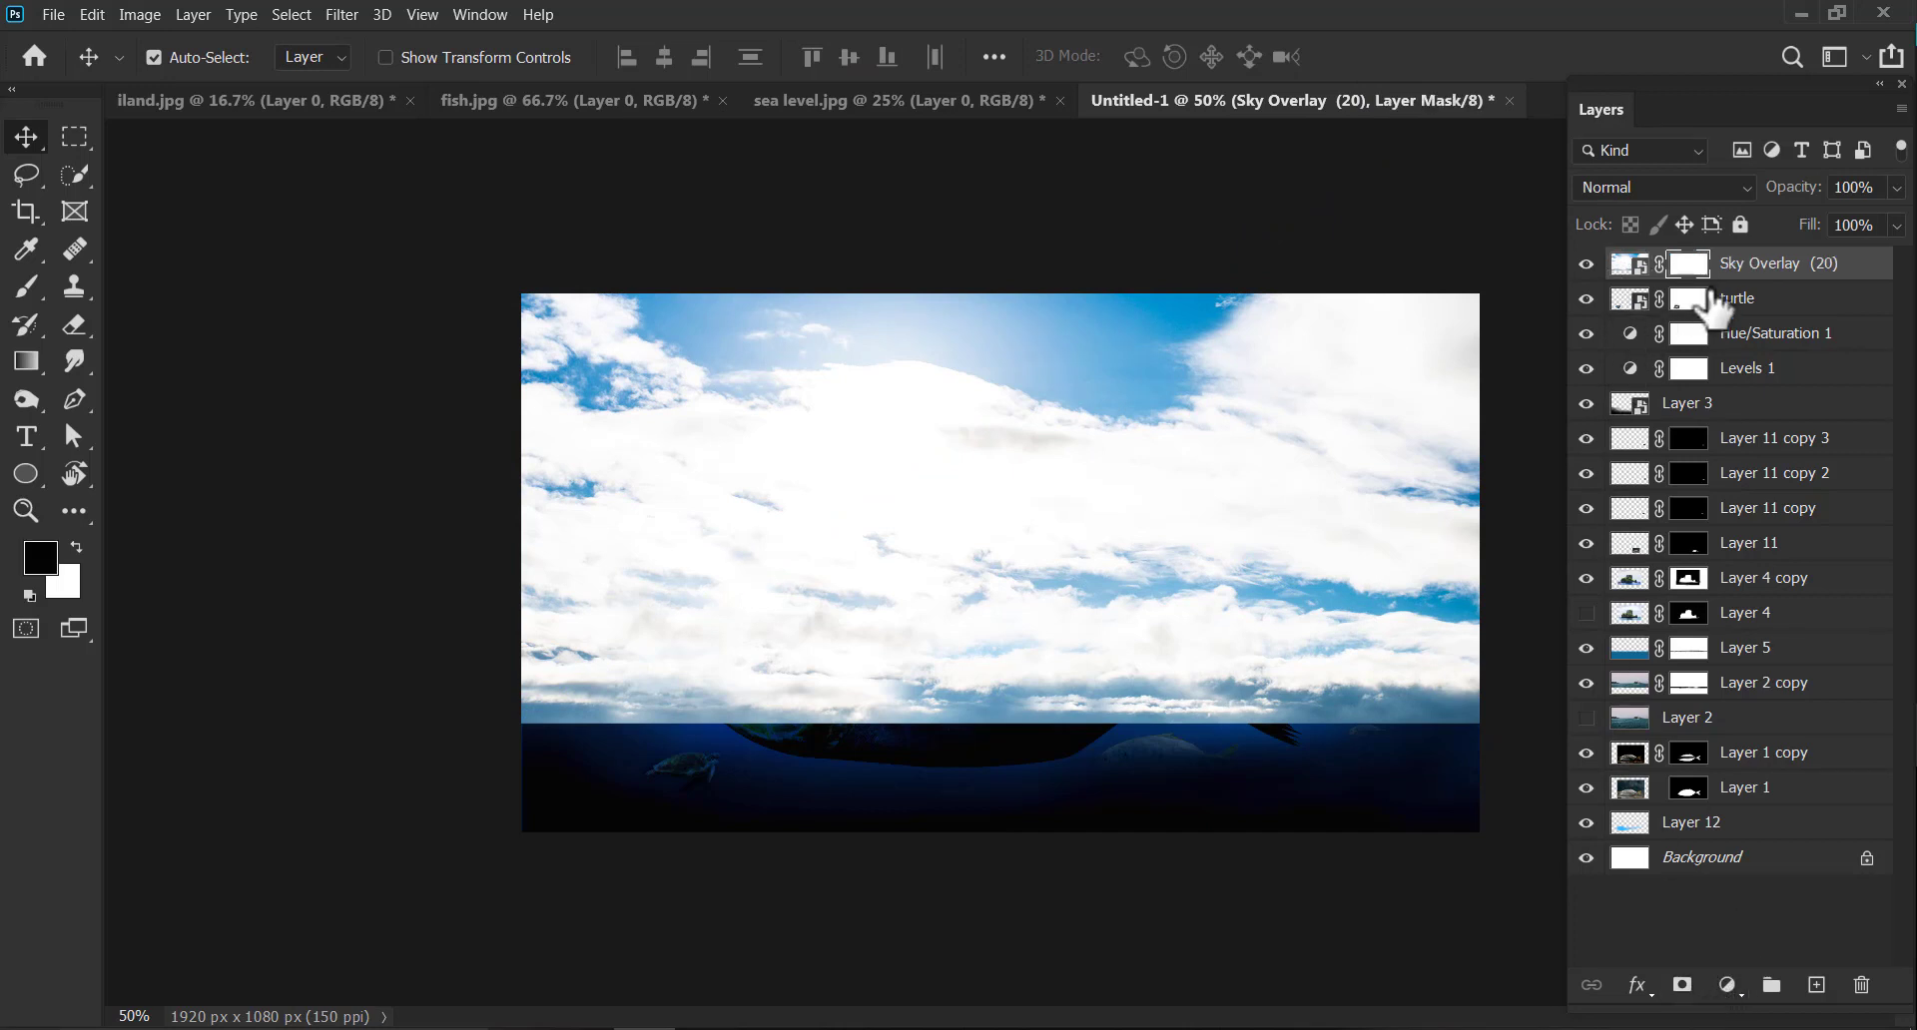
Add a layer mask to the sky and brush black over the fish's head and nearby water, ending with a 250 px brush.
left_click(33, 287)
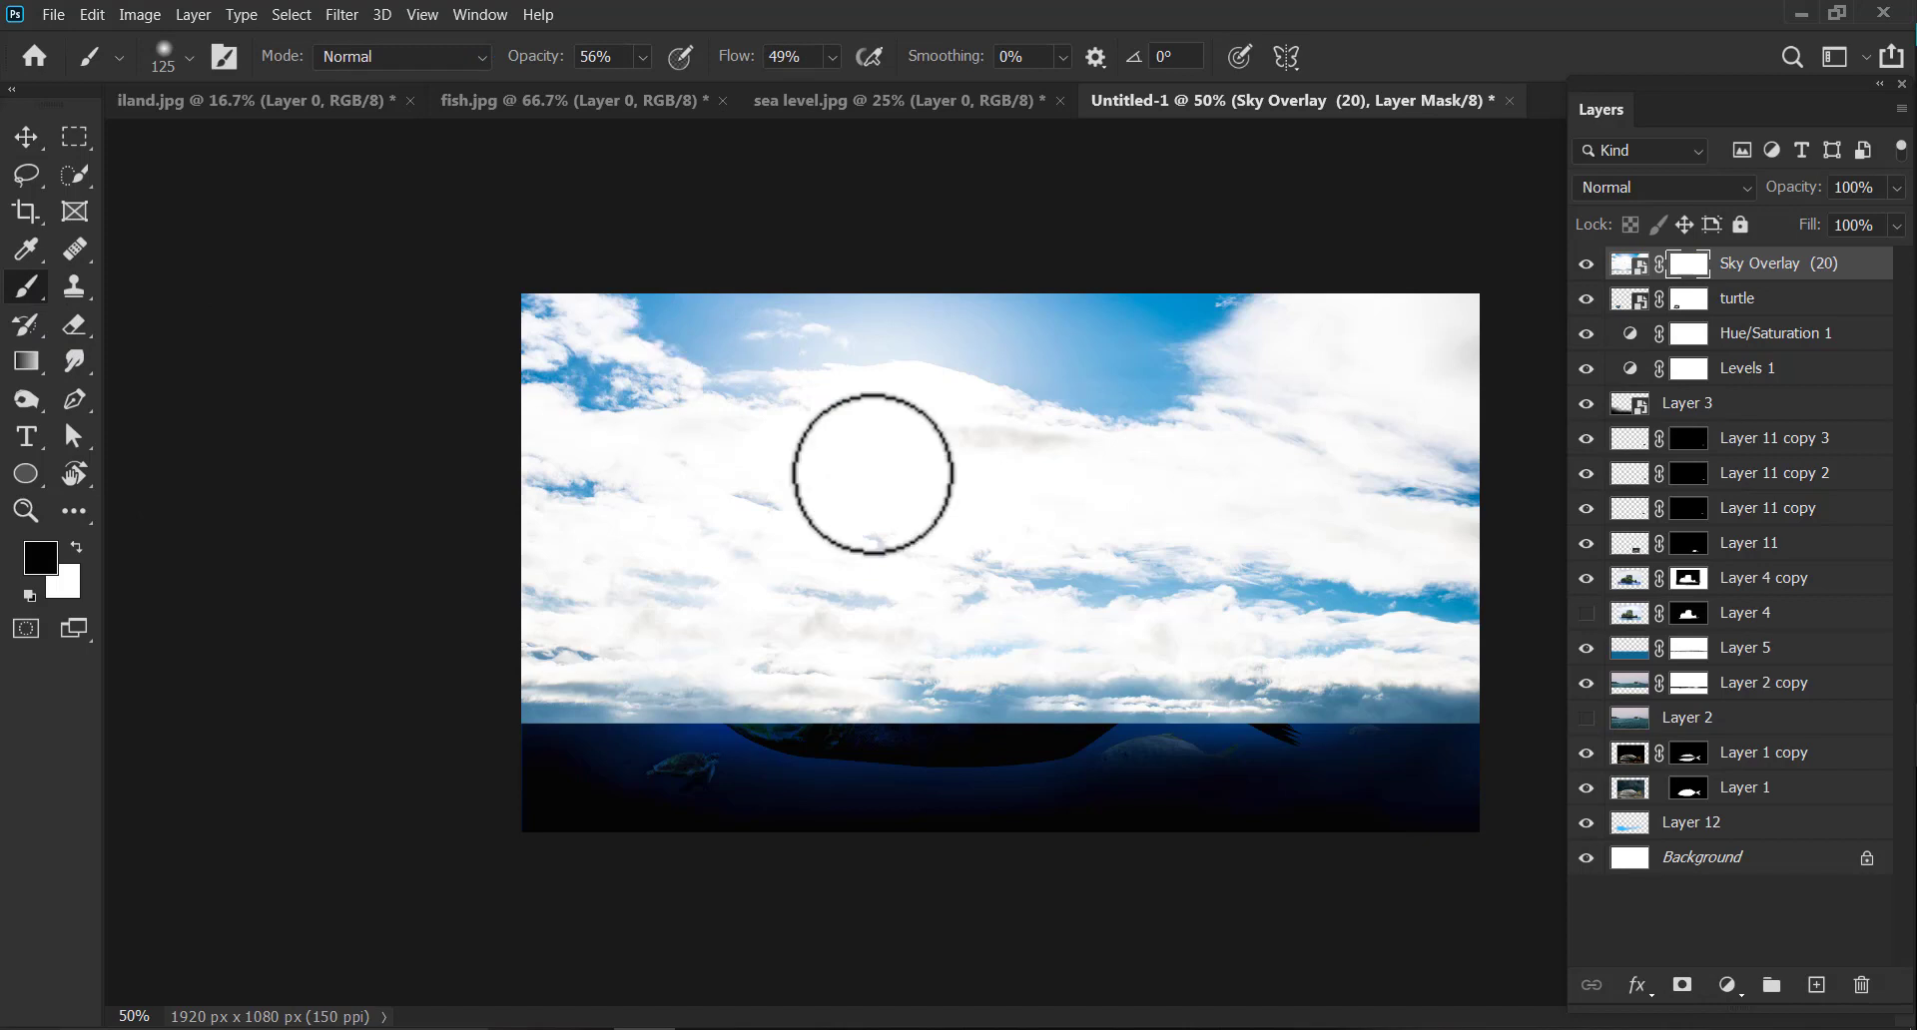
key("bracketright")
key("bracketright")
key("bracketright")
key("bracketright")
key("bracketright")
mouse_move(822, 701)
left_mouse_down()
mouse_move(913, 723)
mouse_move(526, 741)
mouse_move(545, 729)
left_mouse_up()
key("bracketleft")
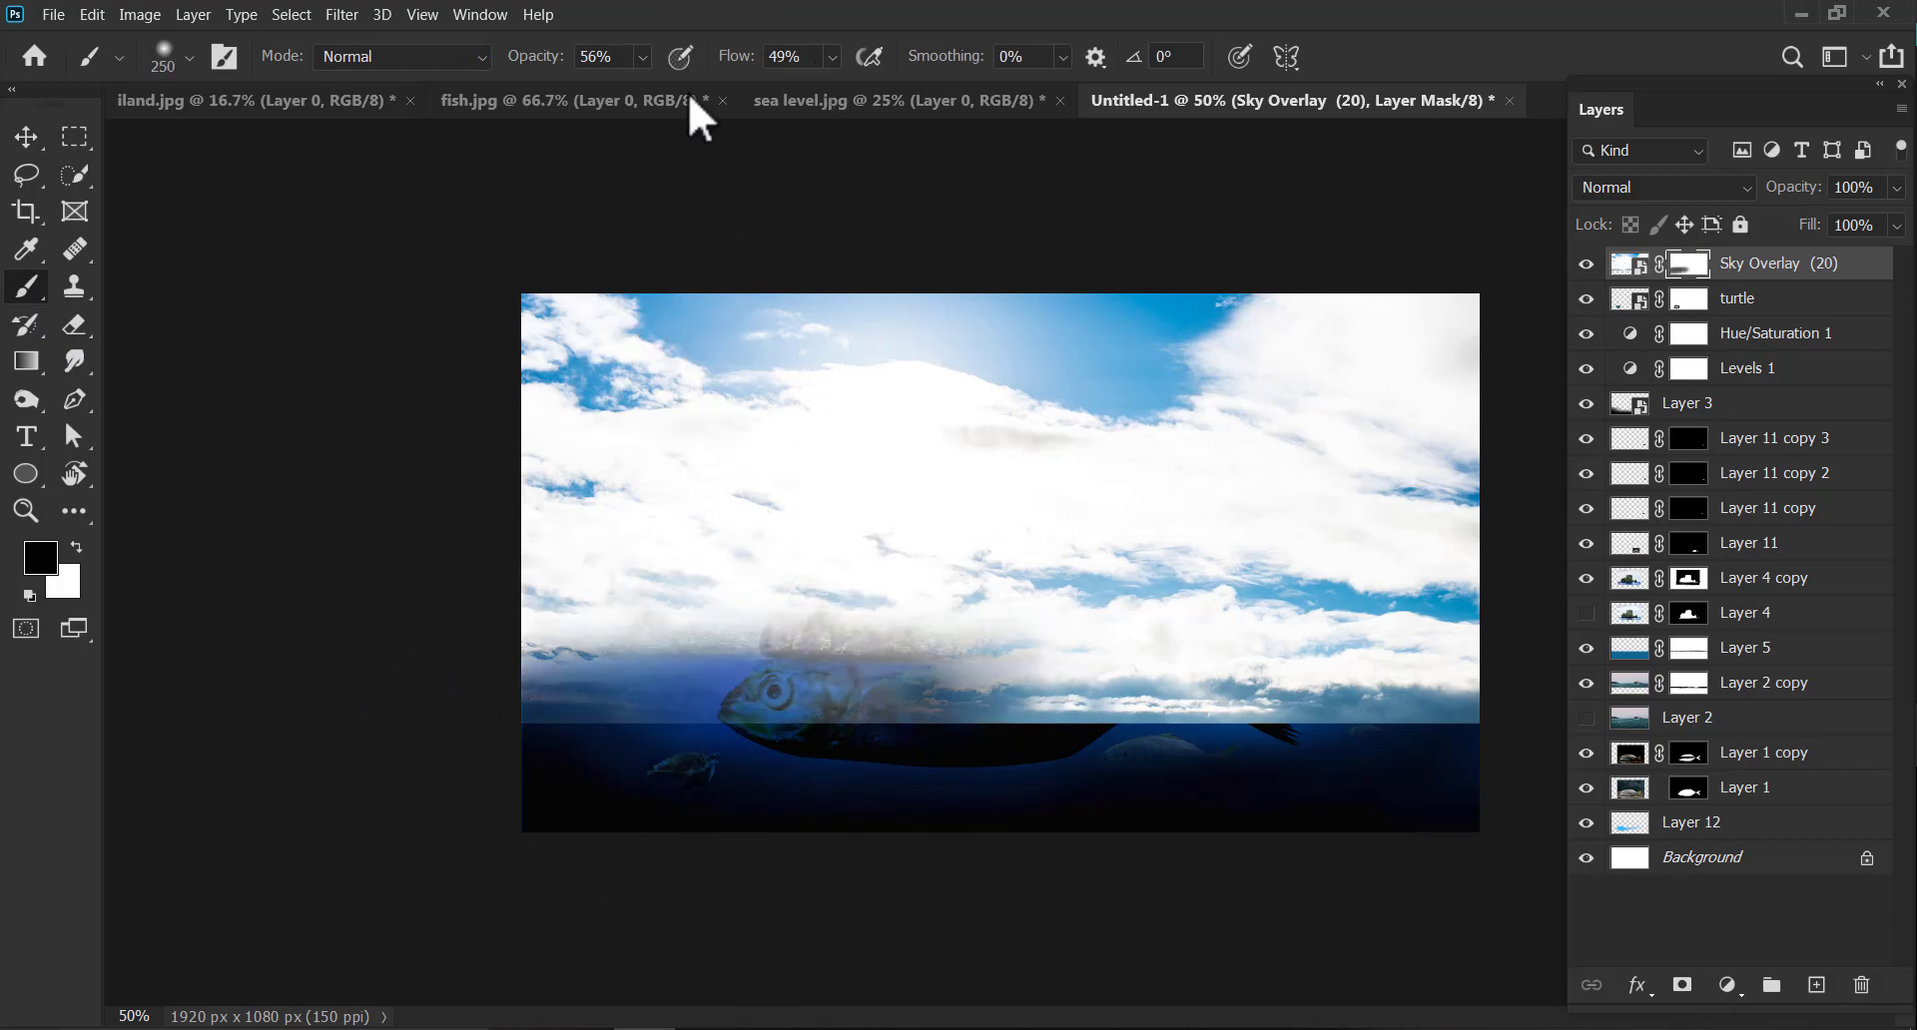
Mask the sky off the water, fish and islands, starting at 91% opacity and 82% flow and finishing at 42% and 60%.
left_click(647, 56)
left_click_drag(665, 88, 709, 87)
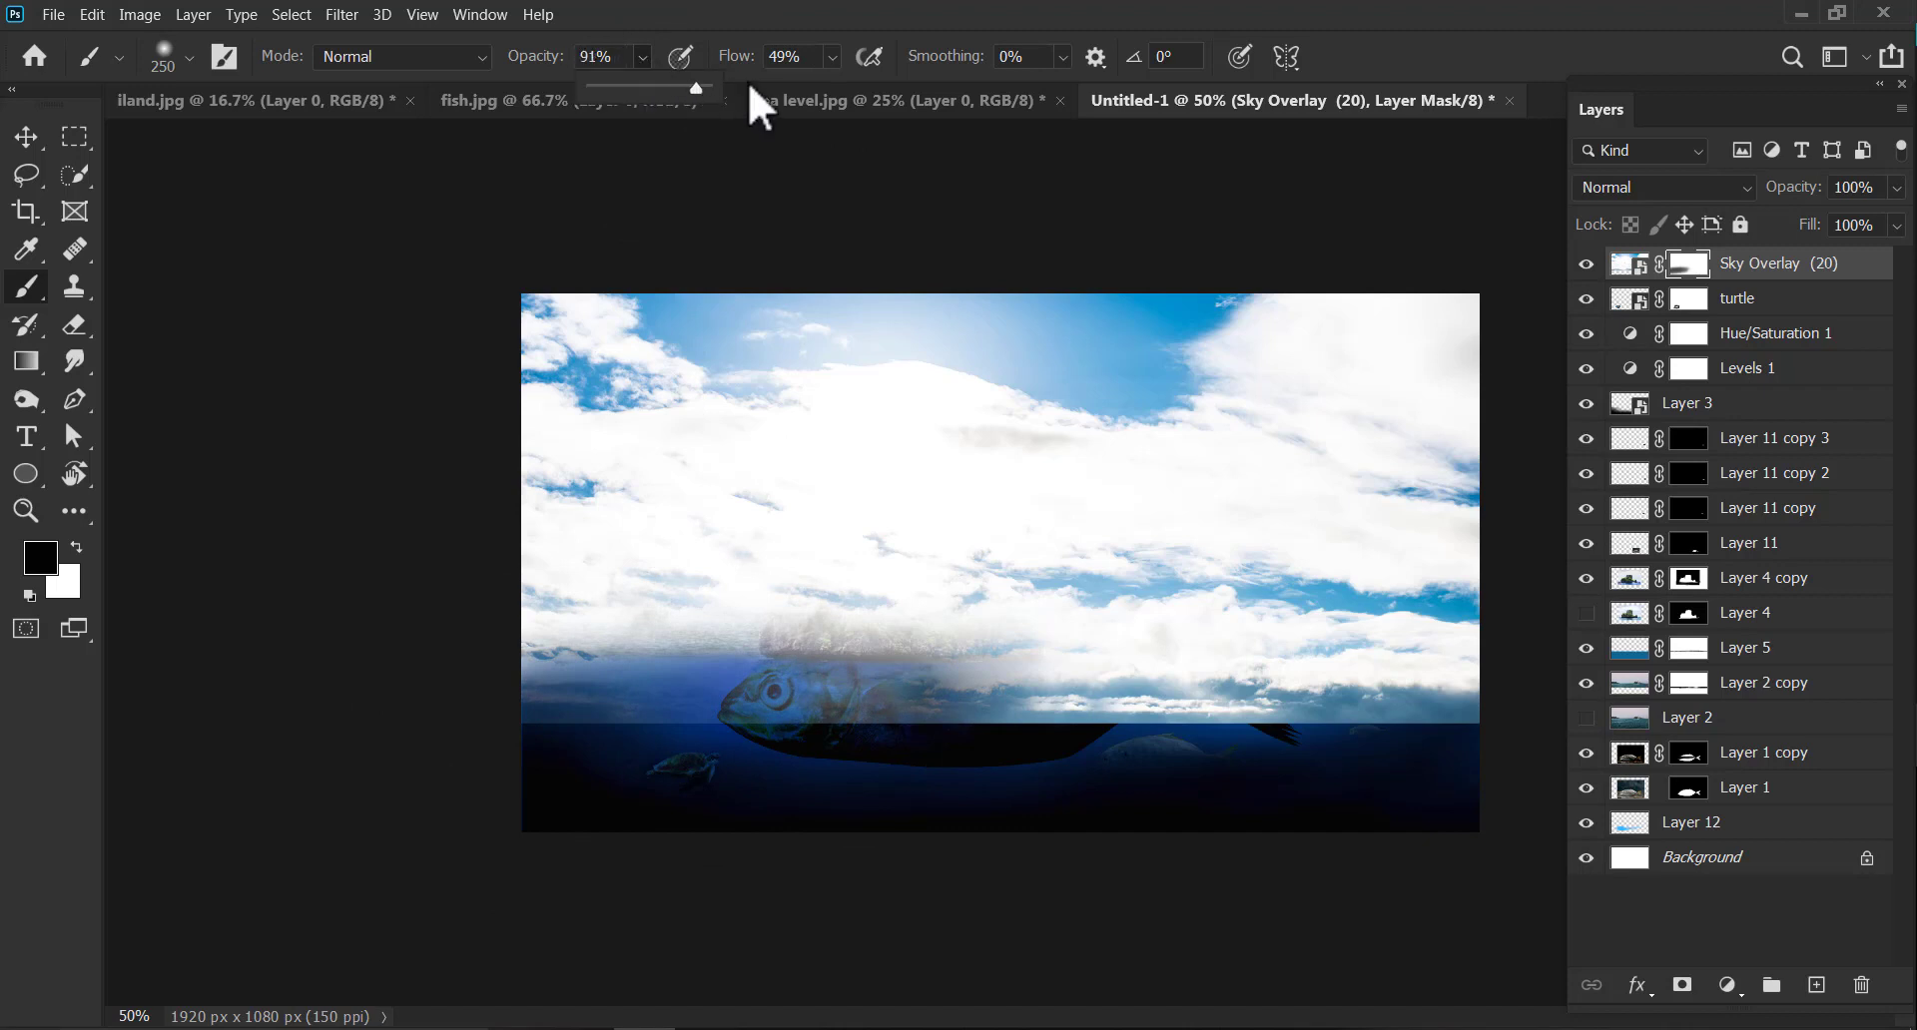
left_click(832, 58)
left_click_drag(877, 90, 884, 88)
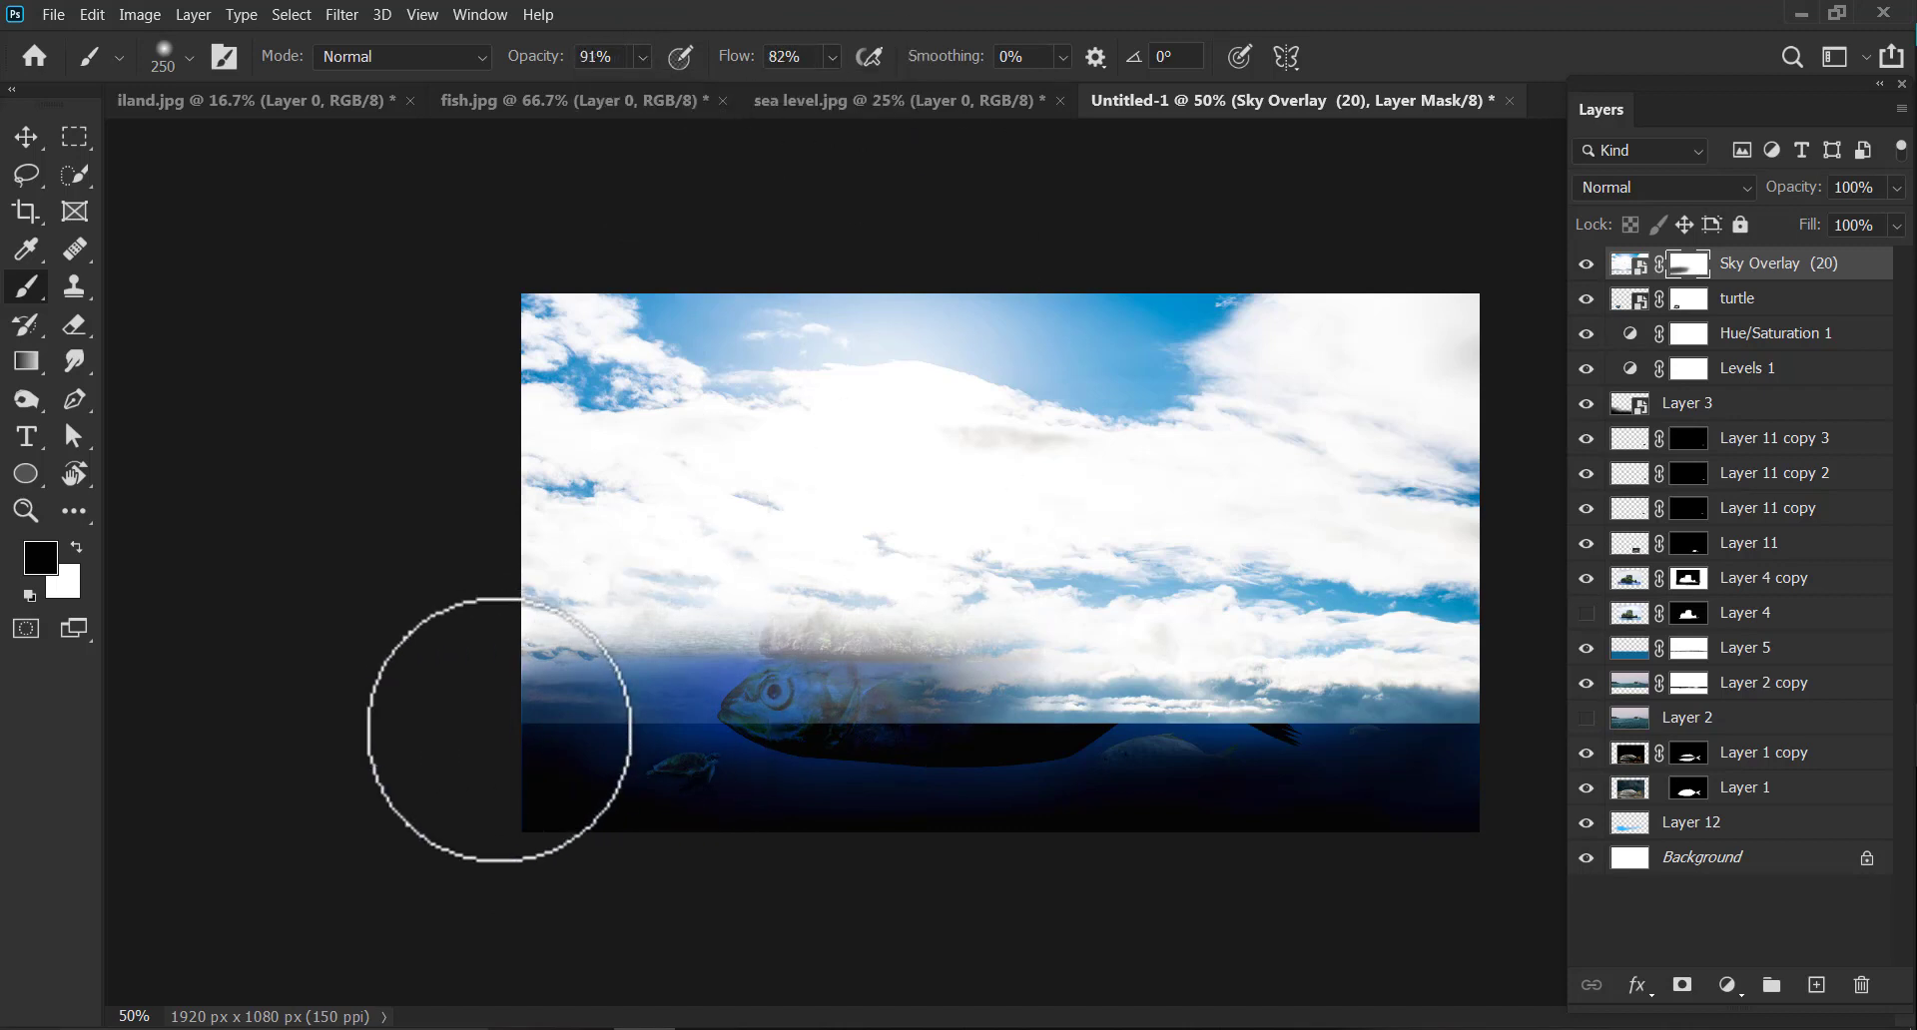
mouse_move(500, 726)
left_mouse_down()
mouse_move(1095, 726)
mouse_move(1467, 693)
mouse_move(1271, 736)
mouse_move(1454, 748)
mouse_move(1274, 693)
mouse_move(685, 714)
mouse_move(1018, 663)
mouse_move(1524, 697)
mouse_move(984, 719)
mouse_move(972, 762)
mouse_move(745, 676)
mouse_move(871, 631)
mouse_move(942, 577)
mouse_move(1156, 693)
mouse_move(923, 512)
mouse_move(688, 628)
mouse_move(766, 646)
mouse_move(770, 684)
mouse_move(1457, 696)
mouse_move(1355, 664)
mouse_move(838, 616)
mouse_move(877, 573)
mouse_move(775, 620)
mouse_move(544, 629)
mouse_move(655, 535)
mouse_move(535, 582)
mouse_move(747, 606)
mouse_move(907, 560)
mouse_move(855, 599)
mouse_move(988, 578)
mouse_move(922, 550)
mouse_move(895, 578)
mouse_move(945, 548)
mouse_move(1039, 575)
mouse_move(975, 622)
mouse_move(925, 475)
mouse_move(812, 551)
mouse_move(903, 484)
mouse_move(983, 551)
mouse_move(1001, 506)
mouse_move(942, 608)
mouse_move(1078, 620)
mouse_move(1088, 579)
mouse_move(1220, 579)
mouse_move(1310, 616)
mouse_move(1442, 599)
mouse_move(1181, 599)
left_mouse_up()
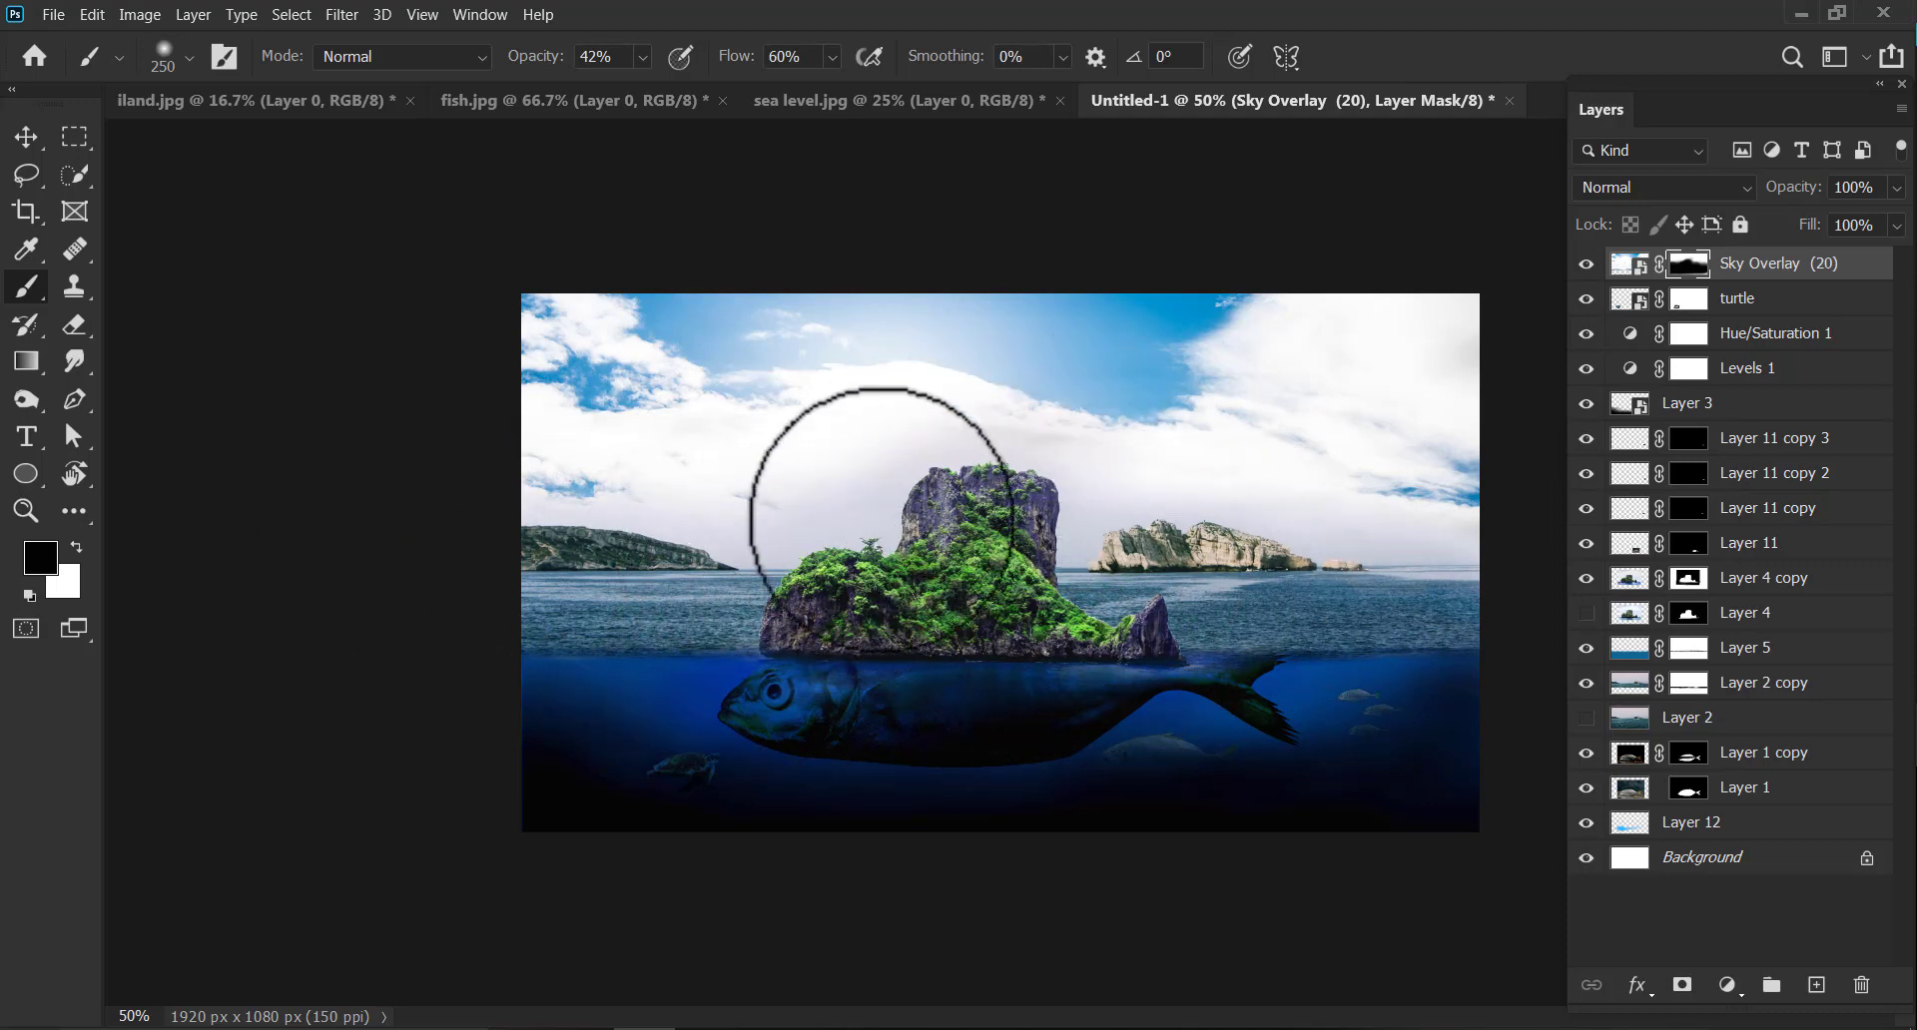
Examine the whole composite enlarged in full-screen mode with the interface hidden.
key("ctrl+plus")
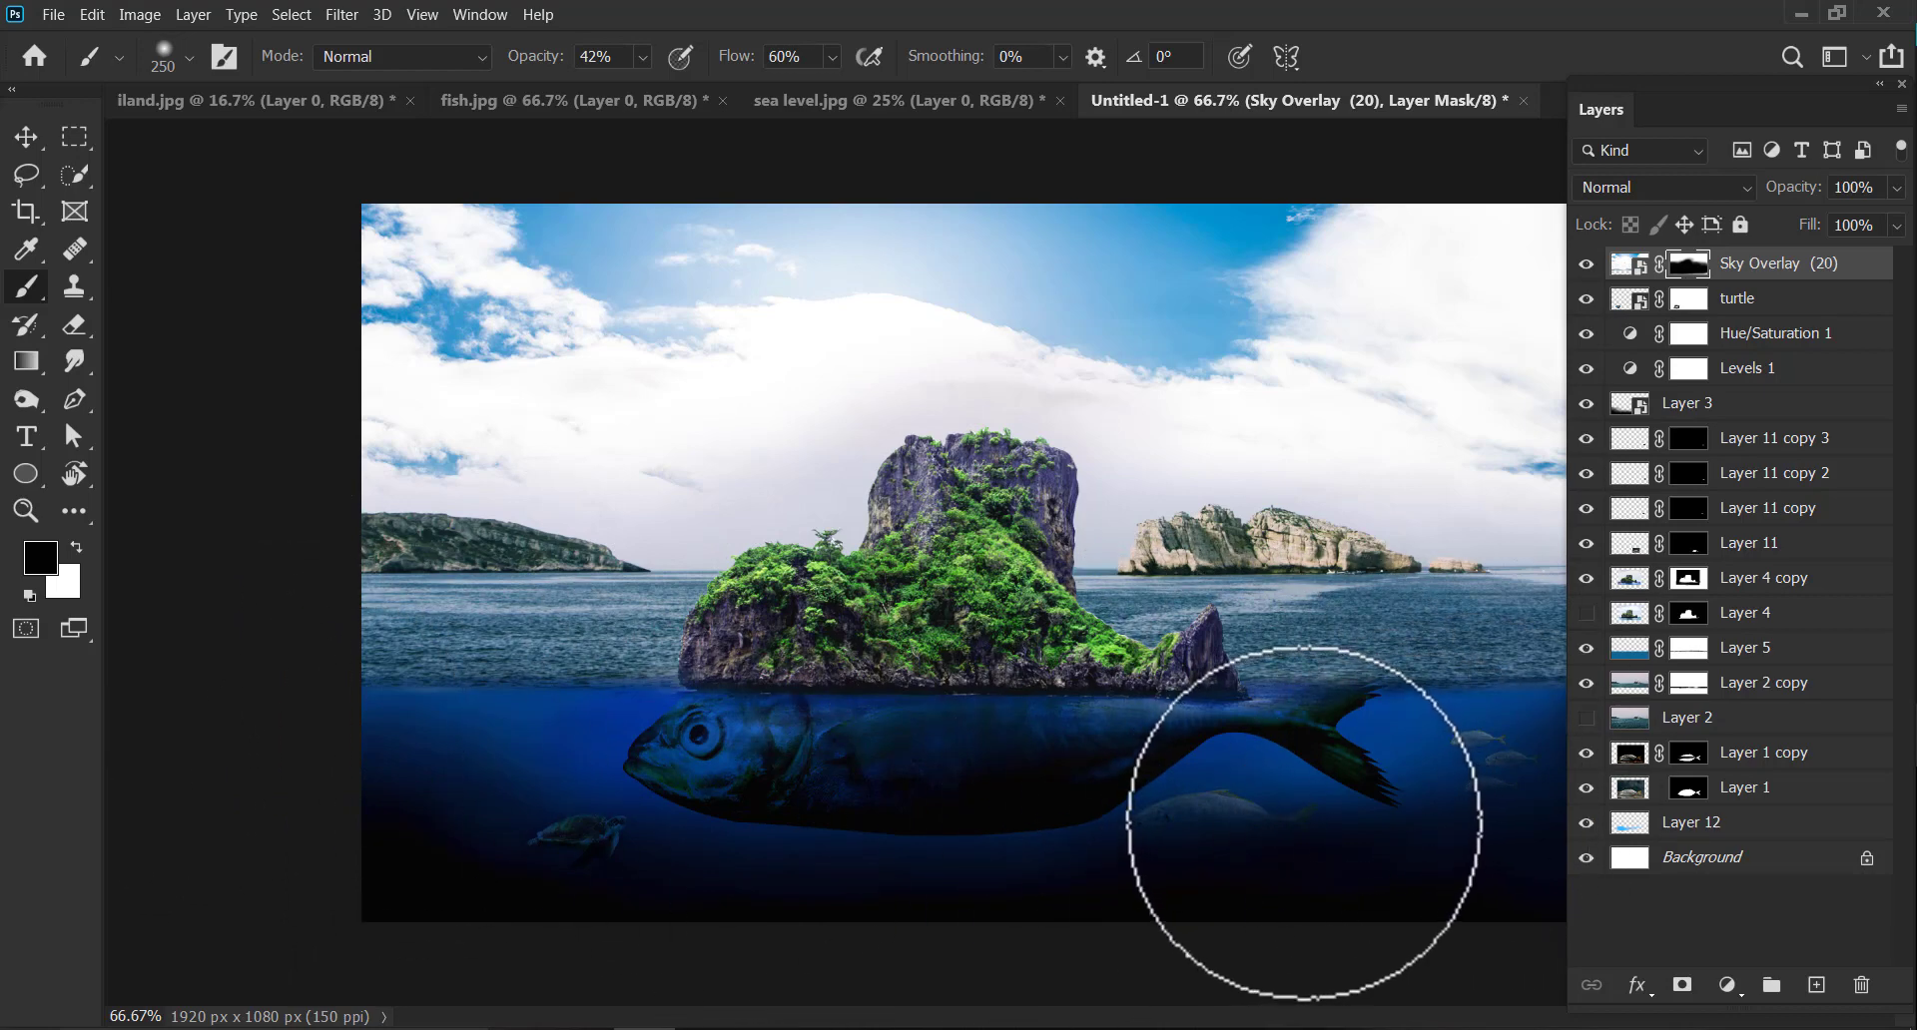
key("f")
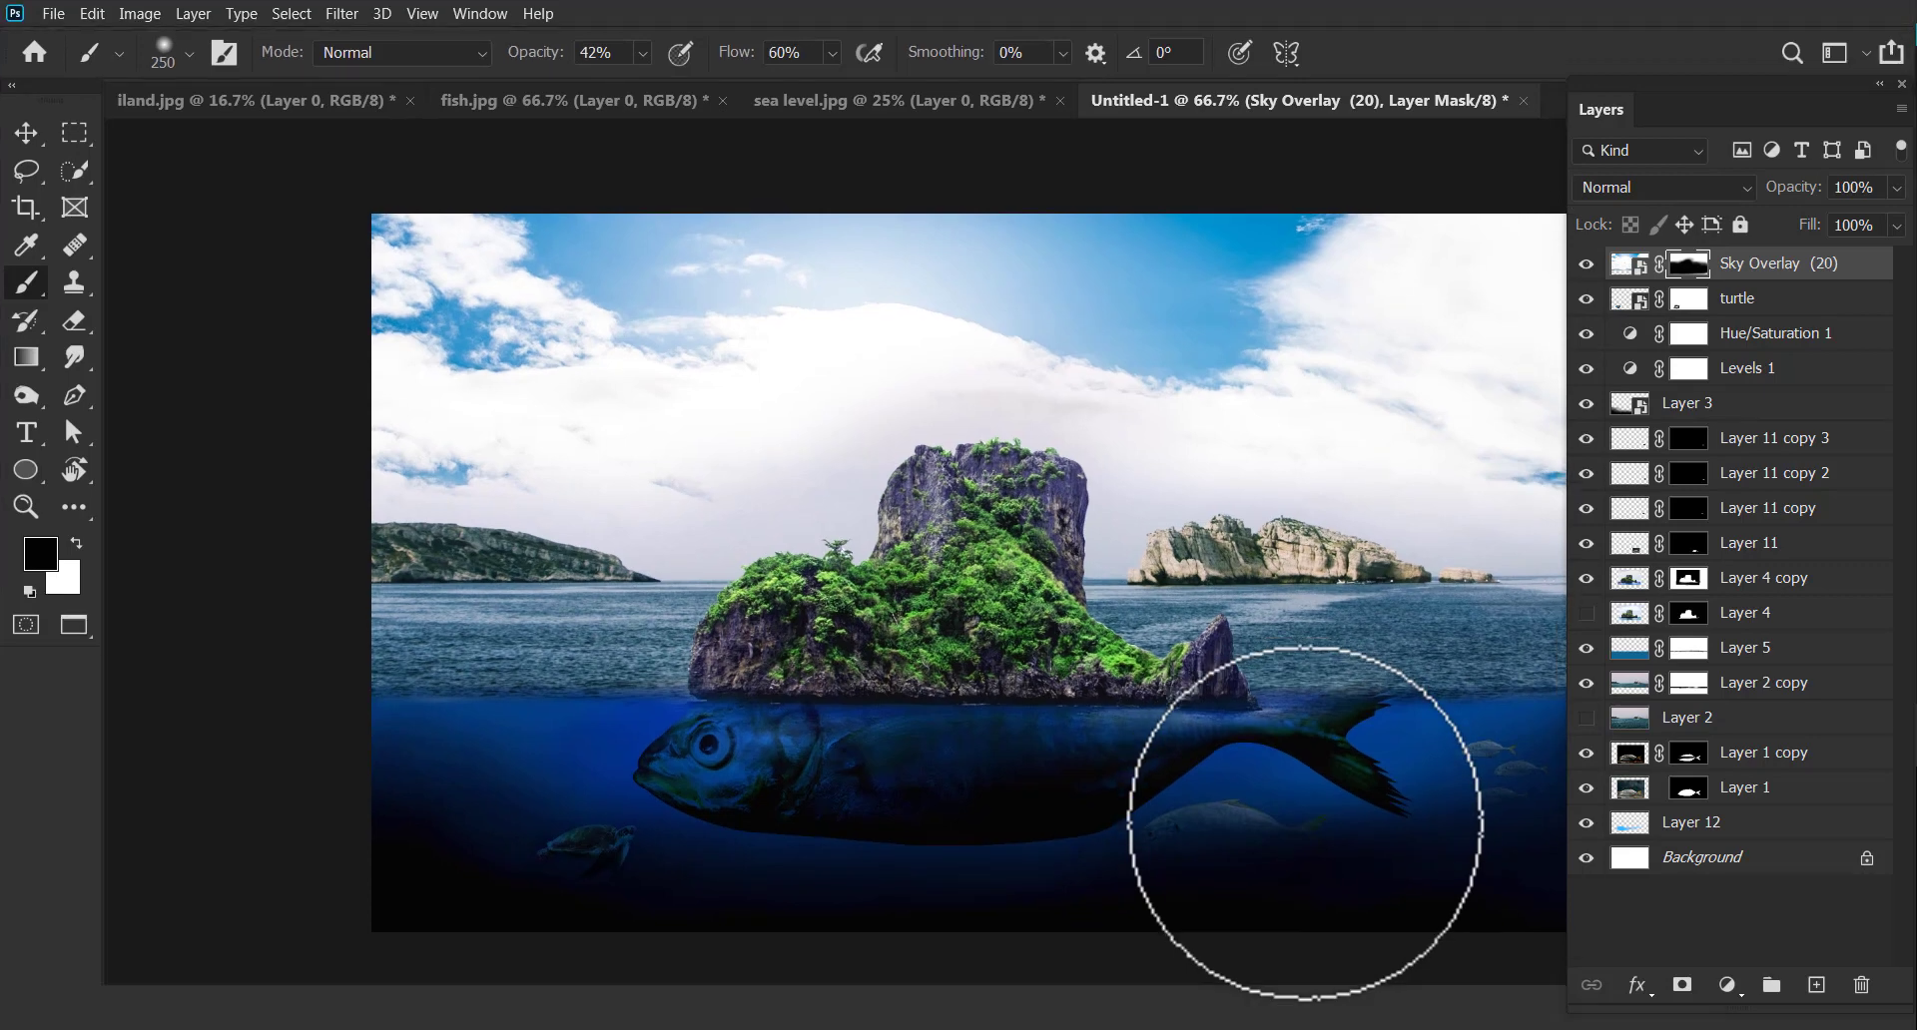
key("f")
key("f")
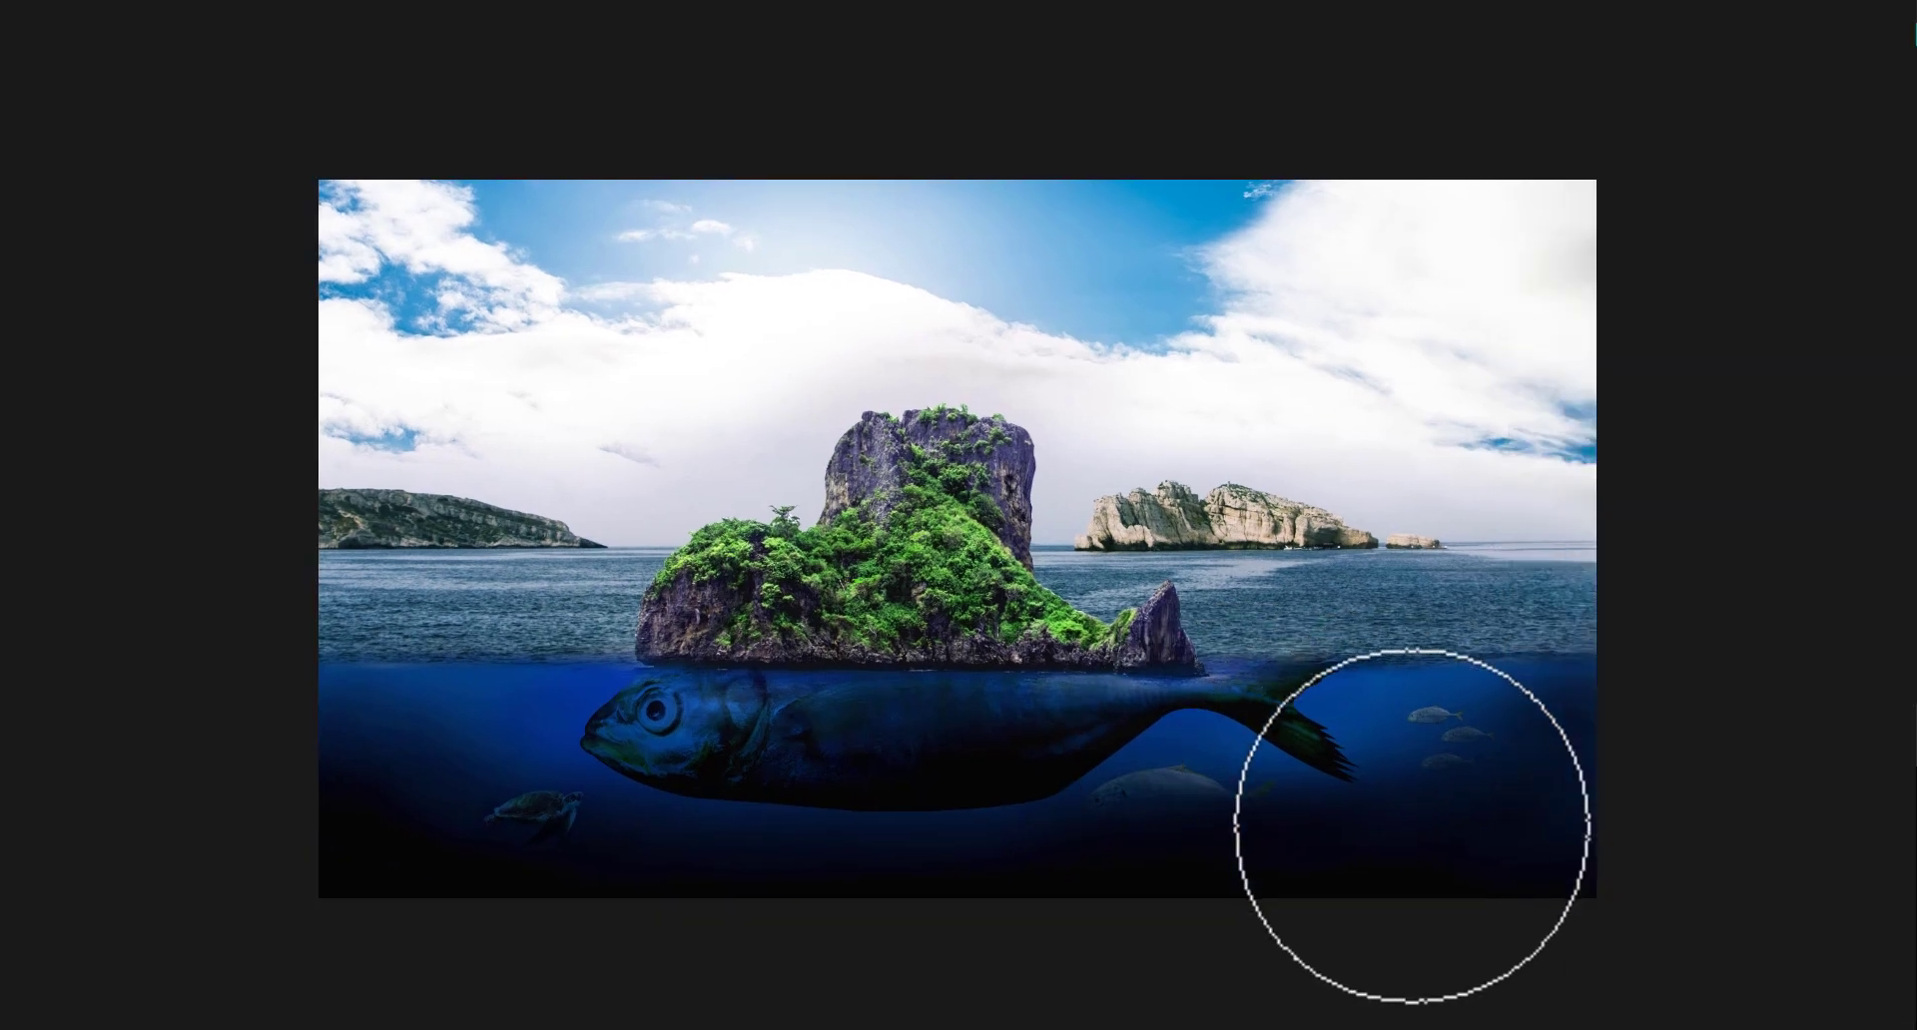
key("ctrl+plus")
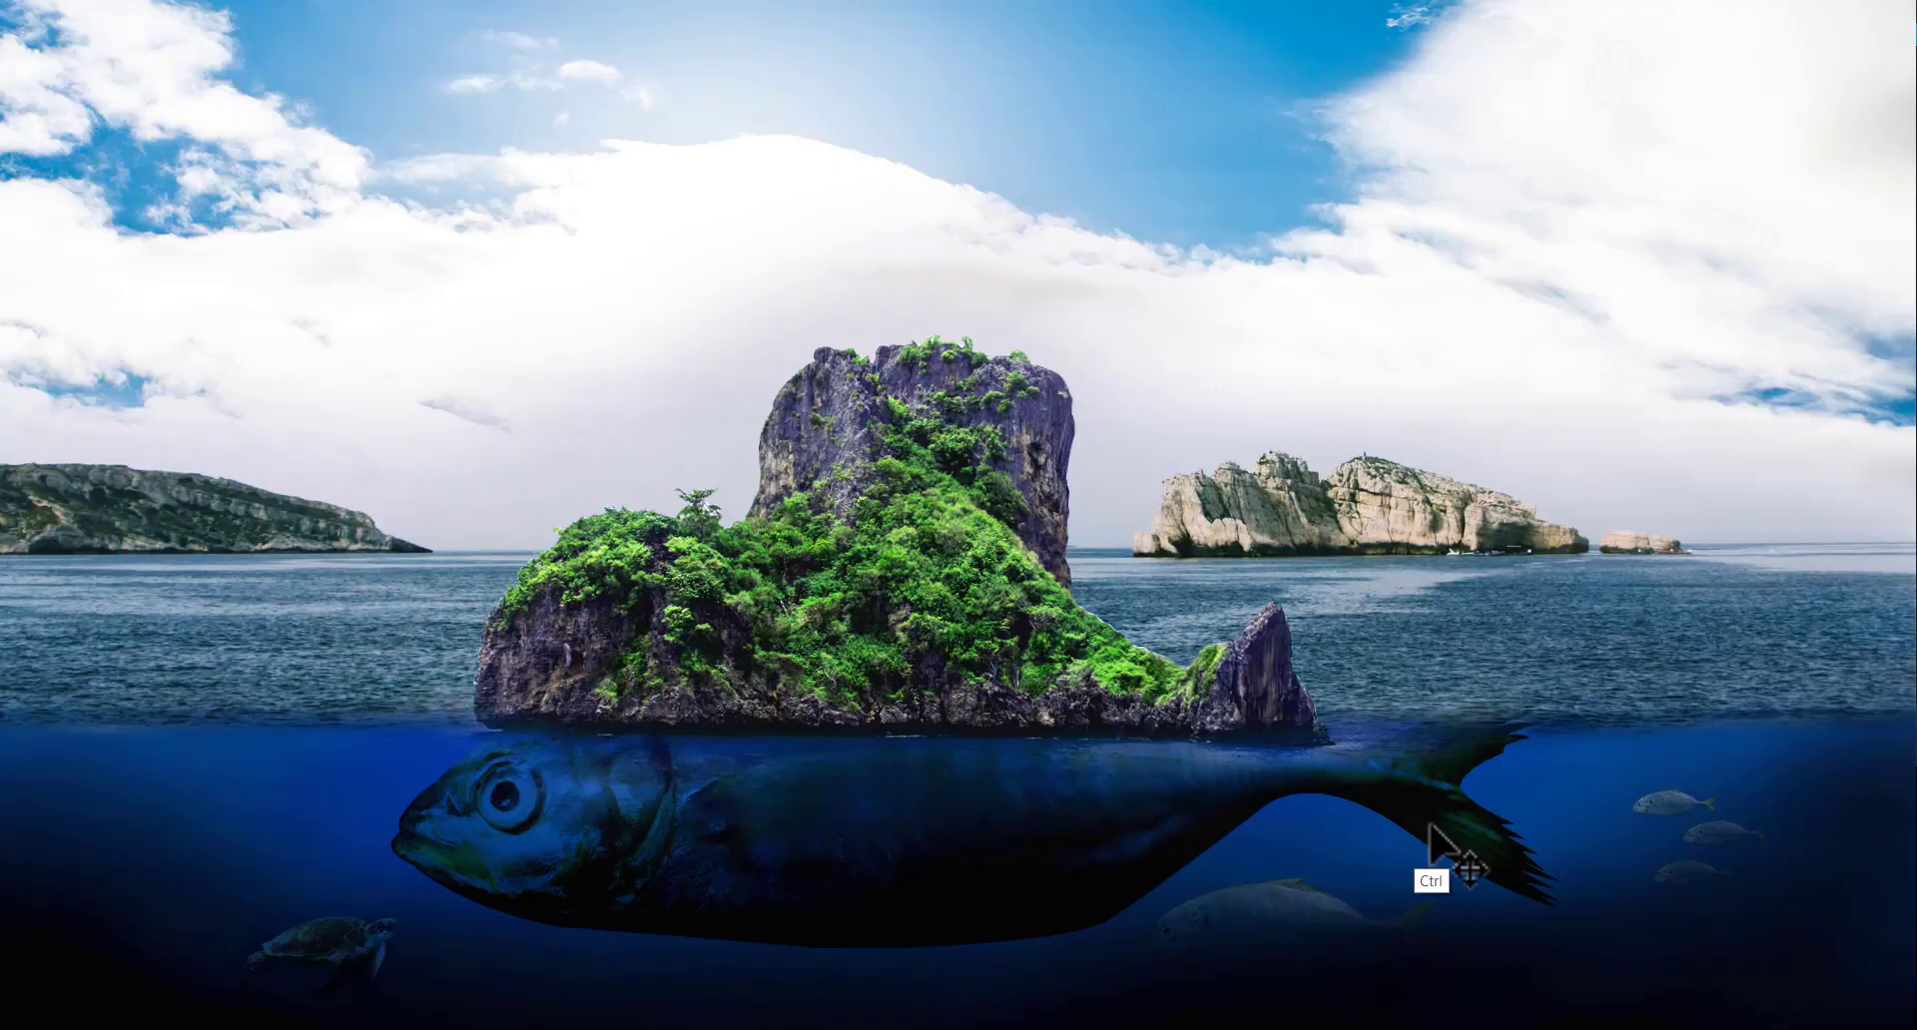